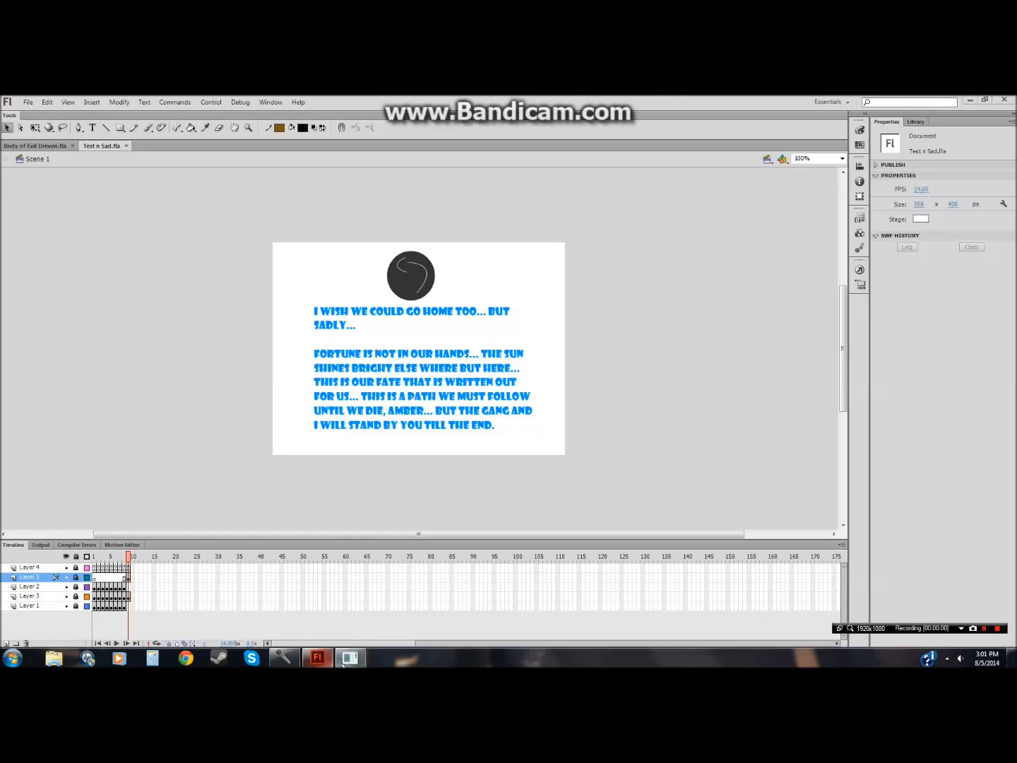
Step: Return the playhead of the Test n Sad timeline to frame 1
{"action": "left_click", "coordinate": [557, 285]}
{"action": "left_click", "coordinate": [580, 249]}
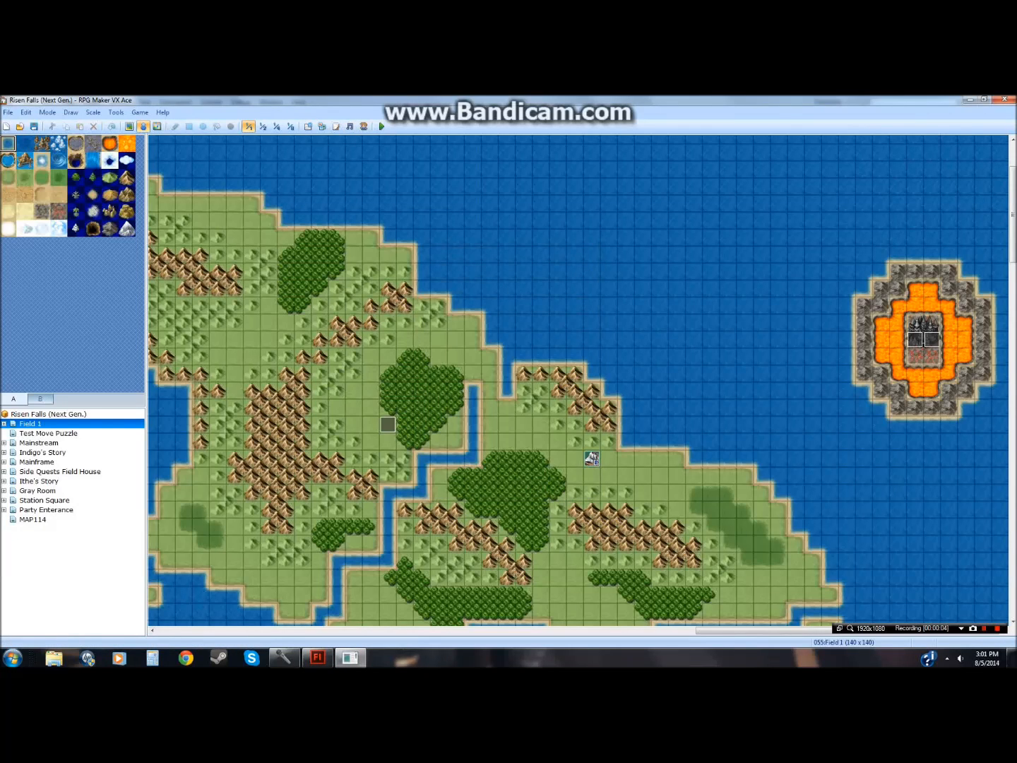
{"action": "left_click", "coordinate": [319, 659]}
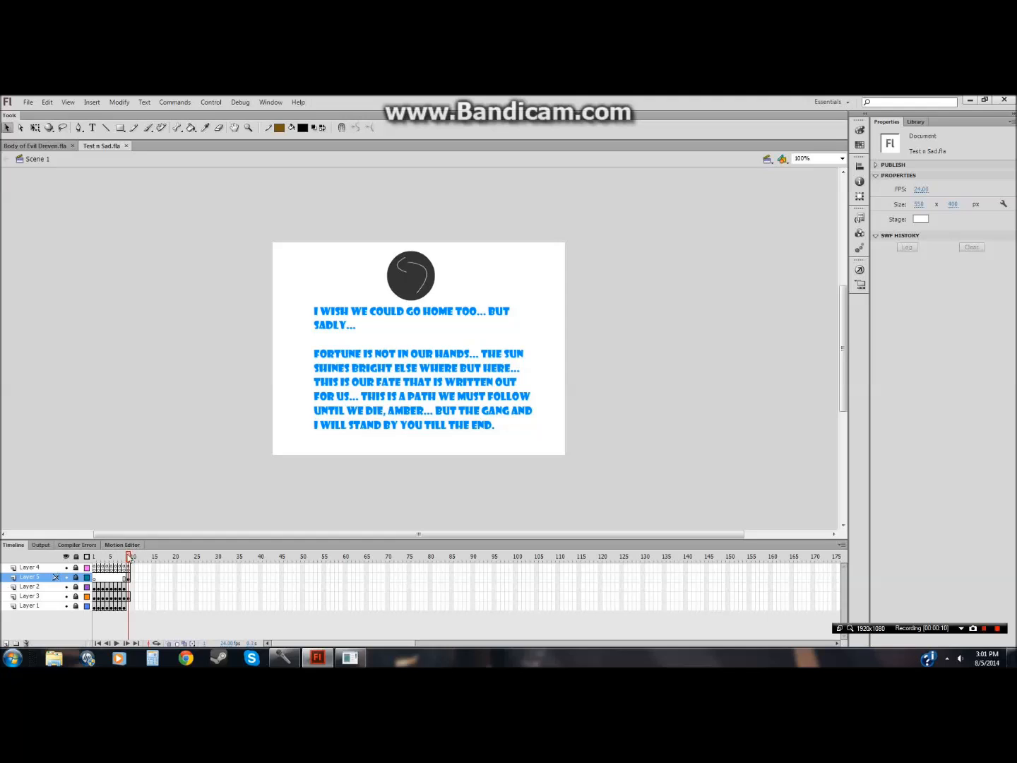
{"action": "left_click_drag", "start_coordinate": [129, 559], "coordinate": [95, 560]}
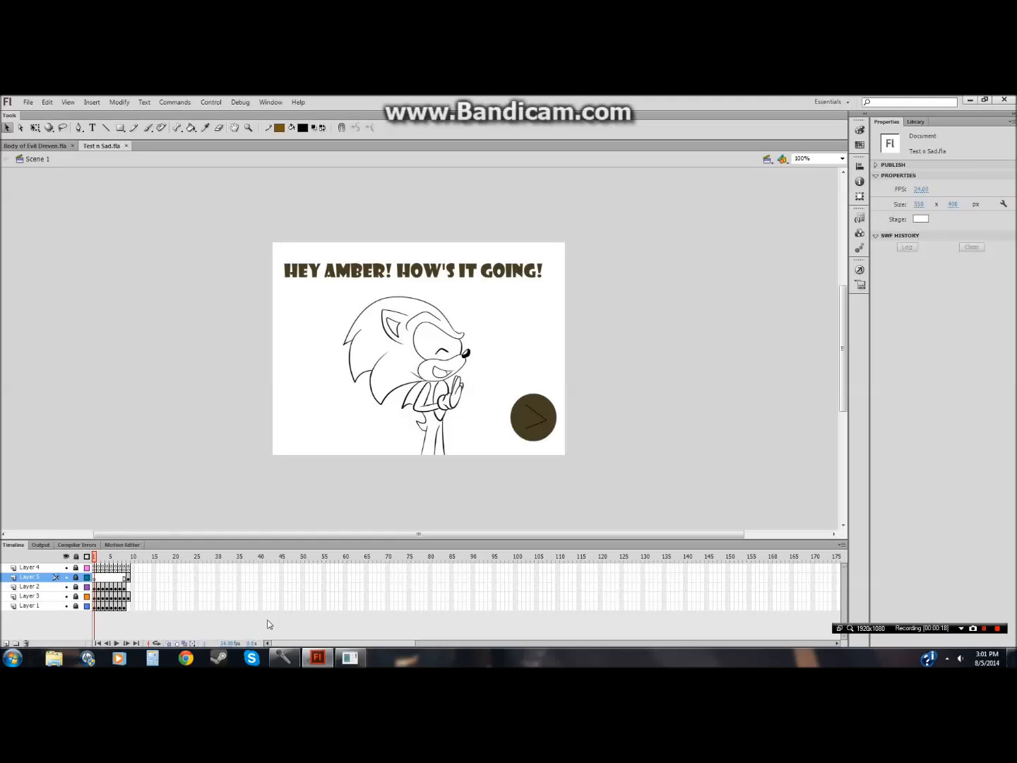
Step: Switch to RPG Maker VX Ace and play the 'Tornado Defense - 1st' track in the Sound Test at slightly lowered volume
{"action": "left_click", "coordinate": [350, 659]}
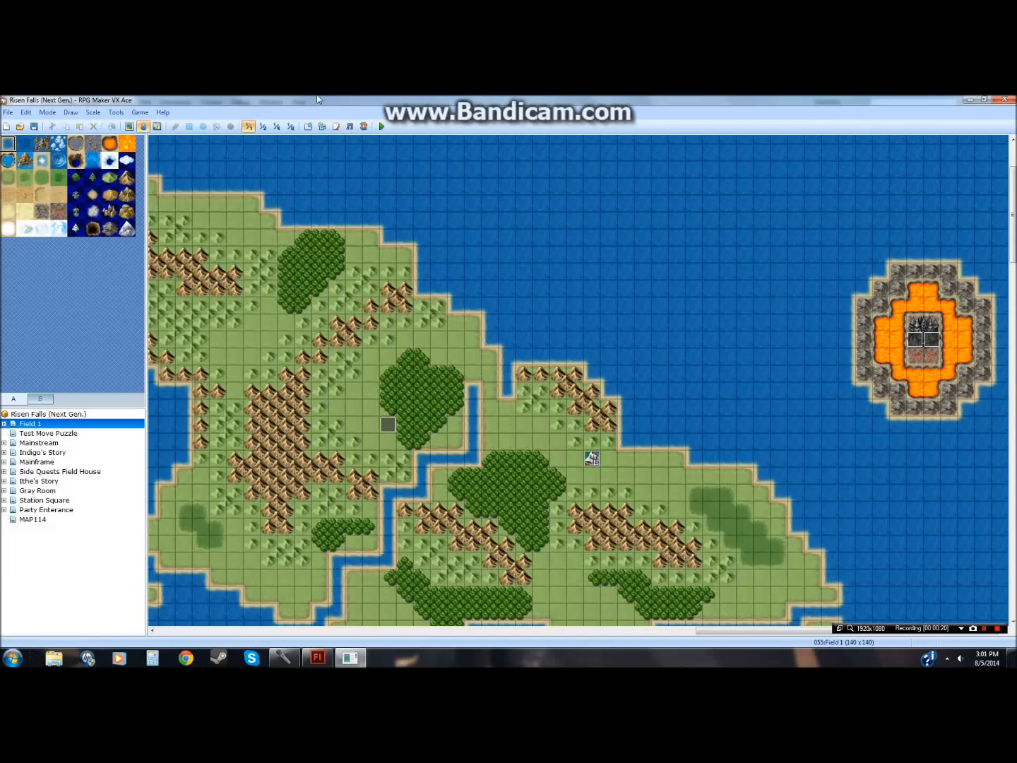
{"action": "left_click", "coordinate": [350, 125]}
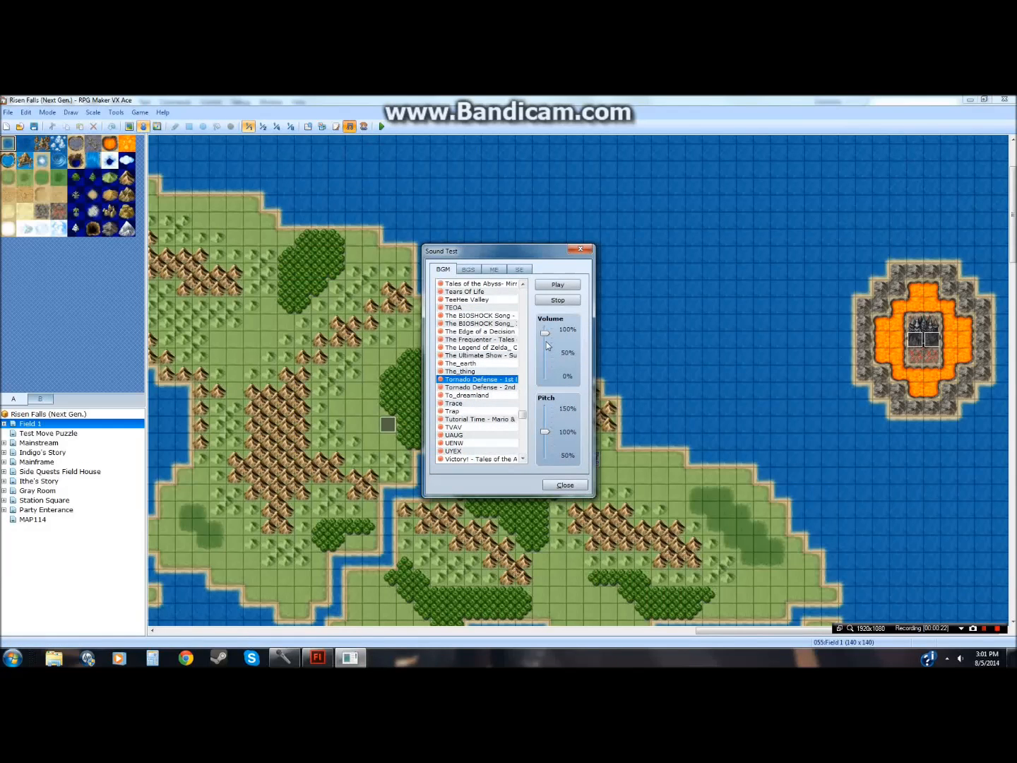
{"action": "left_click", "coordinate": [557, 285]}
{"action": "left_click_drag", "start_coordinate": [546, 340], "coordinate": [546, 344]}
{"action": "left_click", "coordinate": [581, 249]}
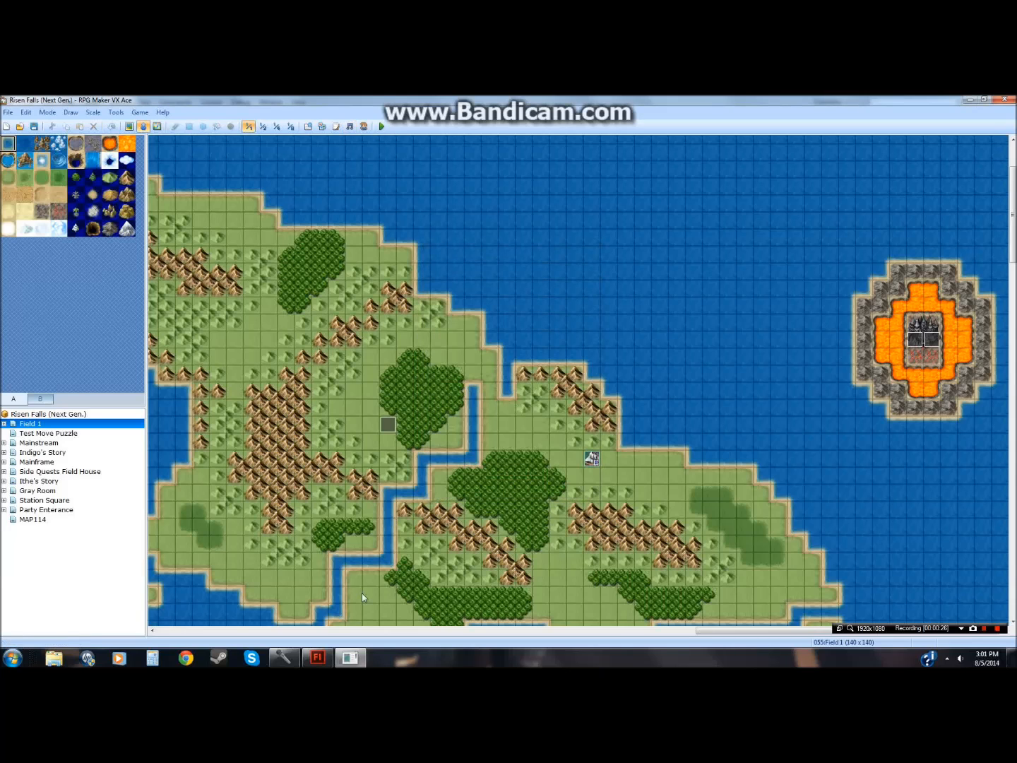
Step: Back in Flash, open and review the ActionScript on Layer 4's first frame
{"action": "left_click", "coordinate": [349, 658]}
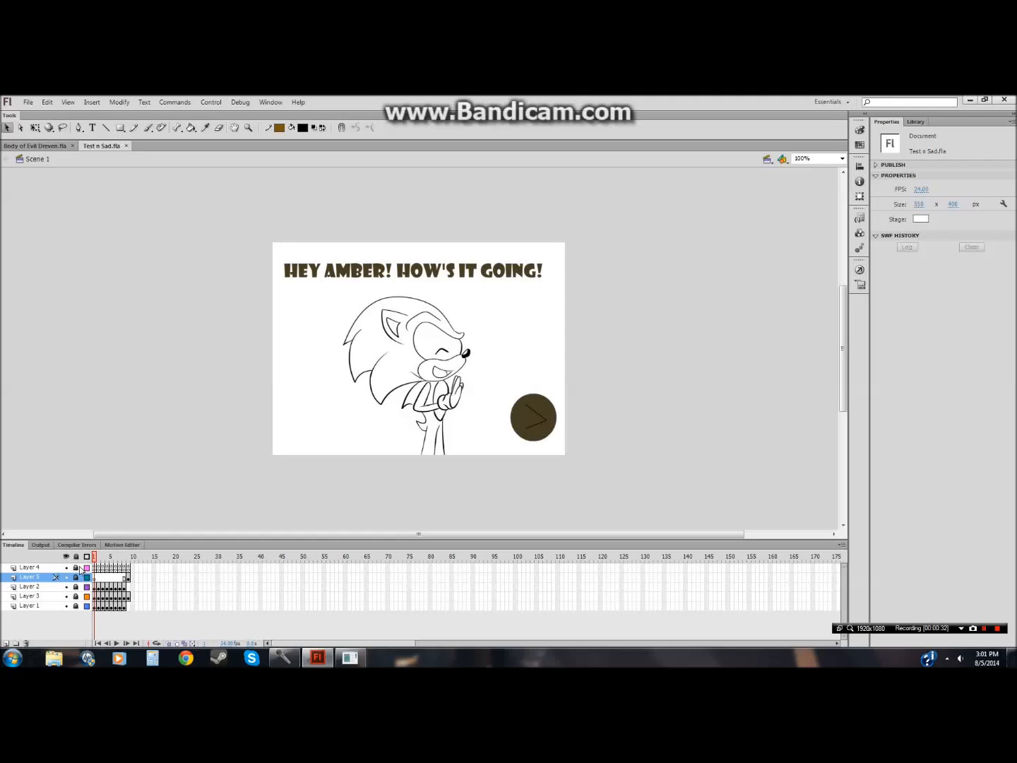
{"action": "left_click", "coordinate": [96, 568]}
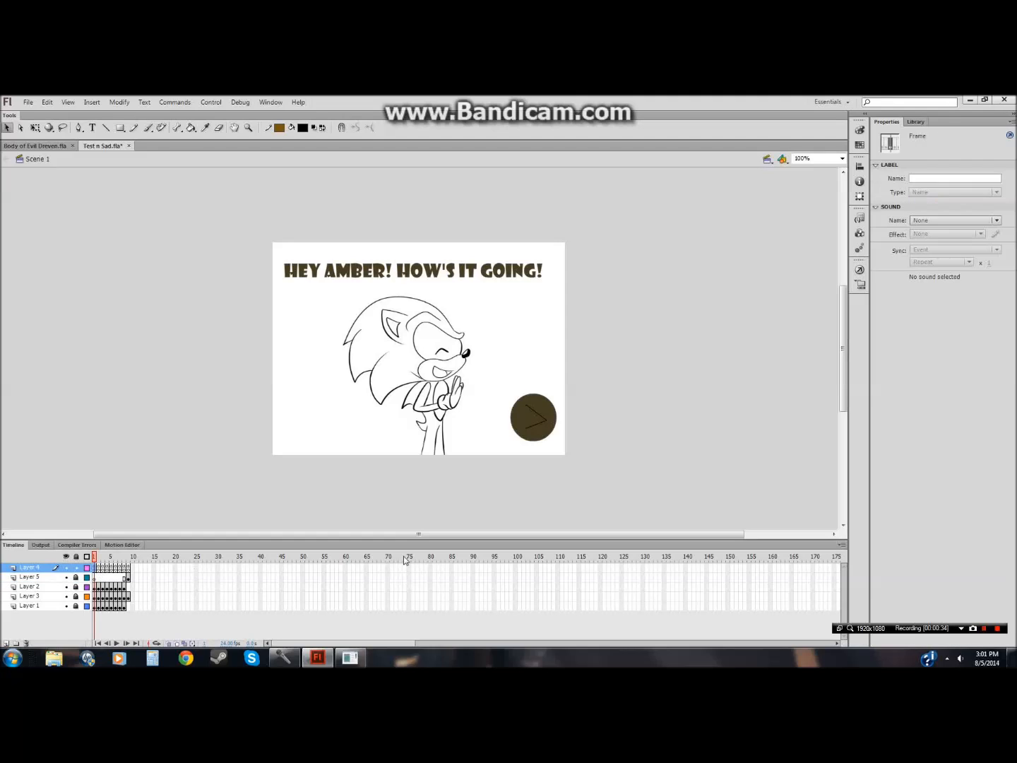
{"action": "left_click", "coordinate": [860, 269]}
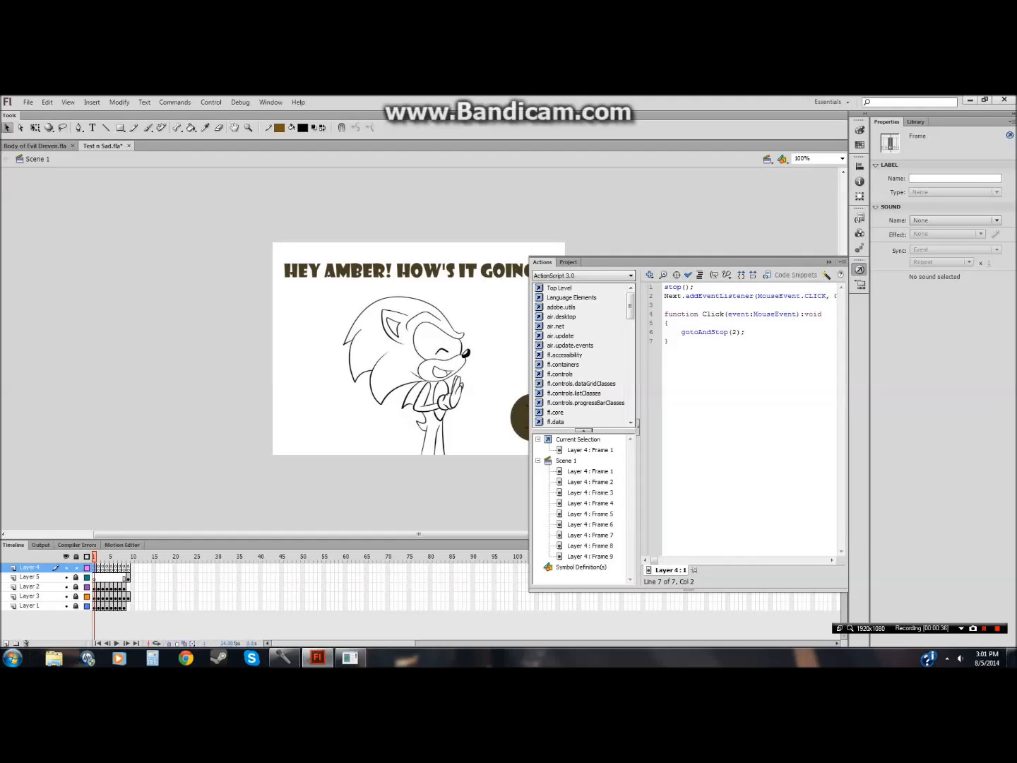
{"action": "left_click_drag", "start_coordinate": [670, 342], "coordinate": [665, 288]}
{"action": "left_click", "coordinate": [664, 288]}
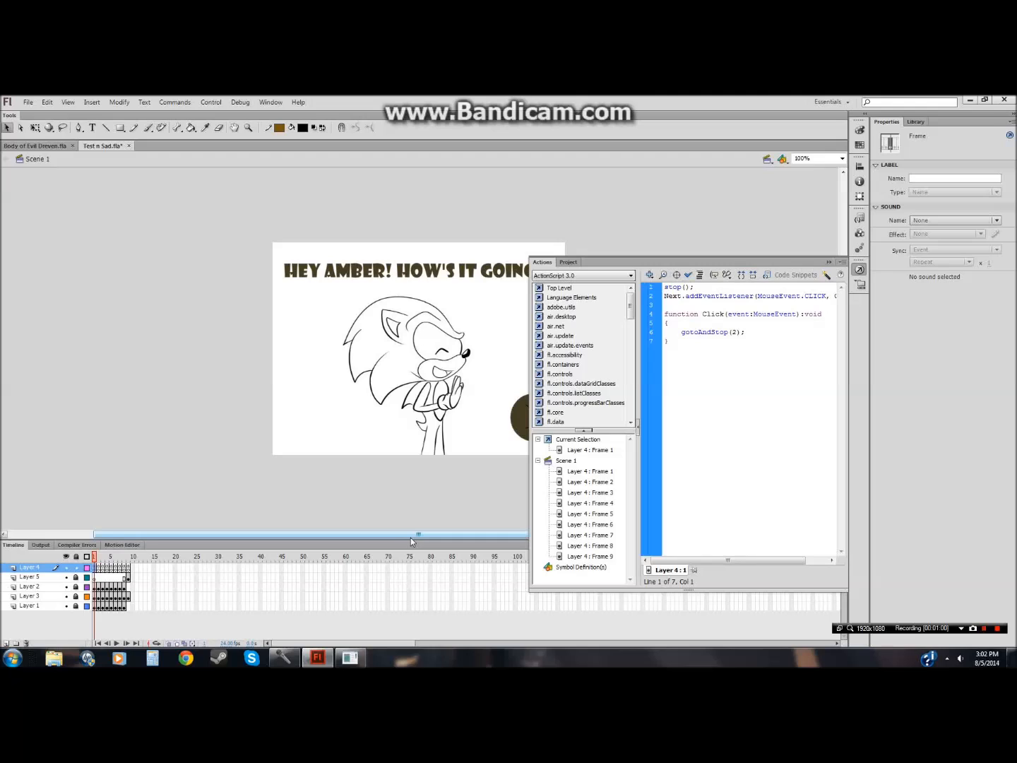
{"action": "left_click", "coordinate": [173, 426]}
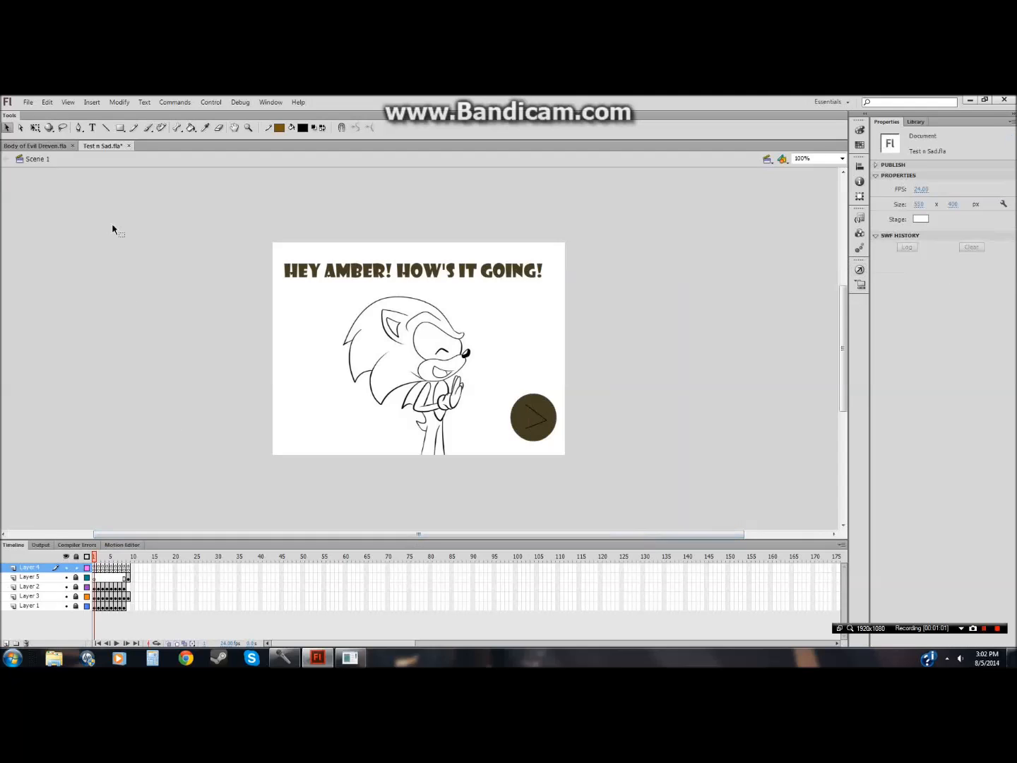
Step: Open Interactive Bio Johnathan.fla from the CS2 folder
{"action": "left_click", "coordinate": [42, 147]}
{"action": "left_click", "coordinate": [28, 103]}
{"action": "left_click", "coordinate": [44, 127]}
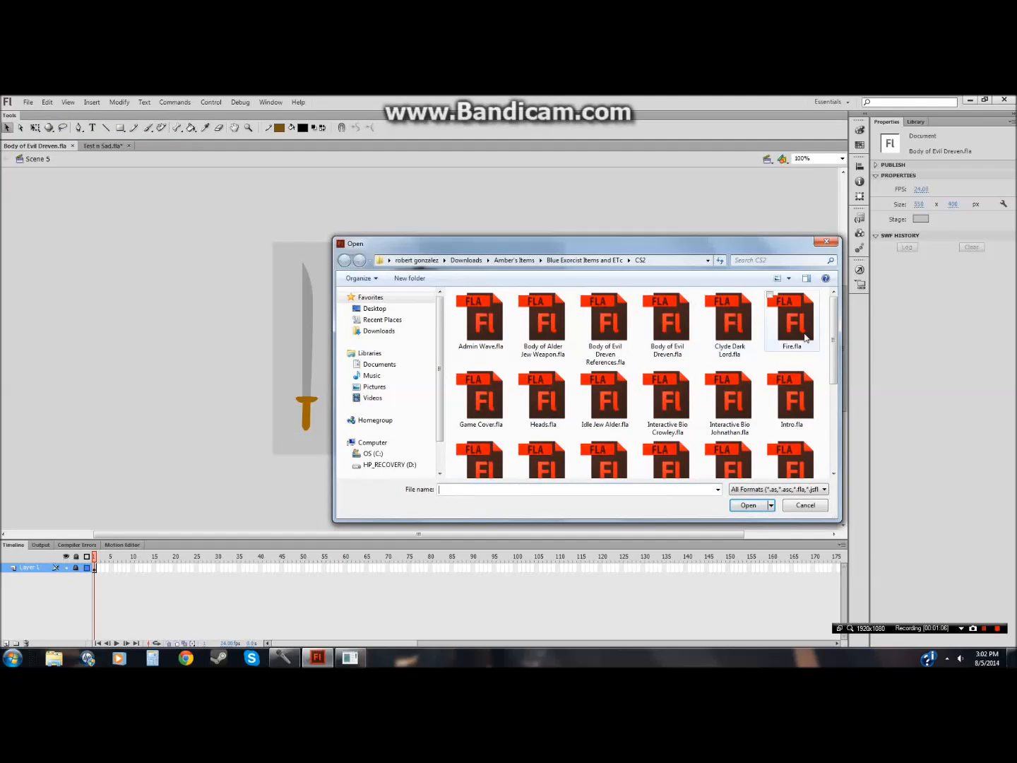
{"action": "left_click_drag", "start_coordinate": [739, 245], "coordinate": [576, 164]}
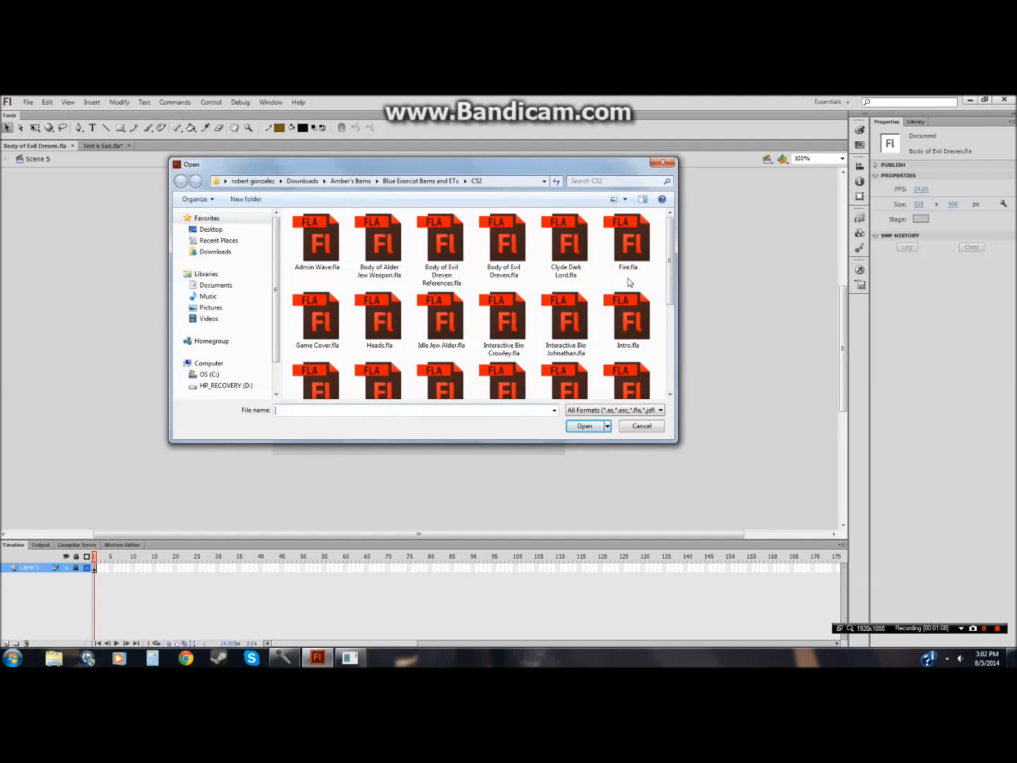
{"action": "scroll", "coordinate": [665, 263], "scroll_direction": "down", "scroll_amount": 1}
{"action": "left_click", "coordinate": [565, 283]}
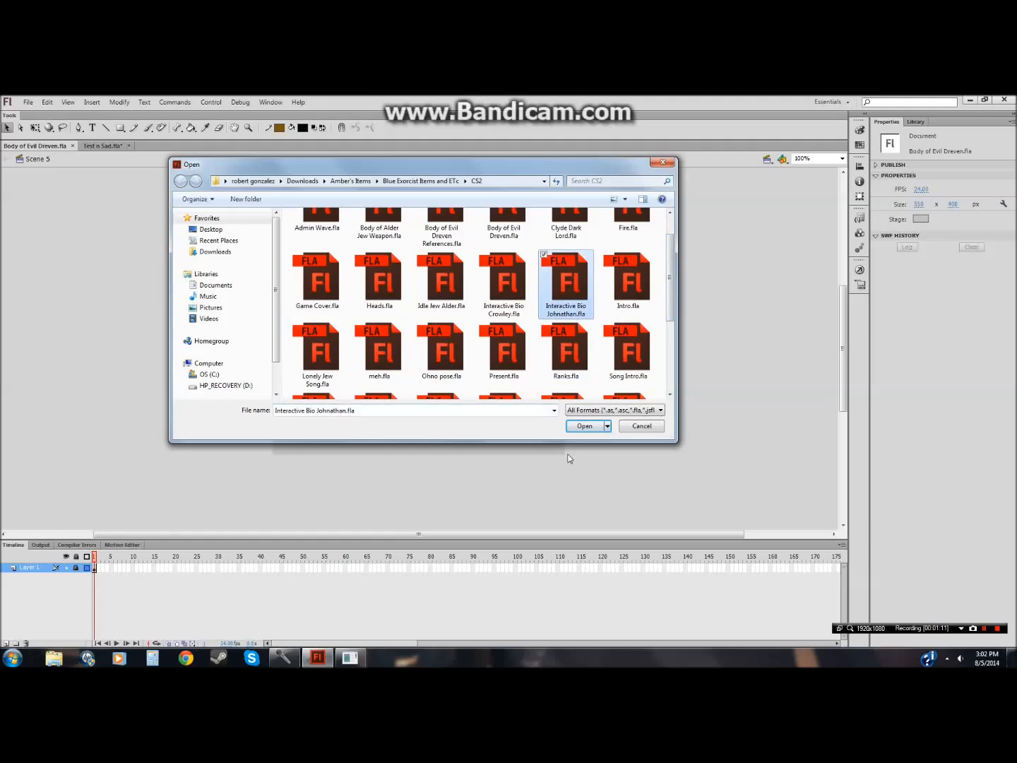
{"action": "left_click", "coordinate": [584, 426]}
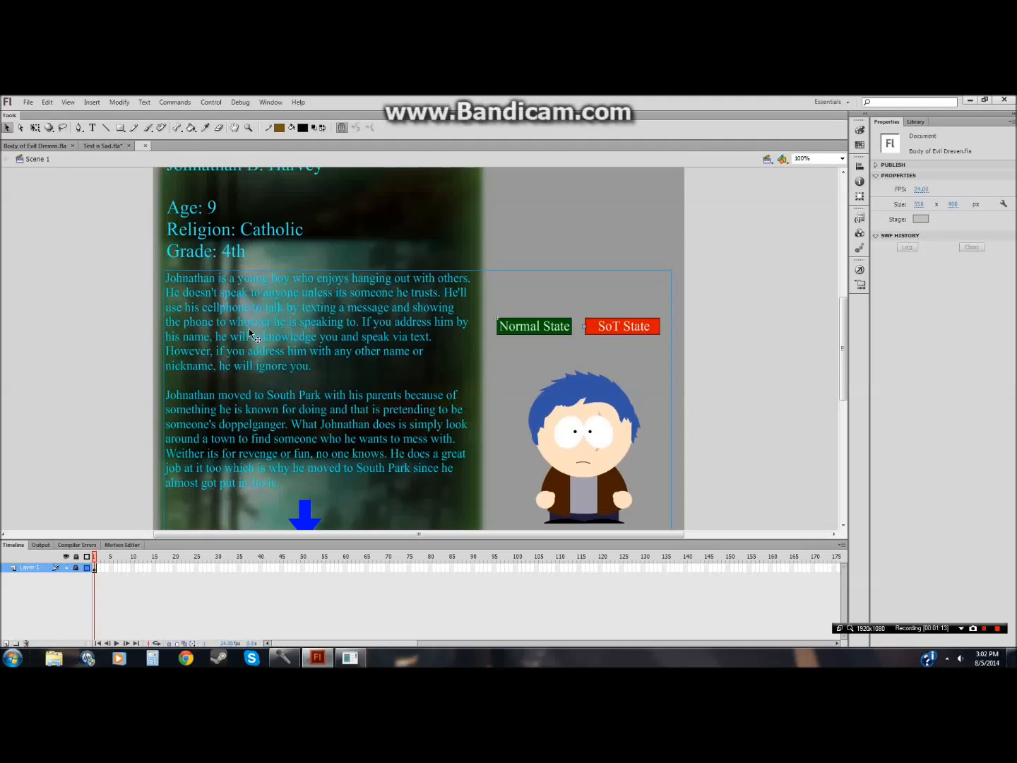
Step: Enter the Buttons symbol containing the character and check its frame actions
{"action": "left_click_drag", "start_coordinate": [842, 348], "coordinate": [842, 367]}
{"action": "left_click", "coordinate": [591, 364]}
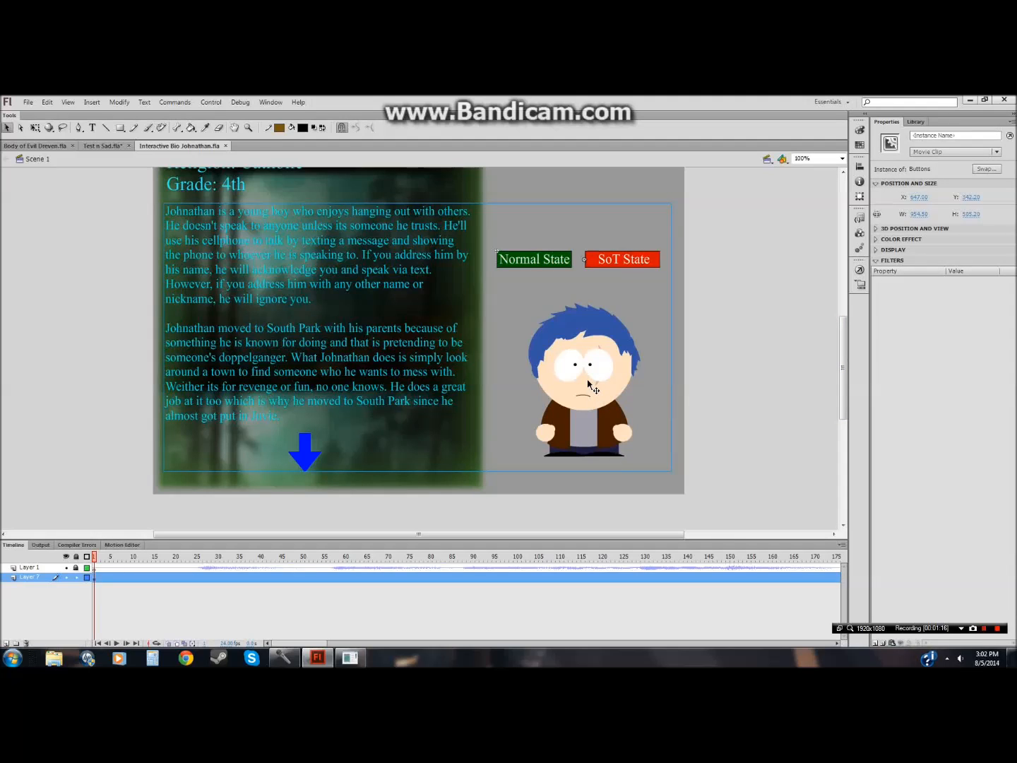
{"action": "double_click", "coordinate": [587, 407]}
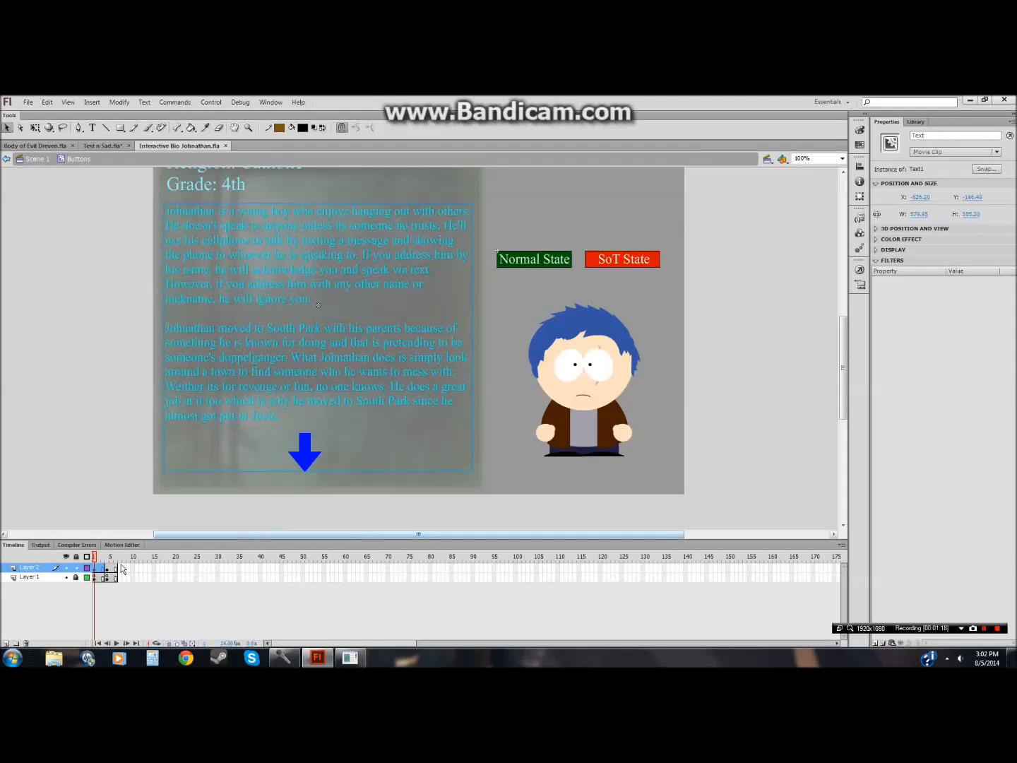
{"action": "left_click", "coordinate": [861, 270]}
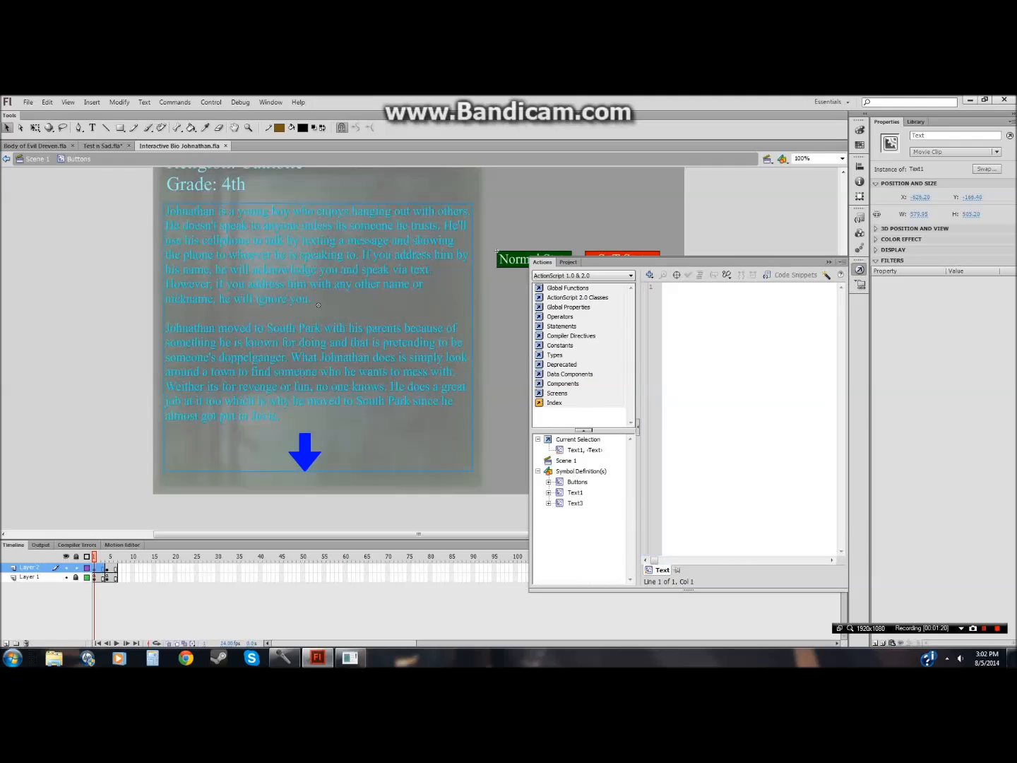
{"action": "key", "text": "F9"}
{"action": "left_click", "coordinate": [133, 513]}
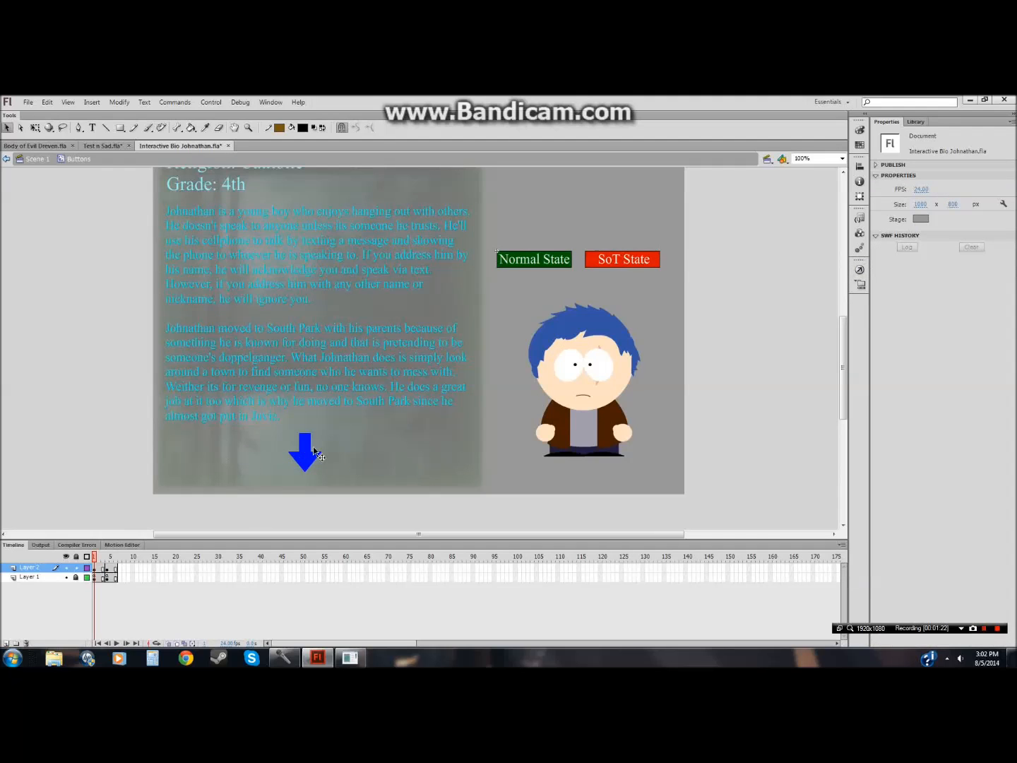
Step: Enter the Text1 symbol holding the blue arrow and check its frame actions
{"action": "left_click", "coordinate": [569, 401]}
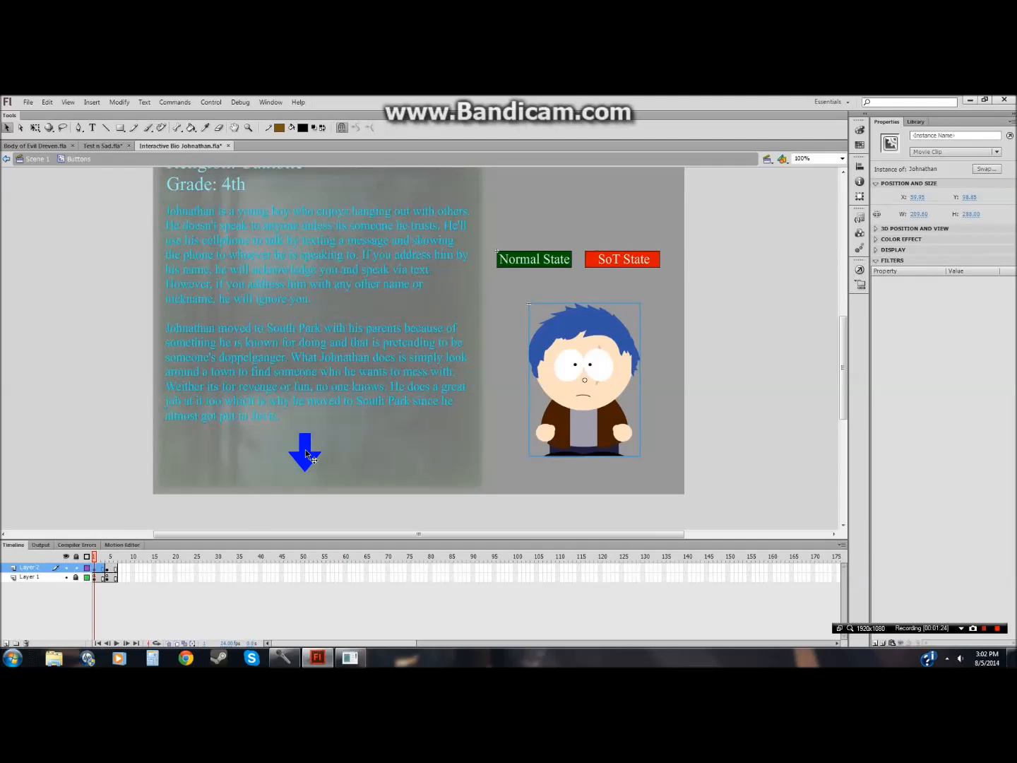
{"action": "double_click", "coordinate": [305, 449]}
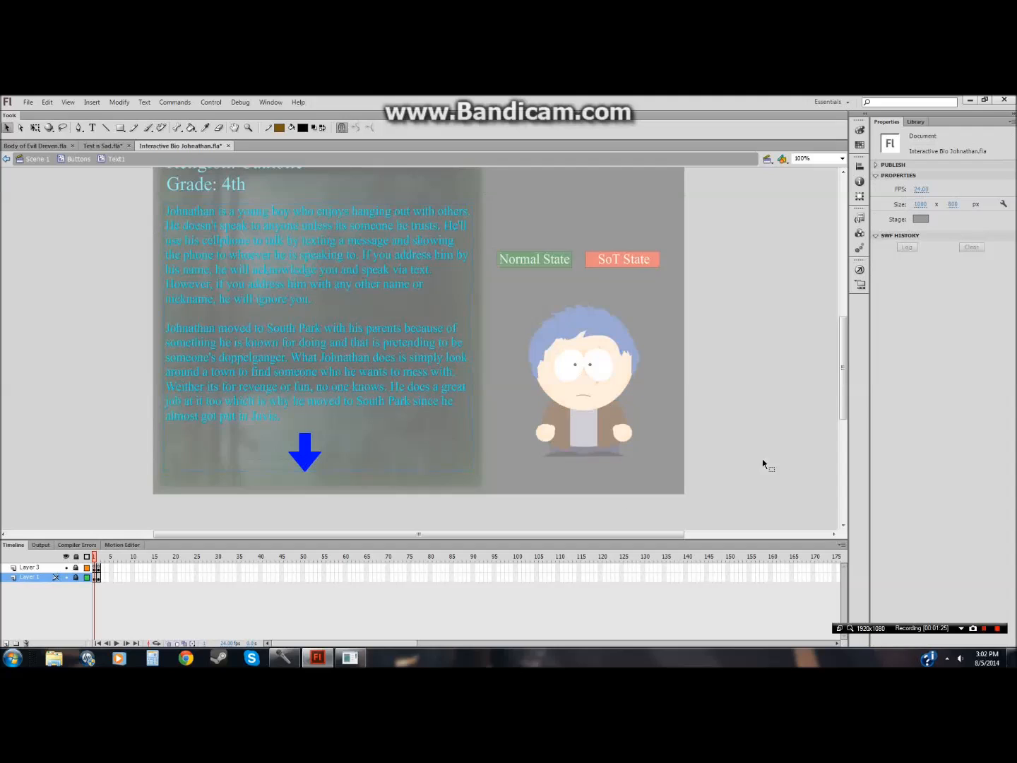
{"action": "left_click", "coordinate": [858, 272]}
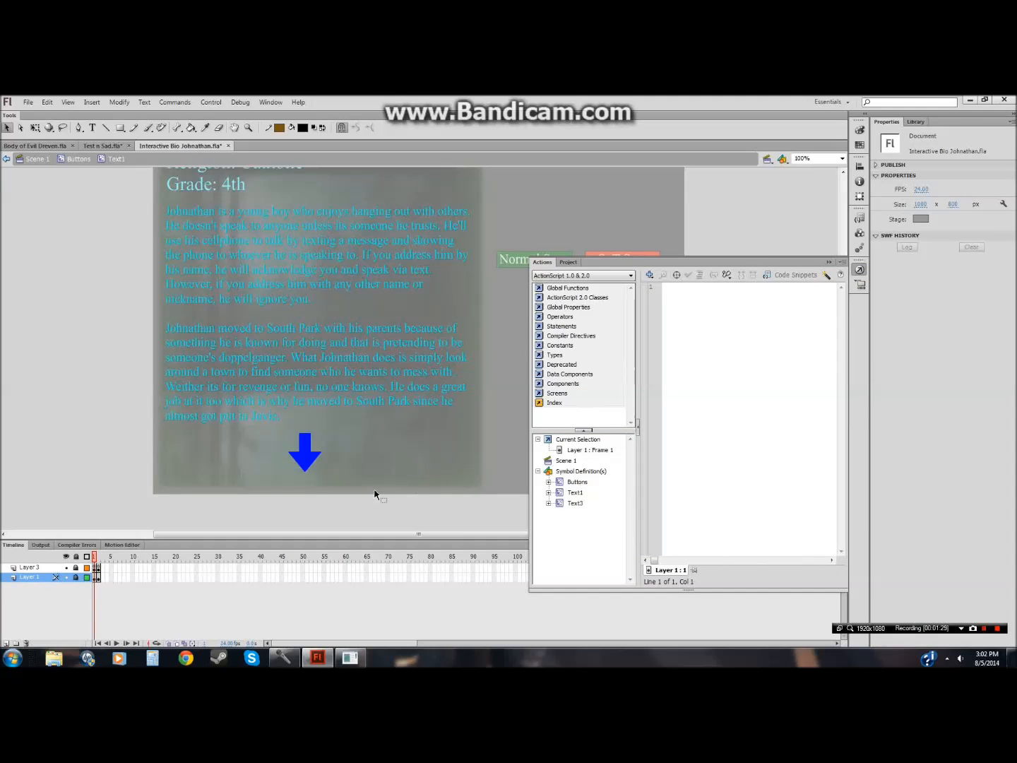
{"action": "key", "text": "F9"}
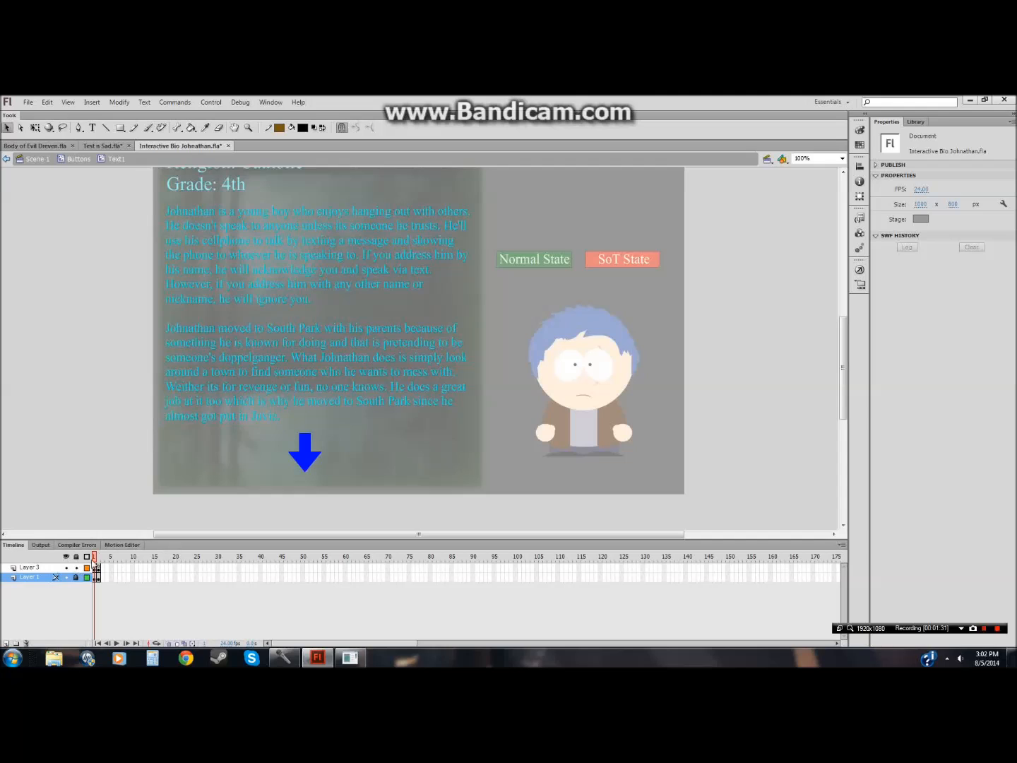
Step: Select Layer 3's first frame inside Text1 and review its actions
{"action": "left_click", "coordinate": [96, 567]}
{"action": "left_click", "coordinate": [834, 369]}
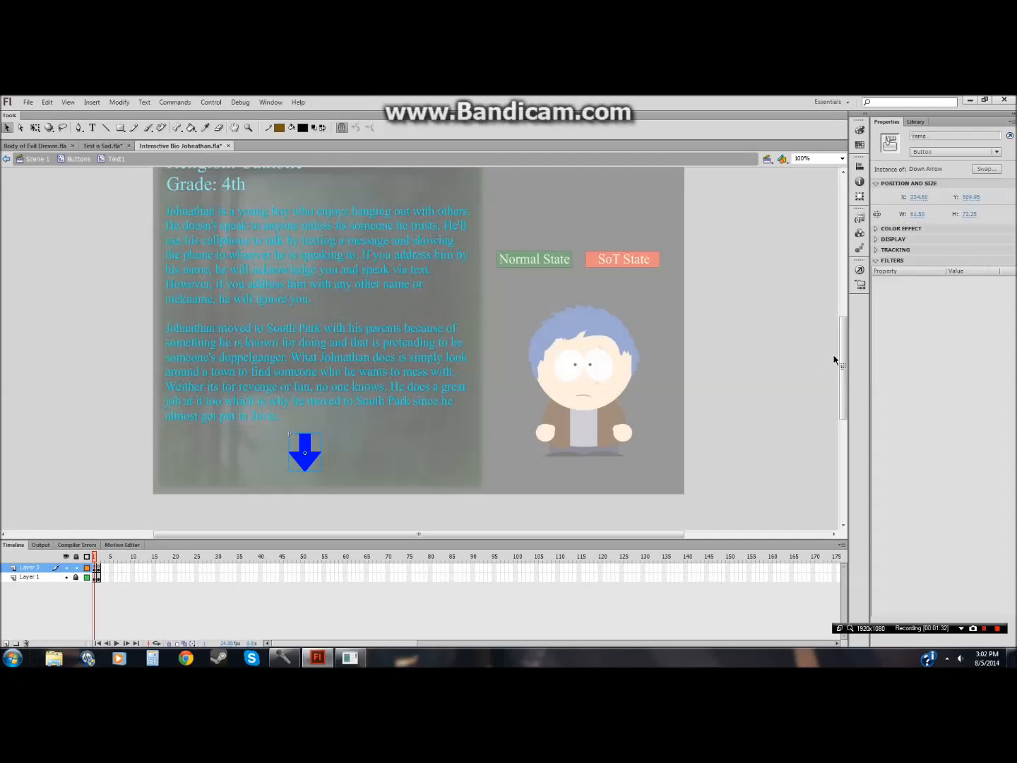
{"action": "left_click", "coordinate": [859, 269]}
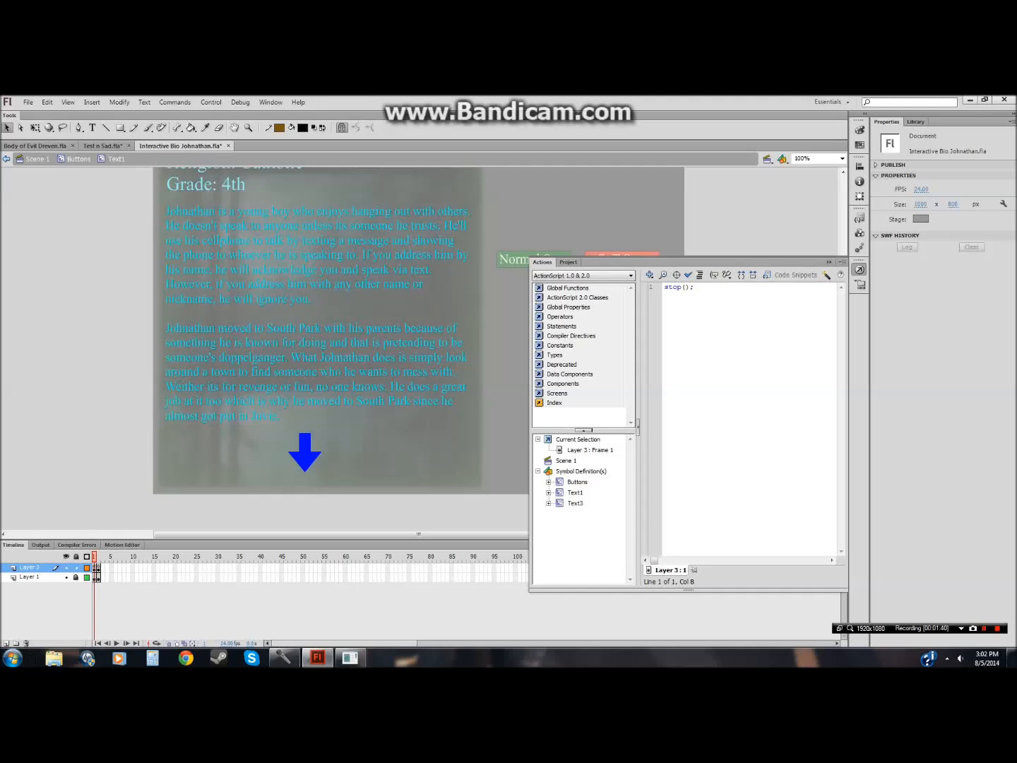
{"action": "left_click", "coordinate": [409, 515]}
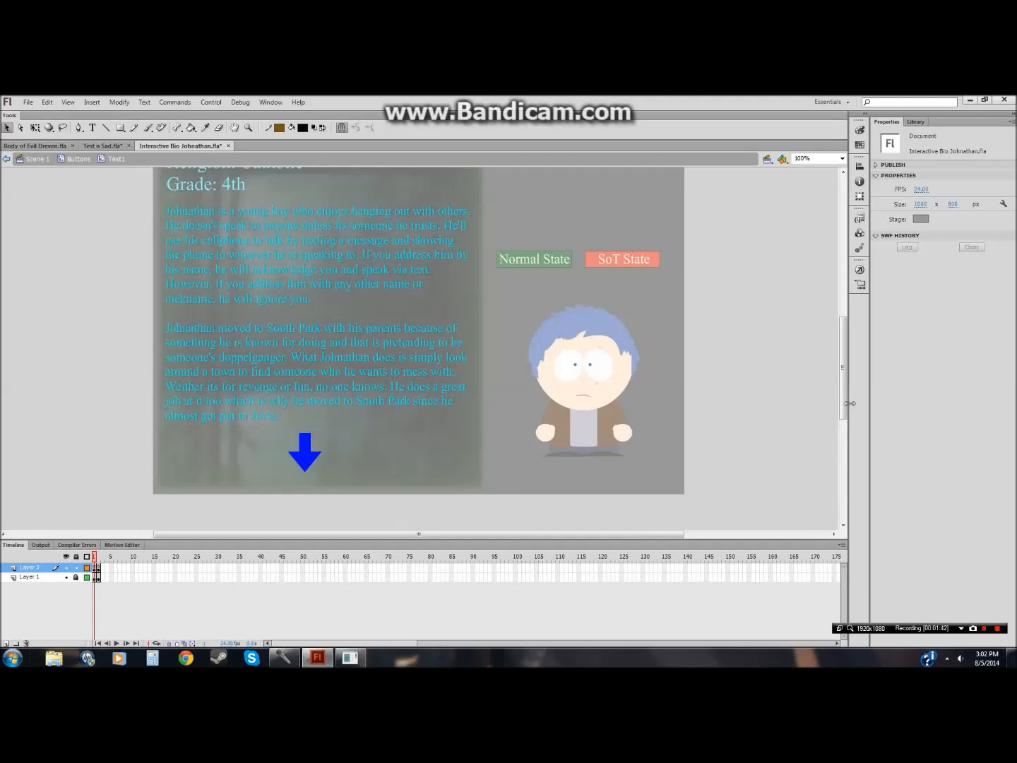
{"action": "mouse_move", "coordinate": [843, 405]}
{"action": "left_mouse_down"}
{"action": "mouse_move", "coordinate": [842, 320]}
{"action": "mouse_move", "coordinate": [843, 425]}
{"action": "mouse_move", "coordinate": [842, 357]}
{"action": "mouse_move", "coordinate": [843, 390]}
{"action": "left_mouse_up"}
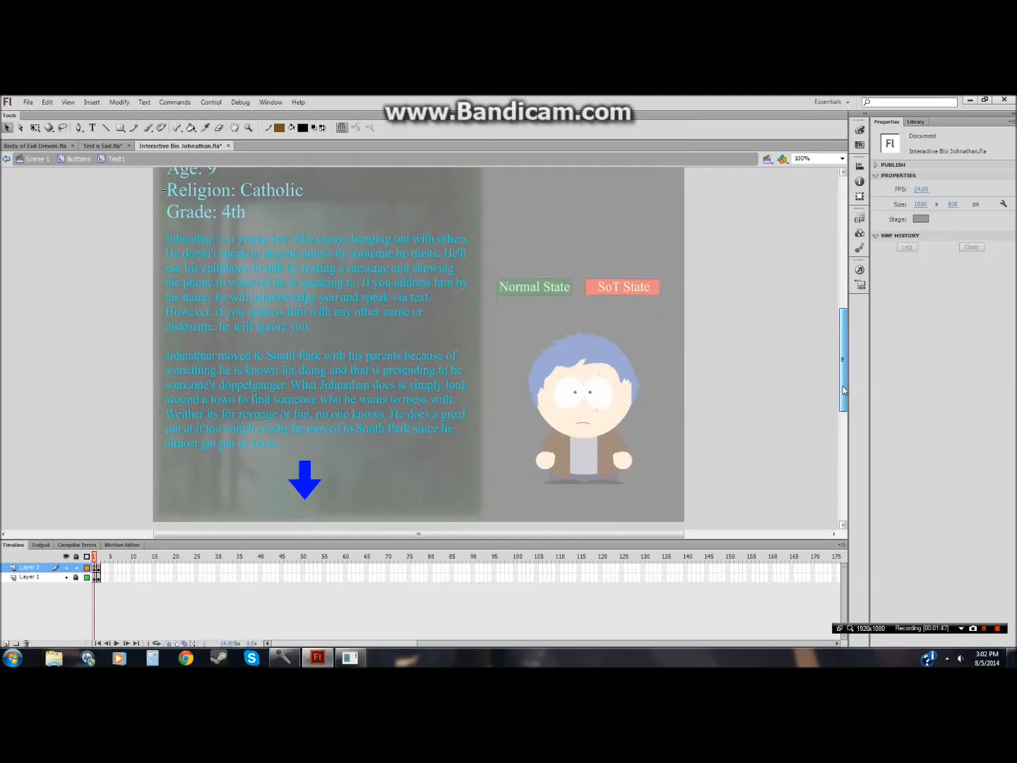
Step: Switch back to the Test n Sad document
{"action": "left_click", "coordinate": [120, 146]}
{"action": "left_click", "coordinate": [129, 146]}
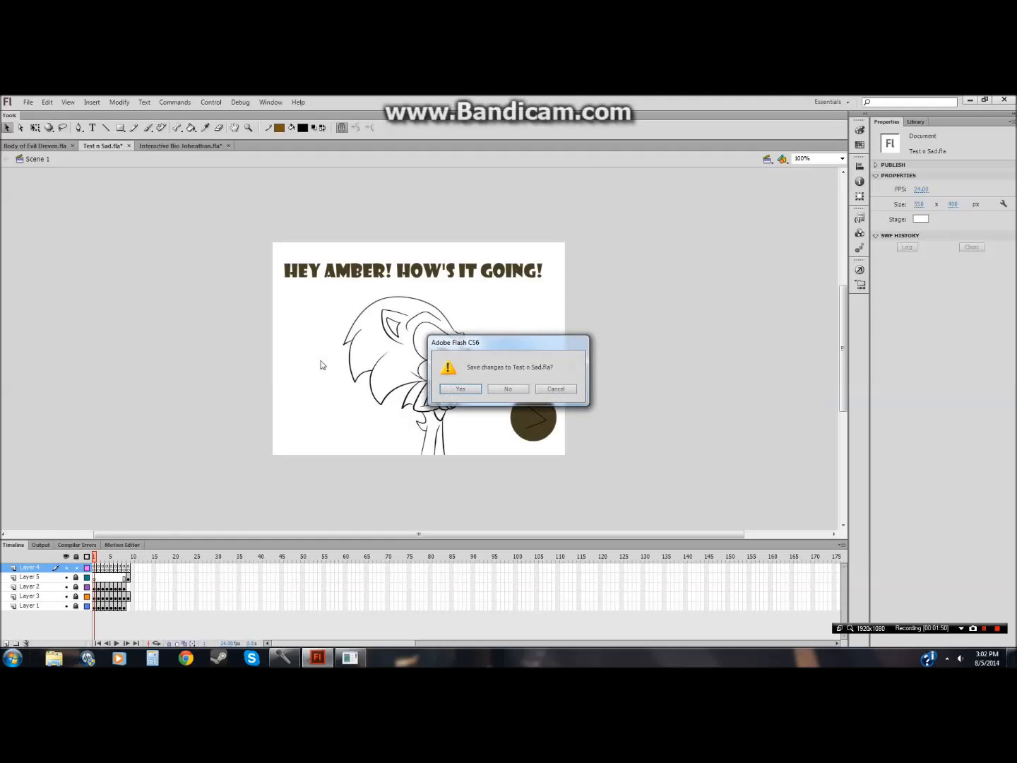
{"action": "left_click", "coordinate": [556, 388]}
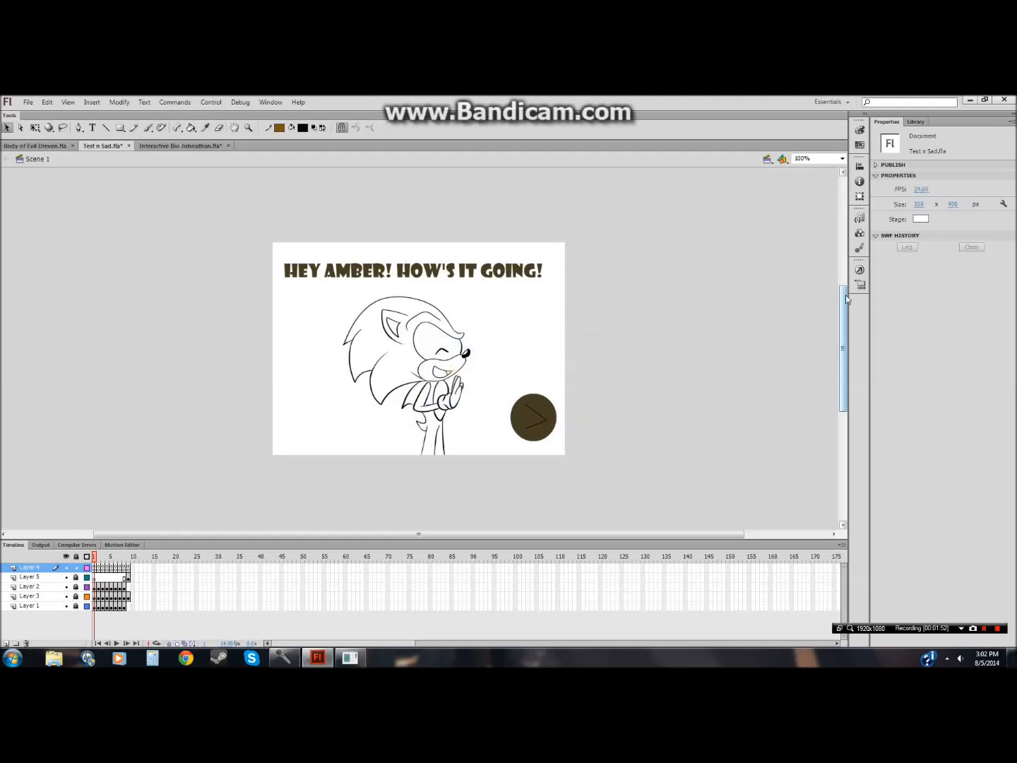
Step: Copy all the ActionScript code from Layer 4's first frame
{"action": "left_click", "coordinate": [860, 269]}
{"action": "left_click_drag", "start_coordinate": [669, 342], "coordinate": [663, 287]}
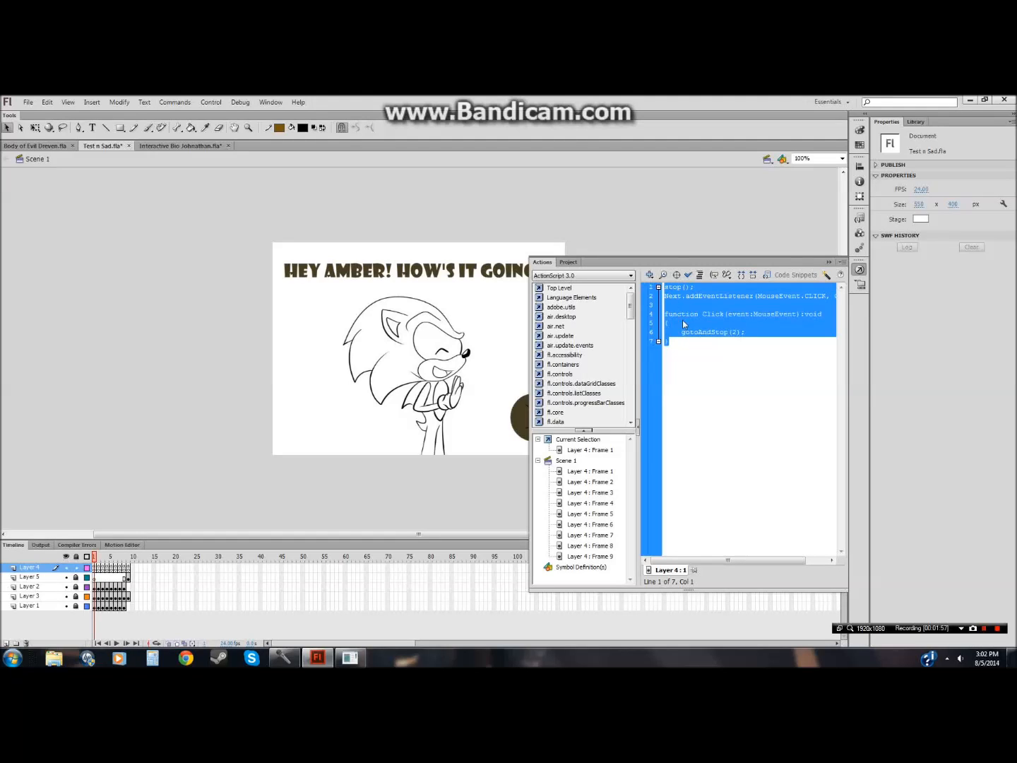
{"action": "left_click", "coordinate": [326, 496]}
Step: Open Notepad and paste the copied ActionScript code into a new document
{"action": "left_click", "coordinate": [10, 662]}
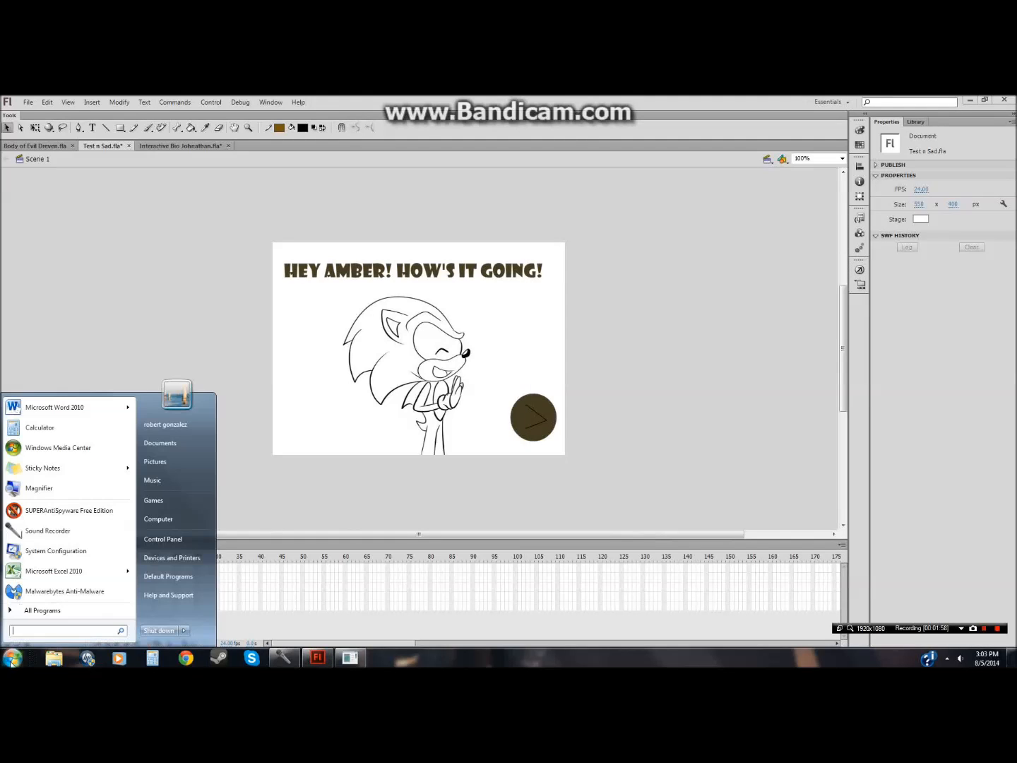
{"action": "type", "text": "notepad"}
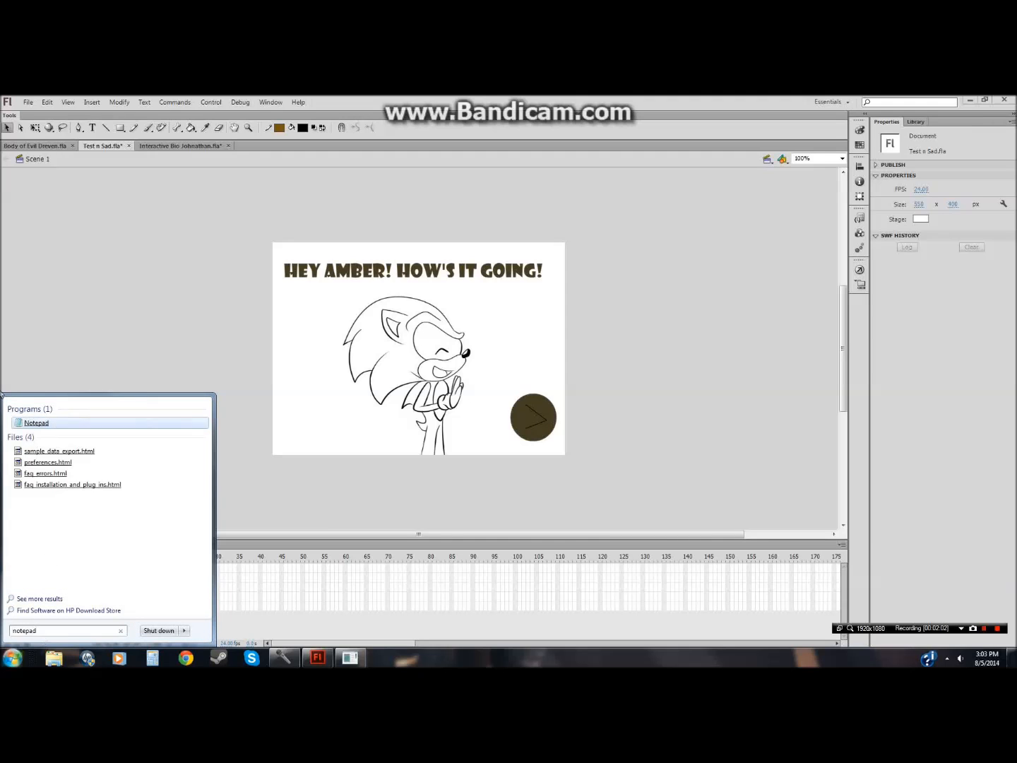
{"action": "left_click", "coordinate": [31, 424]}
{"action": "type", "text": "stop(); Next.addEventListener(MouseEvent.CLICK, Click);  function Click(event:MouseEvent):void { \tgotoAndStop(2); }"}
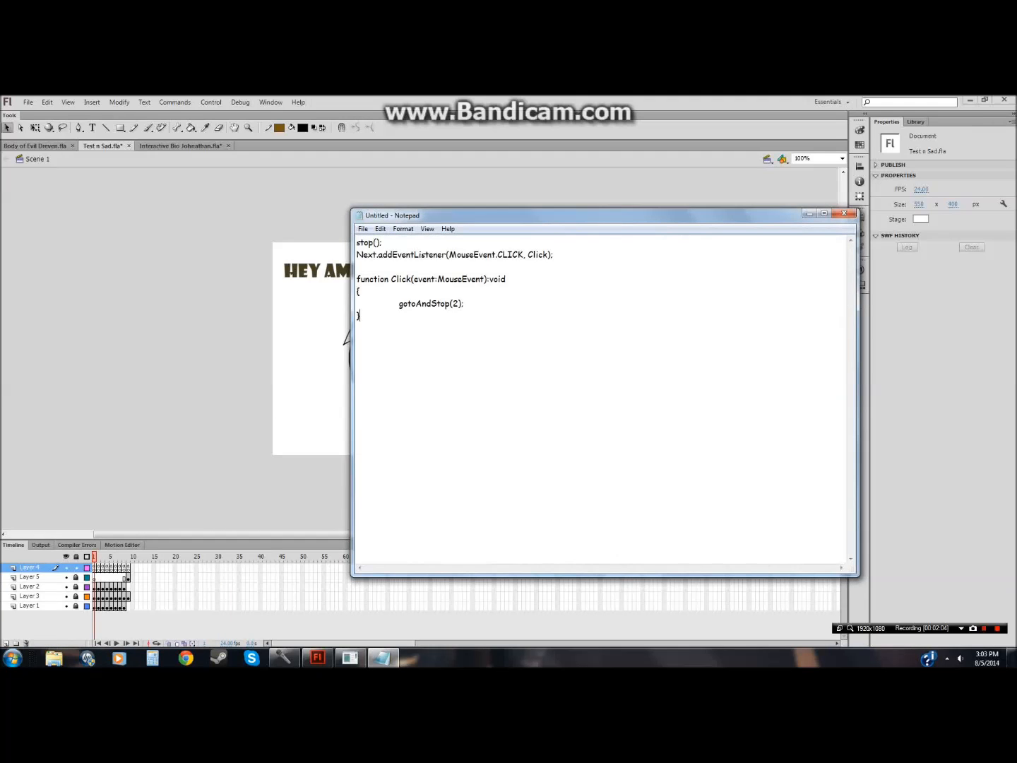
Step: Return to Flash and close the Test n Sad document without saving changes
{"action": "left_click", "coordinate": [217, 346]}
{"action": "left_click", "coordinate": [129, 146]}
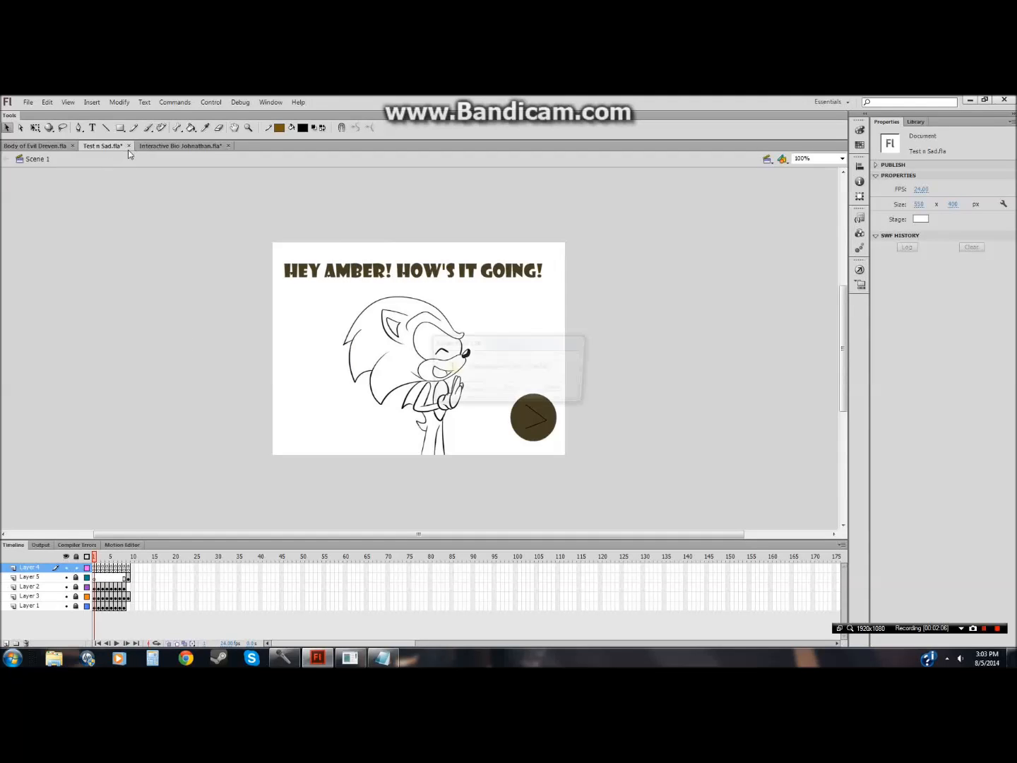
{"action": "left_click", "coordinate": [509, 390]}
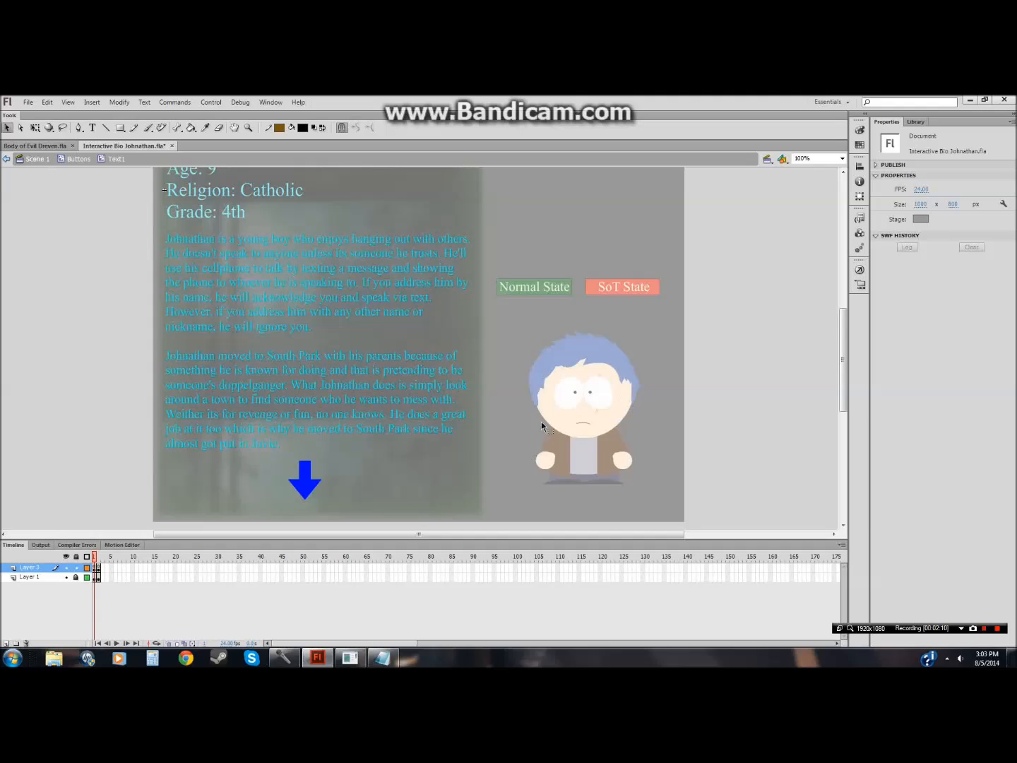
Step: Create a new ActionScript 3.0 Flash document
{"action": "left_click", "coordinate": [22, 146]}
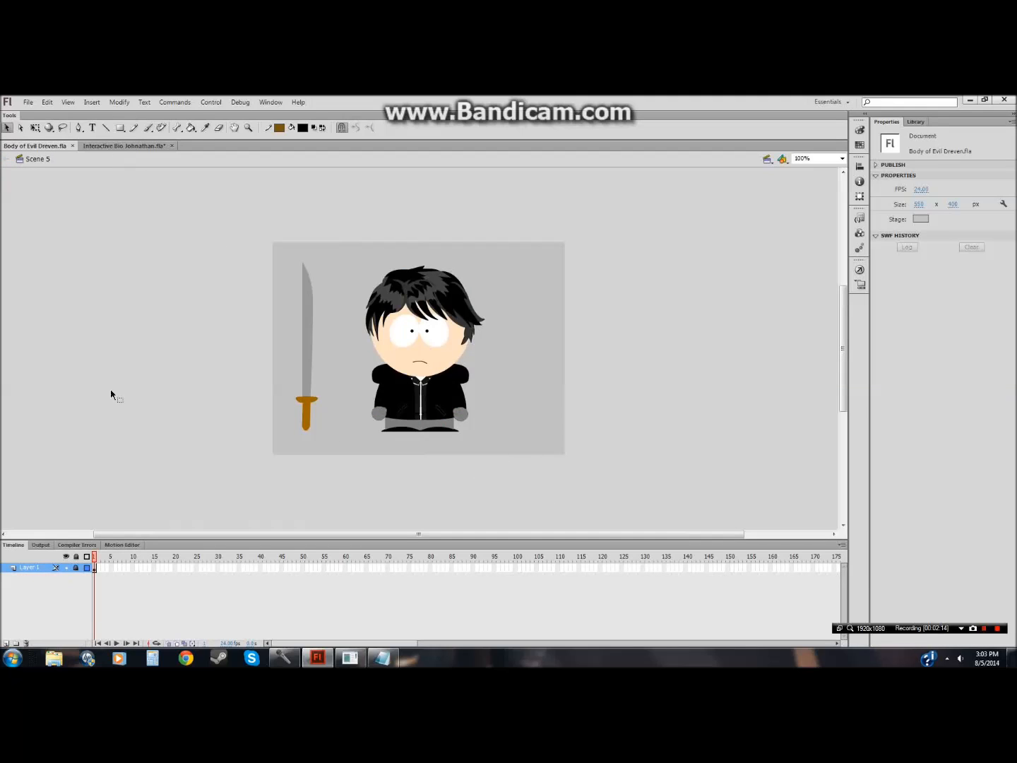
{"action": "left_click", "coordinate": [28, 101]}
{"action": "left_click", "coordinate": [46, 115]}
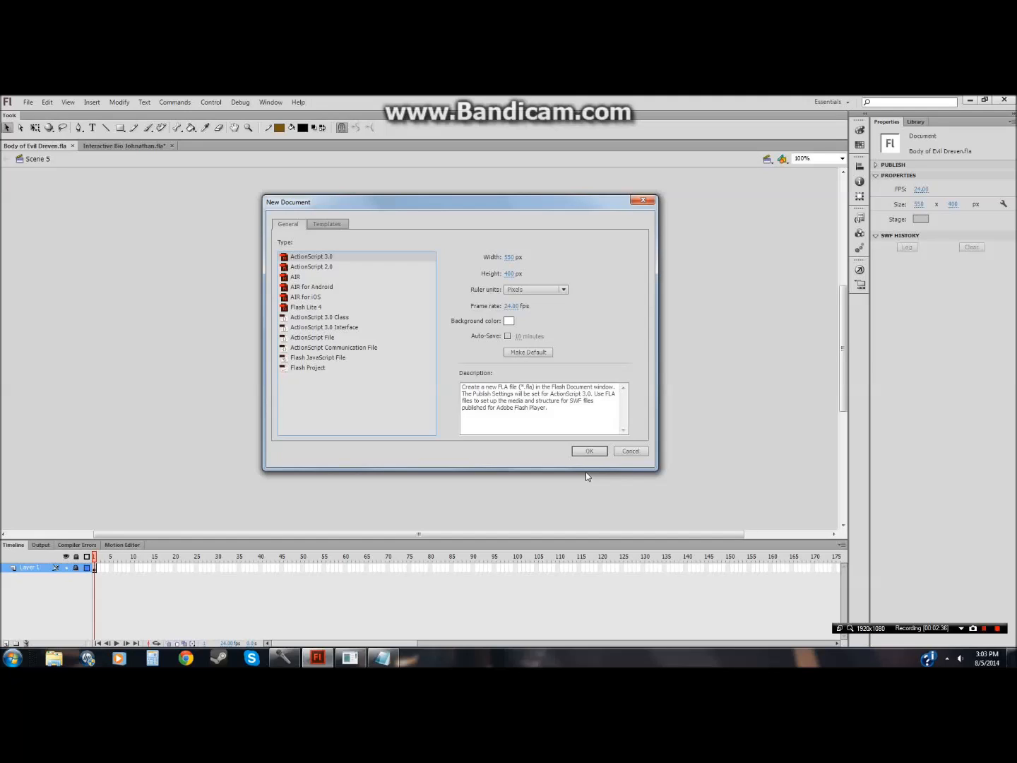
{"action": "left_click", "coordinate": [589, 451]}
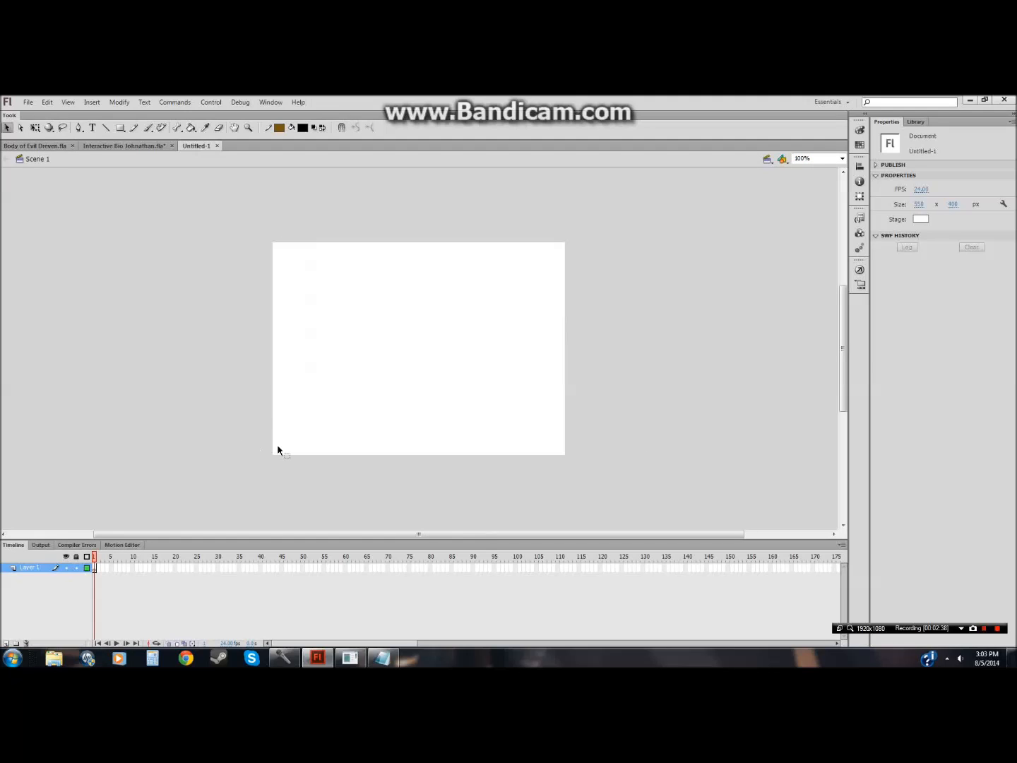
Step: Check the Interactive Bio Johnathan stage size and set the new document's stage size to 1080 x 800 px
{"action": "left_click", "coordinate": [124, 146]}
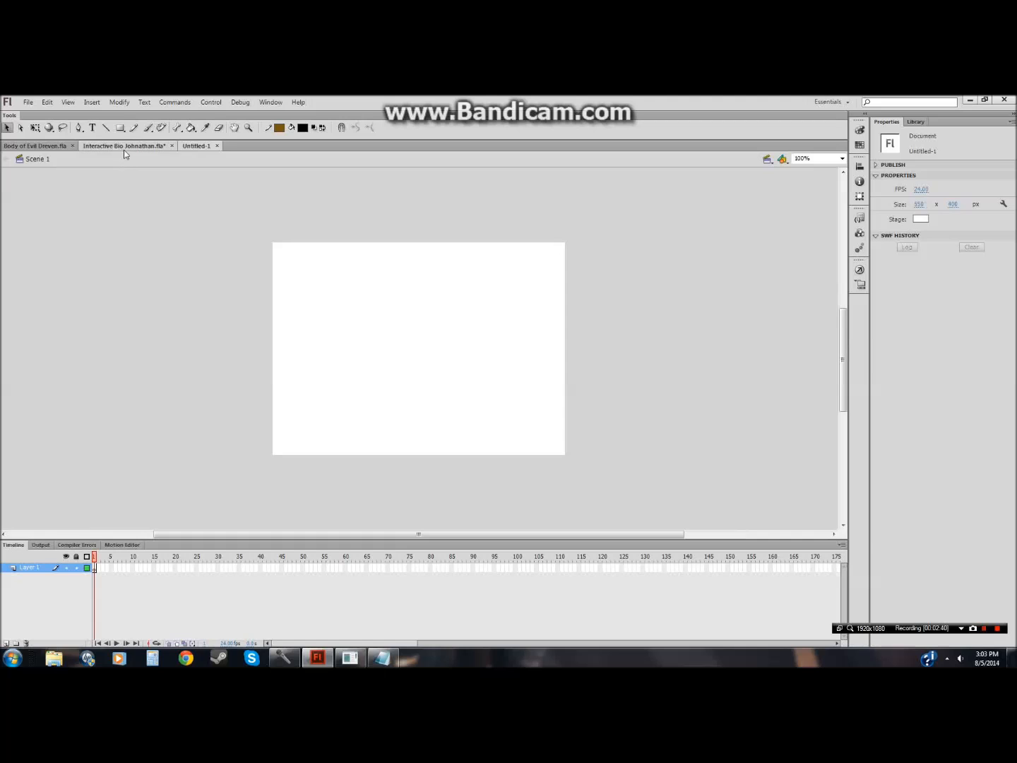
{"action": "left_click_drag", "start_coordinate": [840, 332], "coordinate": [841, 289]}
{"action": "left_click", "coordinate": [196, 146]}
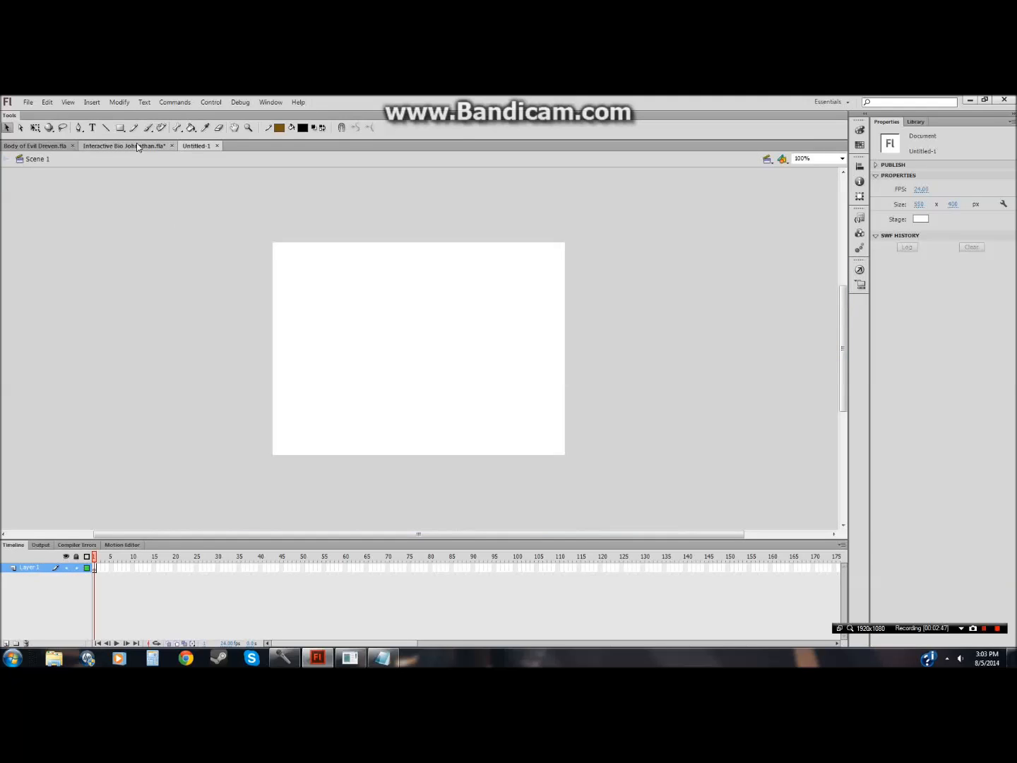
{"action": "left_click", "coordinate": [139, 146]}
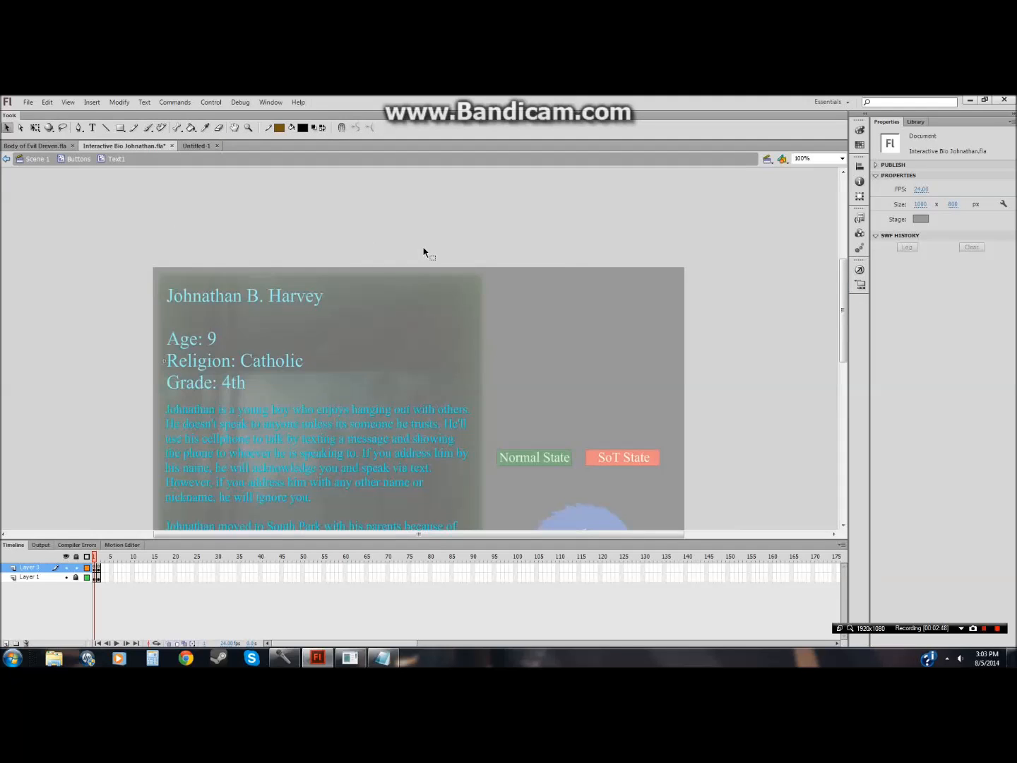
{"action": "left_click", "coordinate": [205, 147]}
{"action": "left_click", "coordinate": [920, 204]}
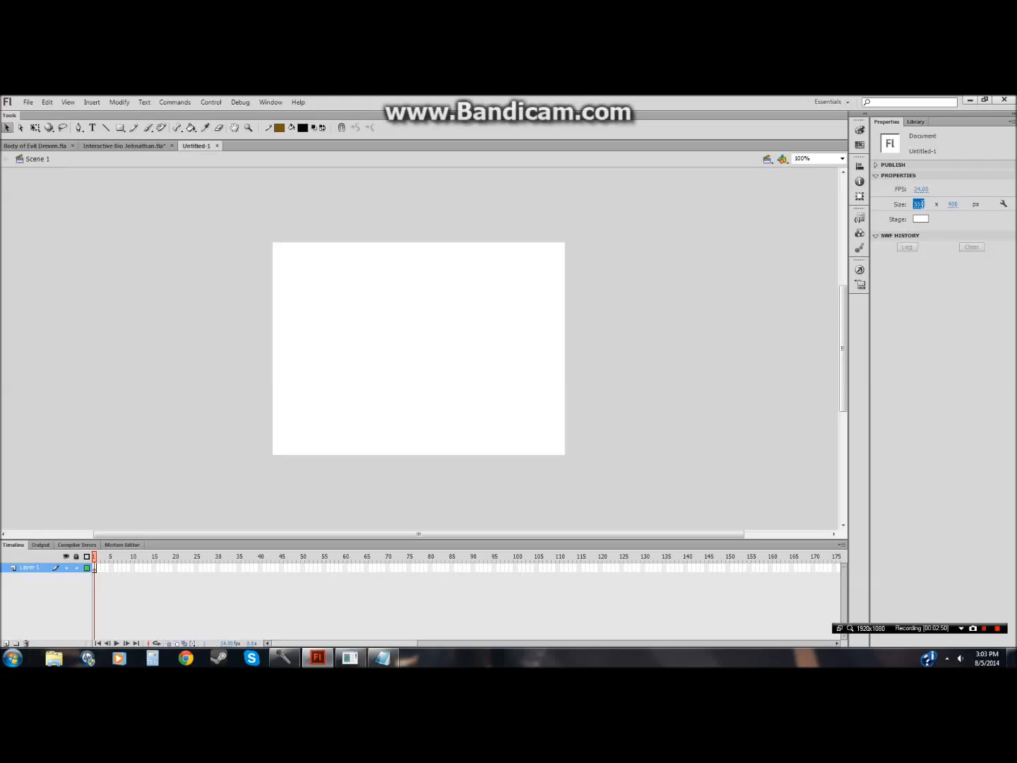
{"action": "type", "text": "1"}
{"action": "type", "text": "080"}
{"action": "left_click", "coordinate": [951, 204]}
{"action": "type", "text": "800"}
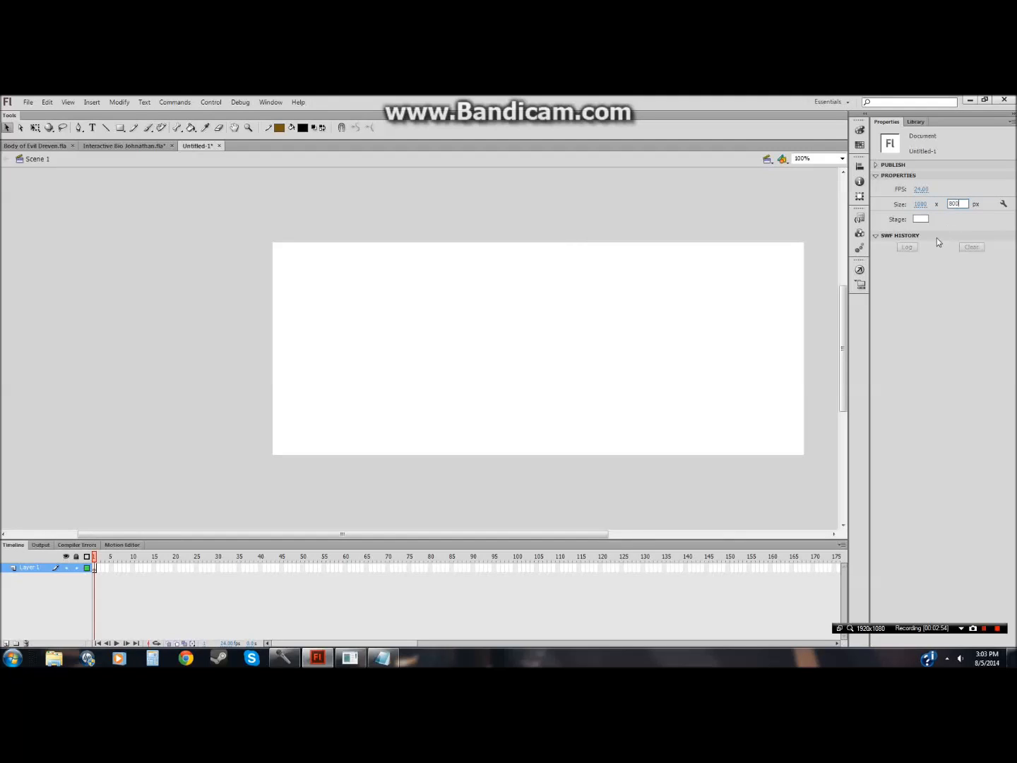
{"action": "key", "text": "Return"}
Step: Compare the new document with the Interactive Bio Johnathan stage, returning that file to Scene 1
{"action": "mouse_move", "coordinate": [846, 303]}
{"action": "left_mouse_down"}
{"action": "mouse_move", "coordinate": [849, 352]}
{"action": "mouse_move", "coordinate": [849, 297]}
{"action": "left_mouse_up"}
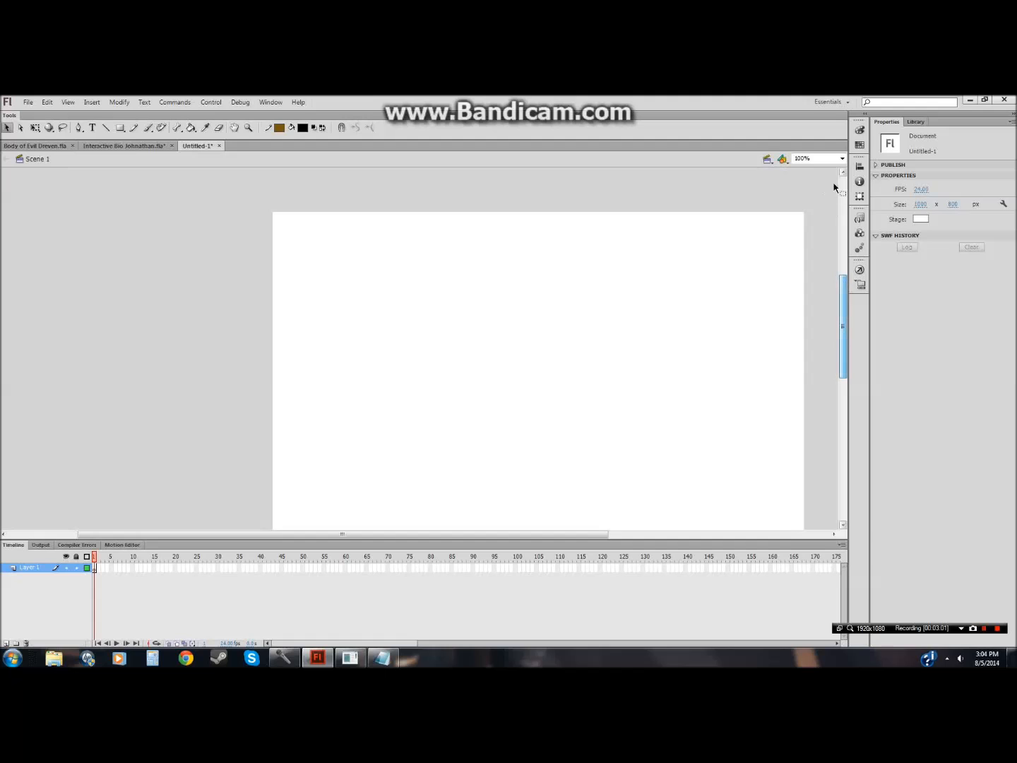
{"action": "left_click", "coordinate": [842, 158]}
{"action": "left_click", "coordinate": [812, 196]}
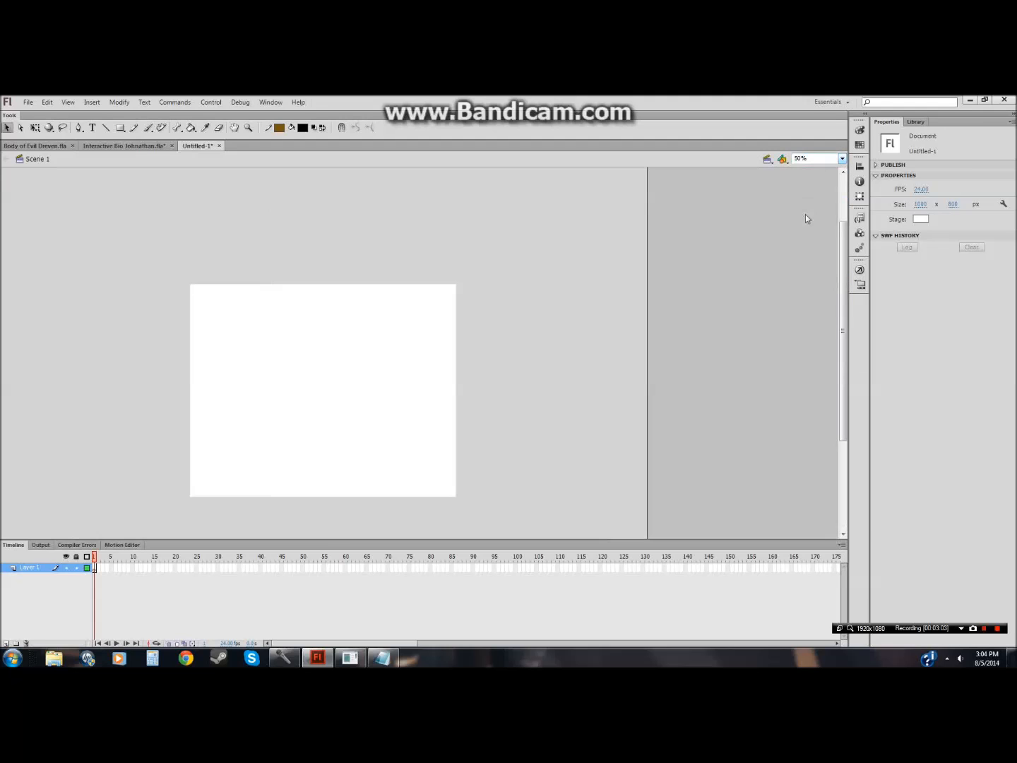
{"action": "left_click", "coordinate": [119, 149]}
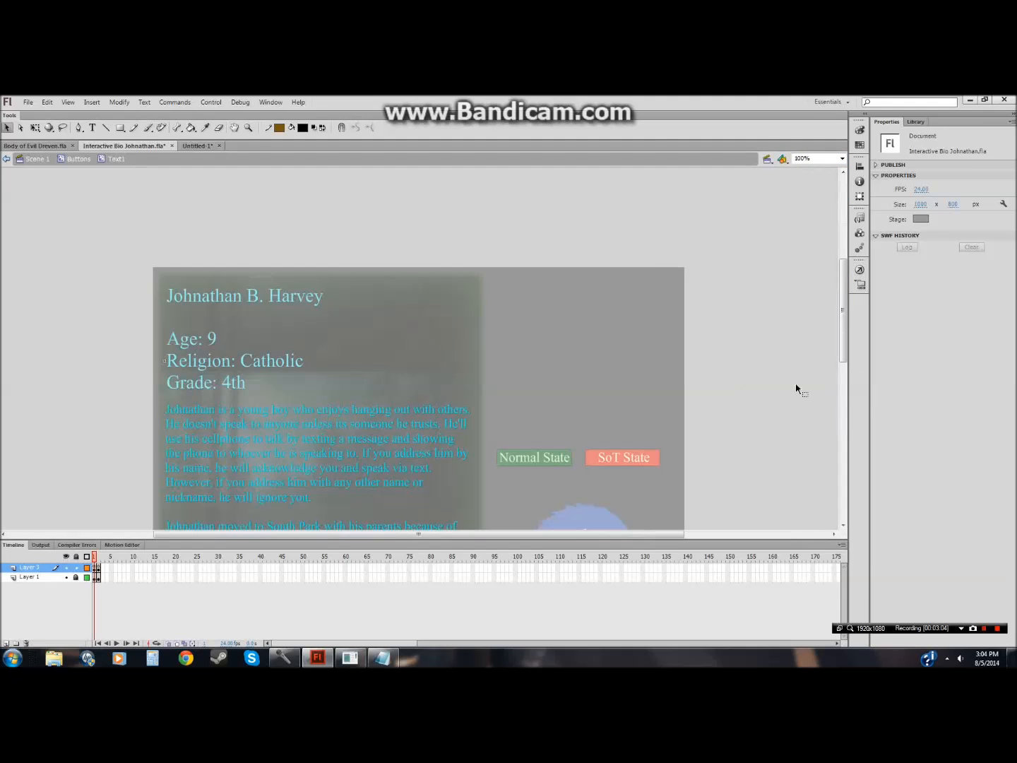
{"action": "left_click_drag", "start_coordinate": [845, 314], "coordinate": [844, 362]}
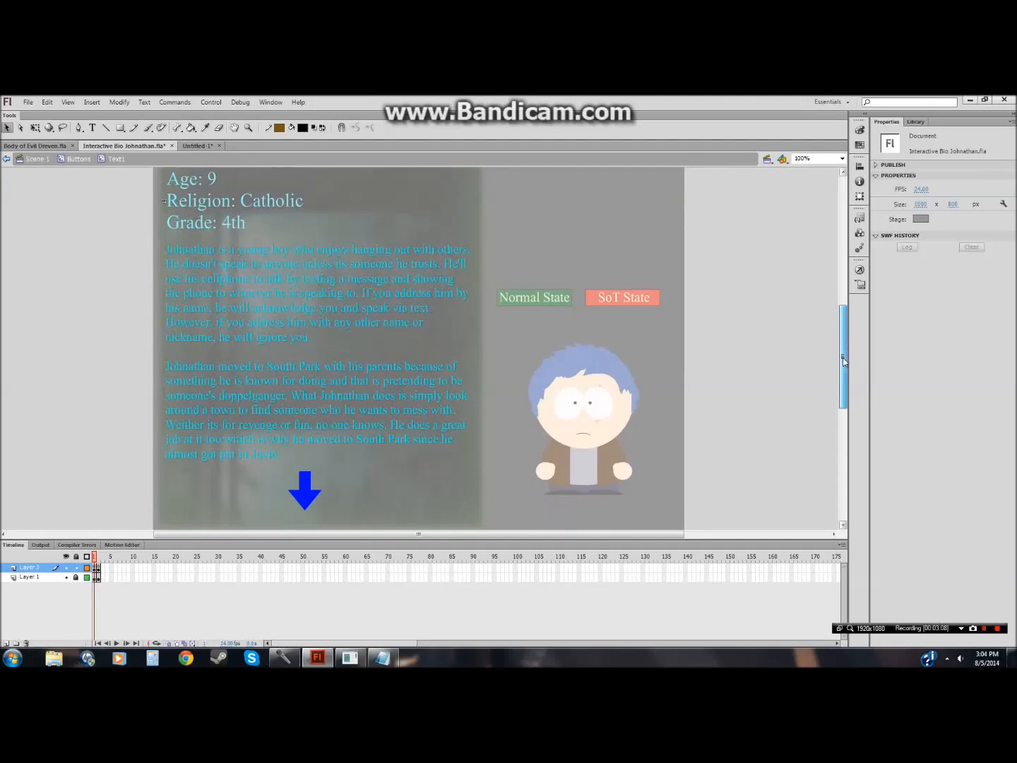
{"action": "left_click", "coordinate": [195, 144]}
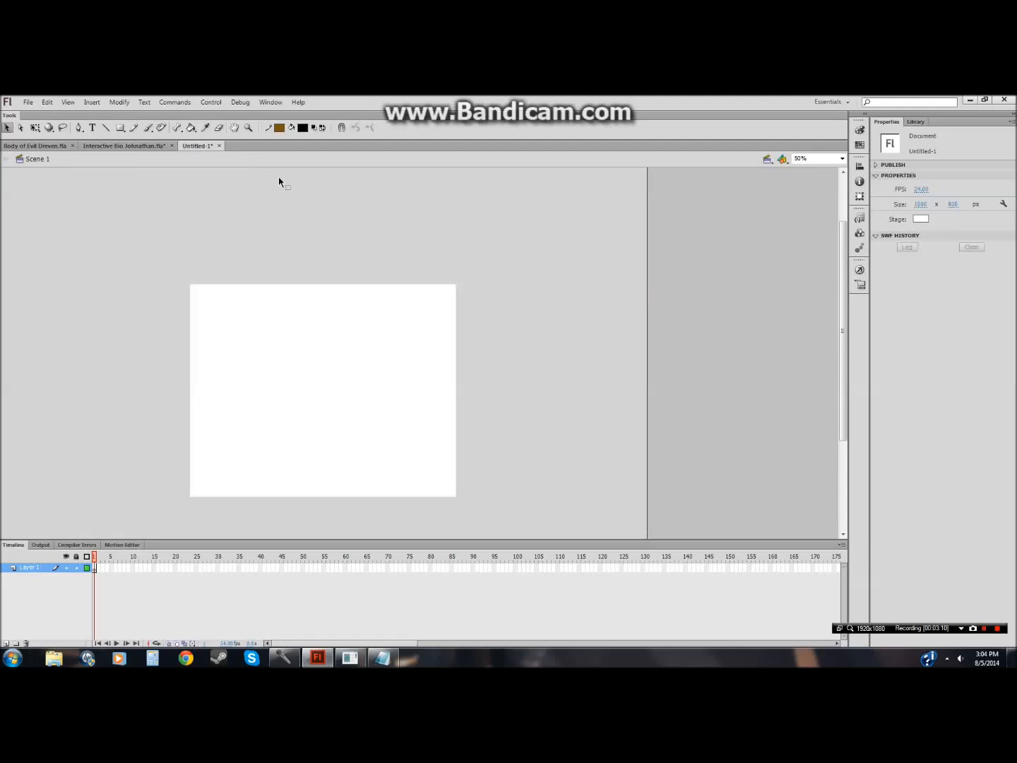
{"action": "left_click", "coordinate": [102, 146]}
{"action": "left_click", "coordinate": [38, 160]}
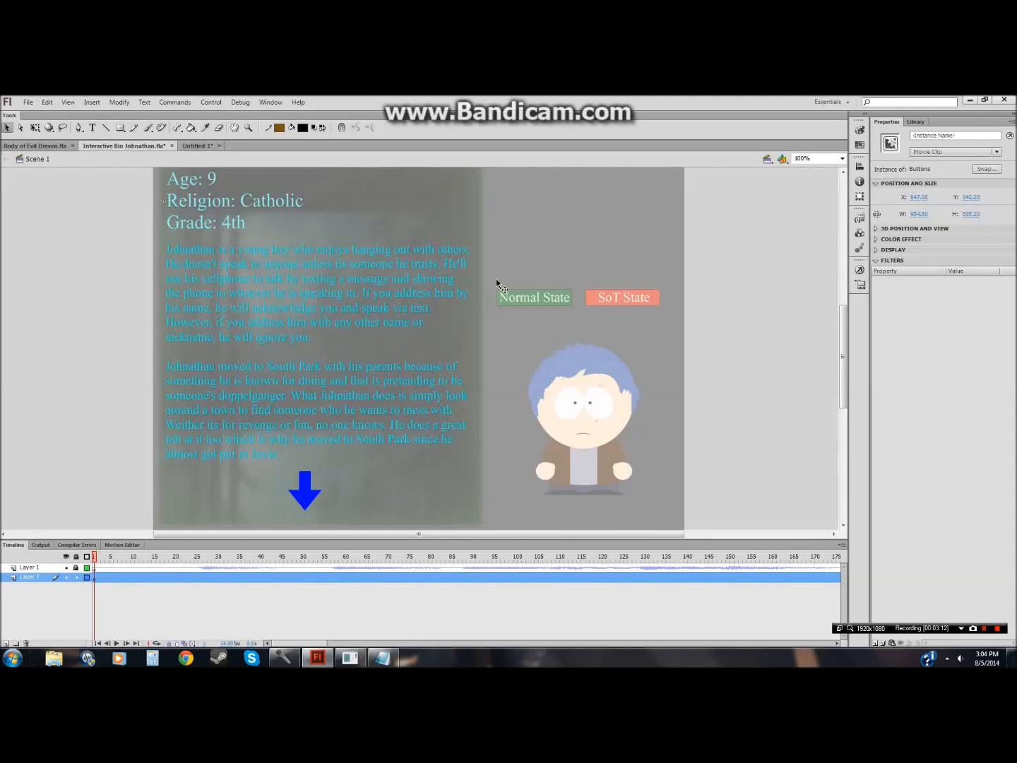
{"action": "left_click", "coordinate": [801, 341]}
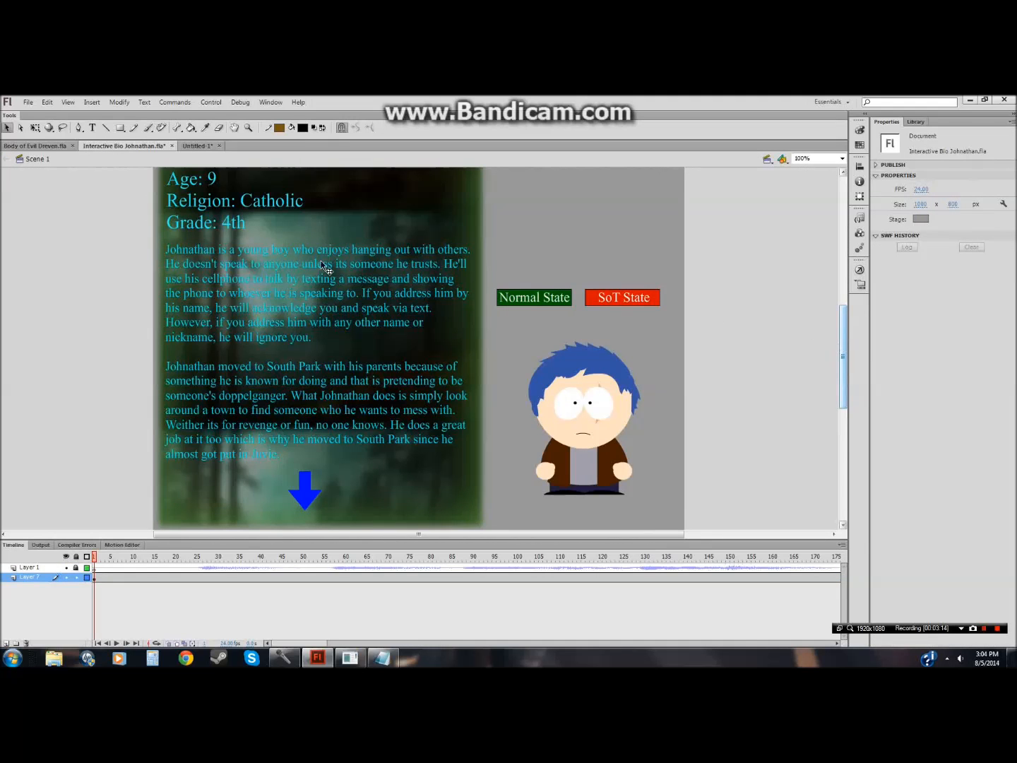
Step: Set the new document's stage color to a light gray at 100% zoom
{"action": "left_click", "coordinate": [205, 146]}
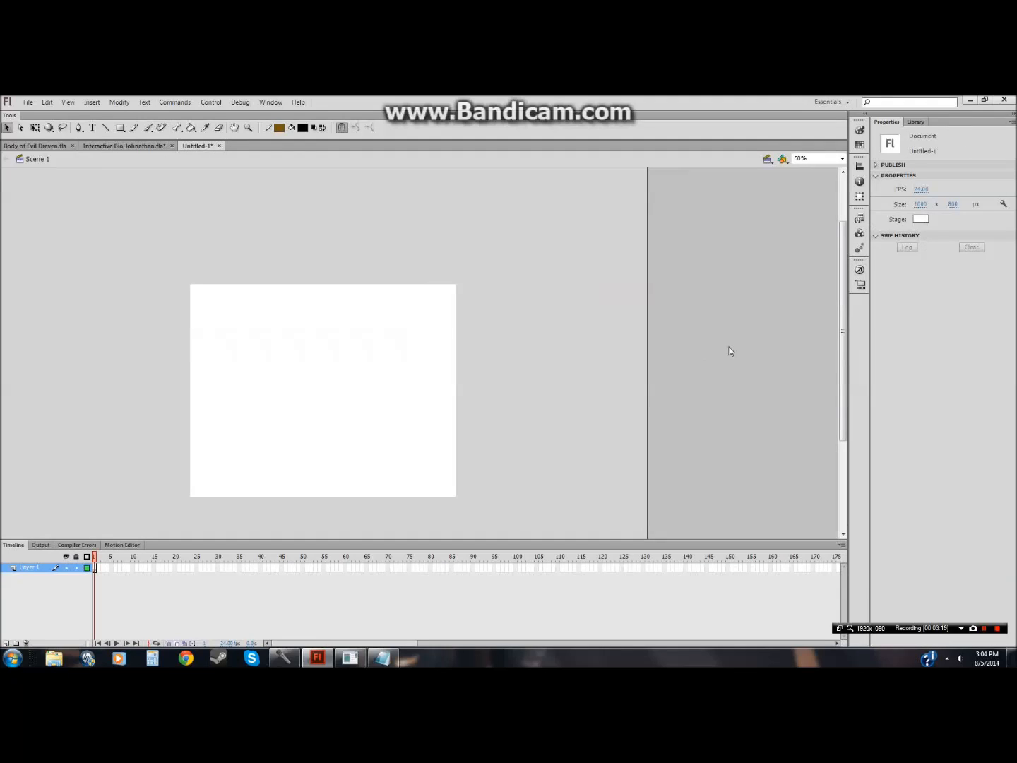
{"action": "left_click", "coordinate": [842, 159]}
{"action": "left_click", "coordinate": [811, 203]}
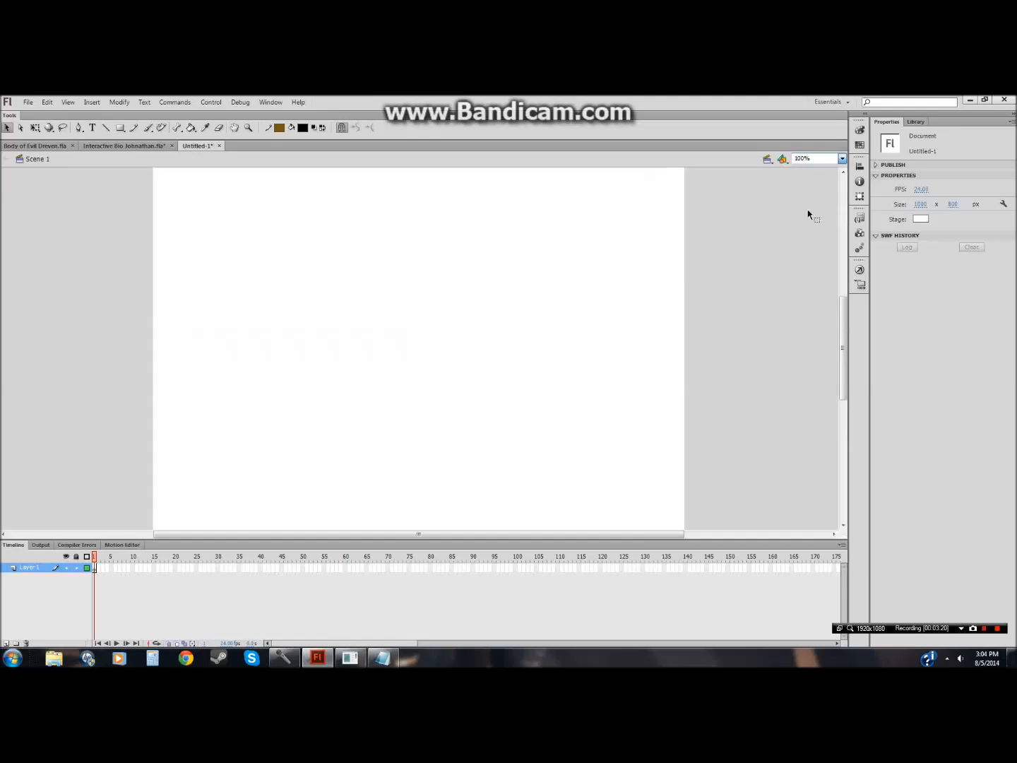
{"action": "left_click", "coordinate": [920, 219]}
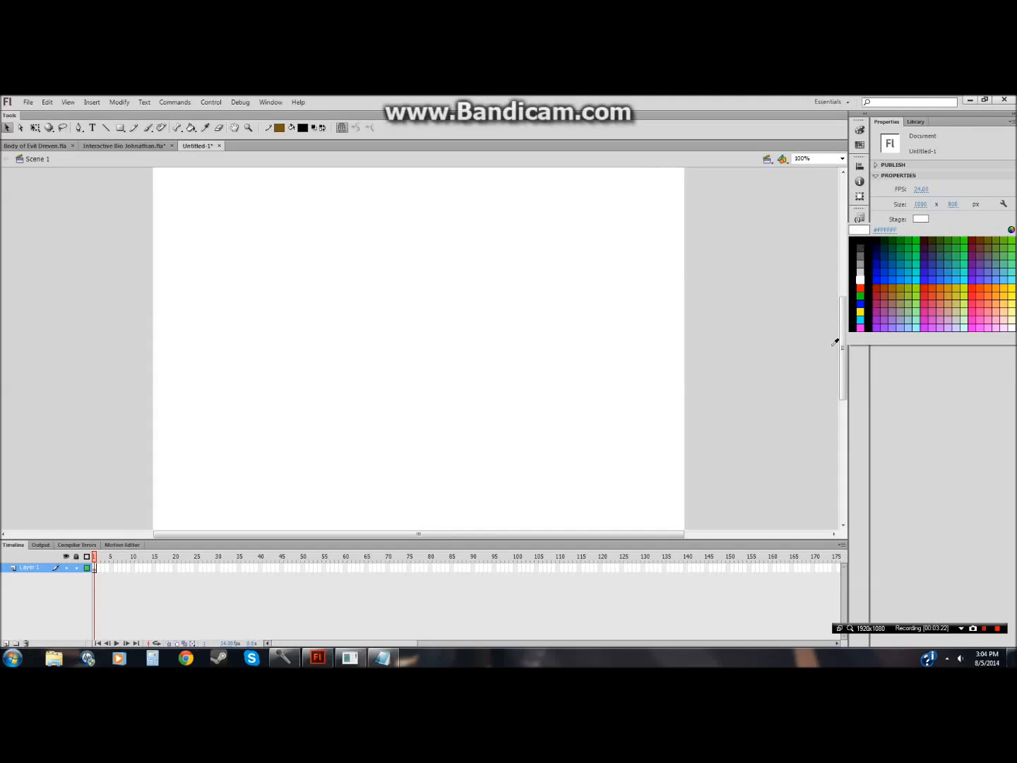
{"action": "left_click", "coordinate": [860, 257]}
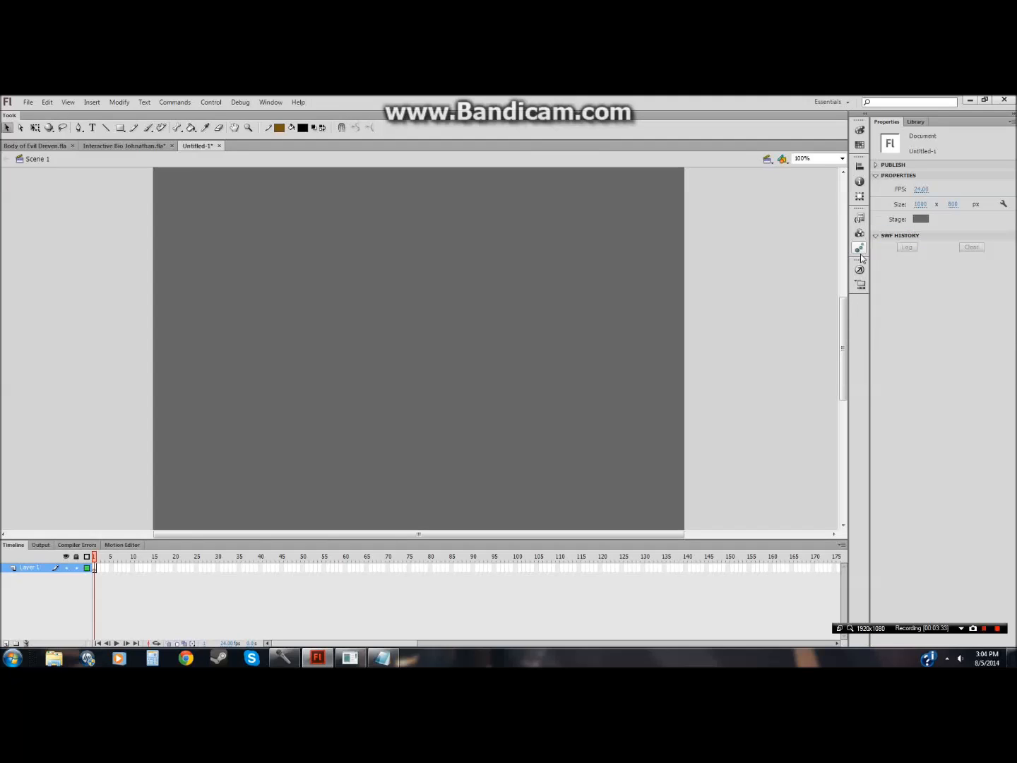
{"action": "left_click", "coordinate": [34, 145]}
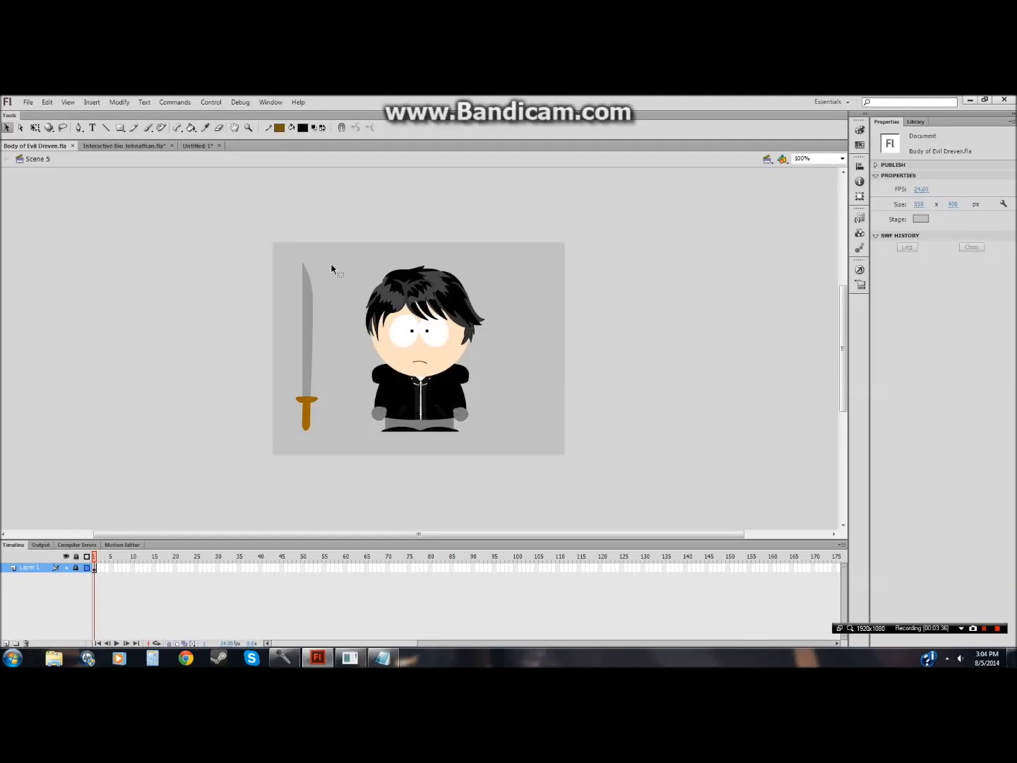
{"action": "left_click", "coordinate": [195, 146]}
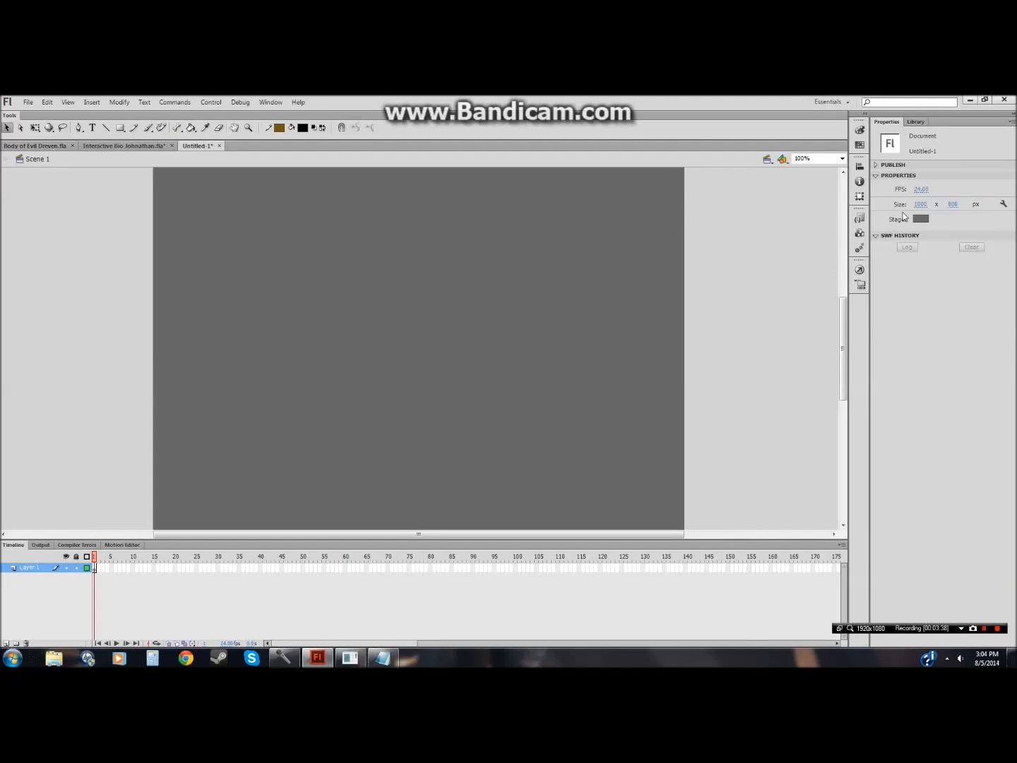
{"action": "left_click", "coordinate": [921, 220]}
{"action": "left_click", "coordinate": [860, 265]}
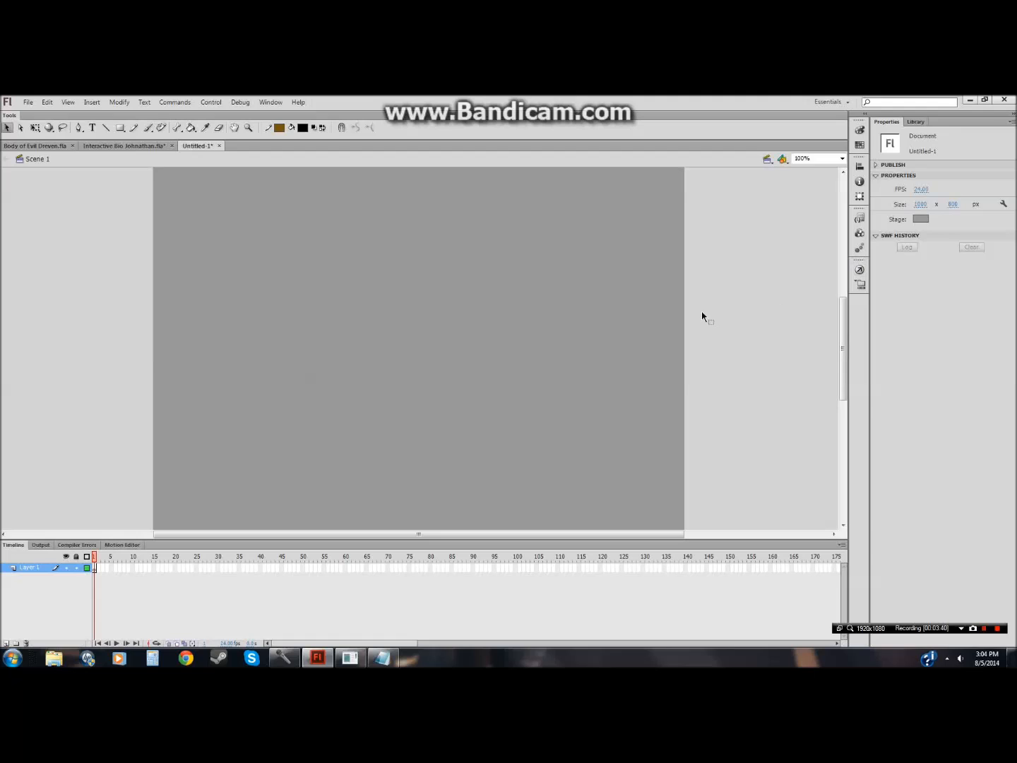
Step: Open the sword symbol in Body of Evil Dreven for editing and zoom in to 200%
{"action": "left_click", "coordinate": [39, 147]}
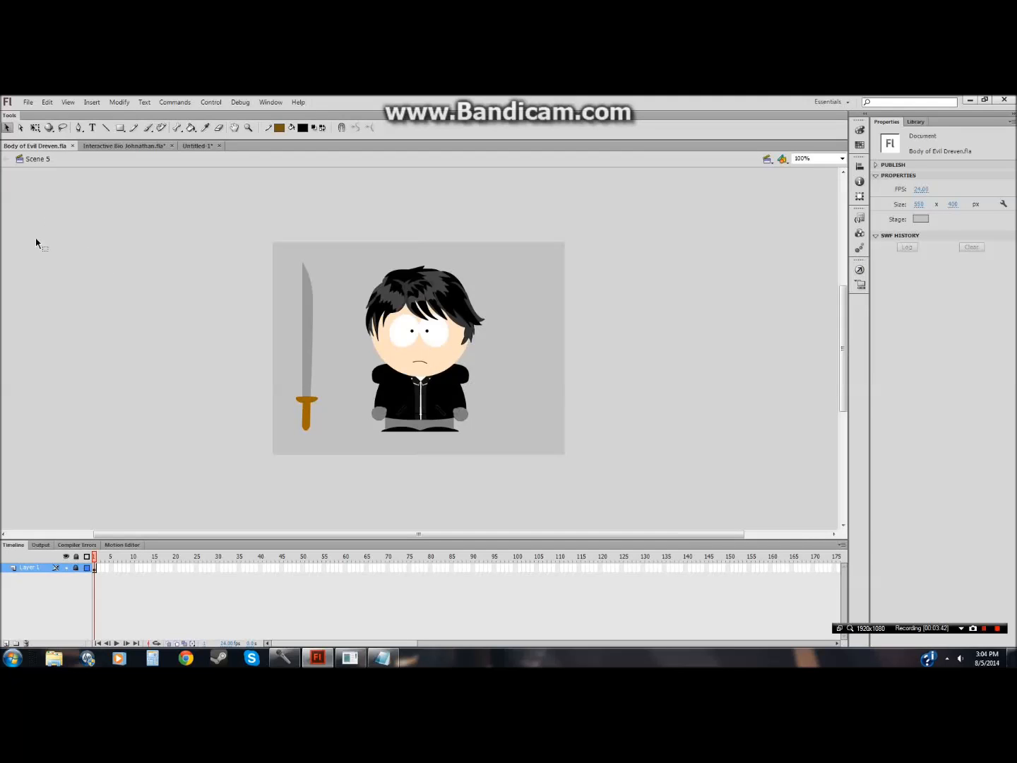
{"action": "left_click", "coordinate": [76, 567]}
{"action": "left_click_drag", "start_coordinate": [257, 236], "coordinate": [352, 479]}
{"action": "left_click", "coordinate": [346, 460]}
{"action": "double_click", "coordinate": [309, 419]}
{"action": "left_click", "coordinate": [309, 481]}
{"action": "left_click", "coordinate": [246, 130]}
{"action": "left_click", "coordinate": [353, 416]}
{"action": "left_click", "coordinate": [6, 128]}
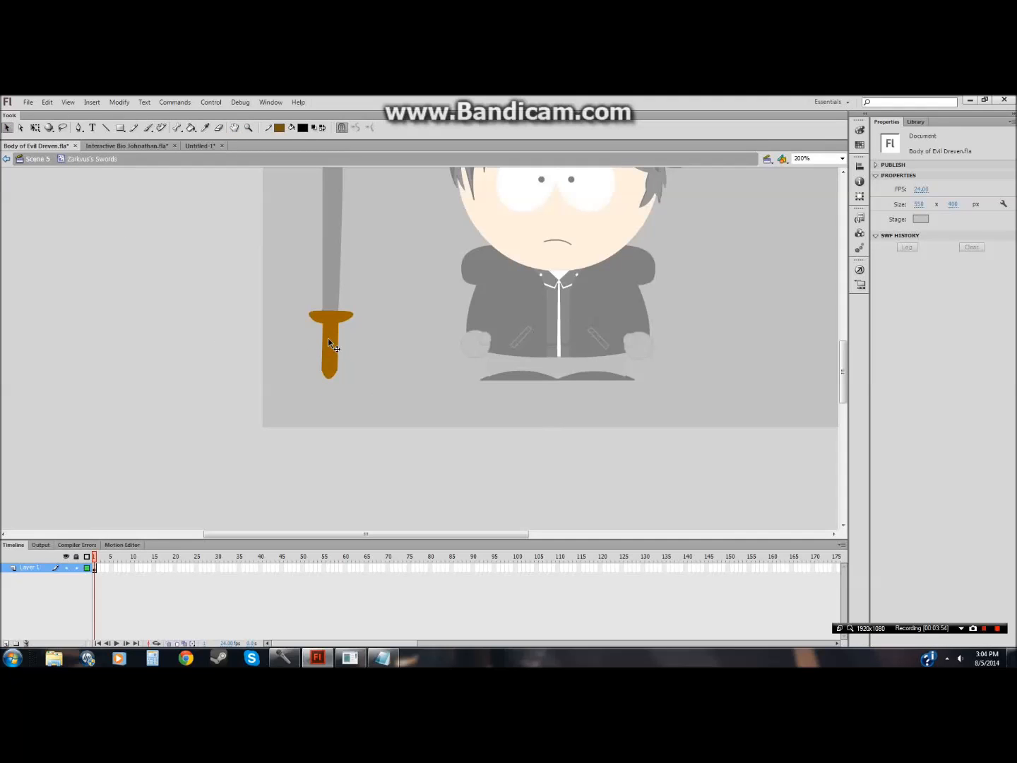
Step: Recolor the sword blade's fill to dark gray #333333
{"action": "left_click", "coordinate": [327, 332]}
{"action": "left_click", "coordinate": [357, 334]}
{"action": "left_click", "coordinate": [332, 319]}
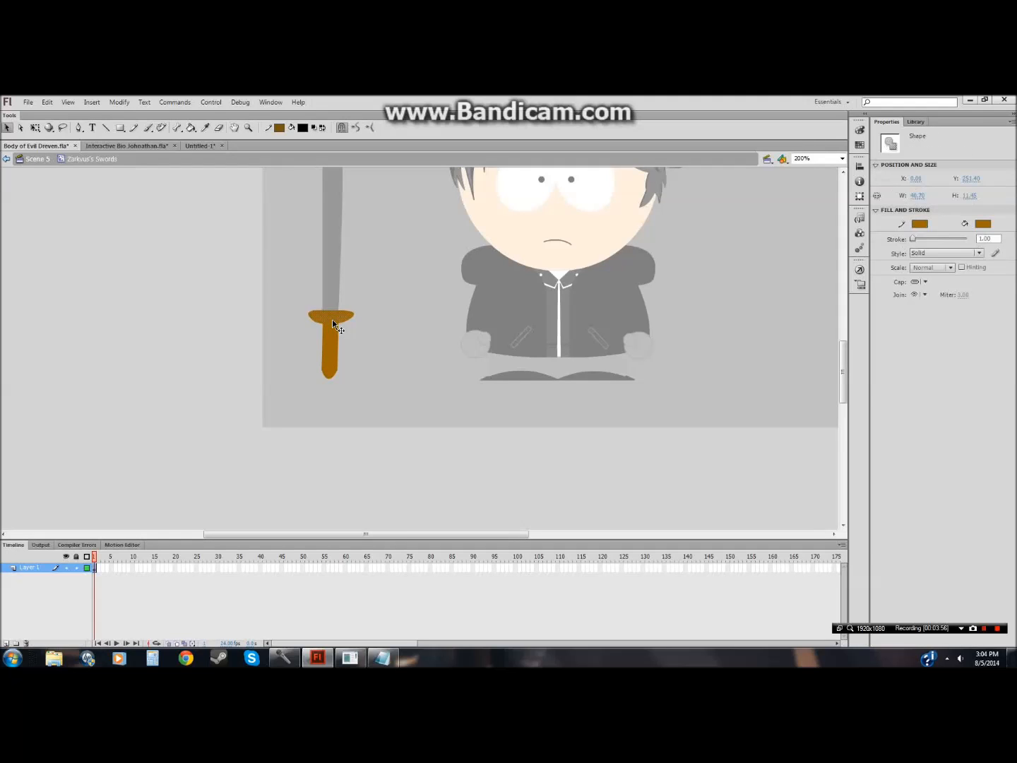
{"action": "left_click", "coordinate": [332, 335]}
{"action": "left_click", "coordinate": [397, 303]}
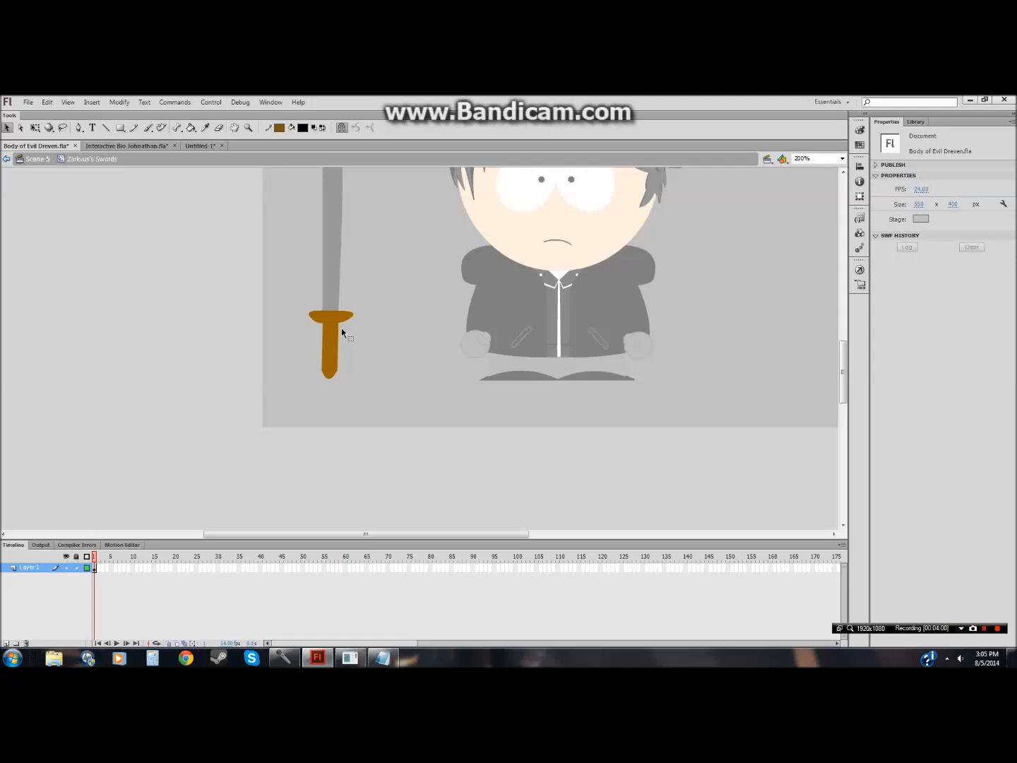
{"action": "left_click", "coordinate": [328, 292]}
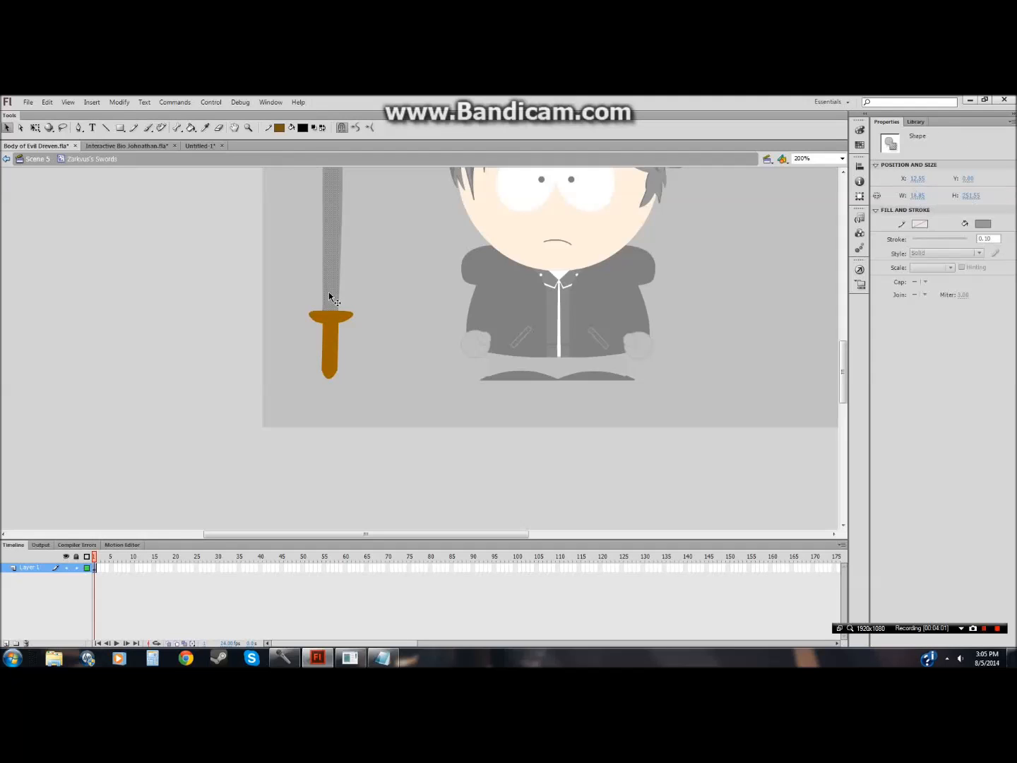
{"action": "left_click", "coordinate": [280, 127]}
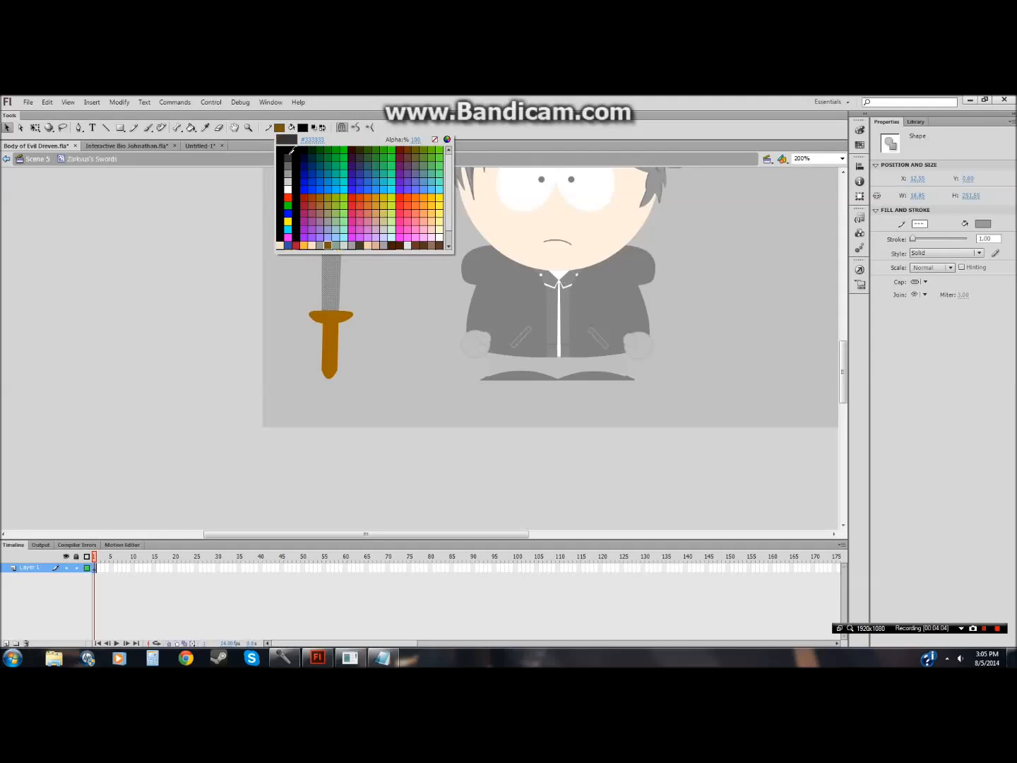
{"action": "left_click", "coordinate": [287, 157]}
{"action": "left_click", "coordinate": [302, 130]}
{"action": "left_click", "coordinate": [282, 131]}
{"action": "left_click", "coordinate": [372, 315]}
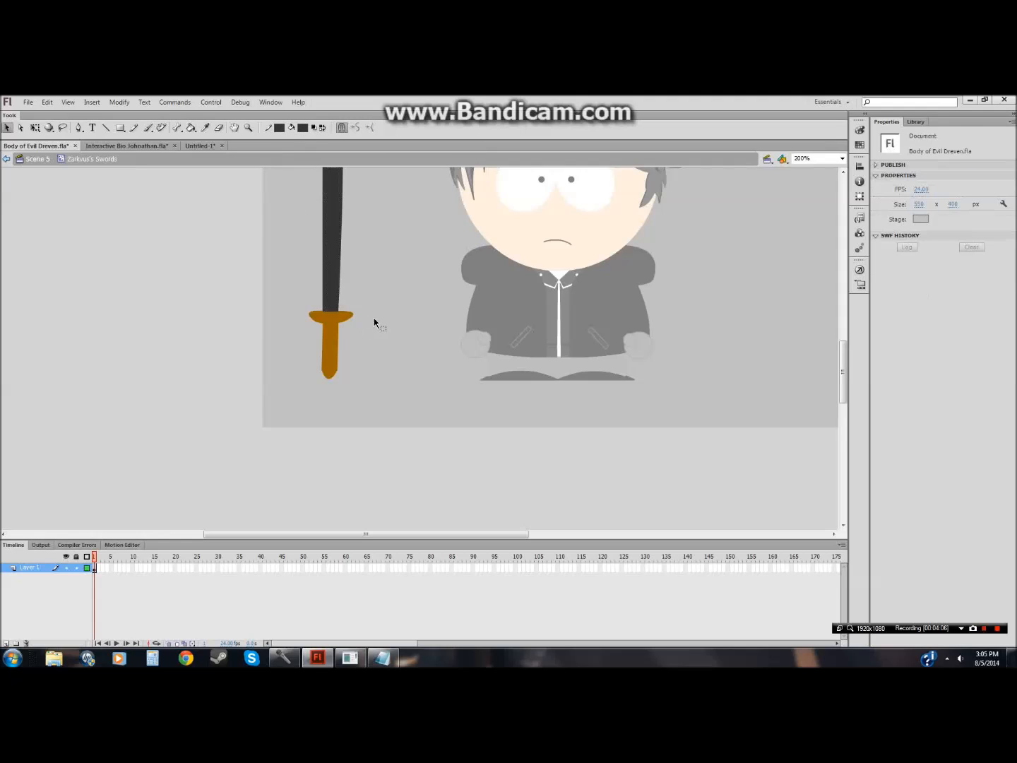
Step: Recolor the sword's guard with a medium gray fill
{"action": "left_click", "coordinate": [335, 320]}
{"action": "double_click", "coordinate": [335, 320]}
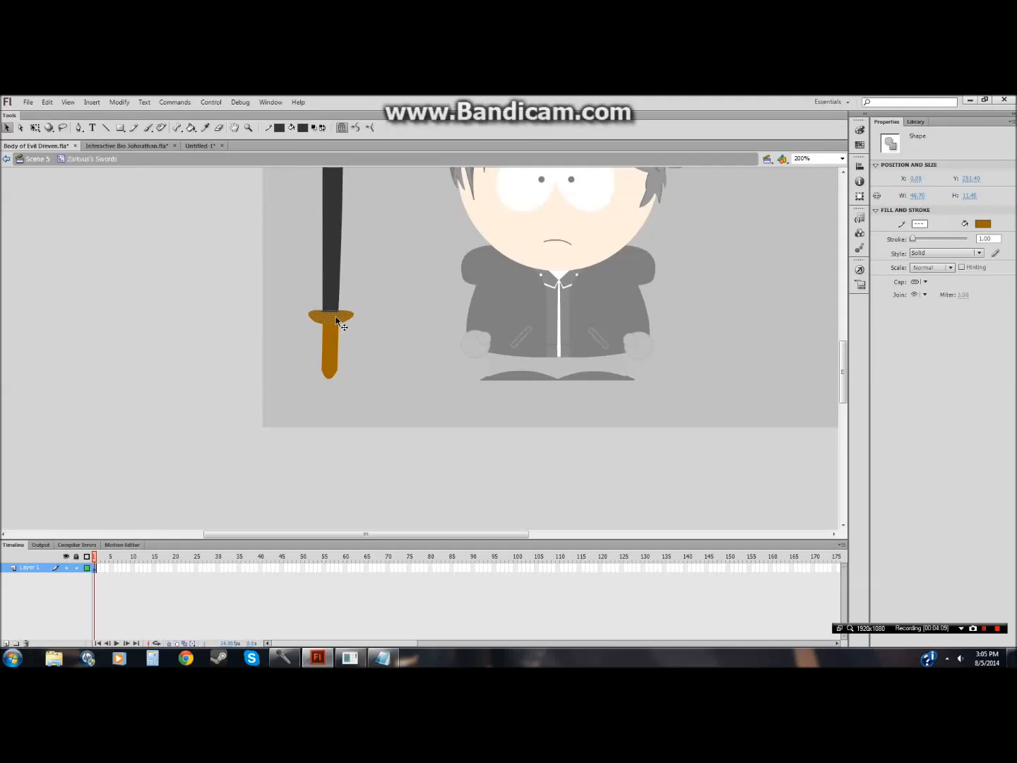
{"action": "left_click", "coordinate": [279, 128]}
{"action": "left_click", "coordinate": [293, 161]}
{"action": "left_click", "coordinate": [302, 130]}
{"action": "left_click", "coordinate": [281, 130]}
{"action": "left_click", "coordinate": [278, 264]}
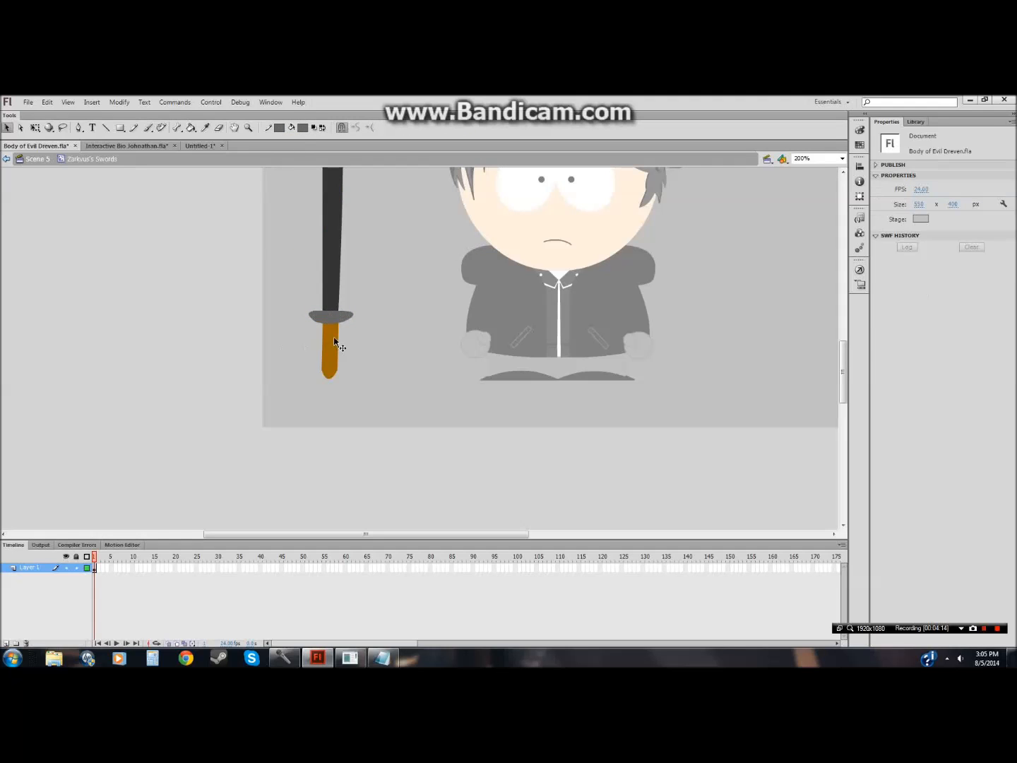
Step: Recolor the sword's handle with the same gray fill
{"action": "left_click", "coordinate": [335, 342]}
{"action": "left_click", "coordinate": [282, 130]}
{"action": "left_click", "coordinate": [281, 129]}
{"action": "left_click", "coordinate": [302, 129]}
{"action": "left_click", "coordinate": [302, 129]}
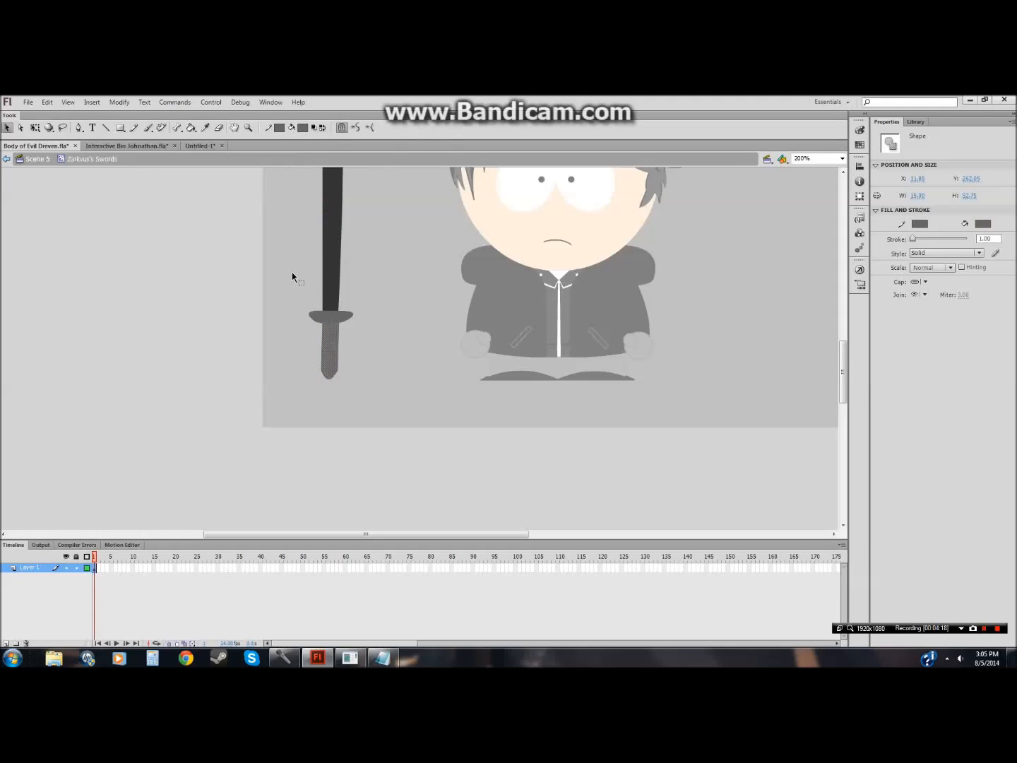
{"action": "left_click", "coordinate": [289, 409]}
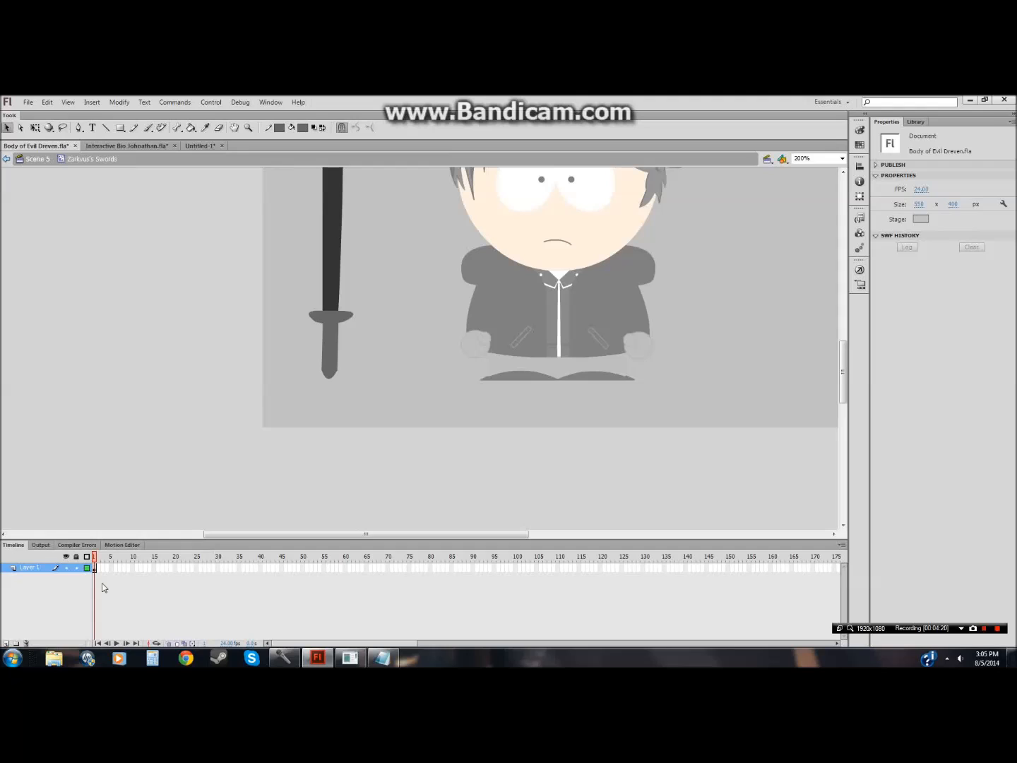
Step: Add a new layer in the sword symbol, zoom in to 800% on the handle and pick the Line tool
{"action": "left_click", "coordinate": [7, 644]}
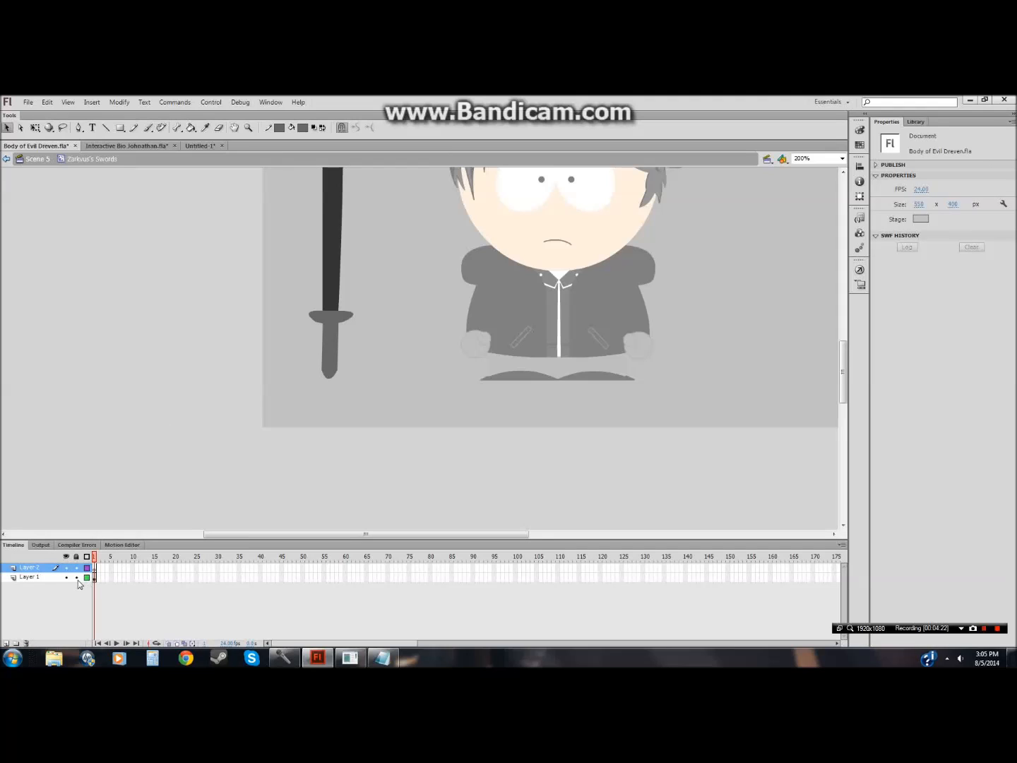
{"action": "left_click", "coordinate": [248, 127]}
{"action": "left_click", "coordinate": [348, 344]}
{"action": "left_click", "coordinate": [368, 335]}
{"action": "left_click", "coordinate": [106, 127]}
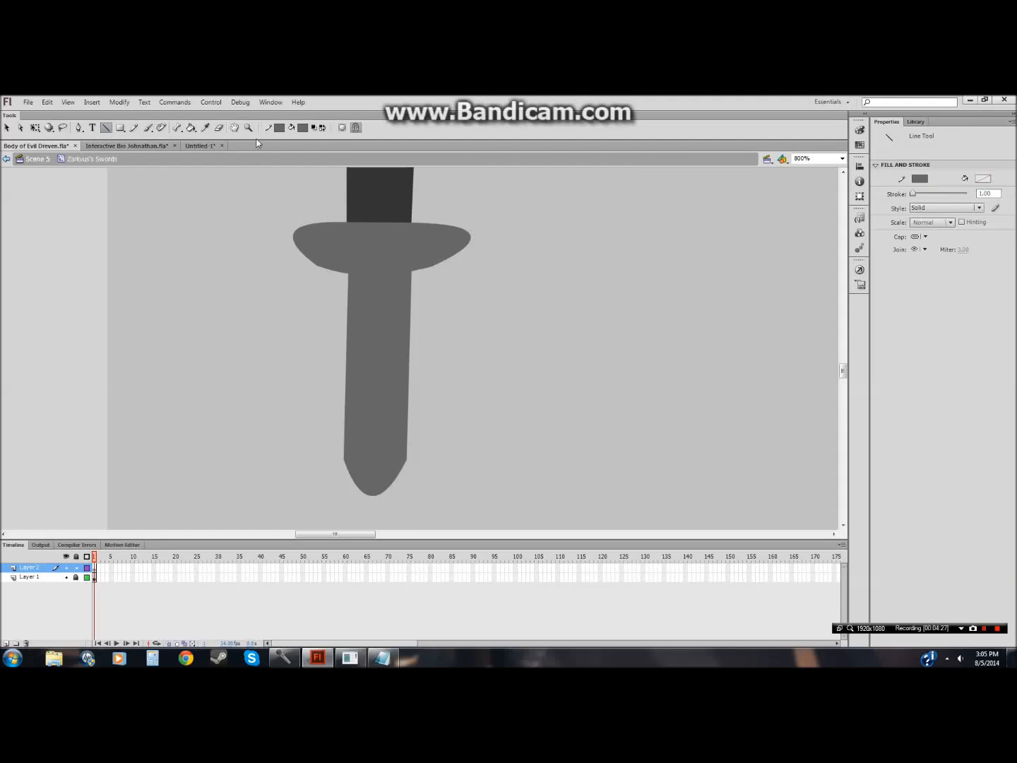
Step: Draw a red four-sided outline band across the sword's handle with the Line tool and select it
{"action": "left_click", "coordinate": [281, 130]}
{"action": "left_click", "coordinate": [293, 195]}
{"action": "left_click", "coordinate": [302, 127]}
{"action": "left_click", "coordinate": [317, 194]}
{"action": "left_click_drag", "start_coordinate": [410, 301], "coordinate": [407, 394]}
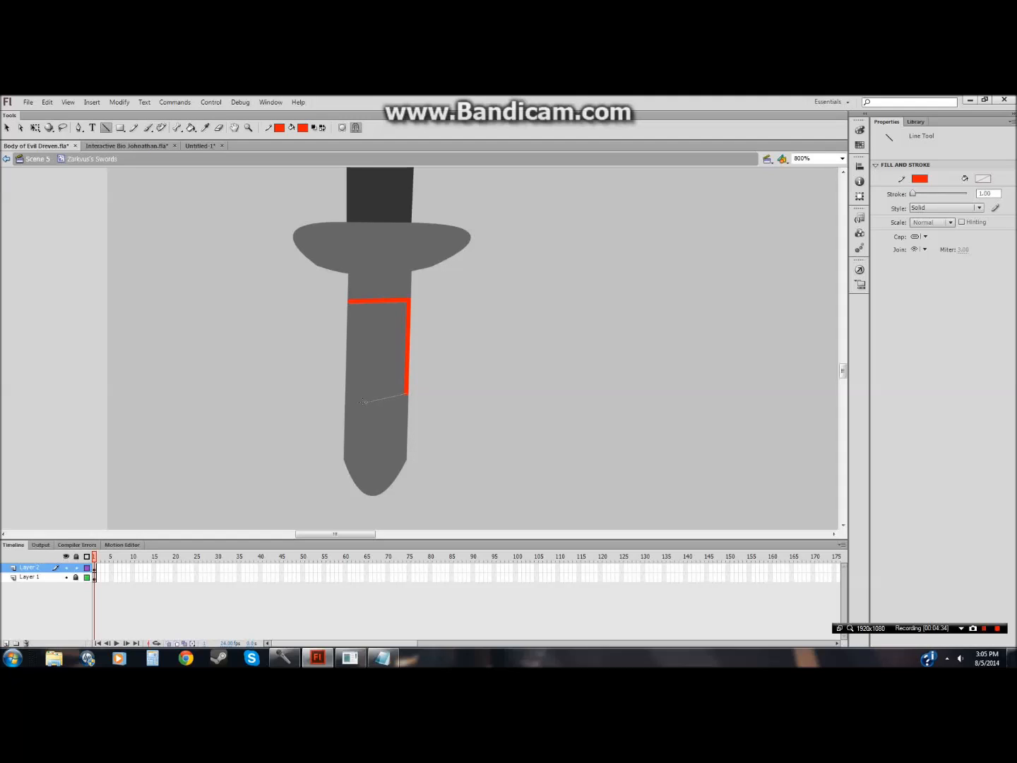
{"action": "left_click_drag", "start_coordinate": [346, 399], "coordinate": [348, 301]}
{"action": "left_click", "coordinate": [7, 127]}
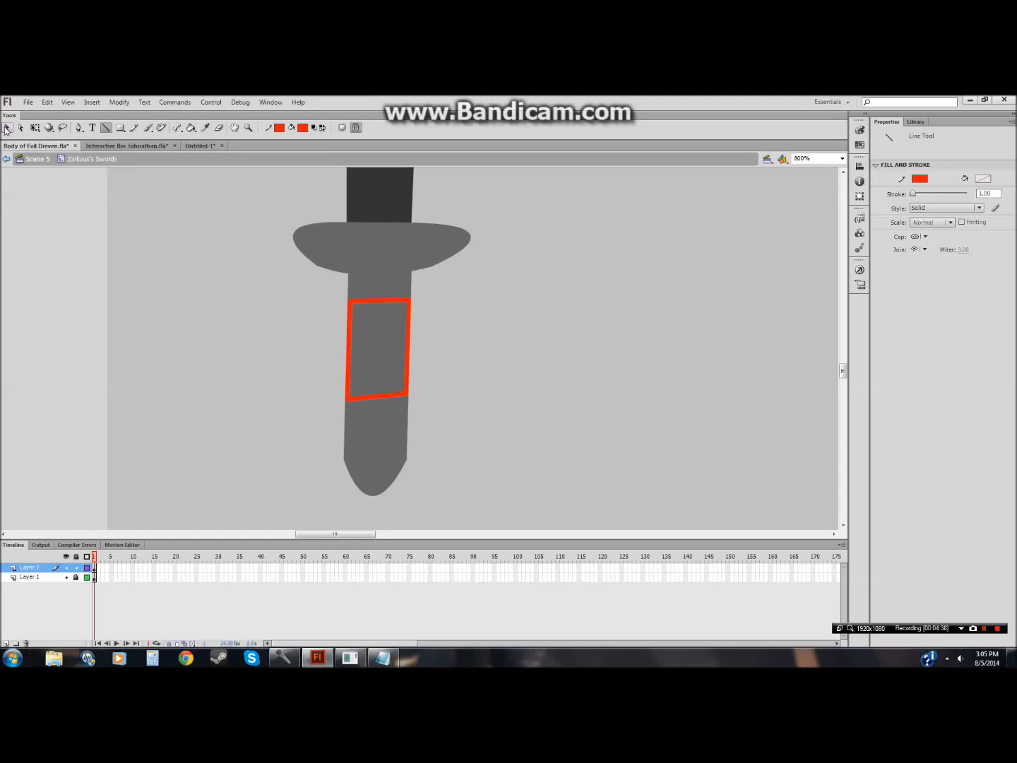
{"action": "double_click", "coordinate": [364, 398]}
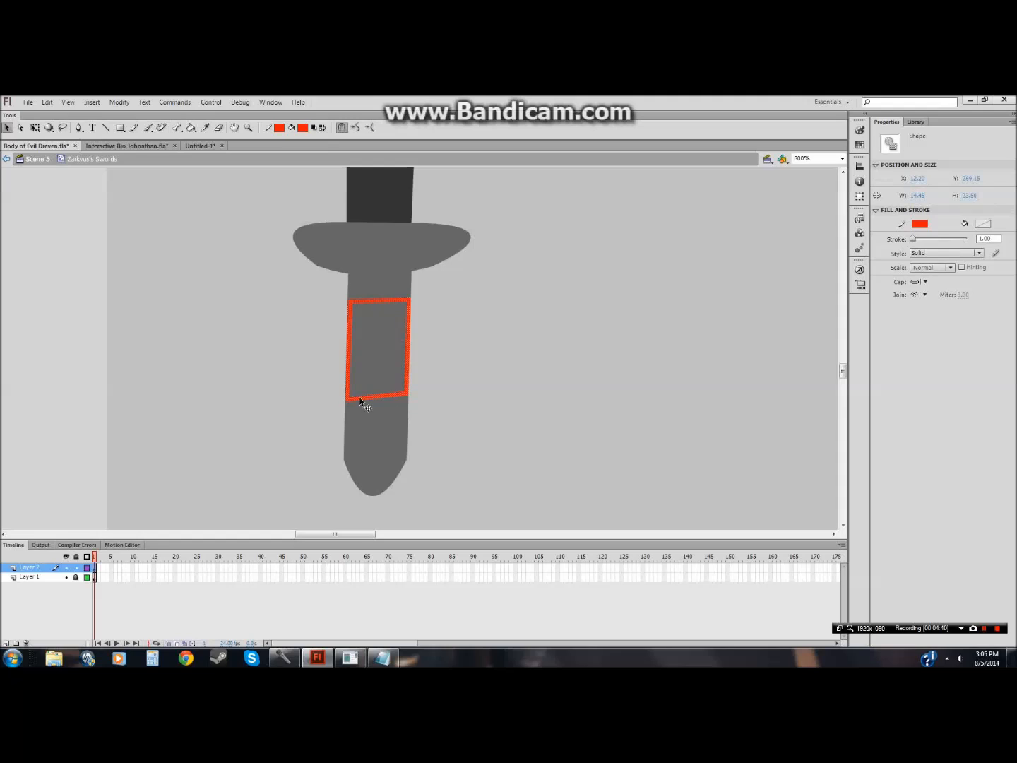
Step: Adjust the band's stroke color and fill the band on the handle with red using the Paint Bucket
{"action": "left_click", "coordinate": [281, 126]}
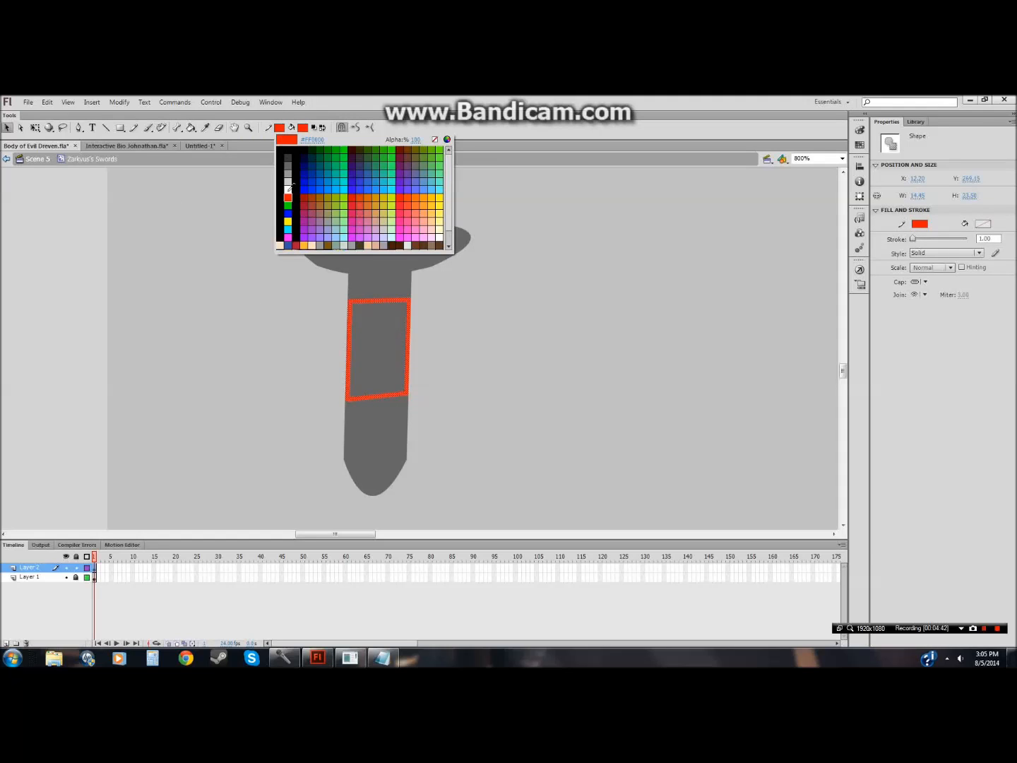
{"action": "scroll", "coordinate": [353, 224], "scroll_direction": "down", "scroll_amount": 1}
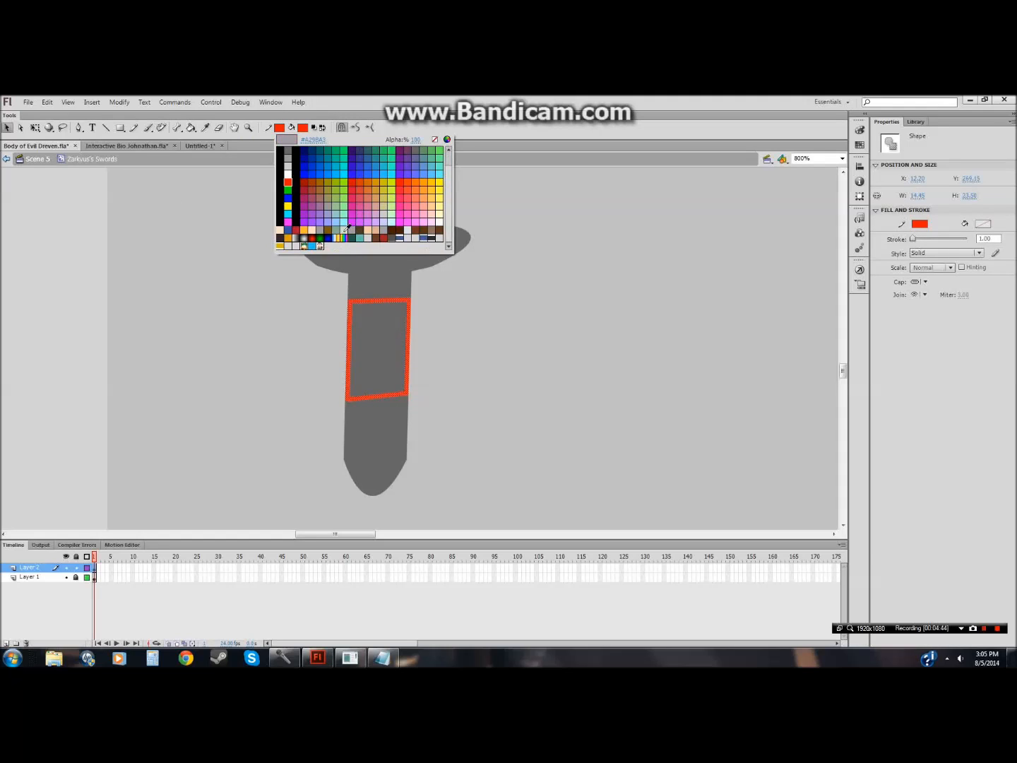
{"action": "left_click", "coordinate": [387, 238]}
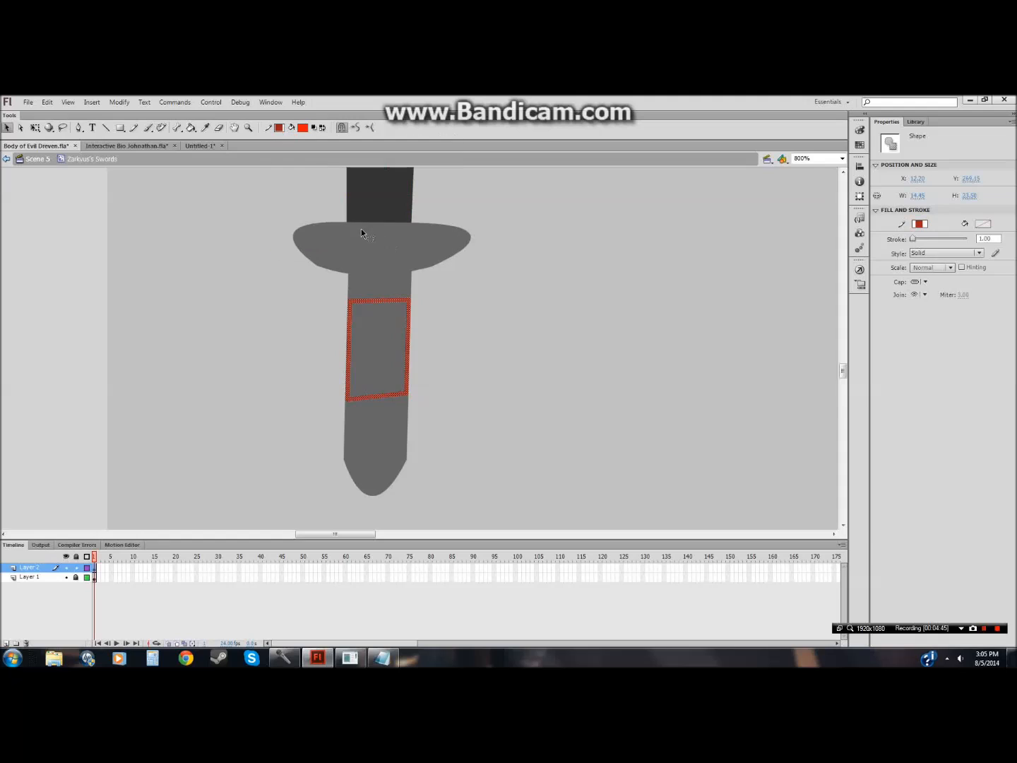
{"action": "left_click", "coordinate": [303, 128]}
{"action": "left_click", "coordinate": [407, 242]}
{"action": "left_click", "coordinate": [191, 130]}
{"action": "left_click", "coordinate": [374, 314]}
{"action": "left_click", "coordinate": [7, 128]}
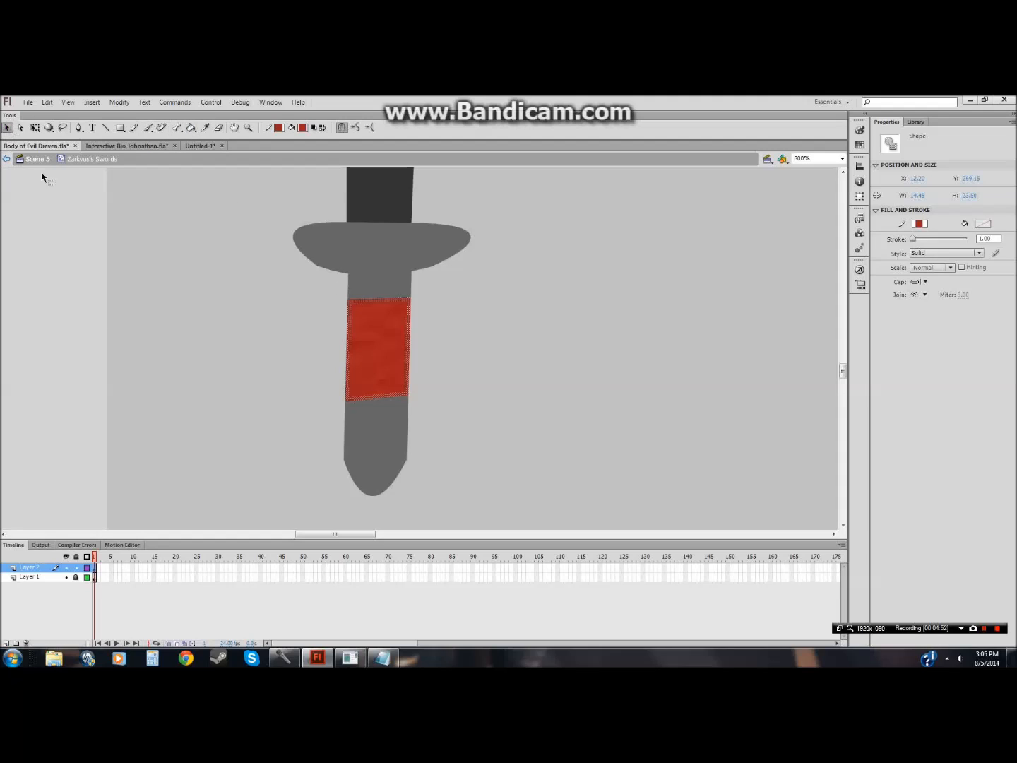
Step: Unlock Layer 1, cut the whole sword drawing and paste it in place on Layer 1
{"action": "left_click", "coordinate": [290, 406]}
{"action": "left_click", "coordinate": [249, 129]}
{"action": "left_click", "coordinate": [355, 128]}
{"action": "left_click", "coordinate": [330, 351]}
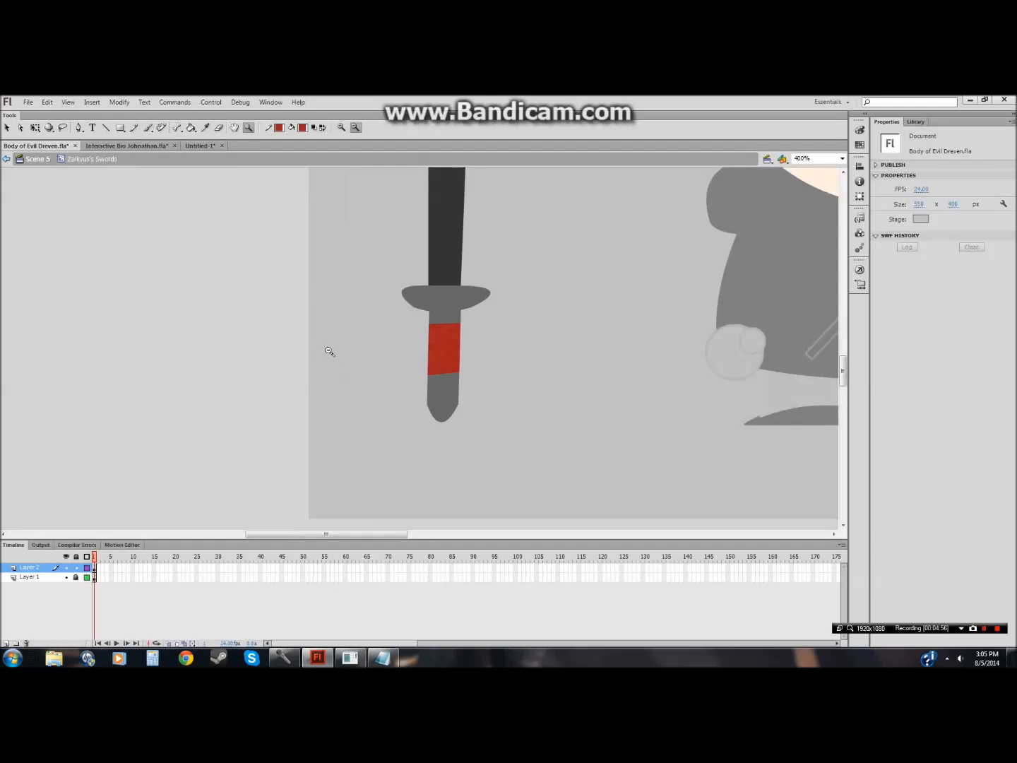
{"action": "left_click", "coordinate": [368, 332]}
{"action": "left_click", "coordinate": [371, 323]}
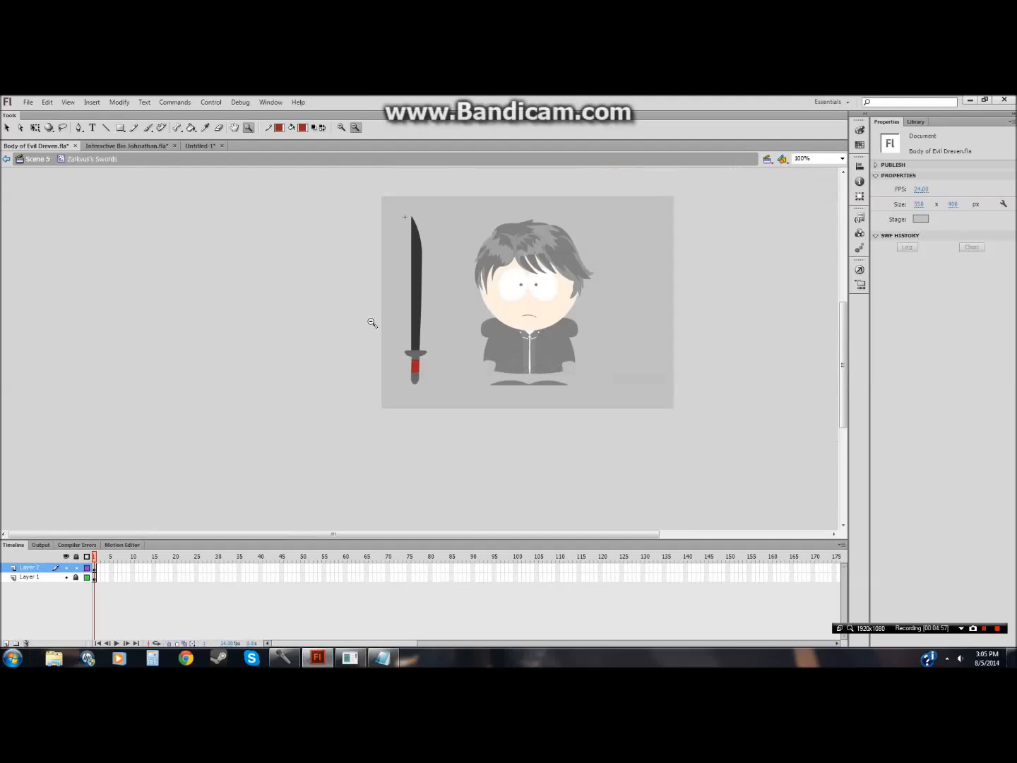
{"action": "left_click", "coordinate": [76, 578]}
{"action": "left_click", "coordinate": [7, 128]}
{"action": "left_click_drag", "start_coordinate": [382, 185], "coordinate": [515, 441]}
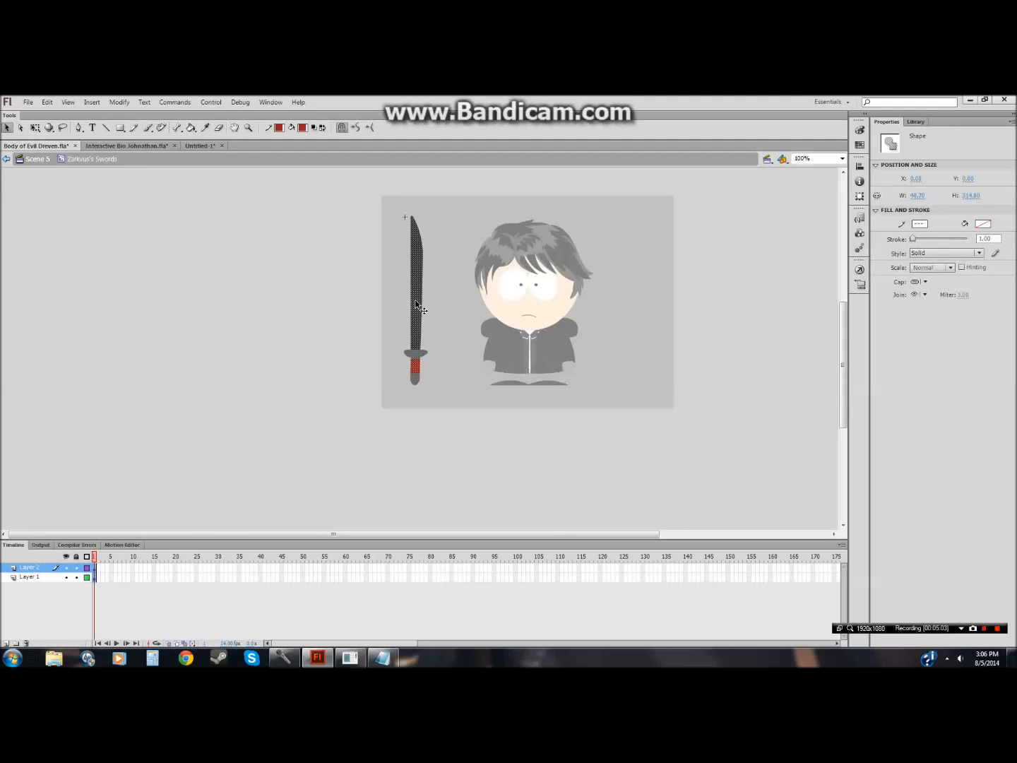
{"action": "right_click", "coordinate": [414, 299]}
{"action": "left_click", "coordinate": [452, 338]}
{"action": "right_click", "coordinate": [447, 334]}
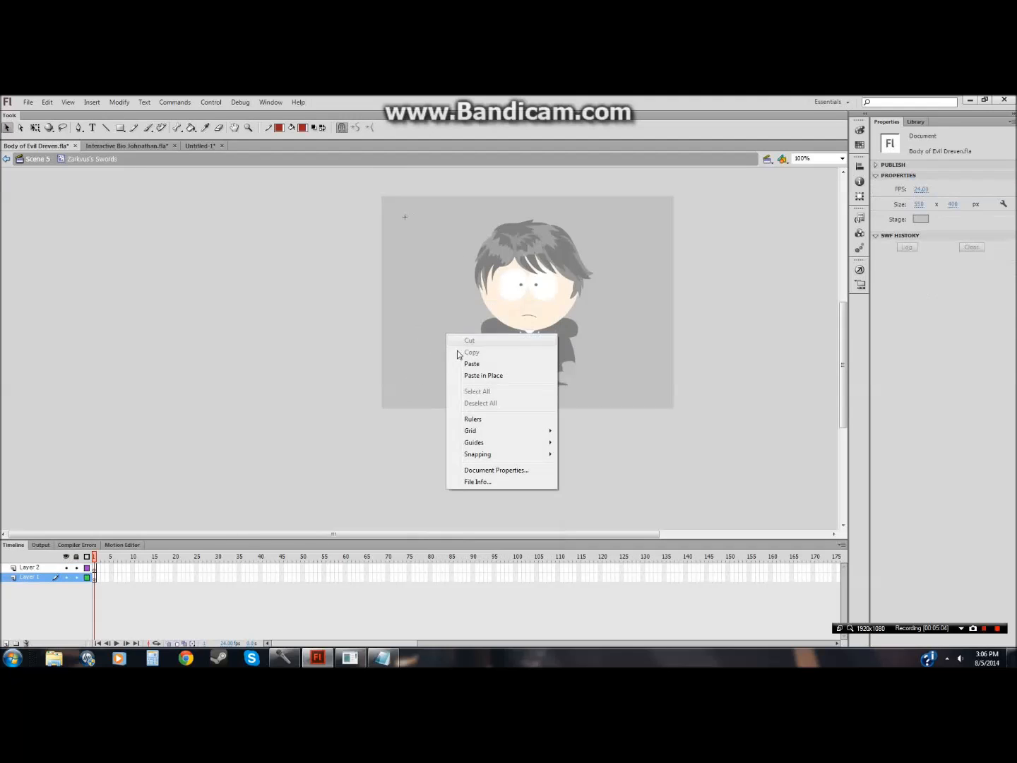
{"action": "left_click", "coordinate": [483, 375]}
{"action": "left_click", "coordinate": [324, 439]}
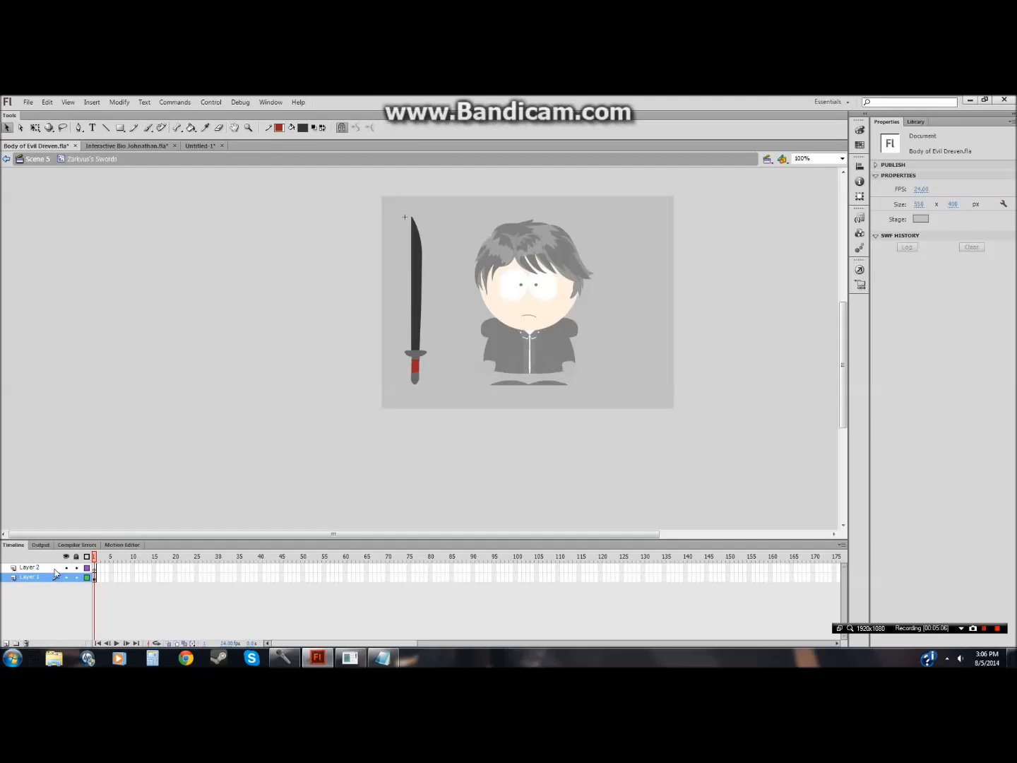
Step: Delete the empty Layer 2, return to Scene 5 and save the Body of Evil Dreven file
{"action": "left_click", "coordinate": [54, 569]}
{"action": "left_click", "coordinate": [27, 643]}
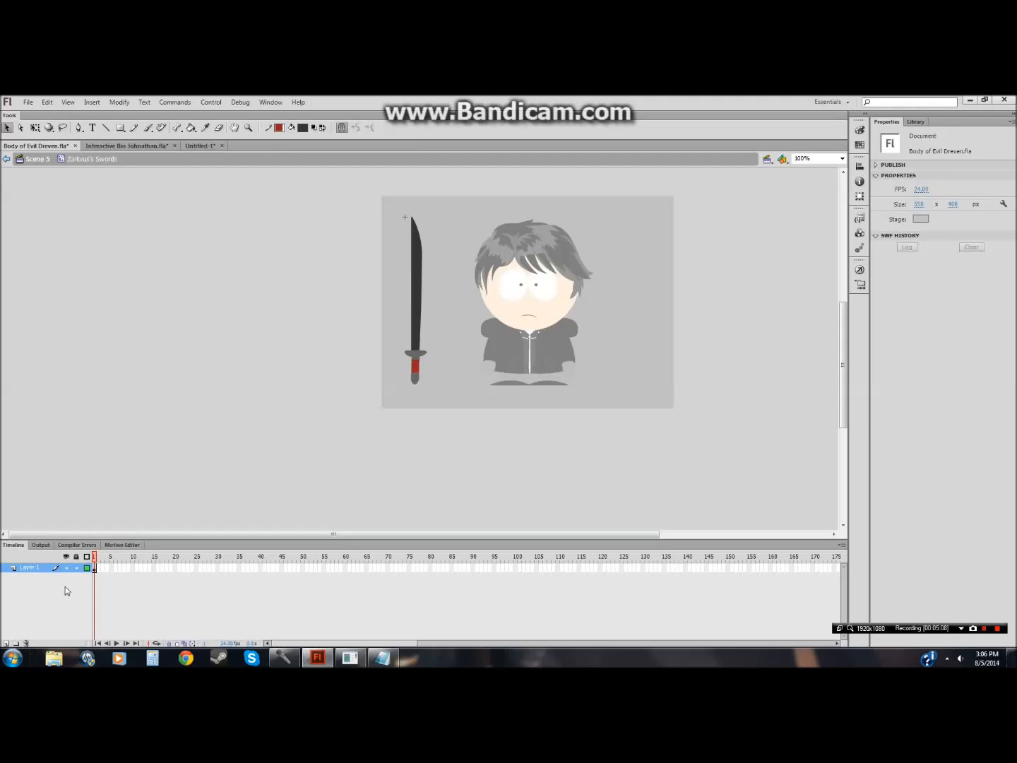
{"action": "left_click", "coordinate": [39, 159]}
{"action": "left_click", "coordinate": [30, 99]}
{"action": "left_click", "coordinate": [46, 190]}
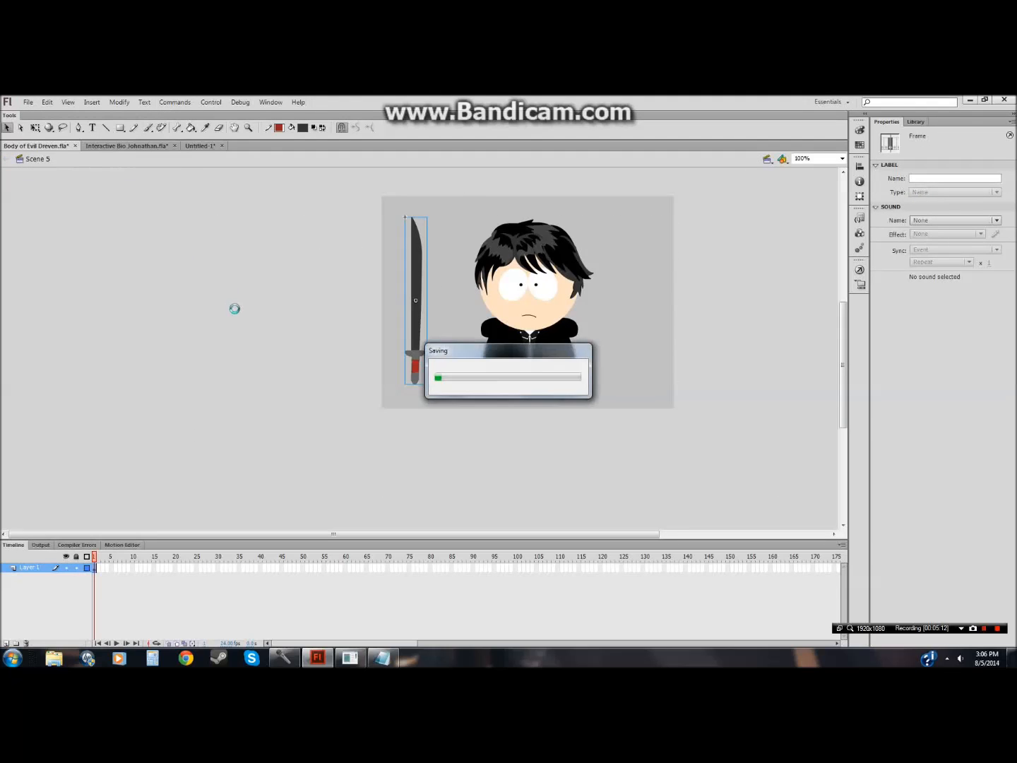
Step: Select and copy the Zarkous character, leaving out the sword
{"action": "left_click", "coordinate": [203, 375]}
{"action": "left_click_drag", "start_coordinate": [442, 198], "coordinate": [692, 429]}
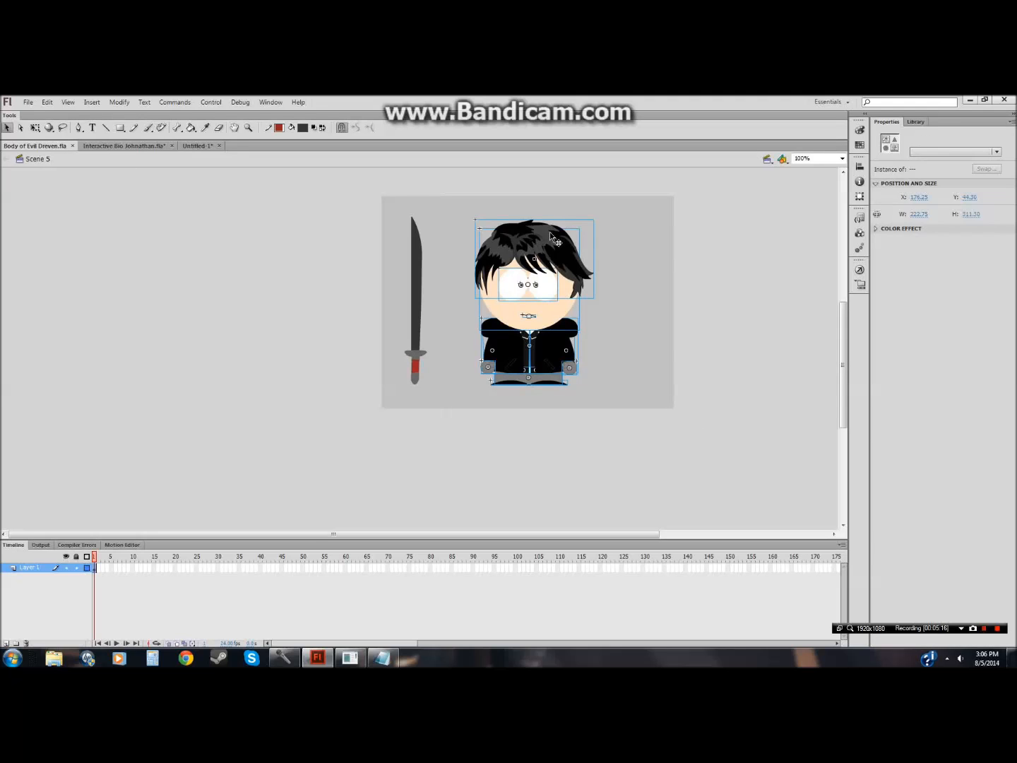
{"action": "right_click", "coordinate": [550, 227]}
{"action": "left_click", "coordinate": [603, 276]}
{"action": "left_click", "coordinate": [639, 320]}
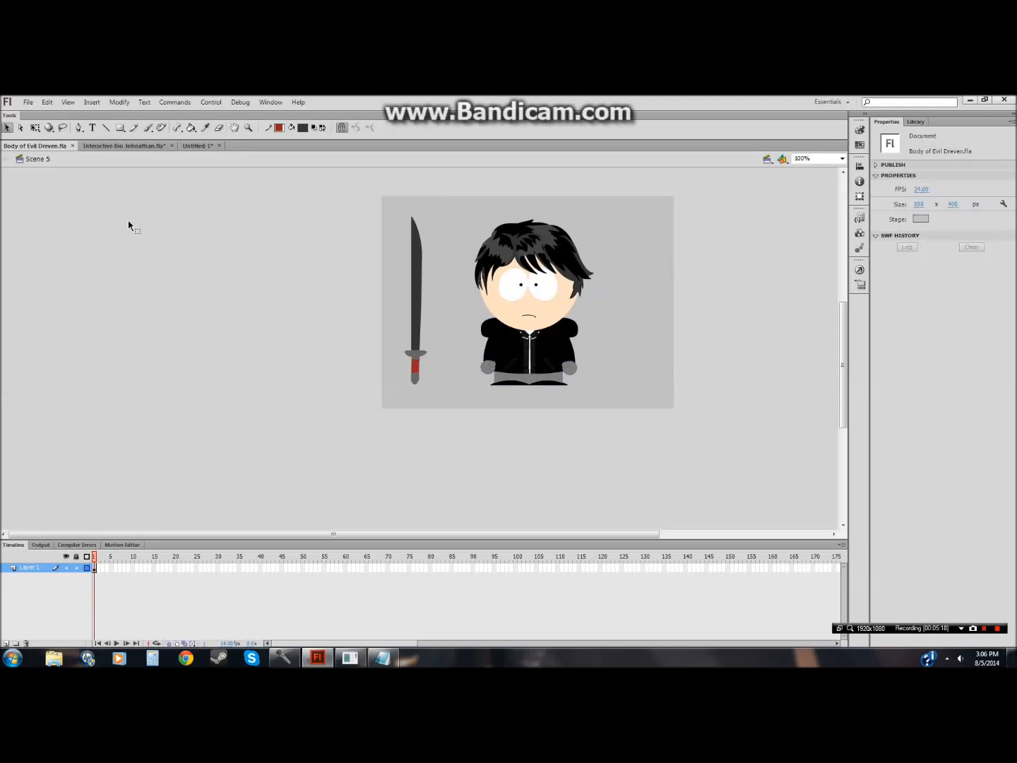
Step: Paste the copied character onto a new layer in Untitled-1 and close the Body of Evil Dreven tab
{"action": "left_click", "coordinate": [195, 147]}
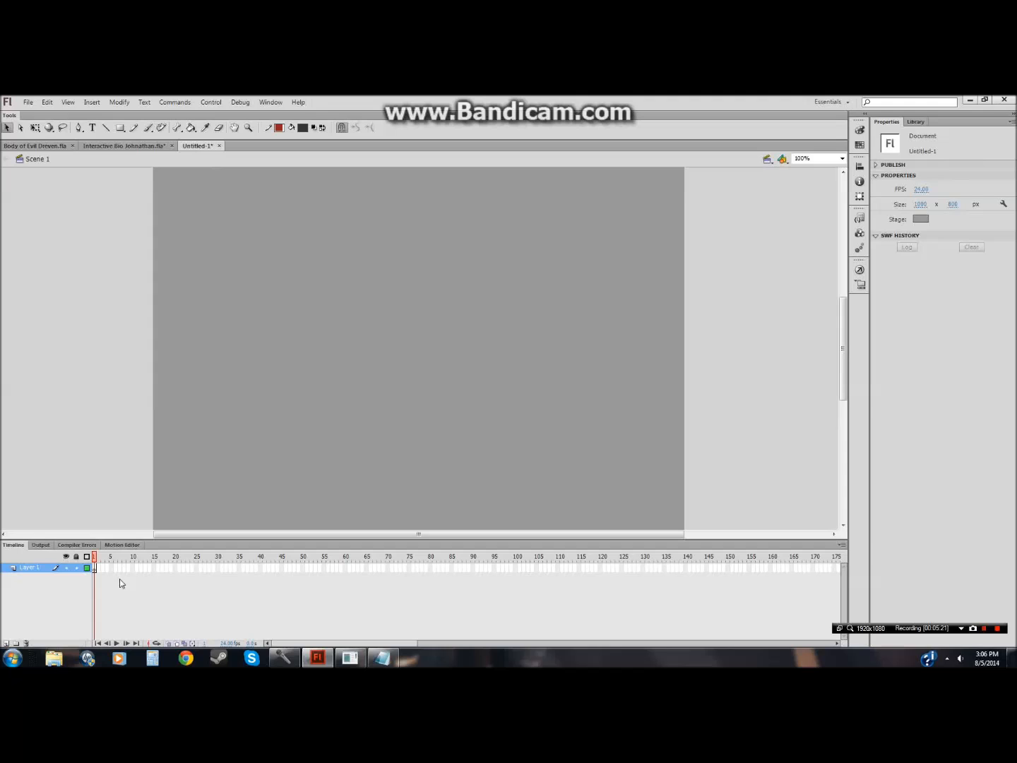
{"action": "left_click", "coordinate": [6, 643]}
{"action": "right_click", "coordinate": [73, 471]}
{"action": "left_click", "coordinate": [119, 472]}
{"action": "left_click_drag", "start_coordinate": [289, 238], "coordinate": [468, 439]}
{"action": "left_click", "coordinate": [263, 313]}
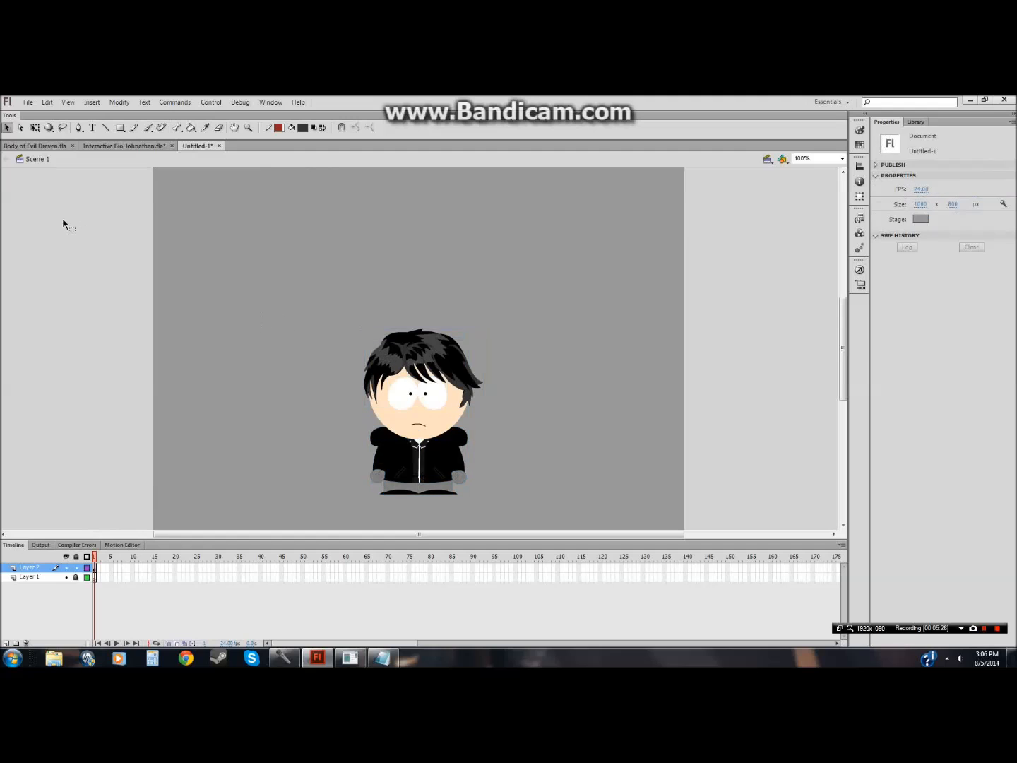
{"action": "left_click", "coordinate": [71, 145]}
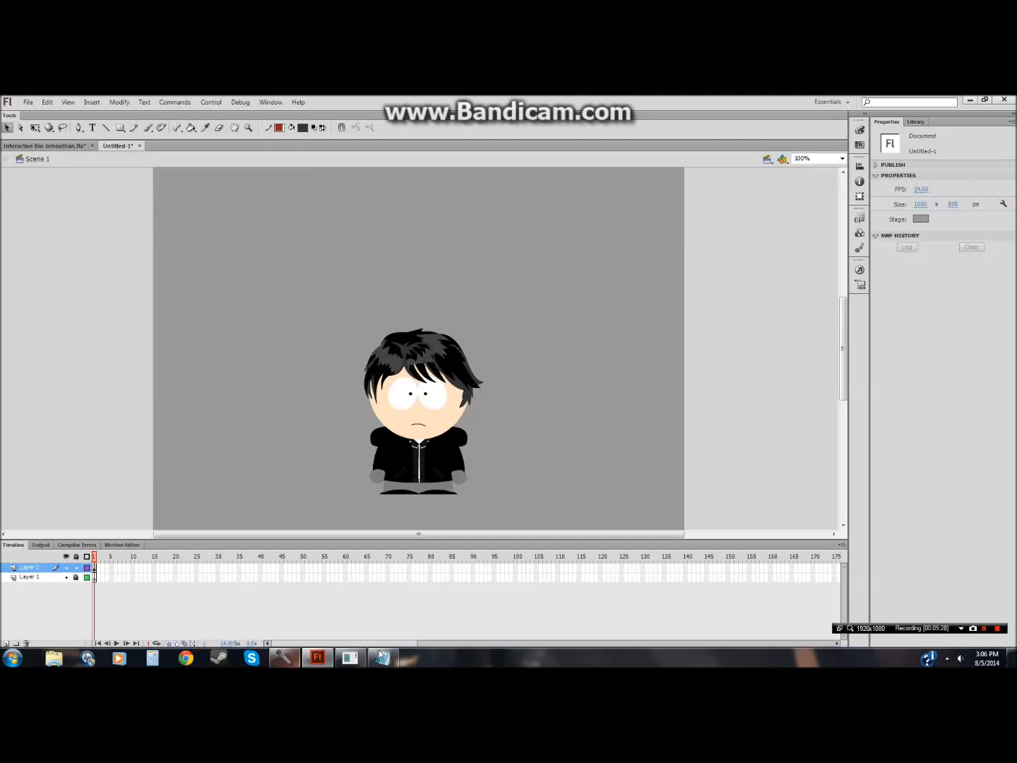
{"action": "left_click", "coordinate": [351, 658]}
{"action": "left_click", "coordinate": [350, 126]}
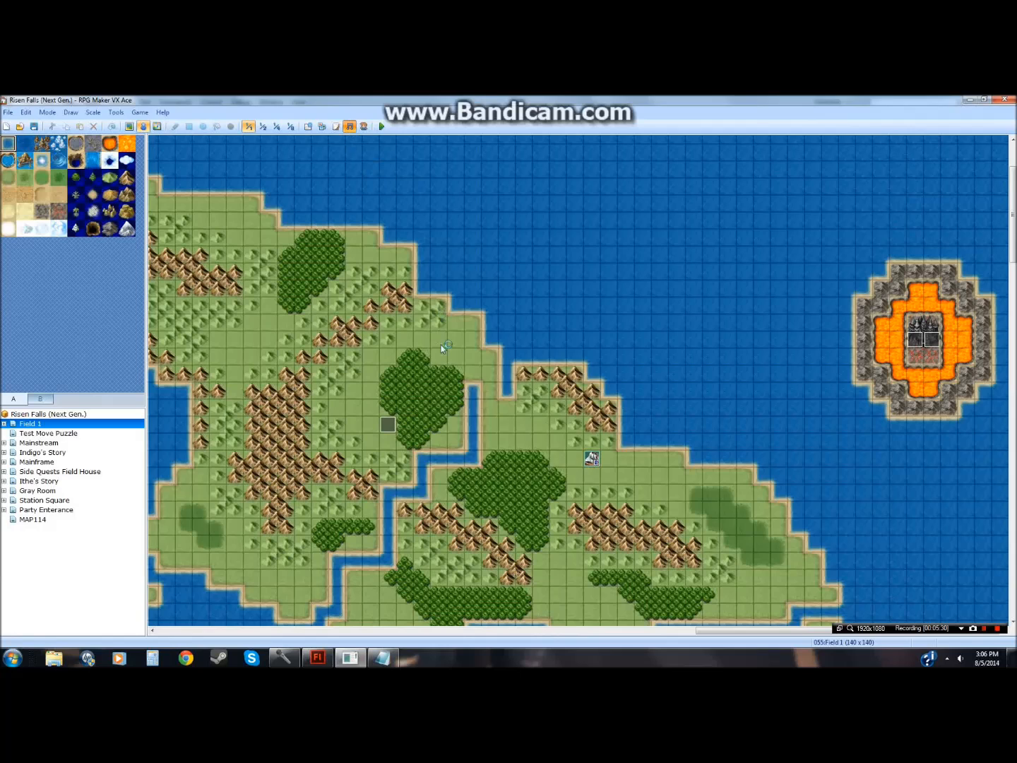
{"action": "left_click", "coordinate": [495, 419]}
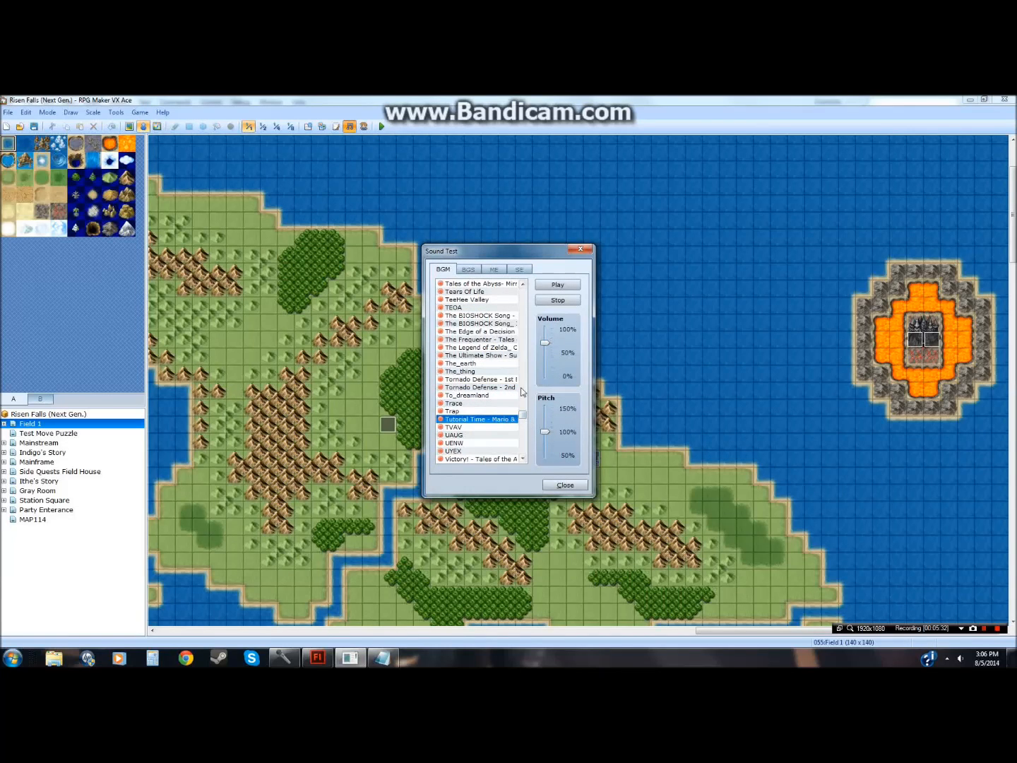
{"action": "left_click", "coordinate": [581, 248]}
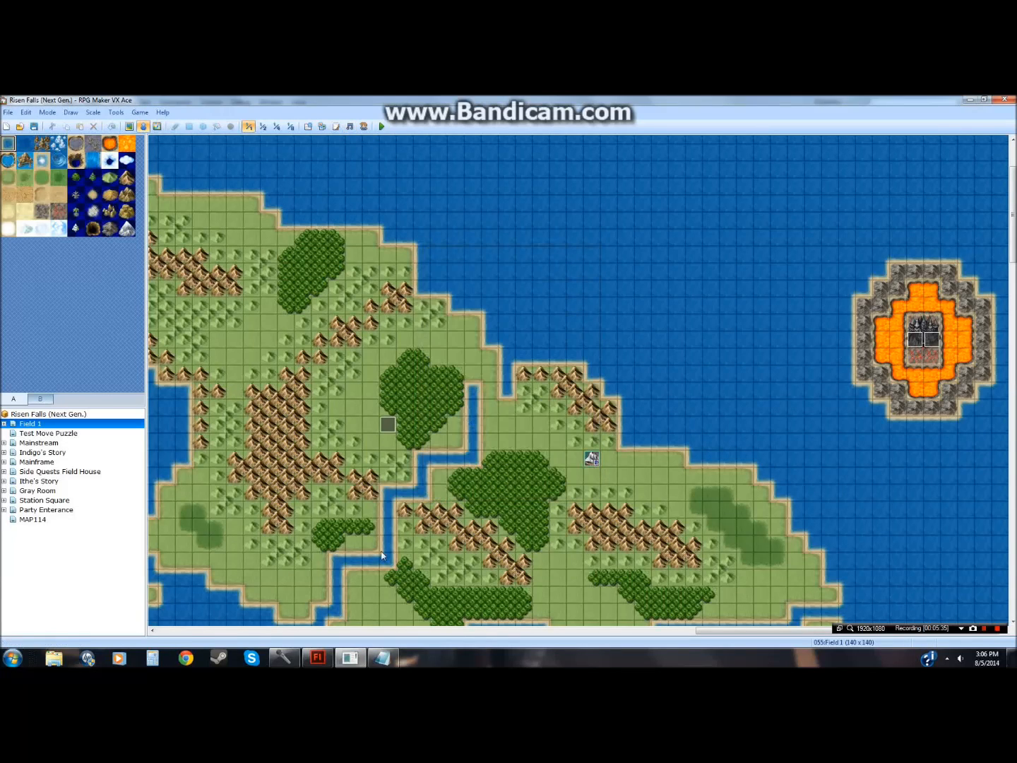
{"action": "left_click", "coordinate": [351, 658]}
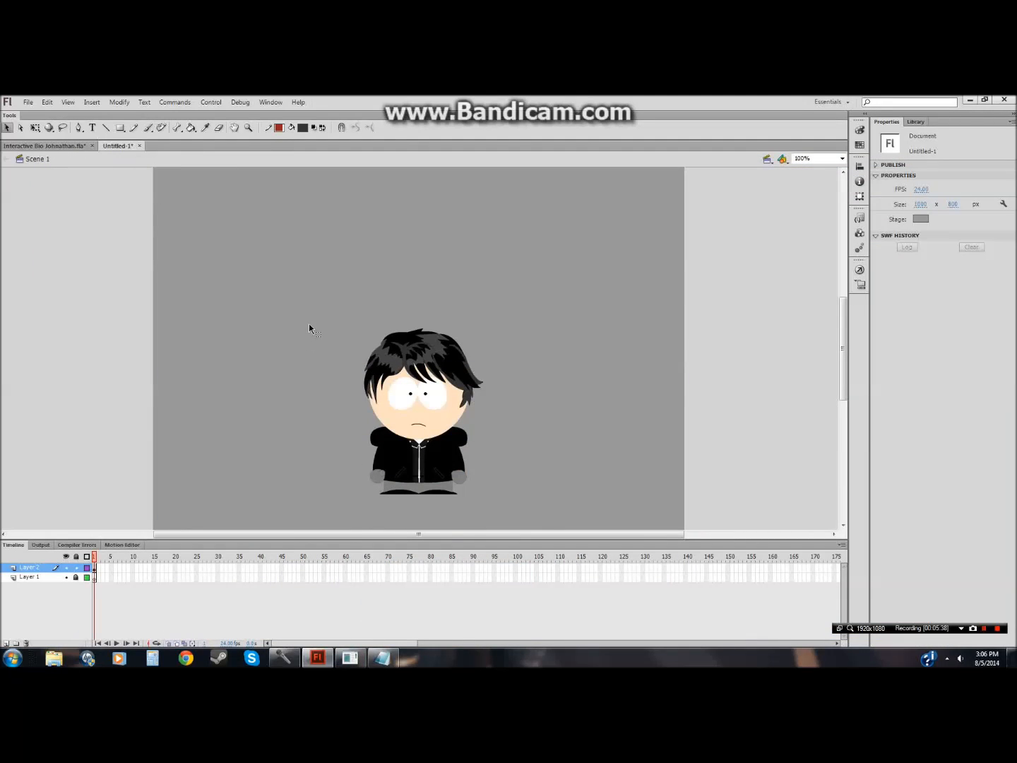
Step: Try dragging the character's hair and eyes apart, then undo all the moves
{"action": "left_click_drag", "start_coordinate": [325, 308], "coordinate": [527, 519]}
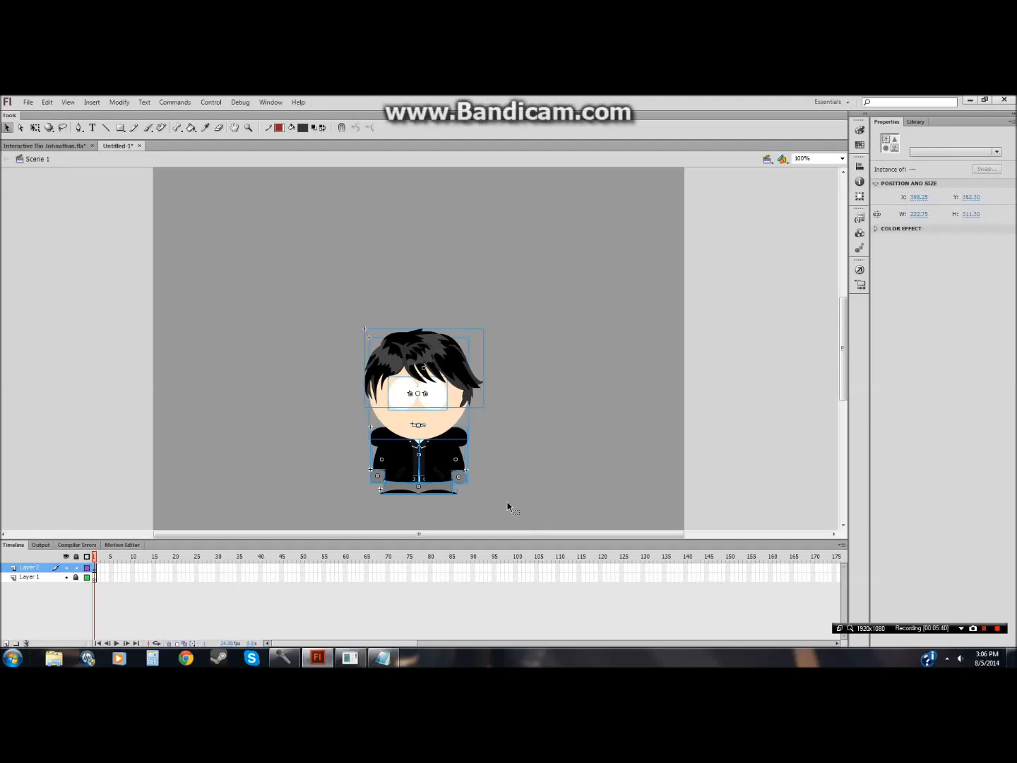
{"action": "left_click", "coordinate": [531, 419]}
{"action": "left_click", "coordinate": [442, 380]}
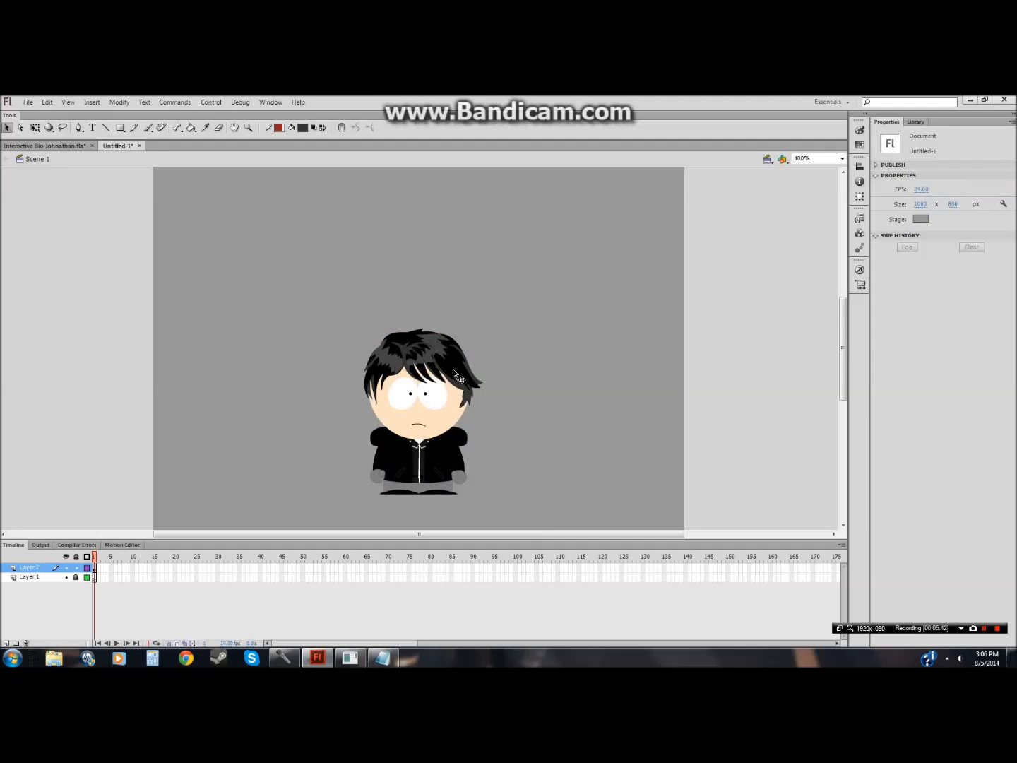
{"action": "left_click_drag", "start_coordinate": [442, 381], "coordinate": [256, 364]}
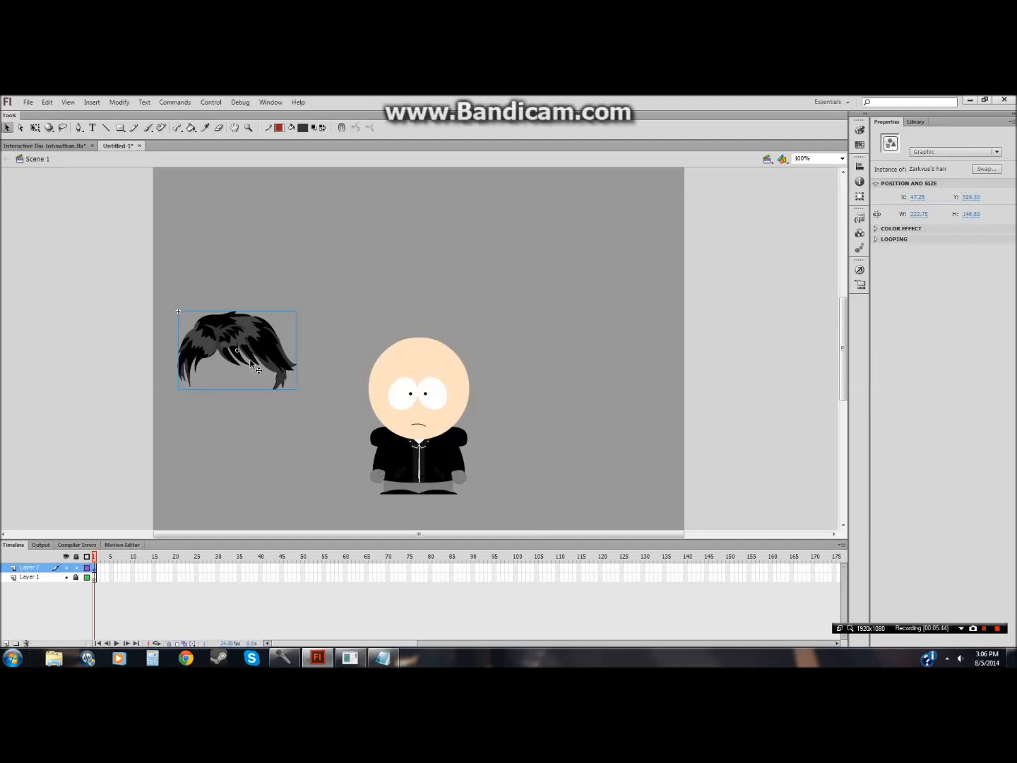
{"action": "key", "text": "ctrl+z"}
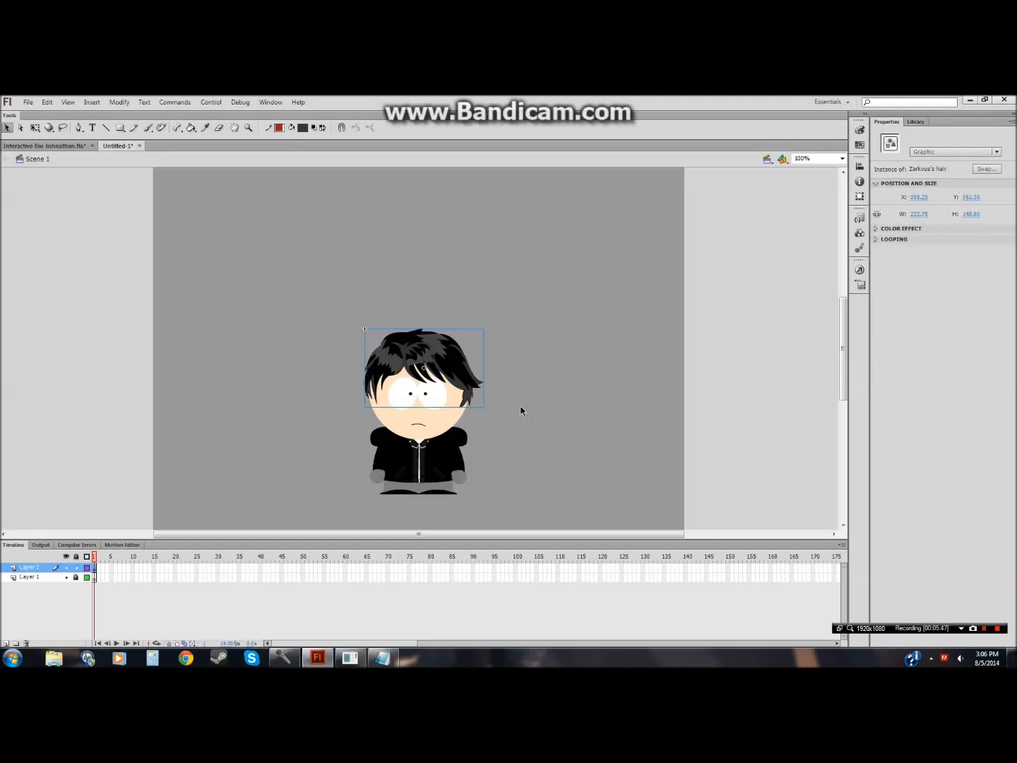
{"action": "left_click", "coordinate": [534, 428]}
{"action": "left_click_drag", "start_coordinate": [407, 359], "coordinate": [565, 302]}
{"action": "left_click_drag", "start_coordinate": [432, 399], "coordinate": [288, 355]}
{"action": "left_click_drag", "start_coordinate": [435, 410], "coordinate": [442, 250]}
{"action": "key", "text": "ctrl+z"}
{"action": "key", "text": "ctrl+z"}
{"action": "key", "text": "ctrl+z"}
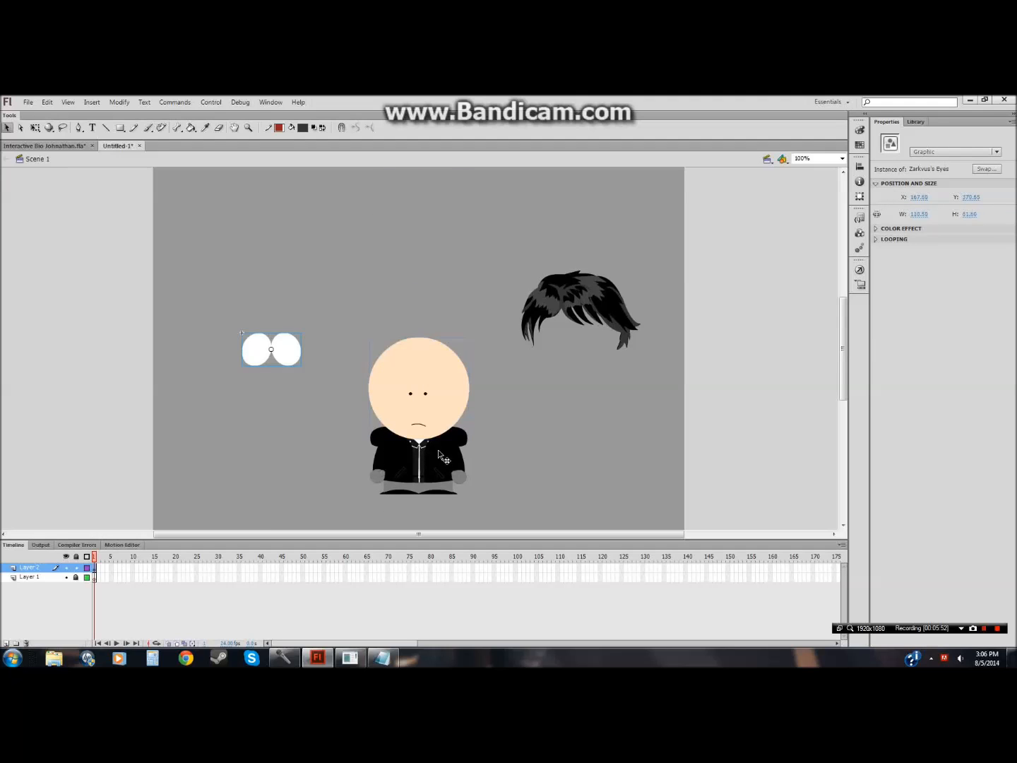
{"action": "left_click", "coordinate": [226, 342]}
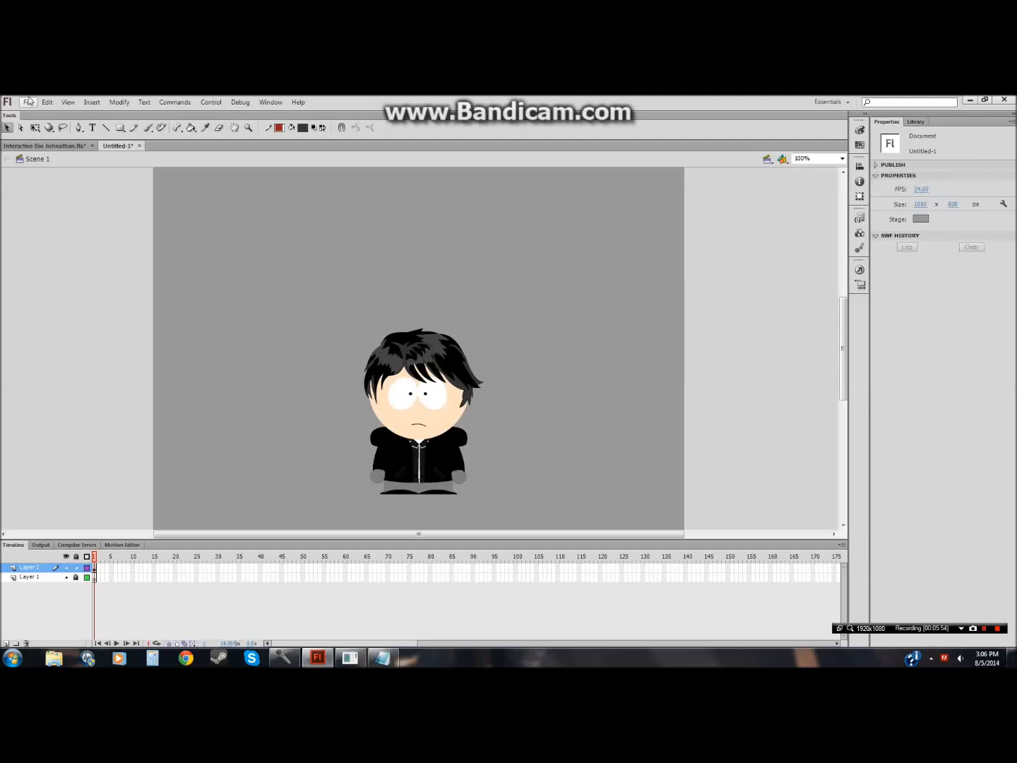
Step: Save the new document as Test Interactive Bio AS3.fla in the CS2 folder
{"action": "left_click", "coordinate": [29, 102]}
{"action": "left_click", "coordinate": [56, 200]}
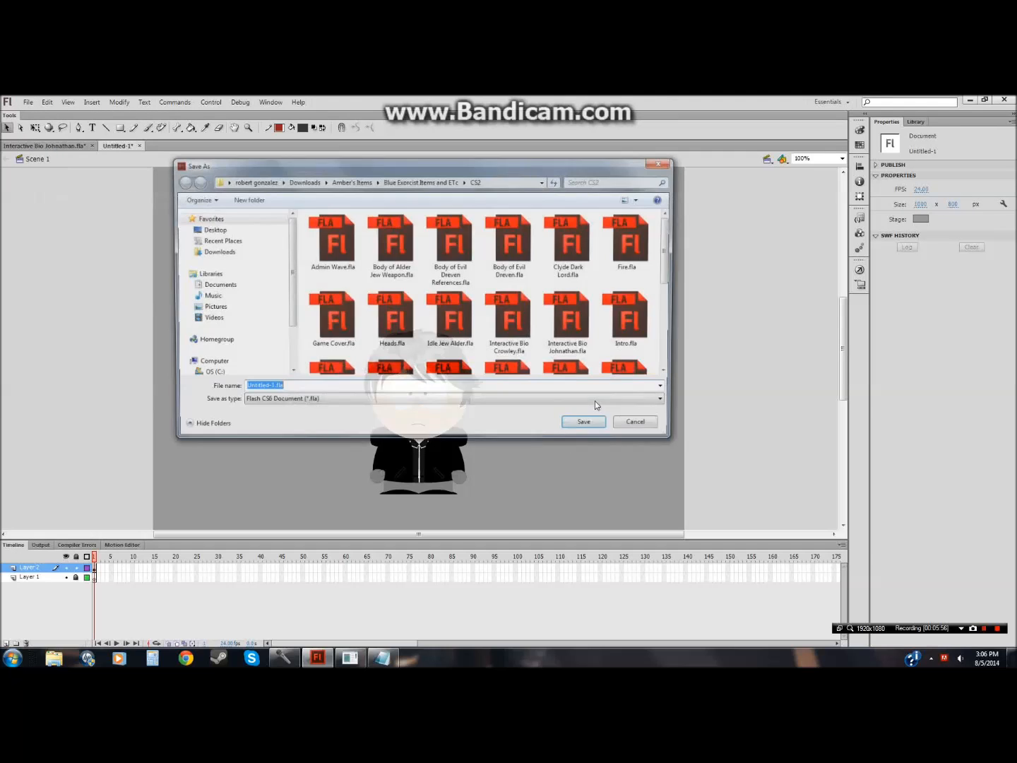
{"action": "left_click_drag", "start_coordinate": [670, 279], "coordinate": [675, 306]}
{"action": "left_click", "coordinate": [452, 303]}
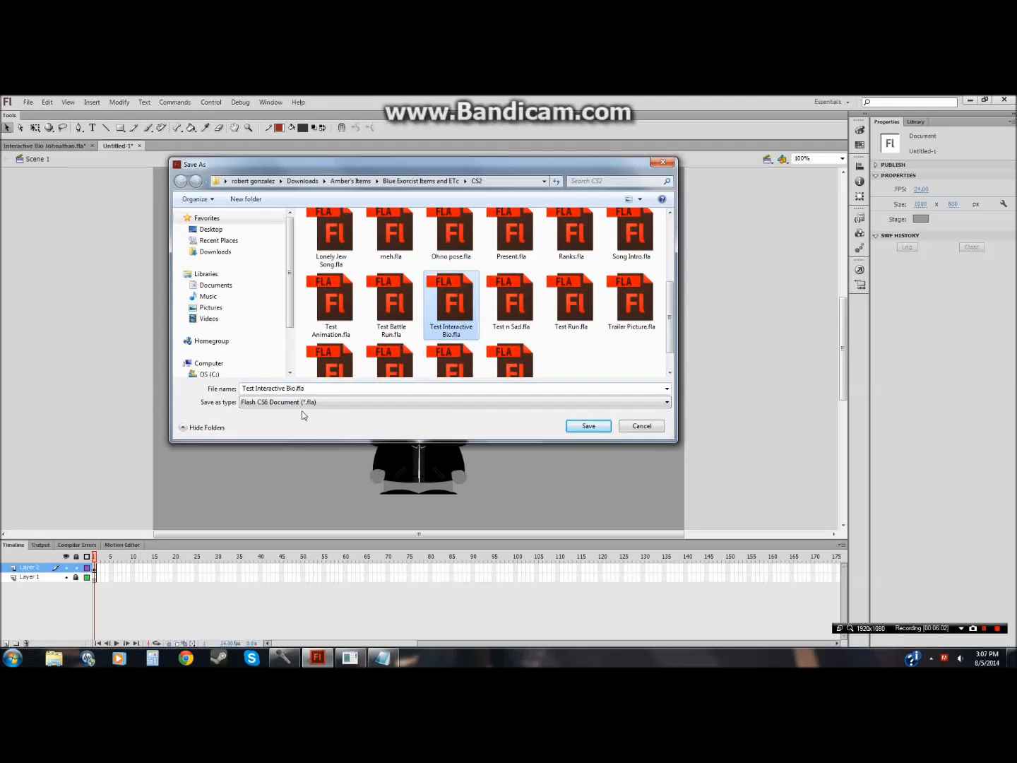
{"action": "left_click", "coordinate": [295, 389]}
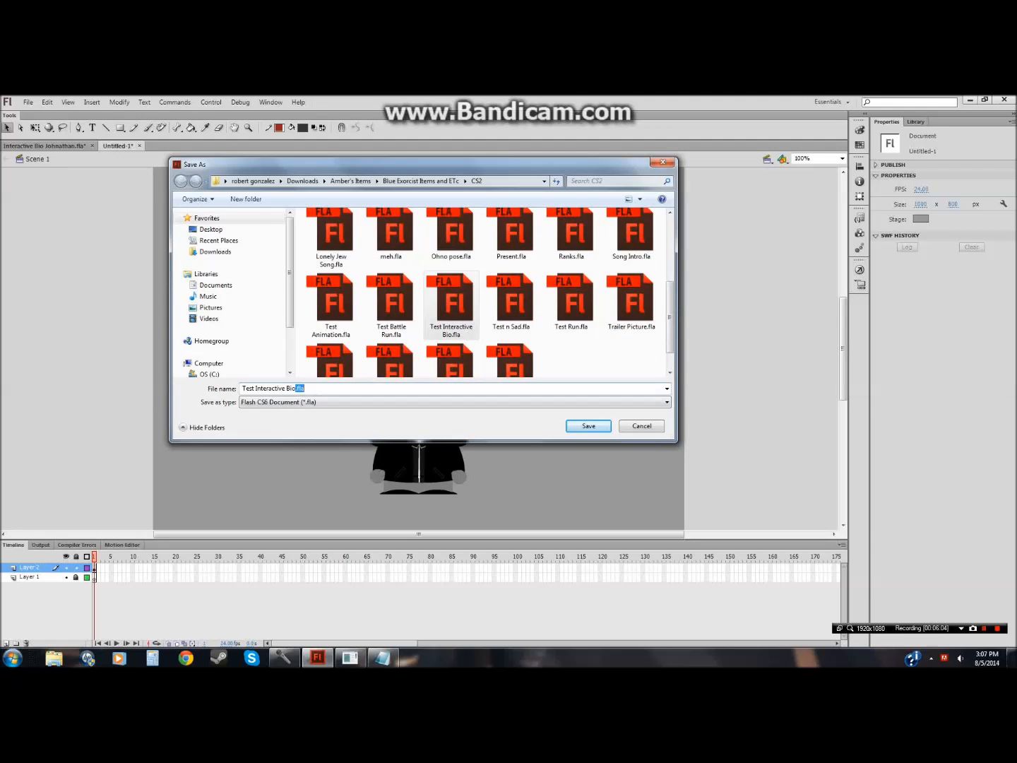
{"action": "key", "text": "Delete"}
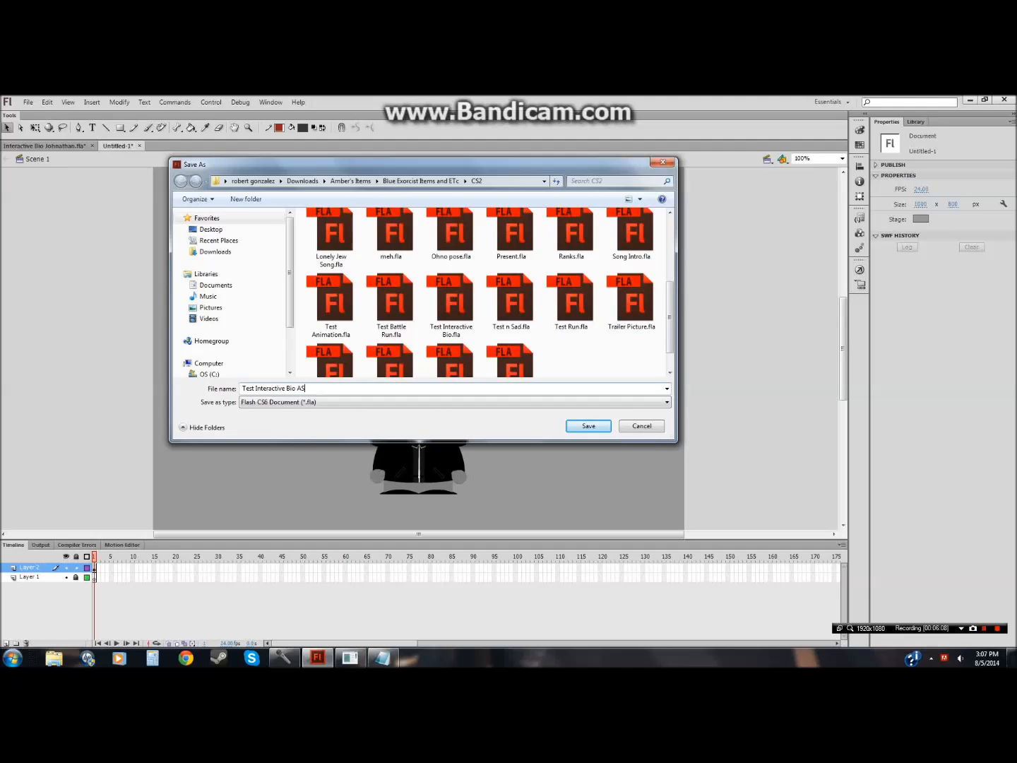
{"action": "key", "text": "Return"}
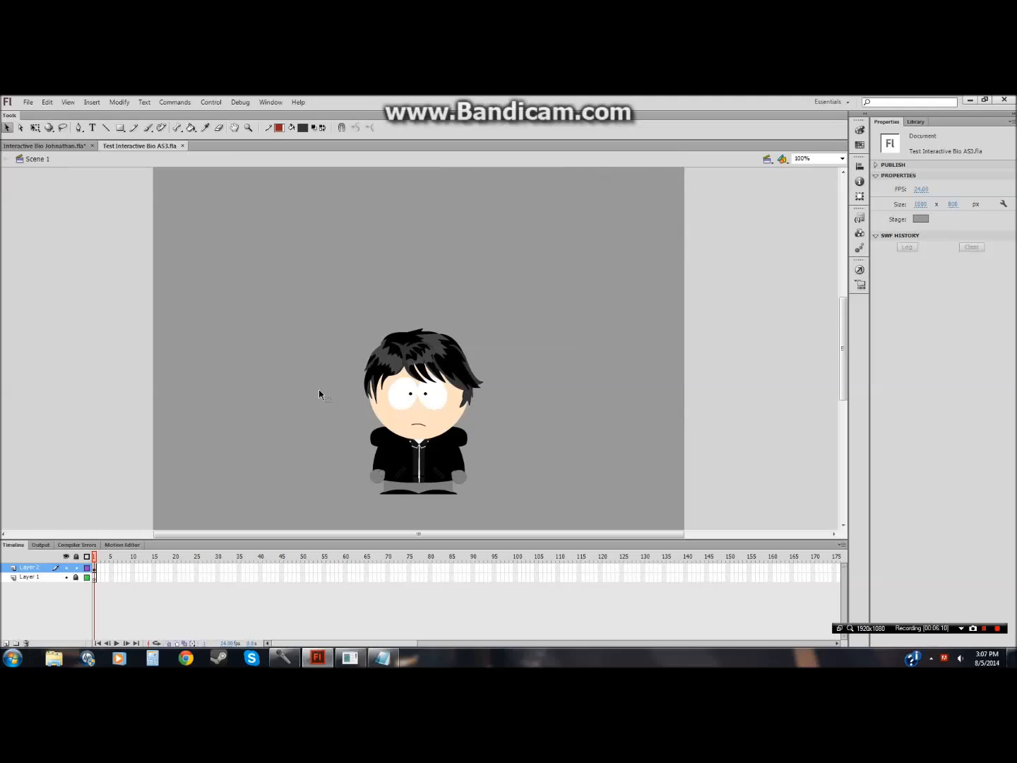
{"action": "left_click_drag", "start_coordinate": [255, 265], "coordinate": [558, 526]}
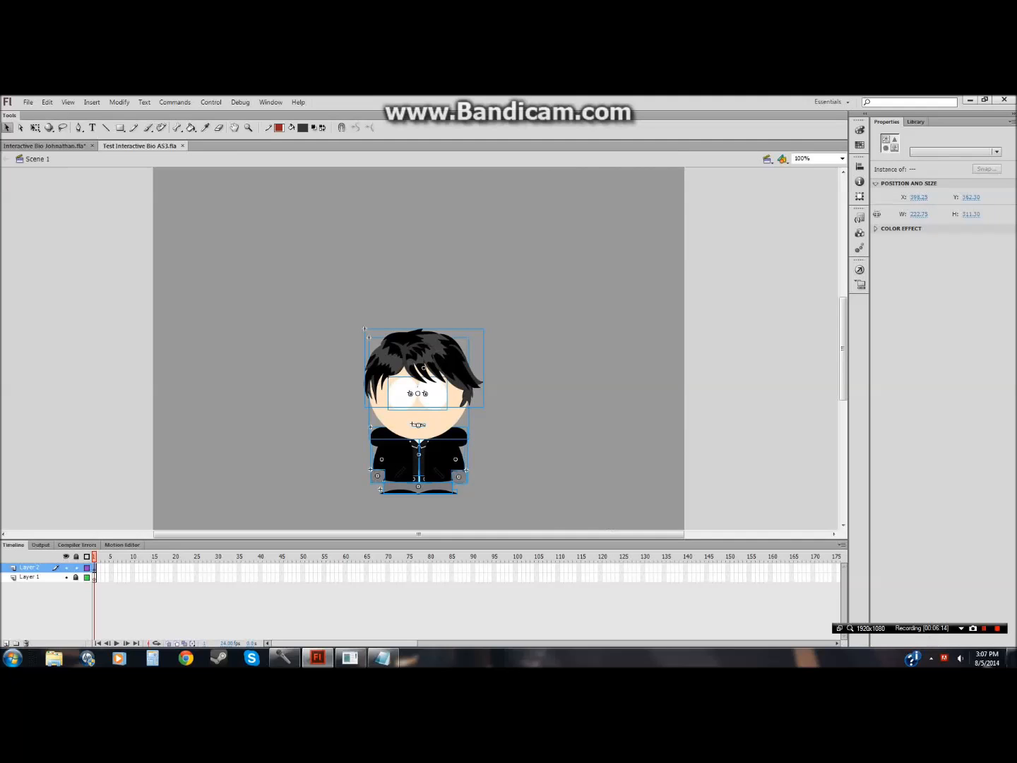
{"action": "left_click", "coordinate": [944, 658]}
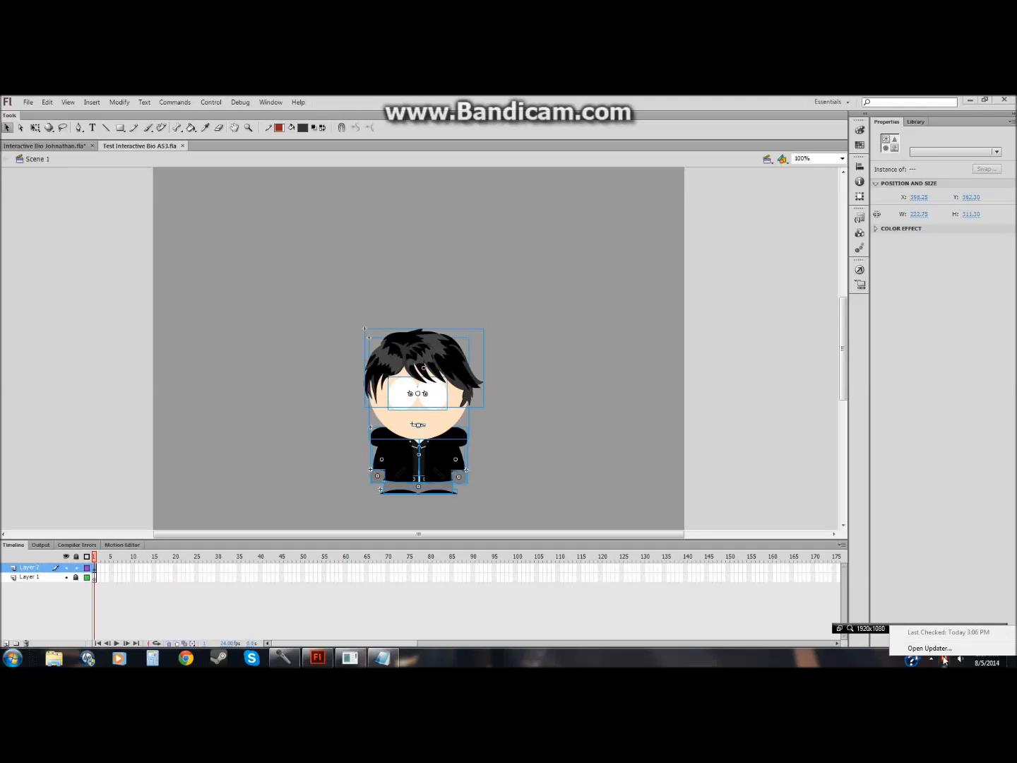
{"action": "left_click", "coordinate": [521, 378]}
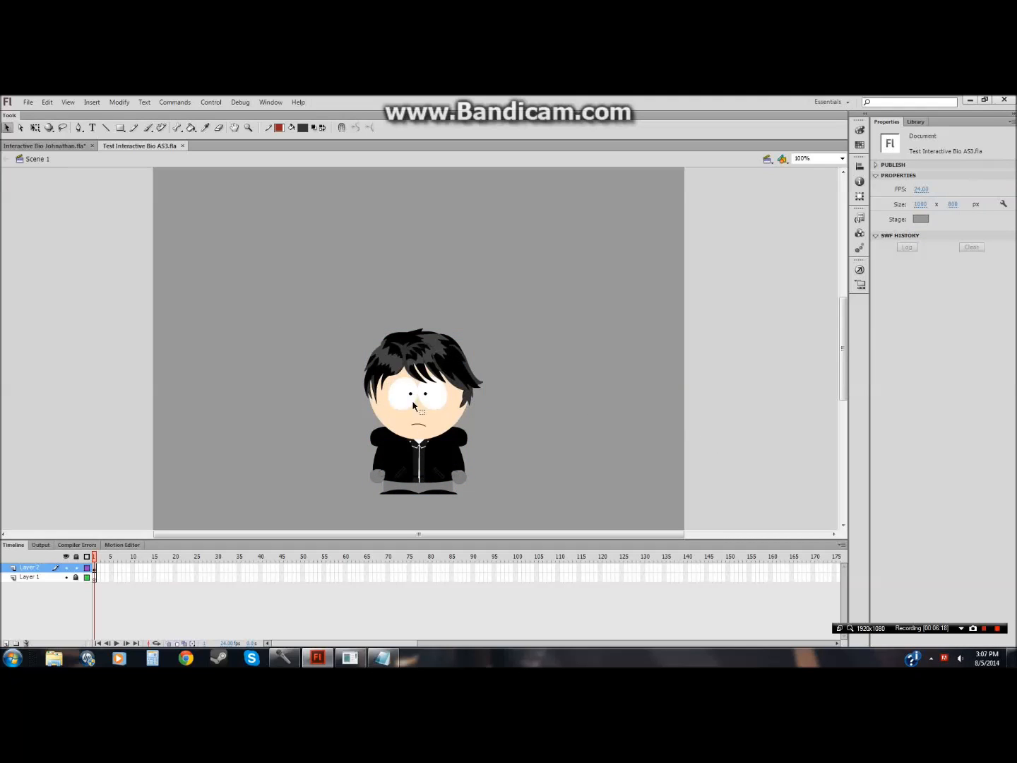
Step: Convert the whole character into a movie clip symbol named Zarkvus Full Body and position it right of centre on the stage
{"action": "key", "text": "ctrl+a"}
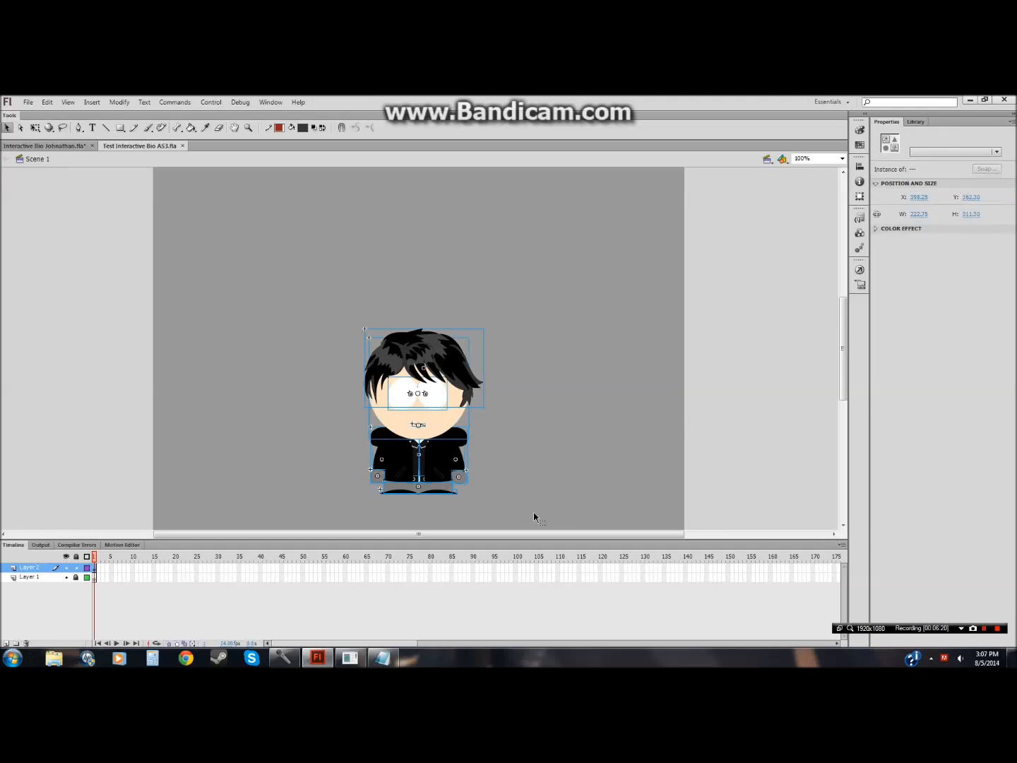
{"action": "right_click", "coordinate": [430, 477]}
{"action": "left_click", "coordinate": [478, 445]}
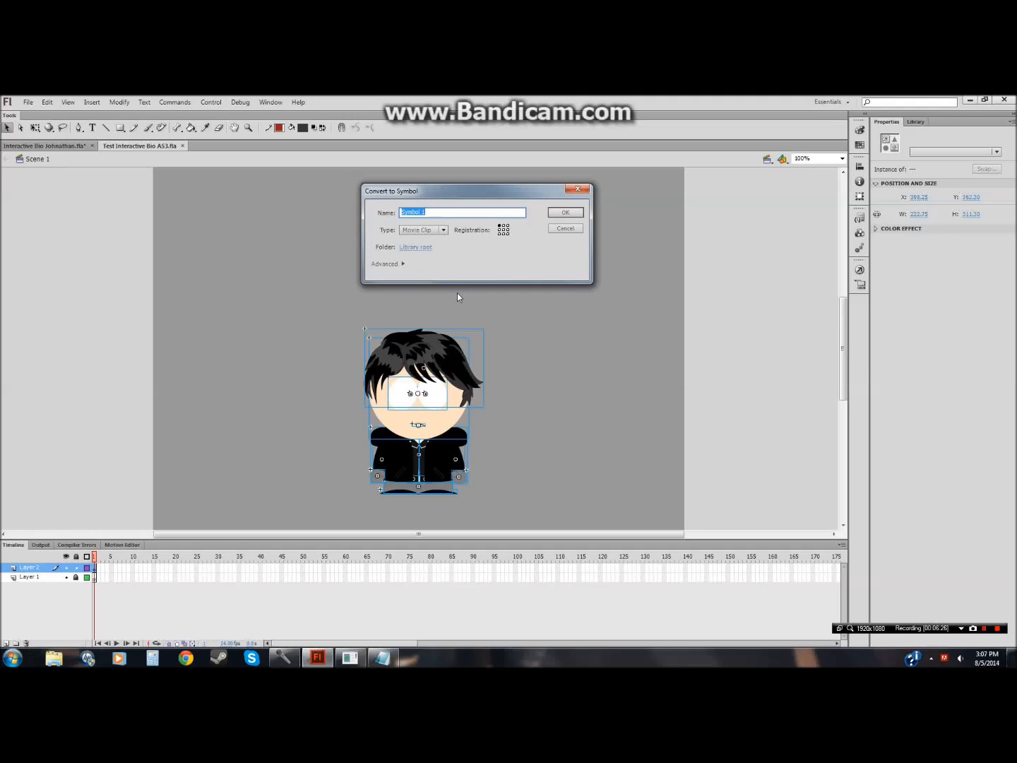
{"action": "type", "text": "Zarkvus"}
{"action": "key", "text": "Return"}
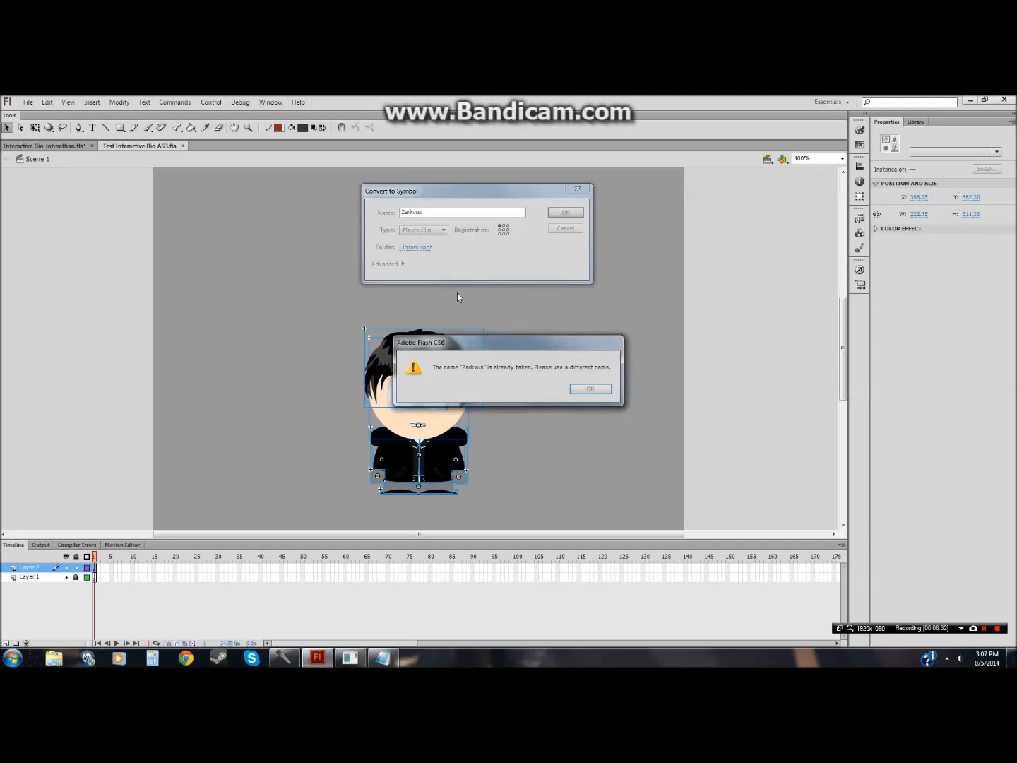
{"action": "left_click", "coordinate": [589, 389]}
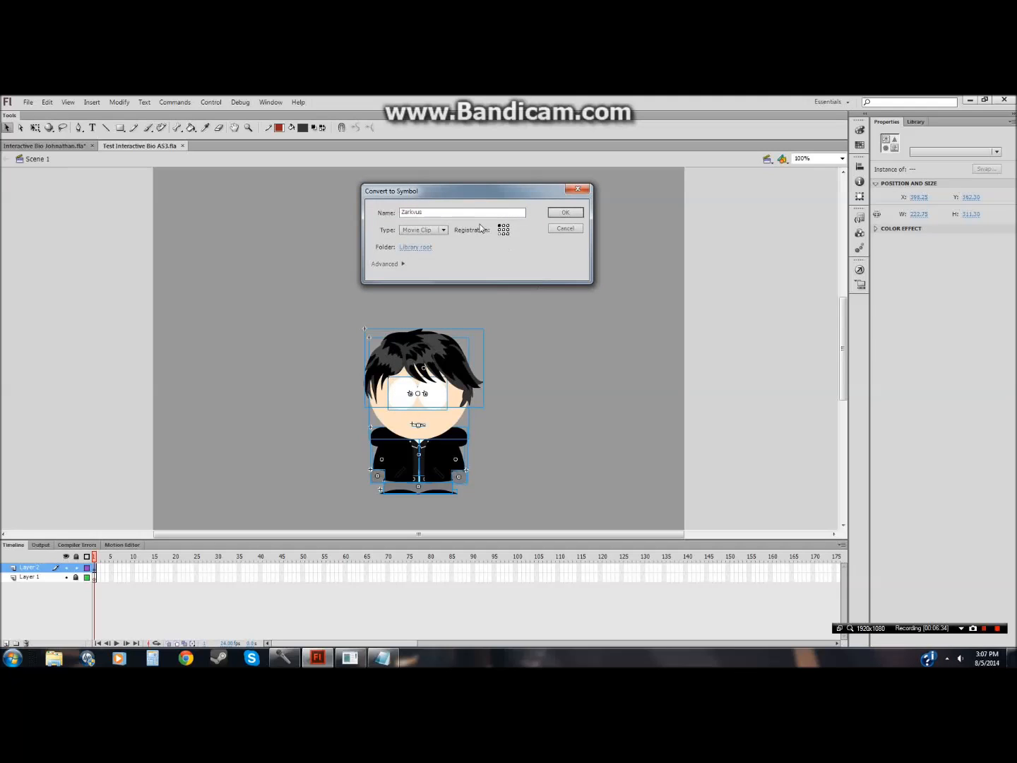
{"action": "left_click", "coordinate": [433, 213]}
{"action": "left_click", "coordinate": [681, 320]}
{"action": "left_click_drag", "start_coordinate": [452, 379], "coordinate": [672, 382]}
{"action": "mouse_move", "coordinate": [842, 347]}
{"action": "left_mouse_down"}
{"action": "mouse_move", "coordinate": [843, 378]}
{"action": "mouse_move", "coordinate": [843, 360]}
{"action": "left_mouse_up"}
{"action": "left_click_drag", "start_coordinate": [614, 330], "coordinate": [577, 362]}
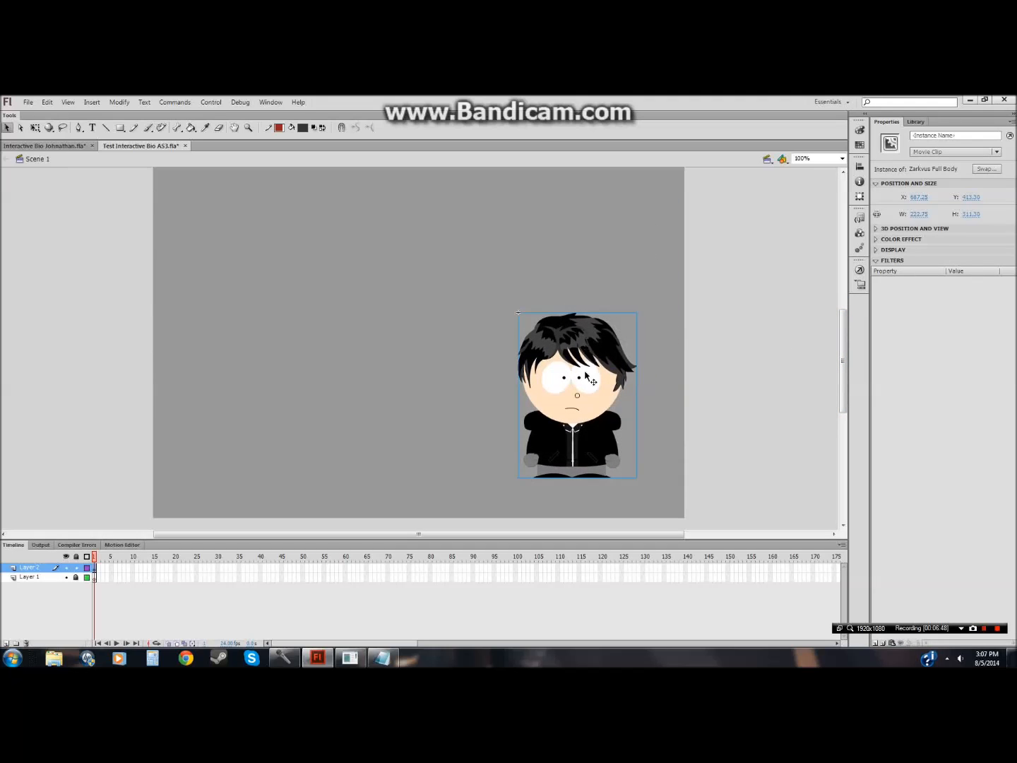
Step: Open the Zarkvus Full Body symbol for editing, try dragging its selected parts aside, and undo the move
{"action": "double_click", "coordinate": [577, 362]}
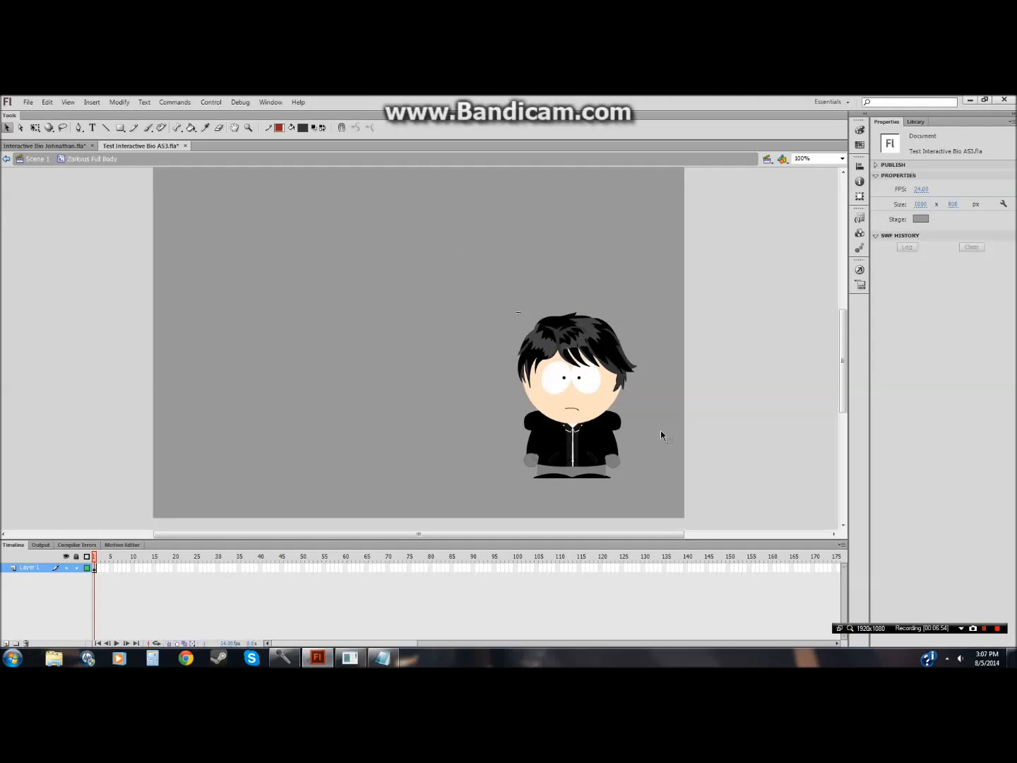
{"action": "key", "text": "ctrl+a"}
{"action": "left_click_drag", "start_coordinate": [623, 385], "coordinate": [341, 361]}
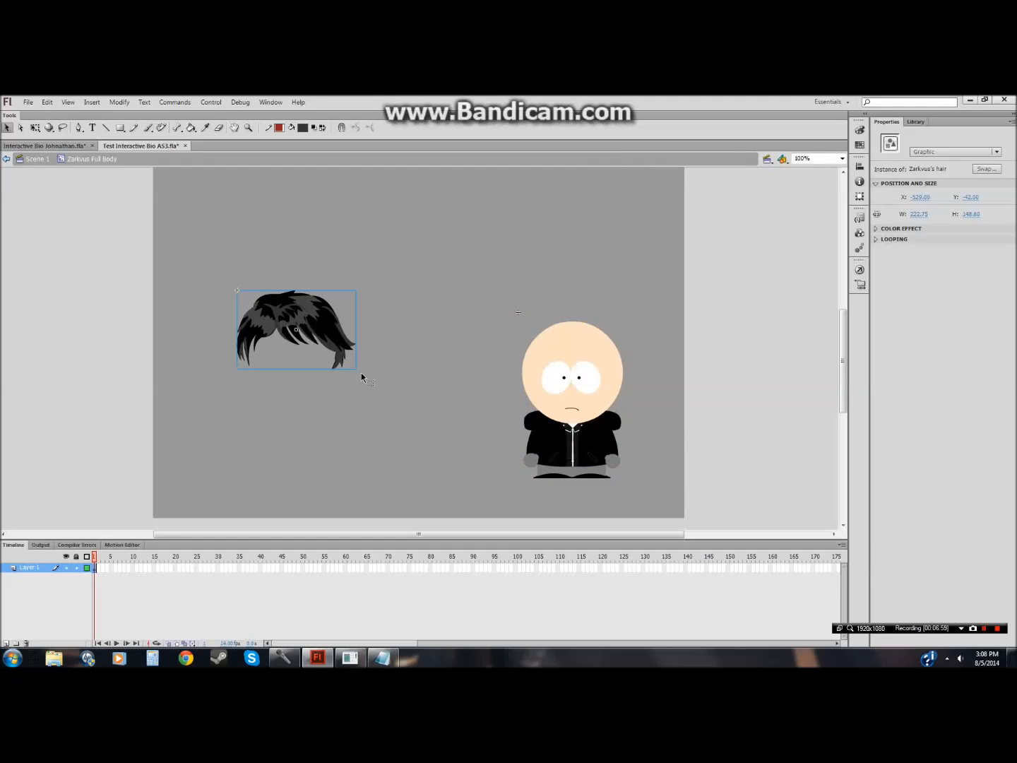
{"action": "key", "text": "ctrl+z"}
{"action": "left_click", "coordinate": [321, 504]}
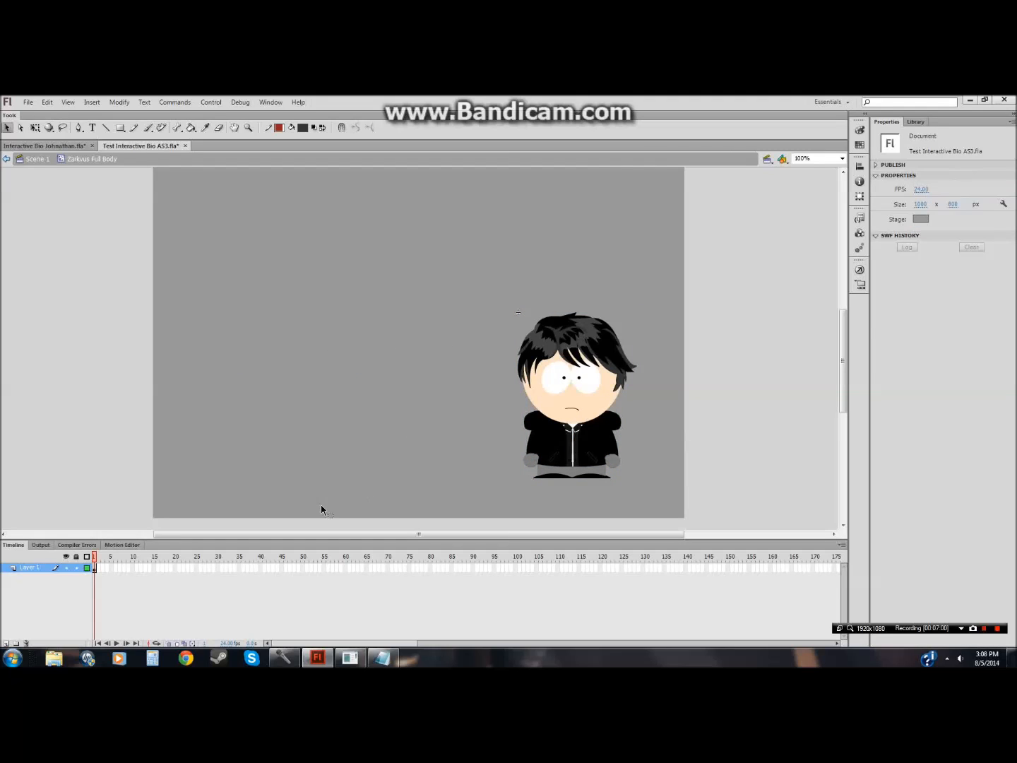
Step: Extend the symbol's timeline with frames up to frame 60
{"action": "right_click", "coordinate": [346, 569]}
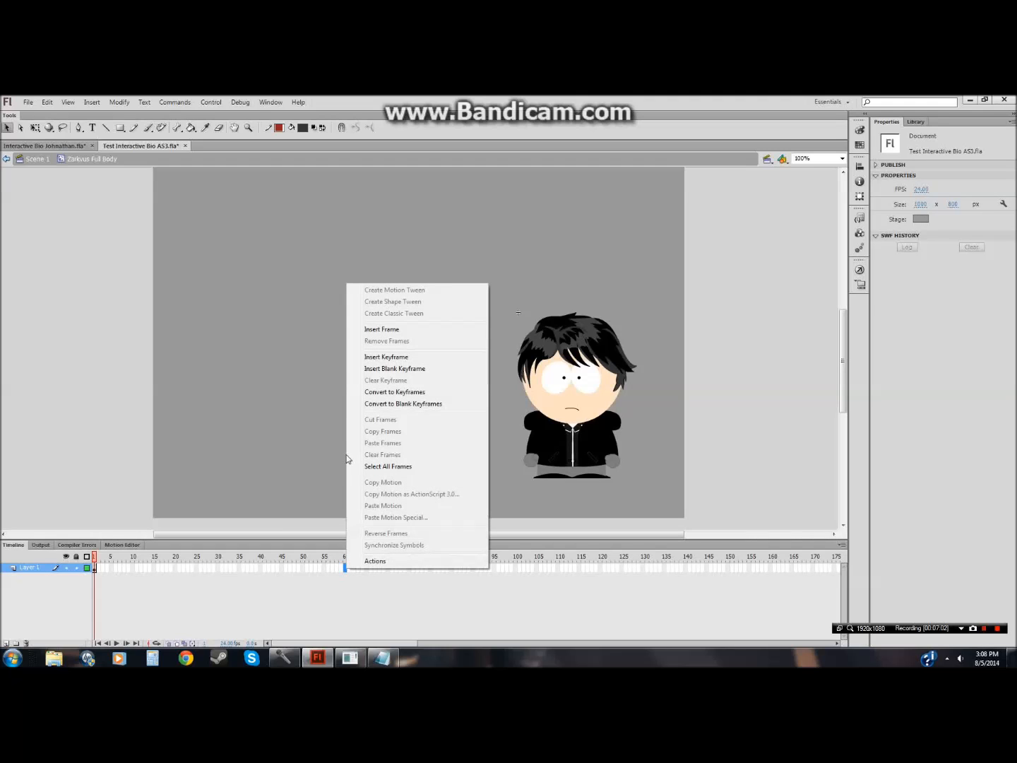
{"action": "left_click", "coordinate": [370, 329]}
{"action": "left_click", "coordinate": [379, 608]}
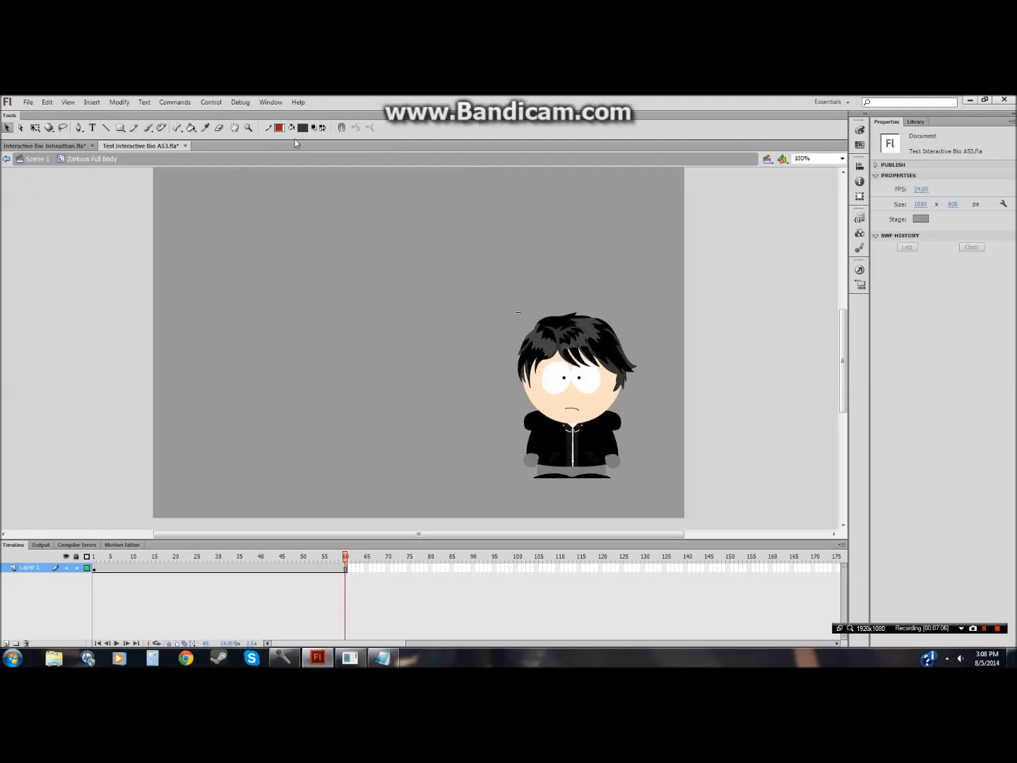
Step: Zoom in on the character's body and insert a keyframe at frame 13 of the symbol's timeline
{"action": "left_click", "coordinate": [249, 128]}
{"action": "left_click", "coordinate": [555, 402]}
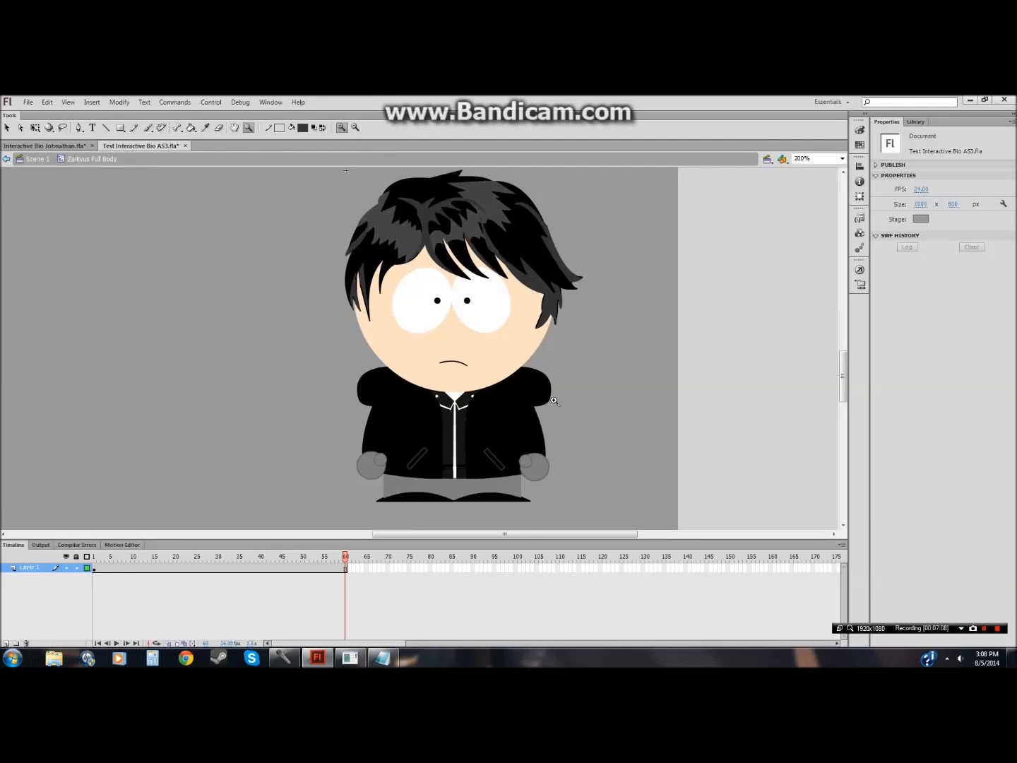
{"action": "left_click", "coordinate": [523, 472]}
{"action": "key", "text": "v"}
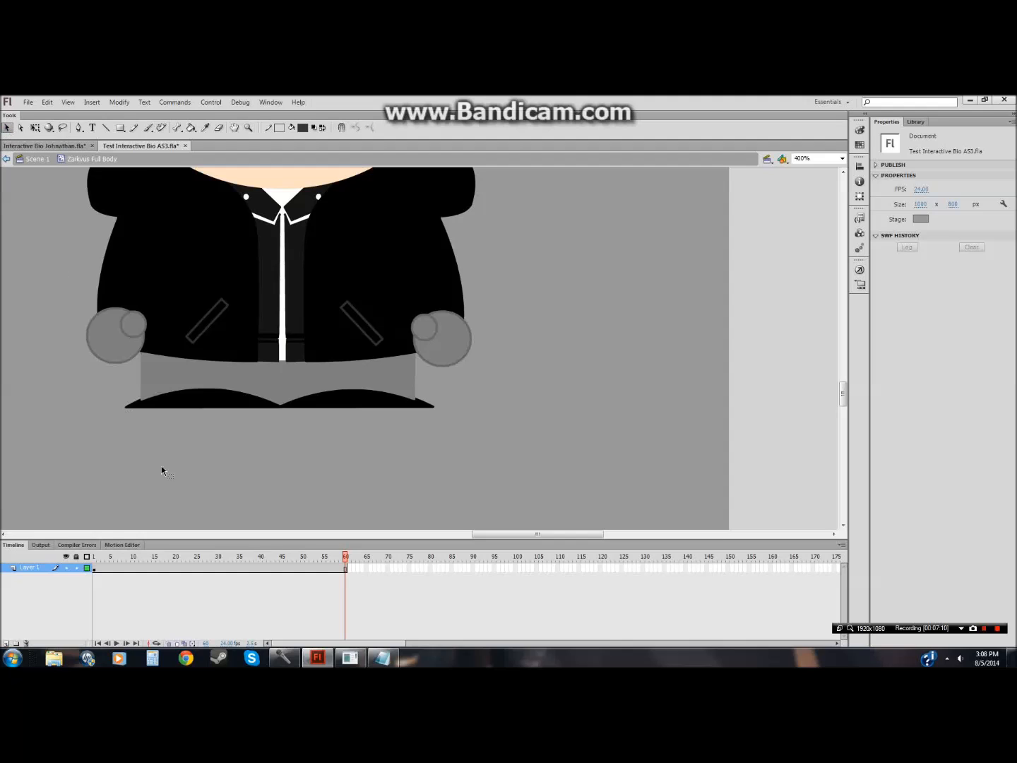
{"action": "left_click", "coordinate": [94, 568]}
{"action": "left_click", "coordinate": [116, 643]}
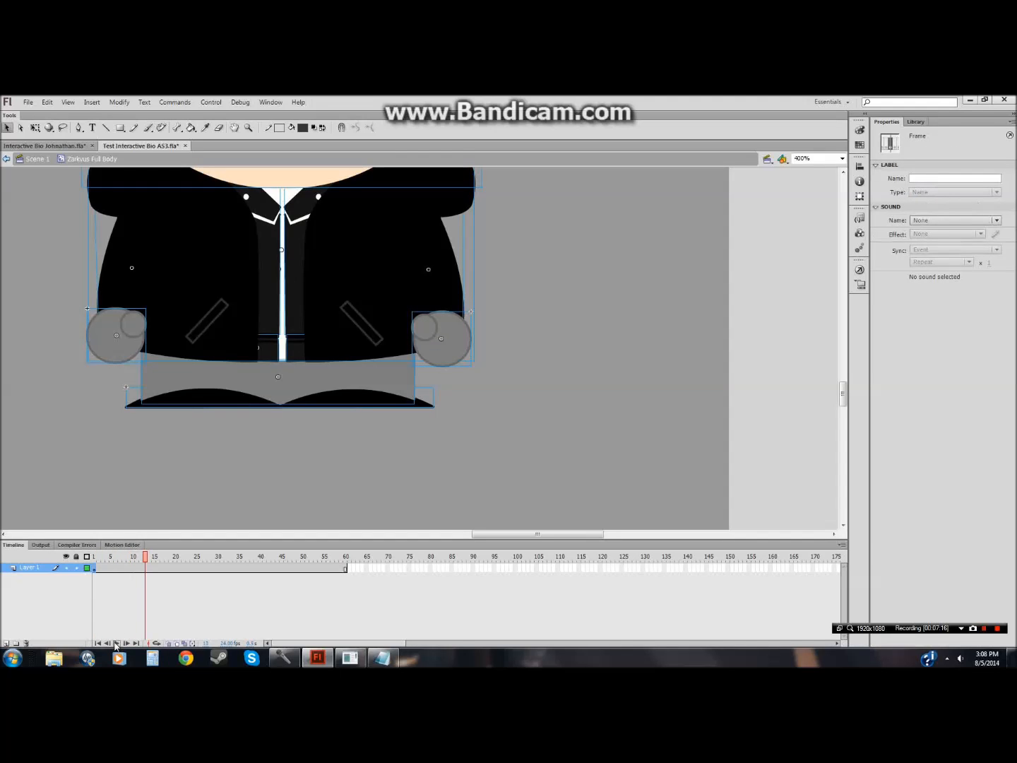
{"action": "right_click", "coordinate": [146, 569]}
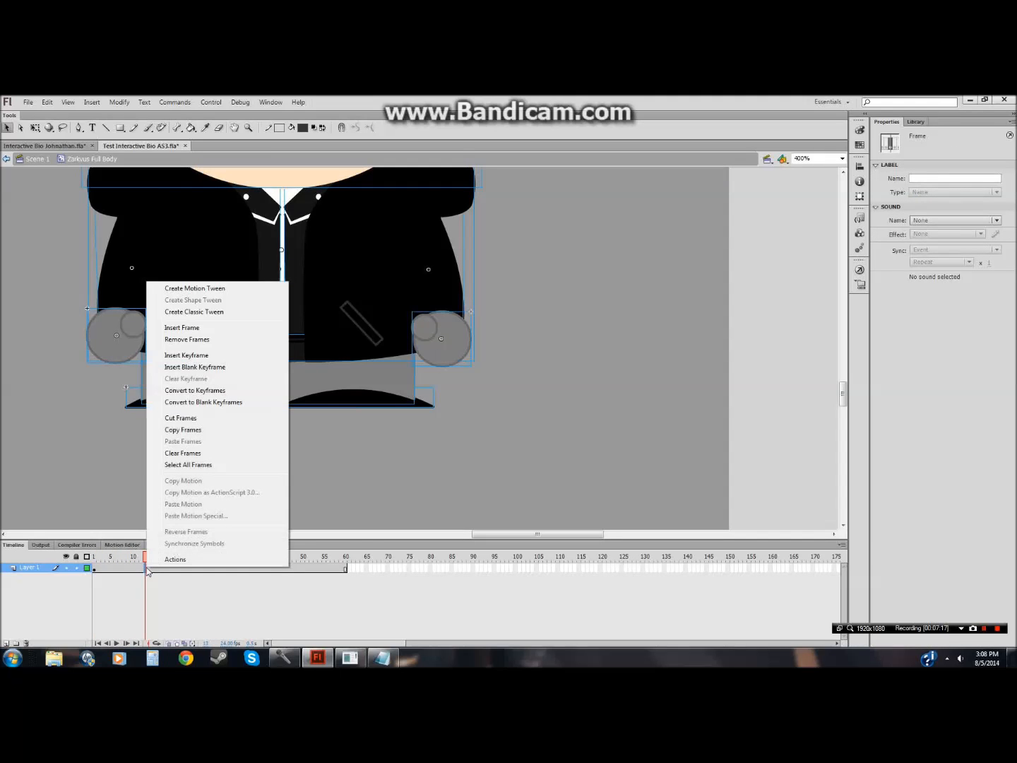
{"action": "left_click", "coordinate": [169, 356]}
Step: Rotate the character's left arm outward with Free Transform at the frame 13 keyframe
{"action": "left_click", "coordinate": [499, 567]}
{"action": "left_click_drag", "start_coordinate": [530, 282], "coordinate": [440, 339]}
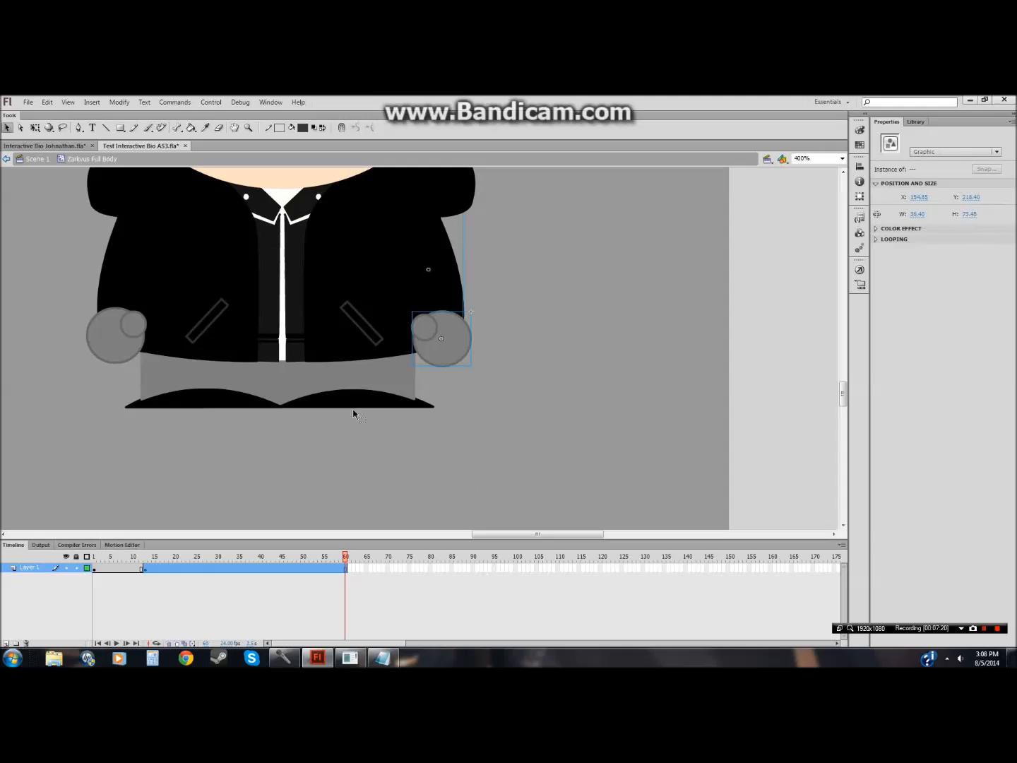
{"action": "left_click", "coordinate": [35, 128]}
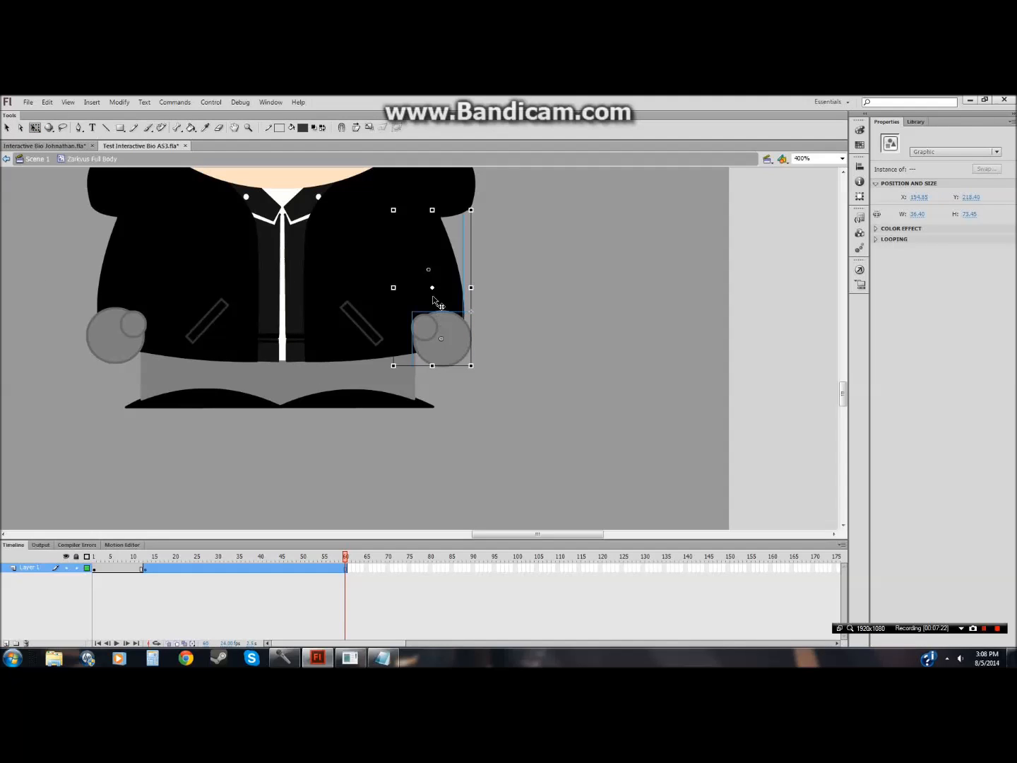
{"action": "left_click_drag", "start_coordinate": [393, 213], "coordinate": [393, 211]}
{"action": "left_click_drag", "start_coordinate": [479, 372], "coordinate": [517, 346]}
{"action": "left_click", "coordinate": [462, 427]}
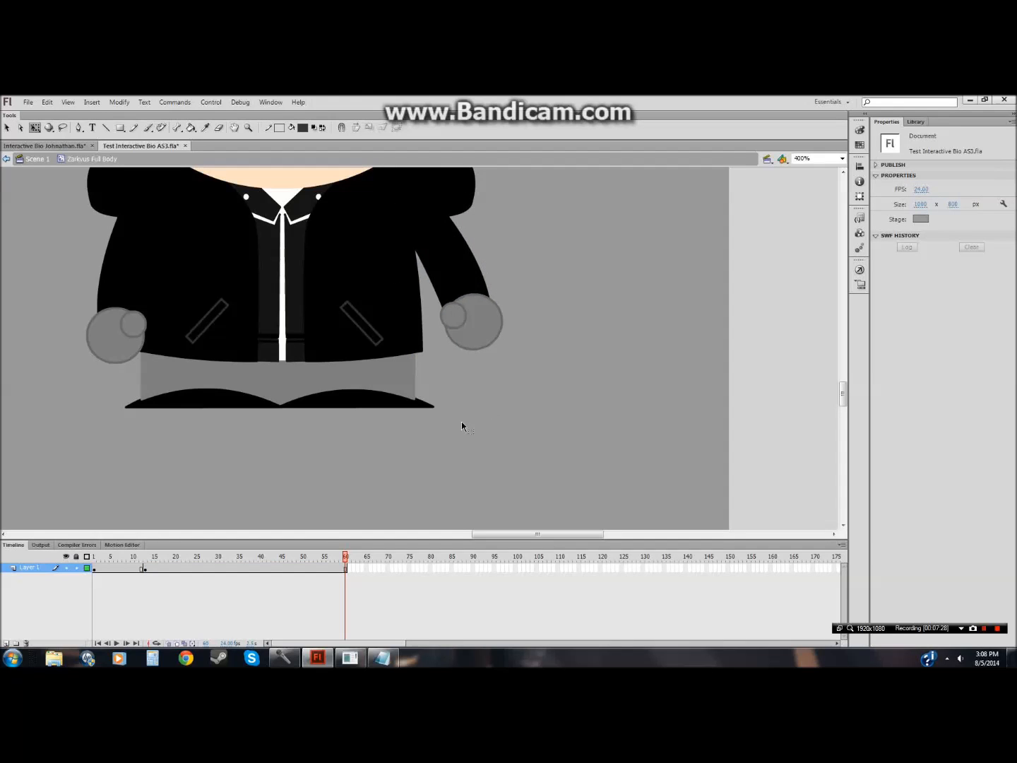
Step: Insert a keyframe at frame 14 and rotate the arm further upward with Free Transform
{"action": "left_click", "coordinate": [151, 569]}
{"action": "right_click", "coordinate": [151, 572]}
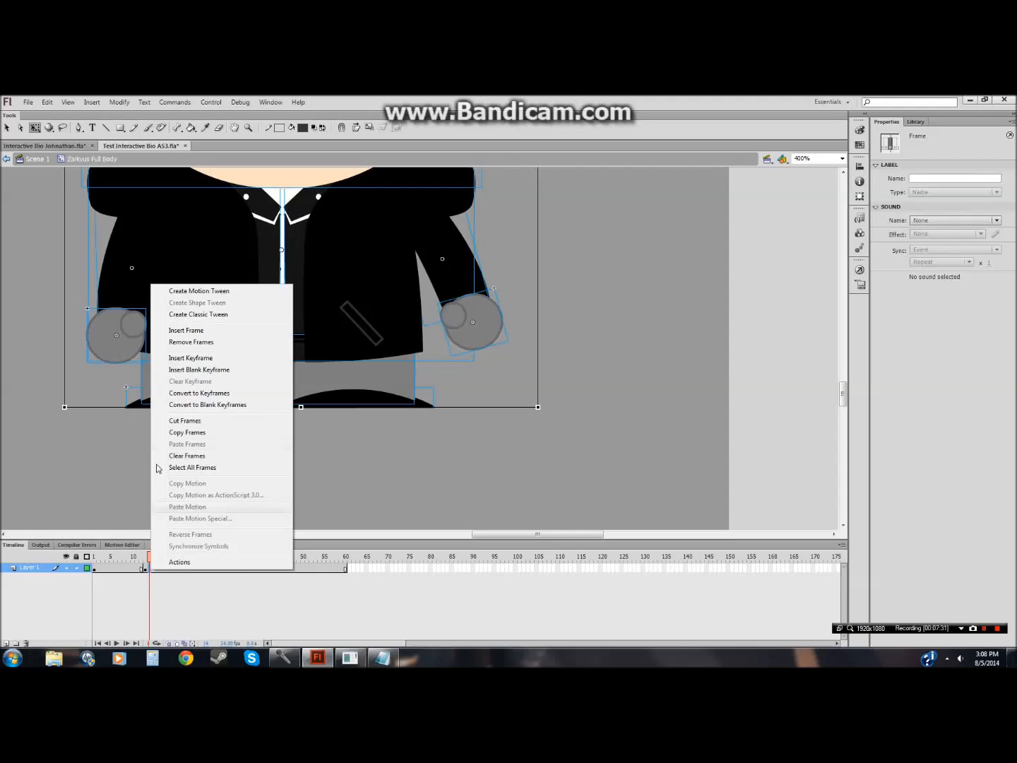
{"action": "left_click", "coordinate": [171, 364]}
{"action": "left_click", "coordinate": [474, 469]}
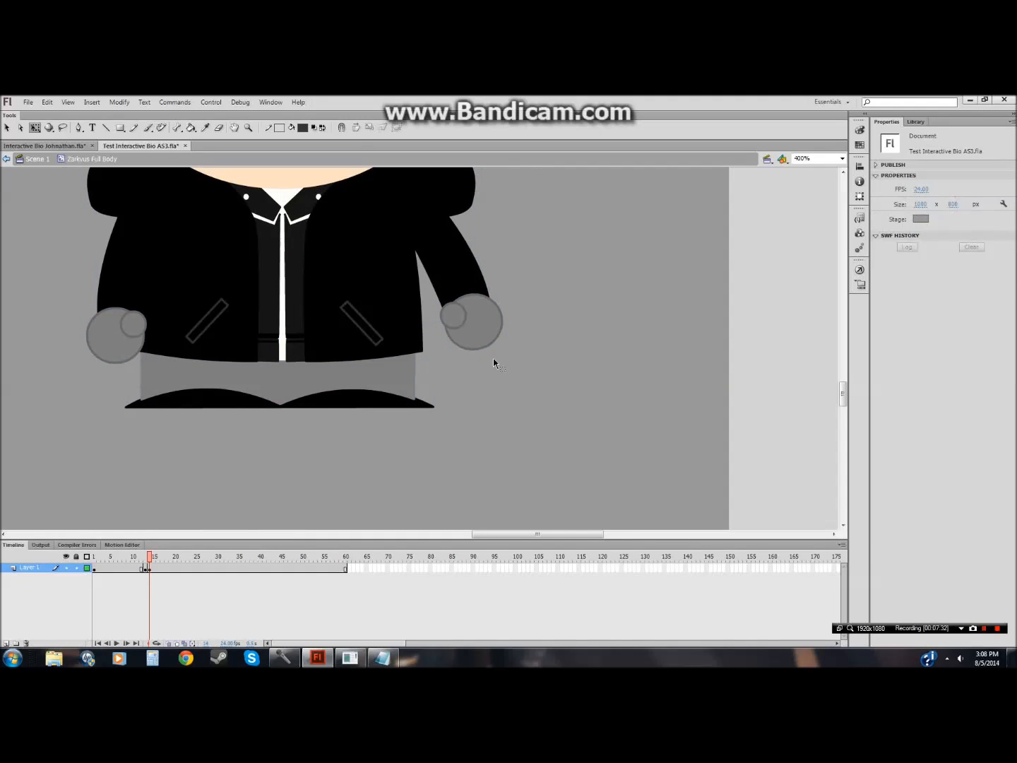
{"action": "left_click", "coordinate": [465, 334]}
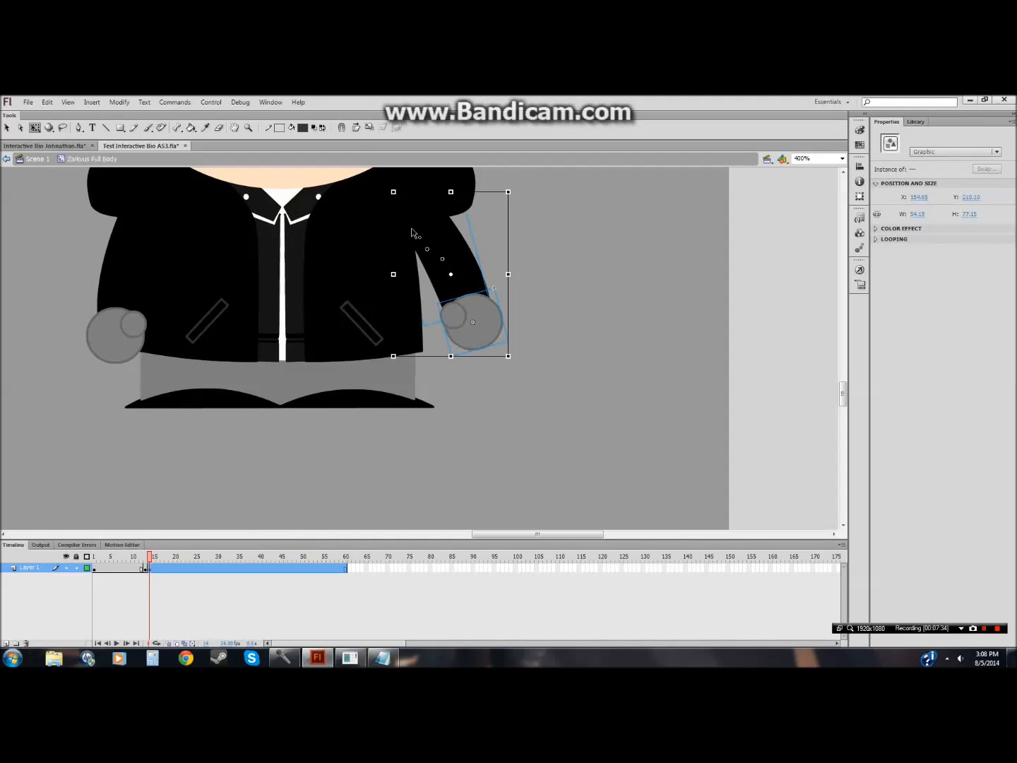
{"action": "left_click_drag", "start_coordinate": [394, 194], "coordinate": [392, 191]}
{"action": "left_click_drag", "start_coordinate": [514, 366], "coordinate": [562, 315]}
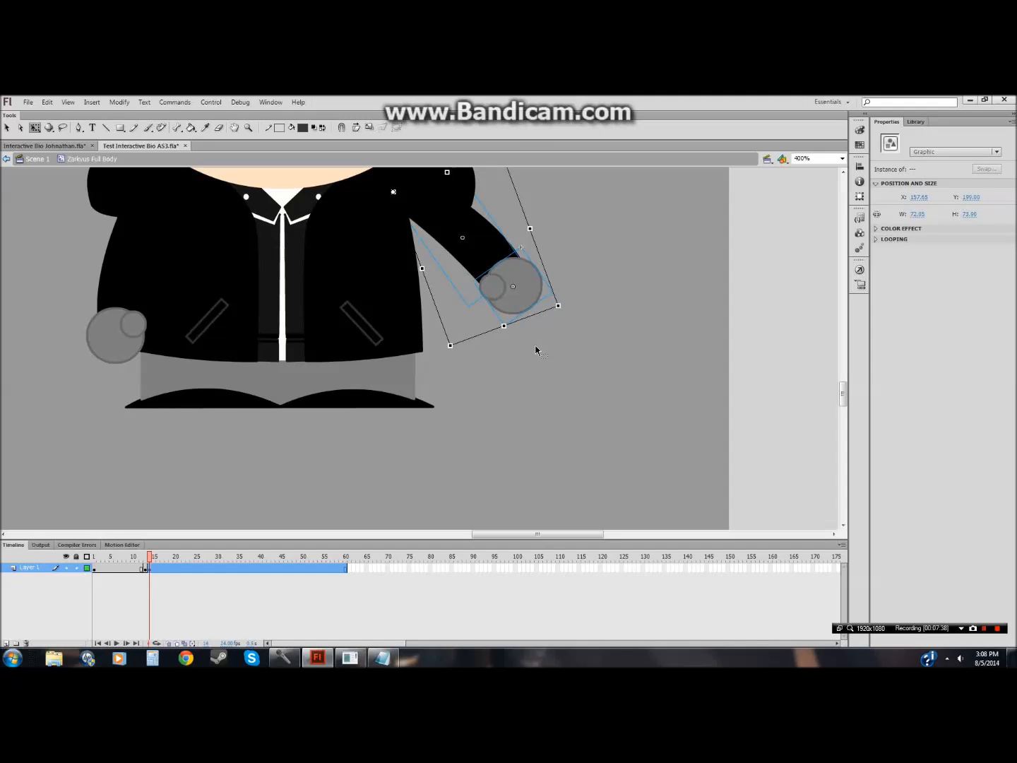
Step: Leave and re-enter the Zarkvus Full Body symbol, then select frame 15 on its timeline
{"action": "double_click", "coordinate": [524, 381]}
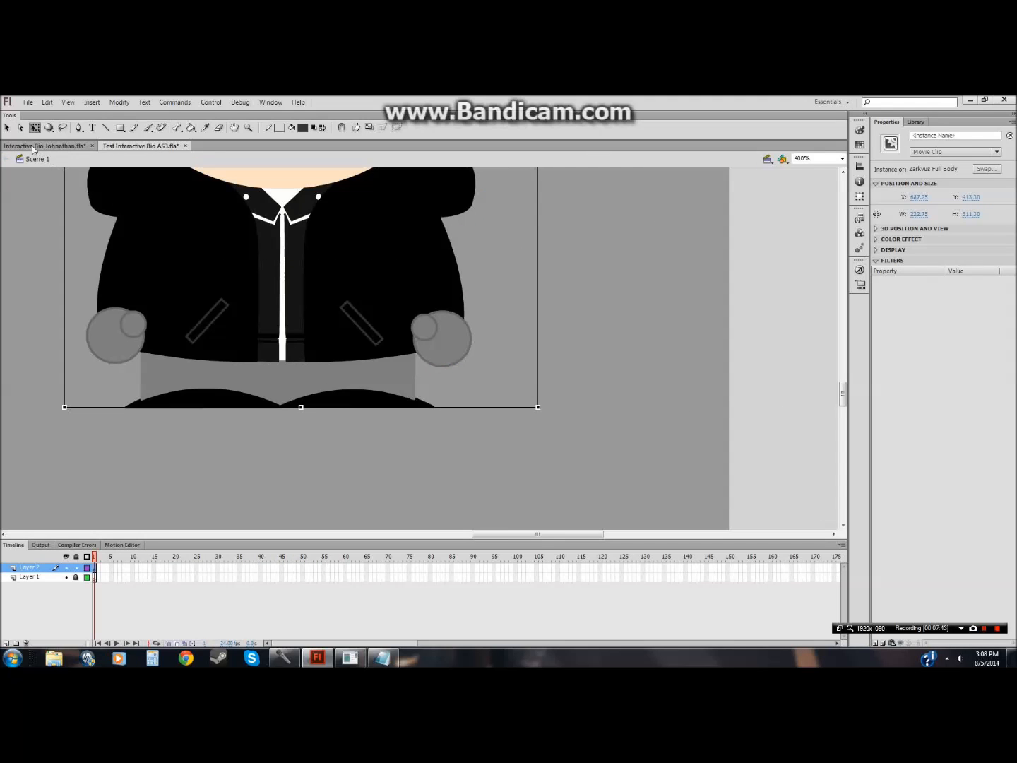
{"action": "left_click", "coordinate": [5, 126]}
{"action": "double_click", "coordinate": [378, 316]}
{"action": "double_click", "coordinate": [532, 461]}
{"action": "double_click", "coordinate": [376, 321]}
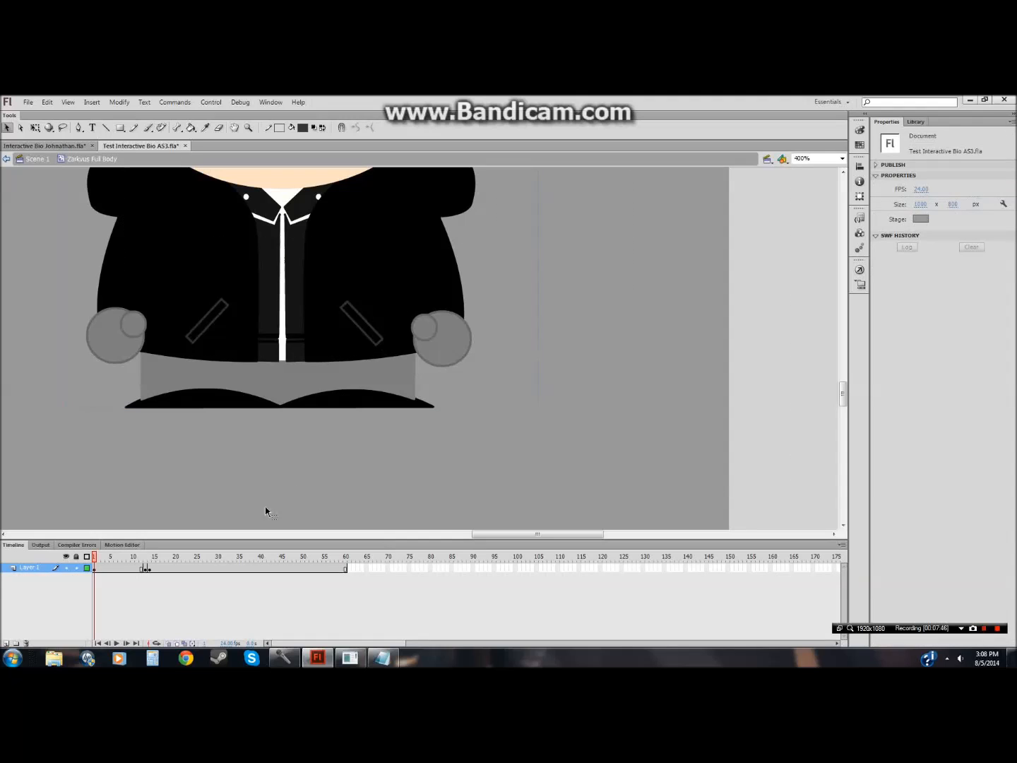
{"action": "left_click", "coordinate": [147, 568]}
{"action": "left_click", "coordinate": [147, 569]}
{"action": "left_click", "coordinate": [154, 570]}
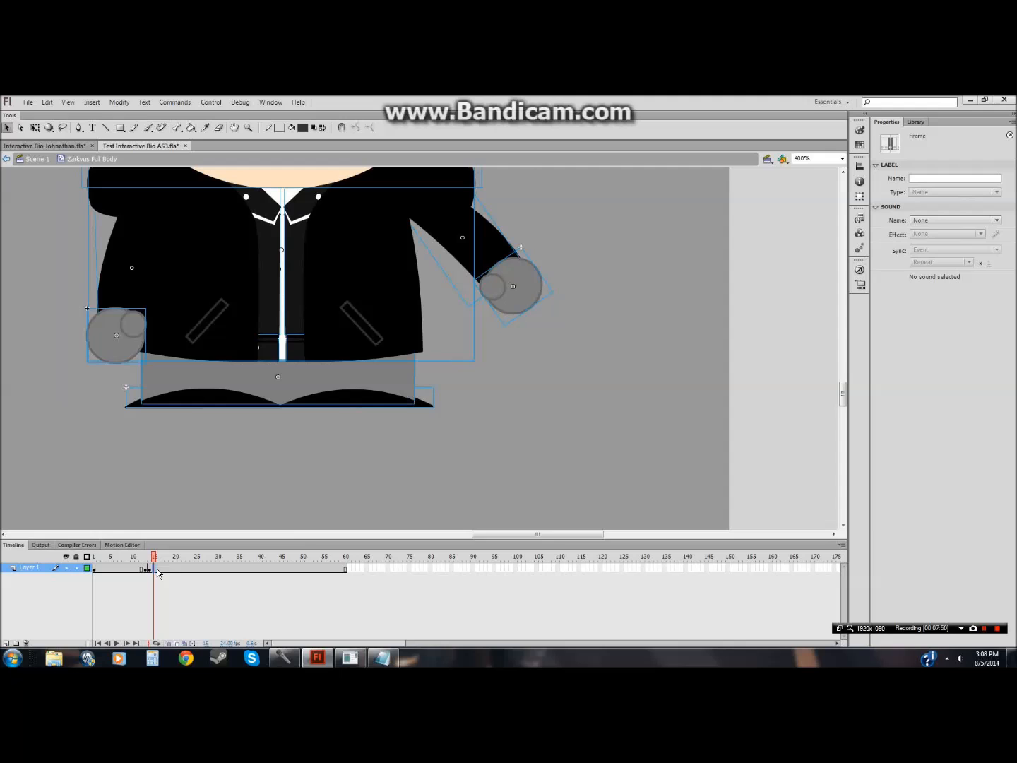
Step: Insert a keyframe at frame 15 and rotate the arm higher with Free Transform
{"action": "right_click", "coordinate": [156, 569]}
{"action": "left_click", "coordinate": [207, 358]}
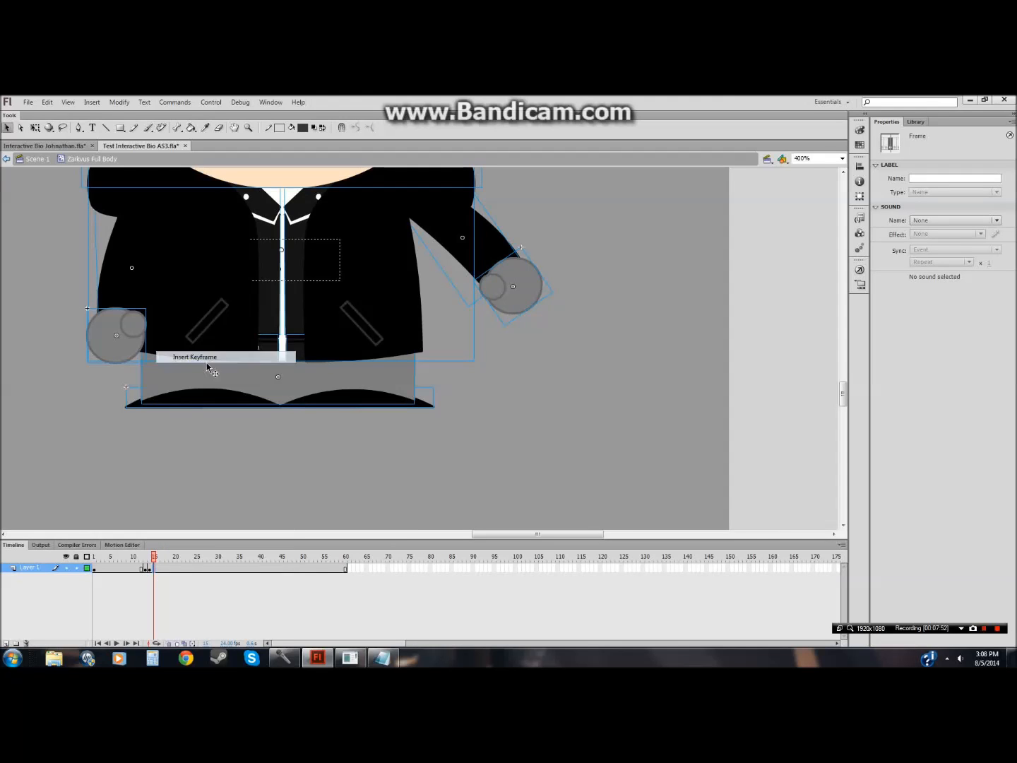
{"action": "double_click", "coordinate": [212, 350]}
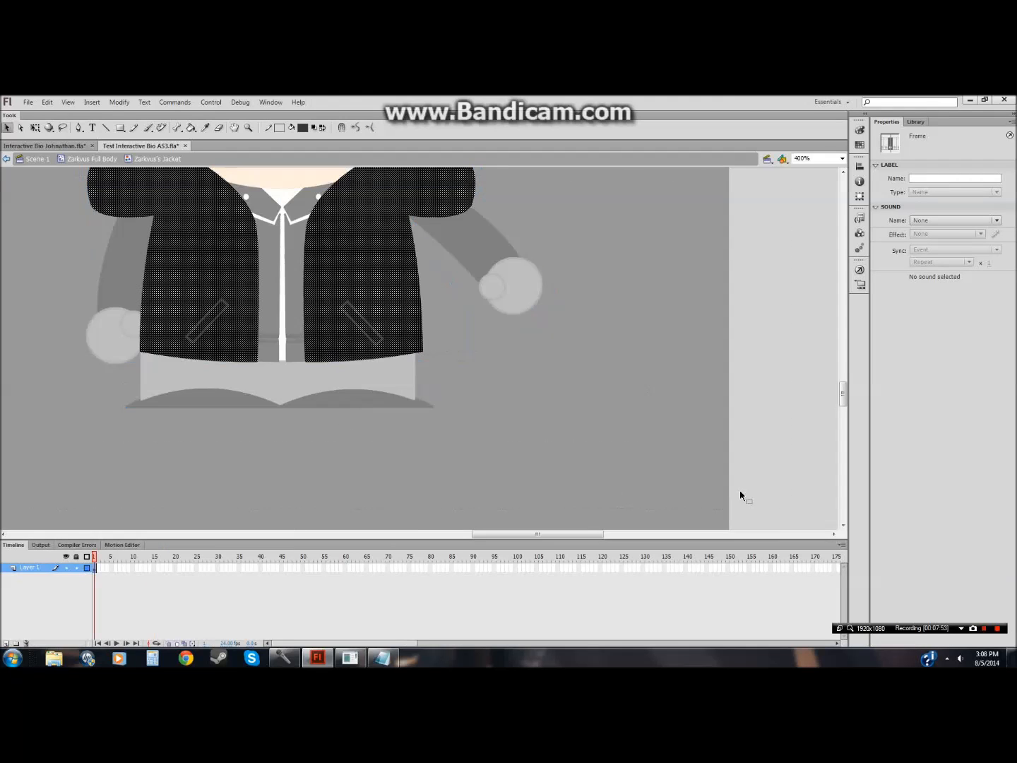
{"action": "left_click", "coordinate": [88, 160]}
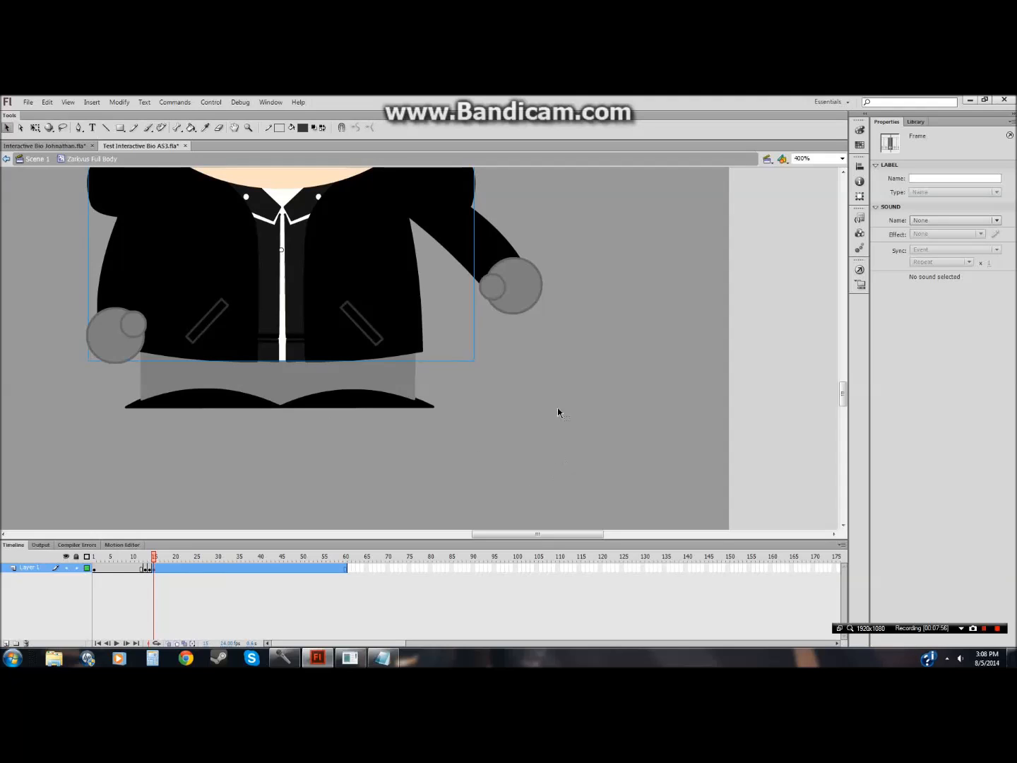
{"action": "left_click", "coordinate": [510, 292]}
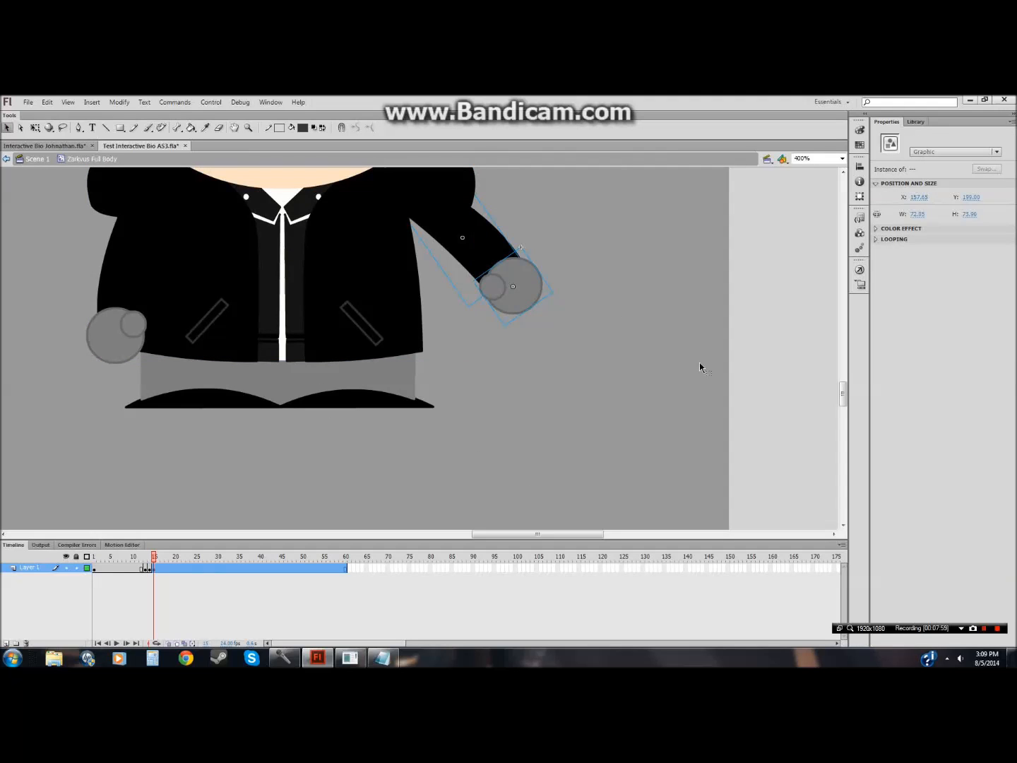
{"action": "left_click", "coordinate": [35, 129]}
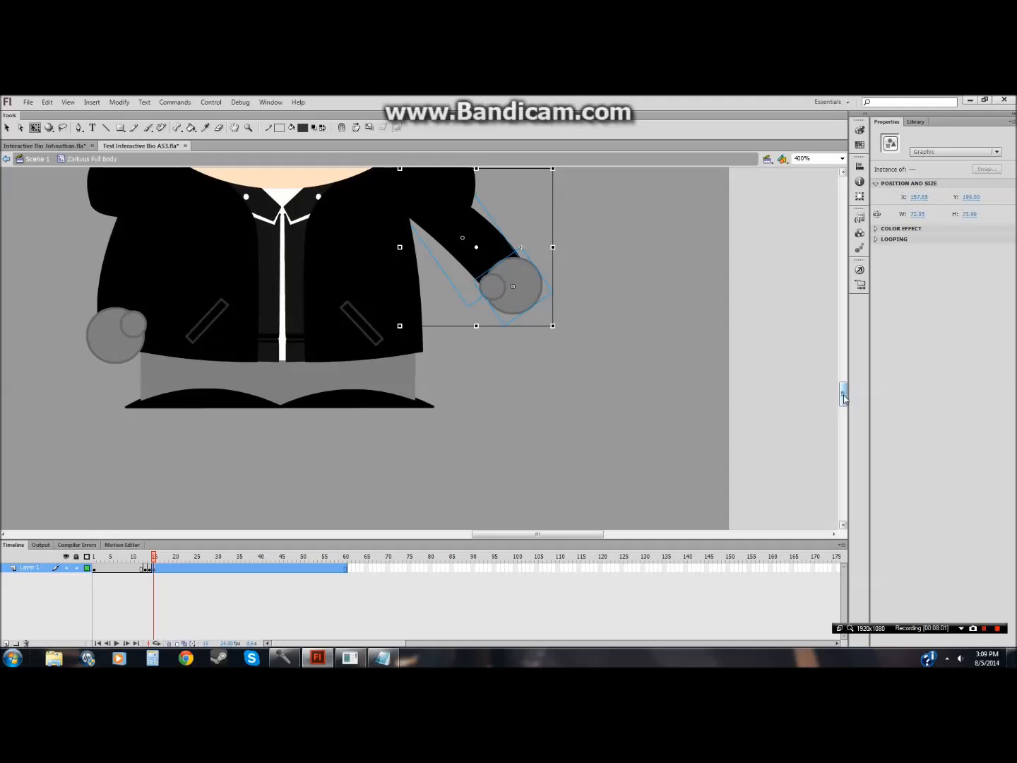
{"action": "scroll", "coordinate": [791, 407], "scroll_direction": "up", "scroll_amount": 4}
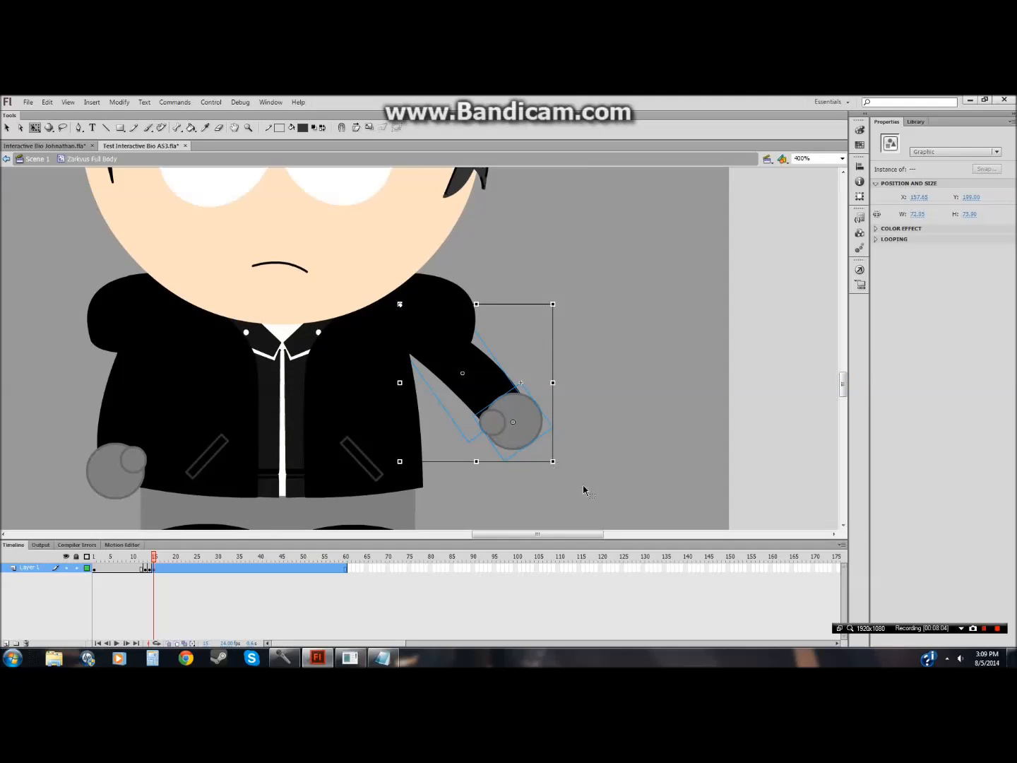
{"action": "left_click_drag", "start_coordinate": [557, 467], "coordinate": [603, 409]}
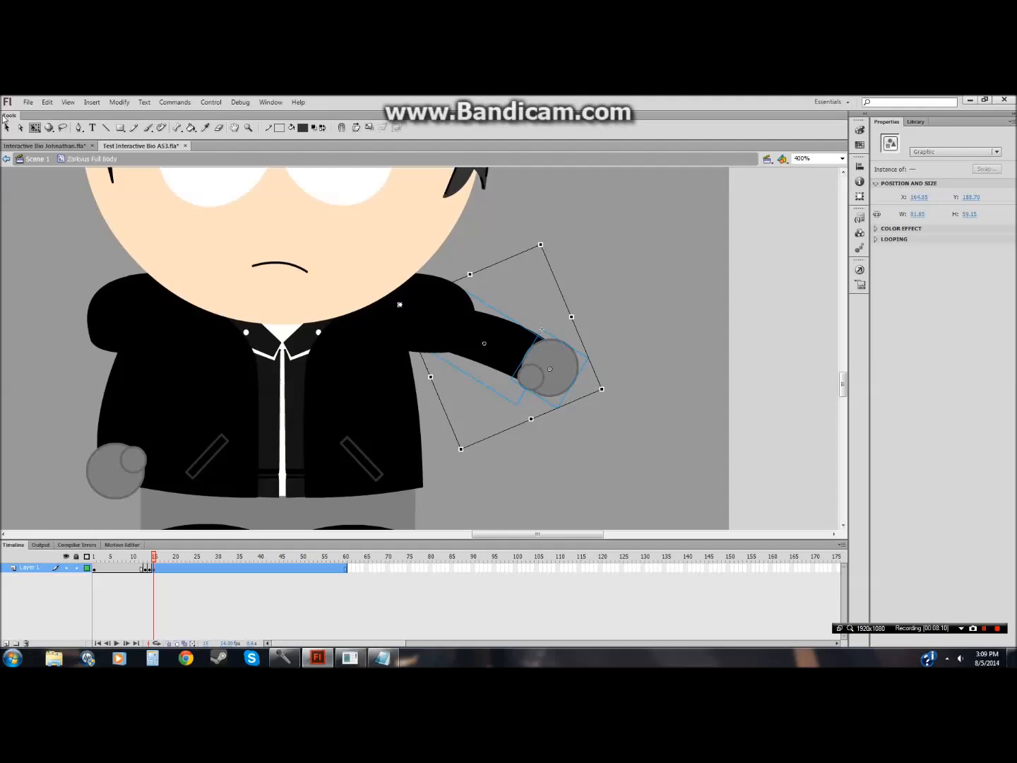
Step: Insert a keyframe at frame 16 and rotate the arm to point straight out horizontally
{"action": "left_click", "coordinate": [7, 128]}
{"action": "left_click", "coordinate": [157, 569]}
{"action": "right_click", "coordinate": [157, 568]}
{"action": "left_click", "coordinate": [226, 359]}
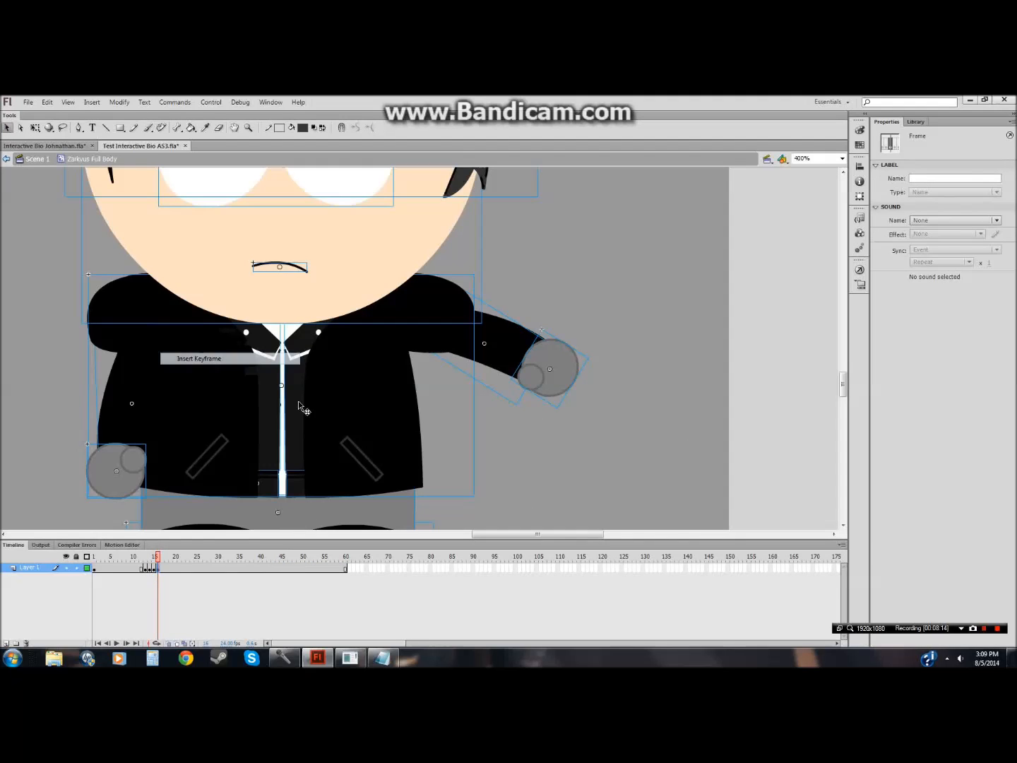
{"action": "left_click", "coordinate": [623, 302]}
{"action": "left_click_drag", "start_coordinate": [612, 305], "coordinate": [504, 425]}
{"action": "left_click", "coordinate": [35, 127]}
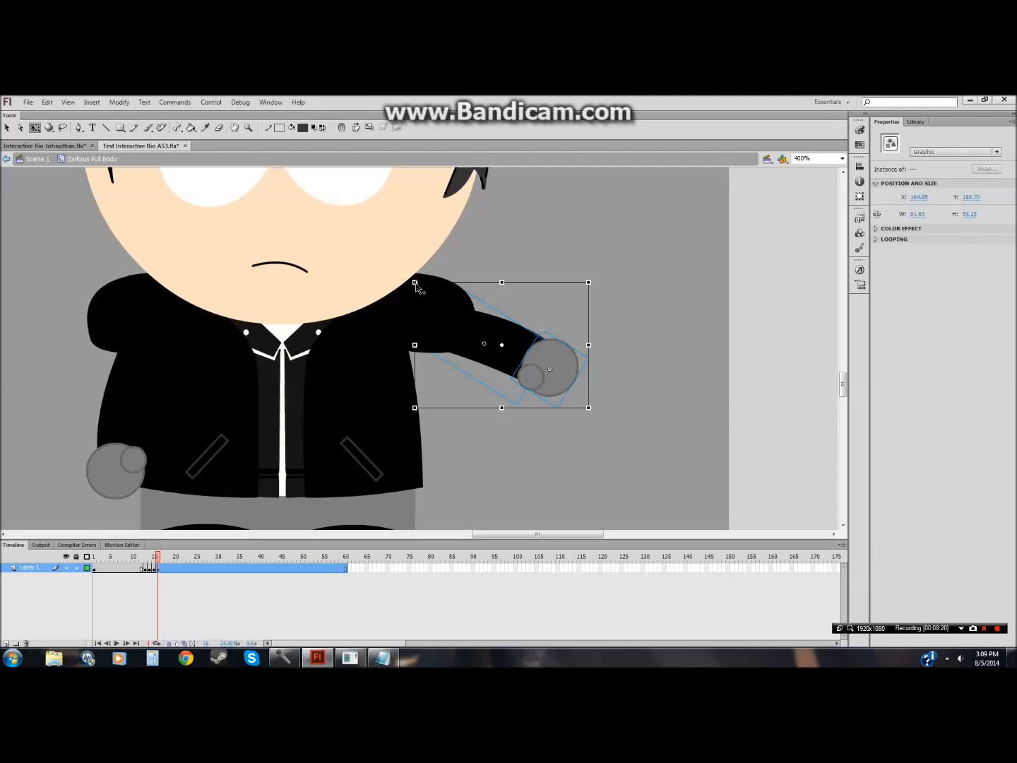
{"action": "left_click_drag", "start_coordinate": [597, 411], "coordinate": [614, 315]}
{"action": "left_click", "coordinate": [615, 319]}
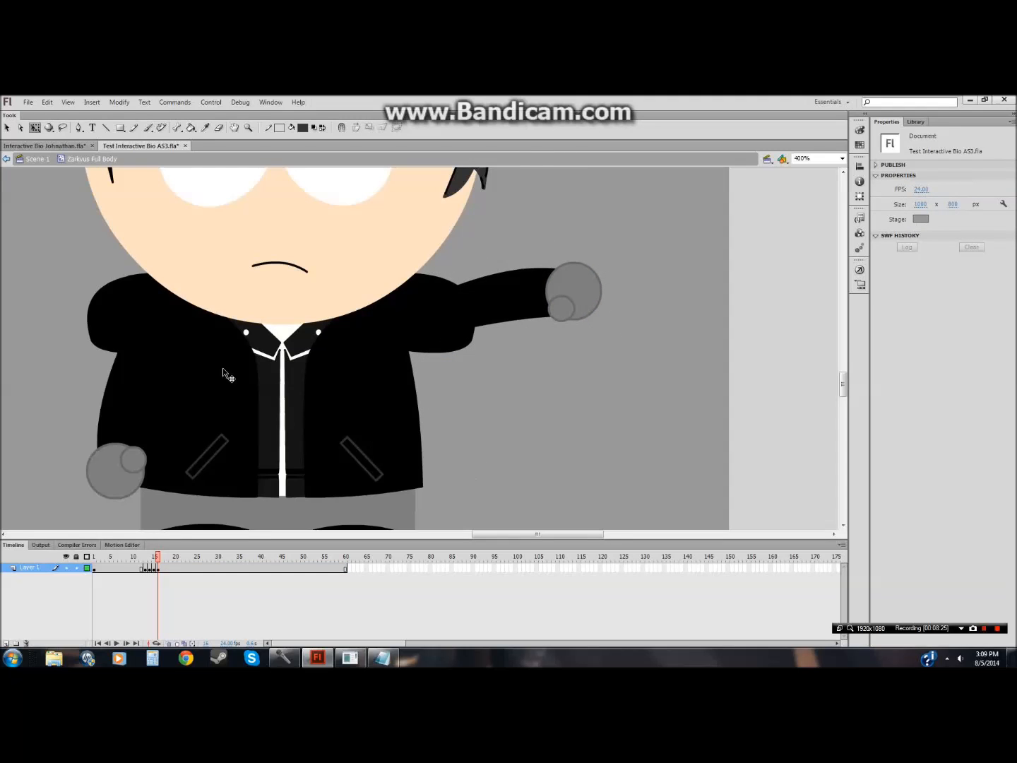
{"action": "left_click", "coordinate": [8, 128]}
{"action": "left_click_drag", "start_coordinate": [847, 395], "coordinate": [845, 381]}
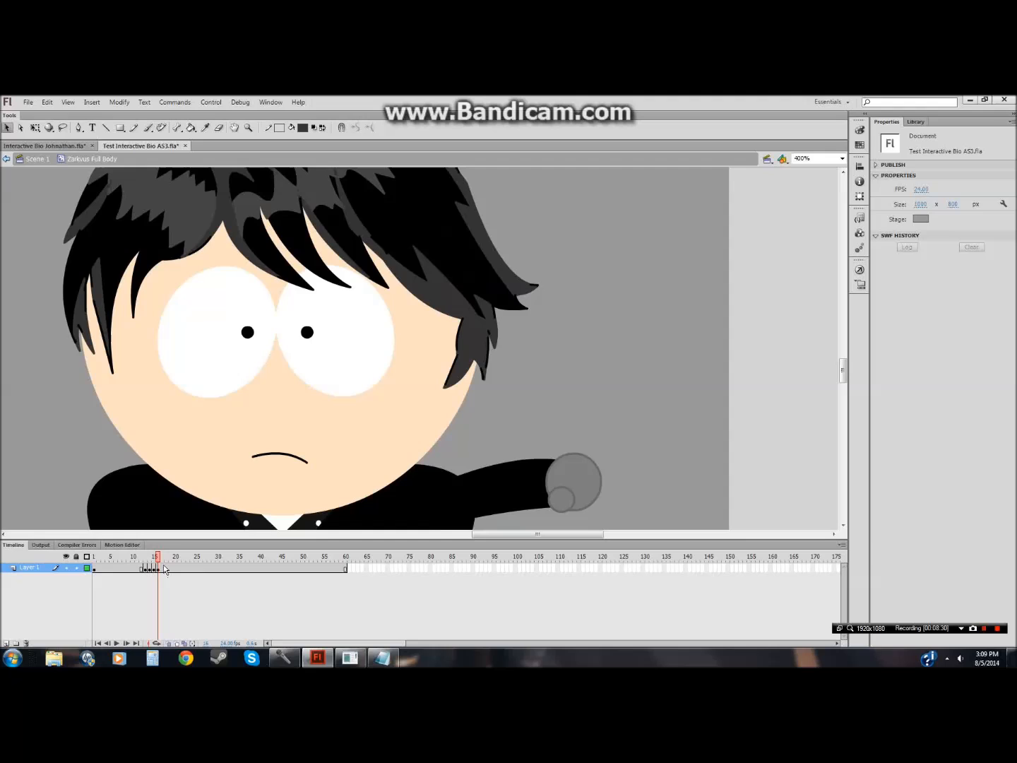
Step: Play back the animation and scrub through the arm keyframes to review the motion
{"action": "left_click", "coordinate": [95, 569]}
{"action": "left_click", "coordinate": [117, 643]}
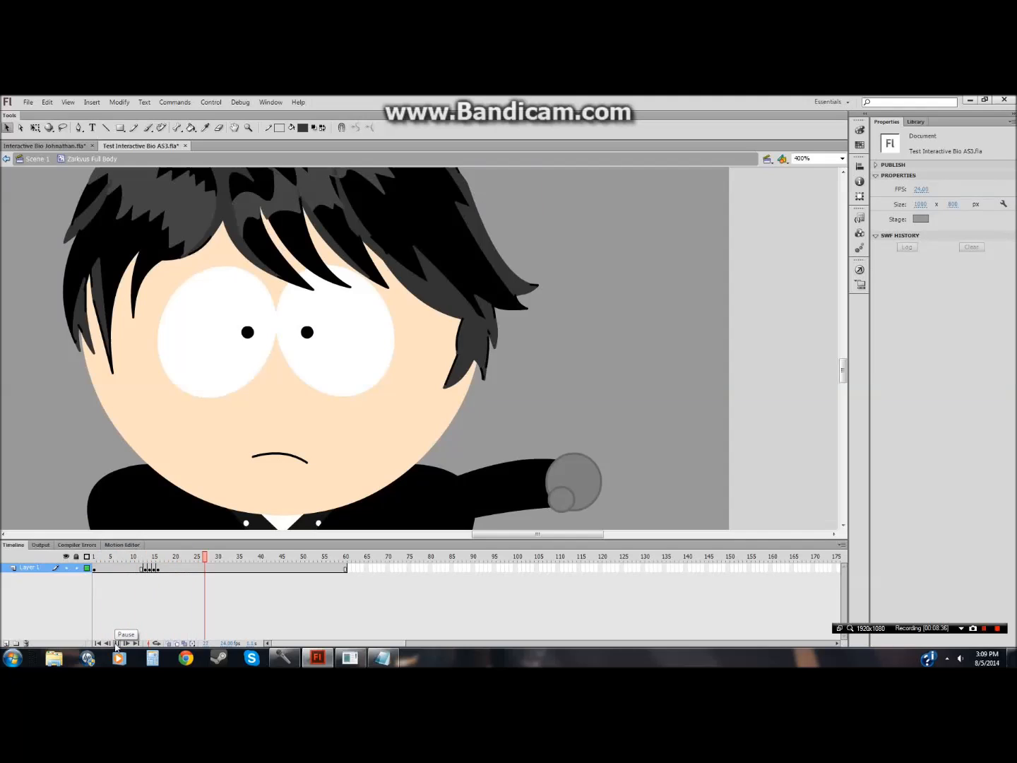
{"action": "left_click", "coordinate": [117, 643]}
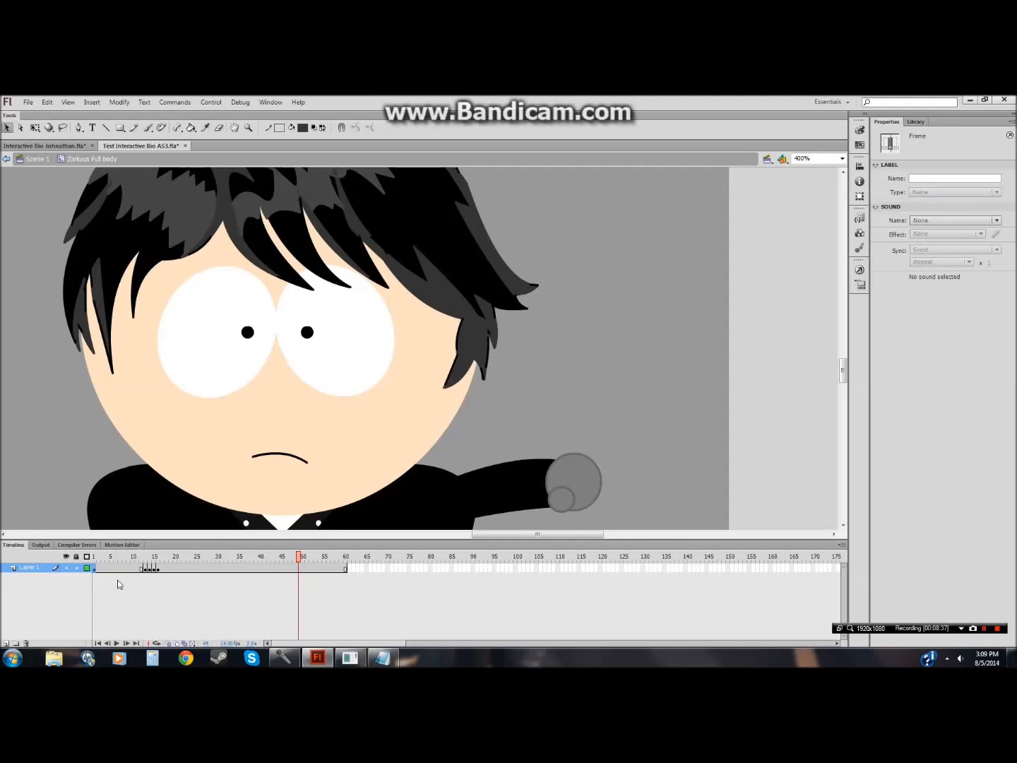
{"action": "left_click", "coordinate": [154, 573]}
{"action": "scroll", "coordinate": [794, 404], "scroll_direction": "down", "scroll_amount": 5}
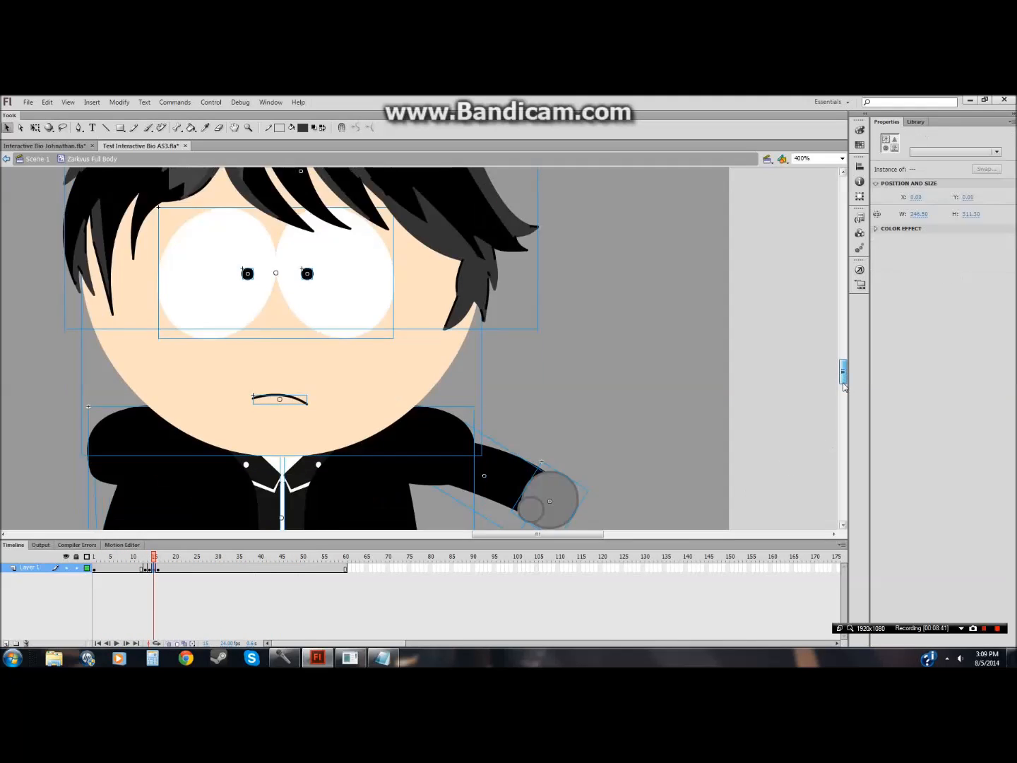
{"action": "left_click", "coordinate": [137, 574]}
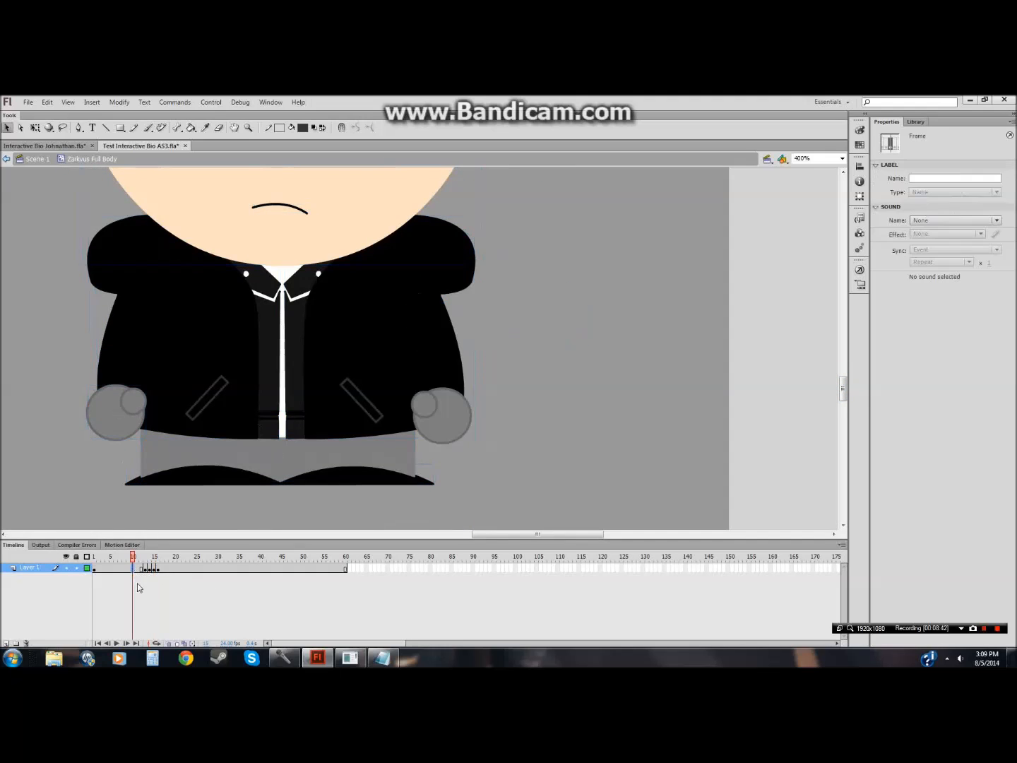
{"action": "left_click", "coordinate": [117, 643]}
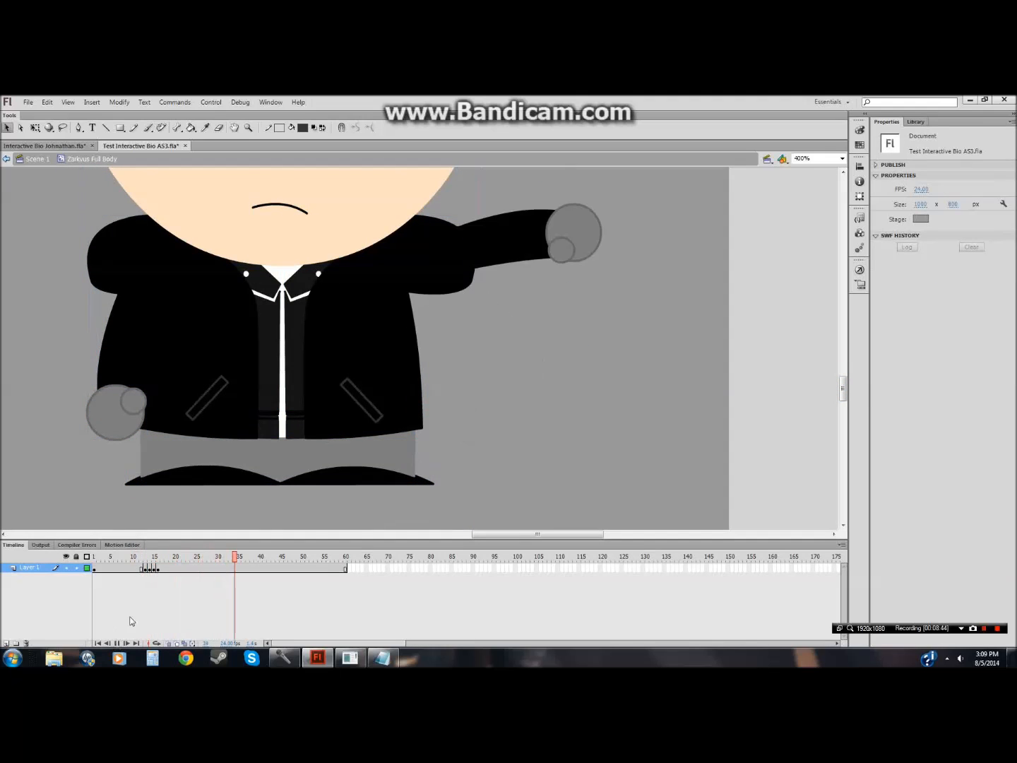
Step: Rotate the arm downward at frame 16 with Free Transform
{"action": "left_click_drag", "start_coordinate": [156, 572], "coordinate": [160, 573]}
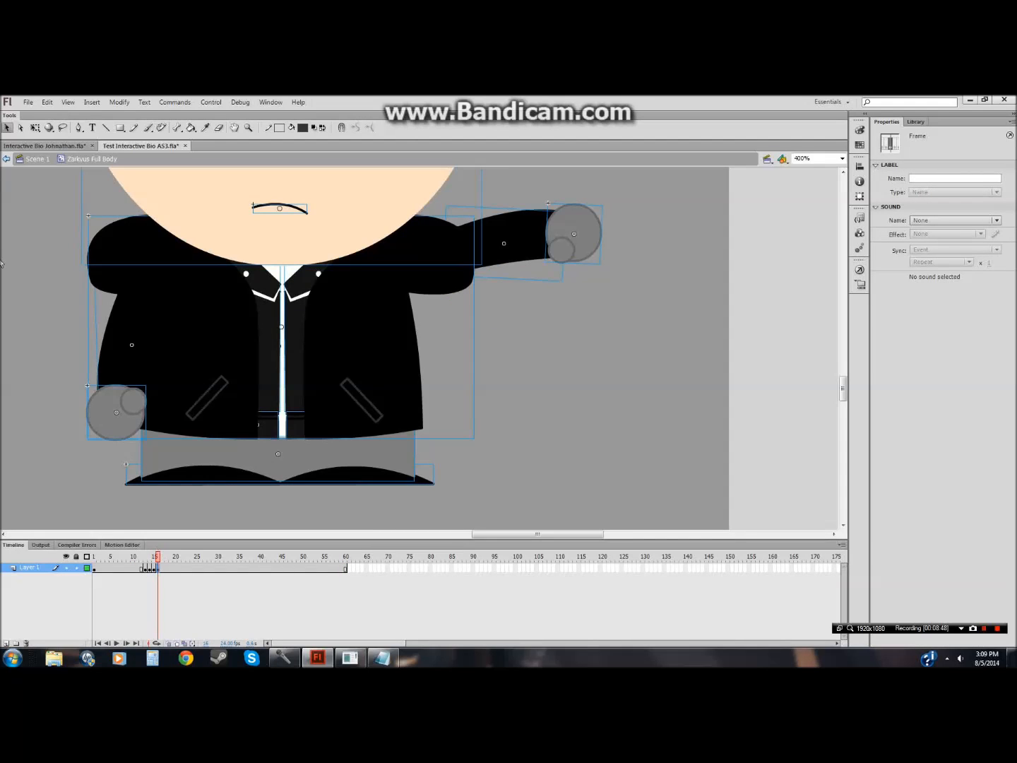
{"action": "left_click", "coordinate": [640, 252]}
{"action": "left_click_drag", "start_coordinate": [657, 218], "coordinate": [518, 263]}
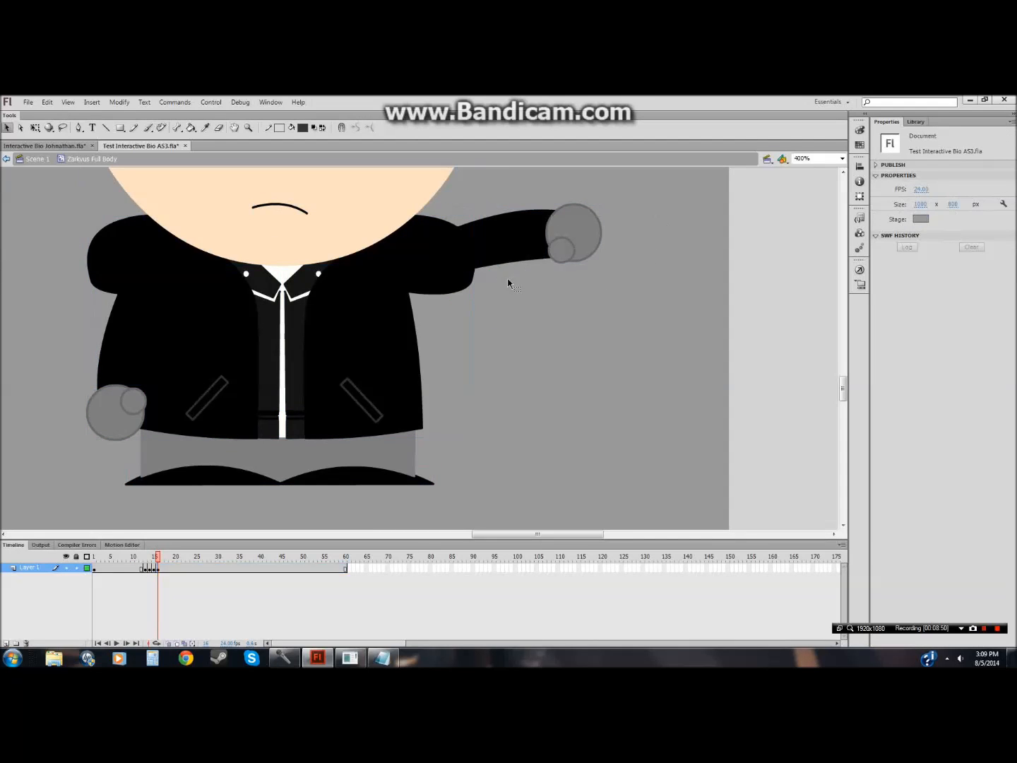
{"action": "left_click_drag", "start_coordinate": [516, 190], "coordinate": [636, 325]}
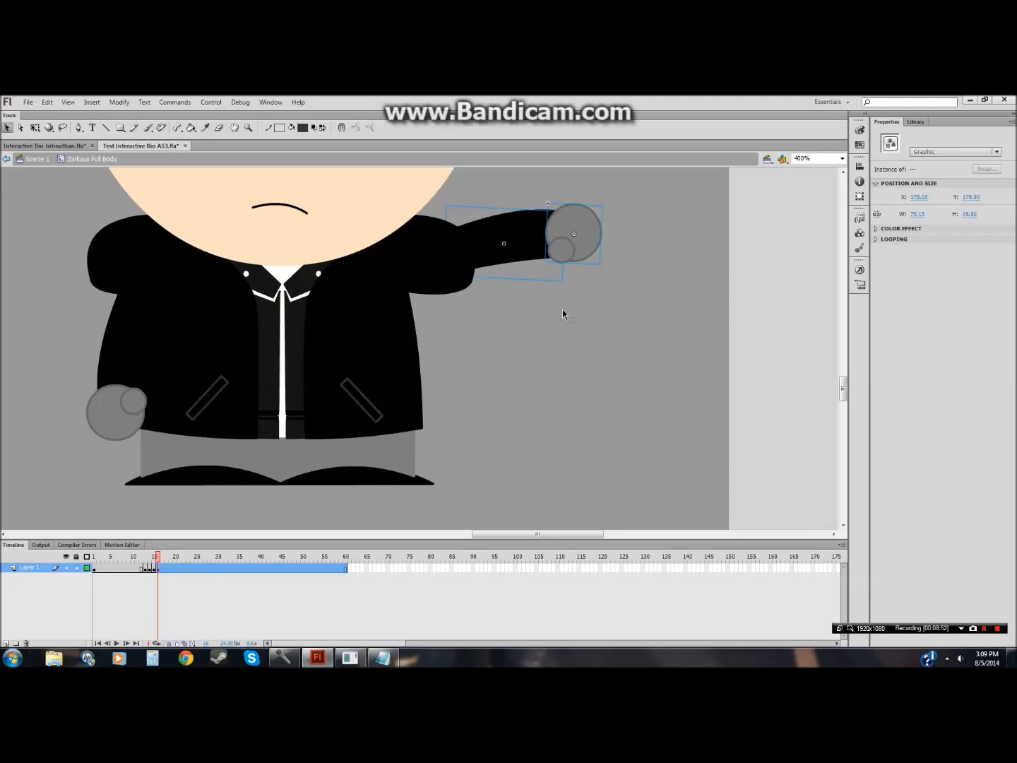
{"action": "left_click", "coordinate": [35, 128]}
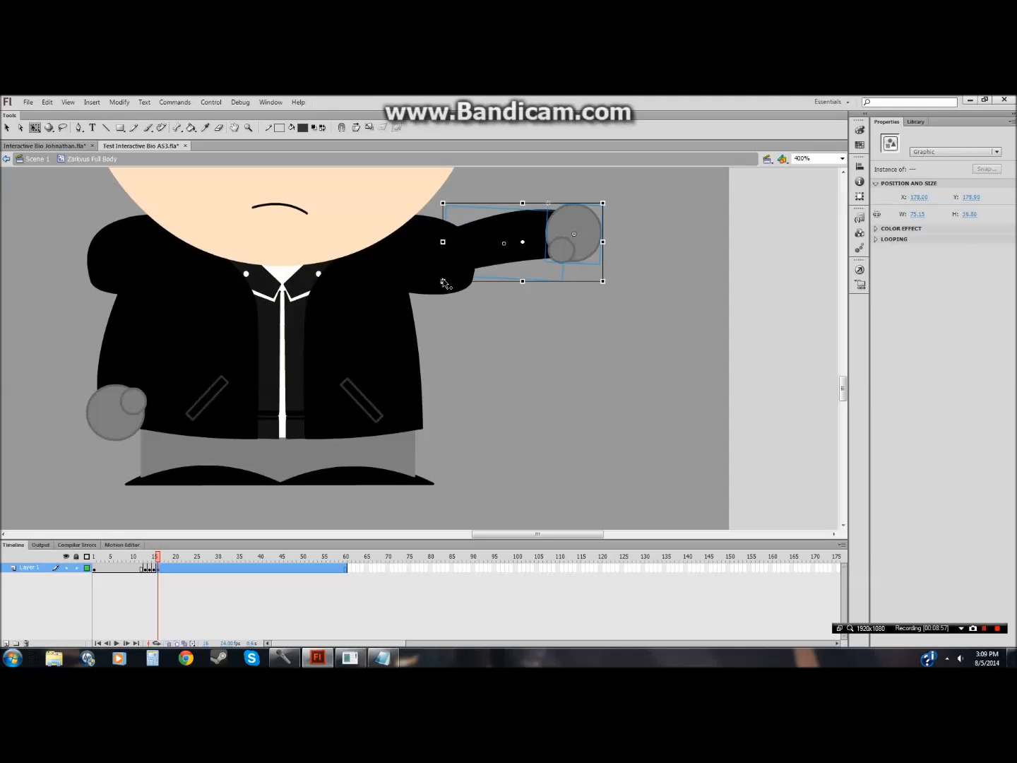
{"action": "left_click_drag", "start_coordinate": [609, 287], "coordinate": [587, 357]}
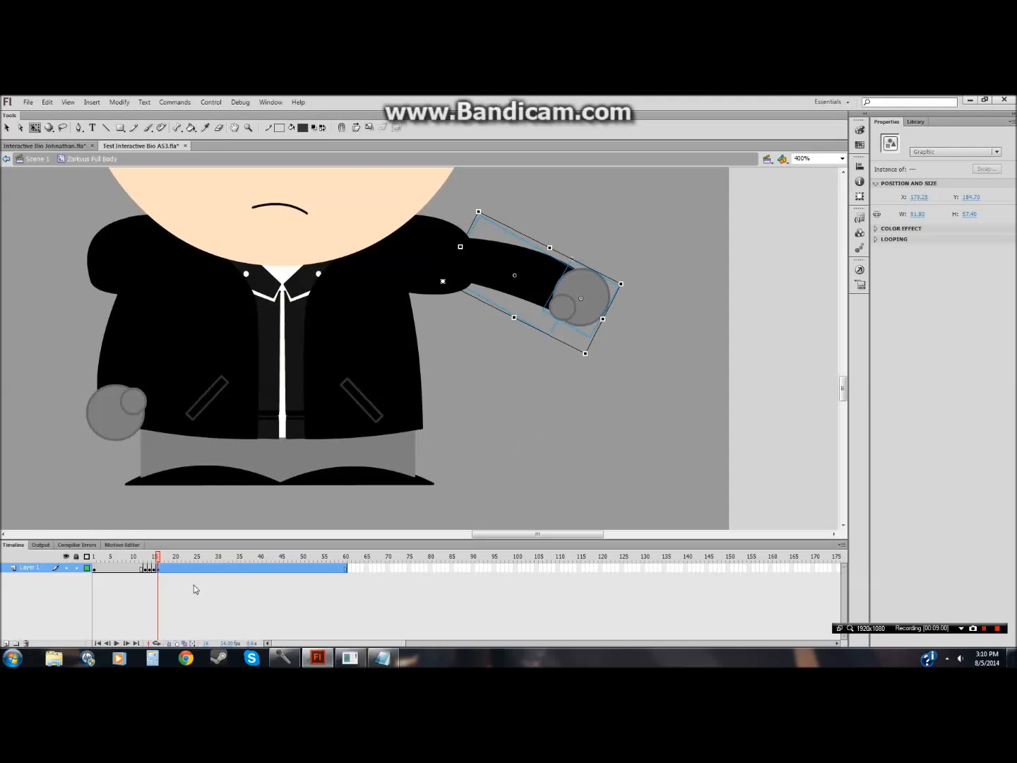
Step: Insert a keyframe at frame 17 and rotate the arm back up to horizontal
{"action": "left_click_drag", "start_coordinate": [149, 572], "coordinate": [162, 570]}
{"action": "right_click", "coordinate": [163, 570]}
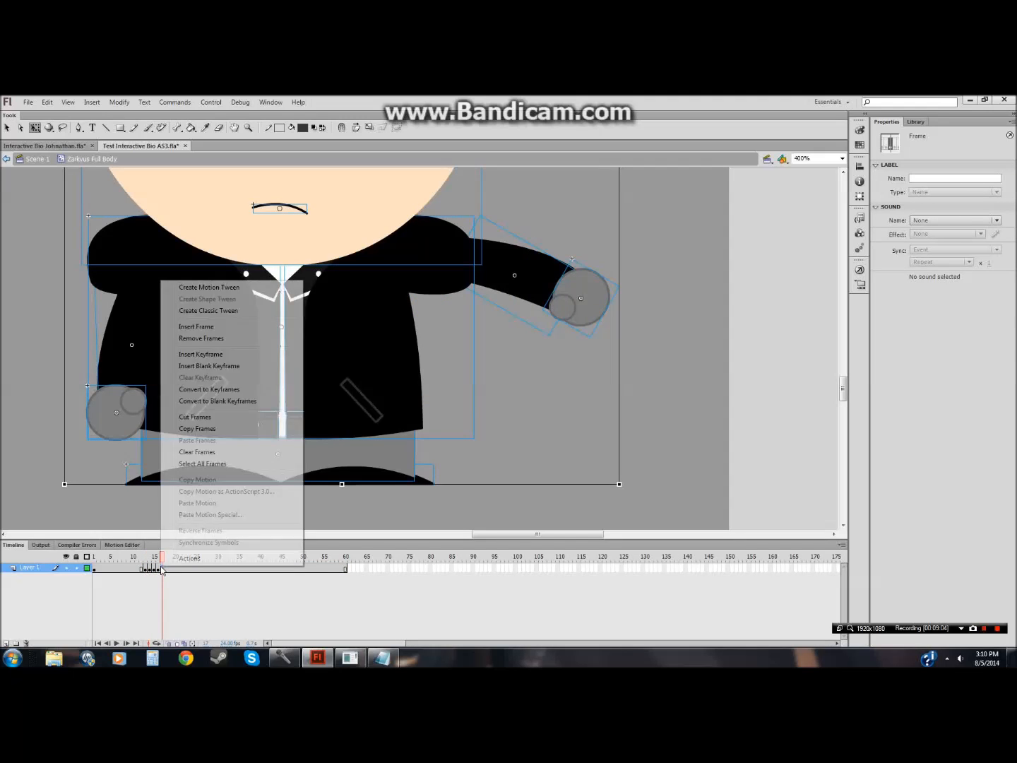
{"action": "left_click", "coordinate": [191, 354]}
{"action": "left_click", "coordinate": [654, 364]}
{"action": "left_click_drag", "start_coordinate": [665, 264], "coordinate": [509, 346]}
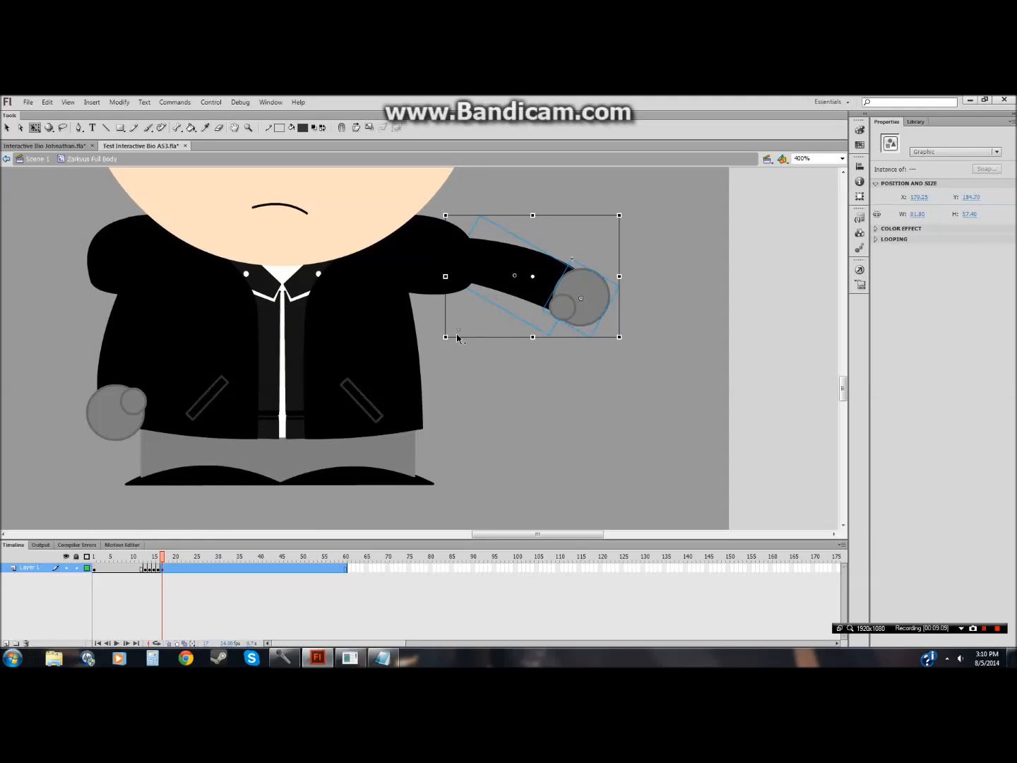
{"action": "left_click_drag", "start_coordinate": [620, 339], "coordinate": [607, 259]}
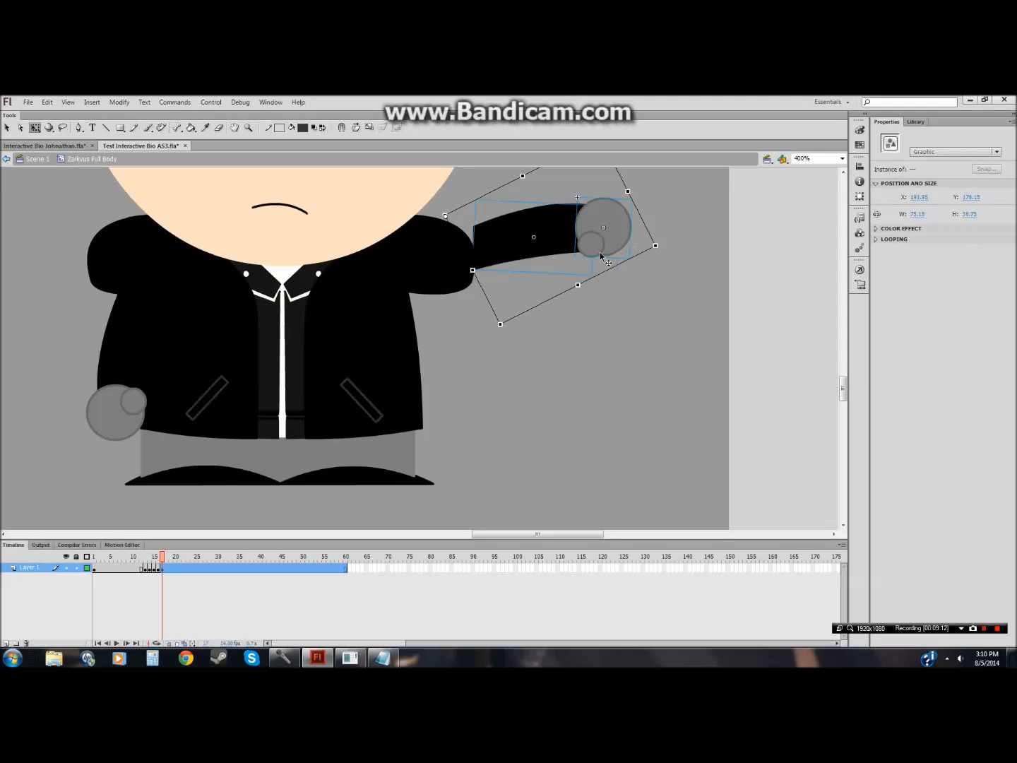
{"action": "left_click", "coordinate": [8, 131]}
{"action": "left_click_drag", "start_coordinate": [568, 238], "coordinate": [536, 238]}
{"action": "left_click", "coordinate": [587, 340]}
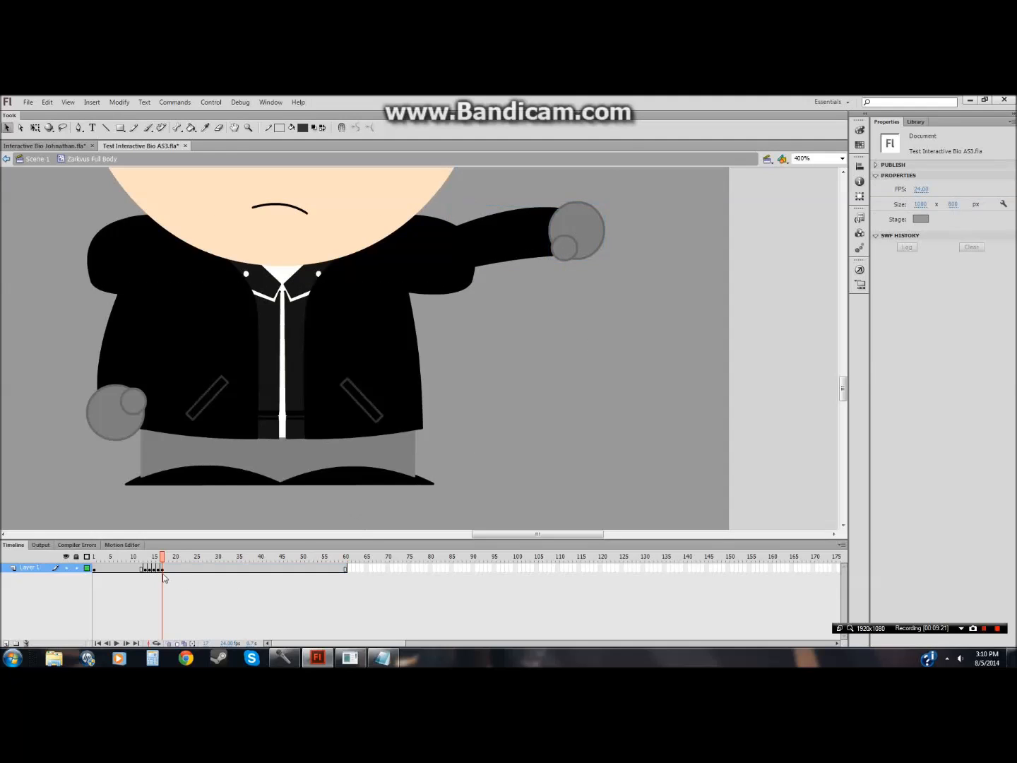
Step: Toggle outline view on and off and play the animation from frame 1
{"action": "left_click_drag", "start_coordinate": [162, 560], "coordinate": [86, 571]}
{"action": "left_click", "coordinate": [87, 567]}
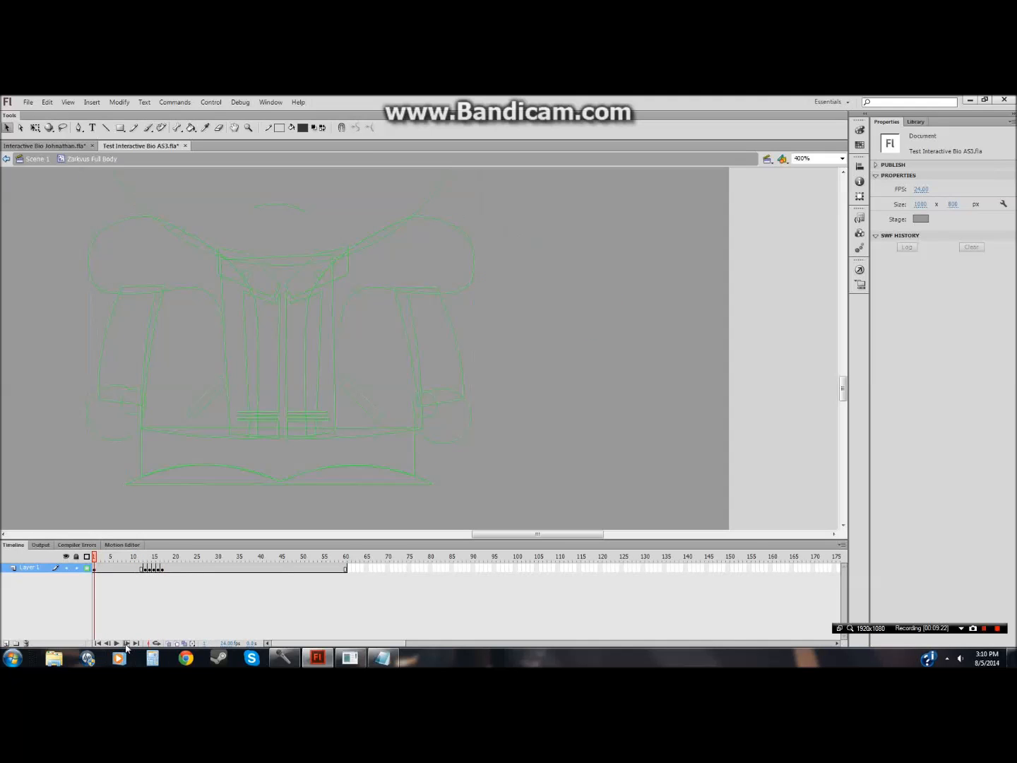
{"action": "left_click", "coordinate": [88, 569]}
{"action": "left_click", "coordinate": [116, 643]}
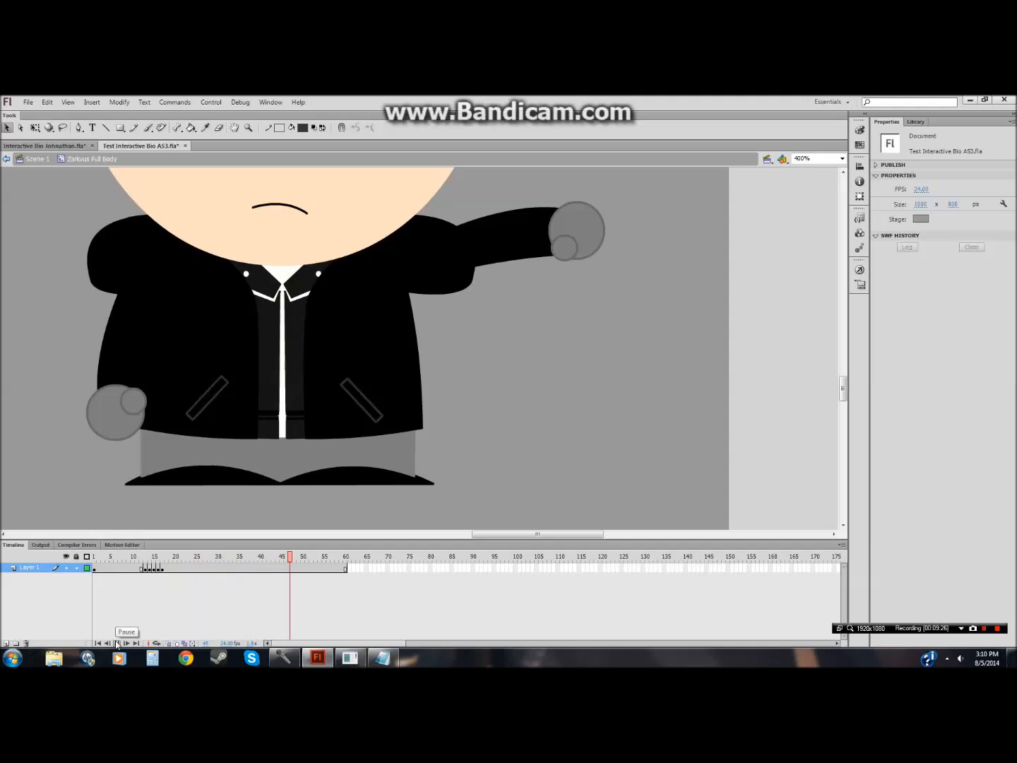
Step: Drag the later arm keyframes further along the timeline and play the animation back
{"action": "mouse_move", "coordinate": [341, 569]}
{"action": "left_mouse_down"}
{"action": "mouse_move", "coordinate": [149, 569]}
{"action": "mouse_move", "coordinate": [350, 570]}
{"action": "left_mouse_up"}
{"action": "left_click", "coordinate": [163, 582]}
{"action": "left_click_drag", "start_coordinate": [157, 570], "coordinate": [354, 571]}
{"action": "left_click", "coordinate": [169, 579]}
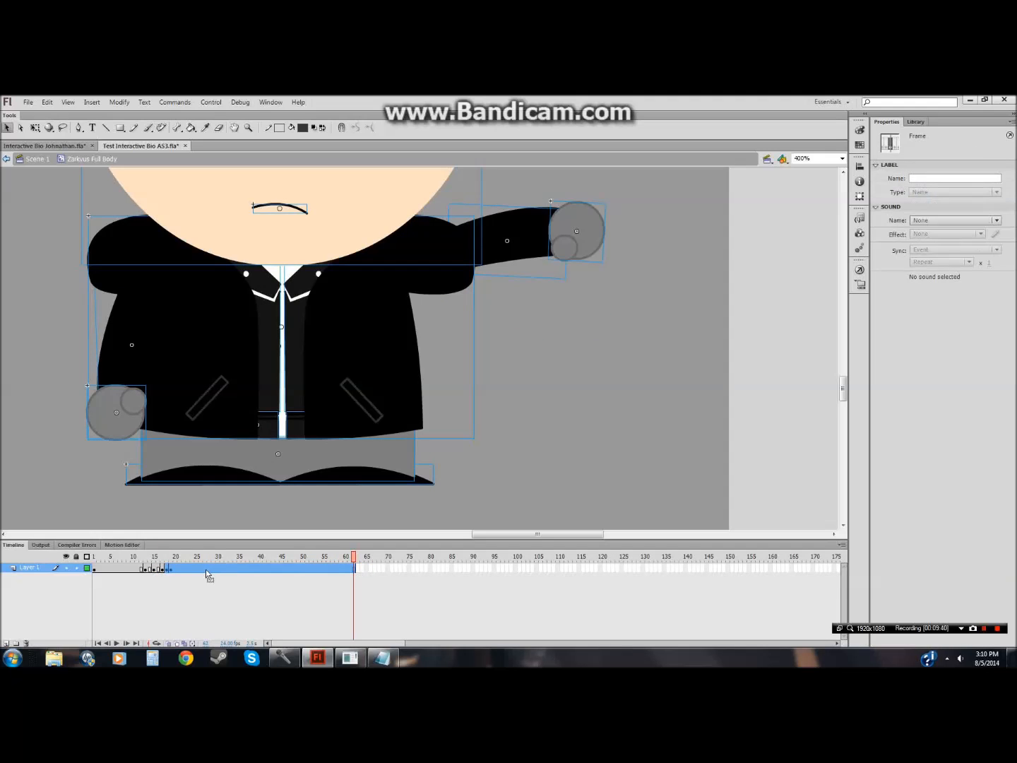
{"action": "left_click", "coordinate": [203, 577]}
{"action": "left_click_drag", "start_coordinate": [175, 571], "coordinate": [357, 570]}
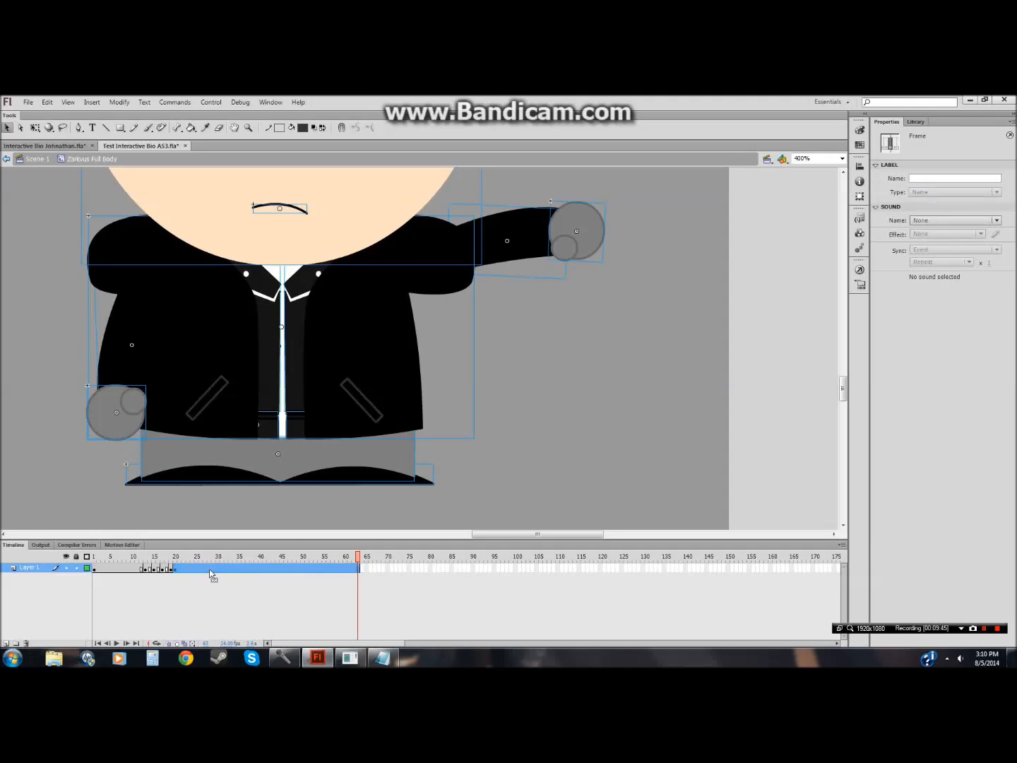
{"action": "left_click", "coordinate": [211, 576]}
{"action": "left_click", "coordinate": [113, 571]}
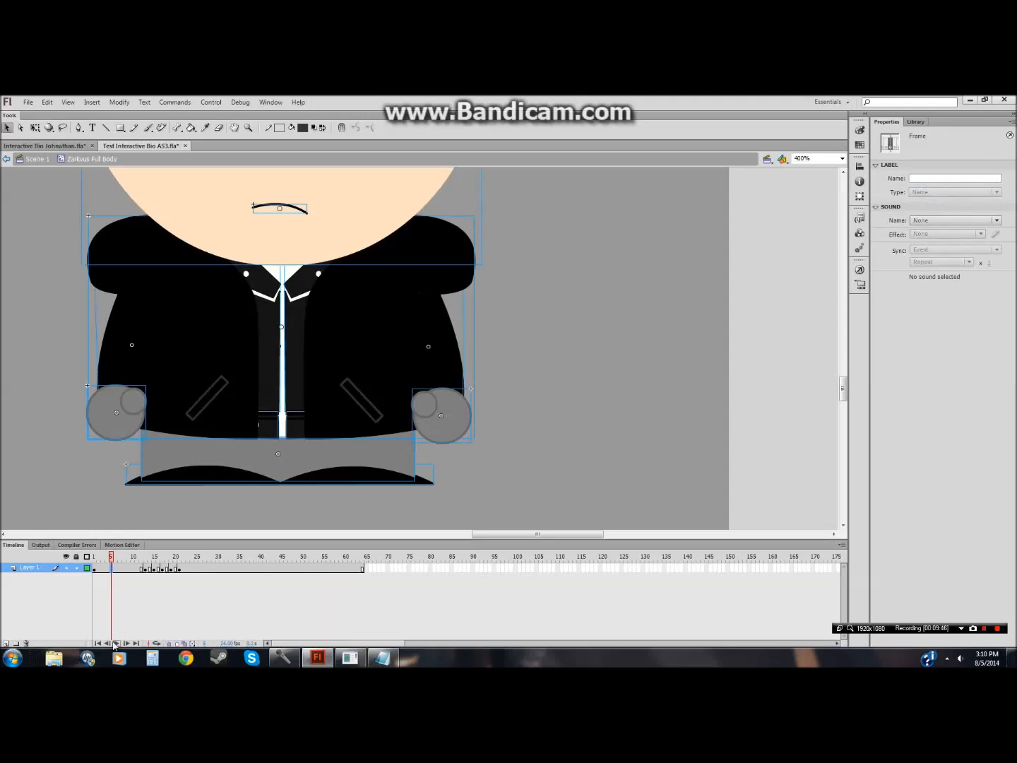
{"action": "left_click", "coordinate": [115, 644]}
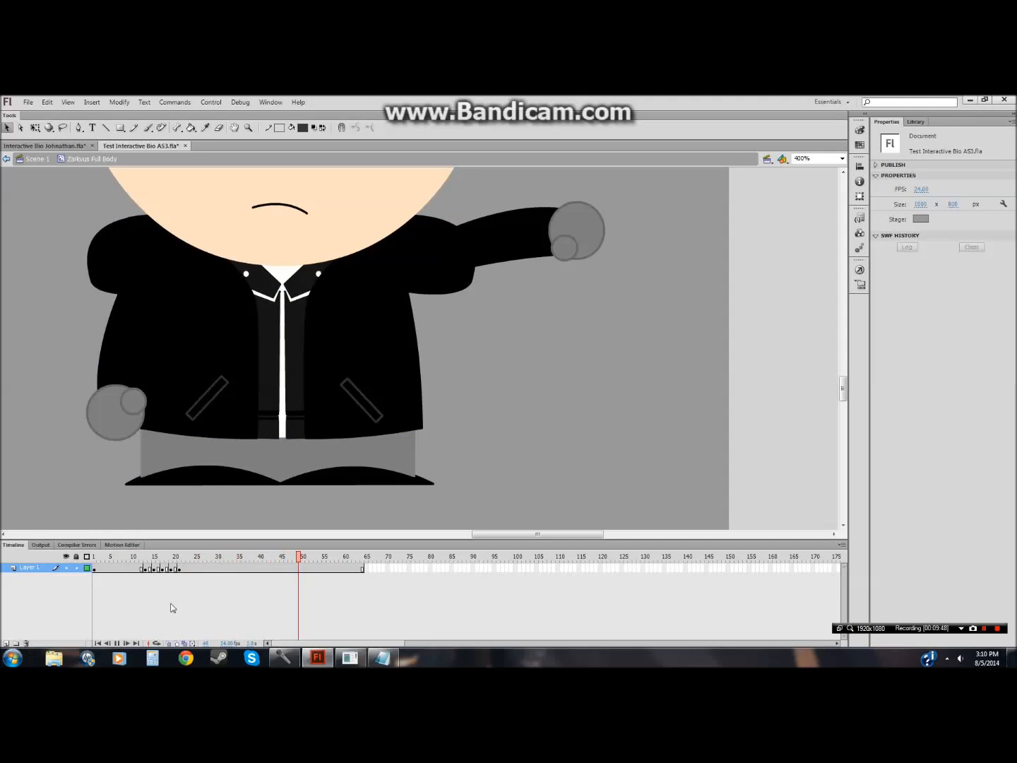
Step: Remove frames 16 and 17 from the arm sequence and replay the animation
{"action": "right_click", "coordinate": [158, 569]}
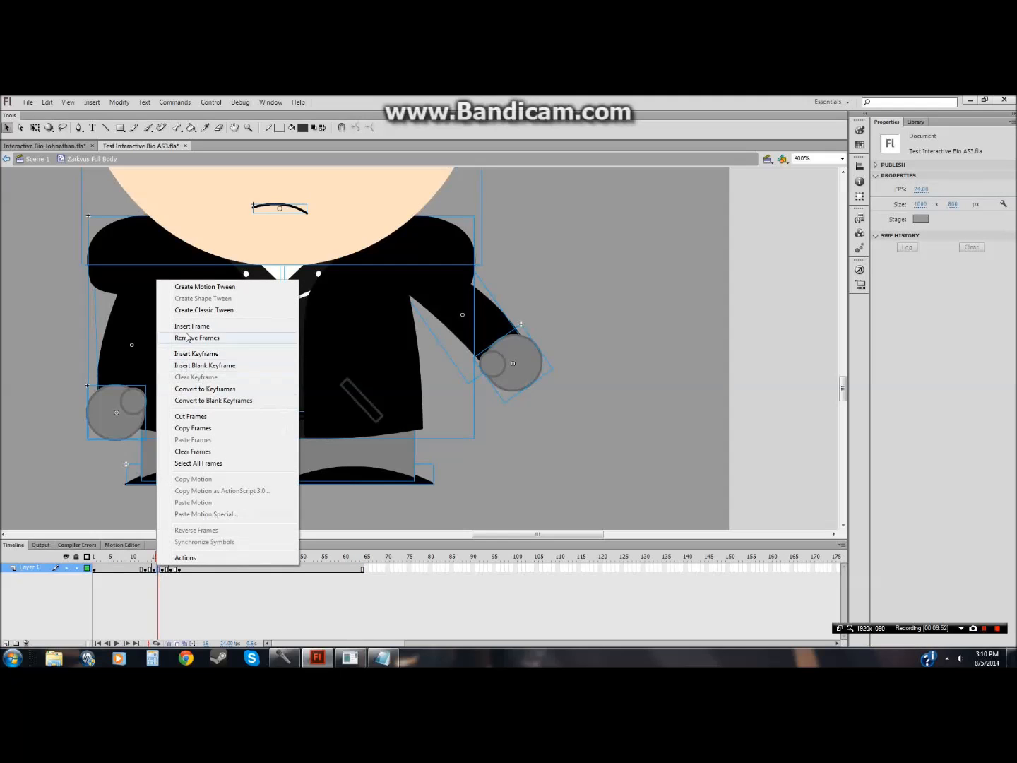
{"action": "left_click", "coordinate": [188, 339]}
{"action": "right_click", "coordinate": [162, 569]}
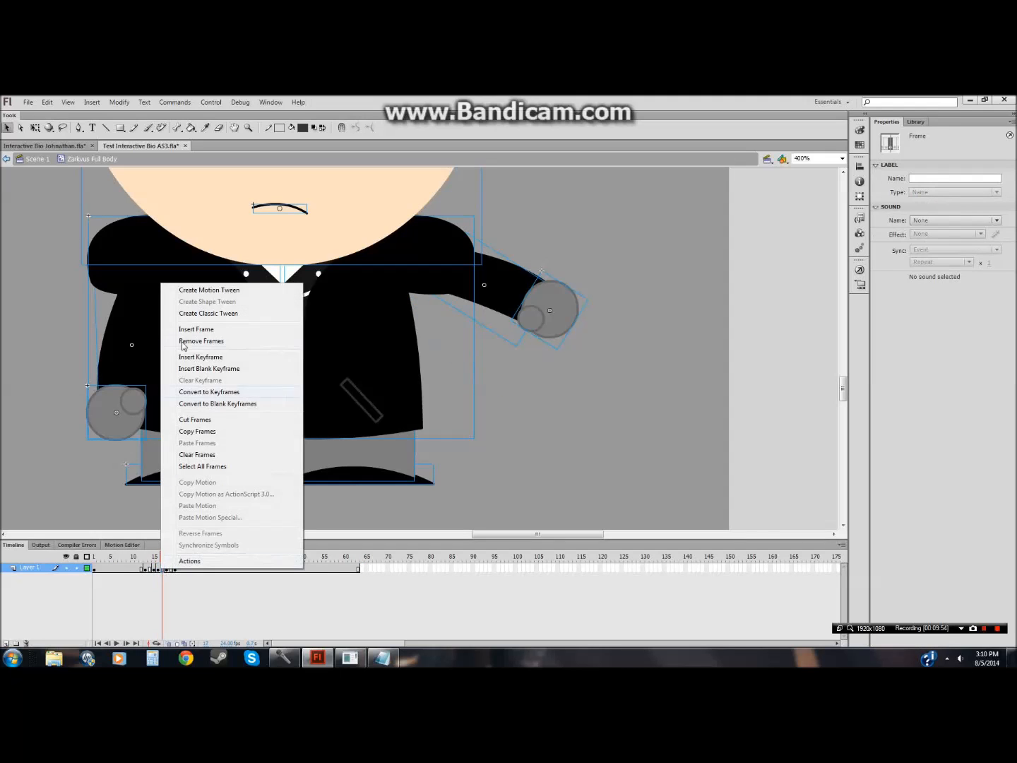
{"action": "left_click", "coordinate": [186, 343]}
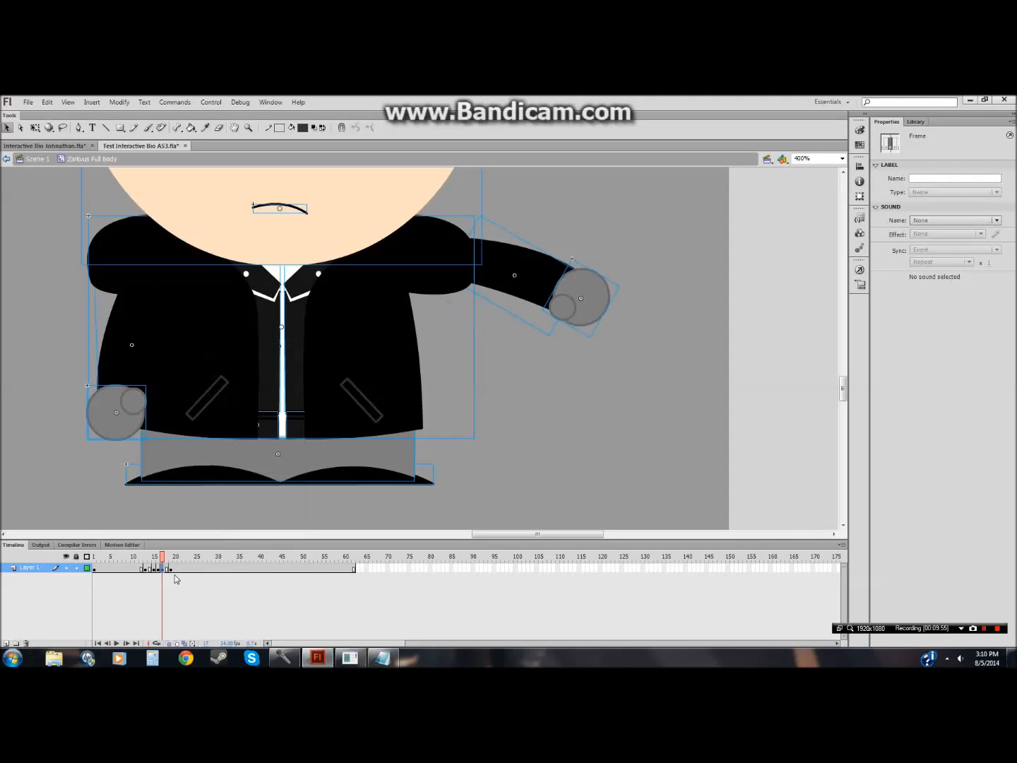
{"action": "left_click", "coordinate": [134, 569]}
{"action": "left_click", "coordinate": [117, 642]}
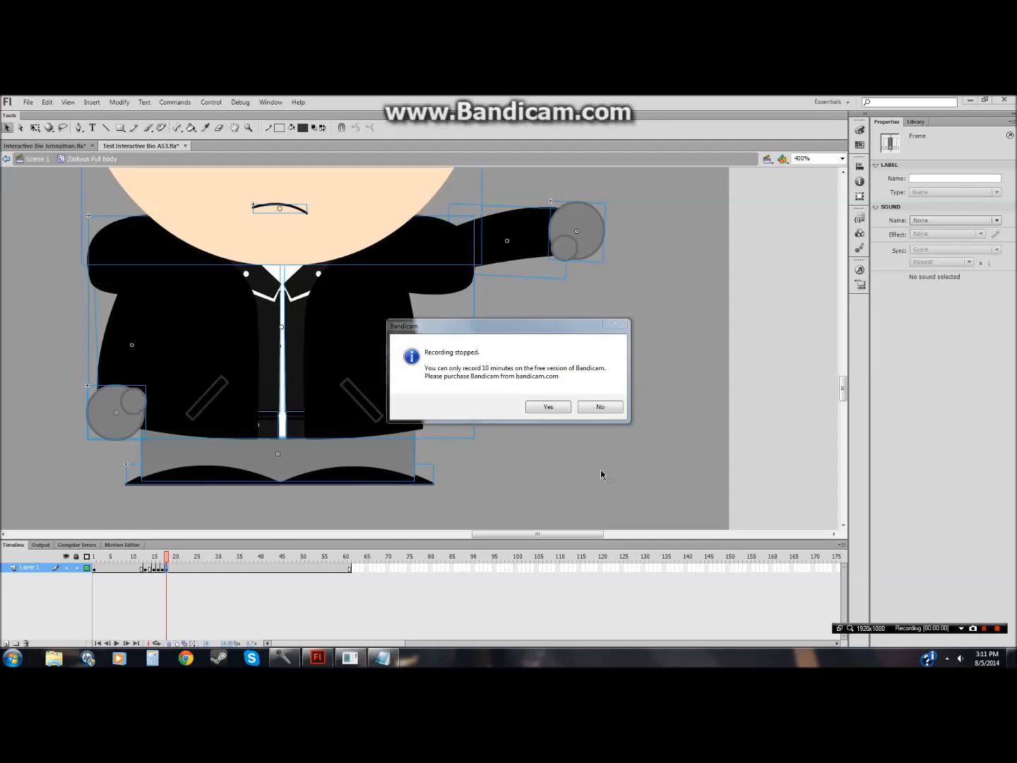
{"action": "left_click", "coordinate": [594, 410]}
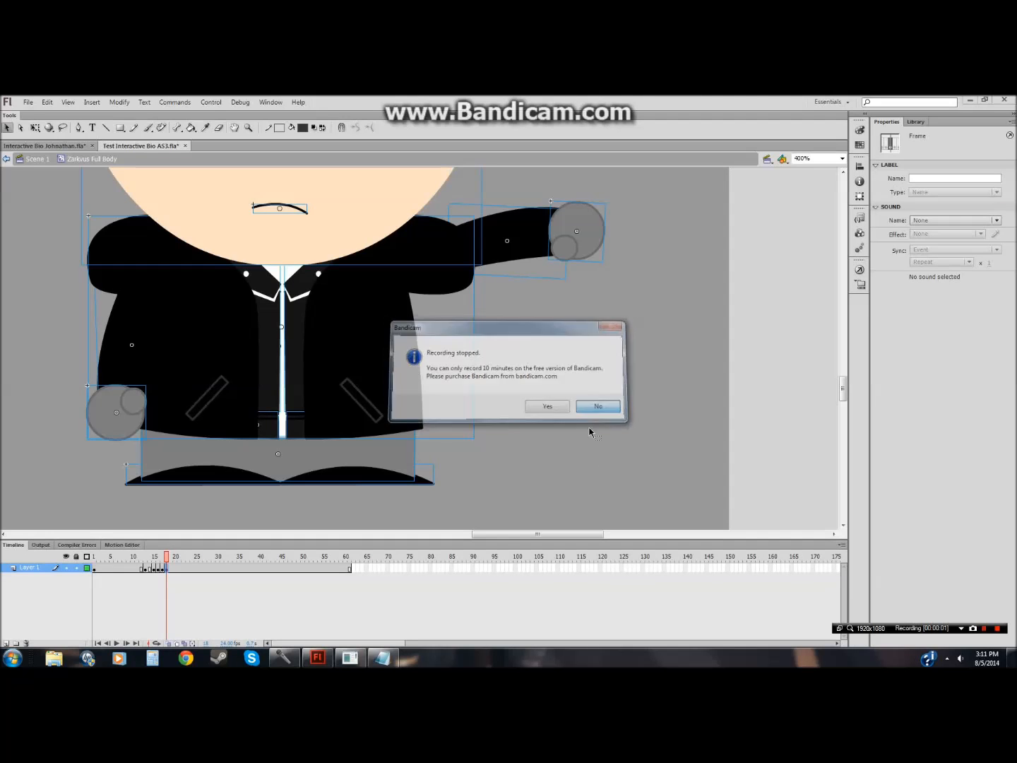
{"action": "left_click", "coordinate": [503, 606]}
{"action": "left_click_drag", "start_coordinate": [844, 387], "coordinate": [844, 377]}
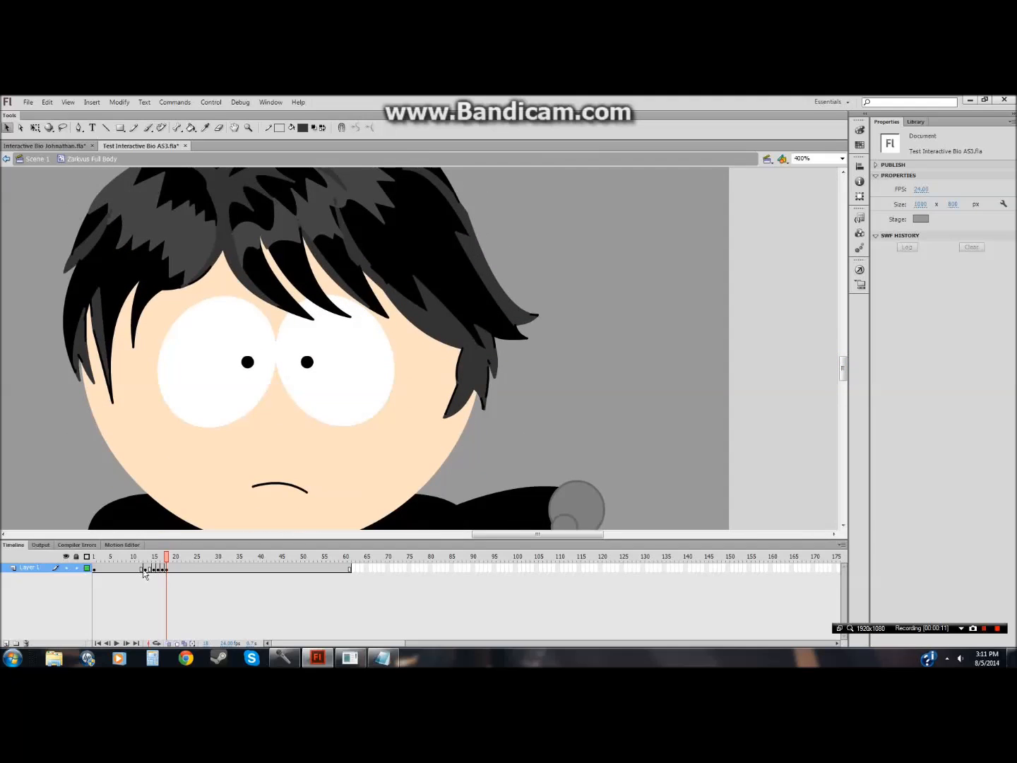
Step: Select all frames from frame 13 to the end of the timeline and remove them
{"action": "left_click_drag", "start_coordinate": [146, 570], "coordinate": [349, 573]}
{"action": "right_click", "coordinate": [349, 572]}
{"action": "left_click", "coordinate": [373, 395]}
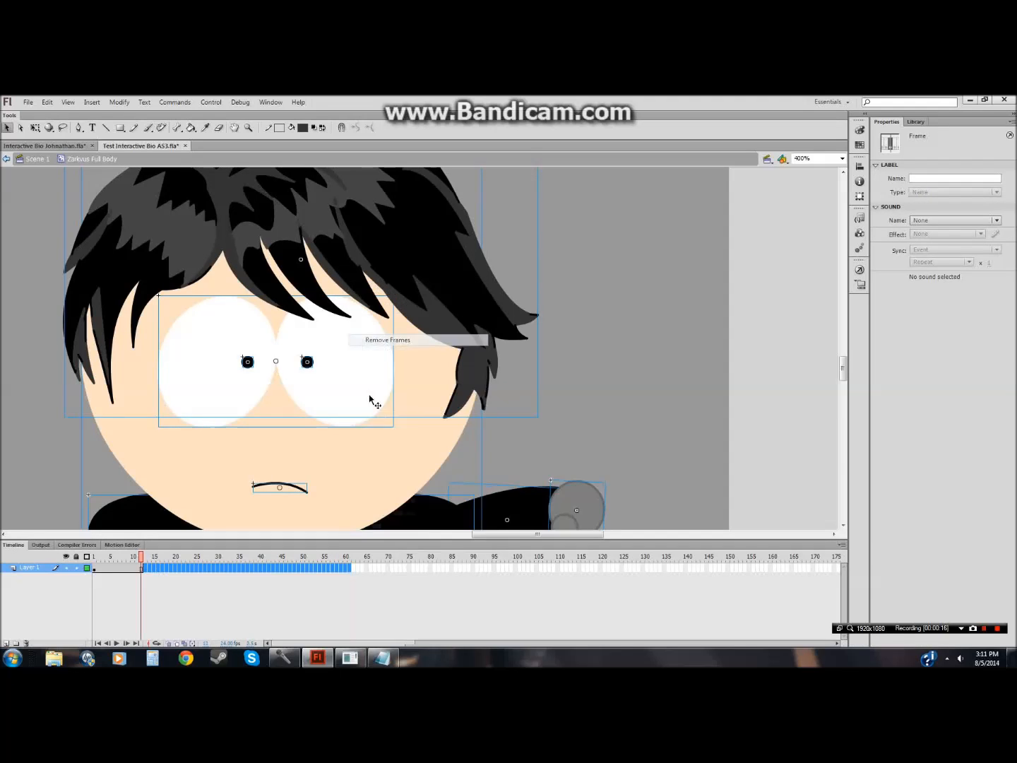
{"action": "left_click", "coordinate": [252, 590]}
Step: Extend the layer's timeline by inserting frames up to frame 60
{"action": "right_click", "coordinate": [346, 571]}
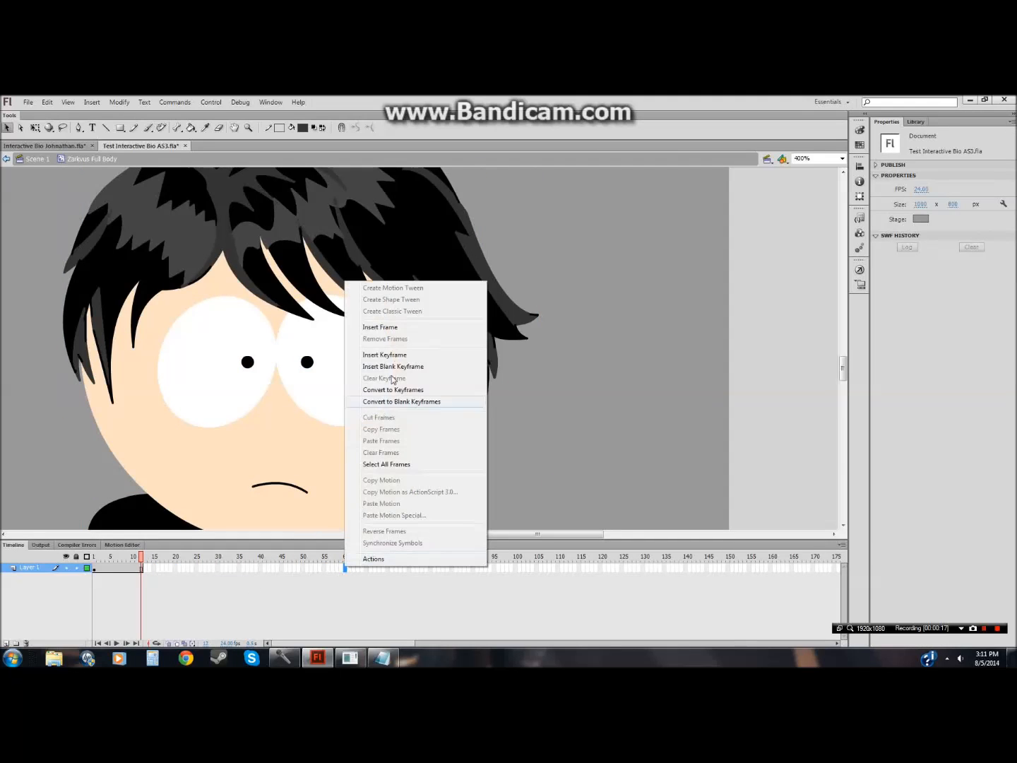
{"action": "left_click", "coordinate": [392, 329]}
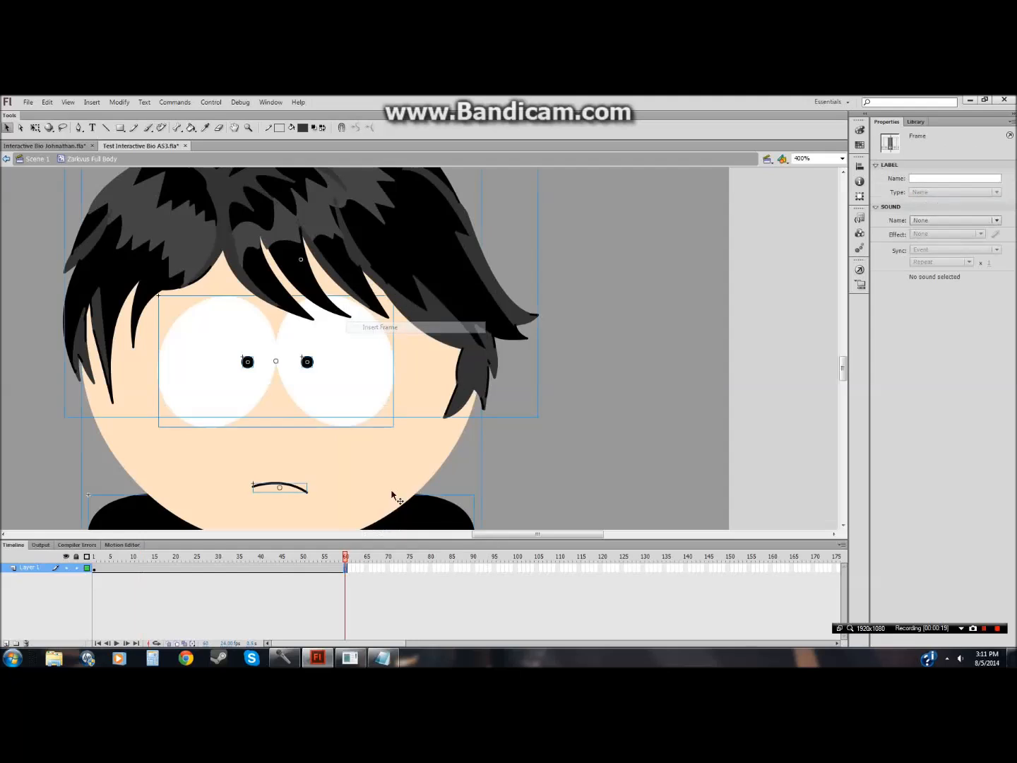
{"action": "left_click", "coordinate": [379, 596]}
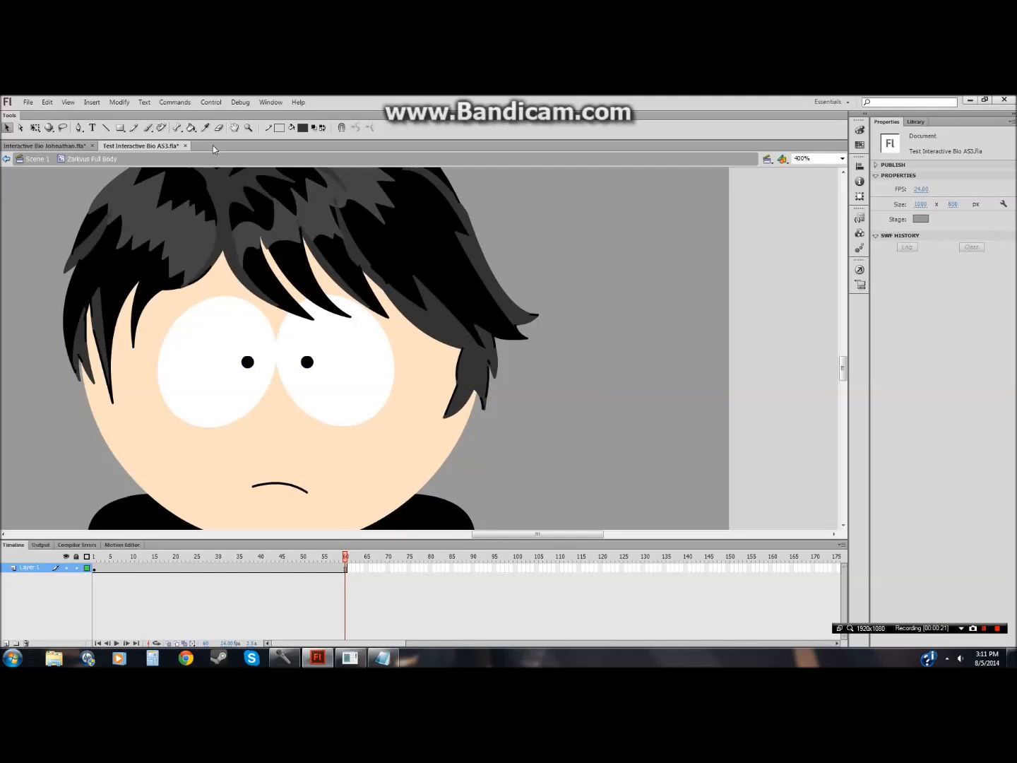
Step: Zoom the stage to 200% and insert a keyframe at frame 14 of the character's layer
{"action": "left_click", "coordinate": [249, 128]}
{"action": "left_click", "coordinate": [578, 273]}
{"action": "left_click", "coordinate": [7, 128]}
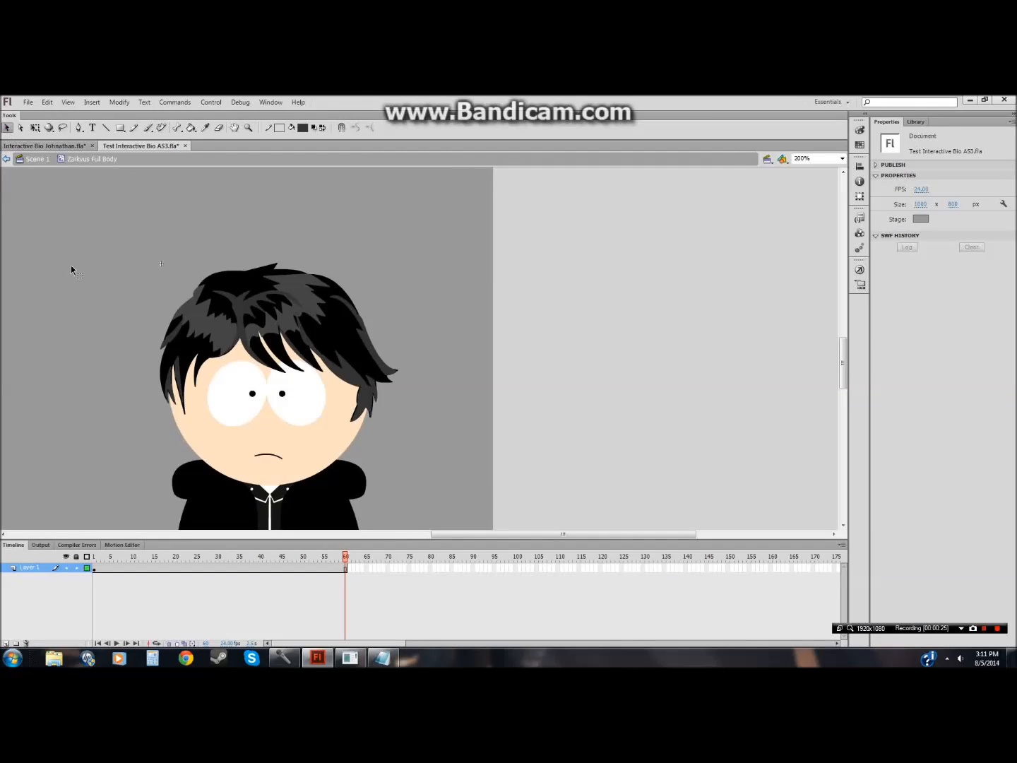
{"action": "left_click_drag", "start_coordinate": [125, 281], "coordinate": [276, 458]}
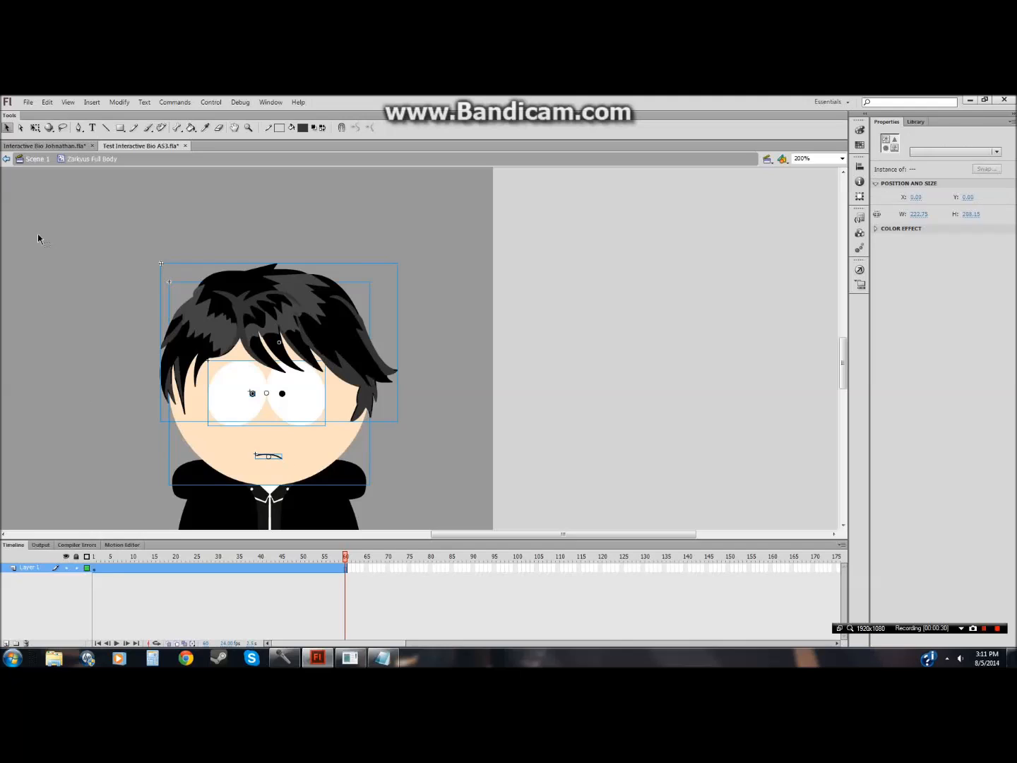
{"action": "left_click", "coordinate": [35, 129]}
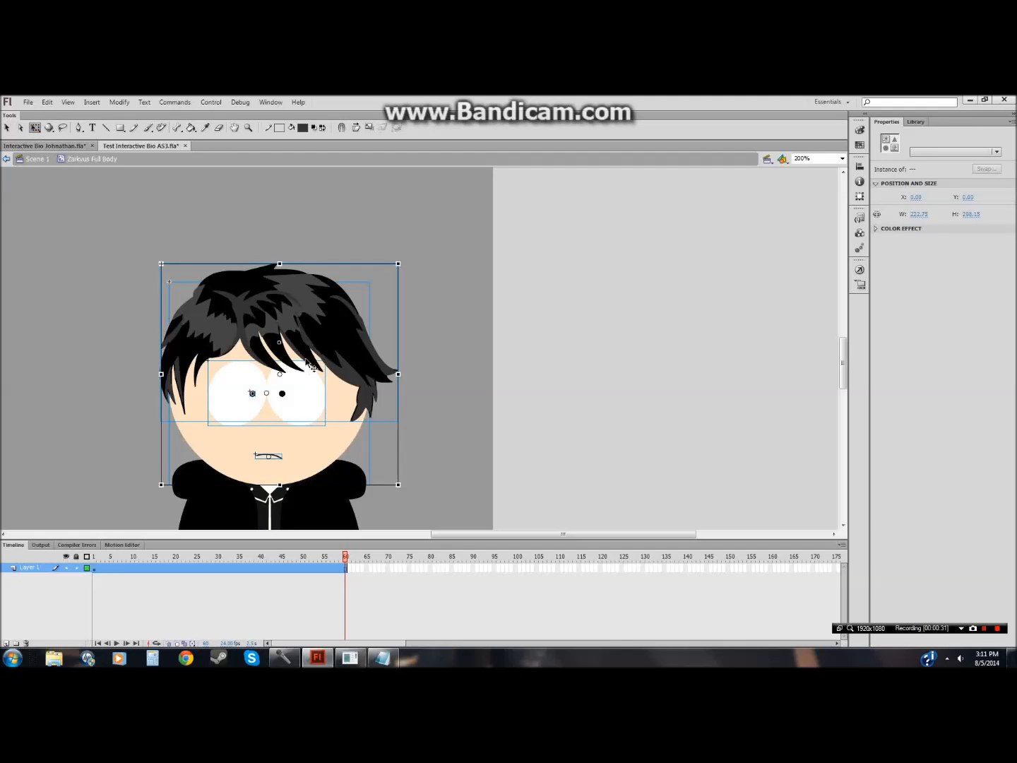
{"action": "left_click", "coordinate": [145, 570]}
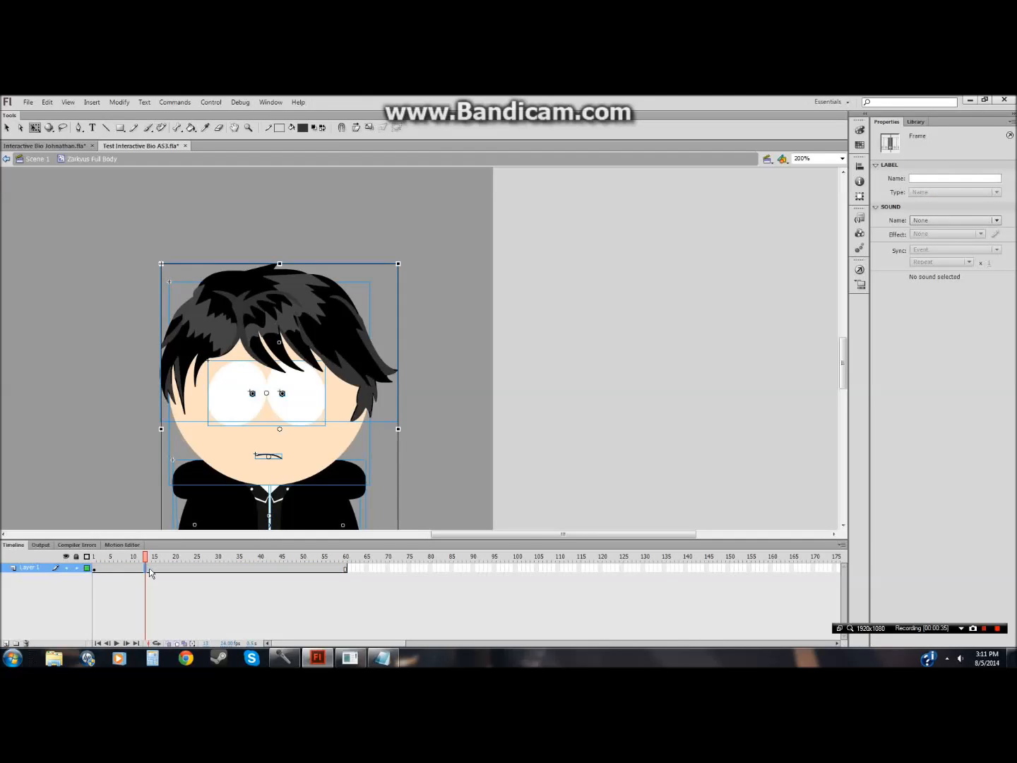
{"action": "right_click", "coordinate": [150, 571]}
{"action": "left_click", "coordinate": [173, 358]}
Step: Nudge the whole character slightly down and back up at frame 14
{"action": "left_click_drag", "start_coordinate": [109, 279], "coordinate": [274, 457]}
{"action": "left_click", "coordinate": [8, 129]}
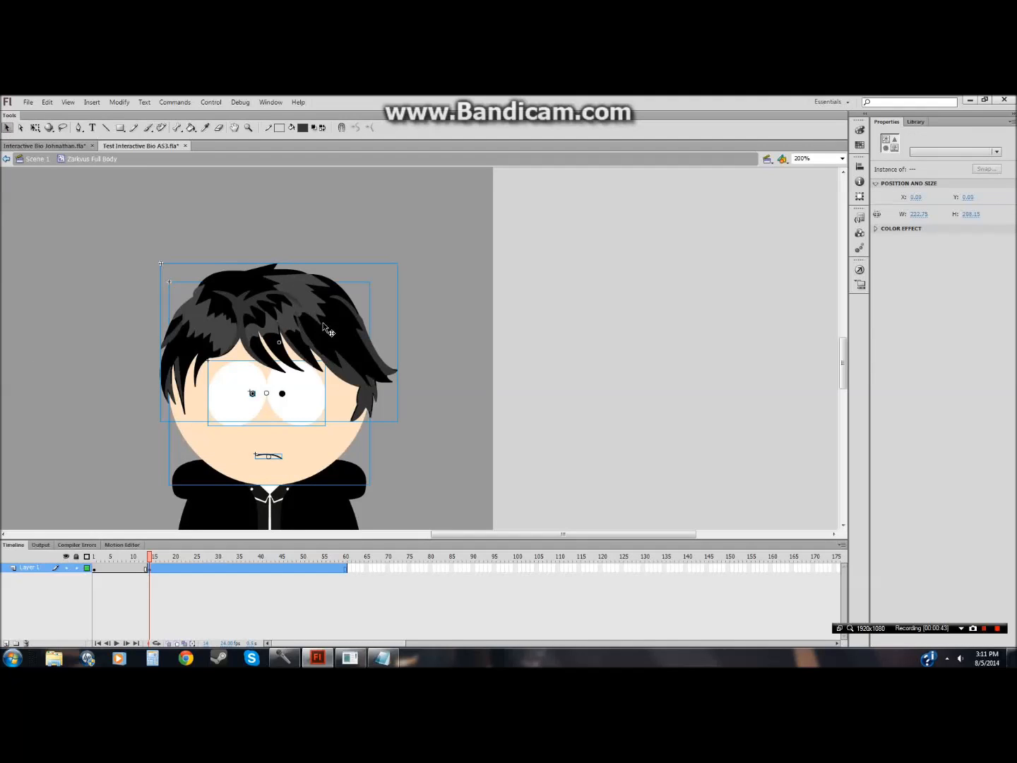
{"action": "left_click_drag", "start_coordinate": [323, 326], "coordinate": [324, 329]}
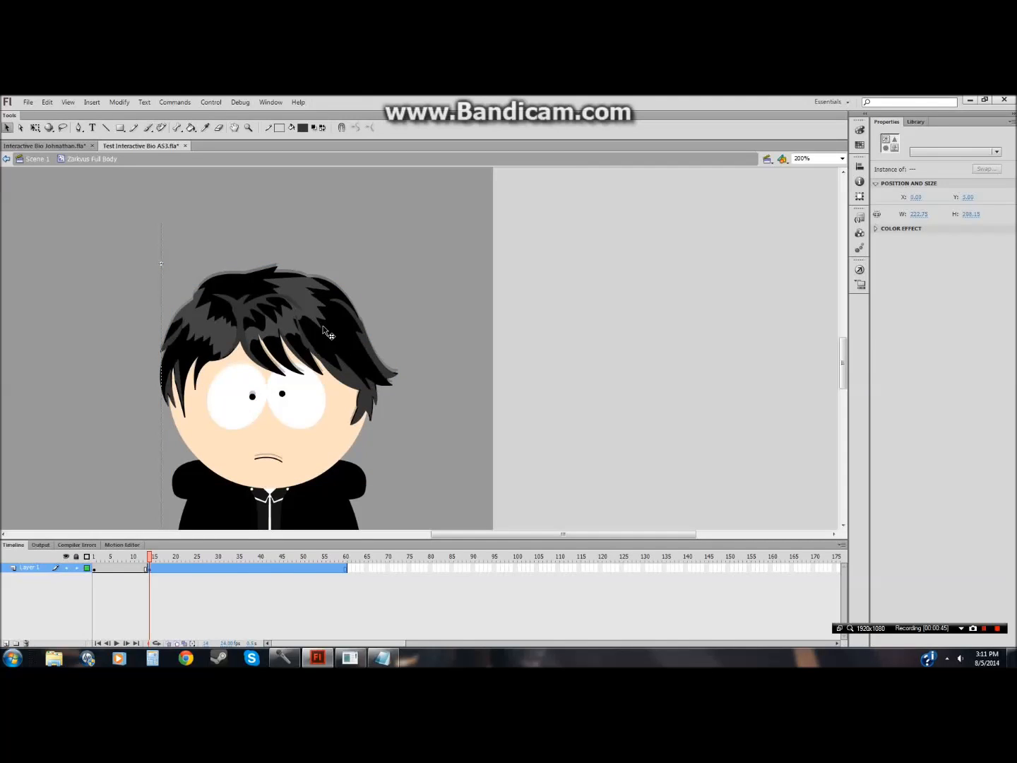
{"action": "left_click_drag", "start_coordinate": [328, 334], "coordinate": [328, 334]}
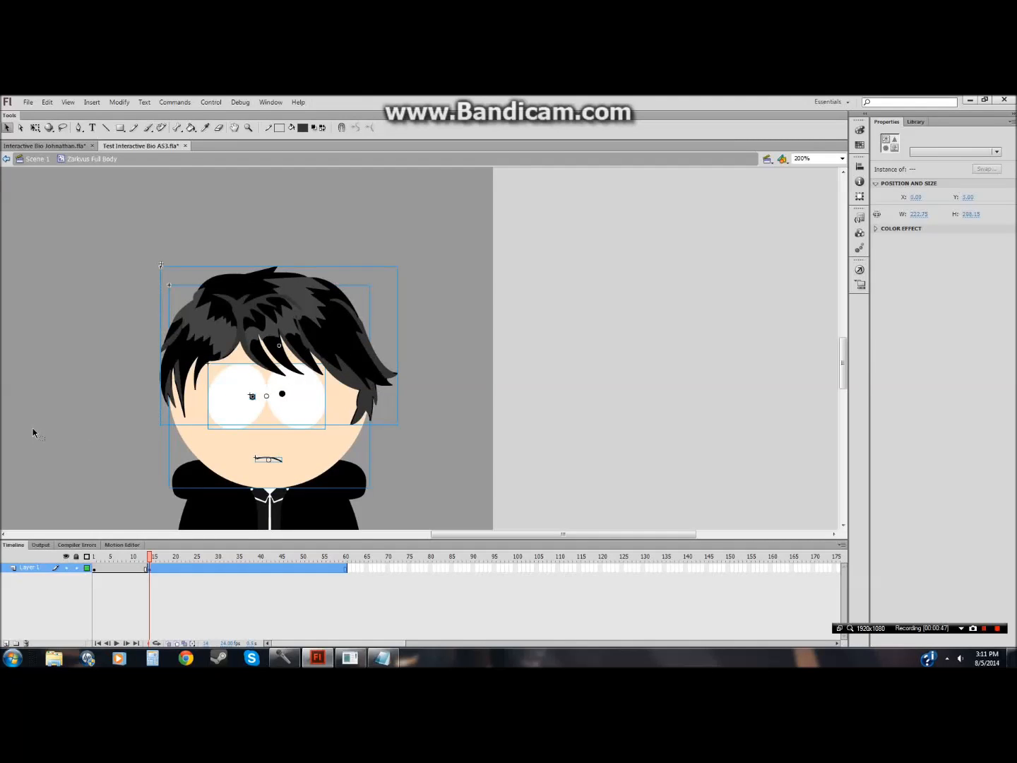
{"action": "key", "text": "Up"}
{"action": "key", "text": "Up"}
{"action": "key", "text": "Up"}
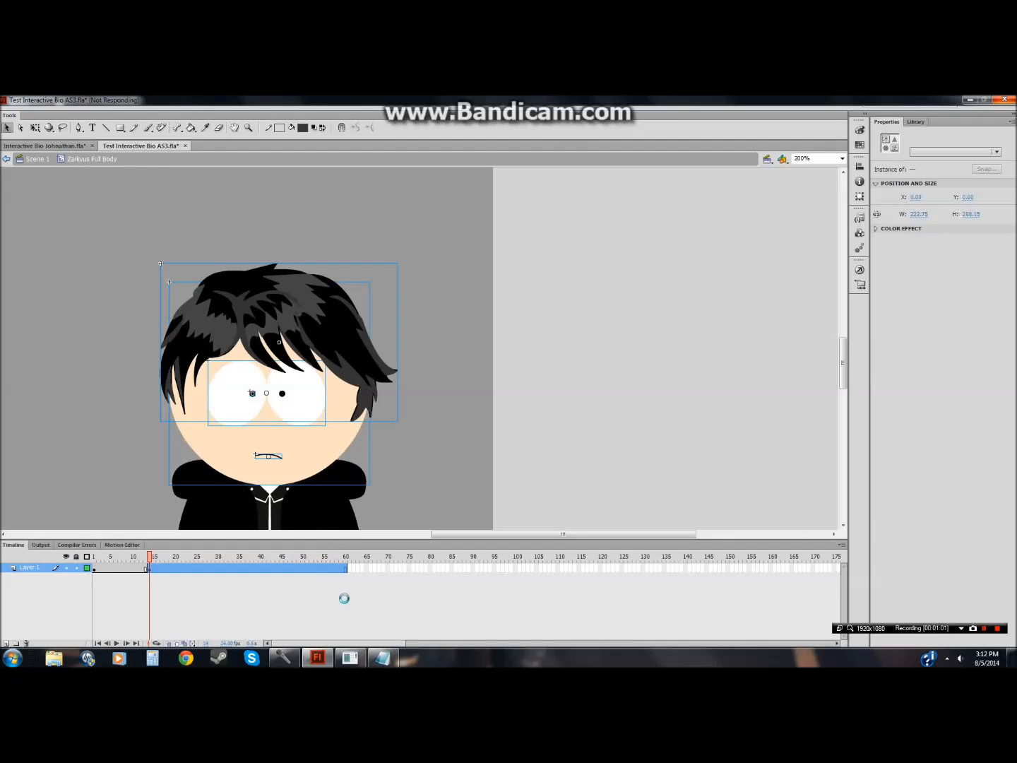
Step: Switch to RPG Maker VX Ace, pick the 'Miror B. Battle' track in the Sound Test list, and return
{"action": "left_click", "coordinate": [351, 661]}
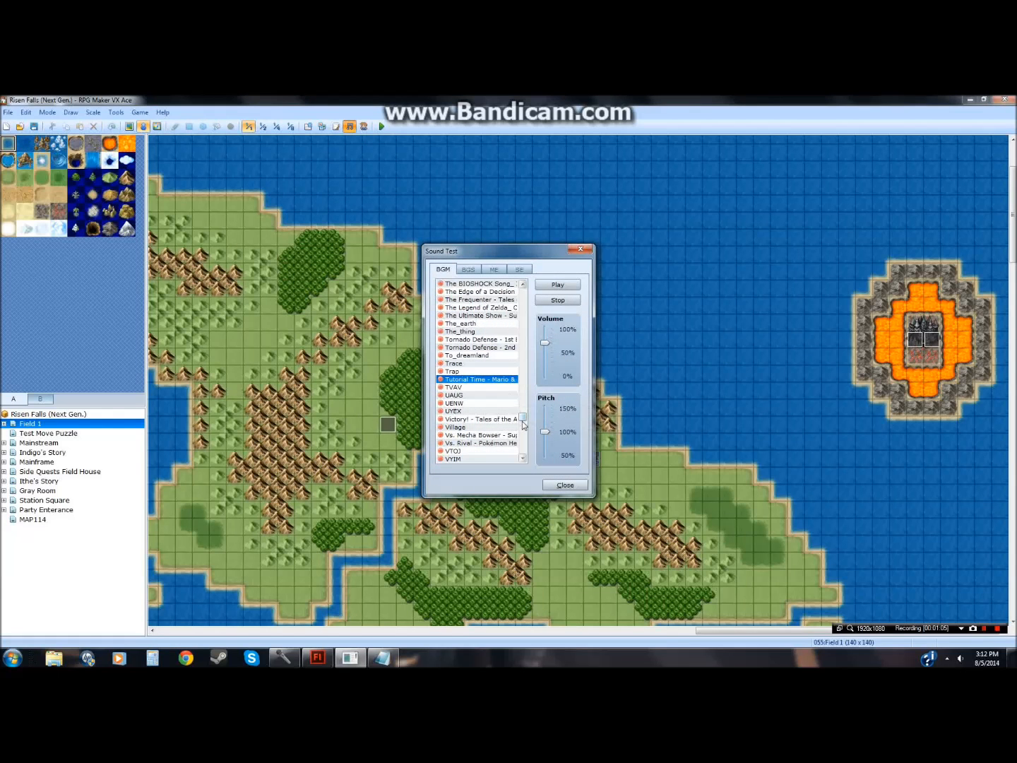
{"action": "left_click_drag", "start_coordinate": [523, 423], "coordinate": [524, 428]}
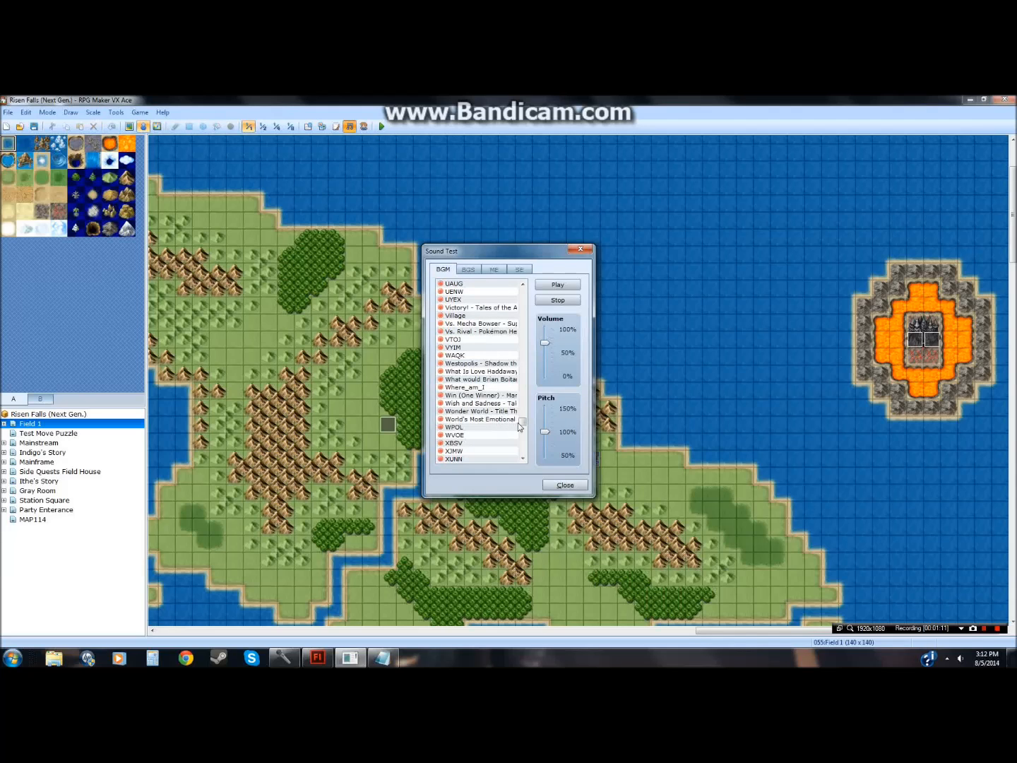
{"action": "left_click_drag", "start_coordinate": [520, 424], "coordinate": [524, 368]}
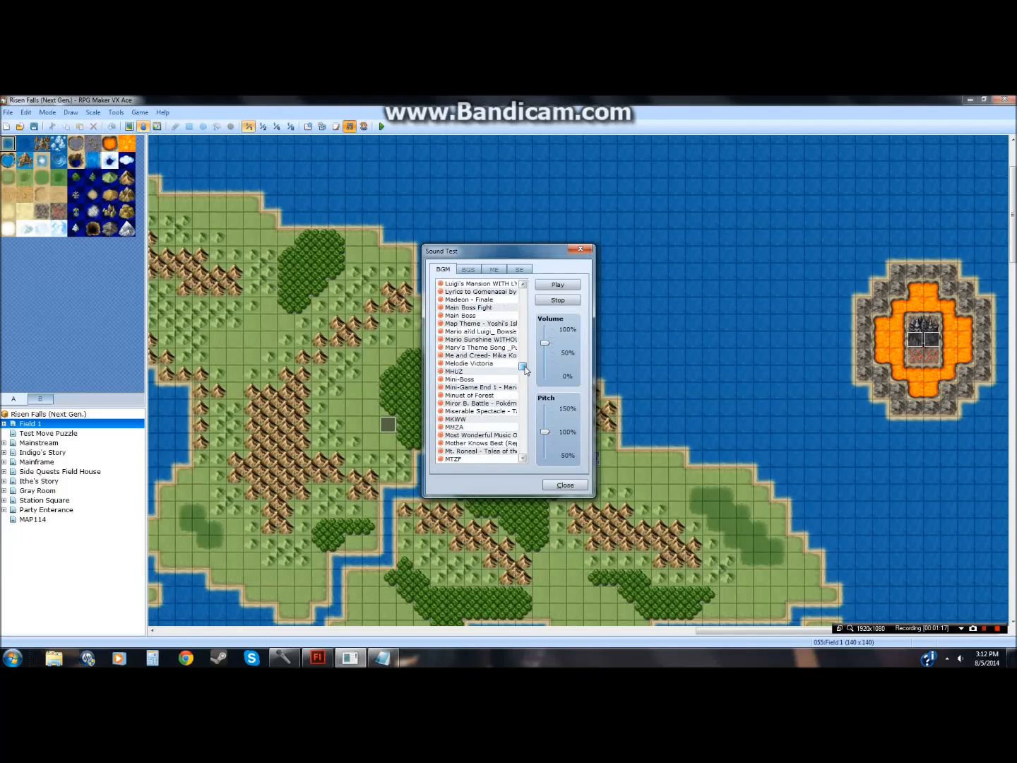
{"action": "left_click", "coordinate": [494, 403]}
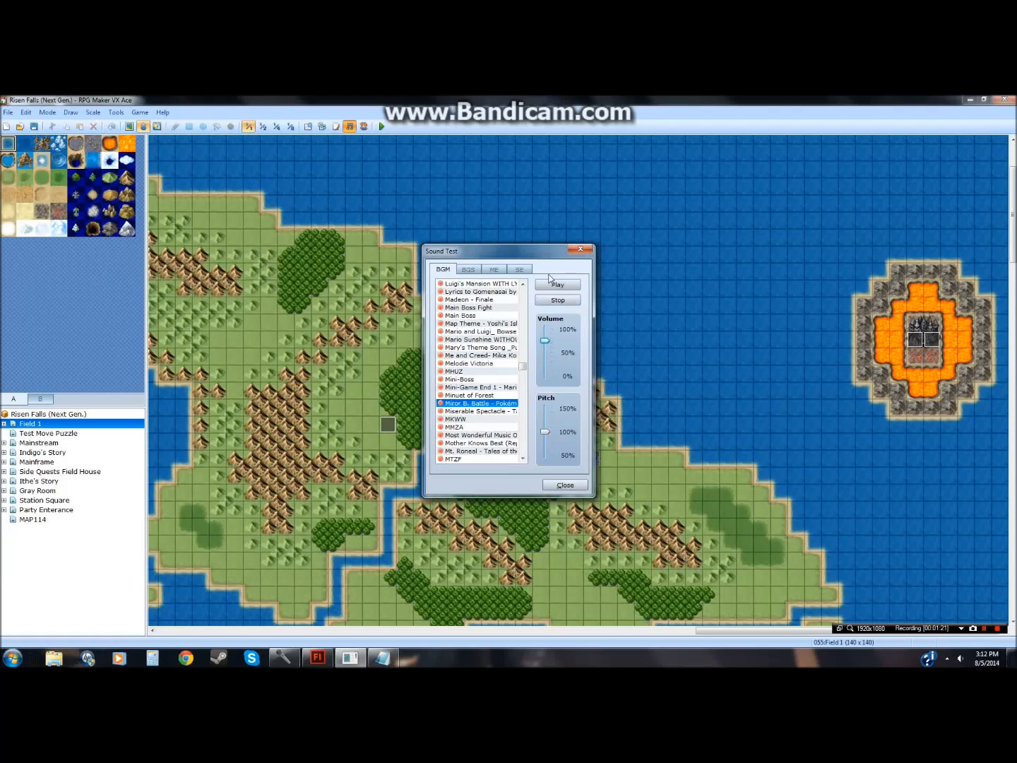
{"action": "left_click", "coordinate": [580, 249]}
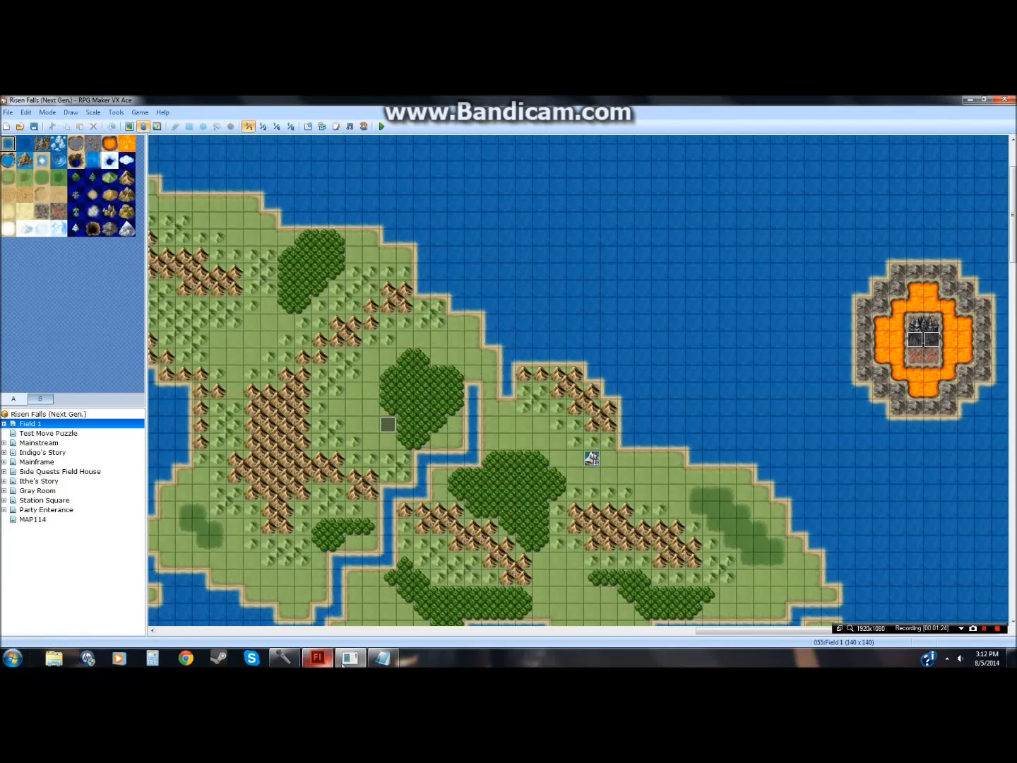
{"action": "left_click", "coordinate": [319, 659]}
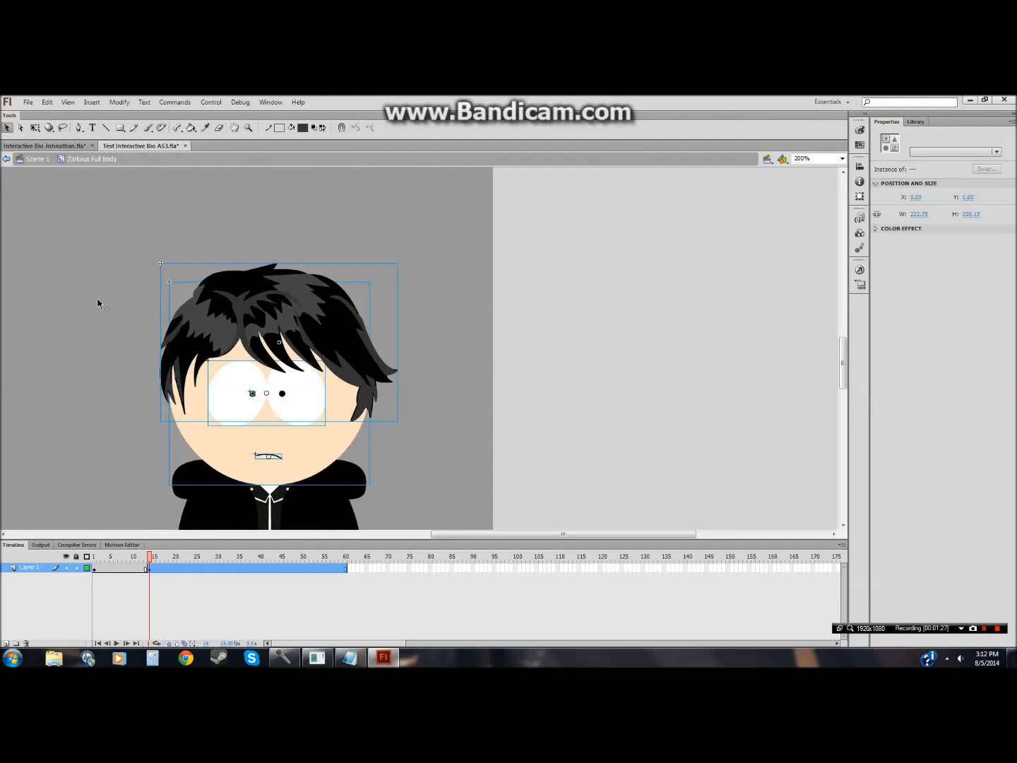
{"action": "left_click", "coordinate": [29, 102]}
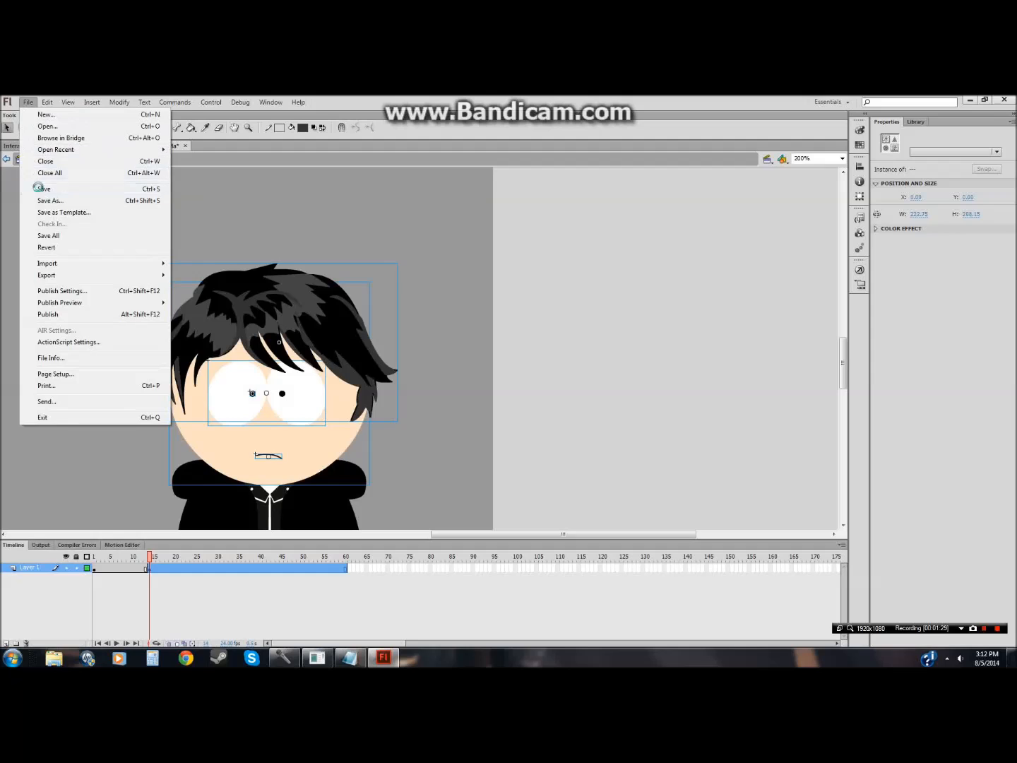
{"action": "left_click", "coordinate": [37, 177]}
{"action": "left_click", "coordinate": [95, 264]}
Step: Shift the character's head parts slightly down at frame 14 and reopen the Zarkvus Full Body symbol at that frame
{"action": "left_click_drag", "start_coordinate": [103, 255], "coordinate": [428, 457]}
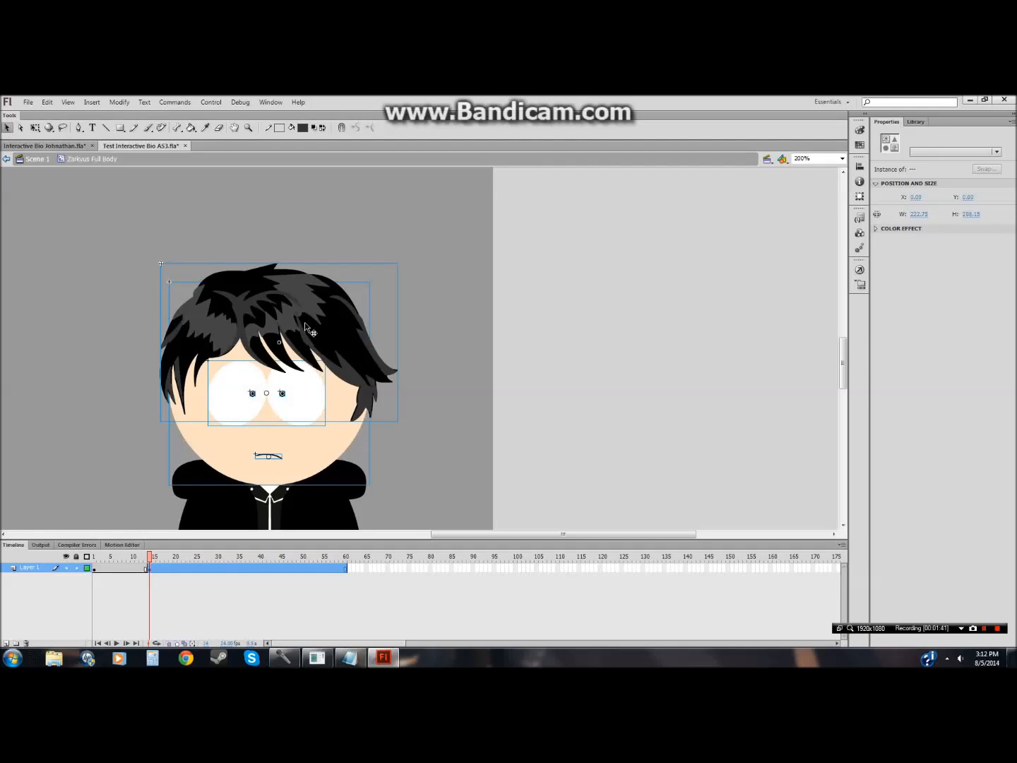
{"action": "left_click_drag", "start_coordinate": [305, 321], "coordinate": [305, 327]}
{"action": "double_click", "coordinate": [466, 448]}
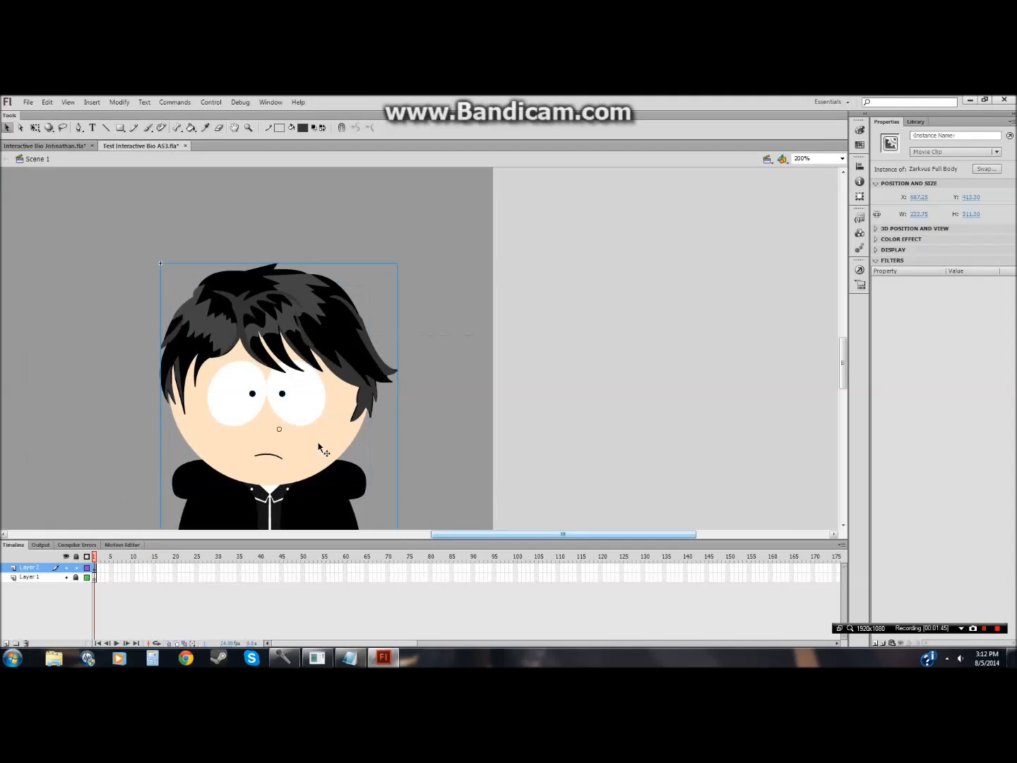
{"action": "double_click", "coordinate": [318, 499]}
{"action": "left_click", "coordinate": [150, 568]}
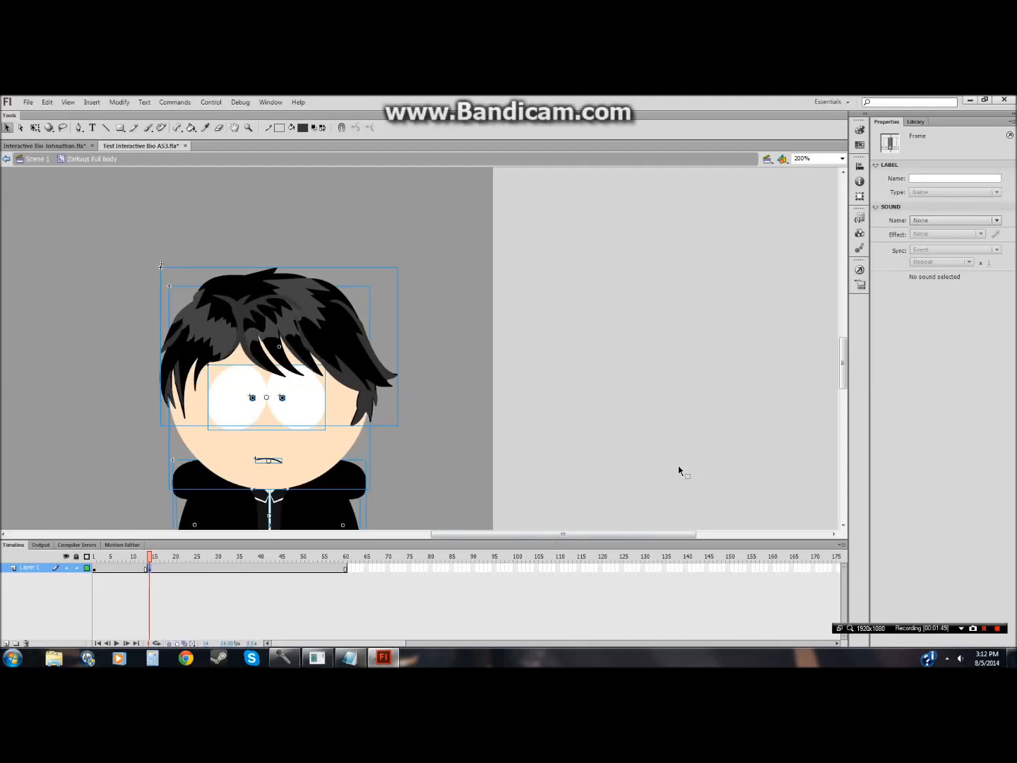
Step: Open the Library and expand and collapse the Zarkvus and Alder folders
{"action": "left_click", "coordinate": [914, 123]}
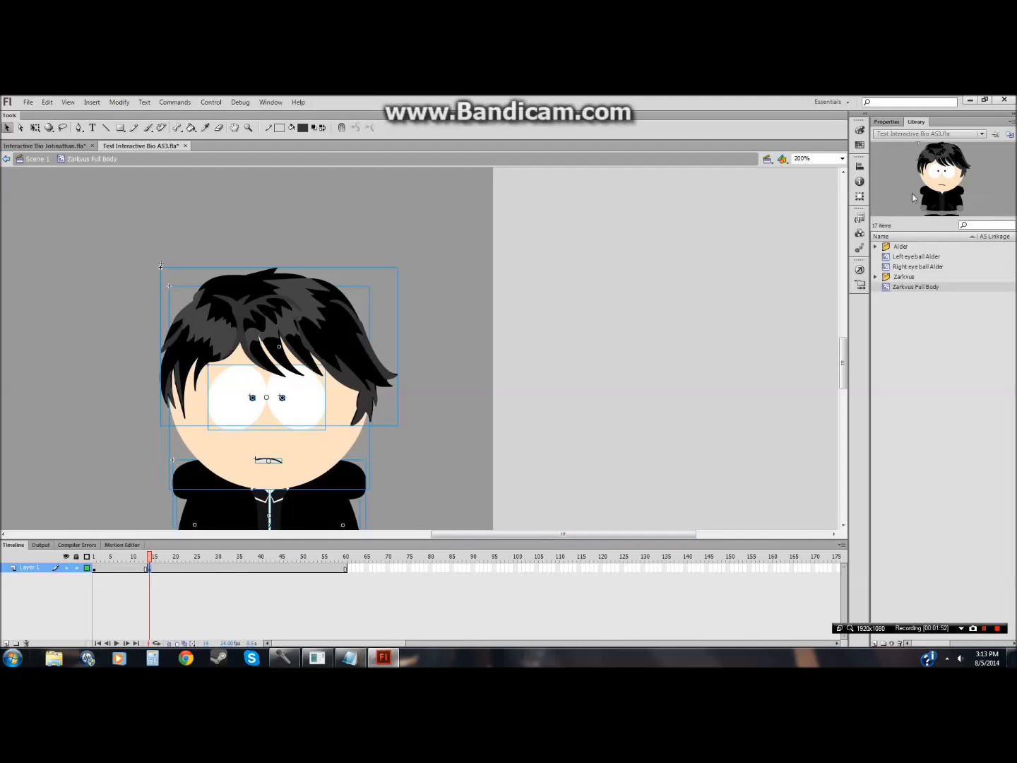
{"action": "left_click", "coordinate": [876, 277]}
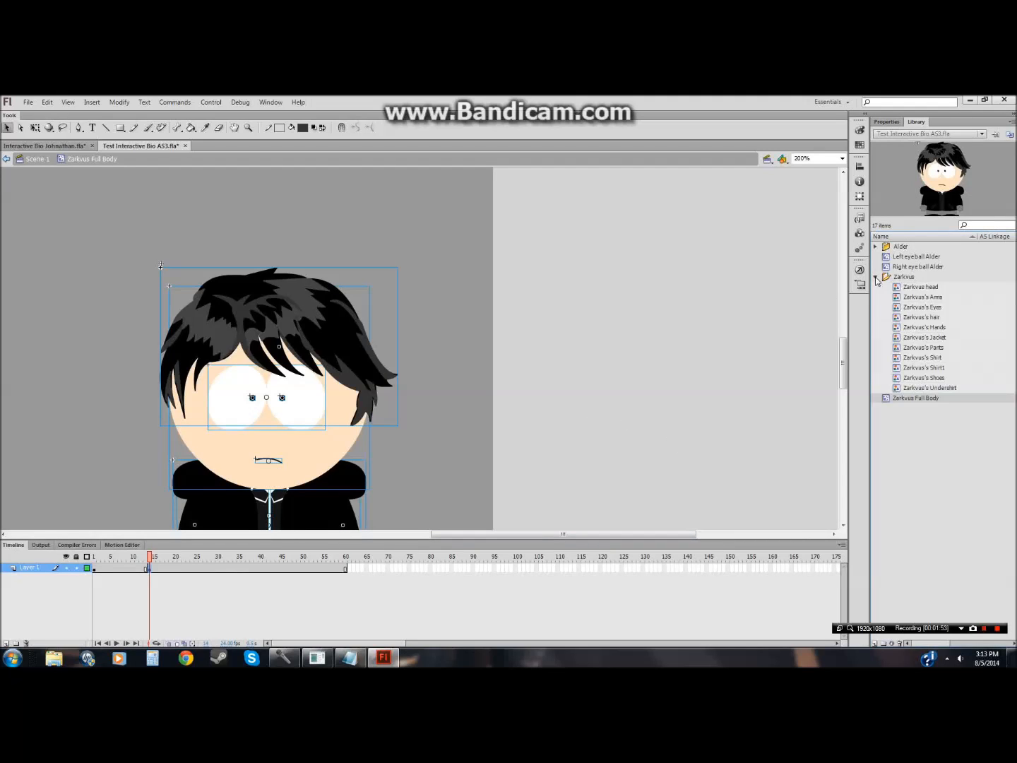
{"action": "left_click", "coordinate": [876, 276]}
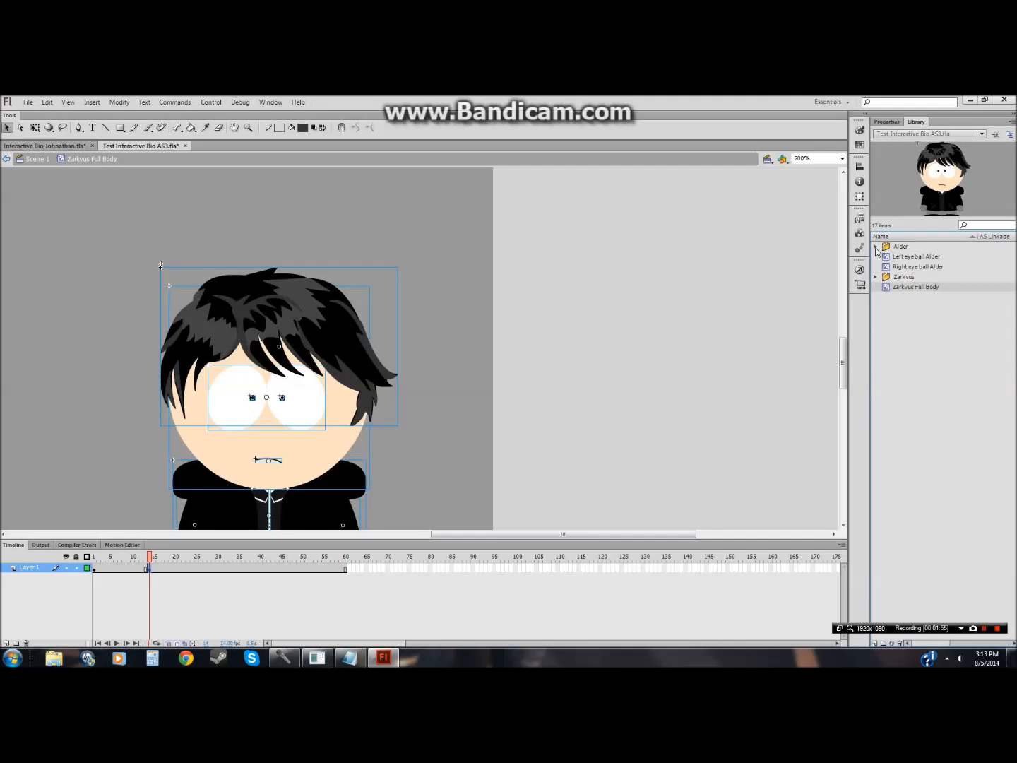
{"action": "left_click", "coordinate": [875, 246]}
{"action": "left_click", "coordinate": [875, 247]}
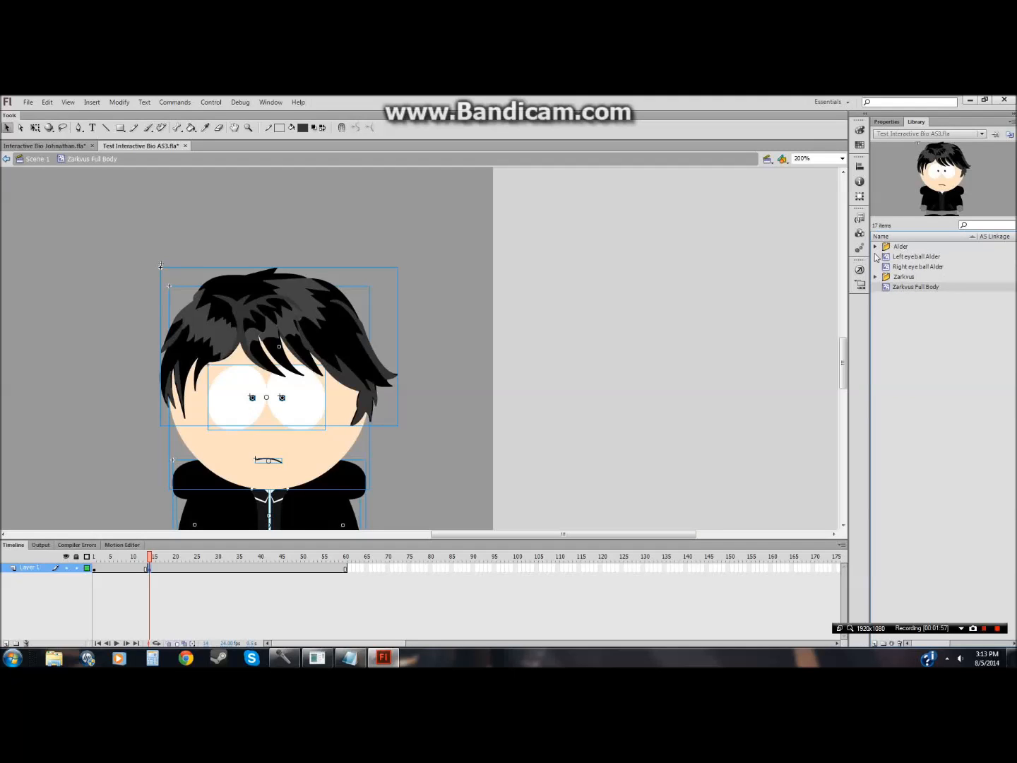
Step: Copy the Closed Eyes symbol from the Interactive Bio Johnathan library and return to the test document
{"action": "left_click", "coordinate": [51, 146]}
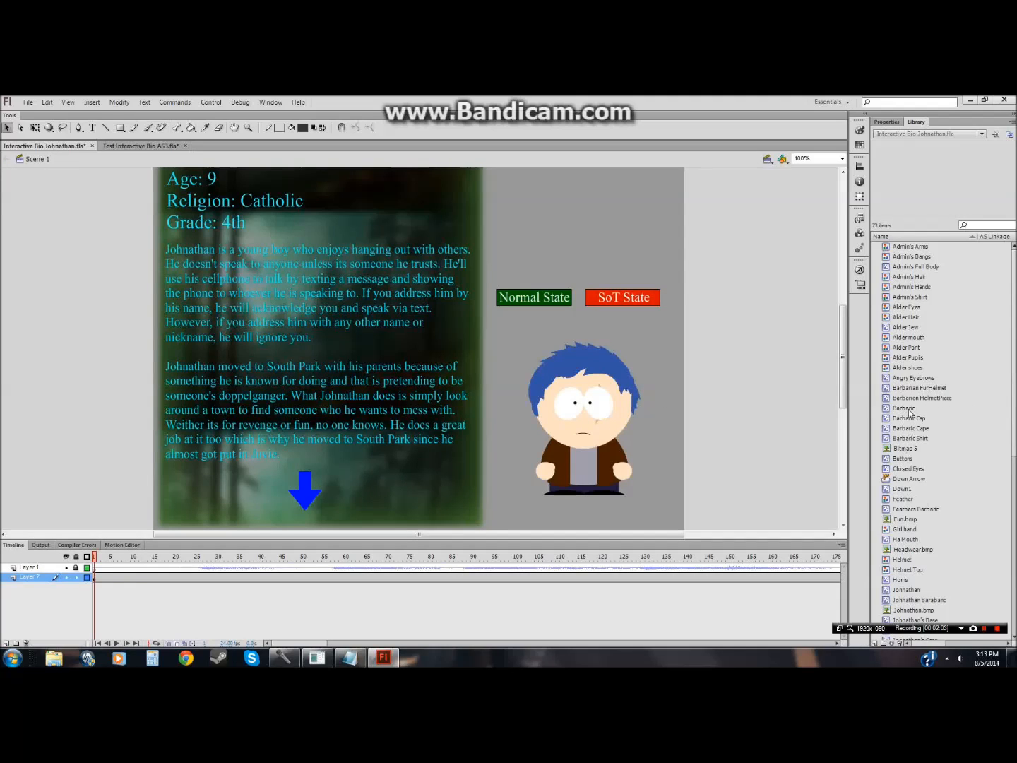
{"action": "left_click", "coordinate": [906, 380]}
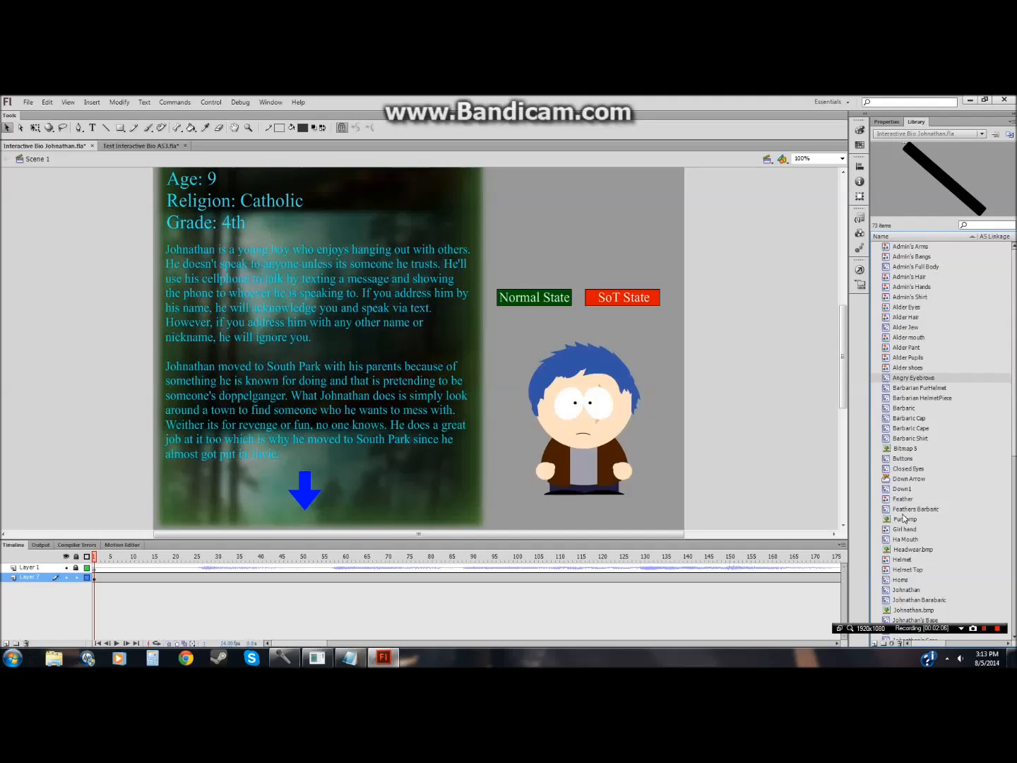
{"action": "left_click", "coordinate": [904, 469]}
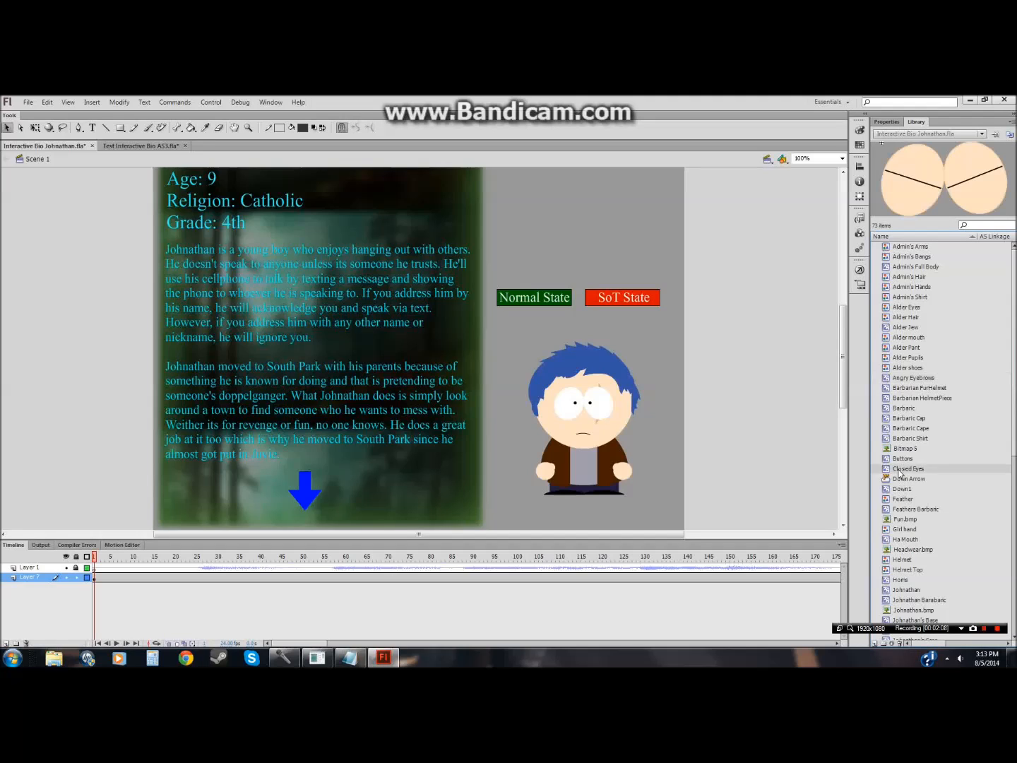
{"action": "right_click", "coordinate": [903, 468]}
{"action": "left_click", "coordinate": [912, 252]}
{"action": "left_click", "coordinate": [110, 147]}
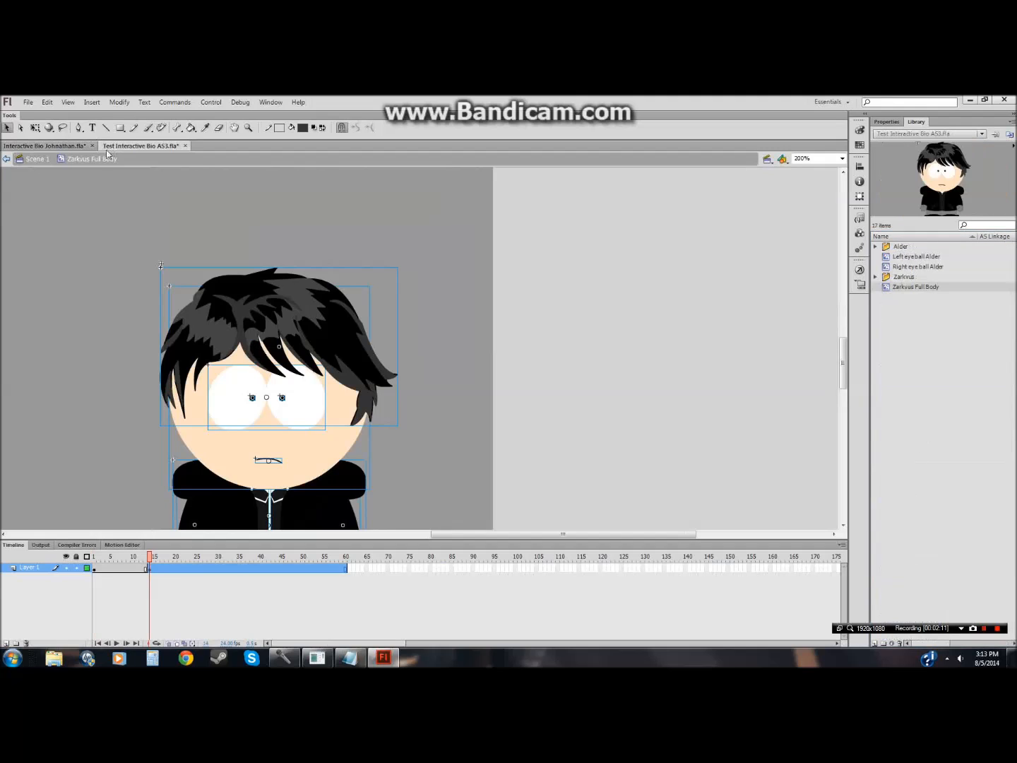
Step: Insert a keyframe at frame 15 of the character's layer
{"action": "left_click", "coordinate": [454, 460]}
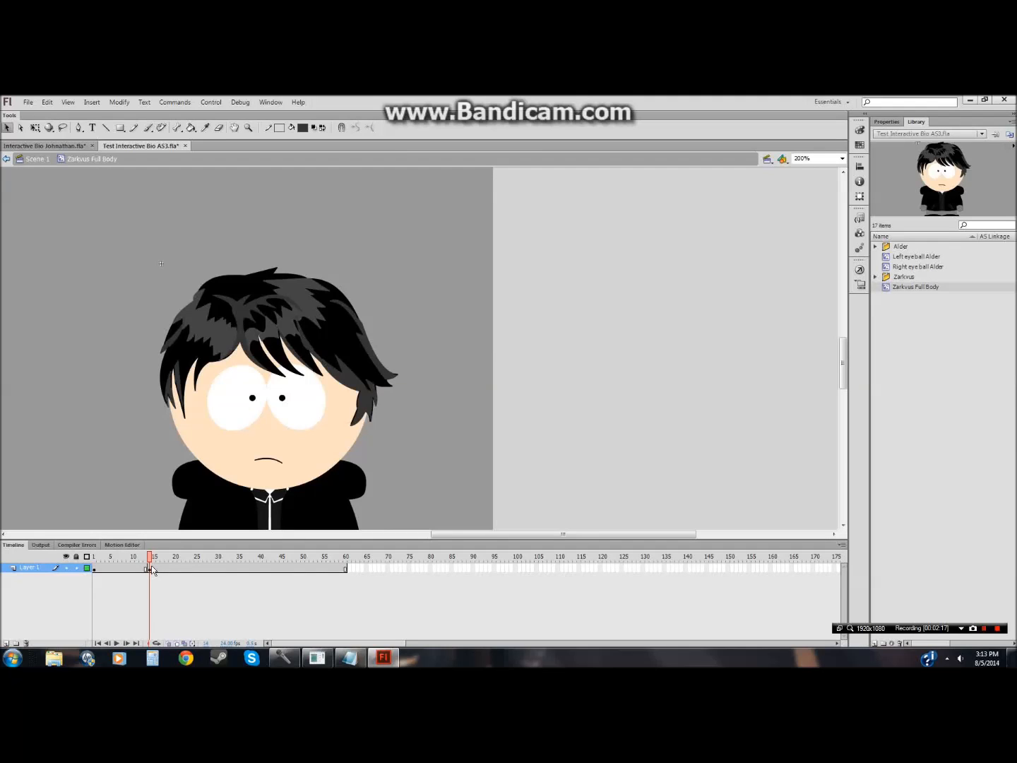
{"action": "left_click", "coordinate": [296, 416]}
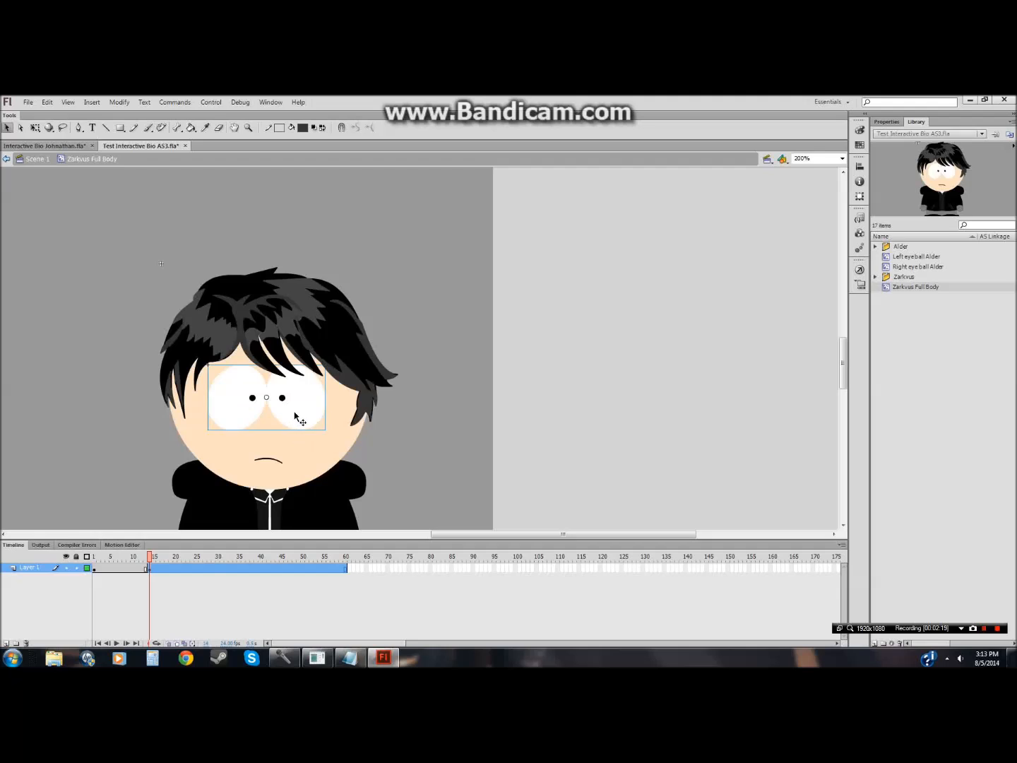
{"action": "left_click", "coordinate": [155, 570]}
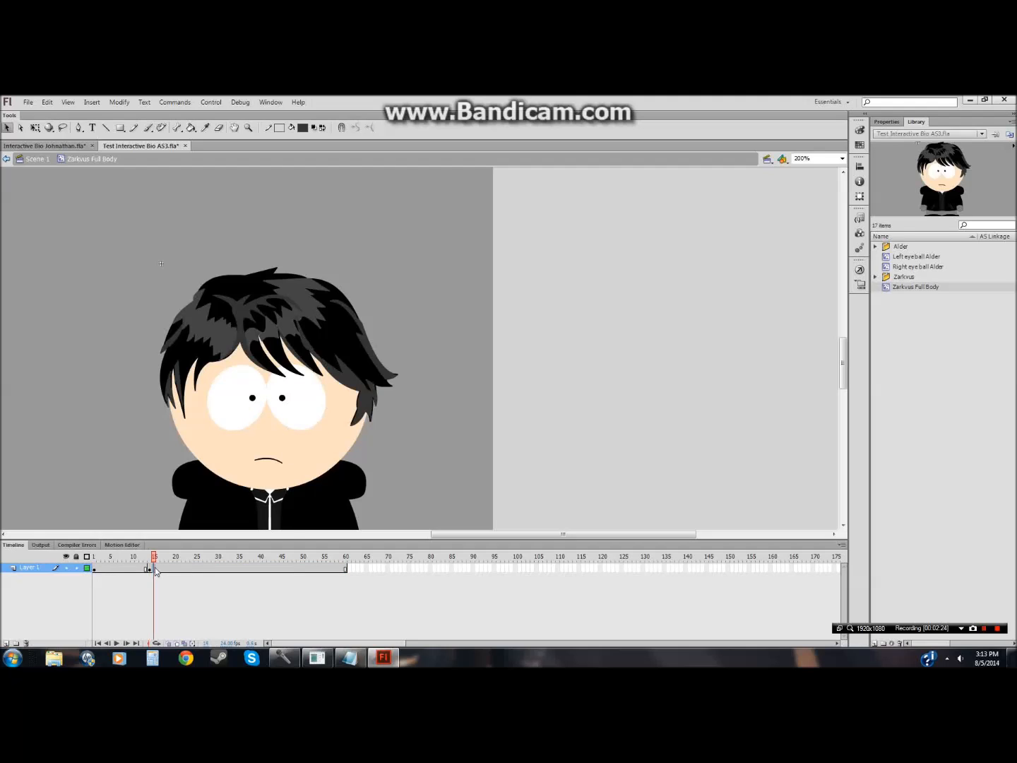
{"action": "right_click", "coordinate": [154, 567]}
{"action": "left_click", "coordinate": [162, 589]}
{"action": "right_click", "coordinate": [156, 569]}
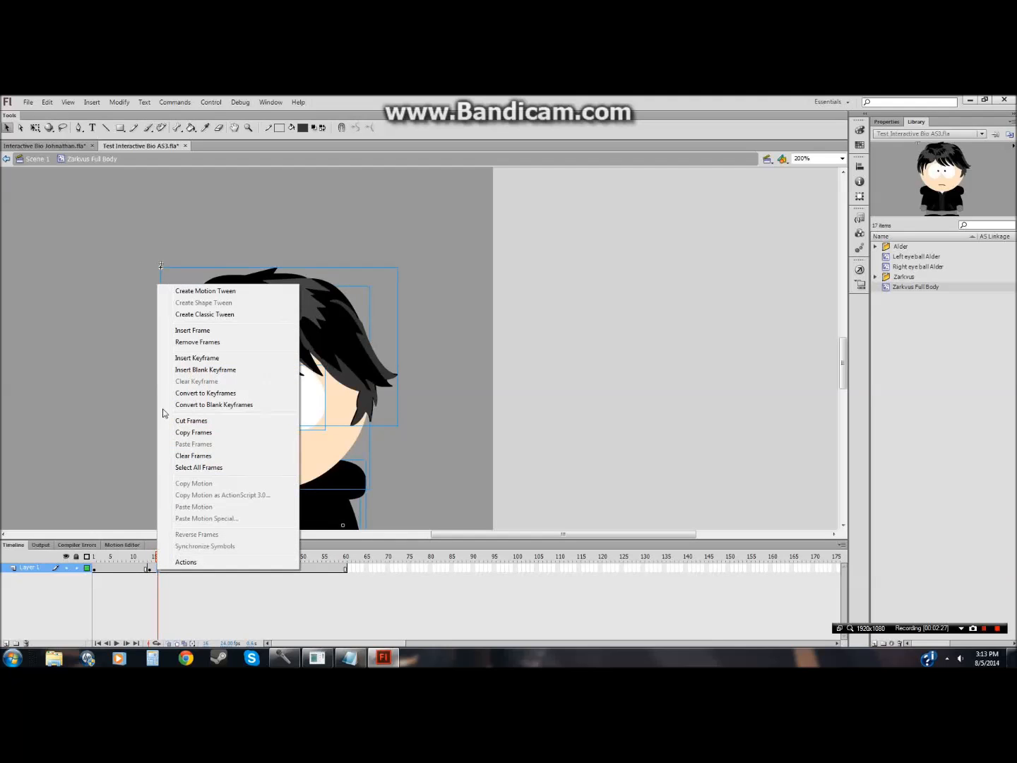
{"action": "left_click", "coordinate": [170, 358]}
Step: Delete both eye pupils at frame 14 and paste the Closed Eyes symbol into the library
{"action": "left_click", "coordinate": [149, 569]}
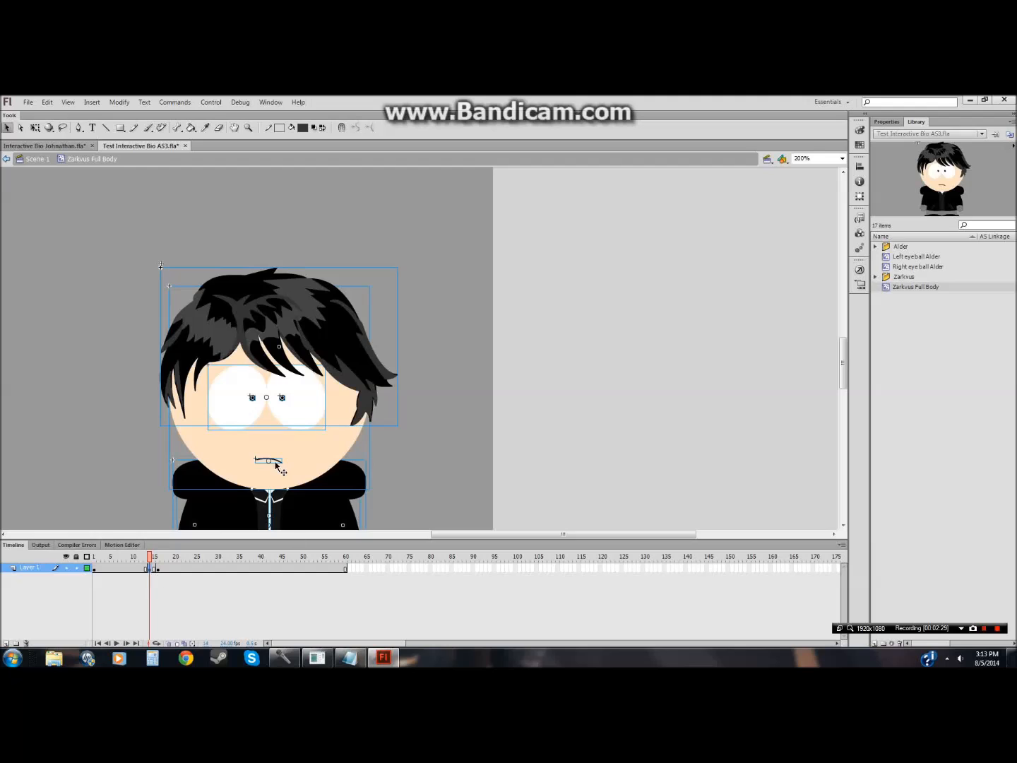
{"action": "left_click", "coordinate": [448, 415]}
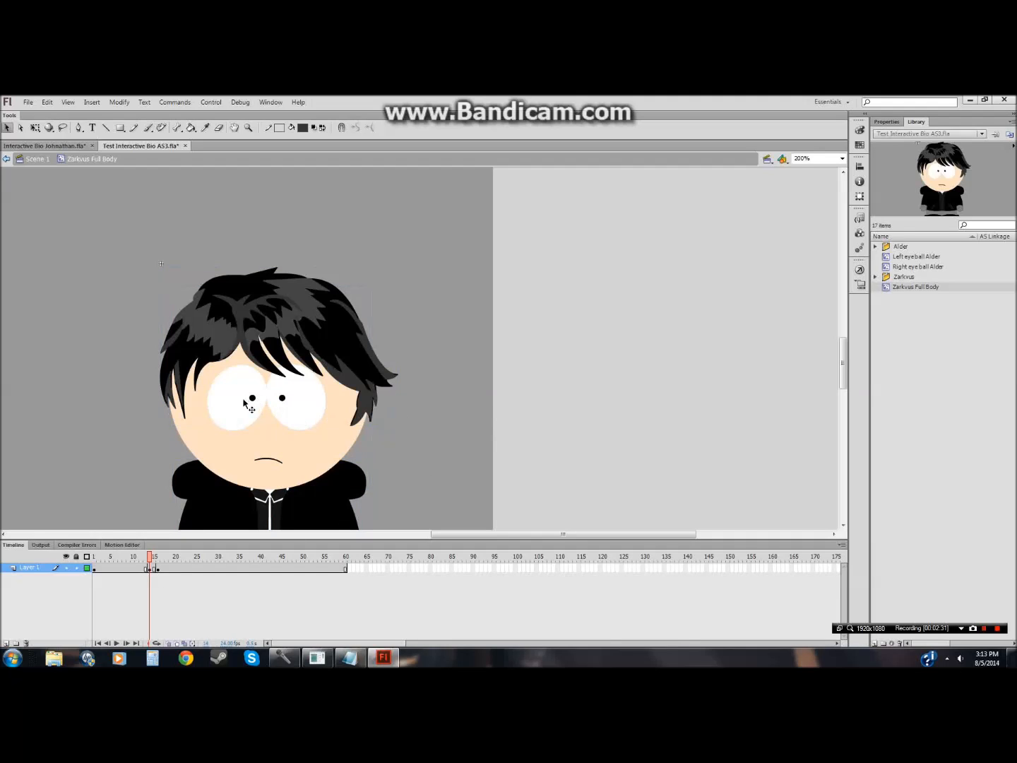
{"action": "left_click_drag", "start_coordinate": [232, 410], "coordinate": [499, 405]}
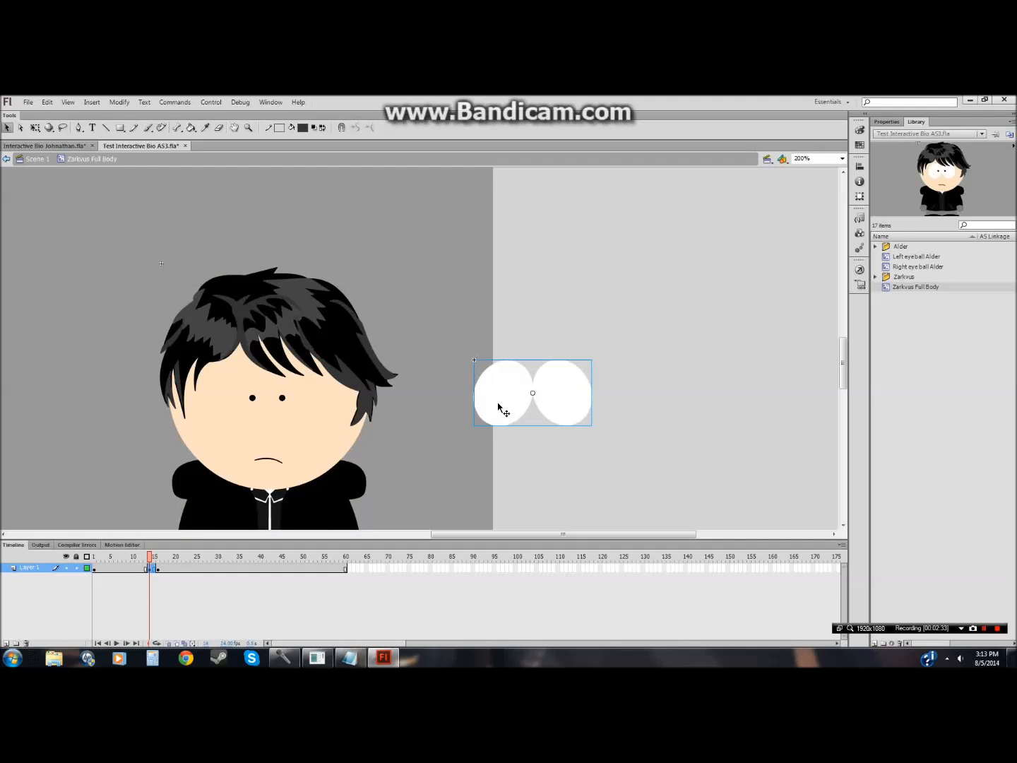
{"action": "key", "text": "ctrl+z"}
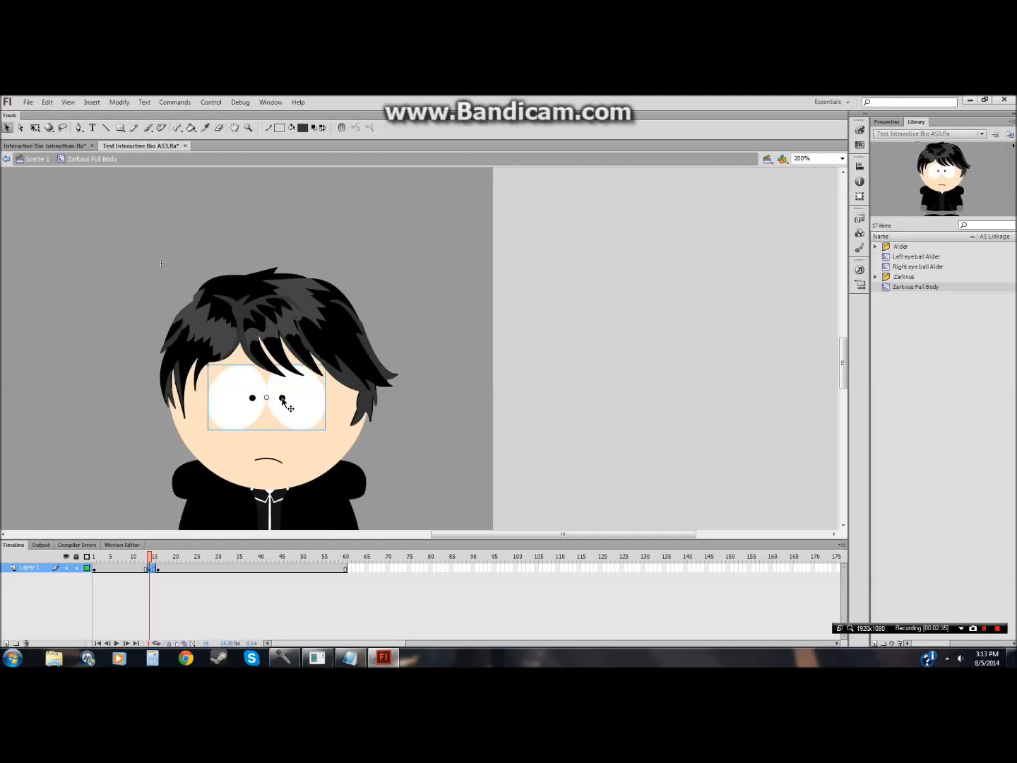
{"action": "key", "text": "Delete"}
{"action": "left_click", "coordinate": [254, 398]}
{"action": "key", "text": "Delete"}
{"action": "right_click", "coordinate": [889, 327]}
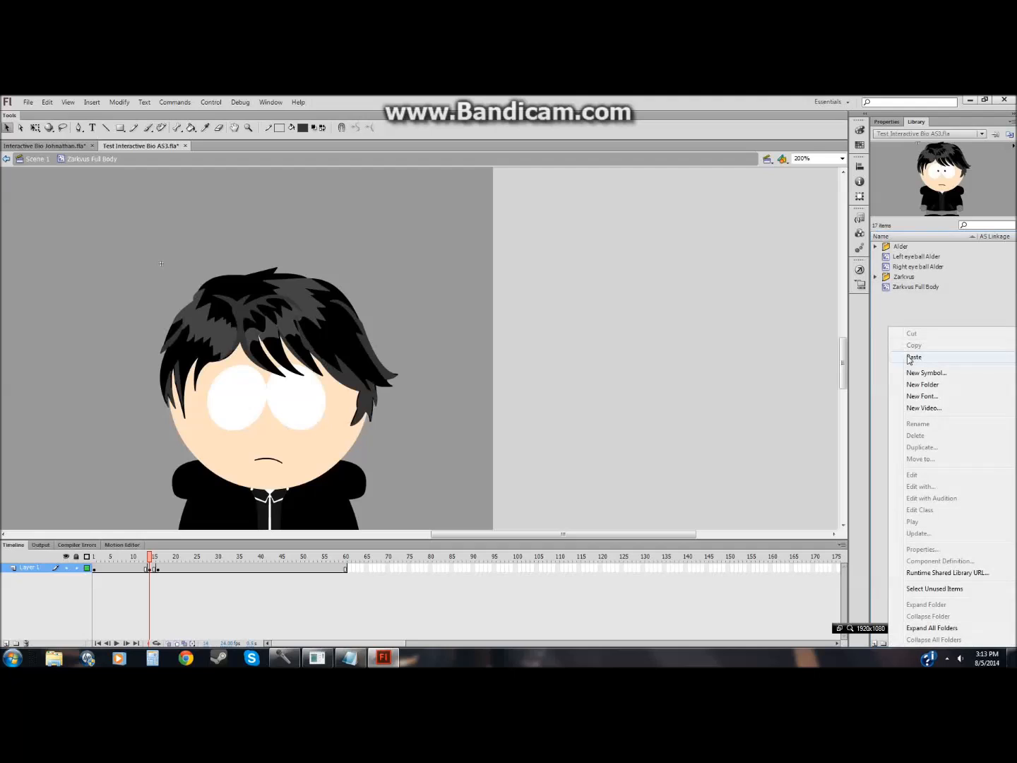
{"action": "left_click", "coordinate": [914, 357]}
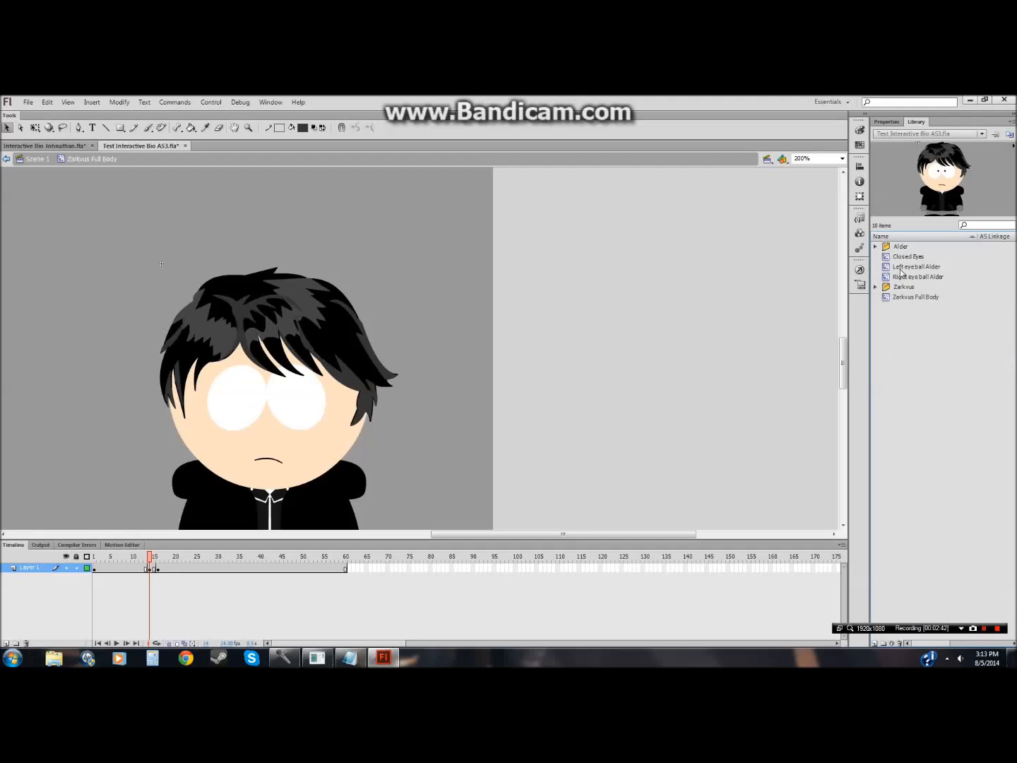
Step: Place the Closed Eyes symbol from the library over the character's face at the blink frame
{"action": "left_click_drag", "start_coordinate": [904, 257], "coordinate": [472, 381]}
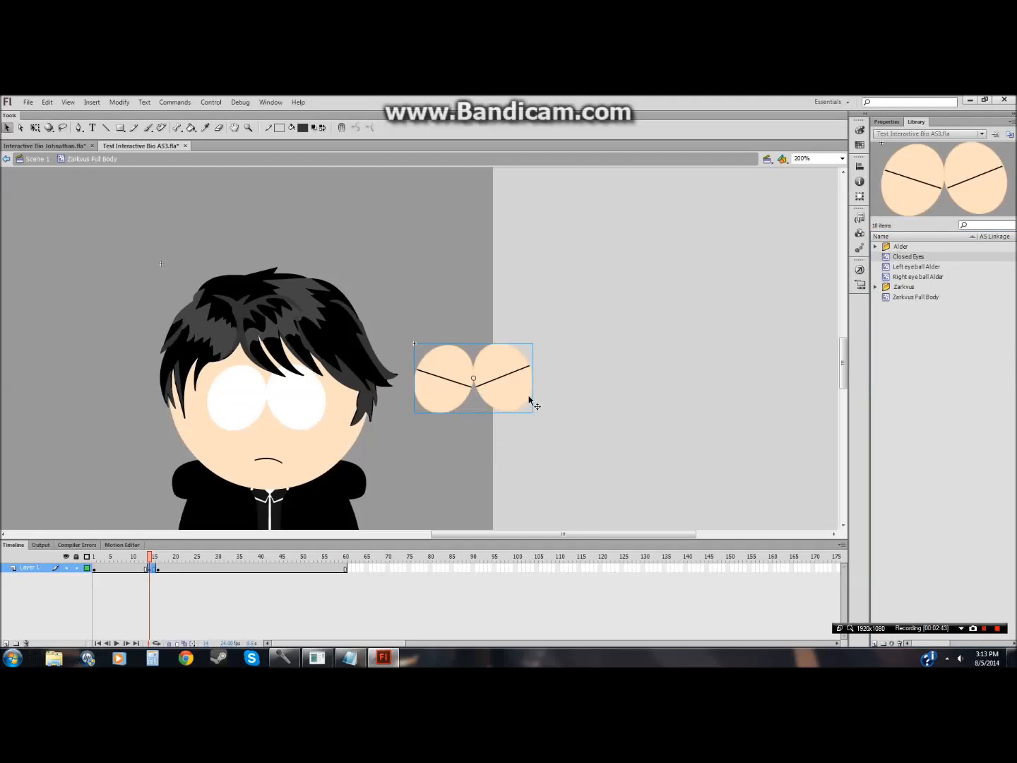
{"action": "left_click_drag", "start_coordinate": [477, 378], "coordinate": [296, 401]}
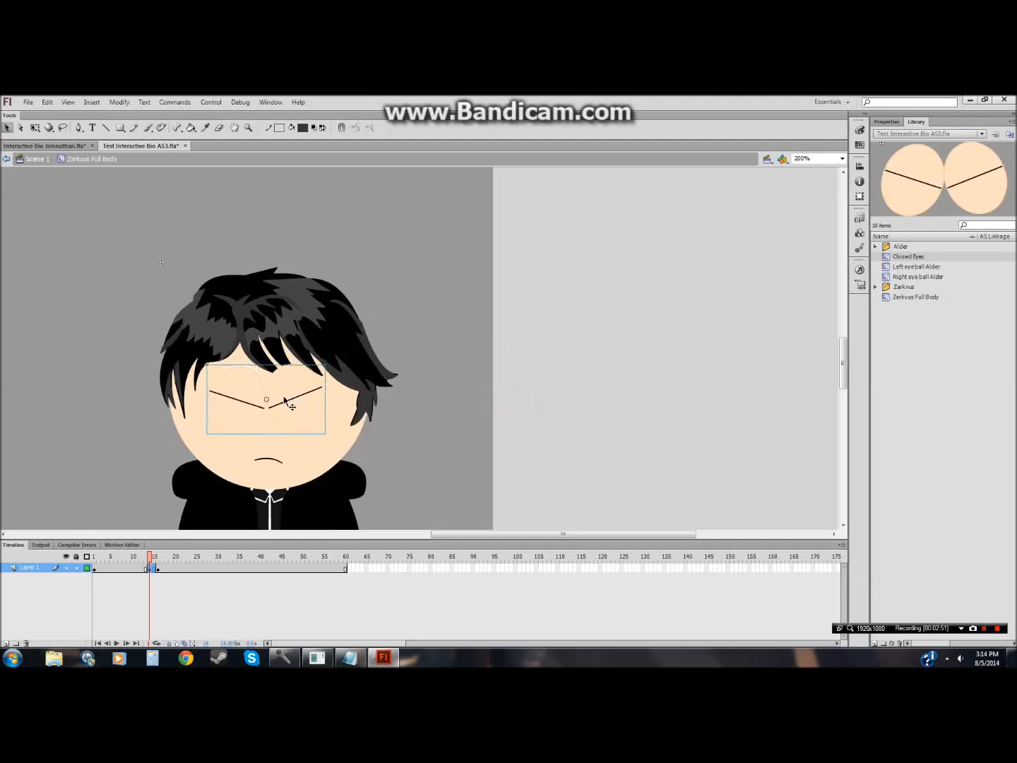
{"action": "left_click", "coordinate": [579, 382]}
{"action": "left_click", "coordinate": [252, 373]}
{"action": "key", "text": "Escape"}
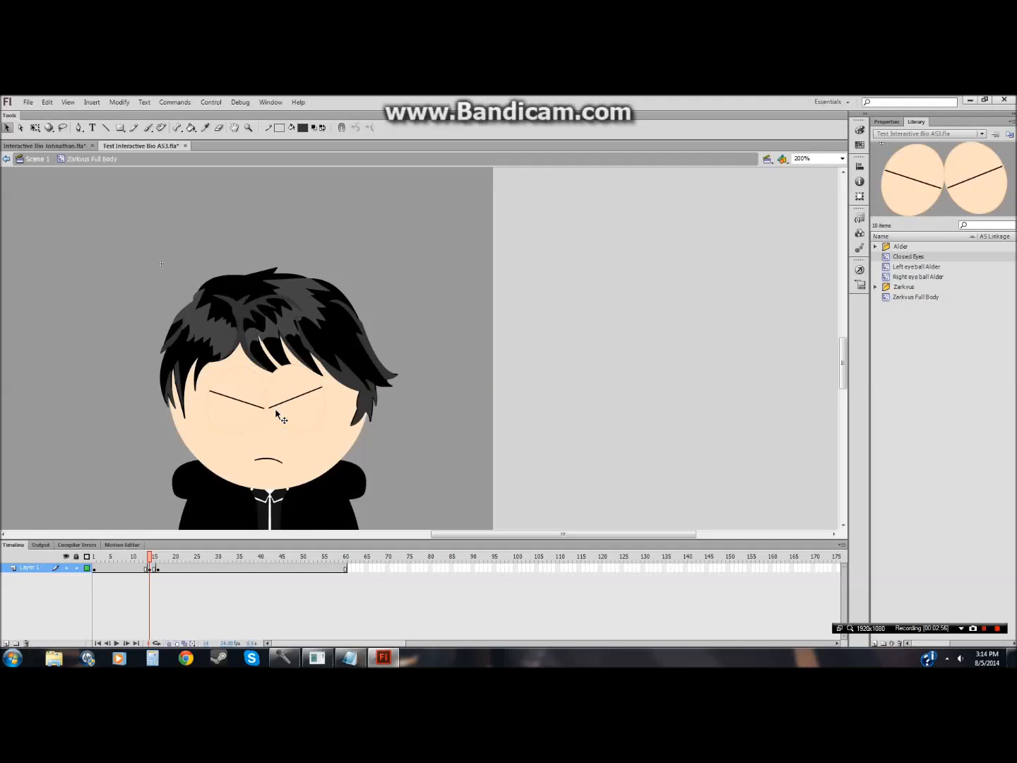
Step: Send the closed-eyes instance backward so it sits behind the hair
{"action": "right_click", "coordinate": [289, 412]}
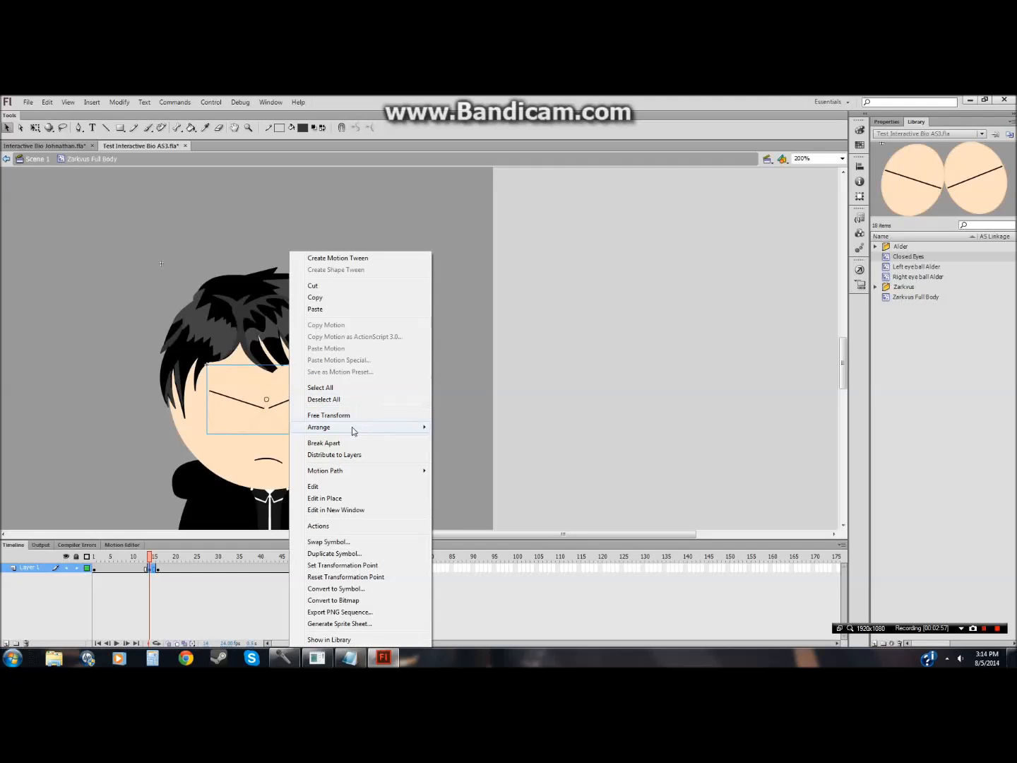
{"action": "mouse_move", "coordinate": [353, 426]}
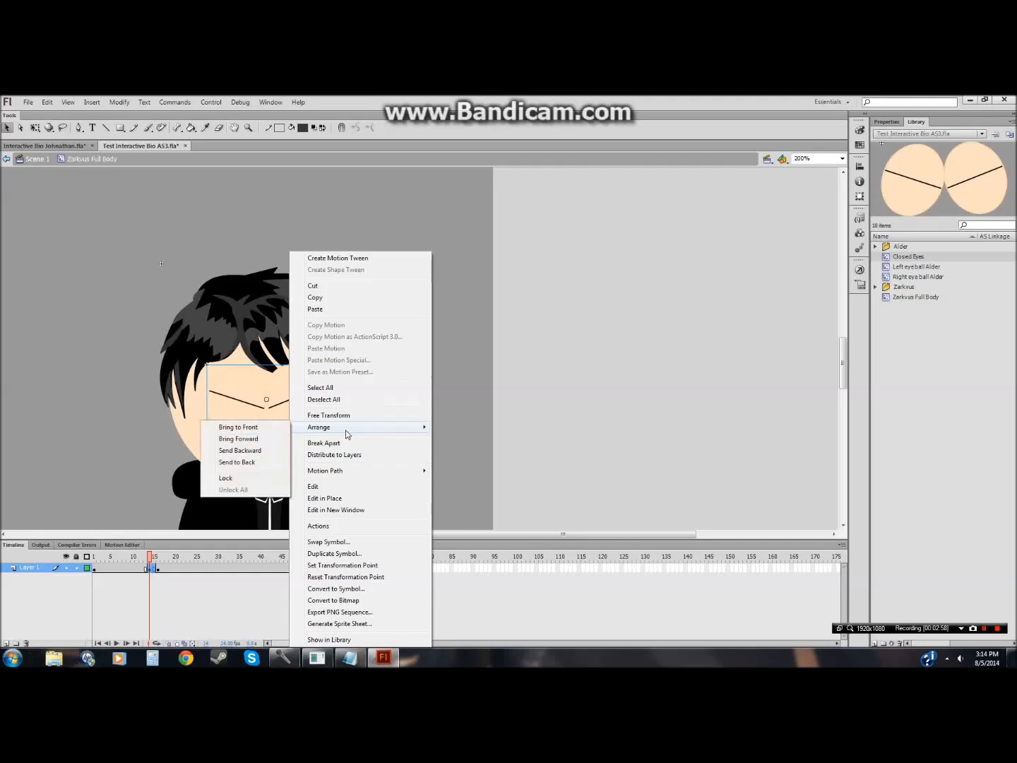
{"action": "left_click", "coordinate": [255, 452]}
{"action": "left_click", "coordinate": [665, 401]}
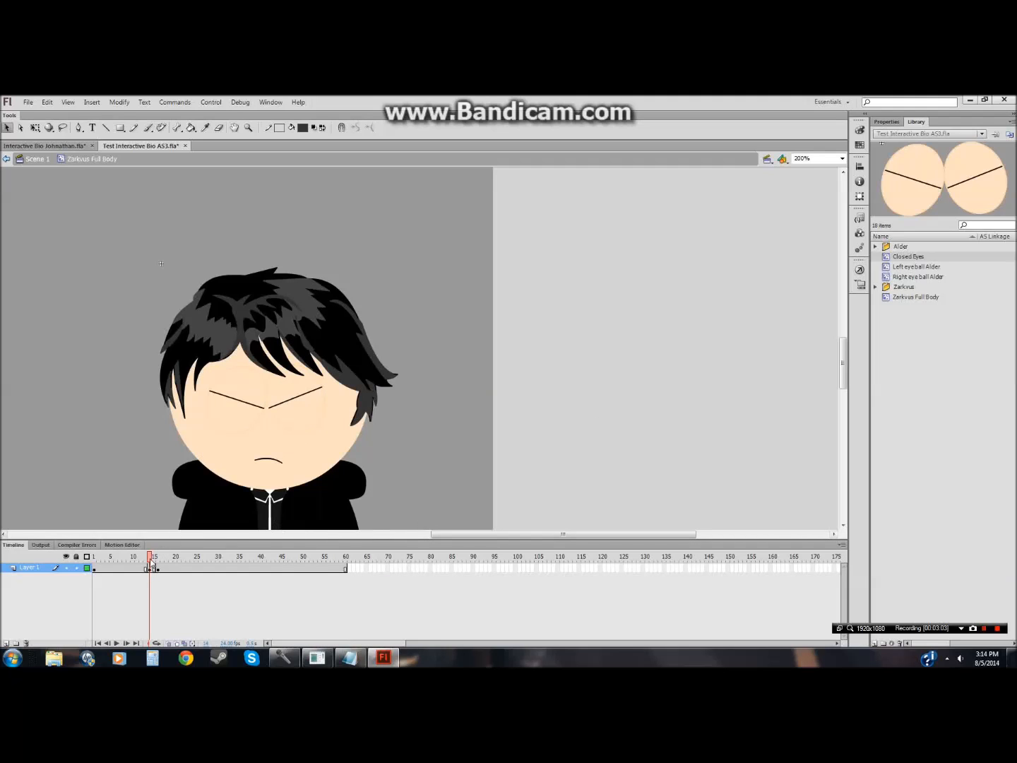
Step: Copy the opening frames before the blink and paste them after it on the character's layer
{"action": "left_click_drag", "start_coordinate": [95, 567], "coordinate": [144, 569]}
{"action": "right_click", "coordinate": [129, 576]}
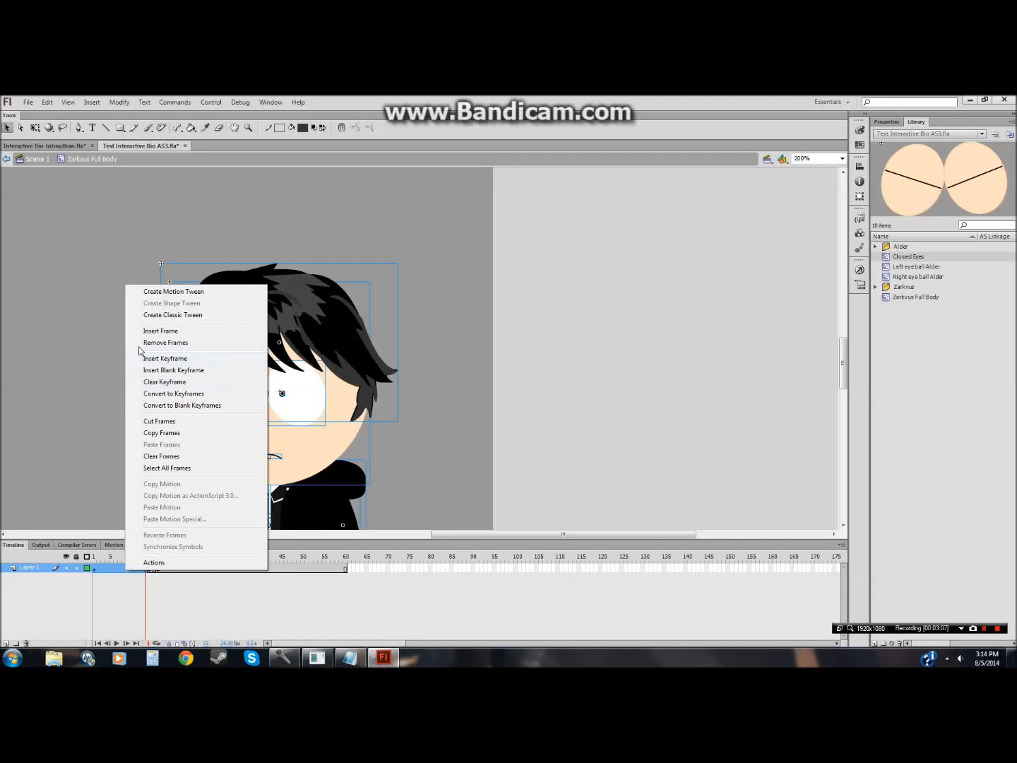
{"action": "left_click", "coordinate": [145, 435]}
{"action": "left_click_drag", "start_coordinate": [159, 572], "coordinate": [340, 572]}
{"action": "right_click", "coordinate": [341, 572]}
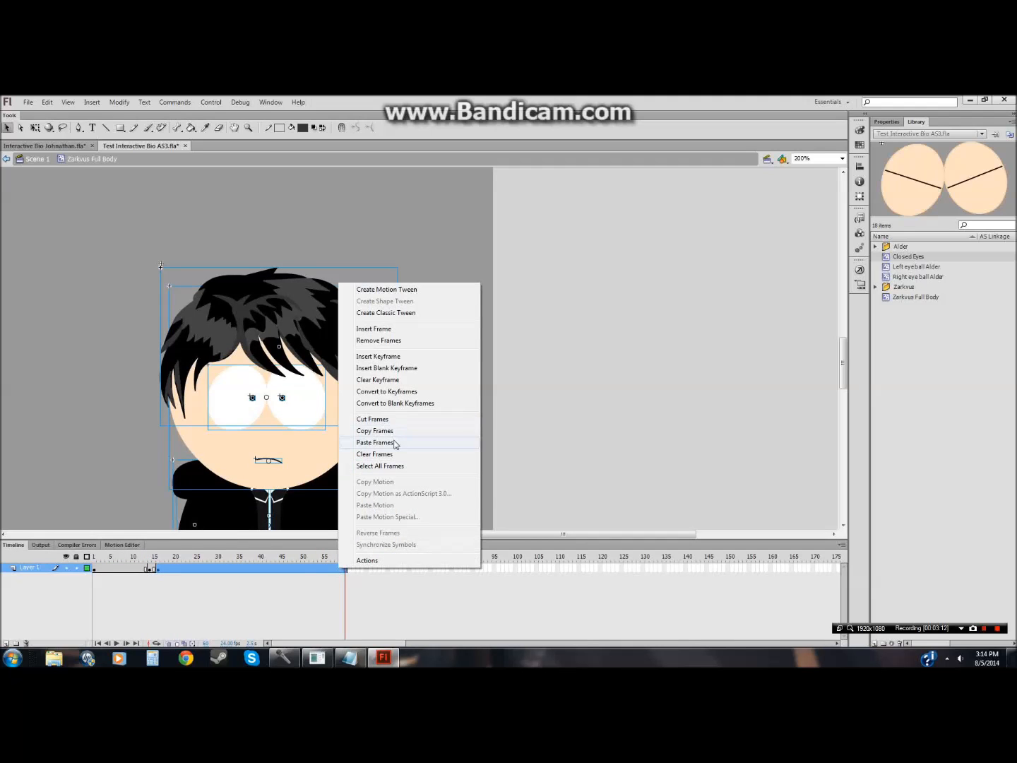
{"action": "left_click", "coordinate": [394, 441]}
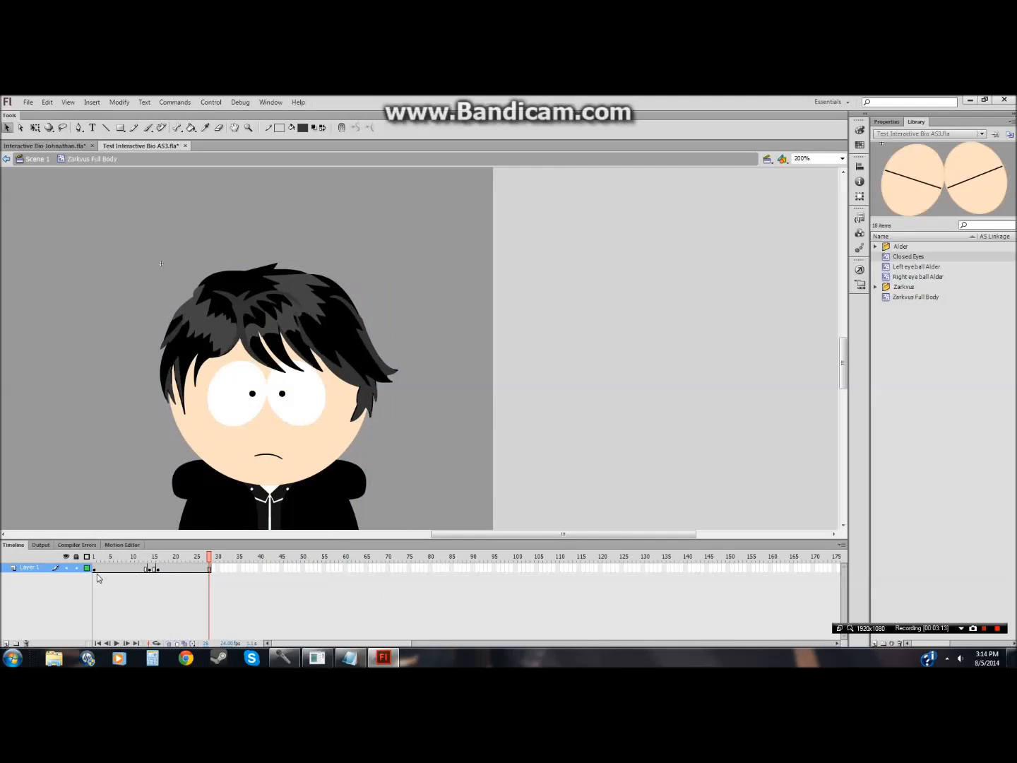
Step: Play back the blink from the start and insert a frame at frame 35 to extend the layer
{"action": "left_click", "coordinate": [98, 644]}
{"action": "left_click", "coordinate": [115, 643]}
{"action": "right_click", "coordinate": [242, 569]}
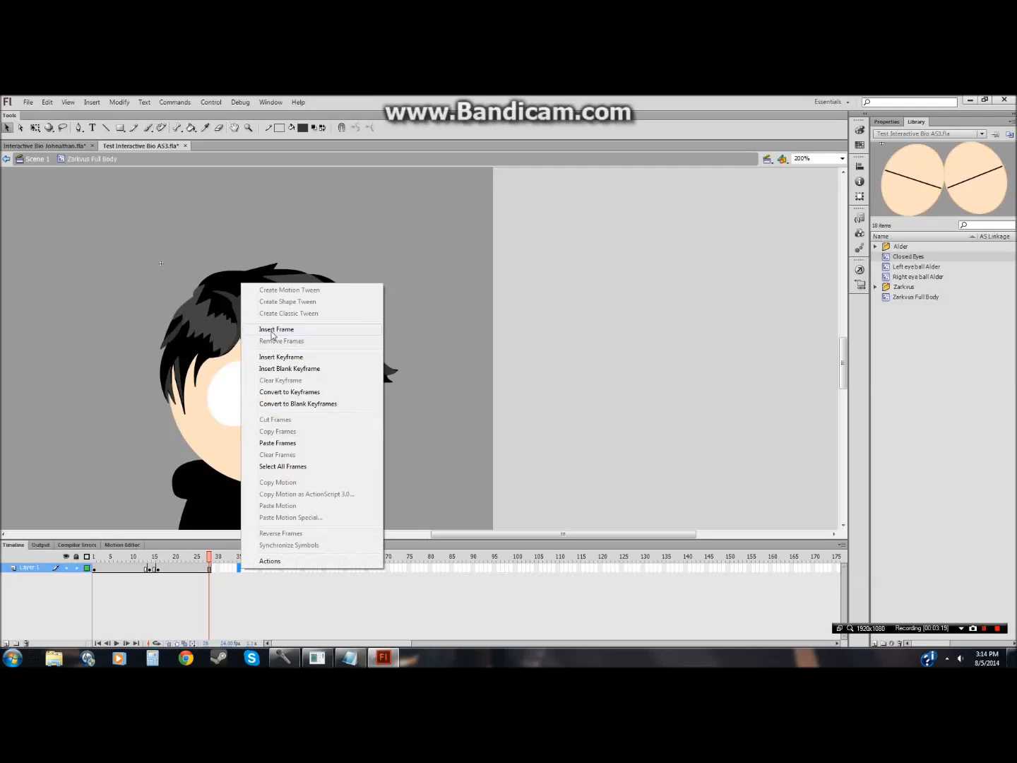
{"action": "left_click", "coordinate": [272, 329]}
{"action": "left_click", "coordinate": [88, 568]}
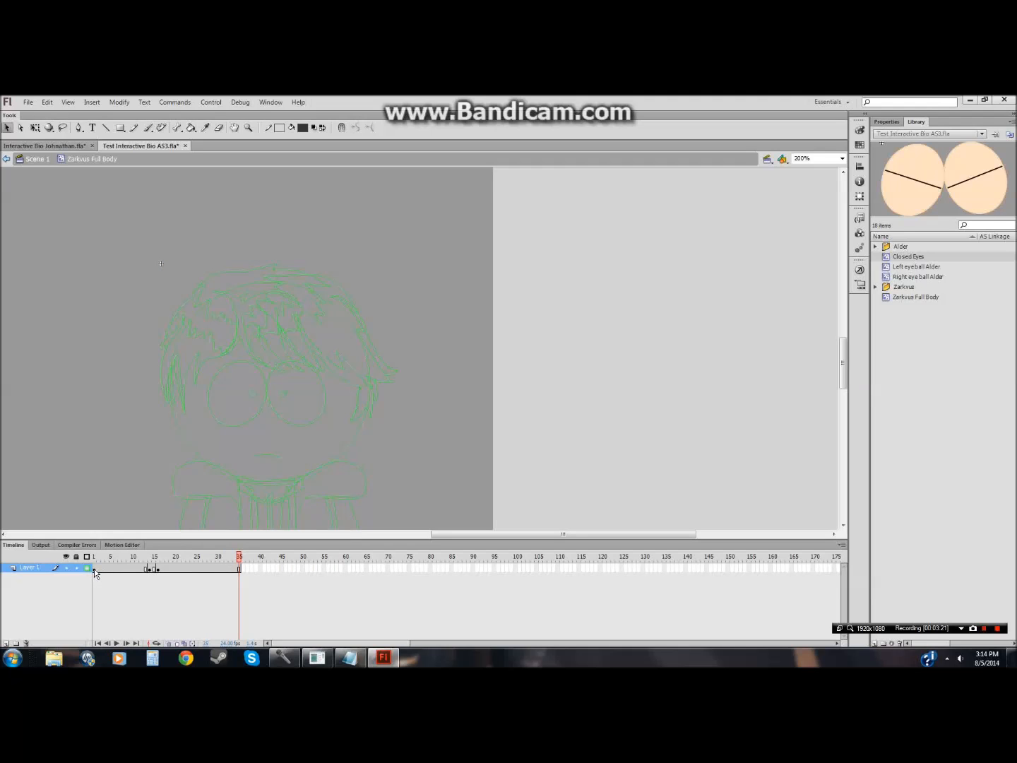
{"action": "double_click", "coordinate": [87, 569]}
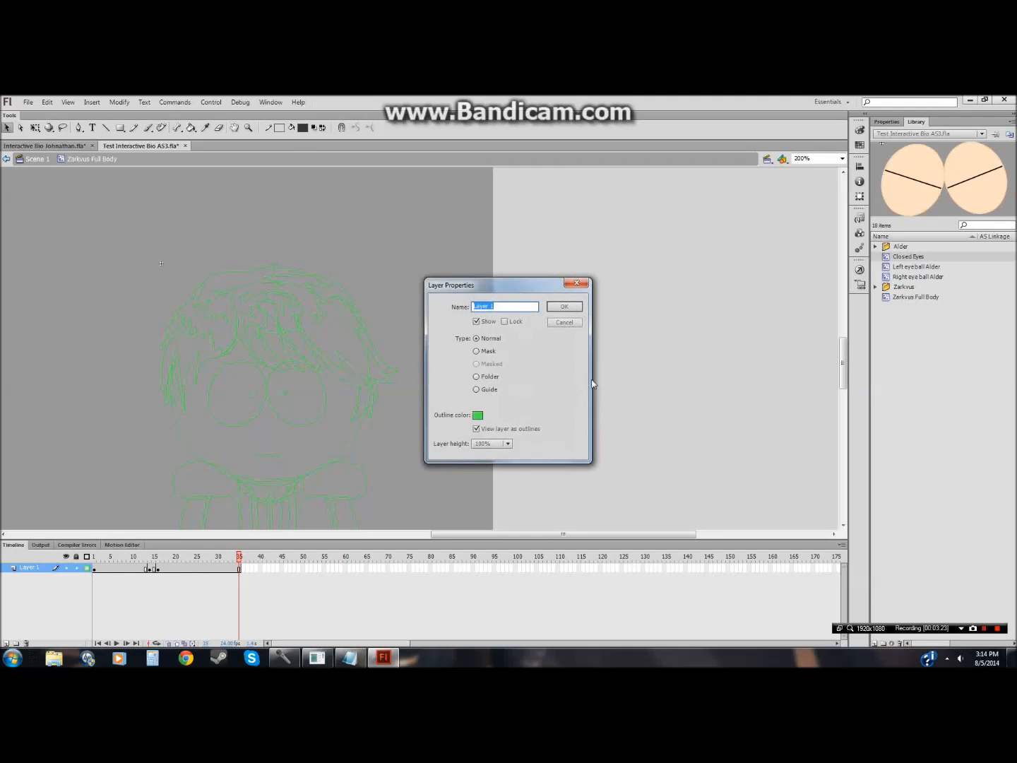
{"action": "left_click", "coordinate": [569, 286]}
{"action": "mouse_move", "coordinate": [841, 371]}
{"action": "left_mouse_down"}
{"action": "mouse_move", "coordinate": [841, 391]}
{"action": "mouse_move", "coordinate": [841, 376]}
{"action": "left_mouse_up"}
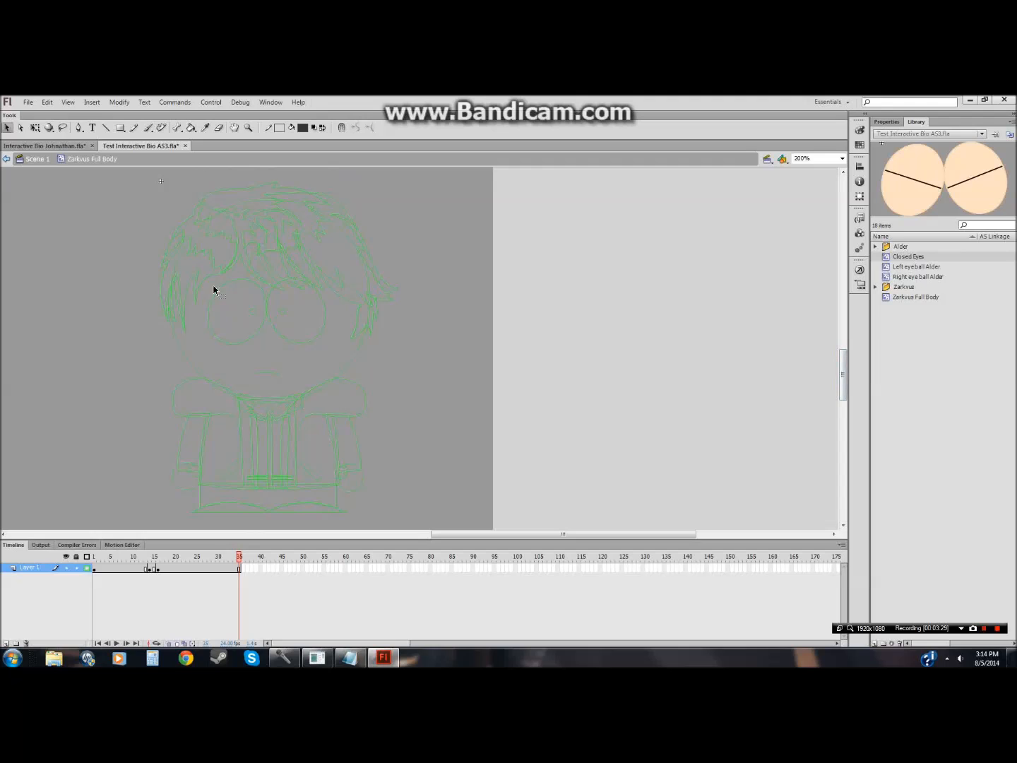
{"action": "left_click", "coordinate": [87, 569]}
Step: Lock the character's layer and save the document
{"action": "left_click", "coordinate": [76, 569]}
{"action": "left_click", "coordinate": [28, 102]}
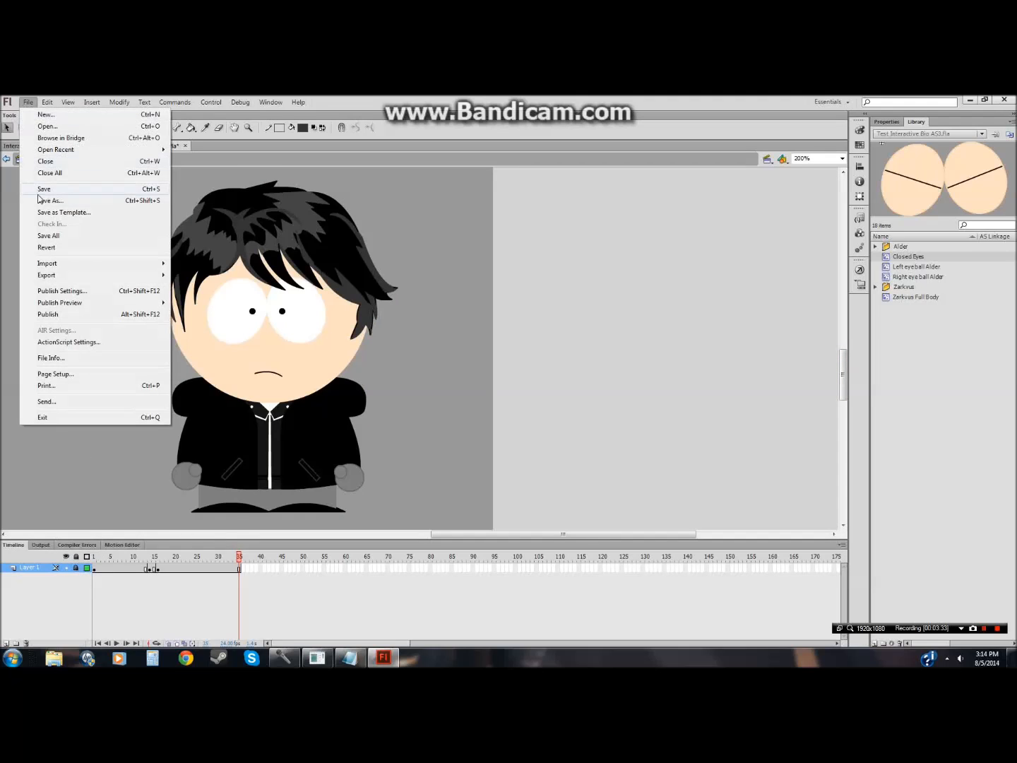
{"action": "left_click", "coordinate": [43, 187]}
Step: Return to Scene 1 and zoom out to 100% to see the whole stage
{"action": "left_click", "coordinate": [35, 159]}
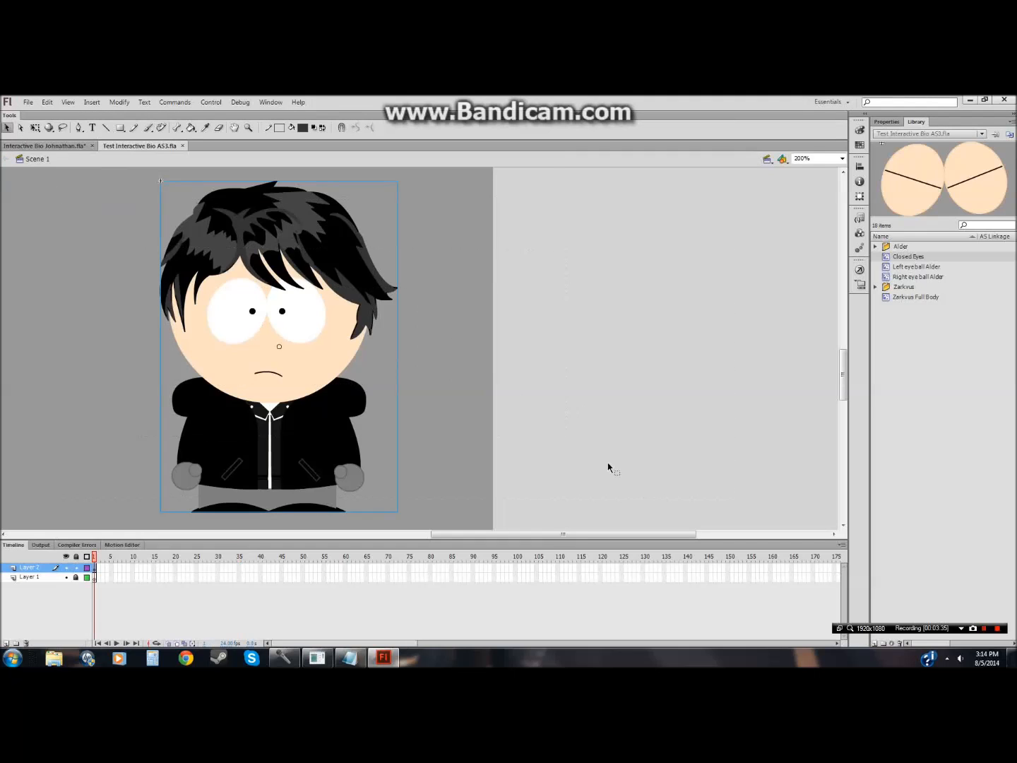
{"action": "left_click", "coordinate": [247, 128]}
{"action": "left_click", "coordinate": [403, 338], "text": "alt"}
{"action": "left_click_drag", "start_coordinate": [490, 535], "coordinate": [395, 534]}
{"action": "left_click_drag", "start_coordinate": [845, 374], "coordinate": [845, 343]}
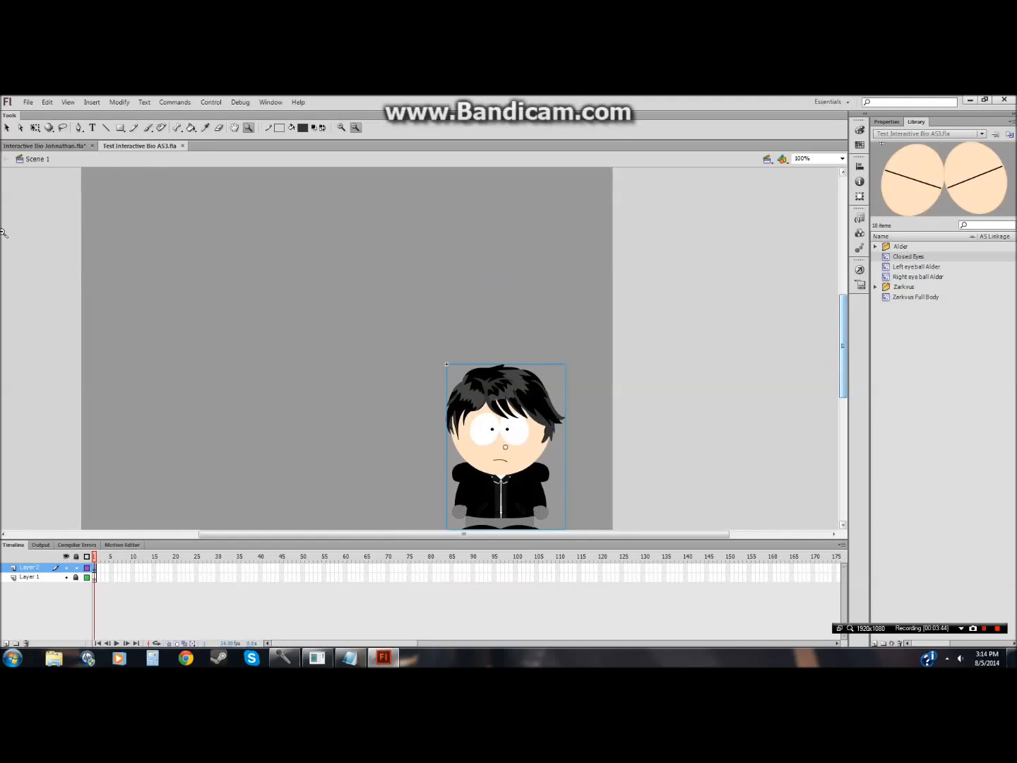
Step: Move Layer 1 above Layer 2 in Scene 1
{"action": "left_click", "coordinate": [44, 145]}
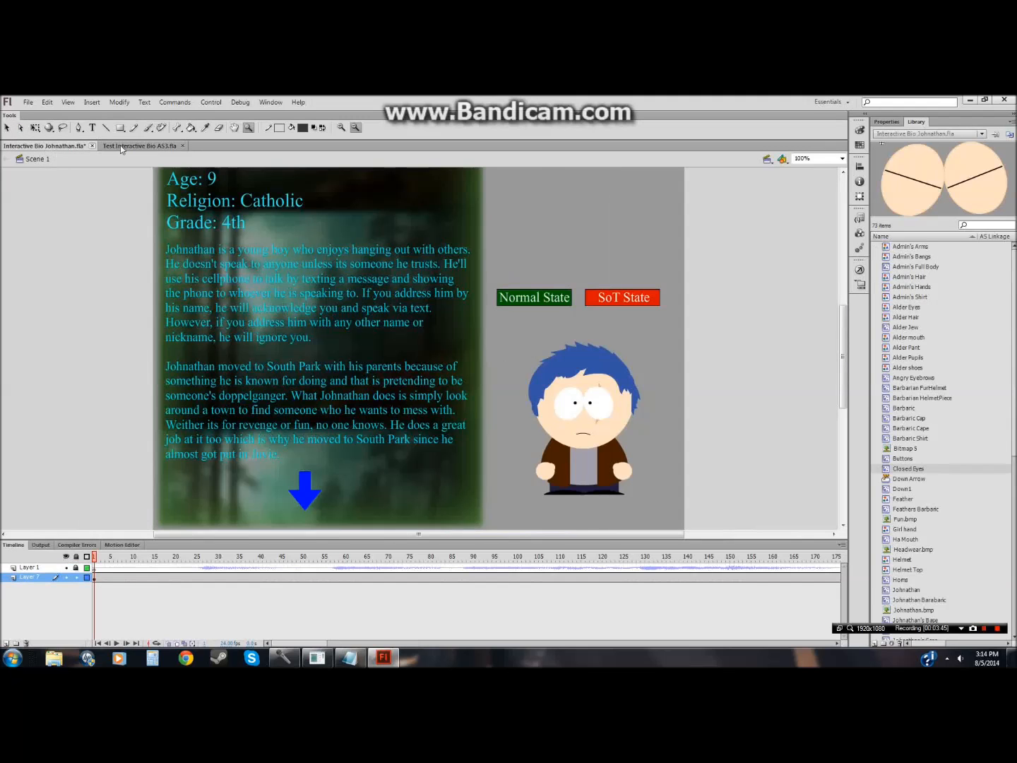
{"action": "left_click", "coordinate": [120, 145]}
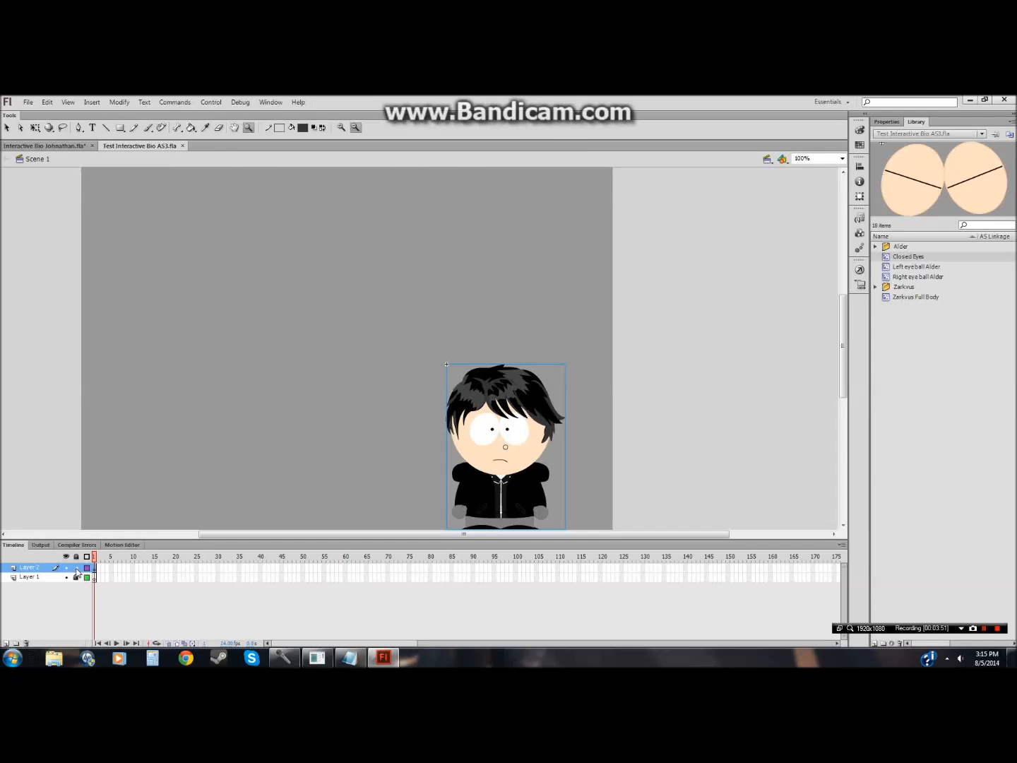
{"action": "left_click_drag", "start_coordinate": [45, 577], "coordinate": [48, 567]}
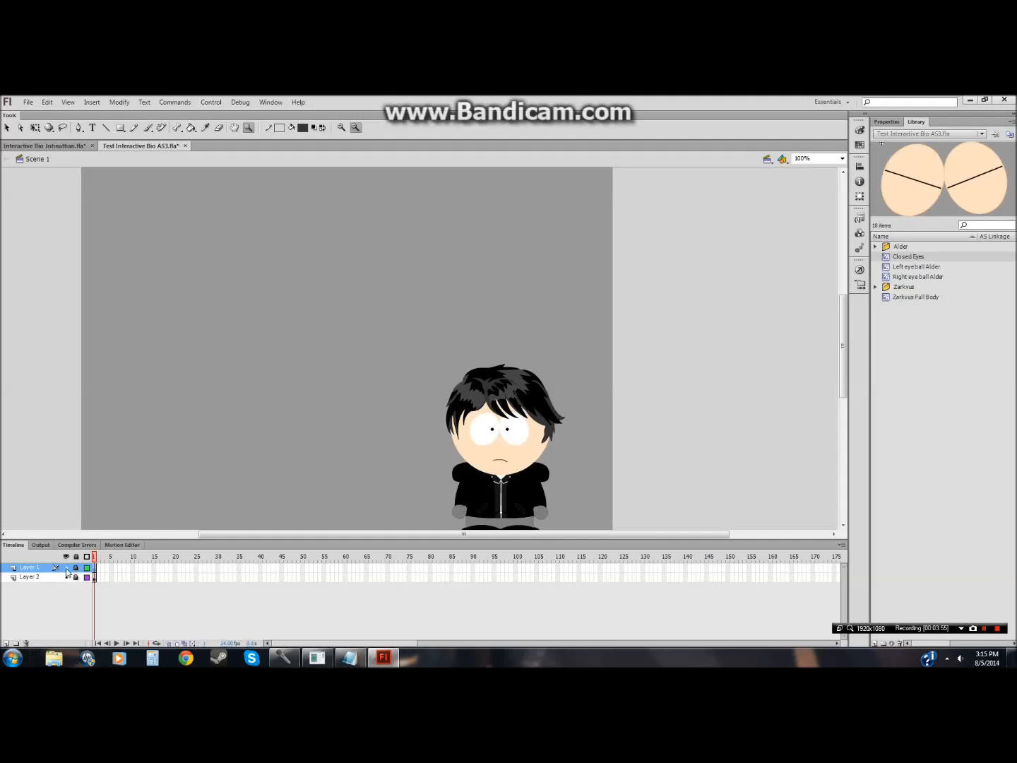
Step: Switch to RPG Maker VX Ace and open the Sound Test to browse the BGM list
{"action": "left_click", "coordinate": [317, 658]}
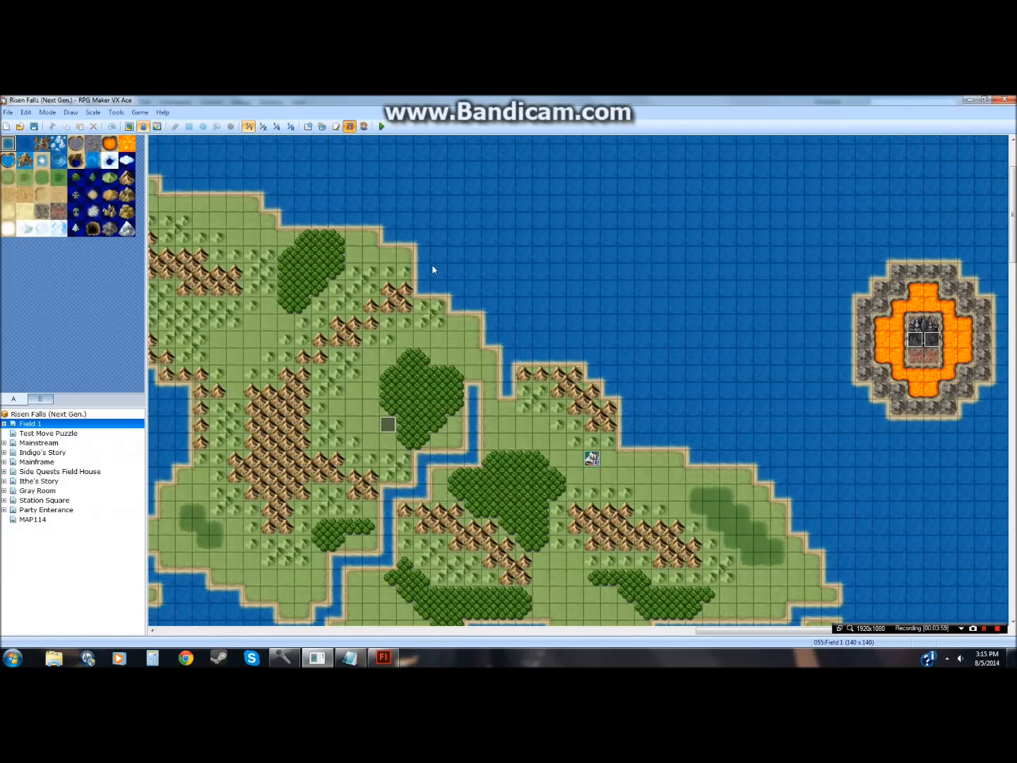
{"action": "left_click", "coordinate": [349, 127]}
{"action": "scroll", "coordinate": [523, 379], "scroll_direction": "down", "scroll_amount": 7}
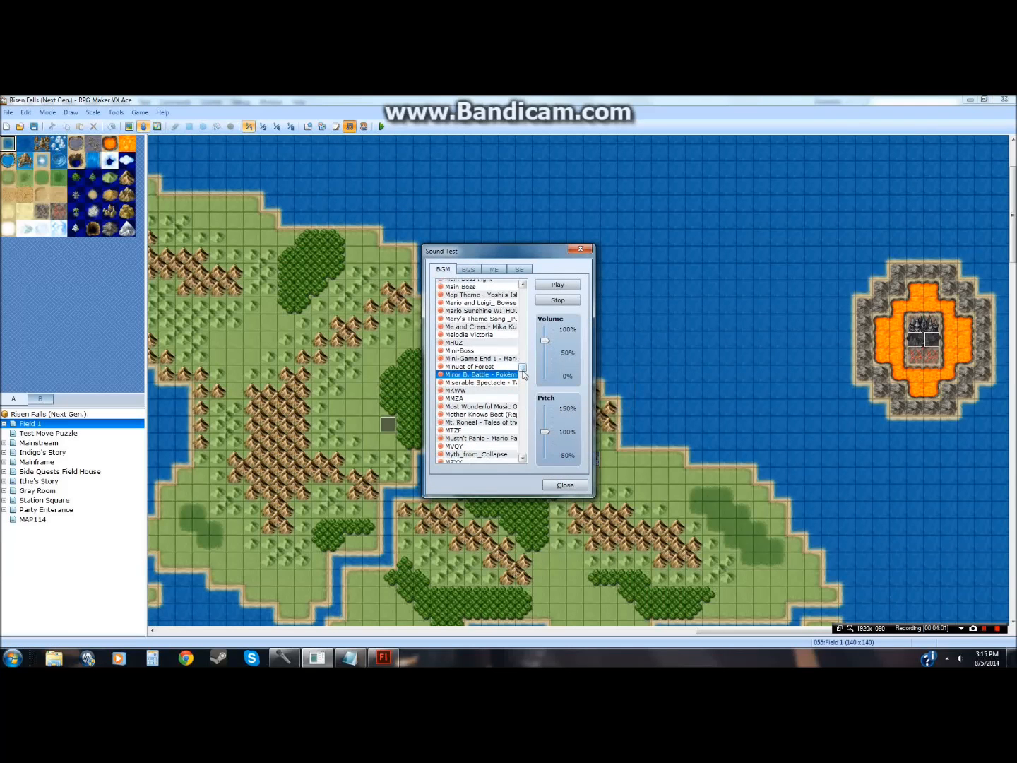
{"action": "mouse_move", "coordinate": [523, 379]}
{"action": "left_mouse_down"}
{"action": "mouse_move", "coordinate": [523, 402]}
{"action": "mouse_move", "coordinate": [525, 367]}
{"action": "left_mouse_up"}
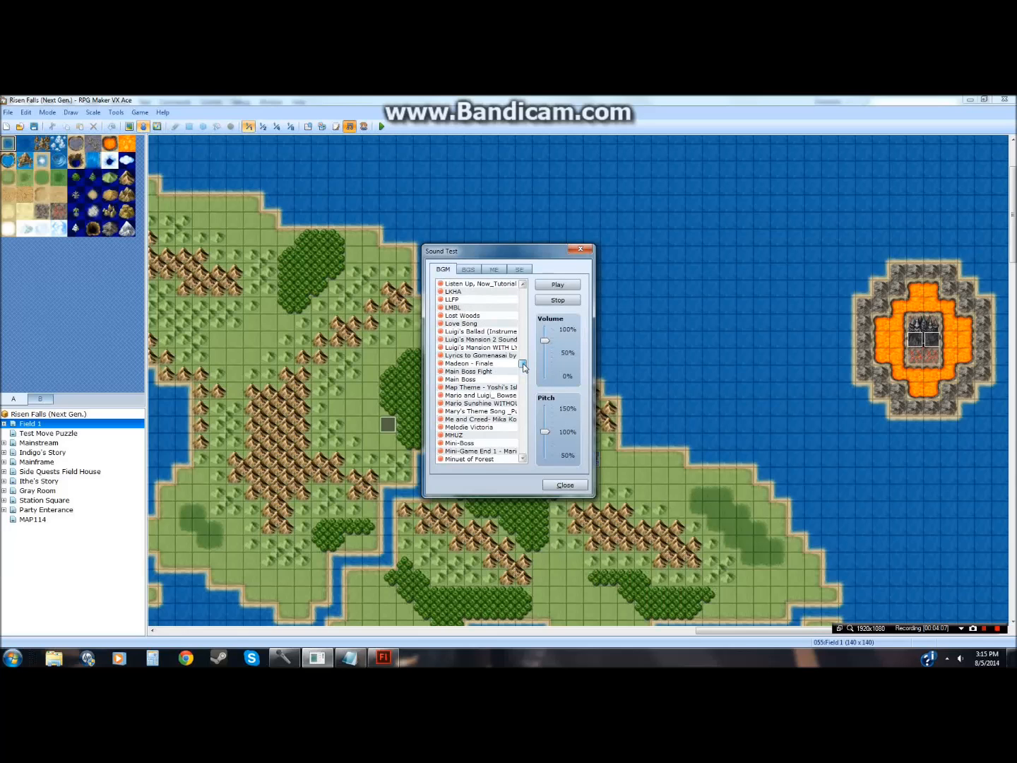
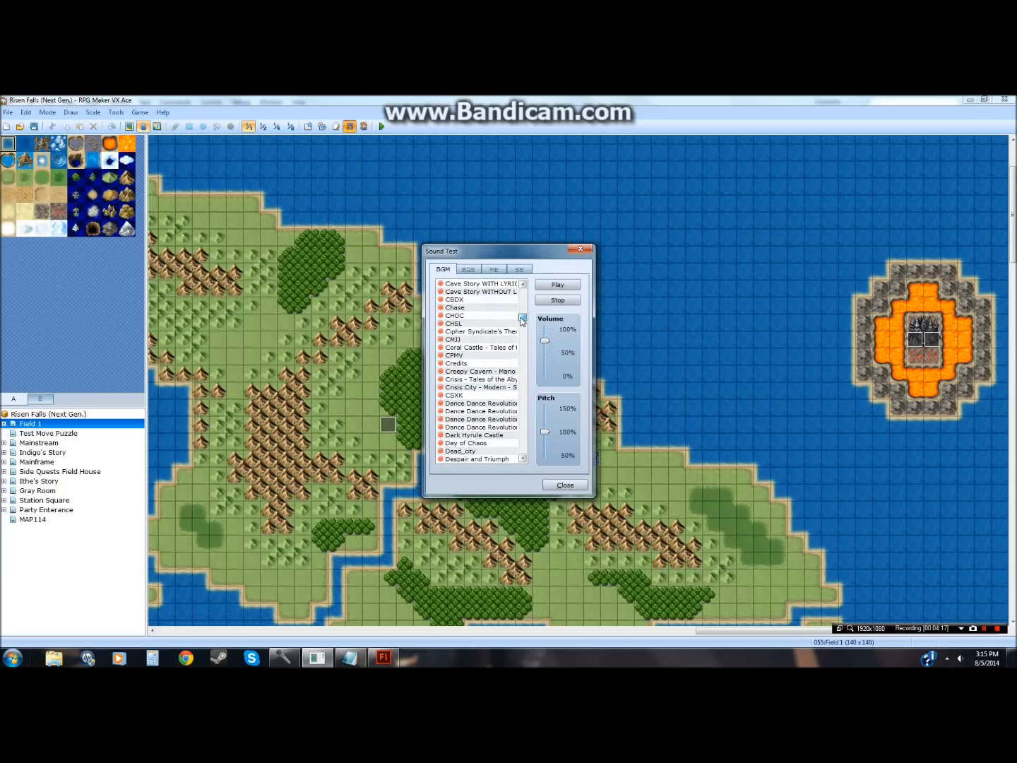
Step: Audition BGM tracks in the Sound Test, stepping through the entries from ACOA down to CSXK
{"action": "left_click_drag", "start_coordinate": [522, 309], "coordinate": [524, 295]}
{"action": "scroll", "coordinate": [498, 364], "scroll_direction": "down", "scroll_amount": 2}
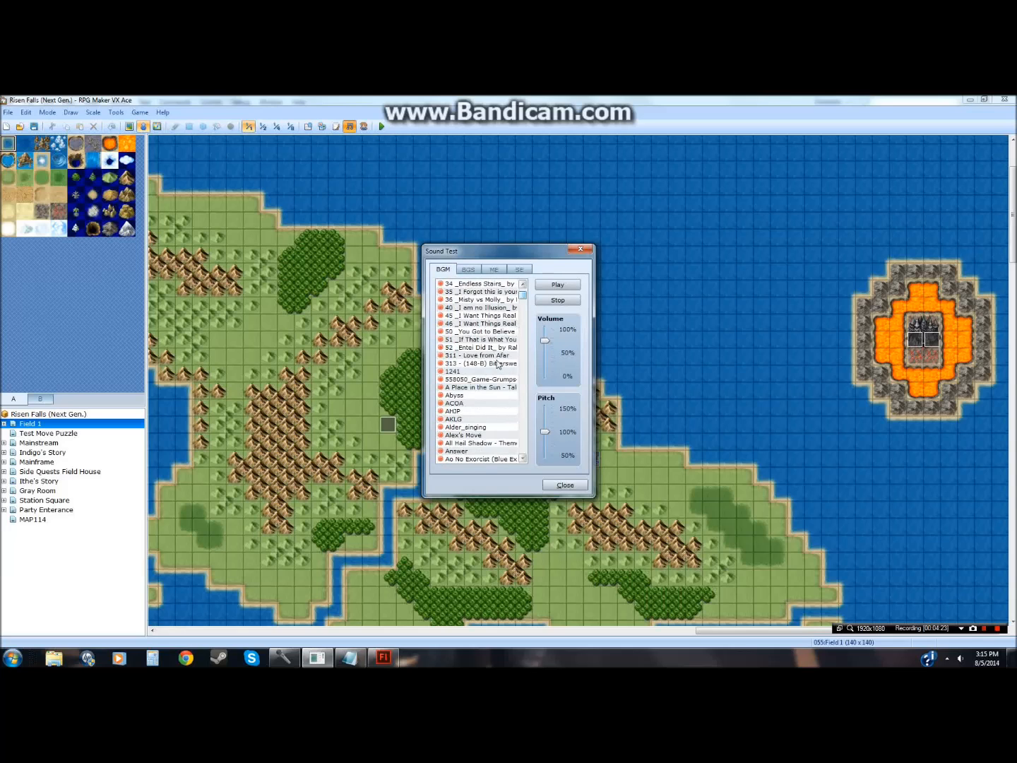
{"action": "left_click", "coordinate": [471, 404]}
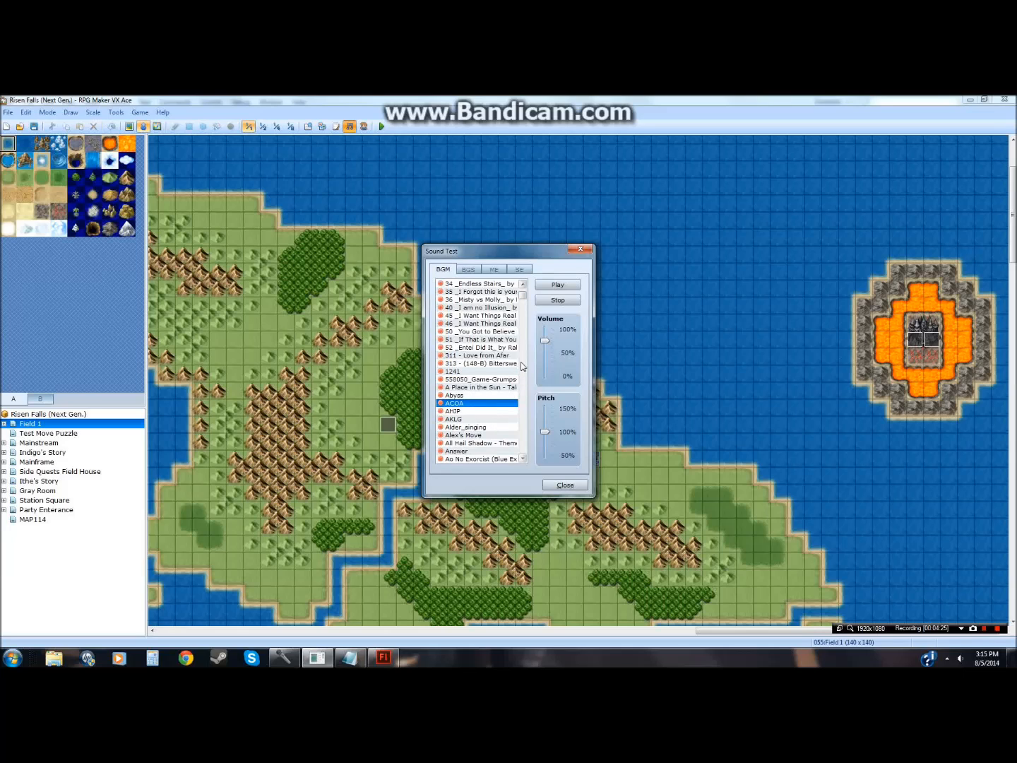
{"action": "left_click", "coordinate": [475, 412]}
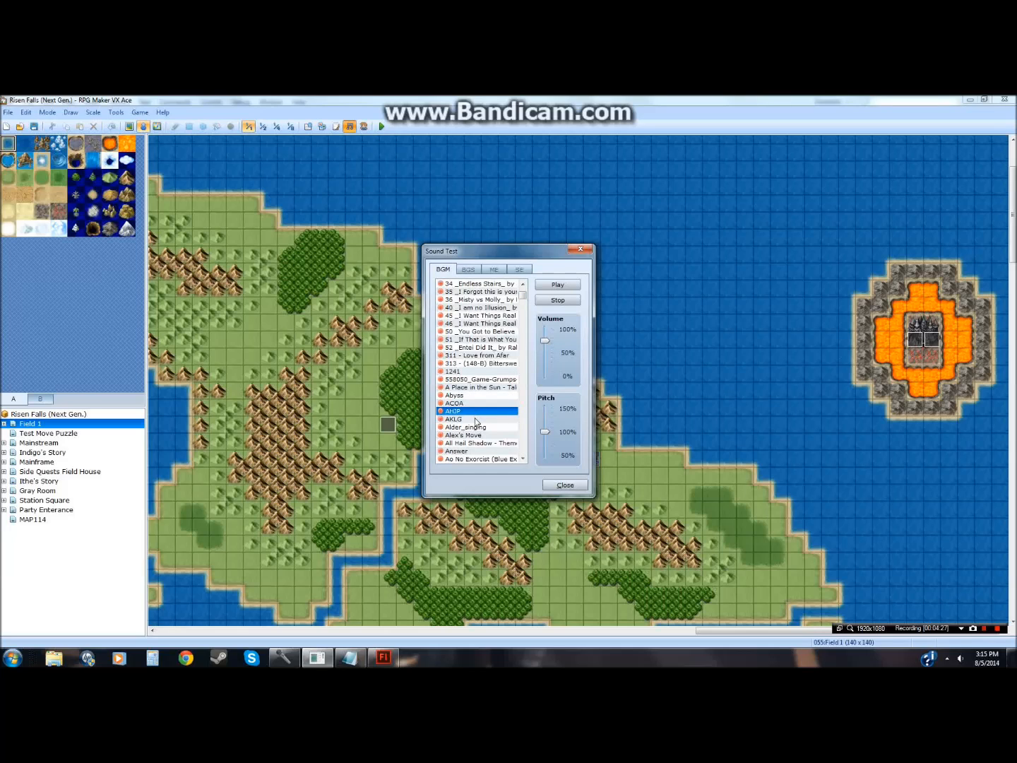
{"action": "left_click", "coordinate": [476, 420]}
{"action": "left_click_drag", "start_coordinate": [523, 293], "coordinate": [523, 311]}
{"action": "left_click", "coordinate": [450, 372]}
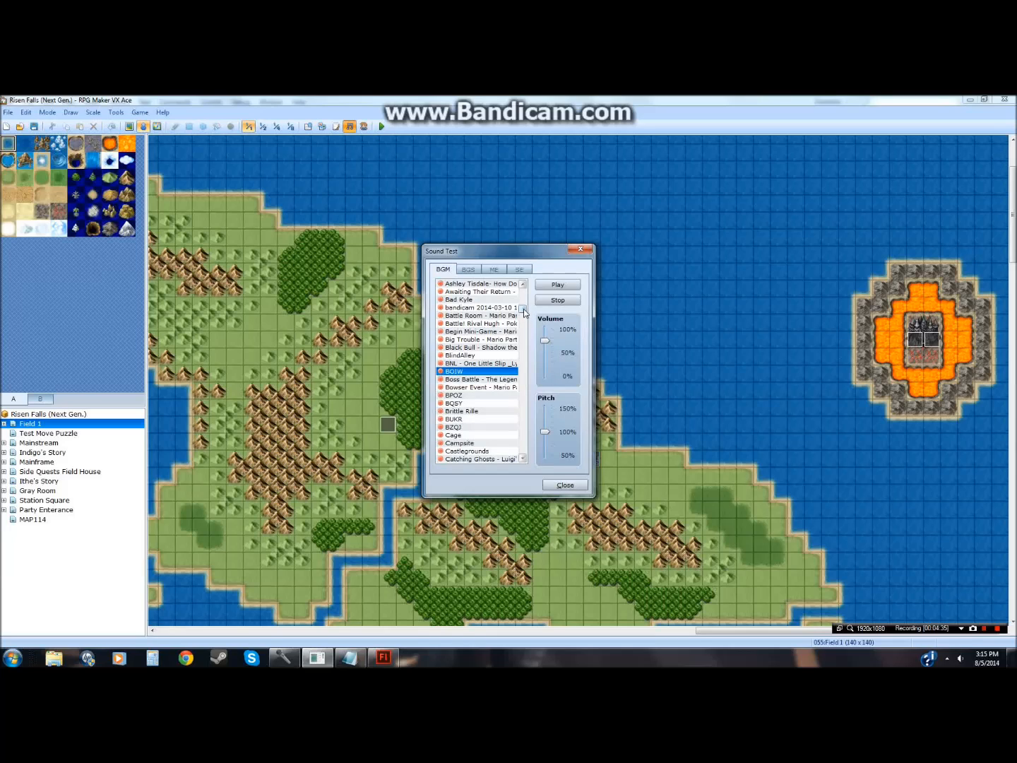
{"action": "left_click", "coordinate": [457, 395]}
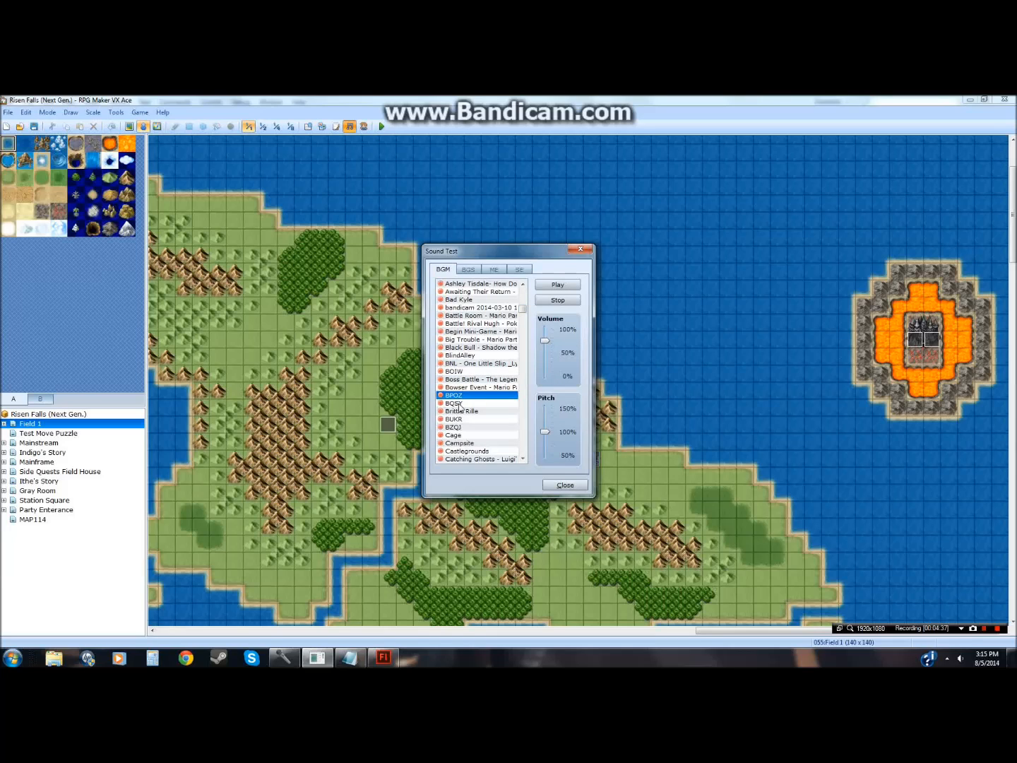
{"action": "left_click", "coordinate": [459, 404]}
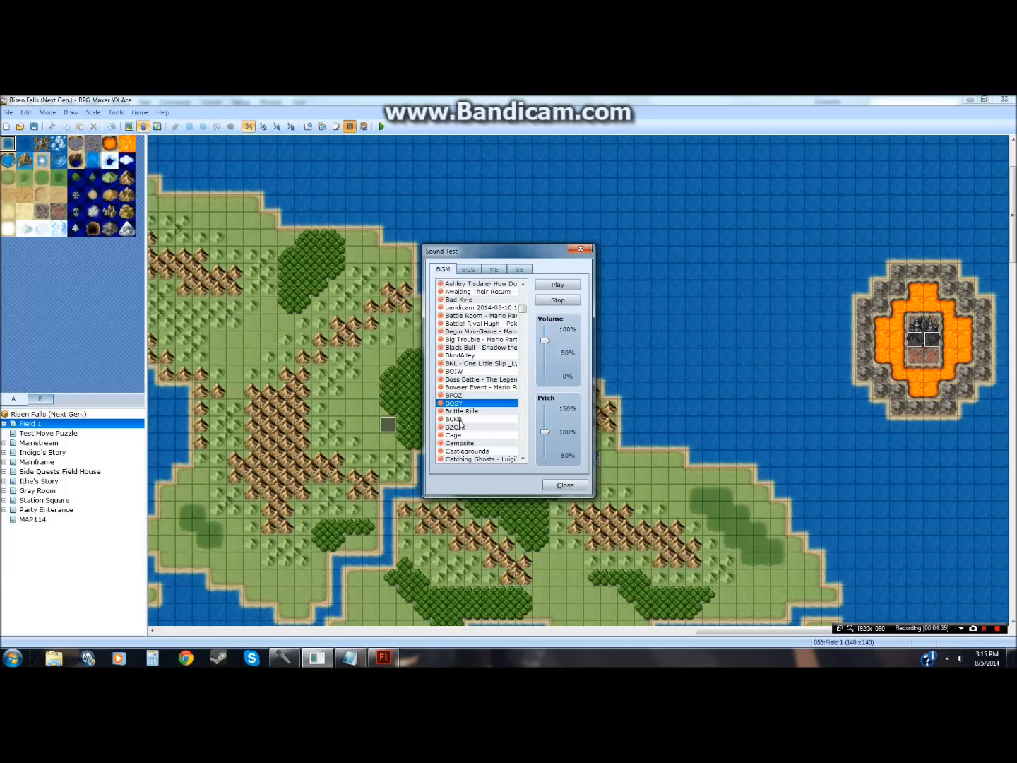
{"action": "left_click", "coordinate": [459, 419]}
{"action": "left_click", "coordinate": [457, 427]}
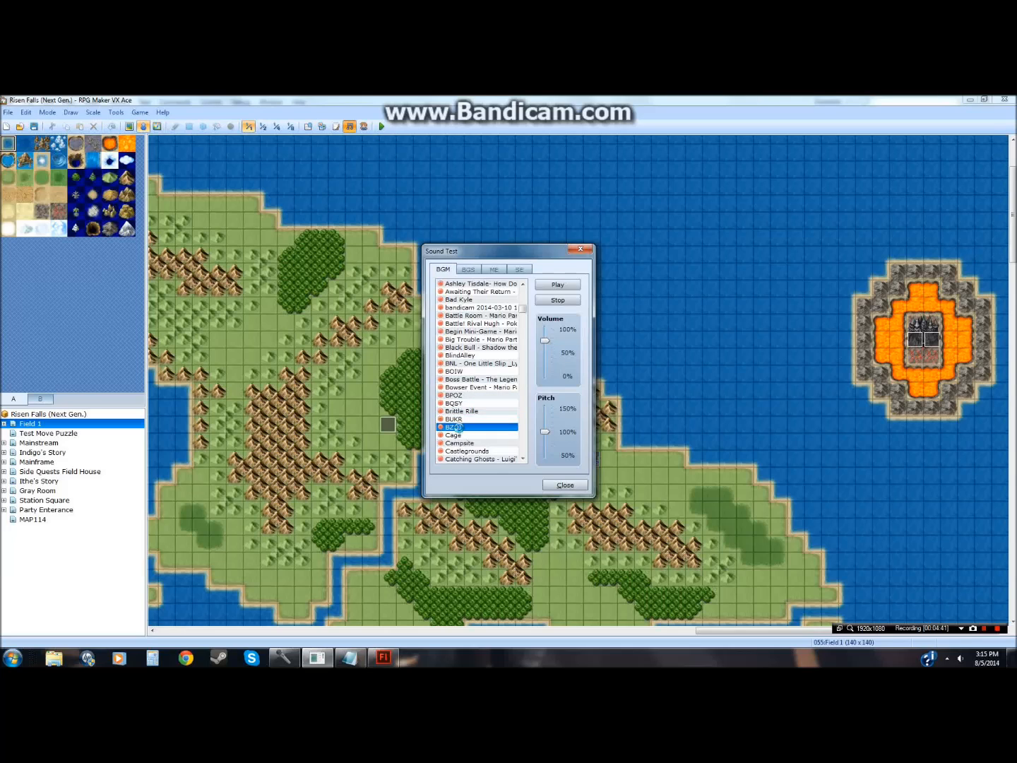
{"action": "left_click_drag", "start_coordinate": [524, 310], "coordinate": [524, 320]}
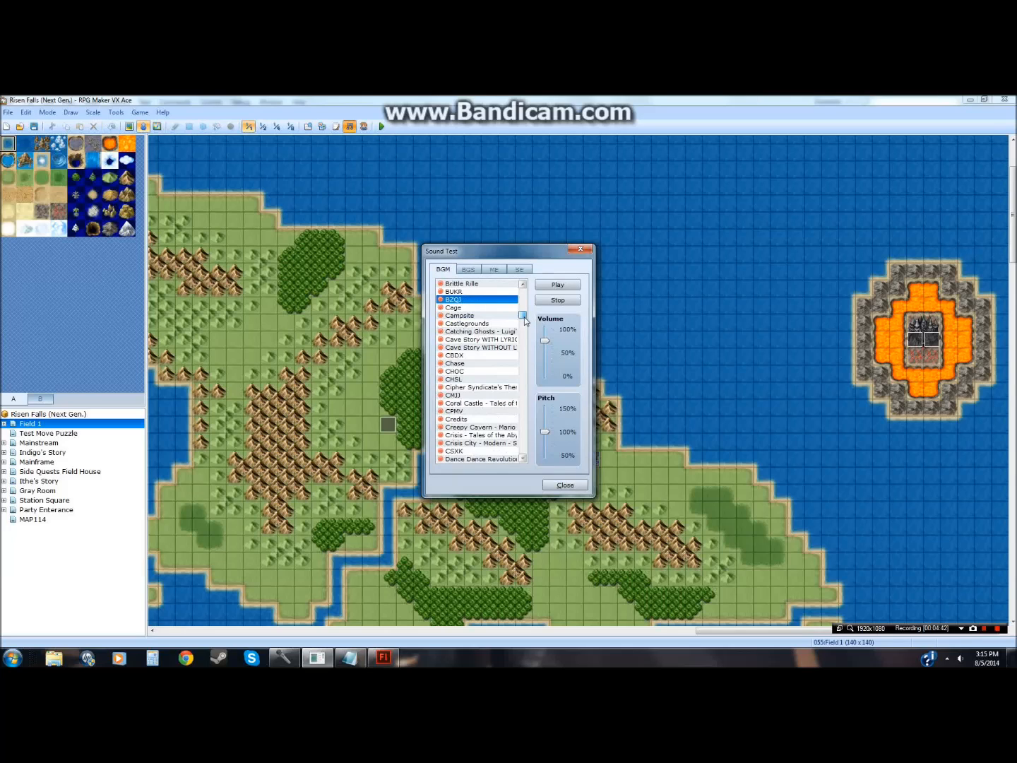
{"action": "left_click", "coordinate": [463, 357]}
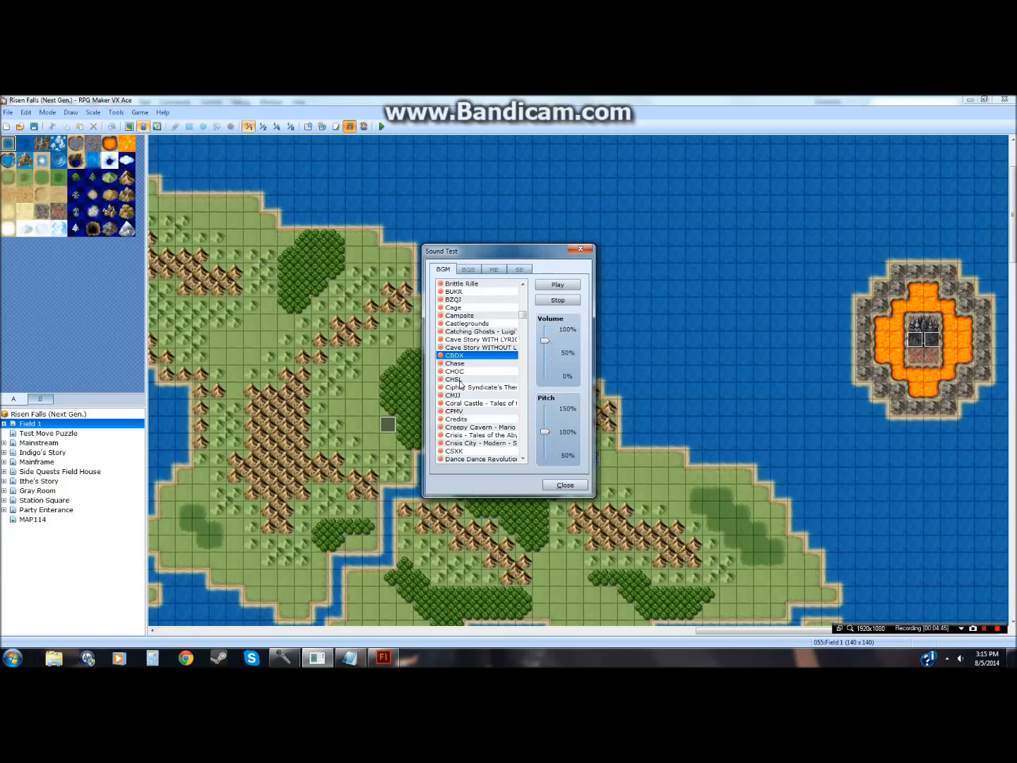
{"action": "left_click", "coordinate": [459, 380]}
{"action": "left_click", "coordinate": [458, 396]}
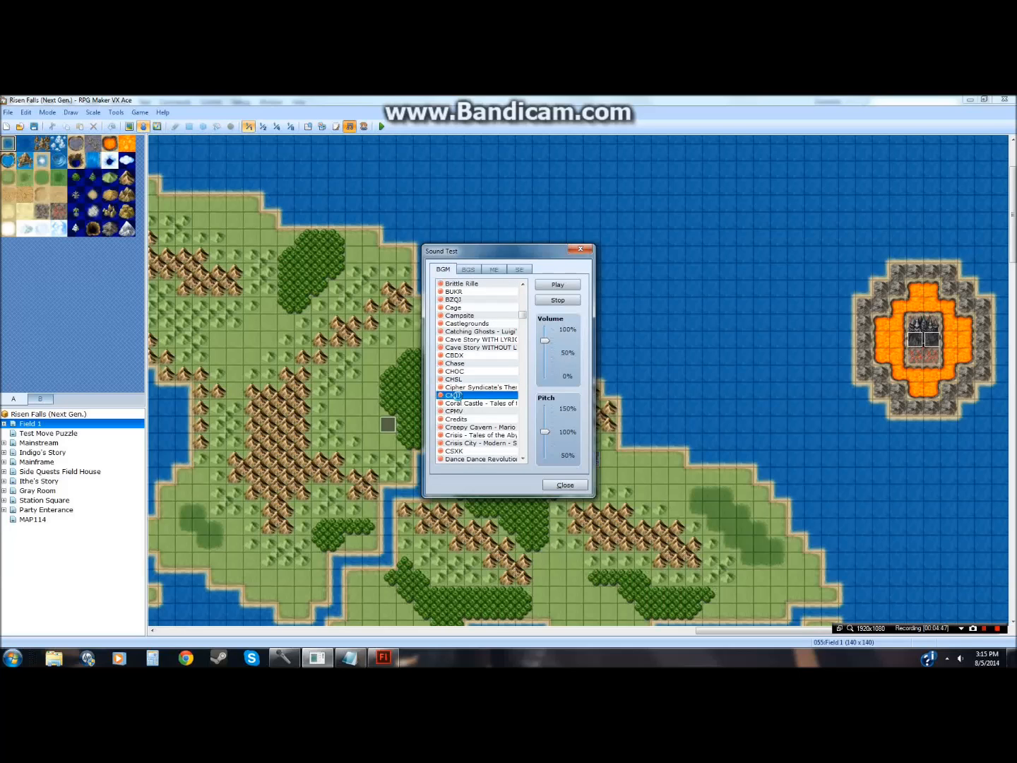
{"action": "left_click", "coordinate": [455, 411]}
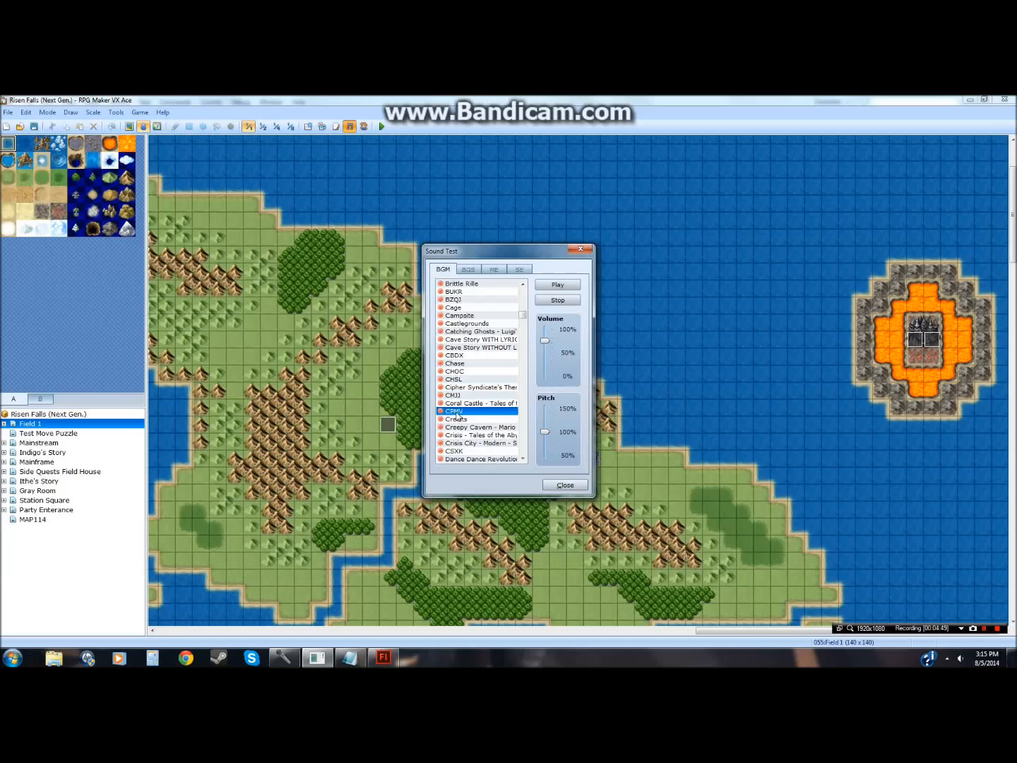
{"action": "left_click", "coordinate": [456, 451]}
Step: Audition further BGM tracks lower in the Sound Test list, from the D entries through FTTL
{"action": "scroll", "coordinate": [462, 433], "scroll_direction": "down", "scroll_amount": 4}
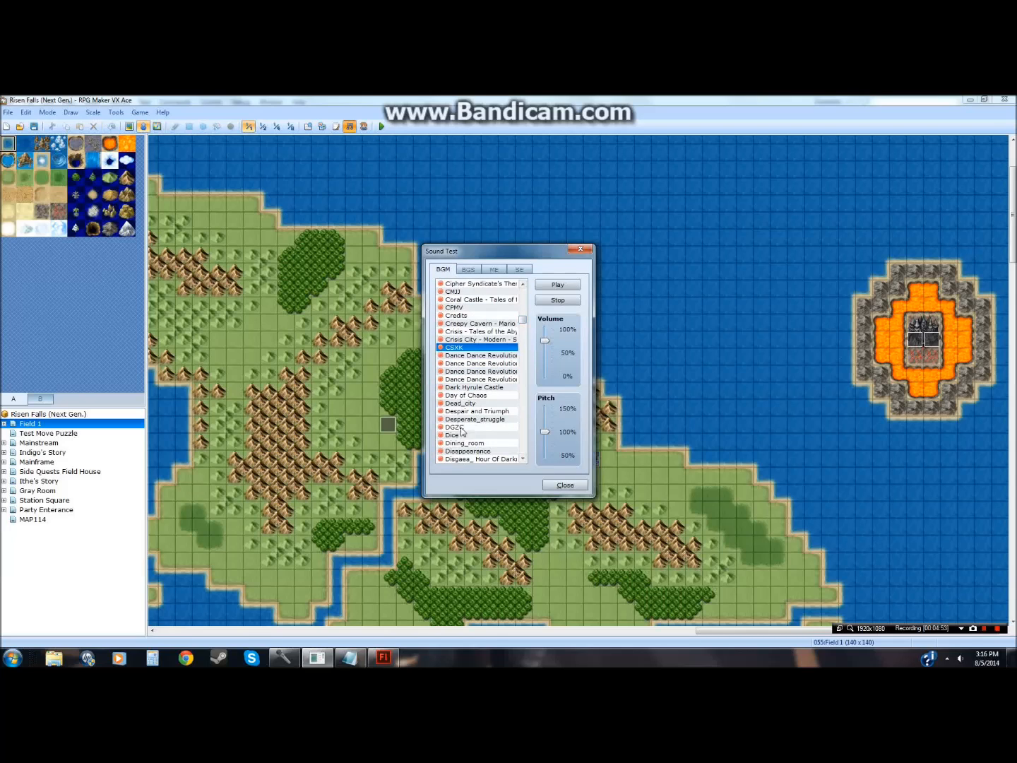
{"action": "left_click", "coordinate": [461, 427]}
{"action": "scroll", "coordinate": [459, 396], "scroll_direction": "down", "scroll_amount": 7}
{"action": "scroll", "coordinate": [455, 337], "scroll_direction": "up", "scroll_amount": 1}
{"action": "left_click", "coordinate": [459, 323]}
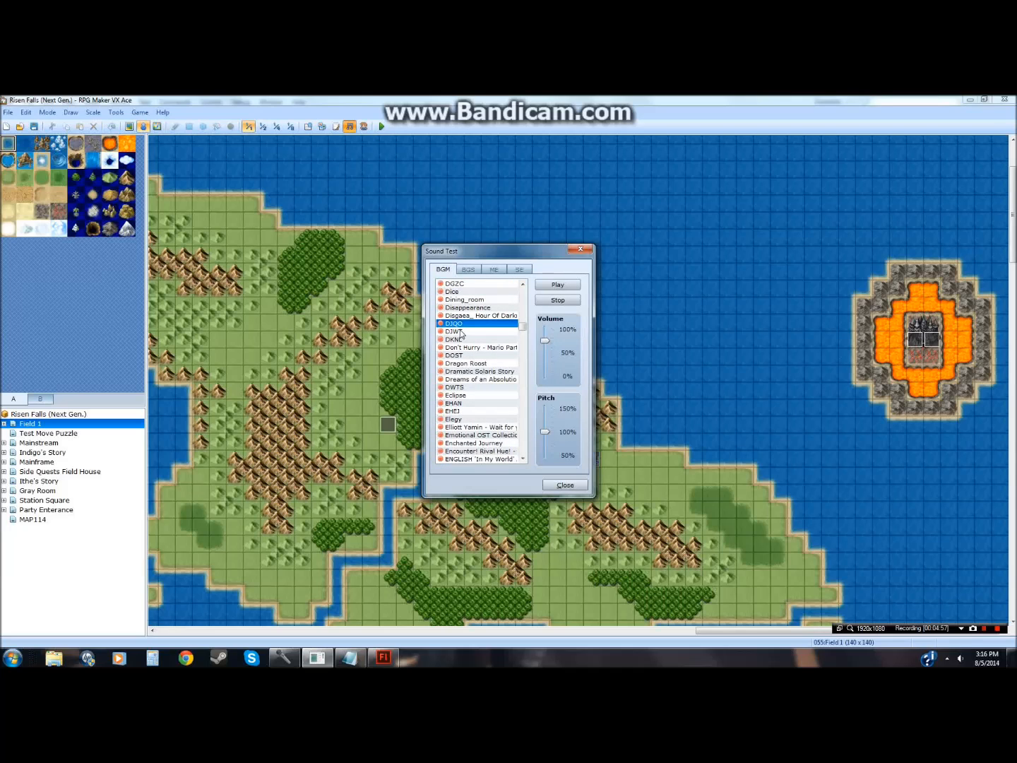
{"action": "left_click", "coordinate": [460, 331]}
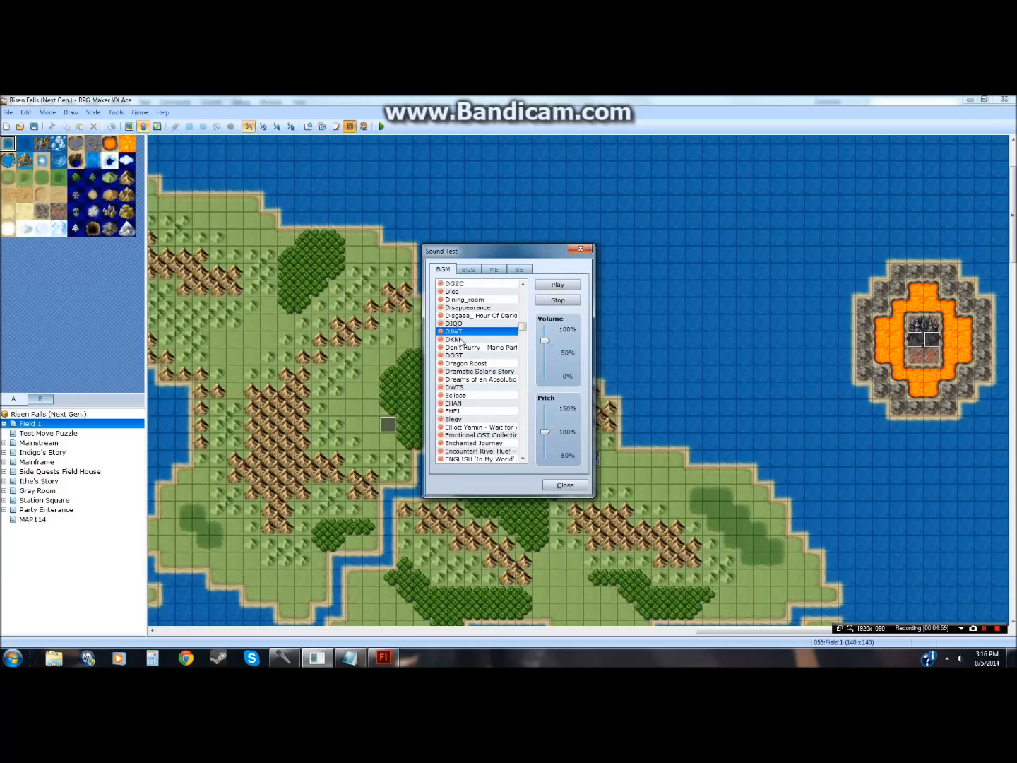
{"action": "left_click", "coordinate": [460, 340]}
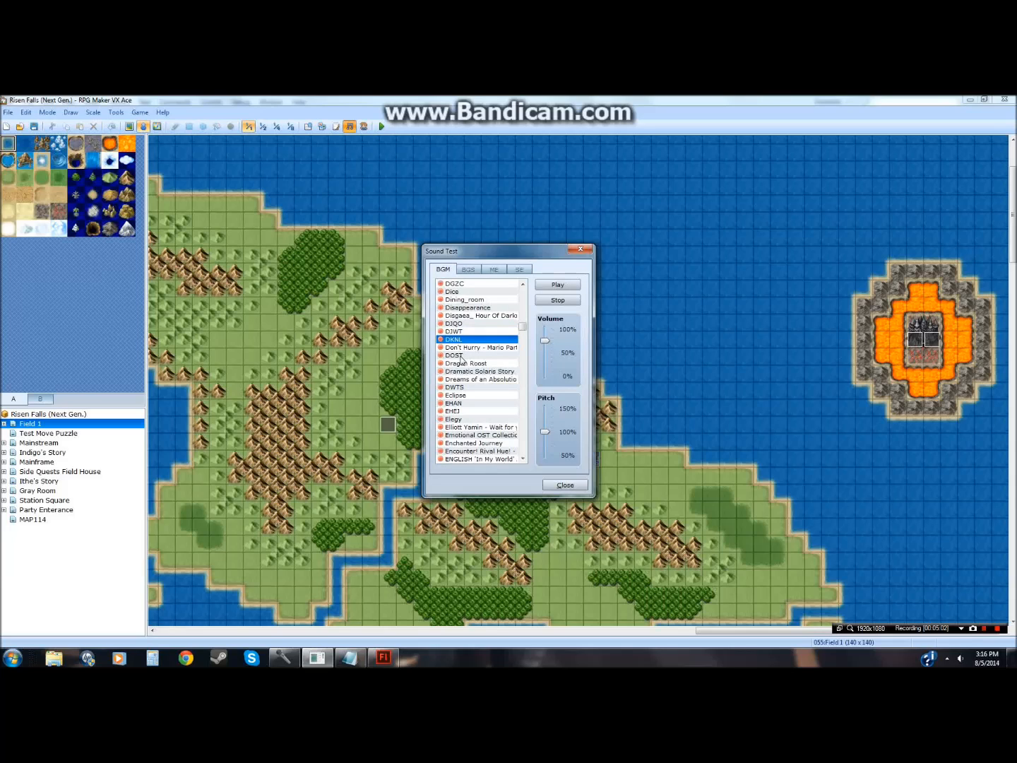
{"action": "left_click", "coordinate": [461, 356]}
{"action": "left_click", "coordinate": [462, 389]}
{"action": "scroll", "coordinate": [465, 353], "scroll_direction": "down", "scroll_amount": 5}
{"action": "left_click", "coordinate": [460, 284]}
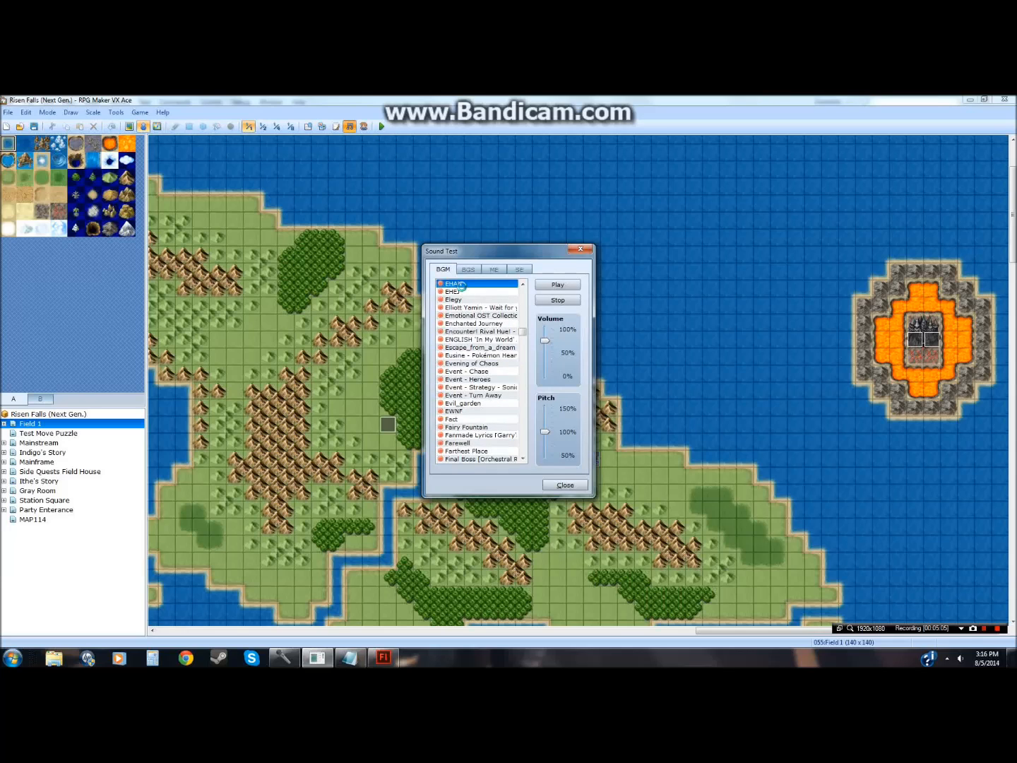
{"action": "left_click", "coordinate": [460, 291]}
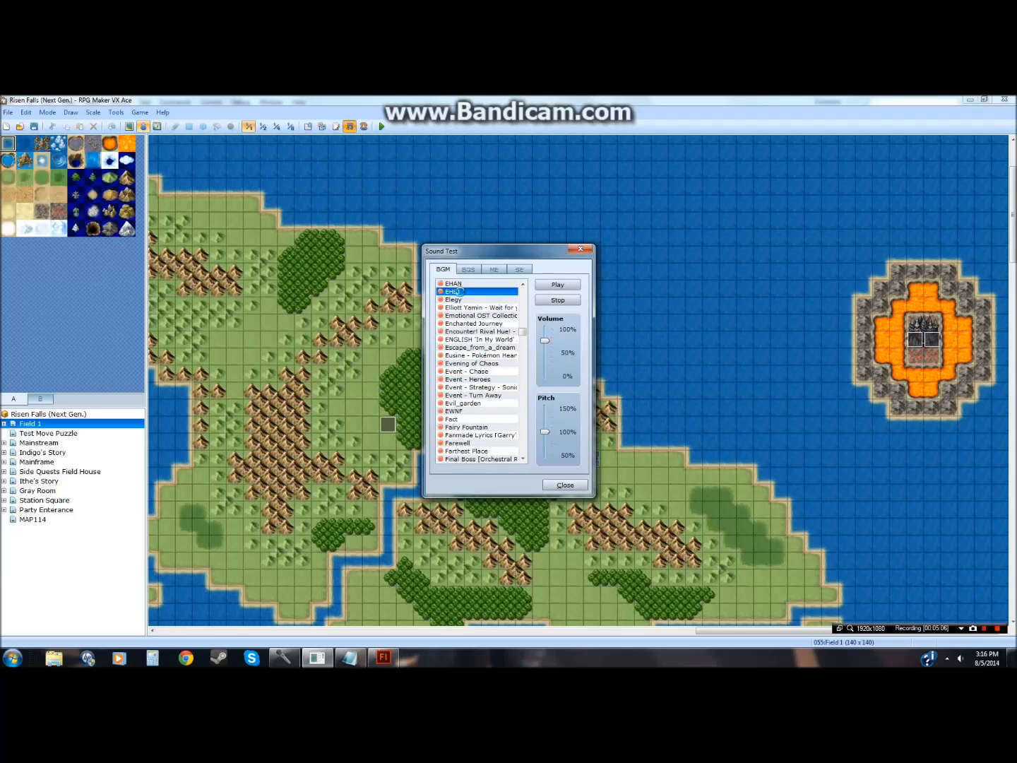
{"action": "left_click", "coordinate": [461, 411]}
{"action": "scroll", "coordinate": [462, 415], "scroll_direction": "down", "scroll_amount": 3}
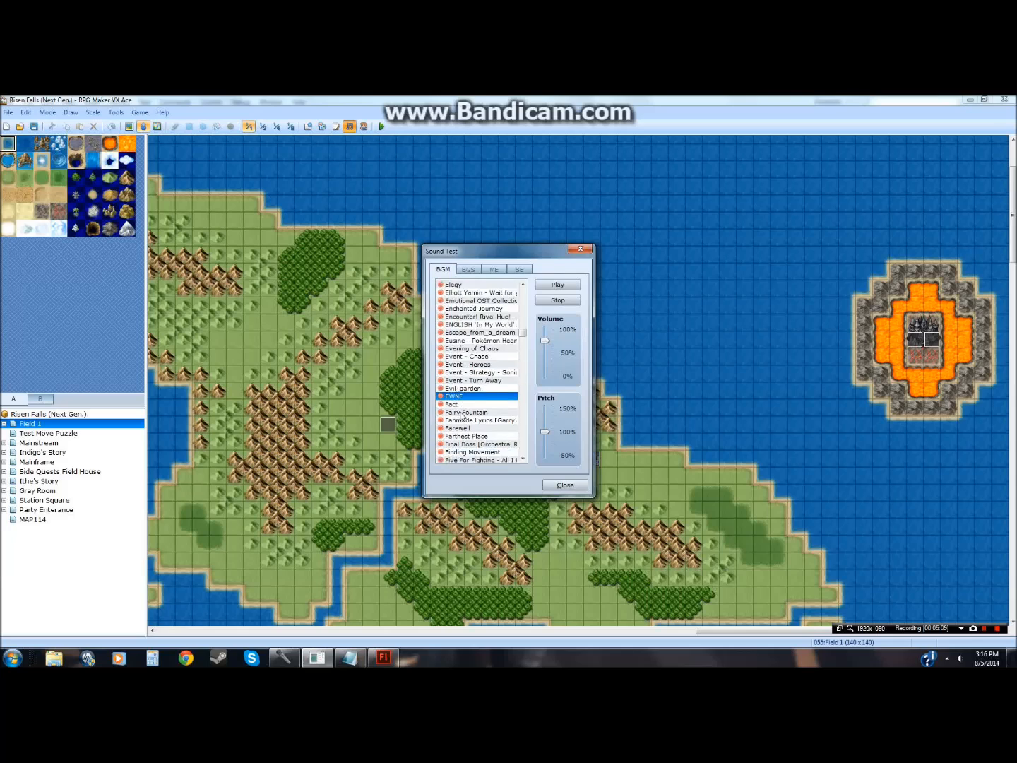
{"action": "left_click", "coordinate": [462, 412]}
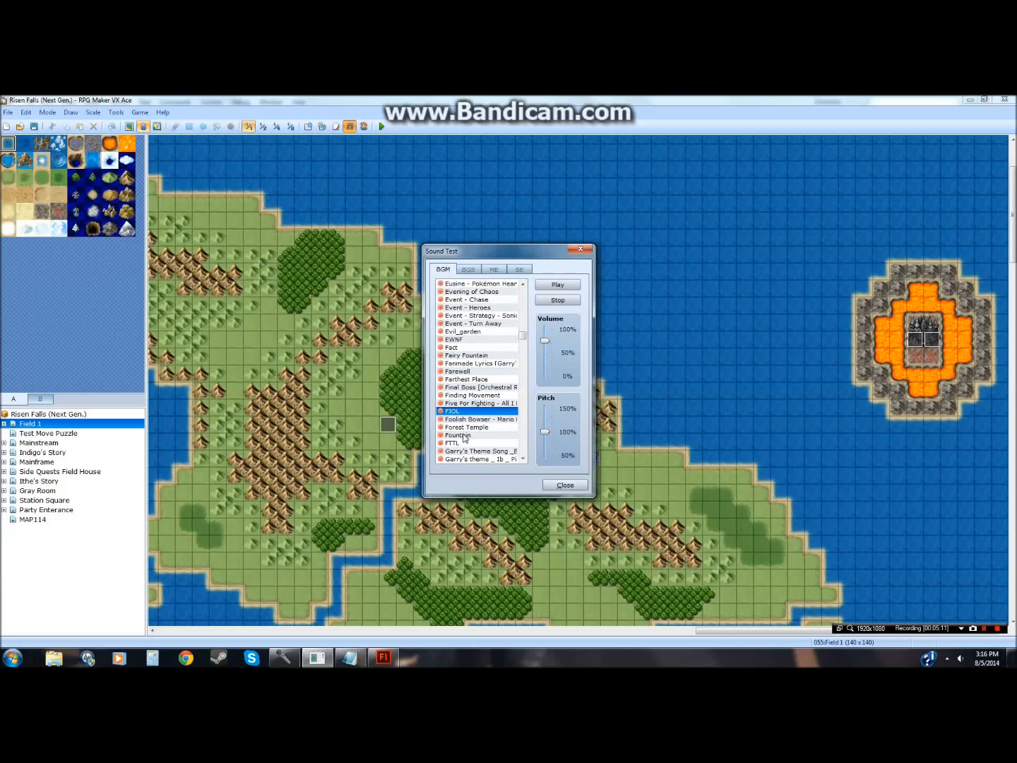
{"action": "left_click", "coordinate": [463, 443]}
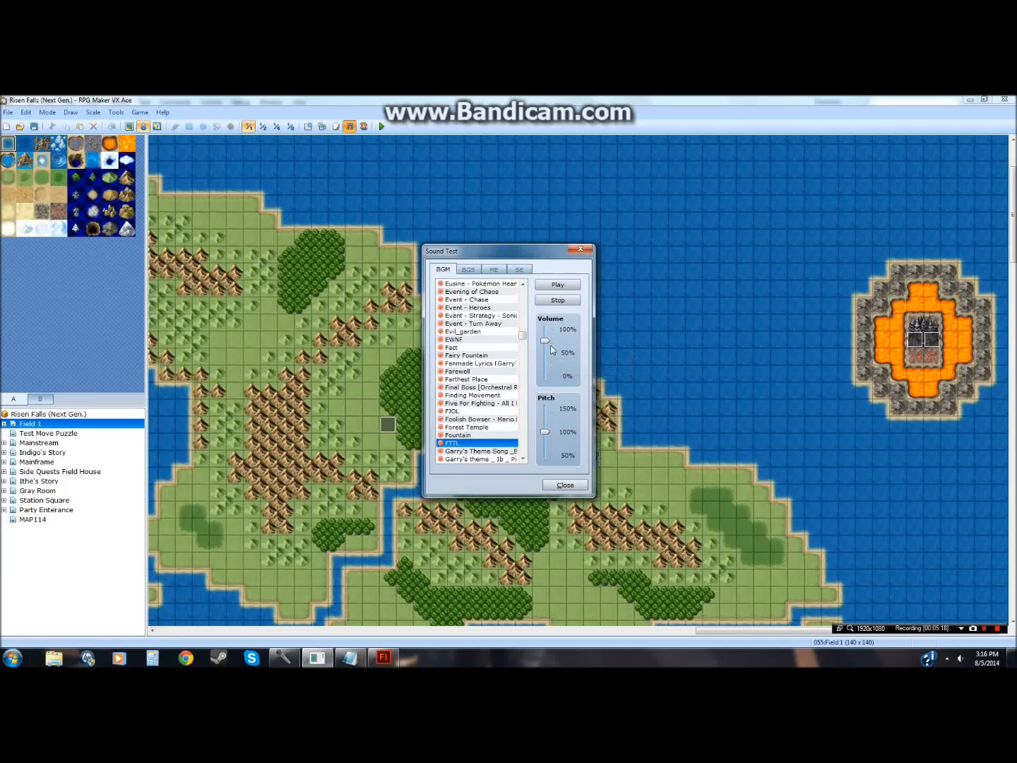
Step: Close the Sound Test and switch back to the Flash document in Scene 1
{"action": "left_click", "coordinate": [579, 248]}
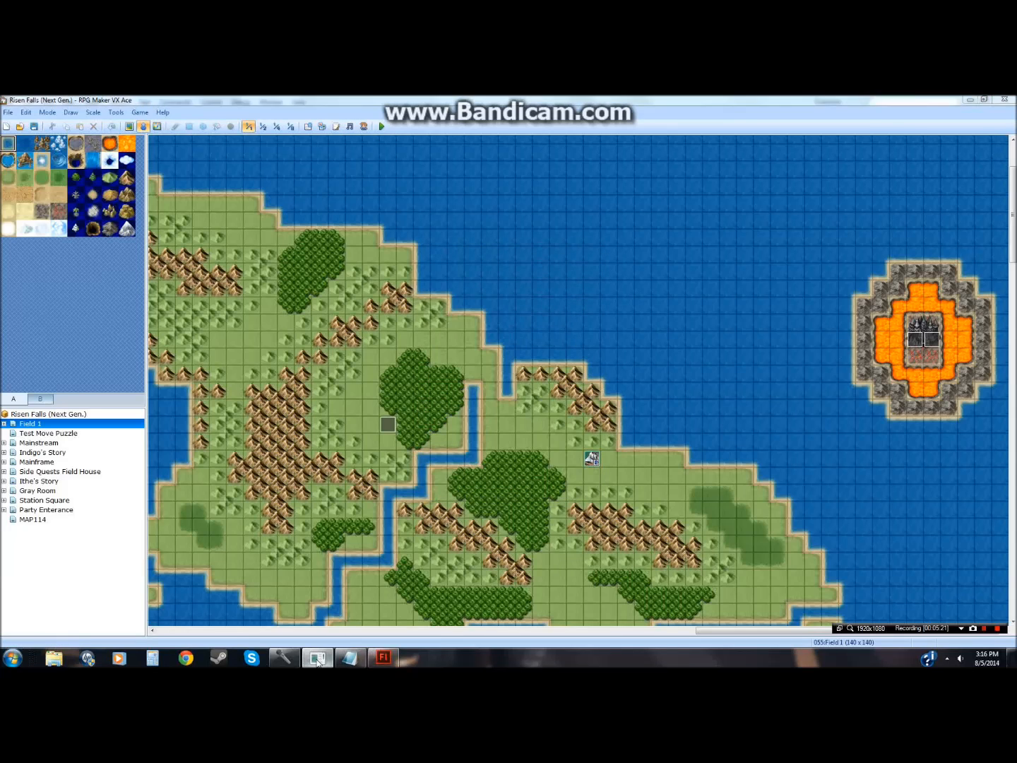
{"action": "left_click", "coordinate": [318, 661]}
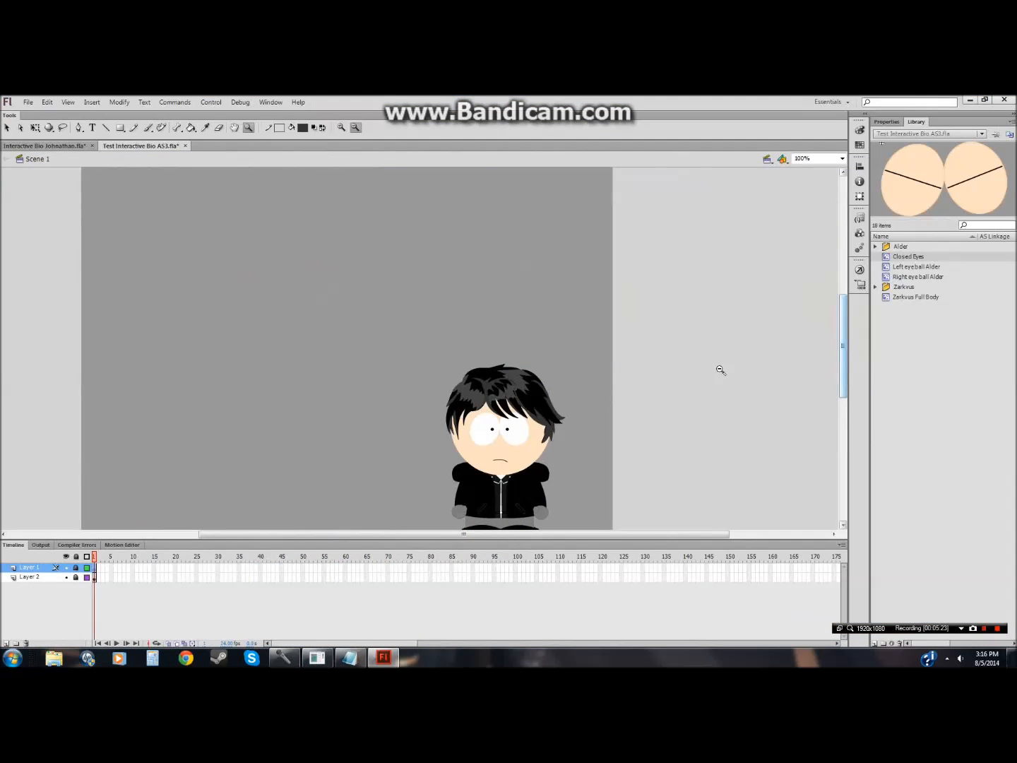
{"action": "key", "text": "v"}
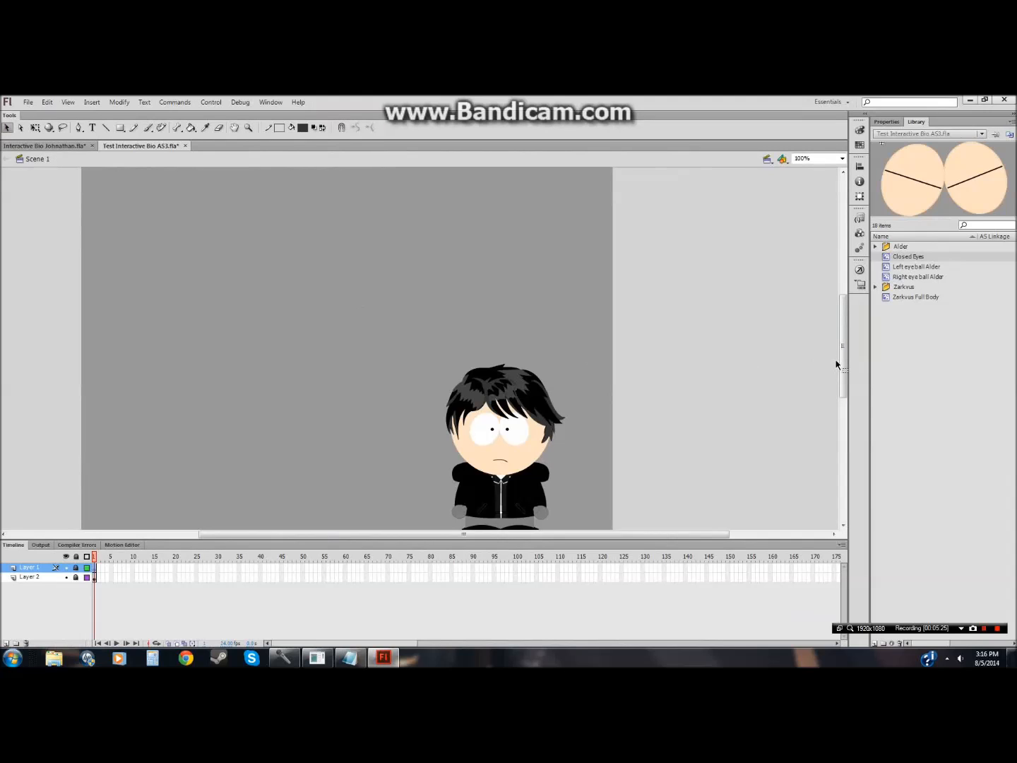
{"action": "left_click_drag", "start_coordinate": [842, 359], "coordinate": [842, 375]}
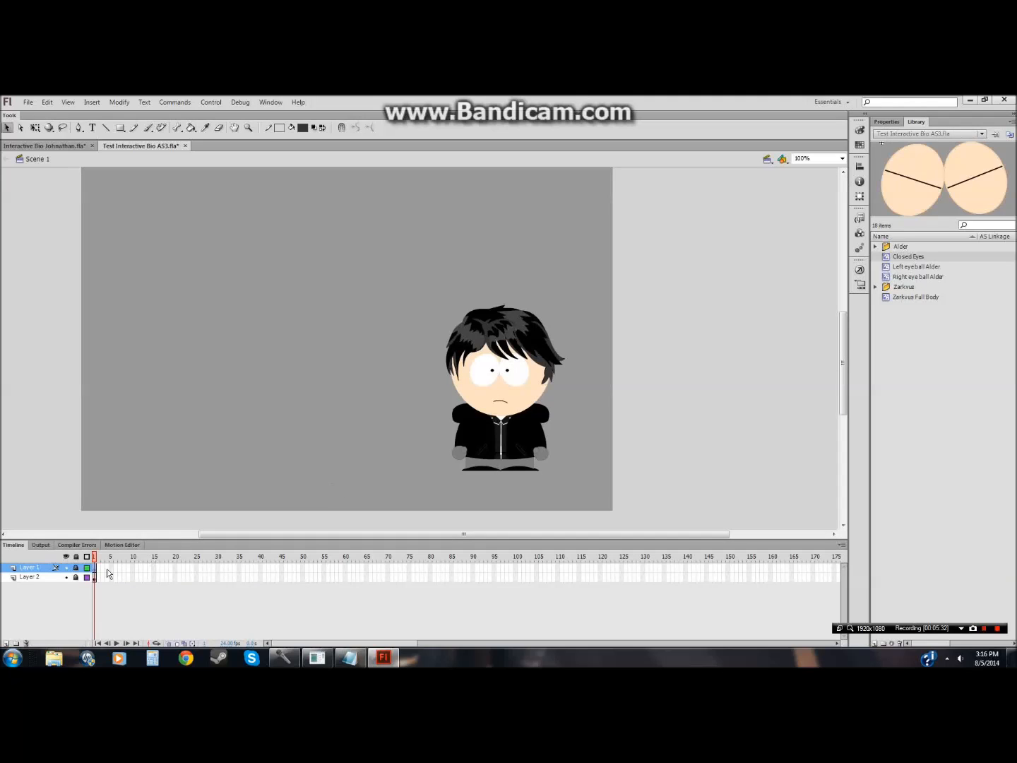
{"action": "left_click", "coordinate": [77, 577]}
Step: Open the Import to Library dialog and browse to the Risen Falls (Next Gen.) project's Audio > BGM folder
{"action": "left_click", "coordinate": [27, 103]}
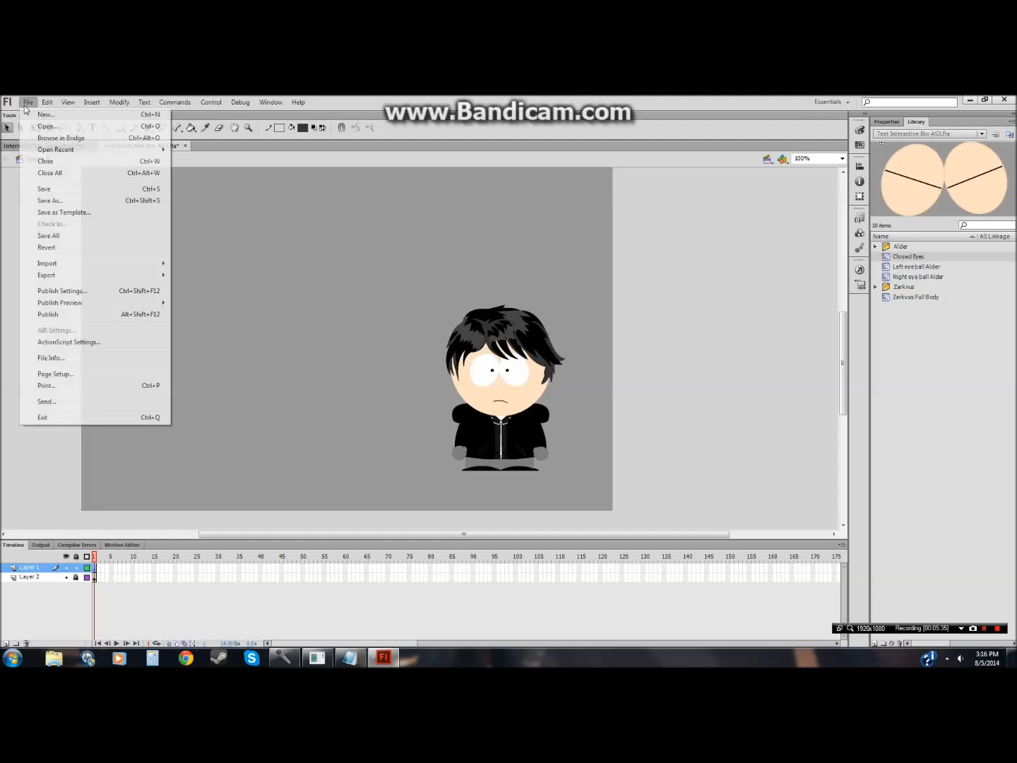
{"action": "mouse_move", "coordinate": [99, 264]}
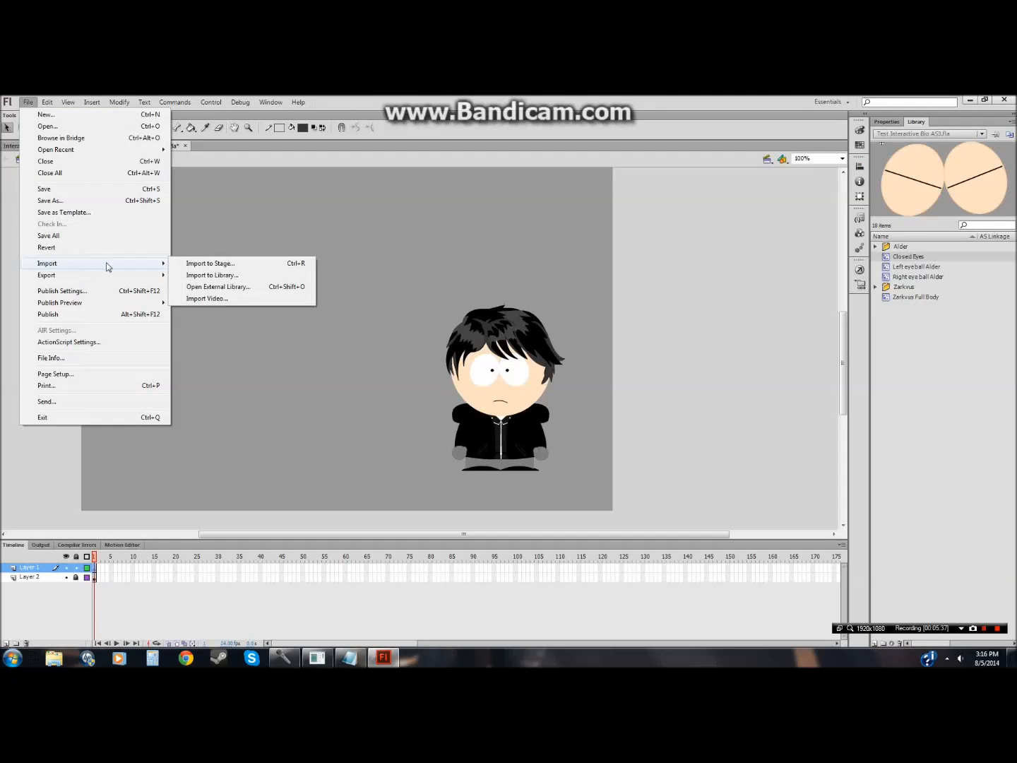
{"action": "left_click", "coordinate": [205, 274]}
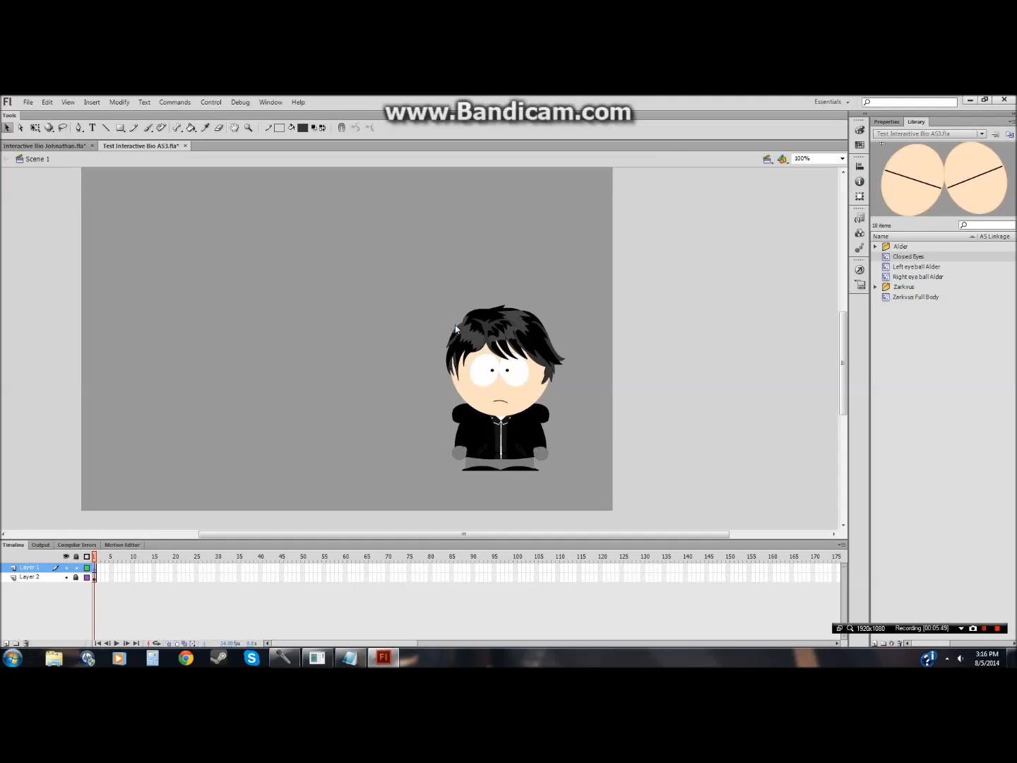
{"action": "key", "text": "ctrl+alt+r"}
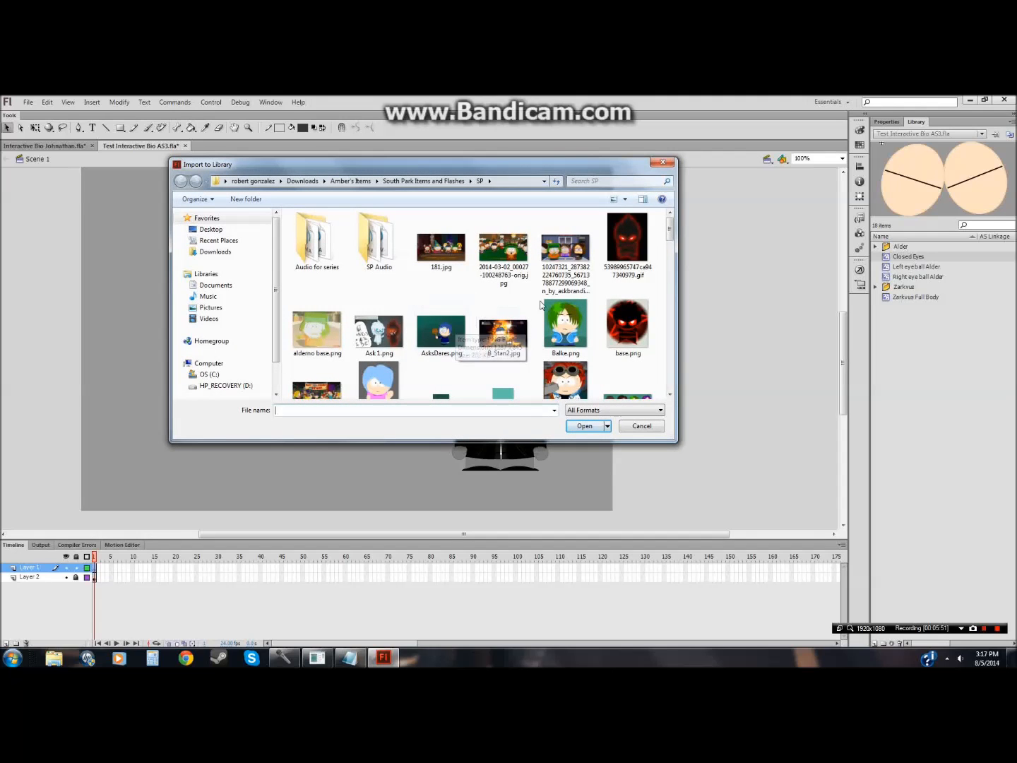
{"action": "left_click", "coordinate": [351, 182]}
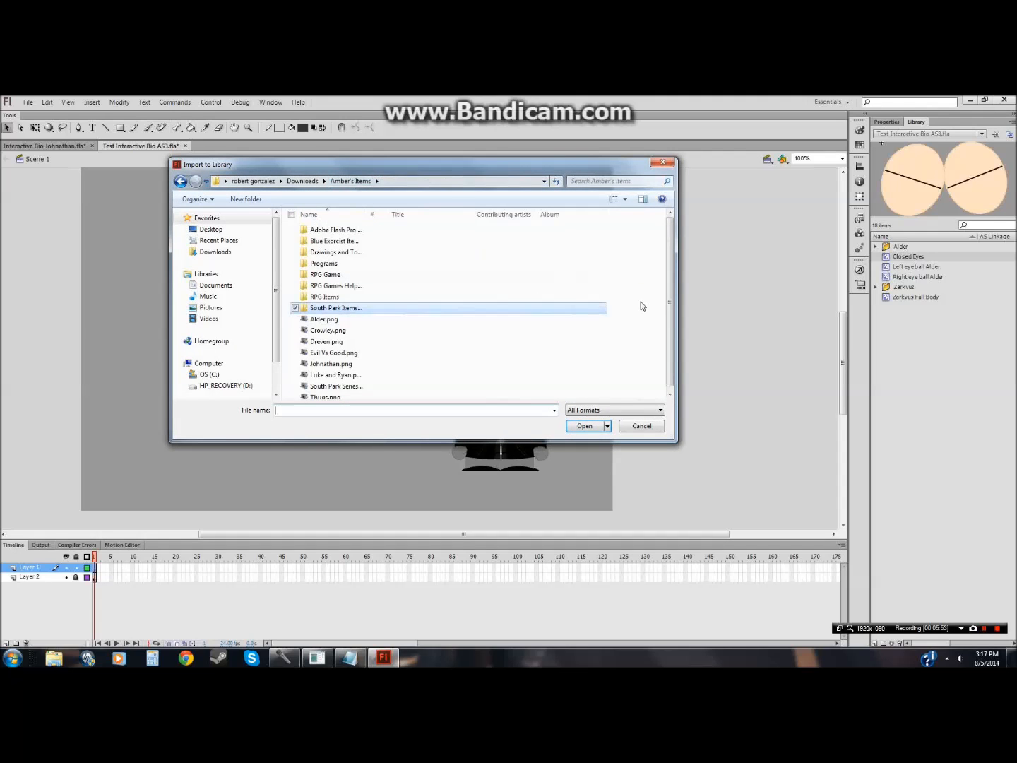
{"action": "left_click_drag", "start_coordinate": [667, 325], "coordinate": [665, 284]}
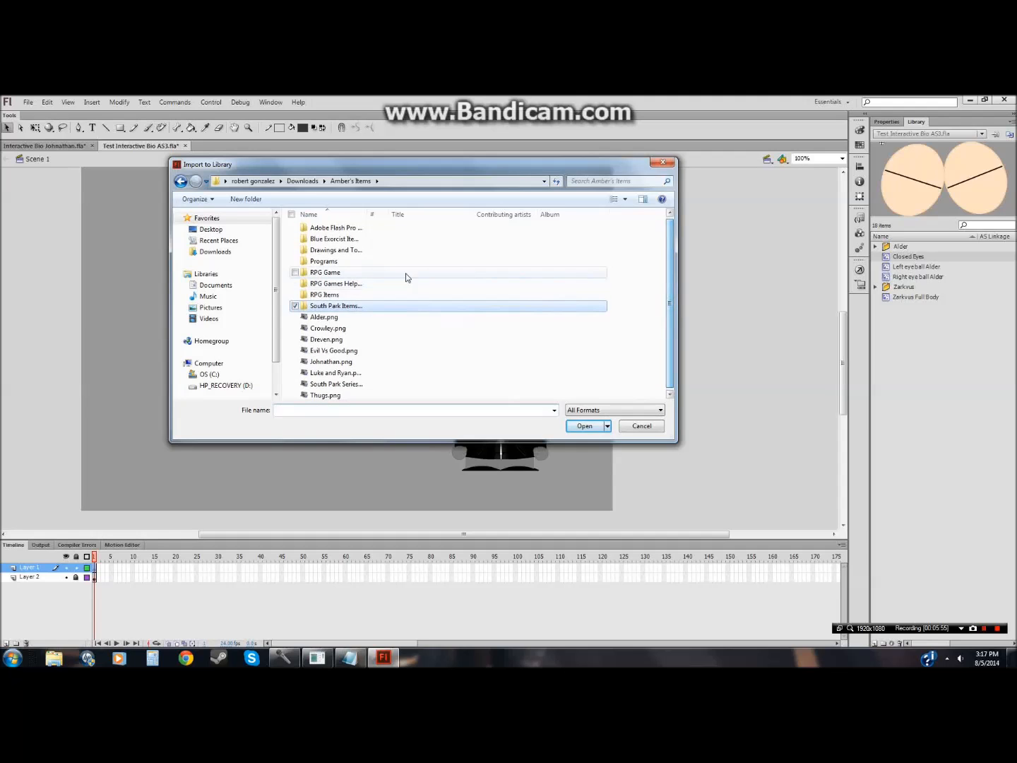
{"action": "double_click", "coordinate": [314, 272]}
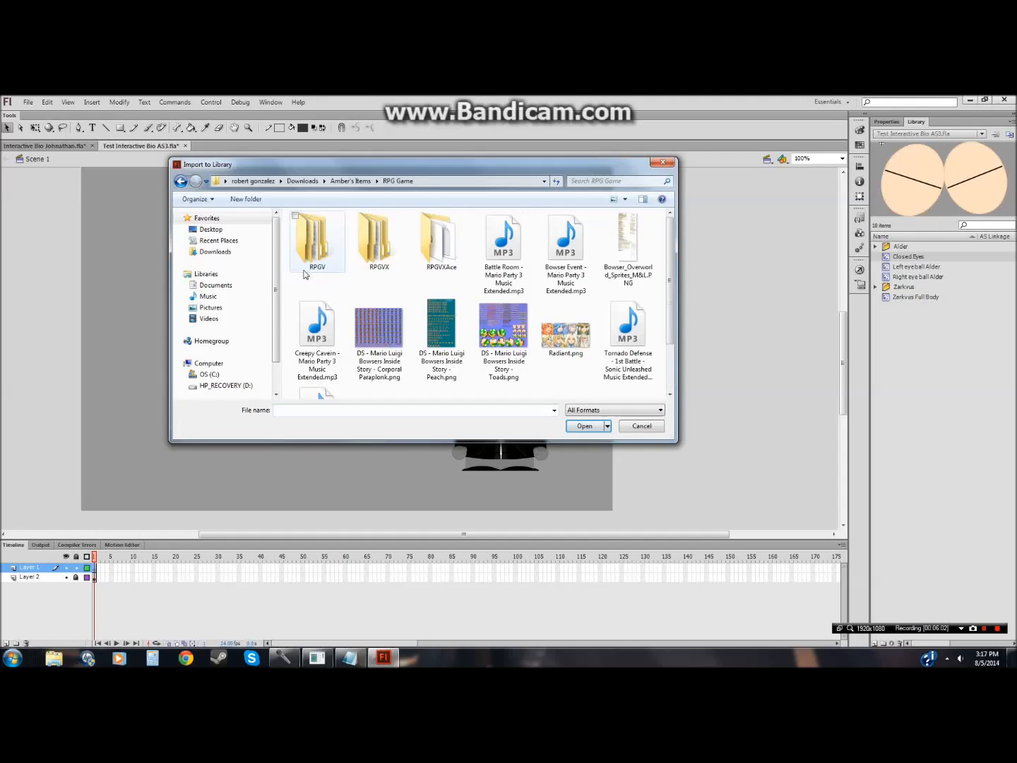
{"action": "double_click", "coordinate": [430, 259]}
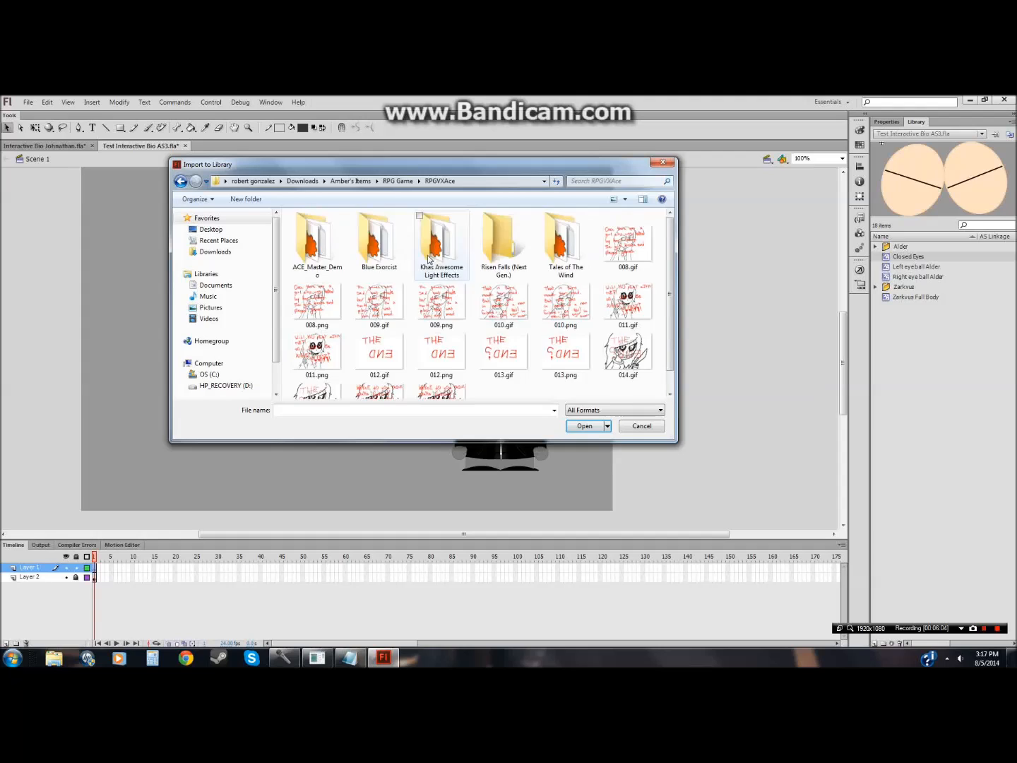
{"action": "double_click", "coordinate": [494, 253]}
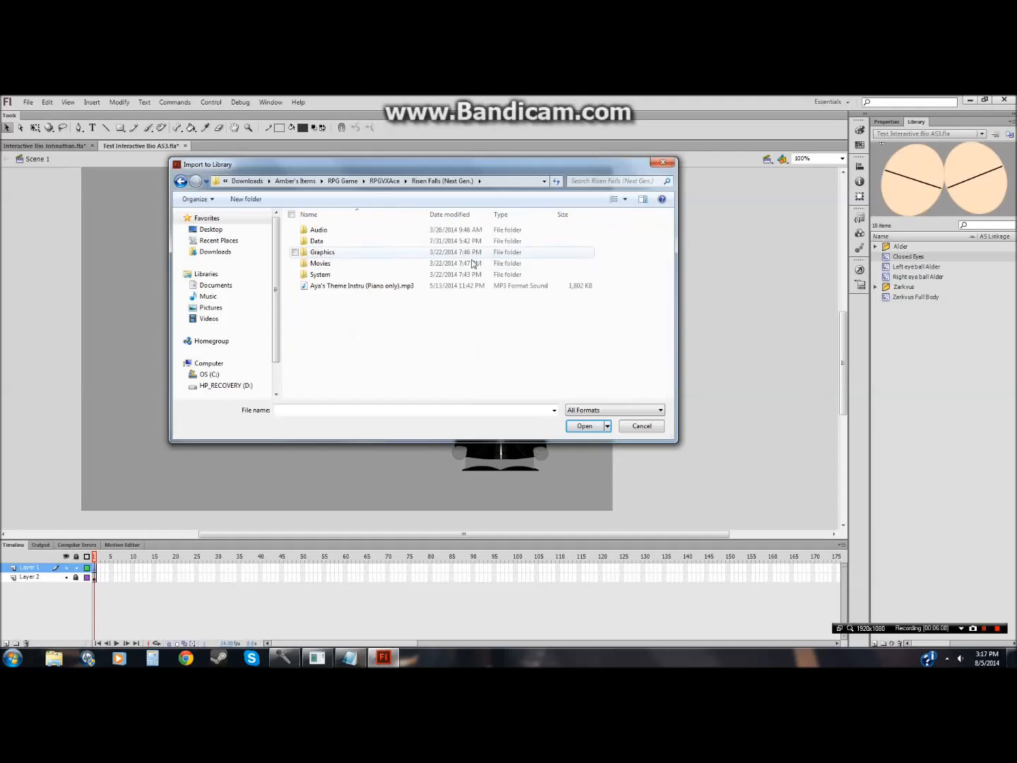
{"action": "double_click", "coordinate": [308, 230]}
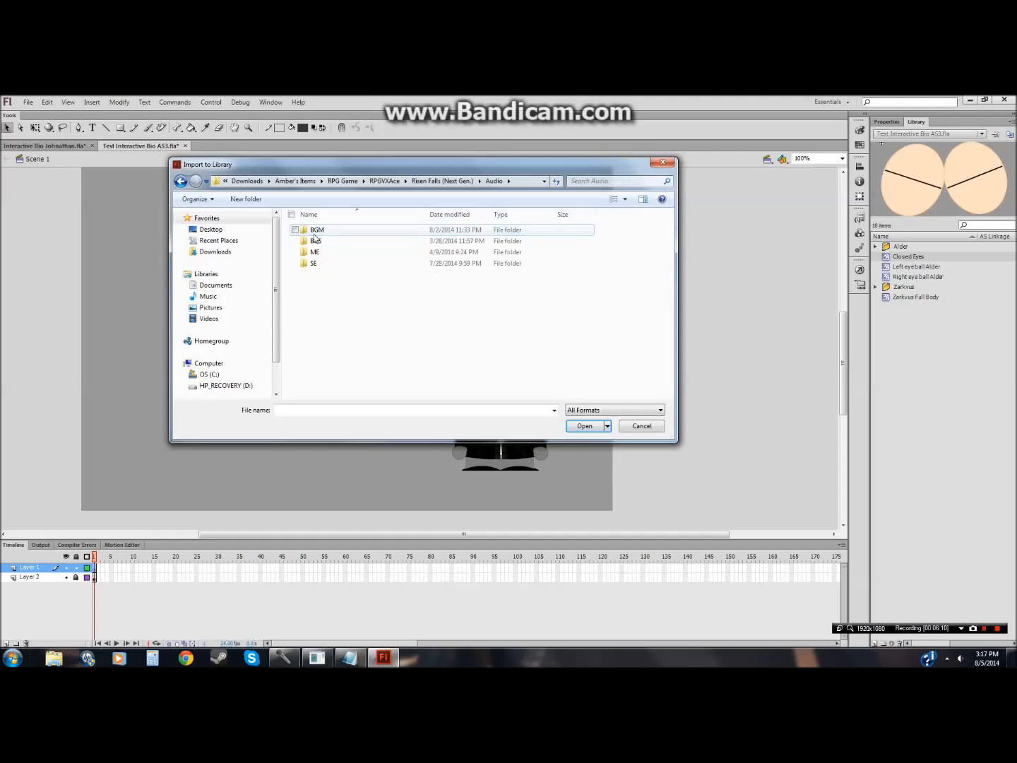
{"action": "double_click", "coordinate": [305, 232]}
Step: Close the Sound Test window still open in RPG Maker and return to the Flash import dialog
{"action": "scroll", "coordinate": [360, 279], "scroll_direction": "down", "scroll_amount": 5}
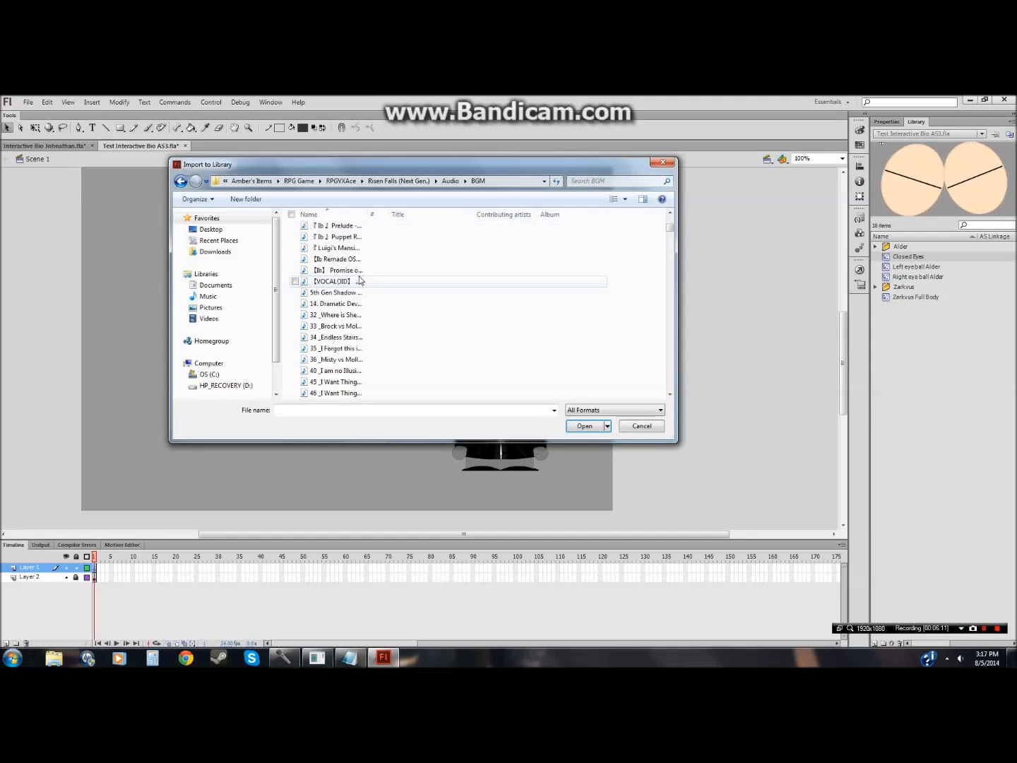
{"action": "scroll", "coordinate": [361, 281], "scroll_direction": "down", "scroll_amount": 15}
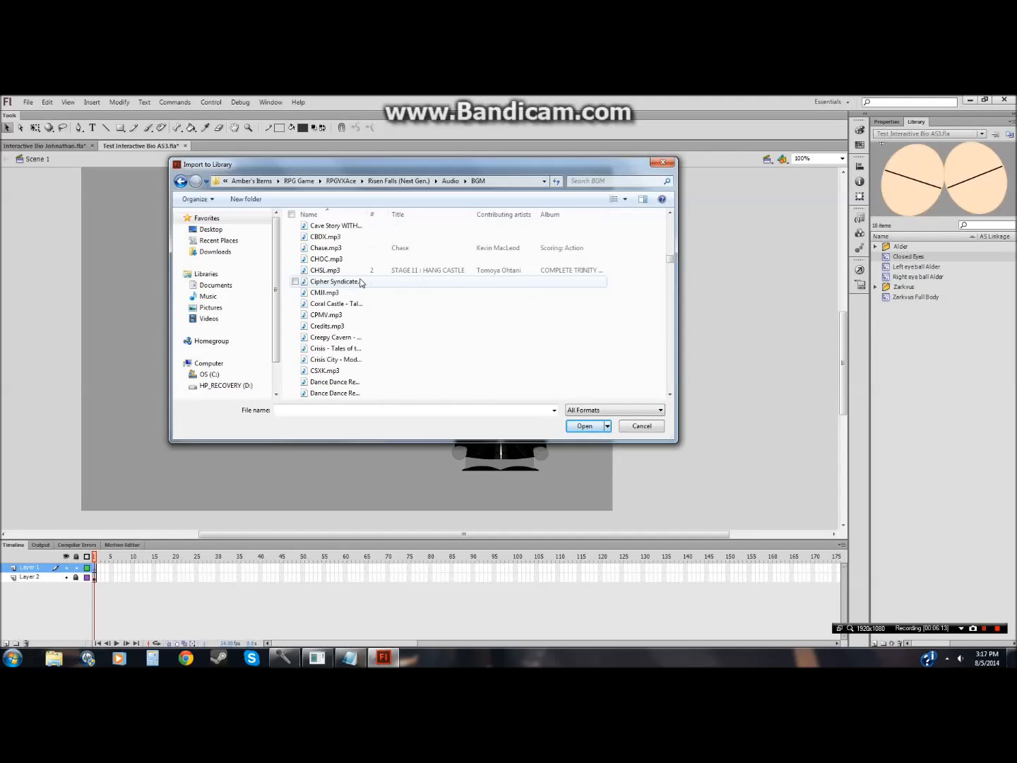
{"action": "scroll", "coordinate": [361, 283], "scroll_direction": "down", "scroll_amount": 4}
{"action": "left_click", "coordinate": [331, 660]}
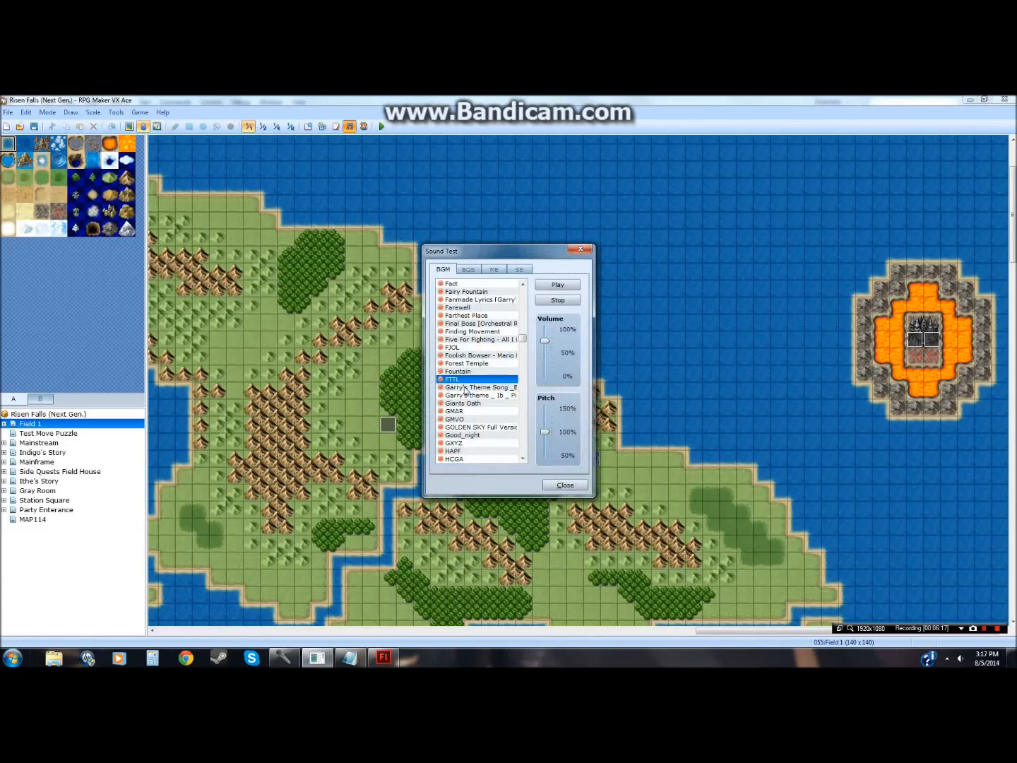
{"action": "left_click", "coordinate": [588, 249]}
{"action": "left_click", "coordinate": [349, 657]}
{"action": "left_click", "coordinate": [349, 658]}
{"action": "left_click", "coordinate": [383, 659]}
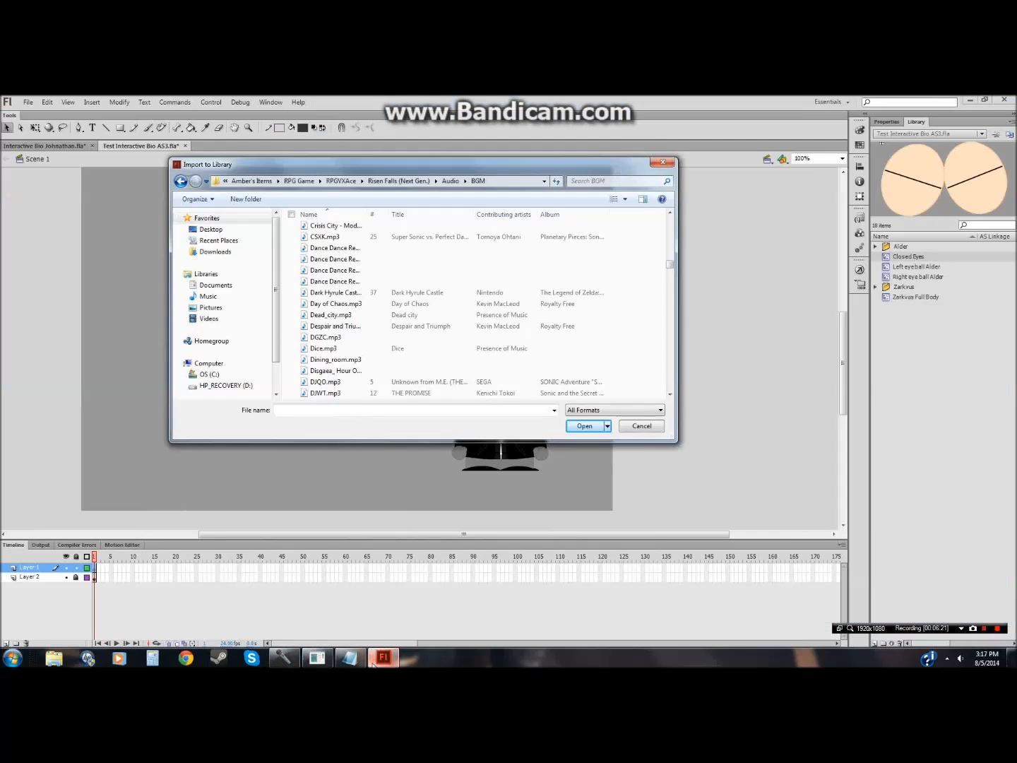
Step: Import FTTL.mp3 from the BGM folder into the Flash library
{"action": "left_click", "coordinate": [669, 394]}
{"action": "left_click_drag", "start_coordinate": [669, 395], "coordinate": [669, 394]}
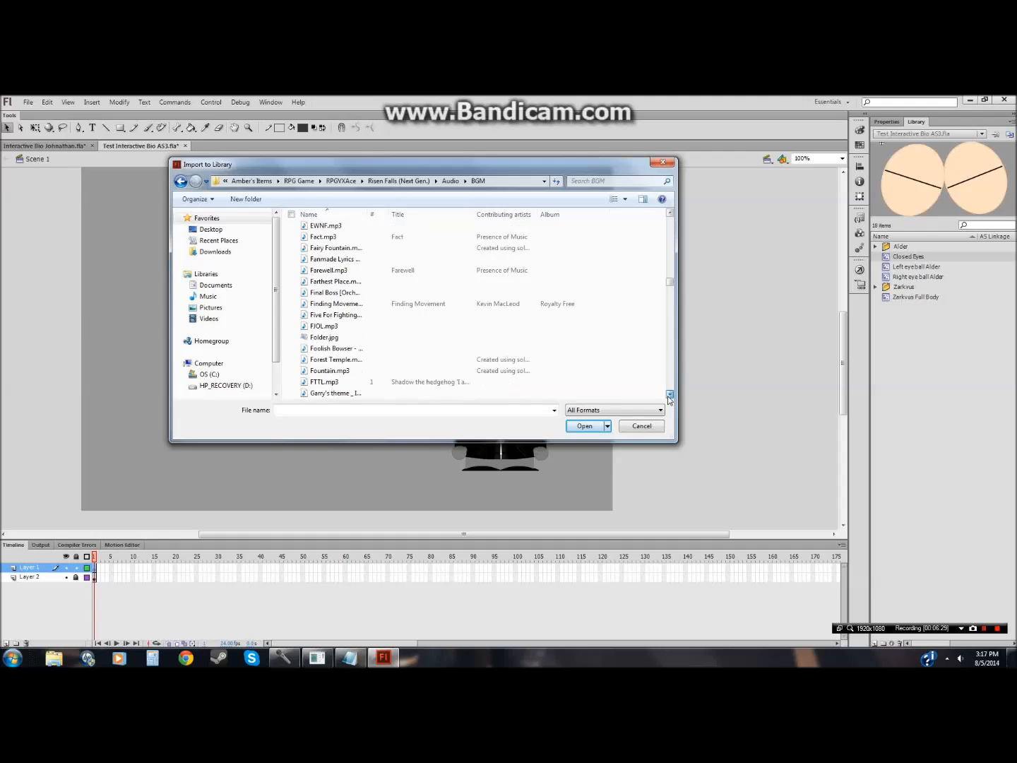
{"action": "left_click", "coordinate": [452, 382]}
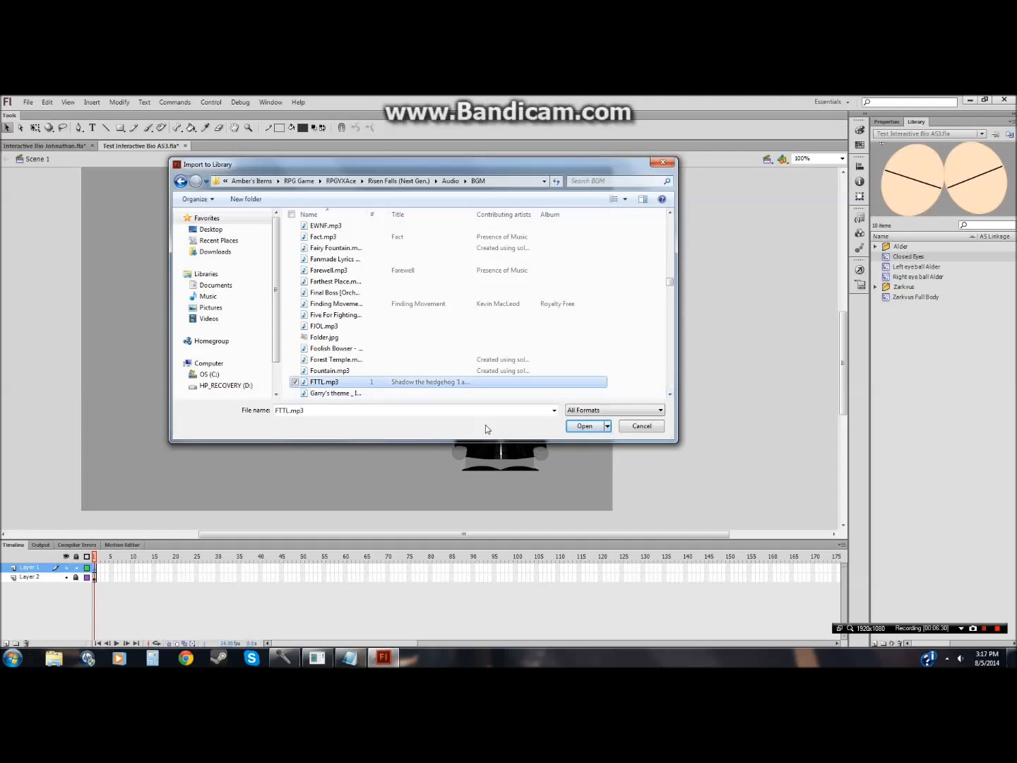
{"action": "left_click", "coordinate": [582, 426]}
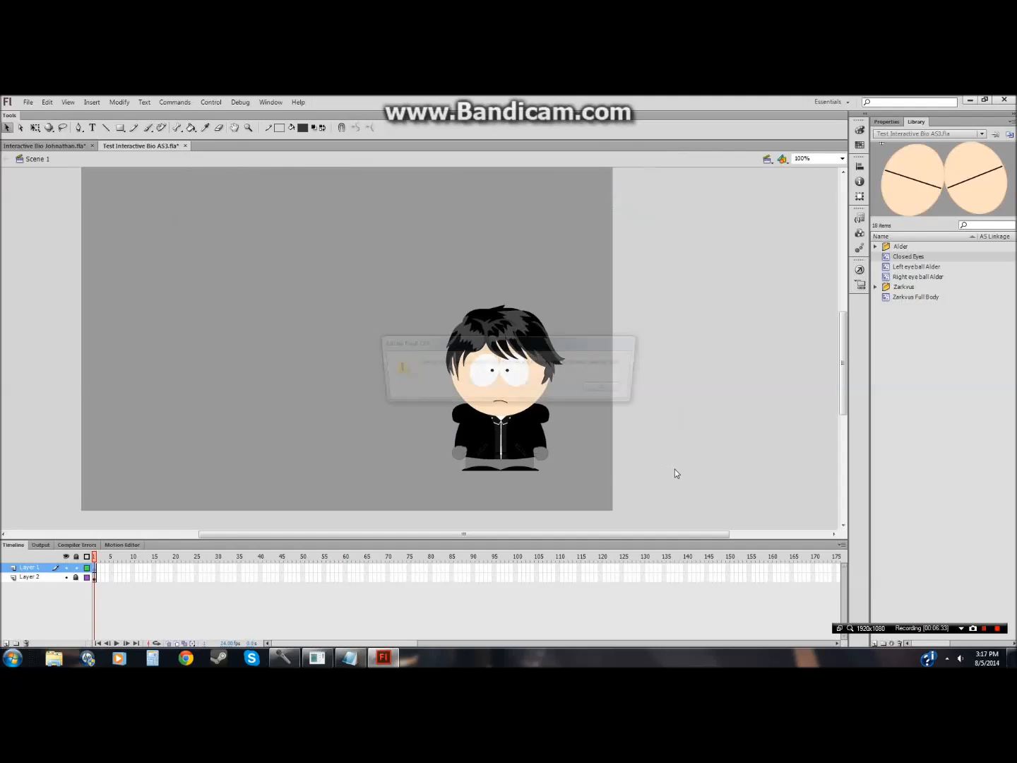
{"action": "left_click", "coordinate": [615, 390]}
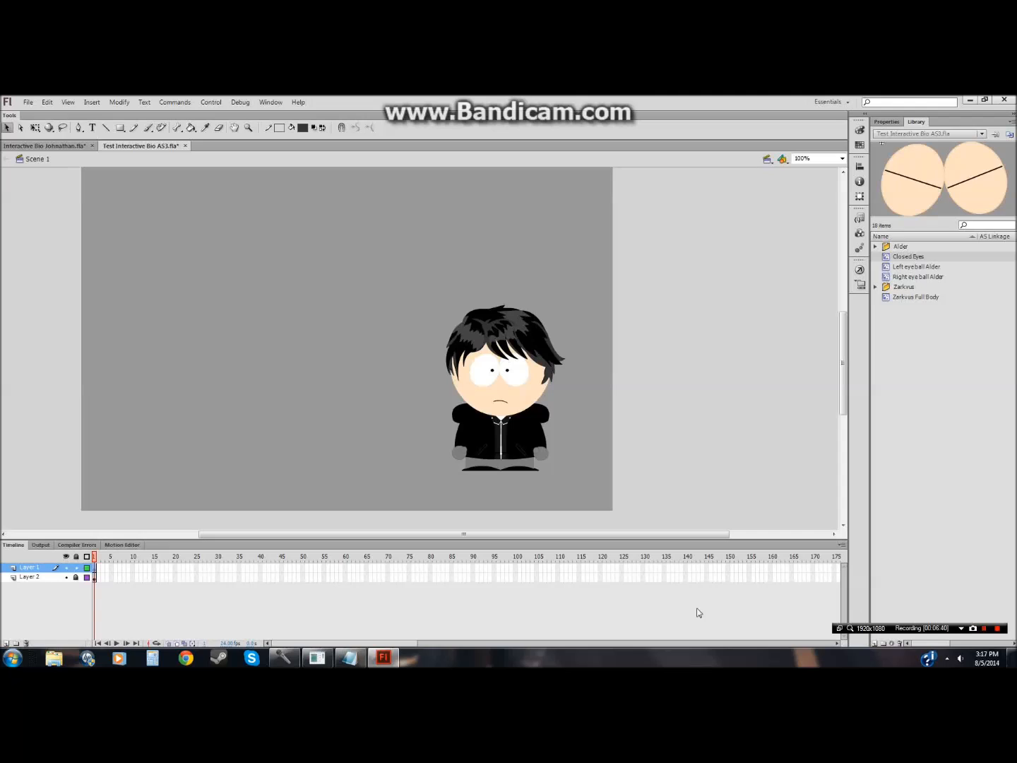
{"action": "left_click", "coordinate": [283, 658]}
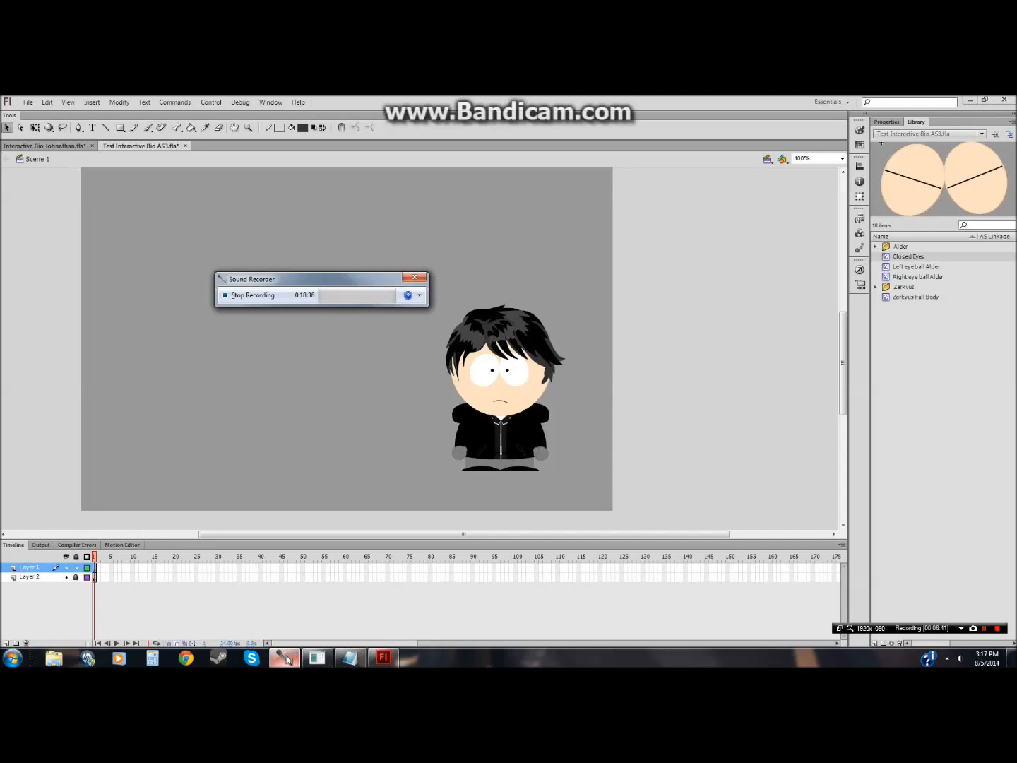
{"action": "left_click", "coordinate": [251, 297]}
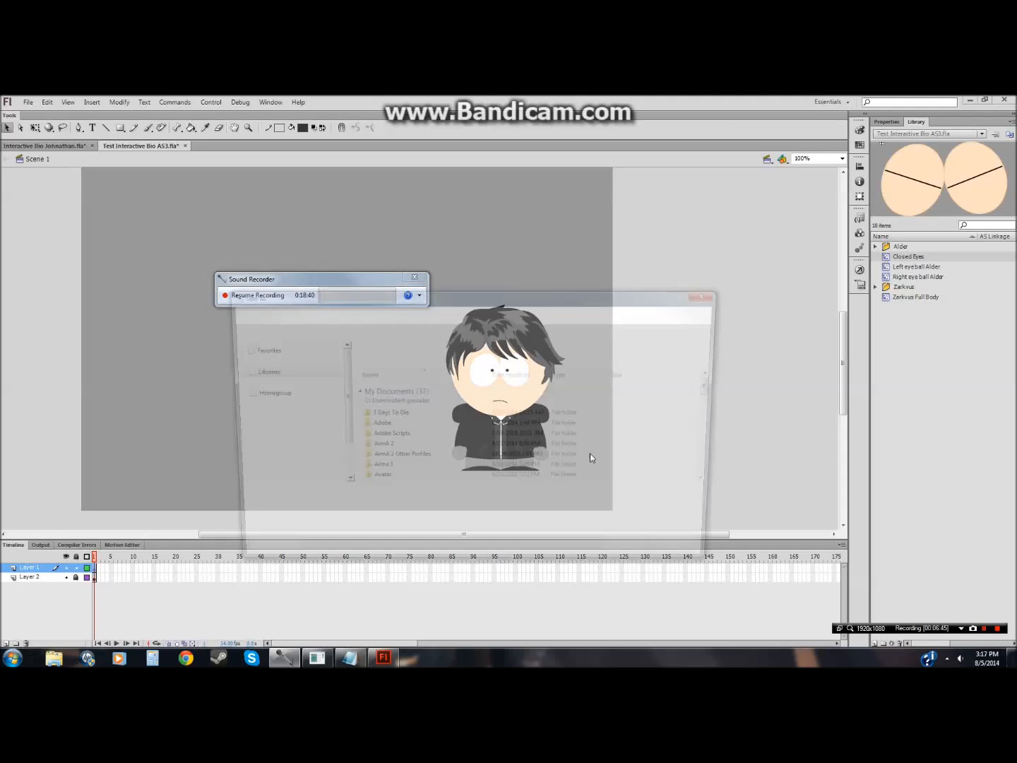
{"action": "left_click", "coordinate": [986, 629]}
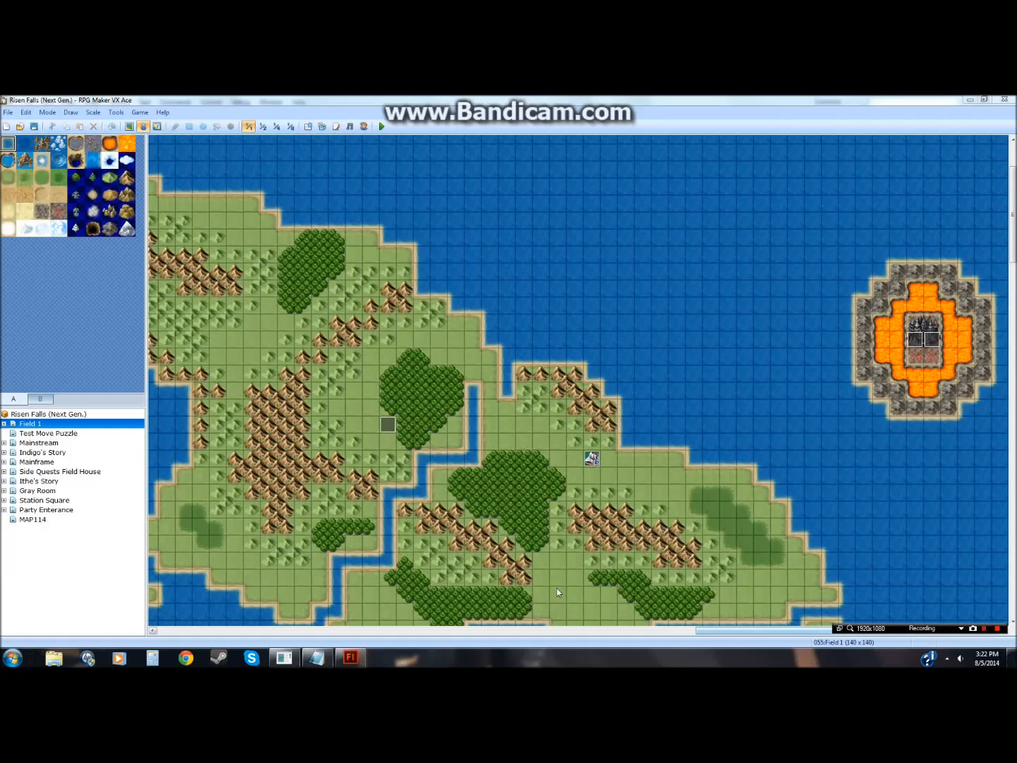
Step: Open Notepad and type a note: ":L My dad's home so I can't speak but I'll try my best to type what it is I'm saying."
{"action": "left_click", "coordinate": [316, 657]}
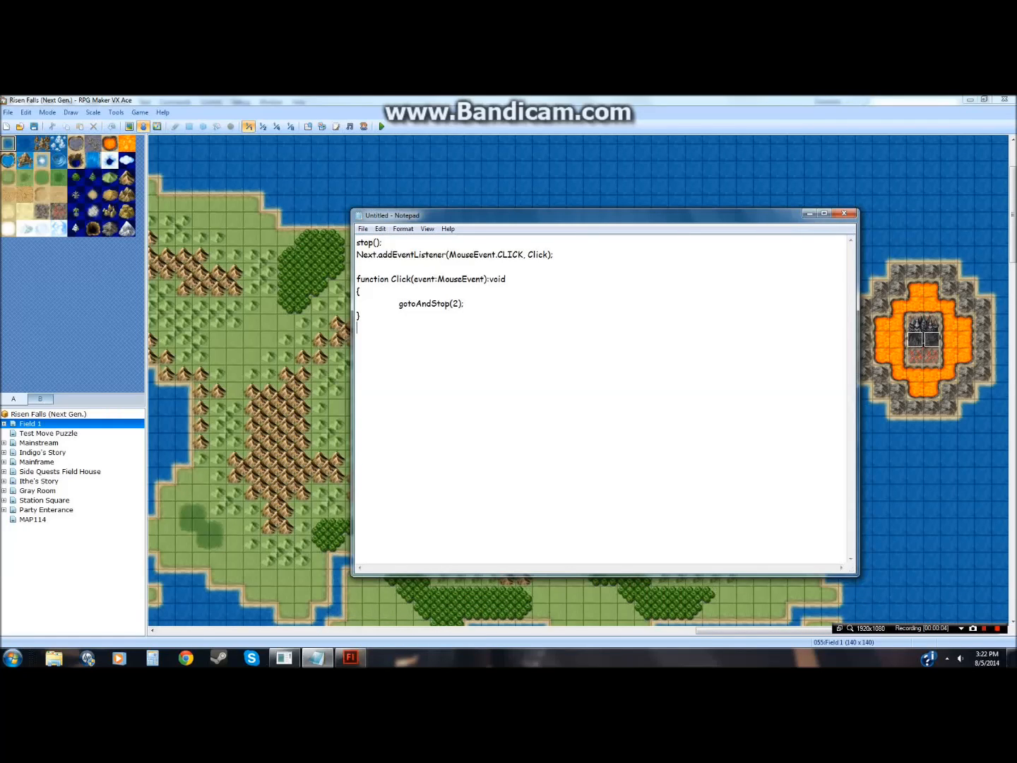
{"action": "type", "text": ":L"}
{"action": "key", "text": "Return"}
{"action": "type", "text": "My dad's home so I can't speak but it"}
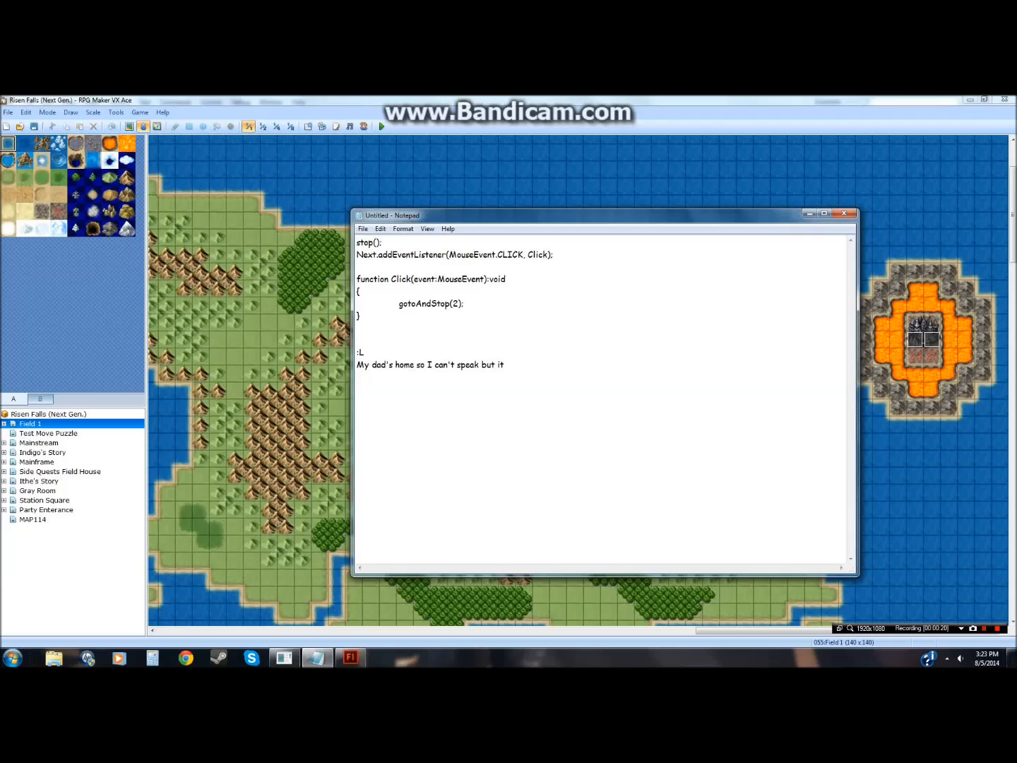
{"action": "type", "text": "I'll try my best to type what it is I'm saying."}
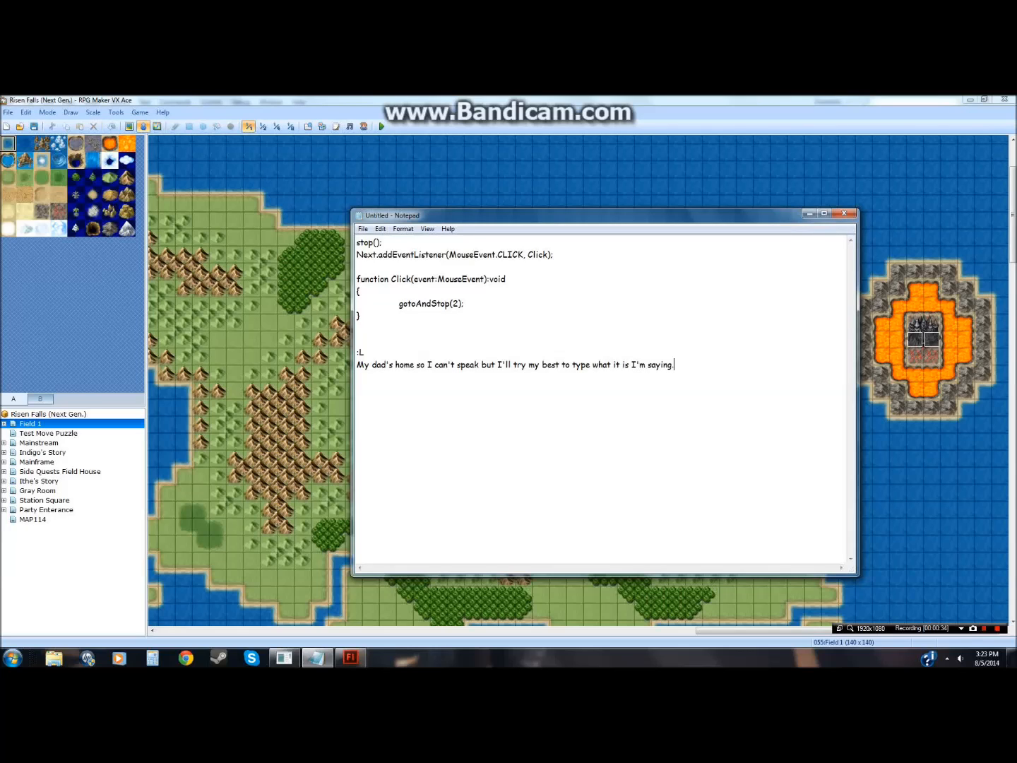
Step: Delete the typed note lines in Notepad and minimize the window
{"action": "key", "text": "Down"}
{"action": "key", "text": "Down"}
{"action": "key", "text": "shift+Down"}
{"action": "key", "text": "shift+End"}
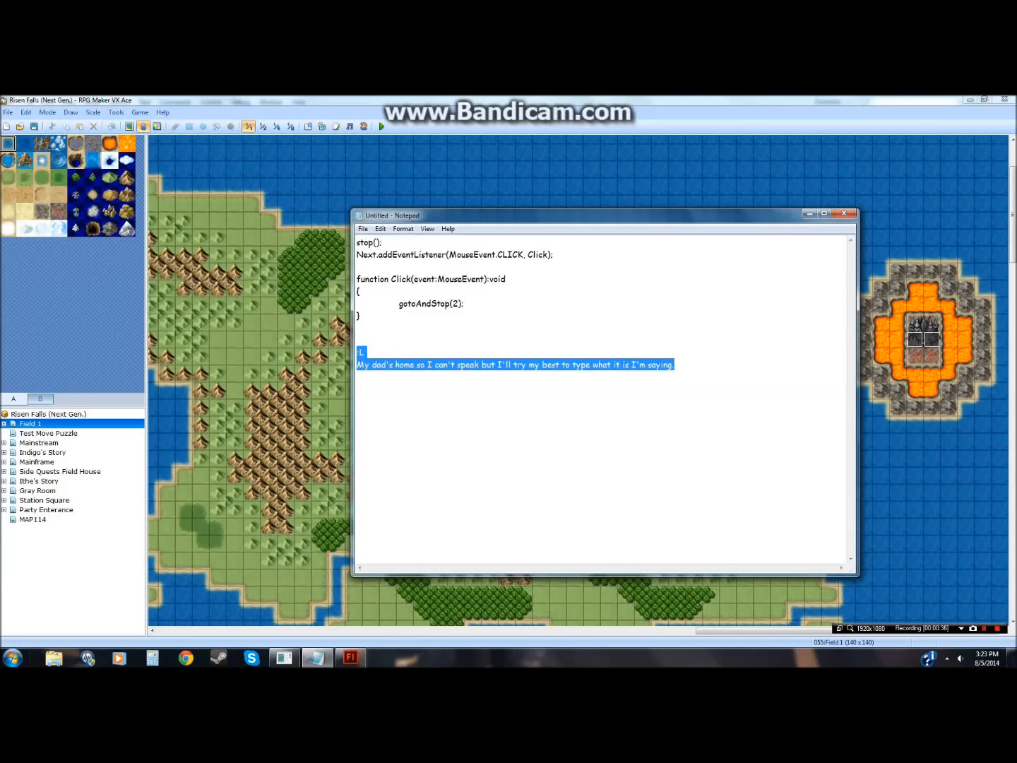
{"action": "key", "text": "BackSpace"}
{"action": "left_click", "coordinate": [809, 213]}
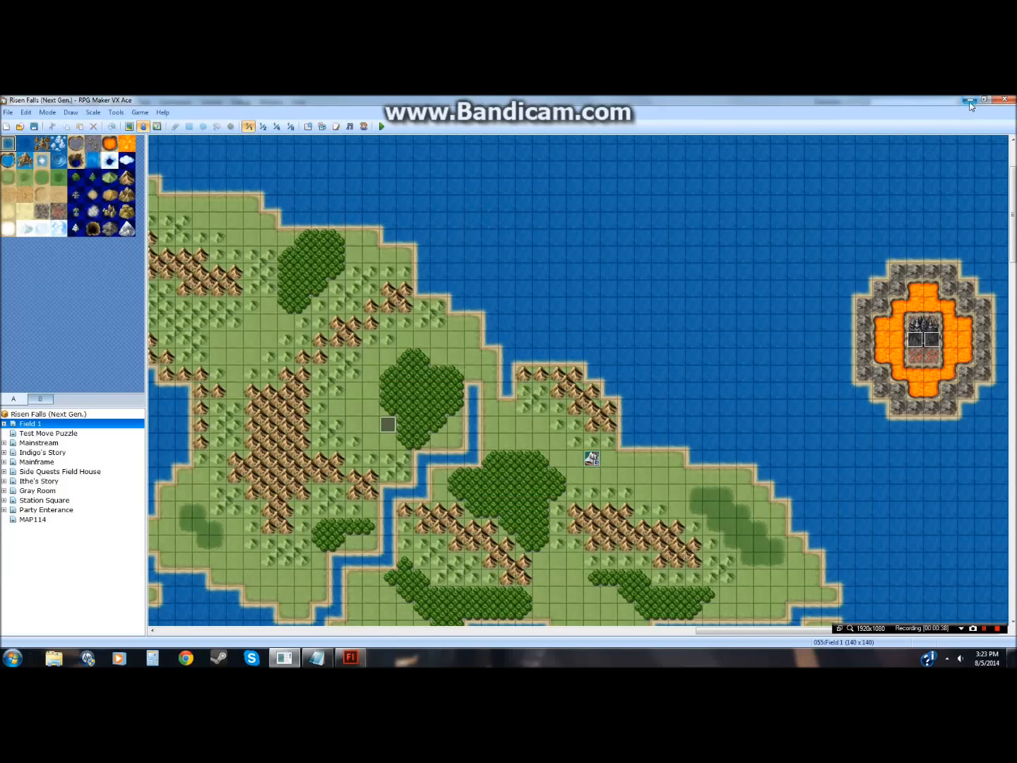
Step: Audition the "[Ib] Ib_ Memory - Piano" BGM track in RPG Maker's Sound Test, then close it
{"action": "left_click", "coordinate": [350, 126]}
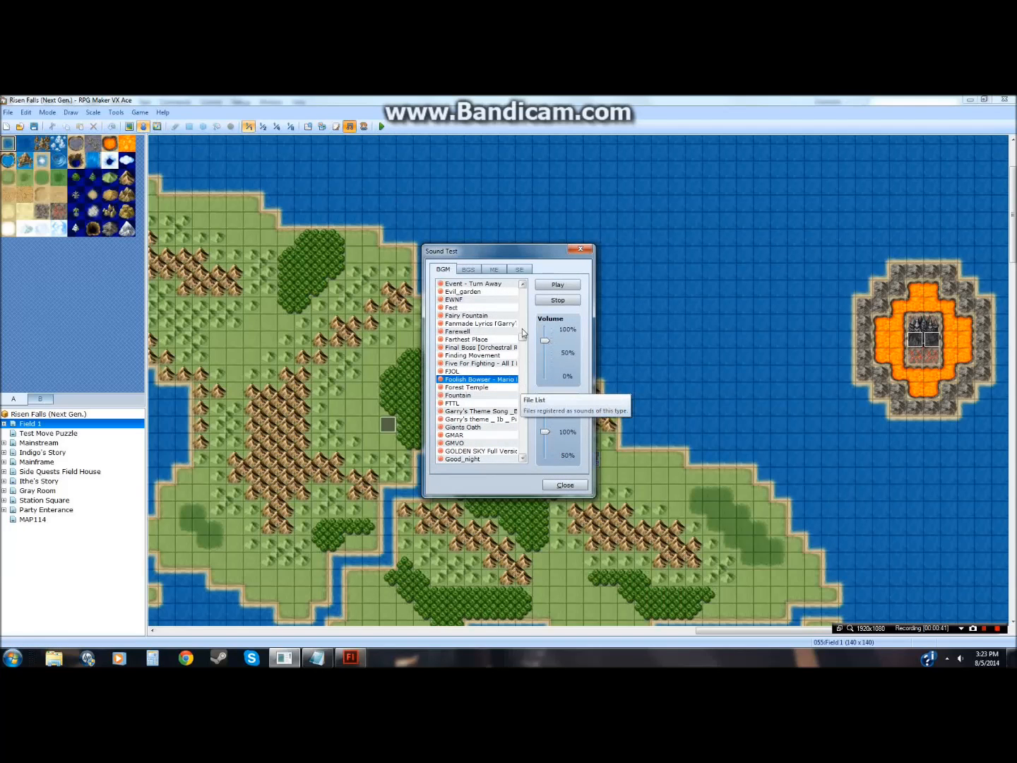
{"action": "left_click", "coordinate": [504, 411]}
{"action": "left_click_drag", "start_coordinate": [522, 340], "coordinate": [521, 439]}
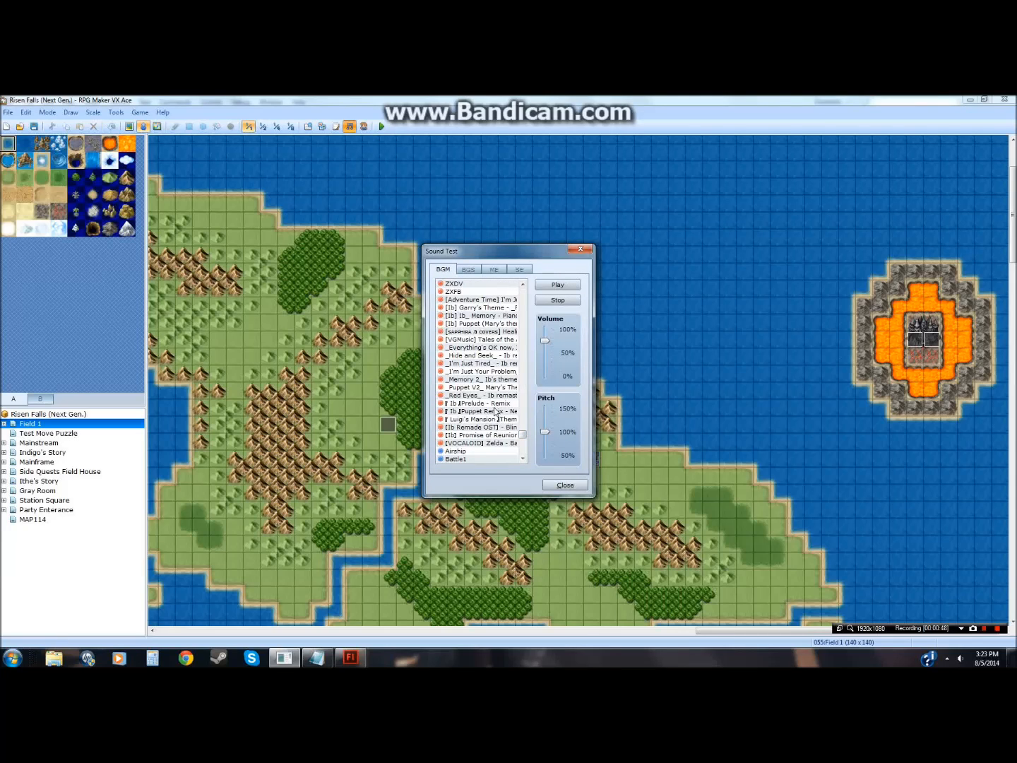
{"action": "left_click", "coordinate": [488, 316]}
{"action": "left_click_drag", "start_coordinate": [544, 341], "coordinate": [544, 327]}
{"action": "left_click", "coordinate": [558, 285]}
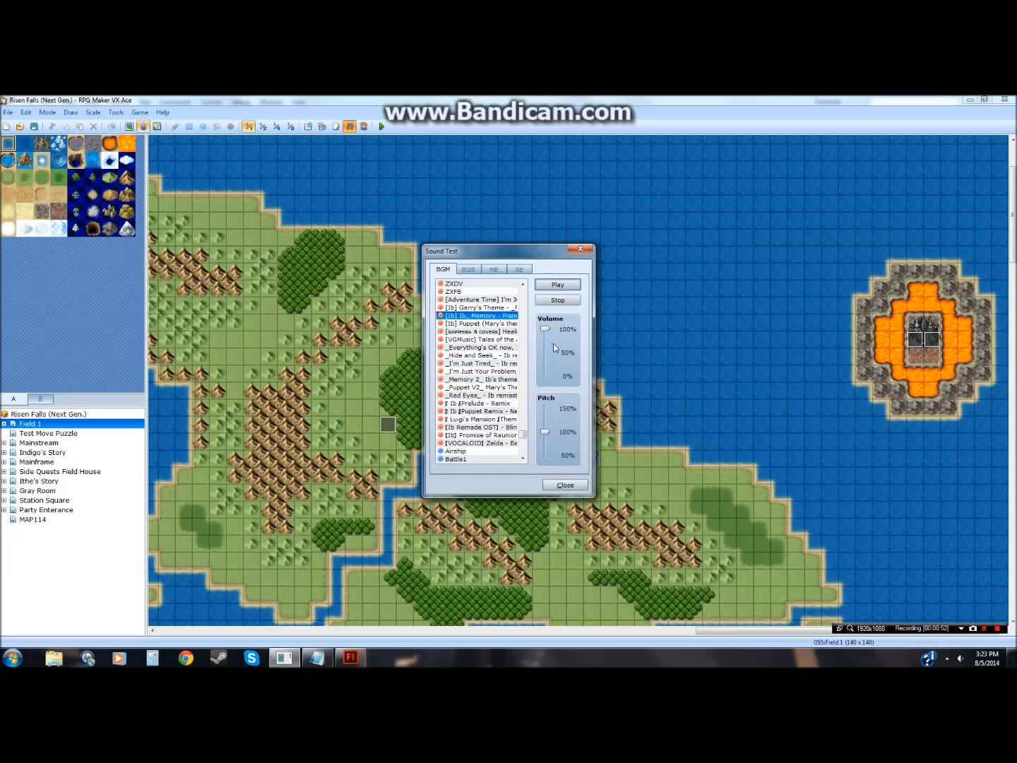
{"action": "left_click", "coordinate": [579, 249]}
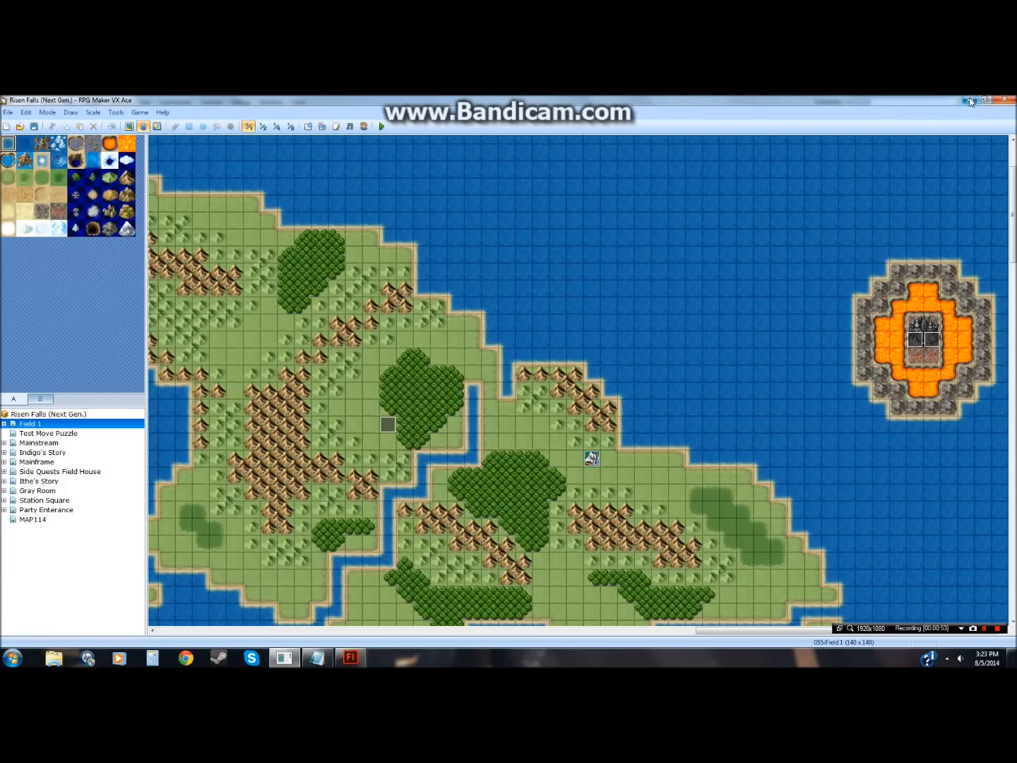
Step: Switch to Notepad and type the note "Add music now in case you forget, okay?"
{"action": "key", "text": "alt+Tab"}
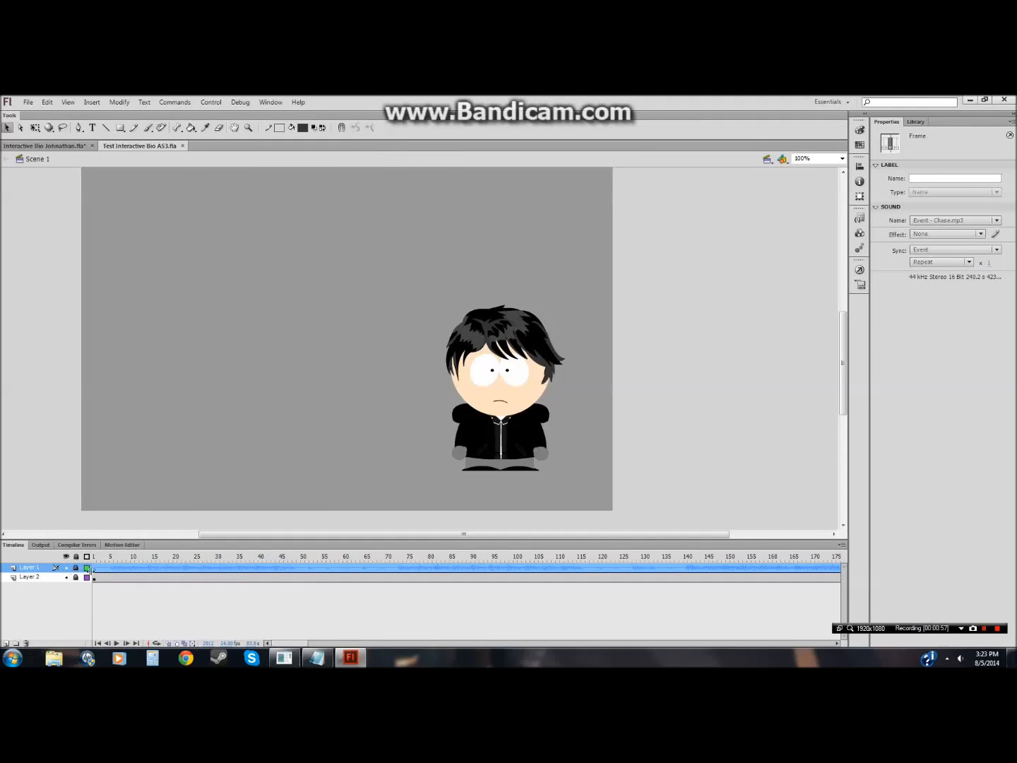
{"action": "left_click", "coordinate": [316, 658]}
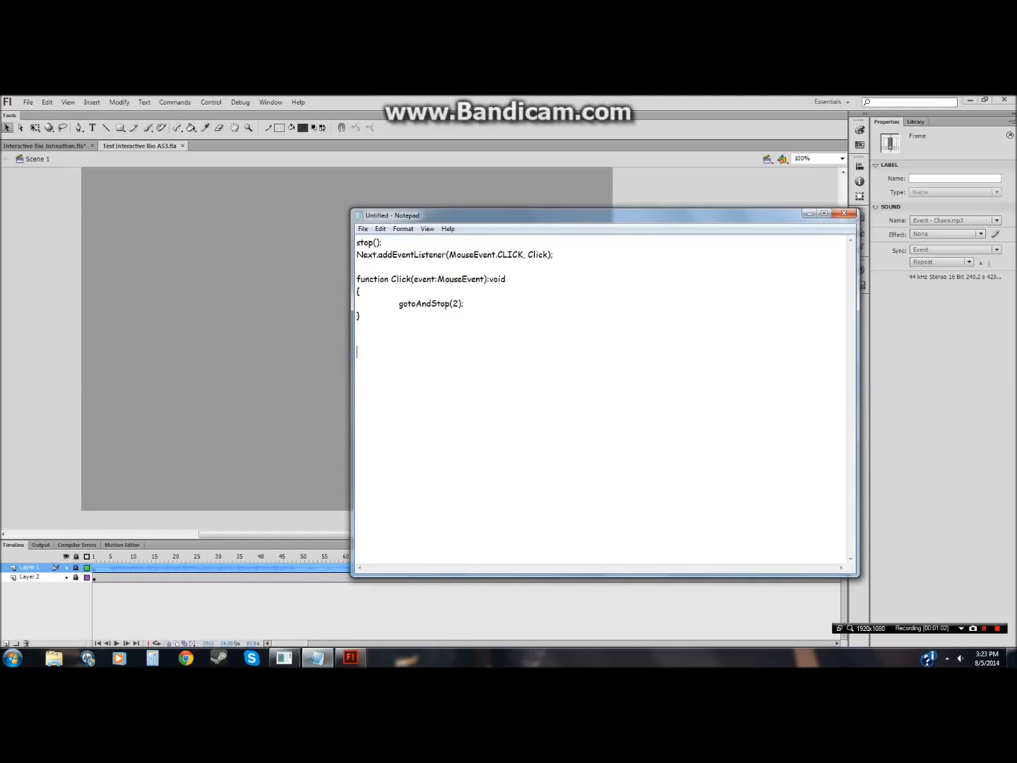
{"action": "type", "text": "Add music now in case you forget, okay? "}
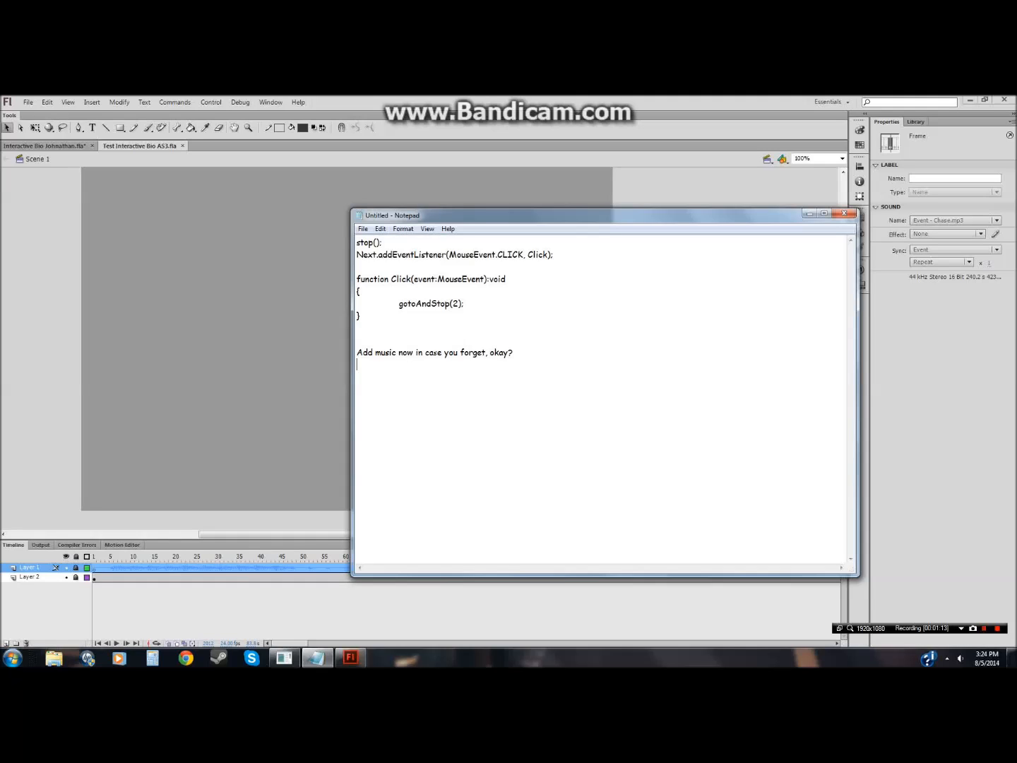
{"action": "type", "text": "Two layers are needed for the first "}
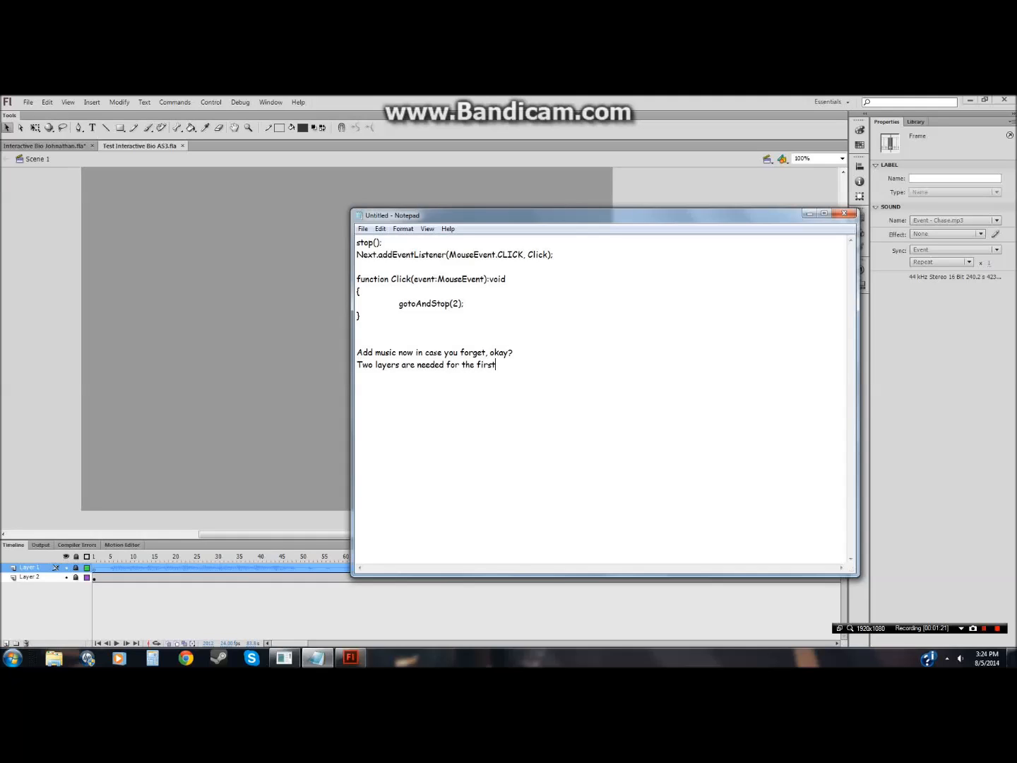
{"action": "type", "text": "part"}
Step: Select and delete the two note lines in Notepad, then minimize the window
{"action": "key", "text": "shift+Down"}
{"action": "key", "text": "shift+Down"}
{"action": "key", "text": "shift+Down"}
{"action": "key", "text": "shift+End"}
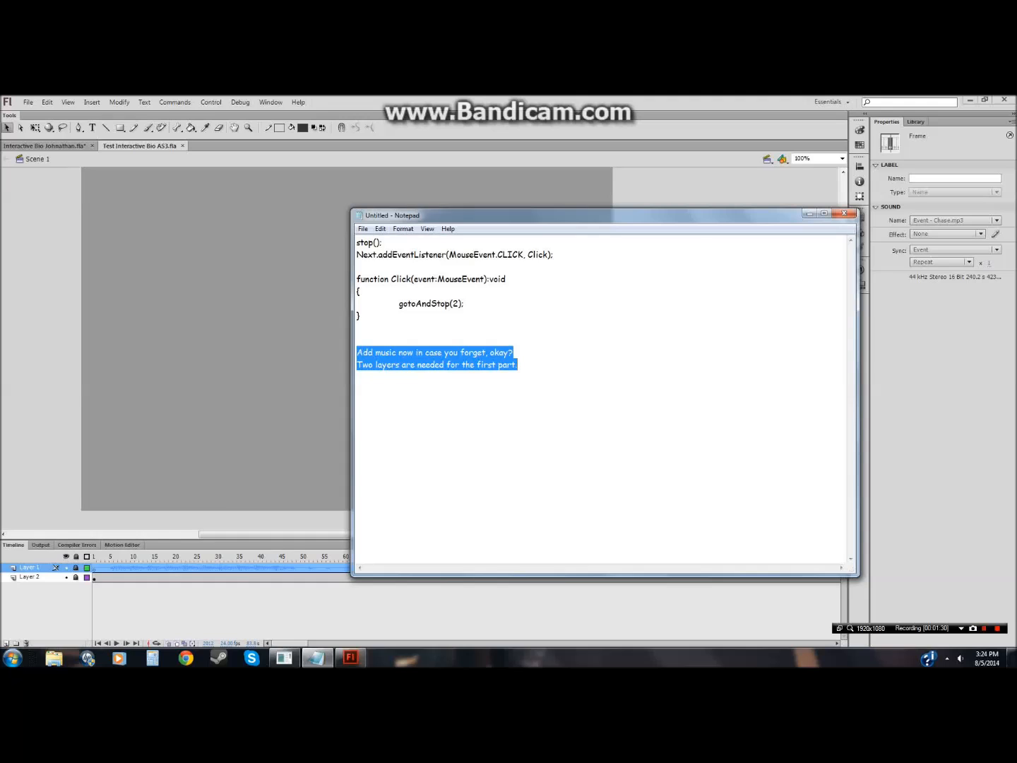
{"action": "key", "text": "Delete"}
{"action": "left_click", "coordinate": [810, 216]}
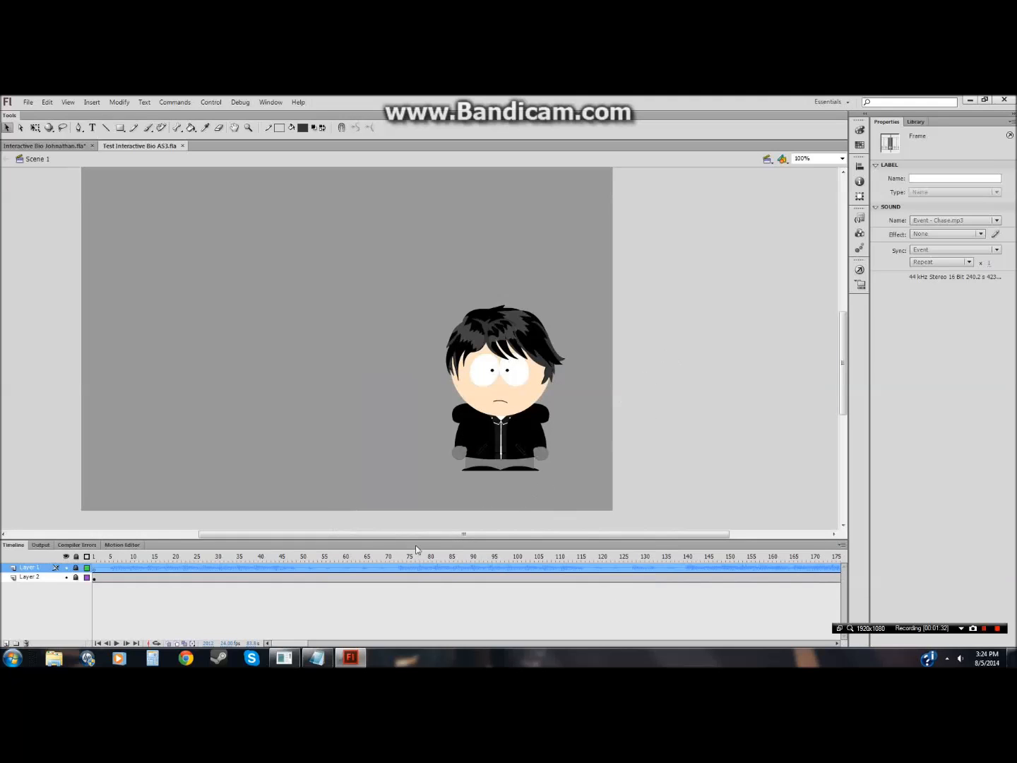
Step: Select Layer 2, then in Notepad type the note "Go back to Layer 2 and add the base for your bio."
{"action": "left_click", "coordinate": [51, 579]}
{"action": "left_click", "coordinate": [42, 486]}
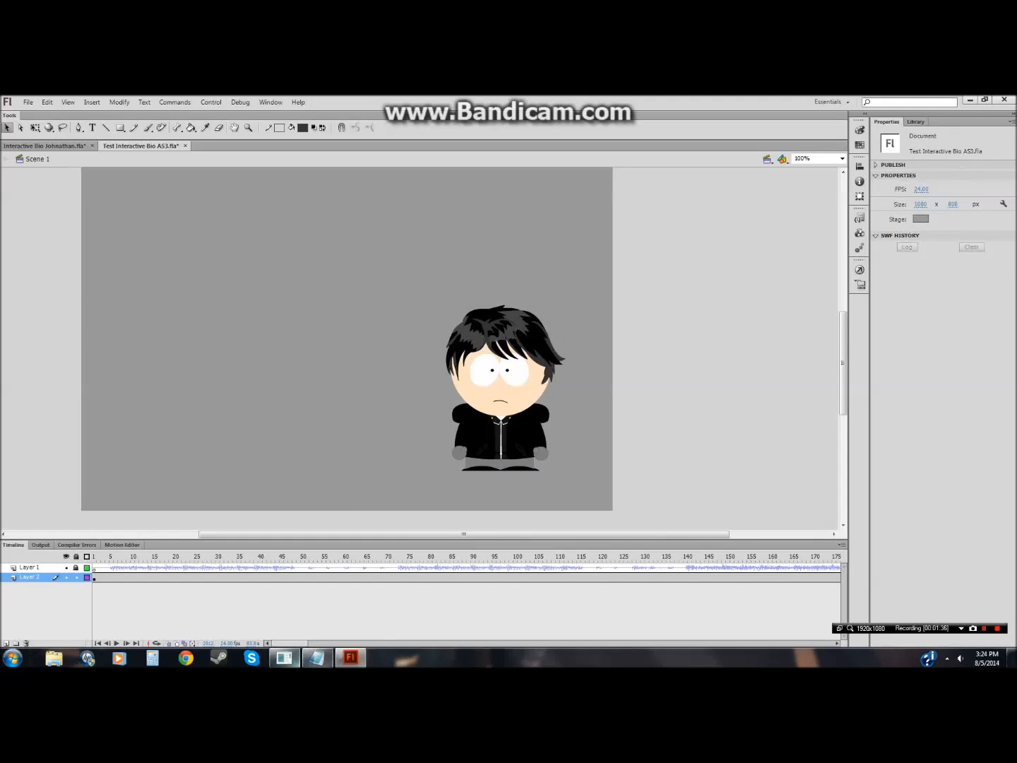
{"action": "left_click", "coordinate": [317, 658]}
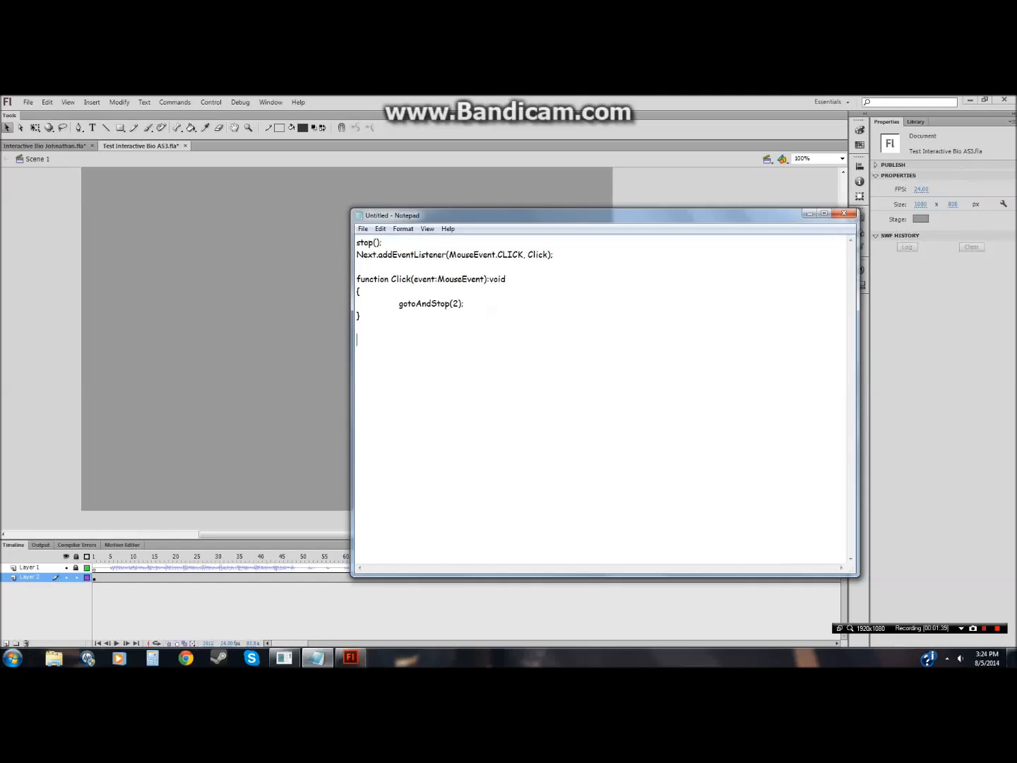
{"action": "type", "text": "Go back to Layer 2 and add the base for your bi"}
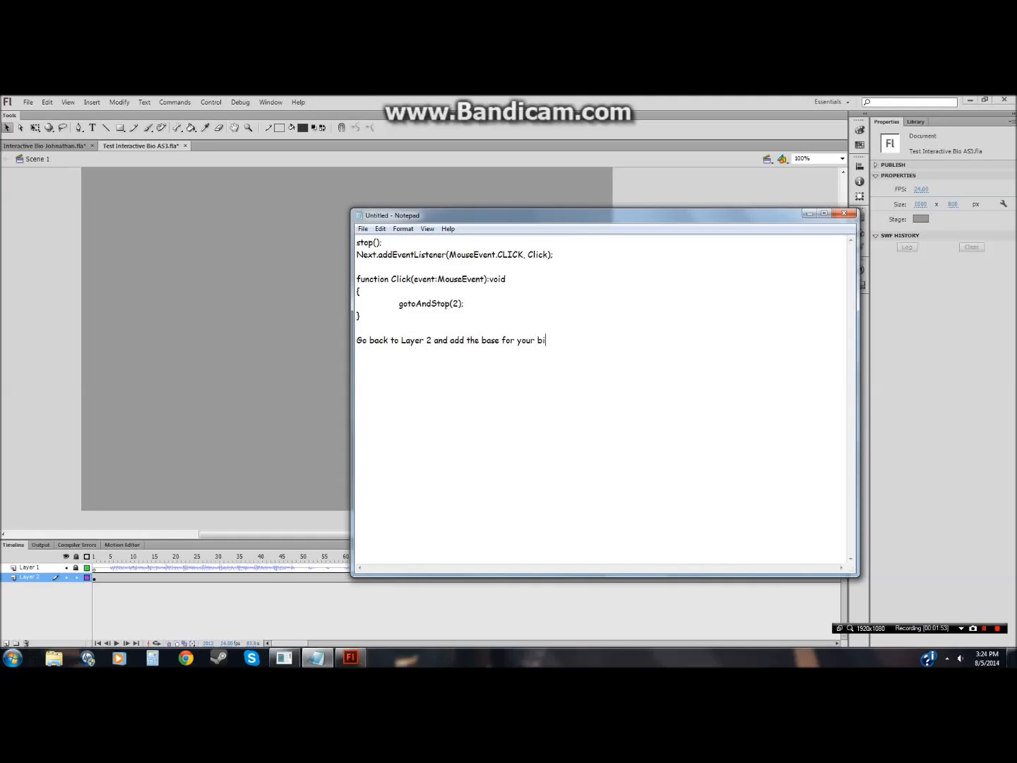
{"action": "type", "text": "o."}
{"action": "key", "text": "Return"}
Step: Add the line "In this case, to me, Zarkvus is about darkness so I'll go find a dark or night like background."
{"action": "type", "text": "In this case, to me, Zarkvus is about d"}
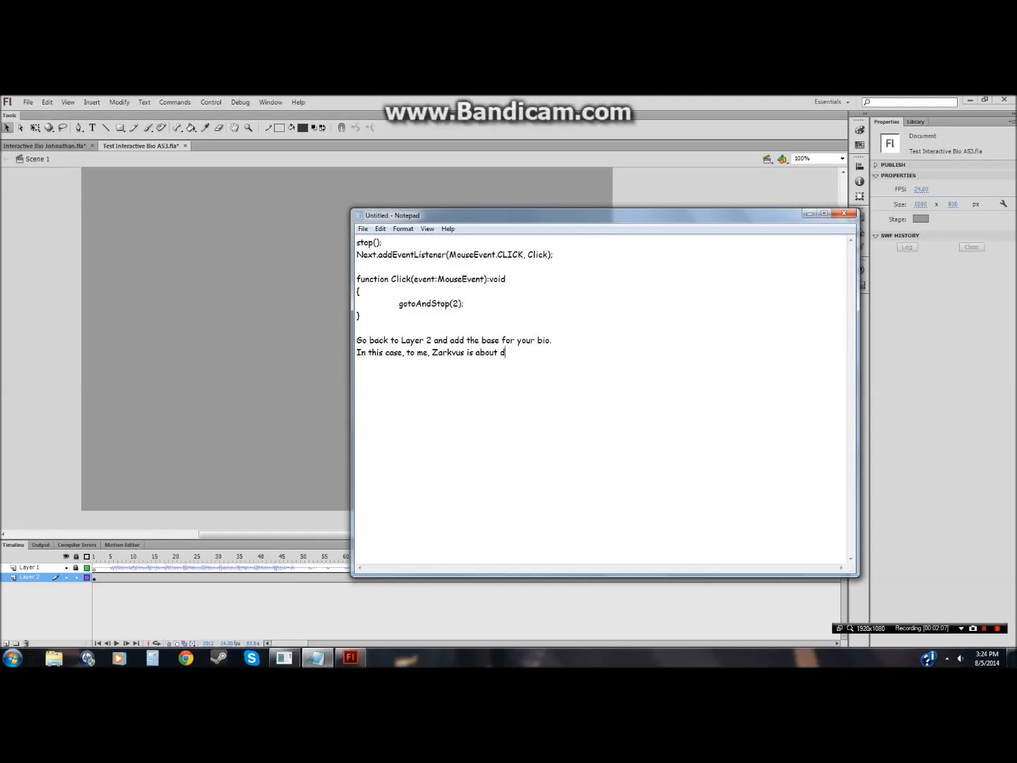
{"action": "type", "text": "arkness "}
{"action": "type", "text": "so I'll "}
{"action": "type", "text": "go find "}
{"action": "type", "text": "a do"}
{"action": "type", "text": "rk "}
{"action": "type", "text": "or nightimt"}
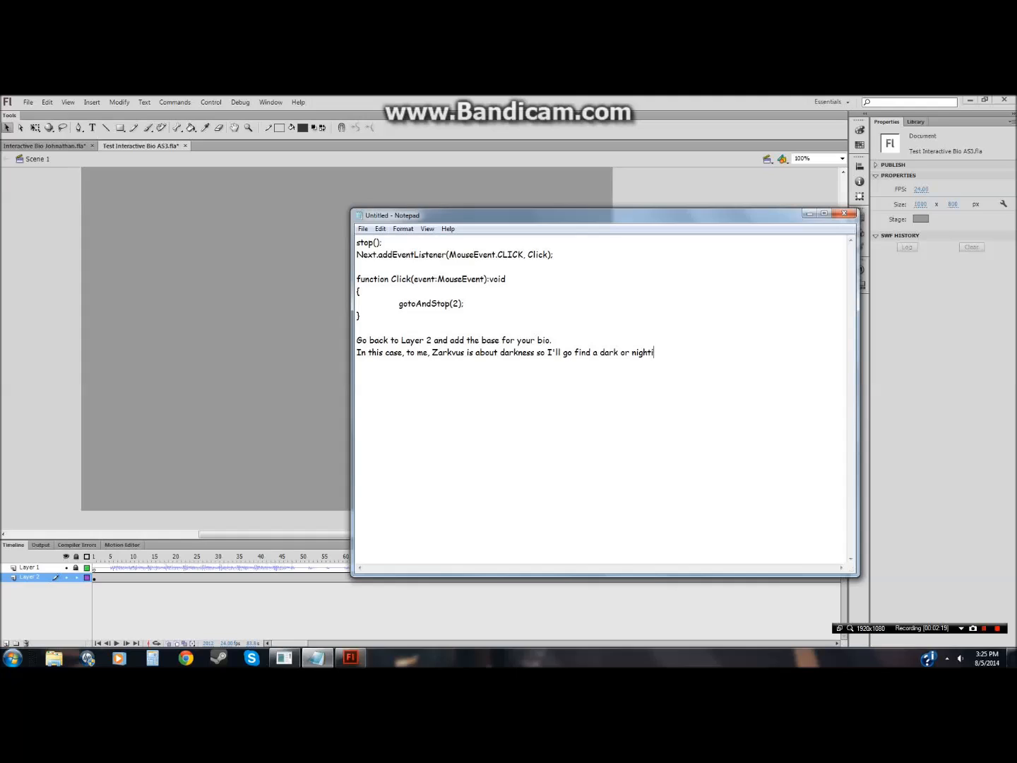
{"action": "key", "text": "BackSpace"}
{"action": "key", "text": "BackSpace"}
{"action": "key", "text": "BackSpace"}
{"action": "type", "text": "I"}
{"action": "type", "text": "ike background"}
Step: Cut both new note lines from Notepad and minimize the window
{"action": "left_click_drag", "start_coordinate": [357, 338], "coordinate": [718, 352]}
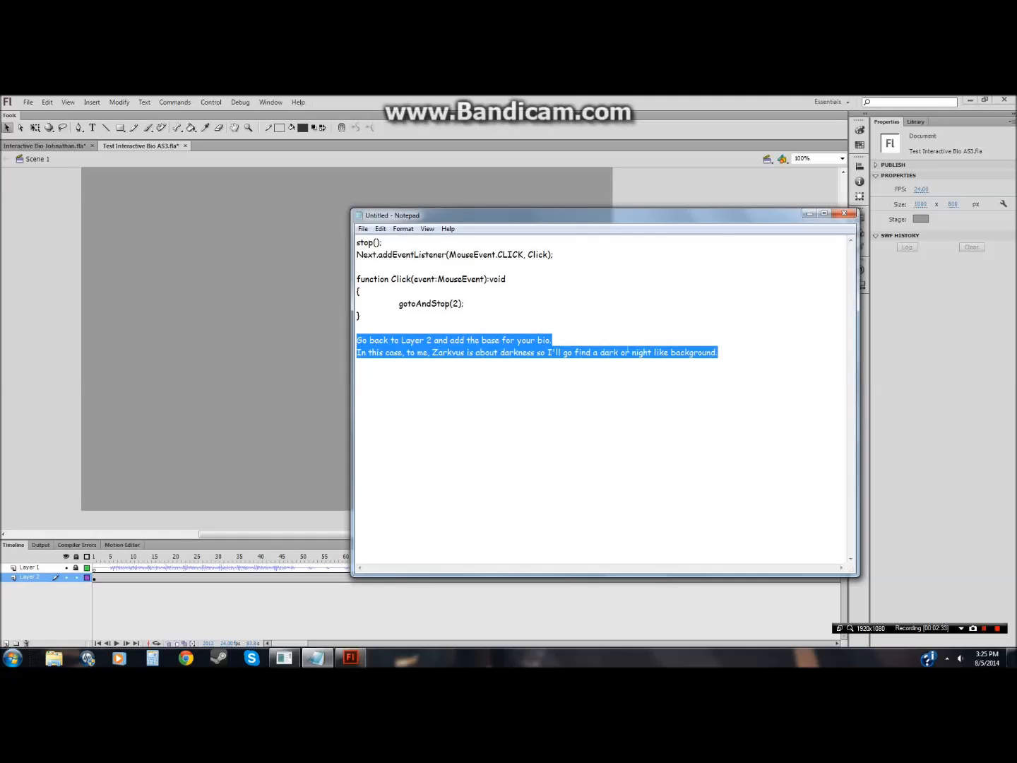
{"action": "key", "text": "ctrl+x"}
{"action": "left_click", "coordinate": [809, 213]}
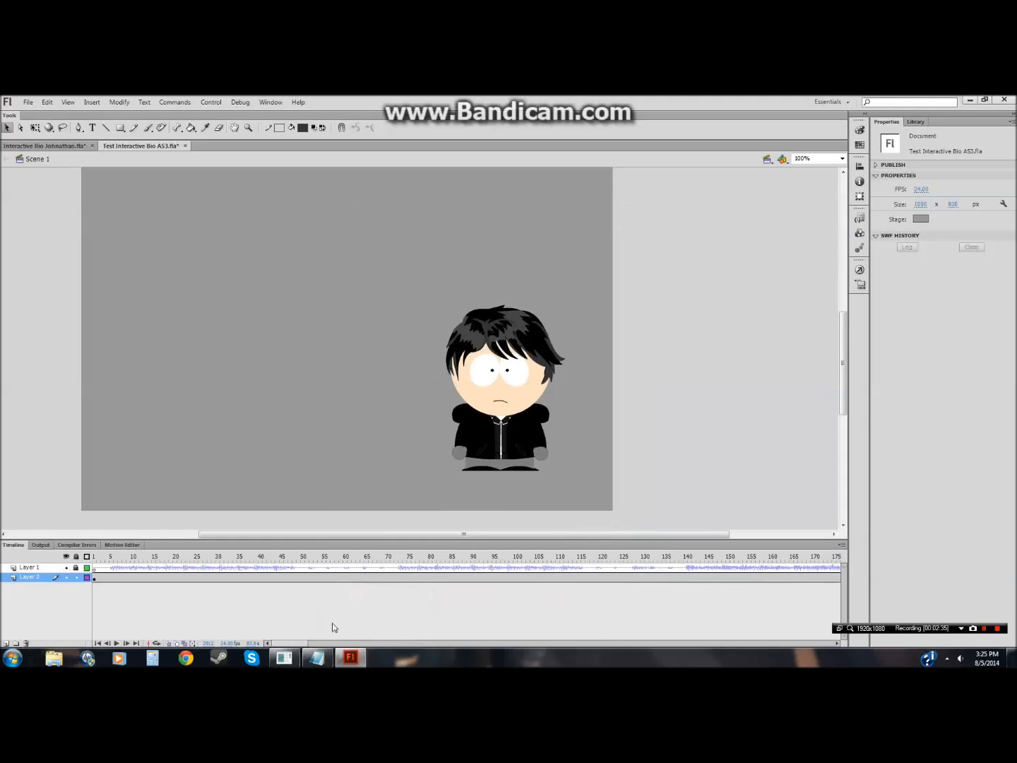
Step: Open a new incognito Chrome window and search the web for night texture
{"action": "right_click", "coordinate": [186, 660]}
{"action": "left_click", "coordinate": [286, 593]}
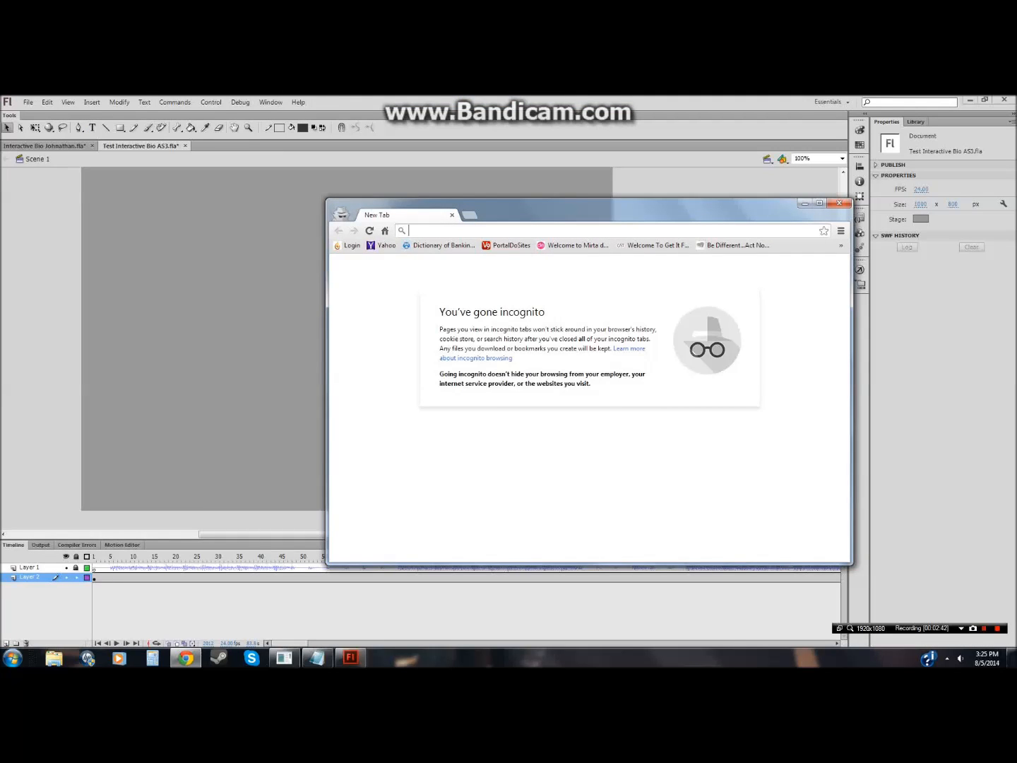
{"action": "type", "text": "night"}
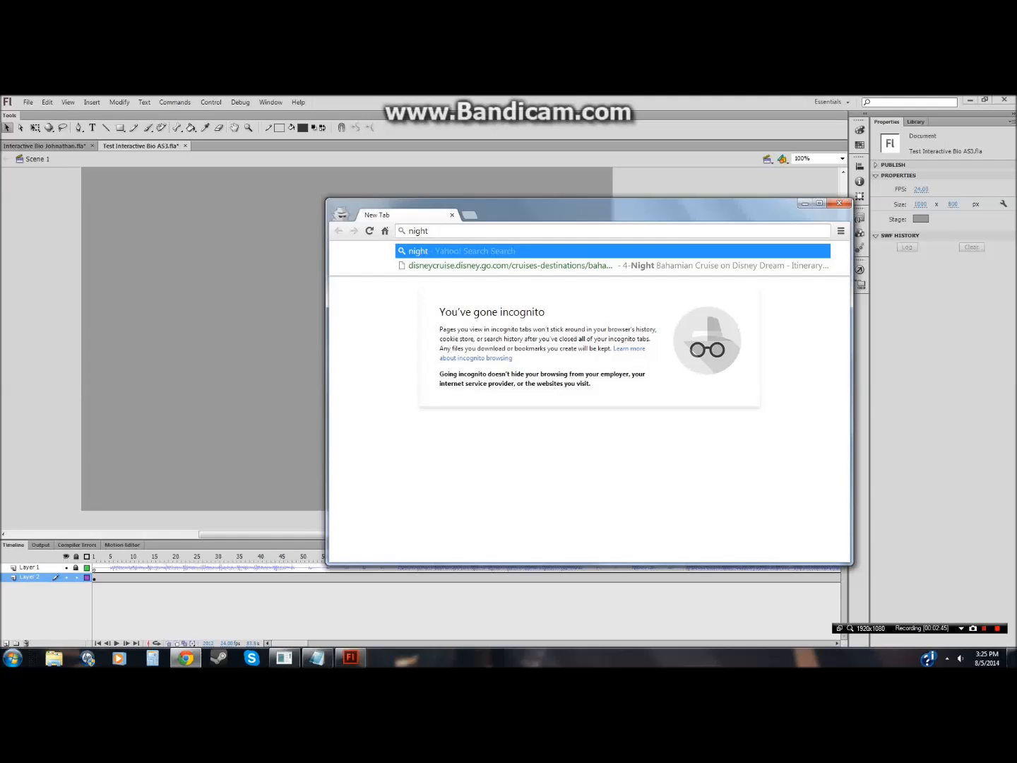
{"action": "type", "text": " texture"}
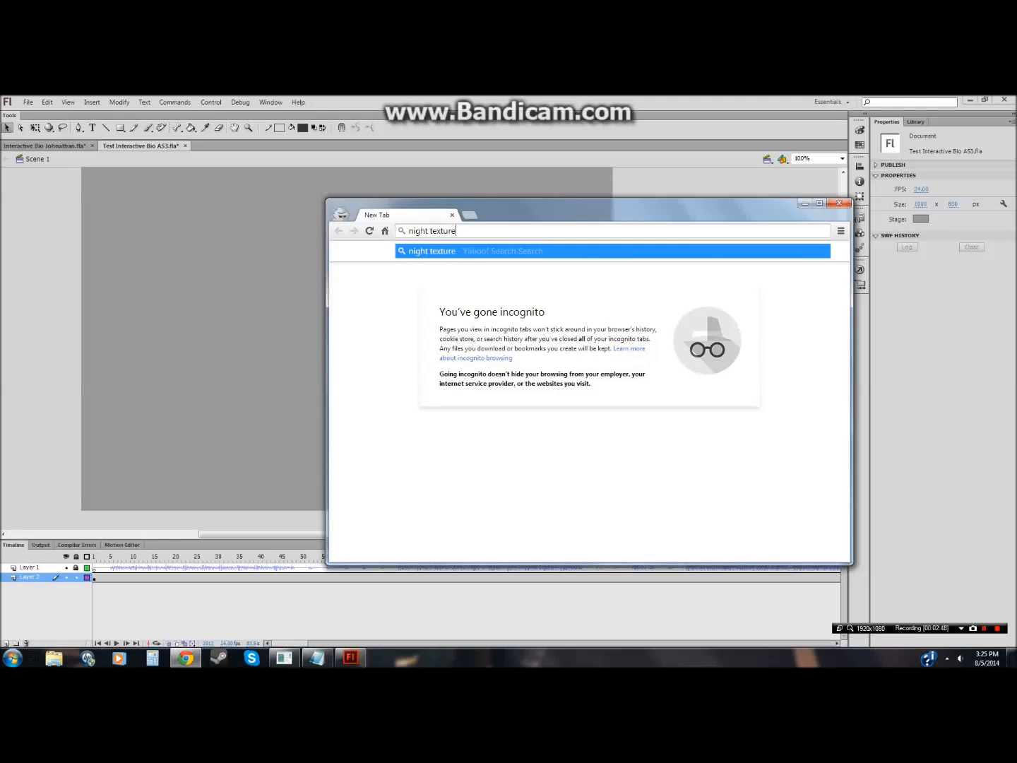
{"action": "key", "text": "Return"}
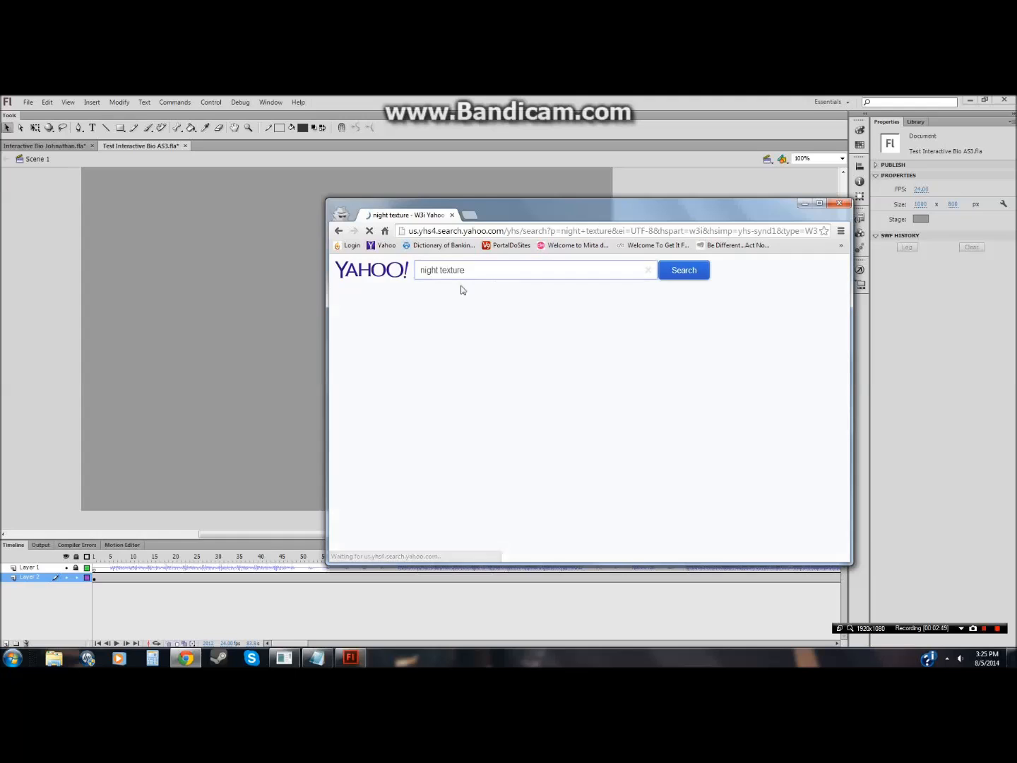
Step: Switch to image results, enlarge the browser window, open the Night Sky Texture by amdillon, and copy the image
{"action": "left_click", "coordinate": [357, 312]}
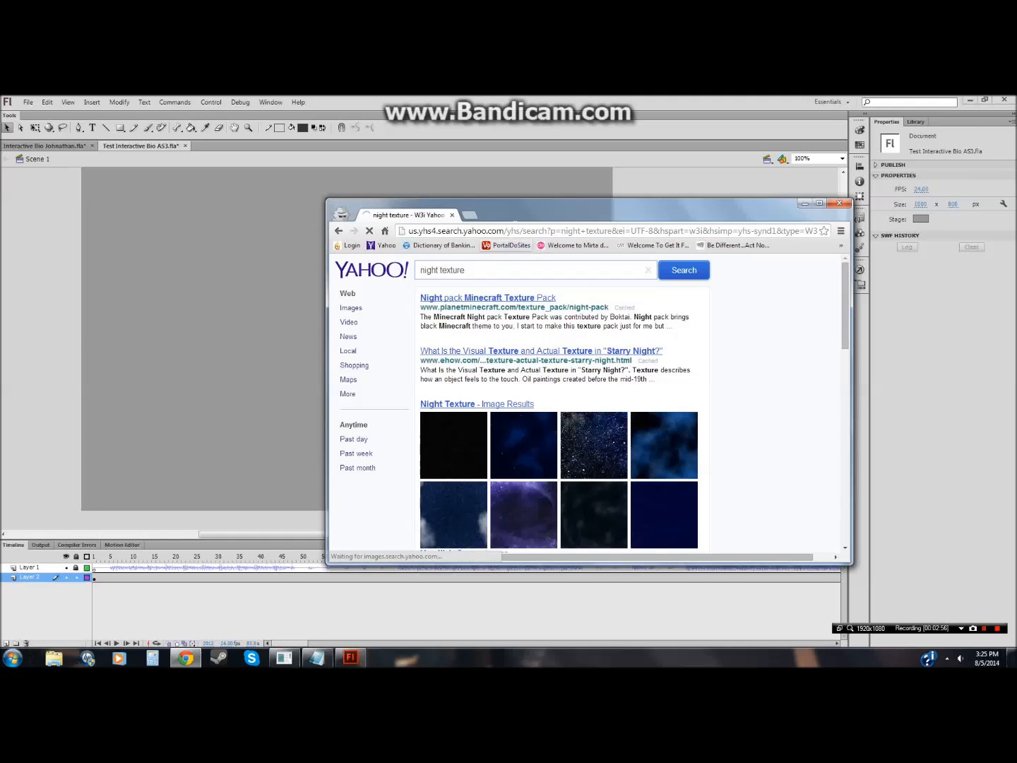
{"action": "left_click_drag", "start_coordinate": [518, 210], "coordinate": [407, 152]}
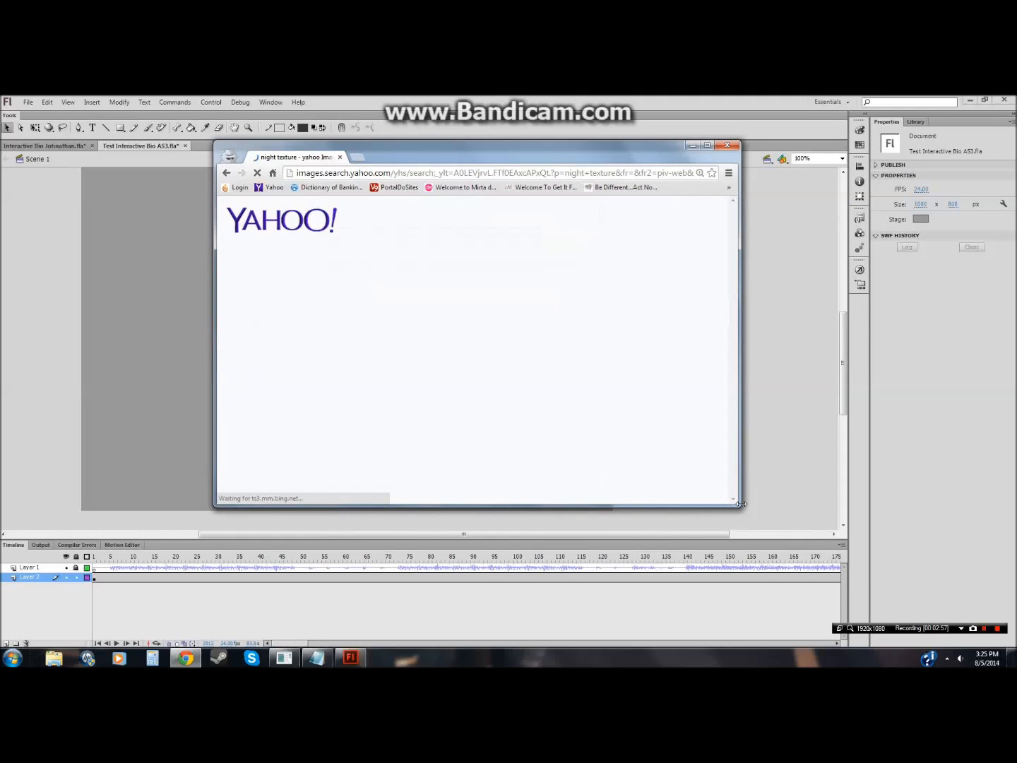
{"action": "left_click_drag", "start_coordinate": [738, 503], "coordinate": [907, 584]}
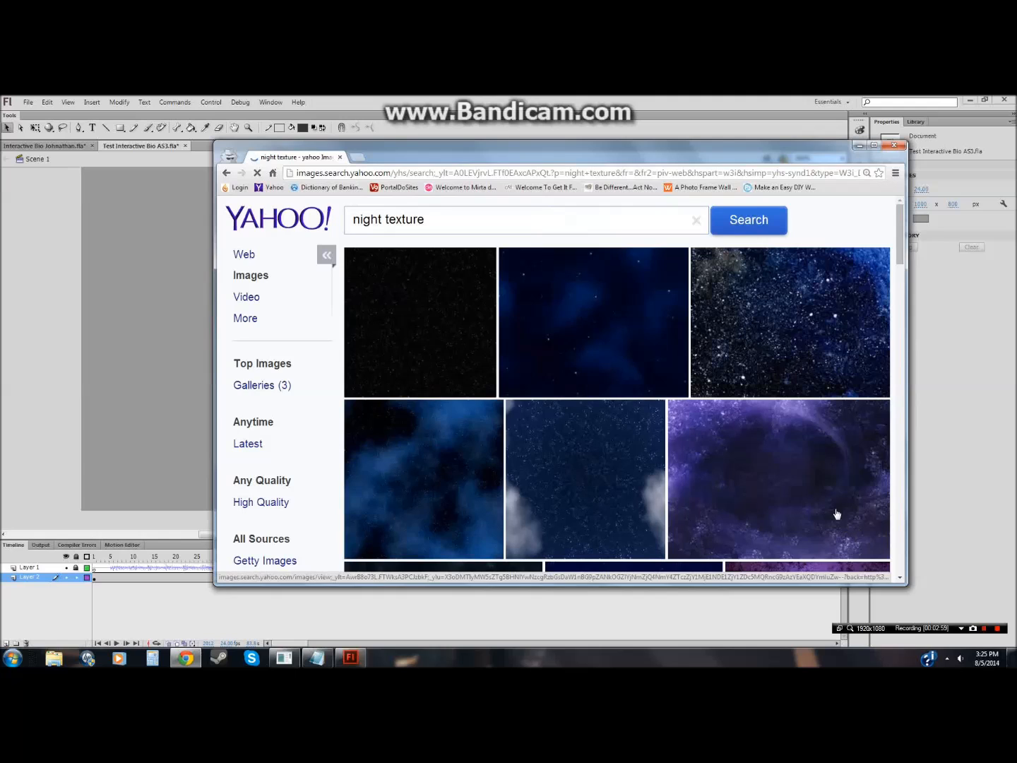
{"action": "scroll", "coordinate": [585, 363], "scroll_direction": "down", "scroll_amount": 3}
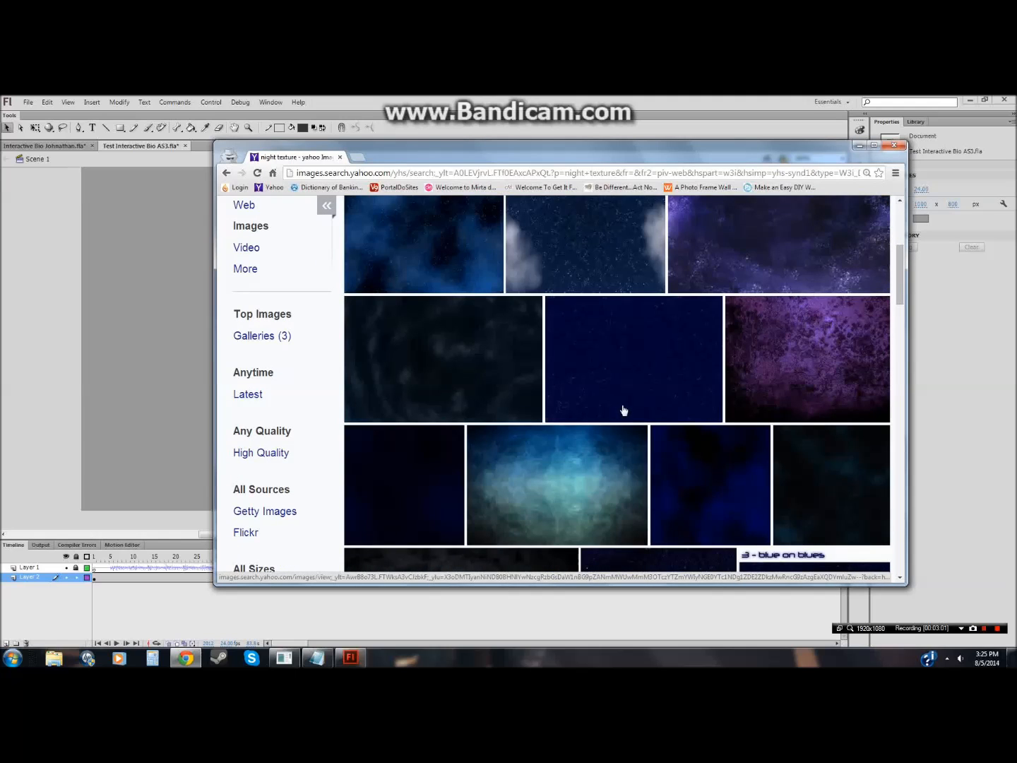
{"action": "scroll", "coordinate": [710, 441], "scroll_direction": "down", "scroll_amount": 2}
{"action": "scroll", "coordinate": [704, 443], "scroll_direction": "down", "scroll_amount": 6}
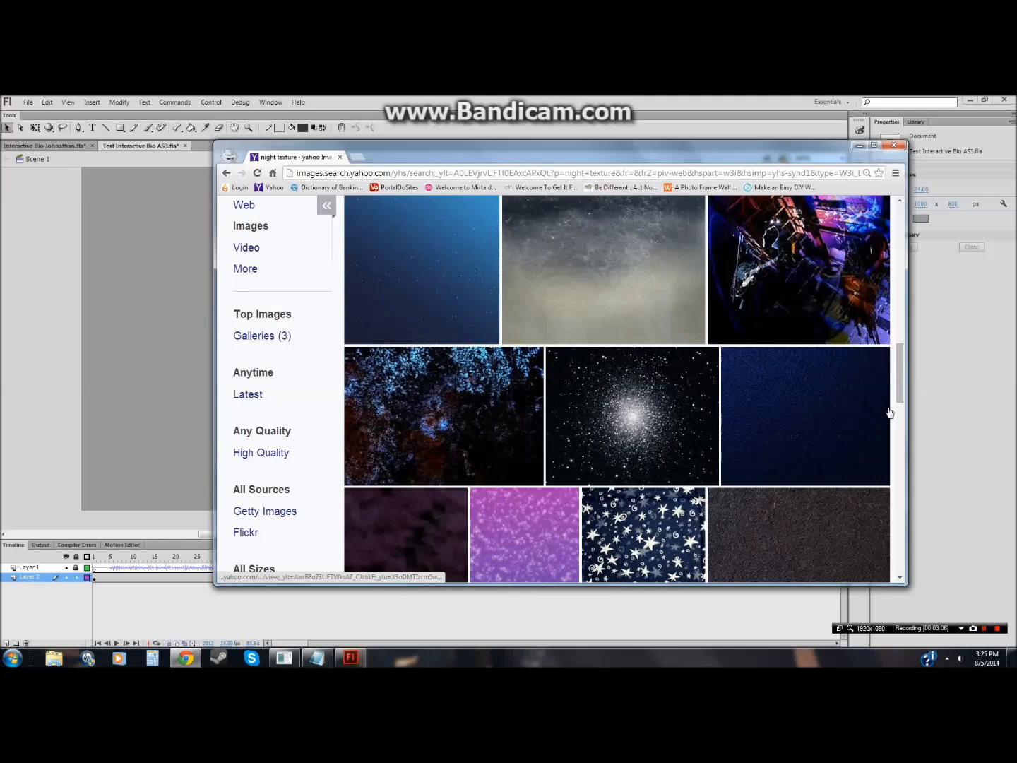
{"action": "left_click_drag", "start_coordinate": [899, 389], "coordinate": [900, 236]}
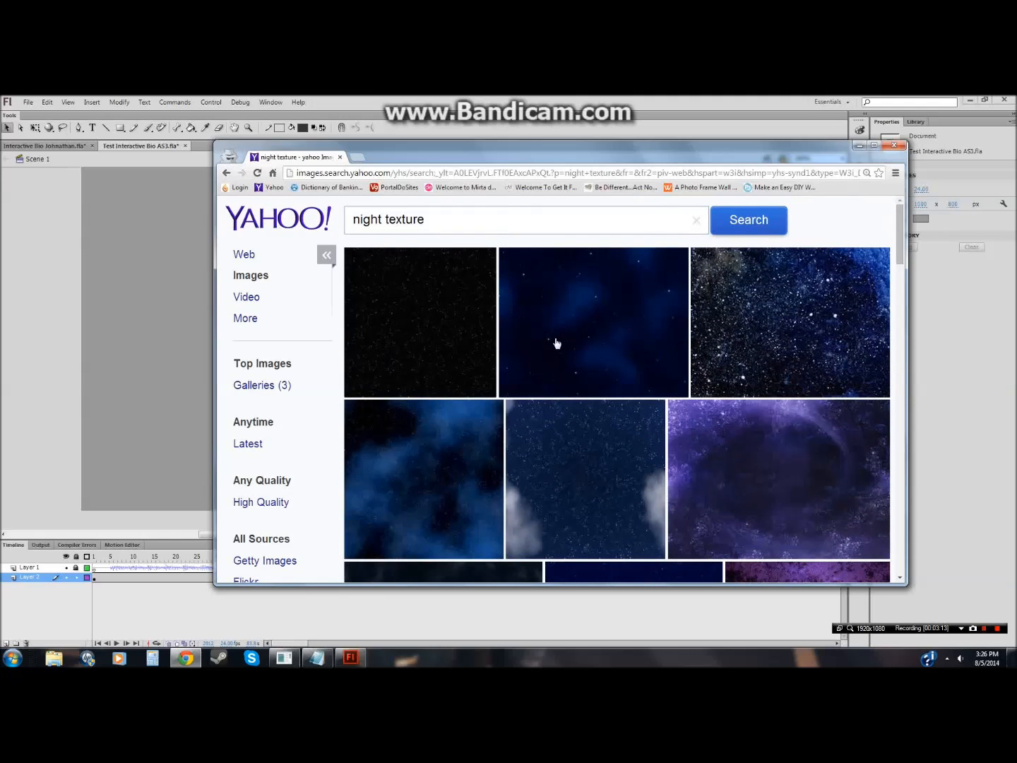
{"action": "left_click", "coordinate": [544, 342]}
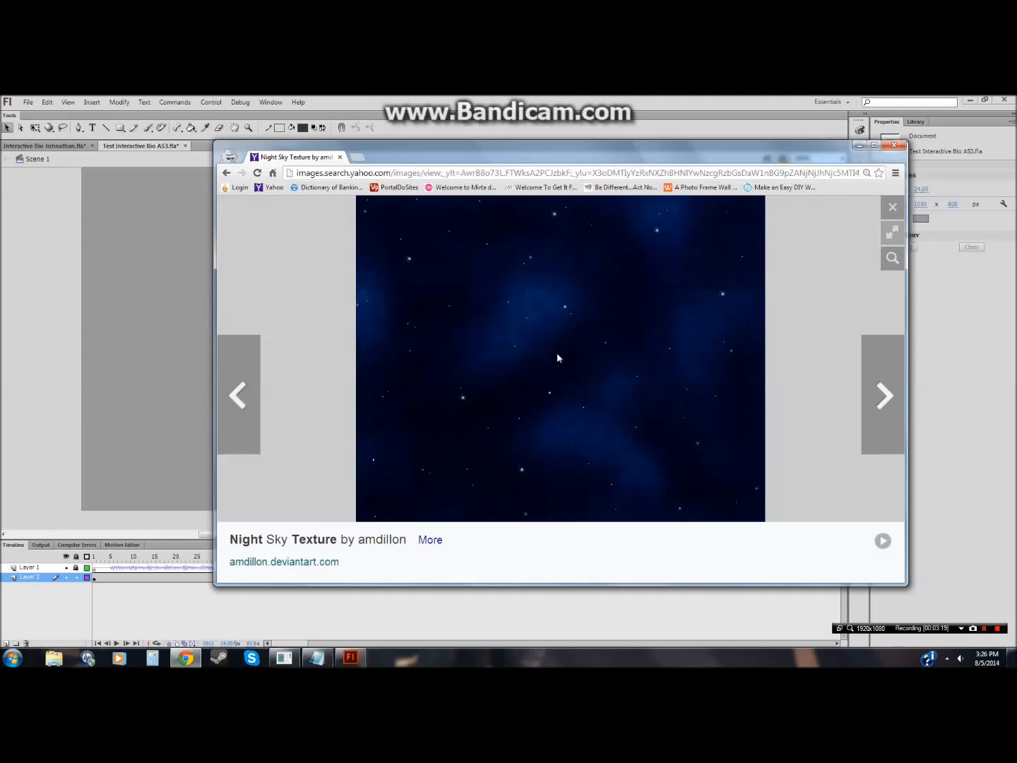
{"action": "right_click", "coordinate": [613, 408]}
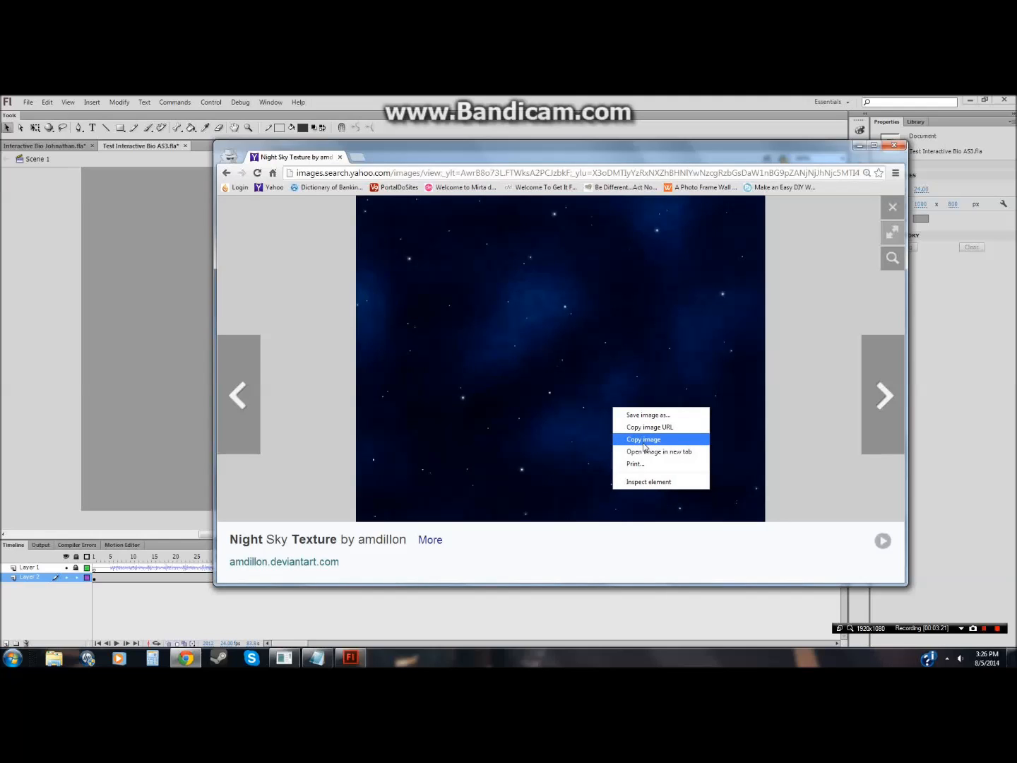
{"action": "left_click", "coordinate": [645, 439]}
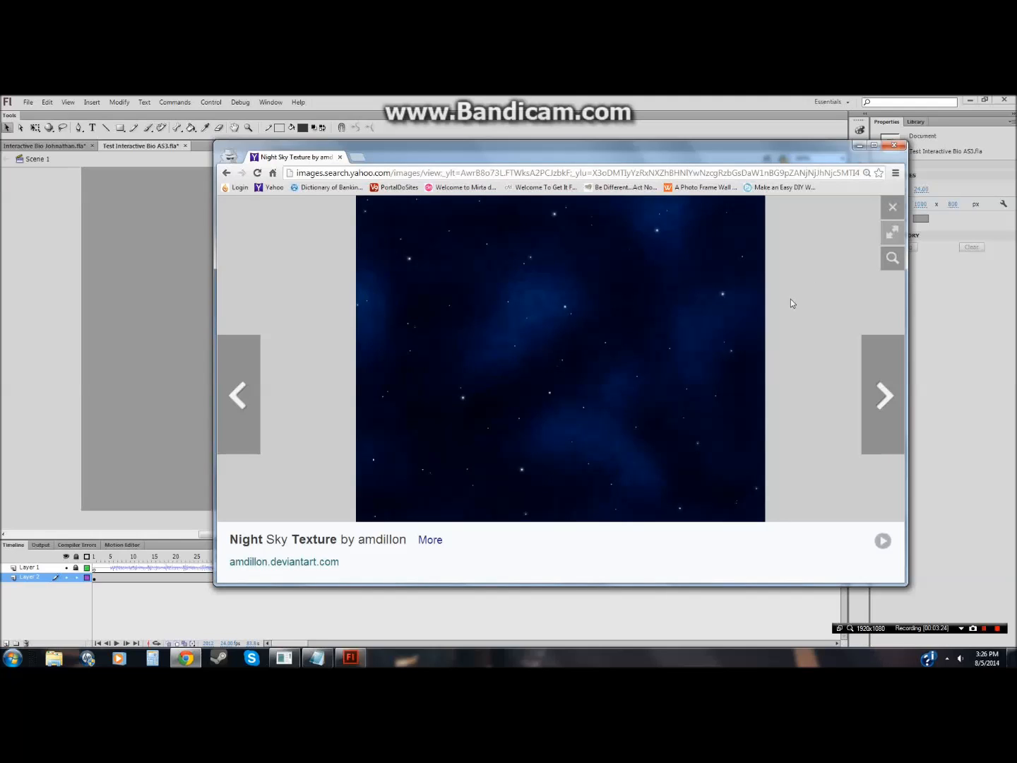
{"action": "right_click", "coordinate": [712, 322]}
{"action": "left_click", "coordinate": [724, 327]}
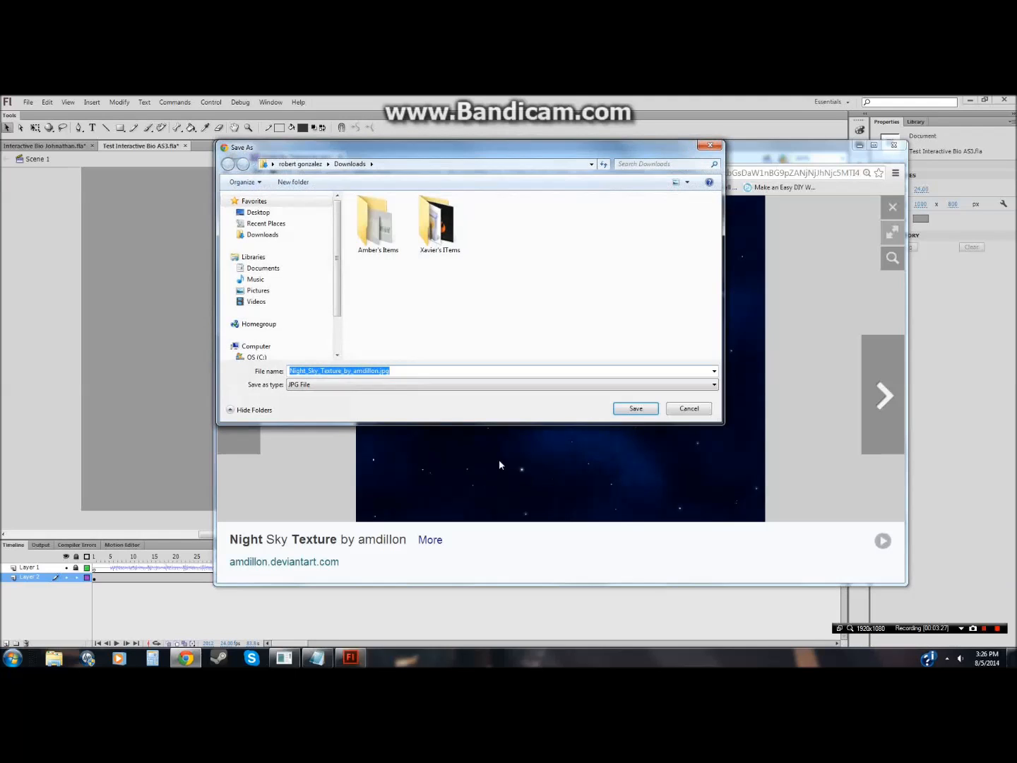
{"action": "left_click", "coordinate": [399, 384]}
{"action": "left_click", "coordinate": [400, 384]}
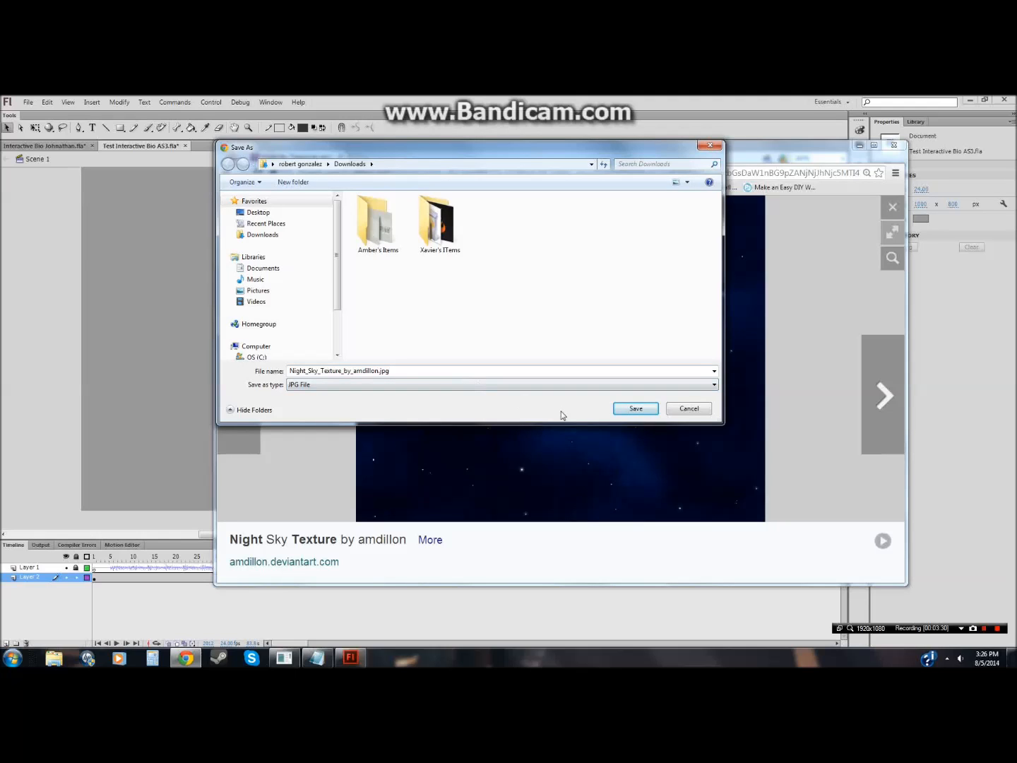
{"action": "left_click", "coordinate": [710, 145]}
{"action": "right_click", "coordinate": [682, 337]}
{"action": "left_click", "coordinate": [706, 370]}
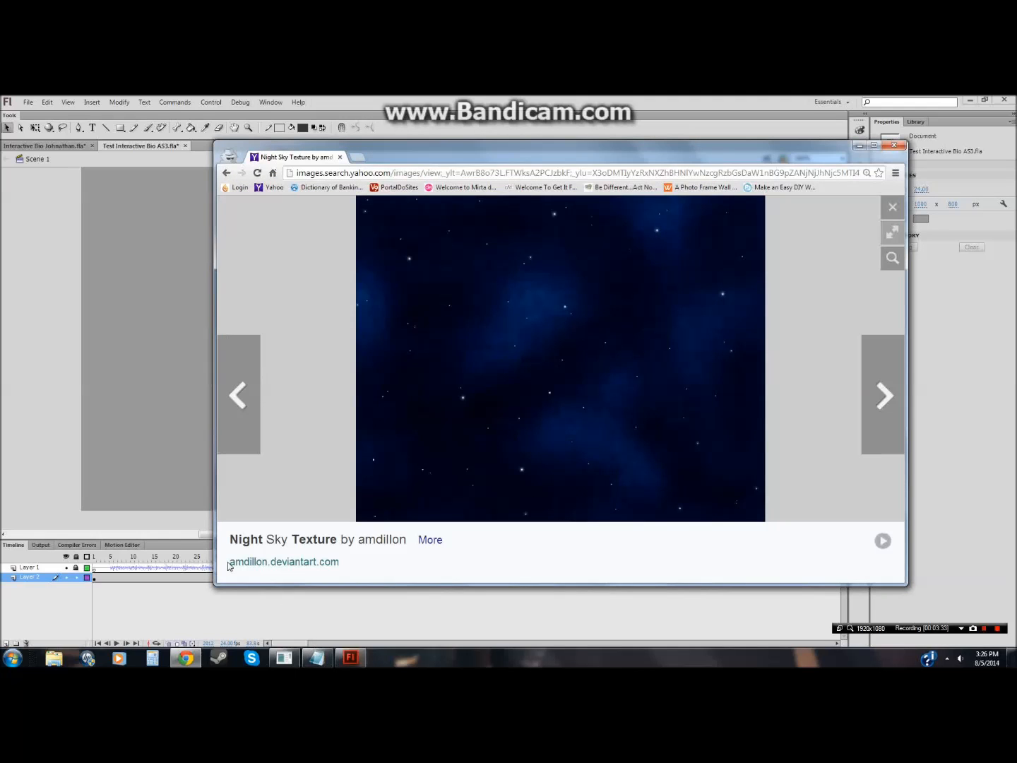
Step: In Notepad, type the note "Just copy the texture and throw it in paint. Save it as a .bmp file"
{"action": "left_click", "coordinate": [307, 658]}
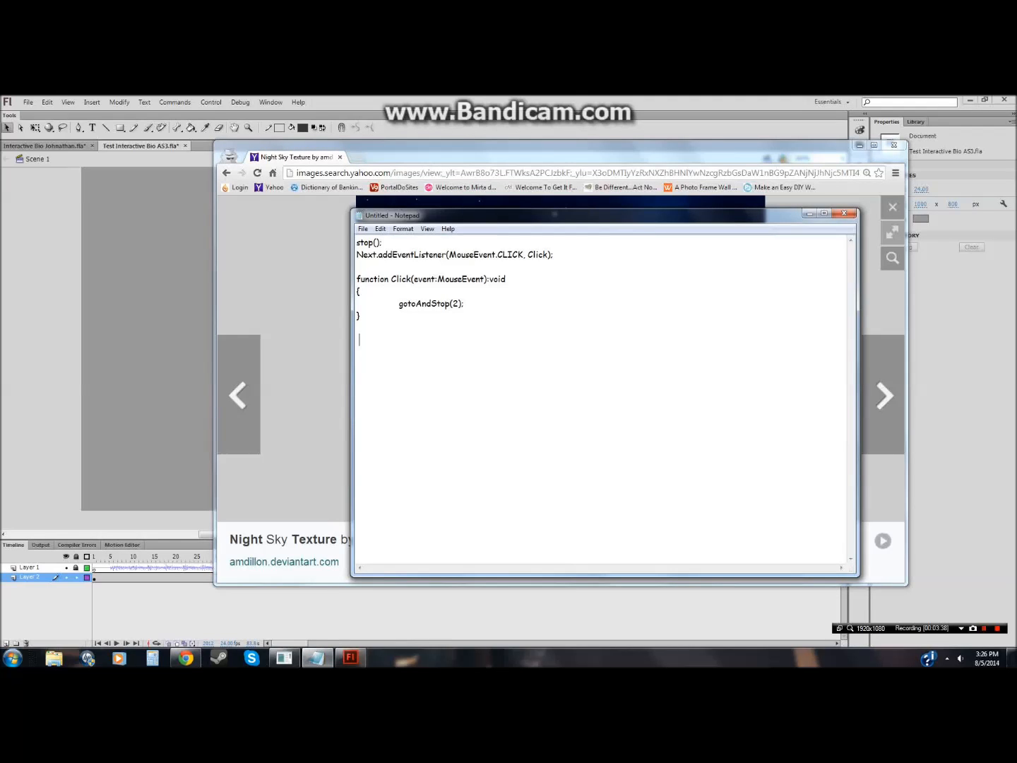
{"action": "type", "text": "Just copy the texture and throw it in paint. "}
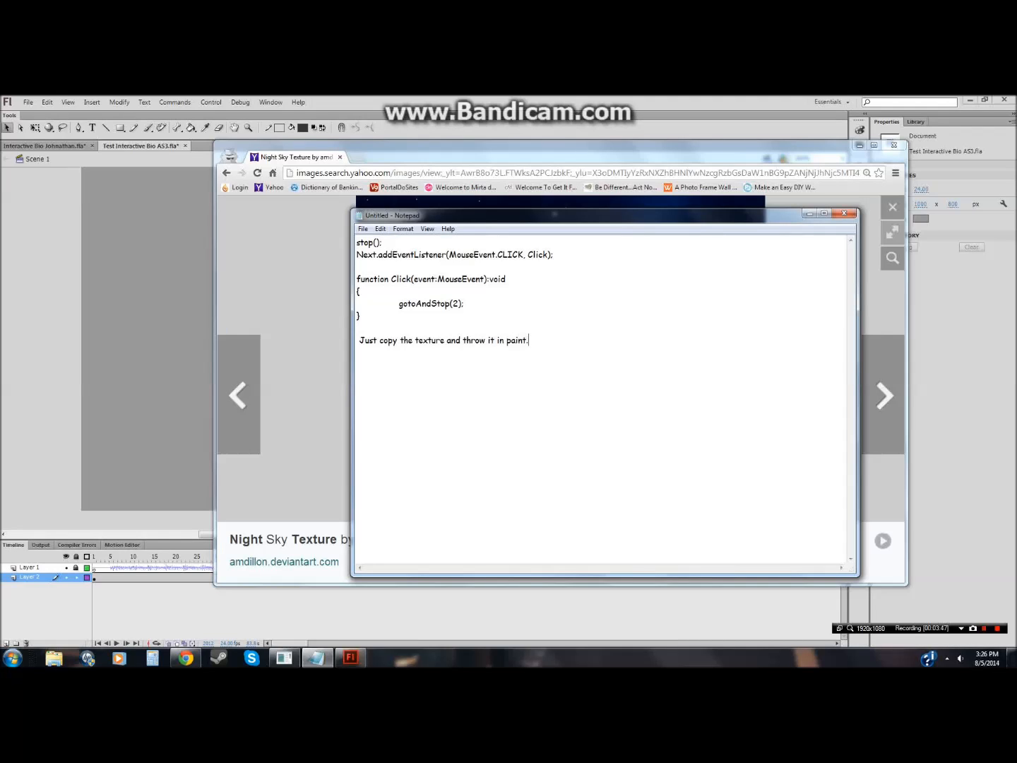
{"action": "type", "text": "Save it as a .bmp file"}
Step: Minimize Notepad and the browser, launch Paint, and paste the copied texture
{"action": "left_click", "coordinate": [809, 212]}
{"action": "left_click", "coordinate": [894, 146]}
{"action": "left_click", "coordinate": [14, 654]}
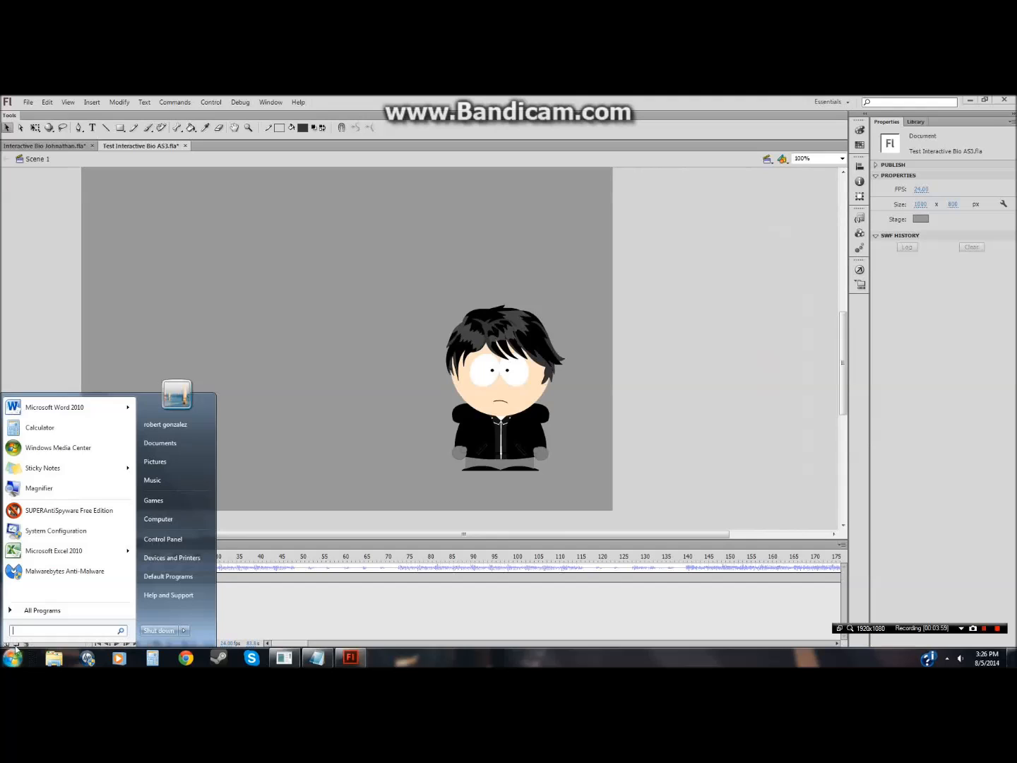
{"action": "type", "text": "paint"}
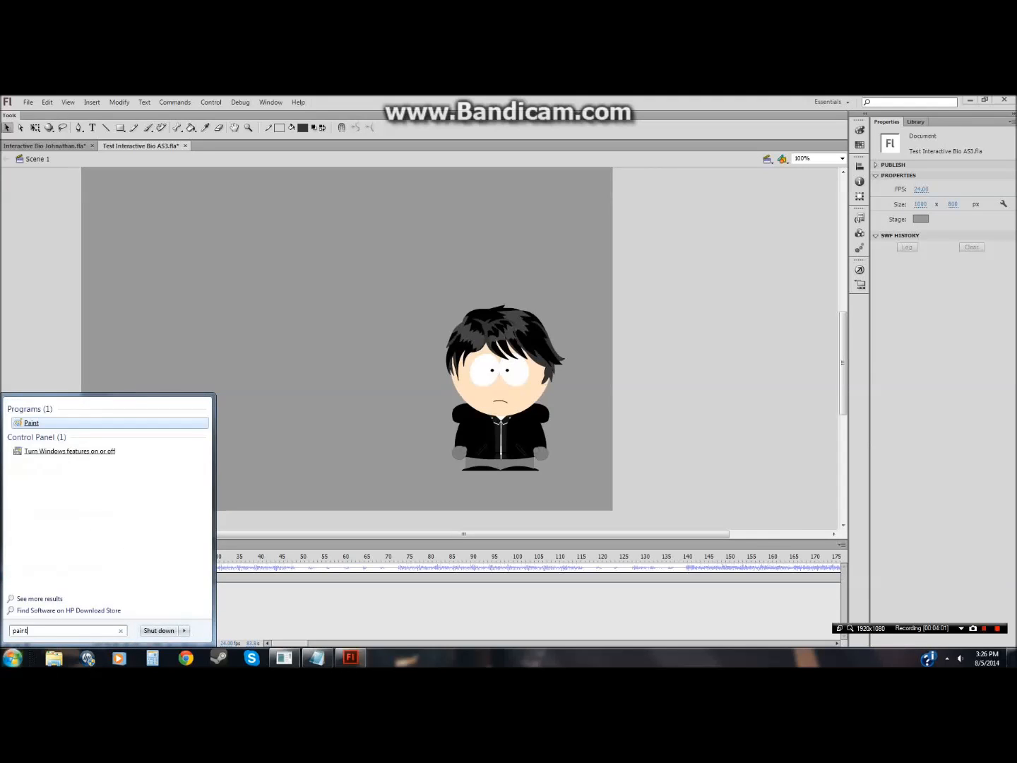
{"action": "left_click", "coordinate": [22, 426]}
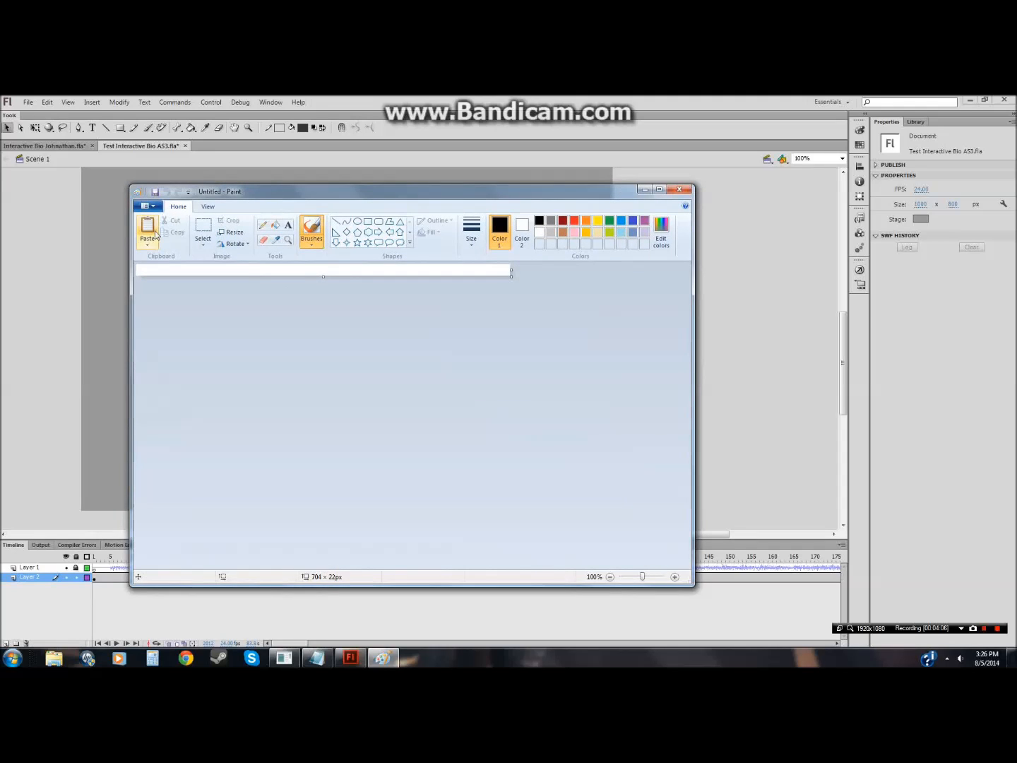
{"action": "left_click", "coordinate": [147, 227]}
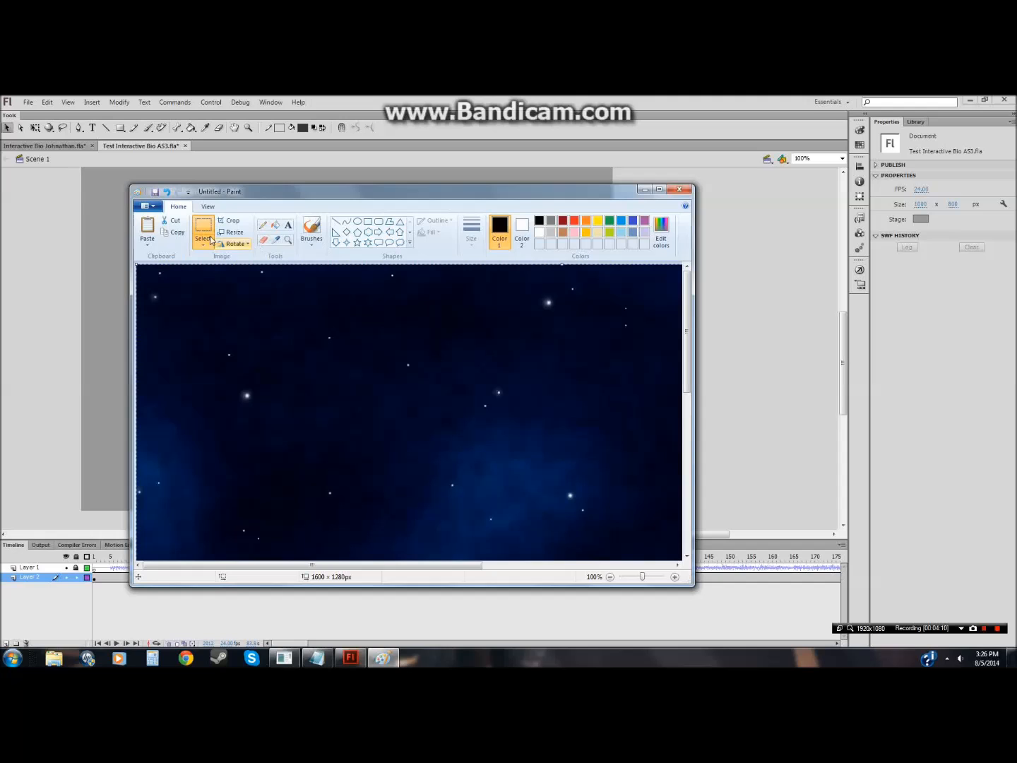
Step: Save the pasted texture as a 24-bit Bitmap named Zarkvus in the SP folder under South Park Items and Flashes
{"action": "left_click", "coordinate": [151, 207]}
{"action": "left_click", "coordinate": [190, 296]}
{"action": "left_click", "coordinate": [353, 496]}
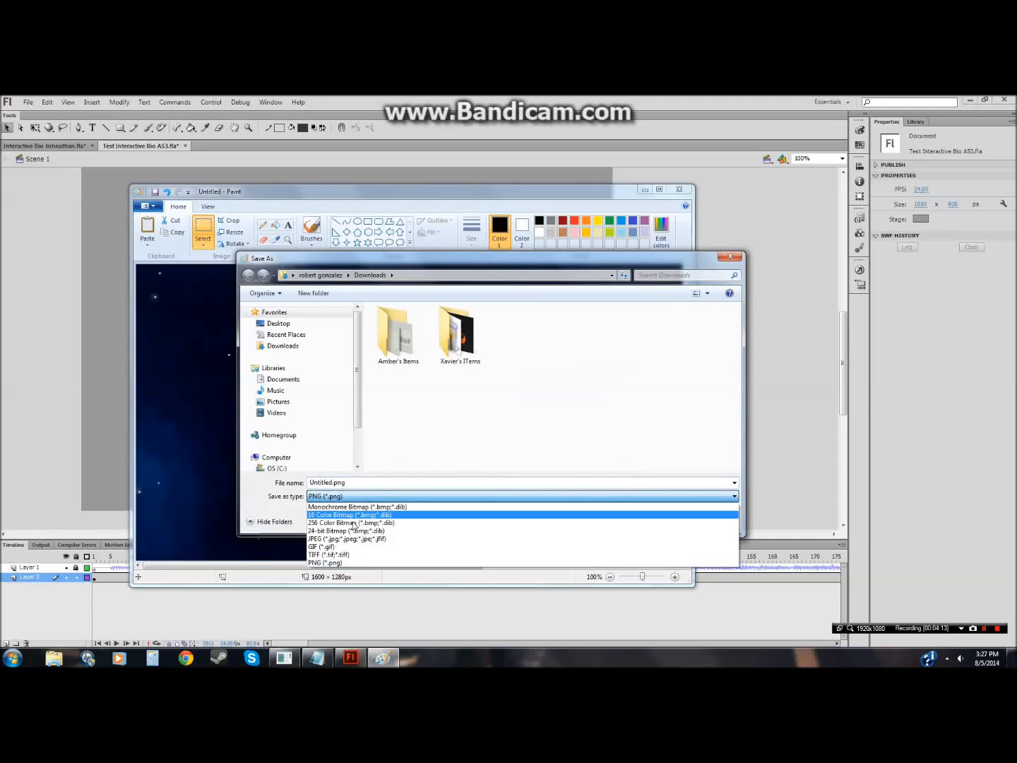
{"action": "left_click", "coordinate": [337, 531]}
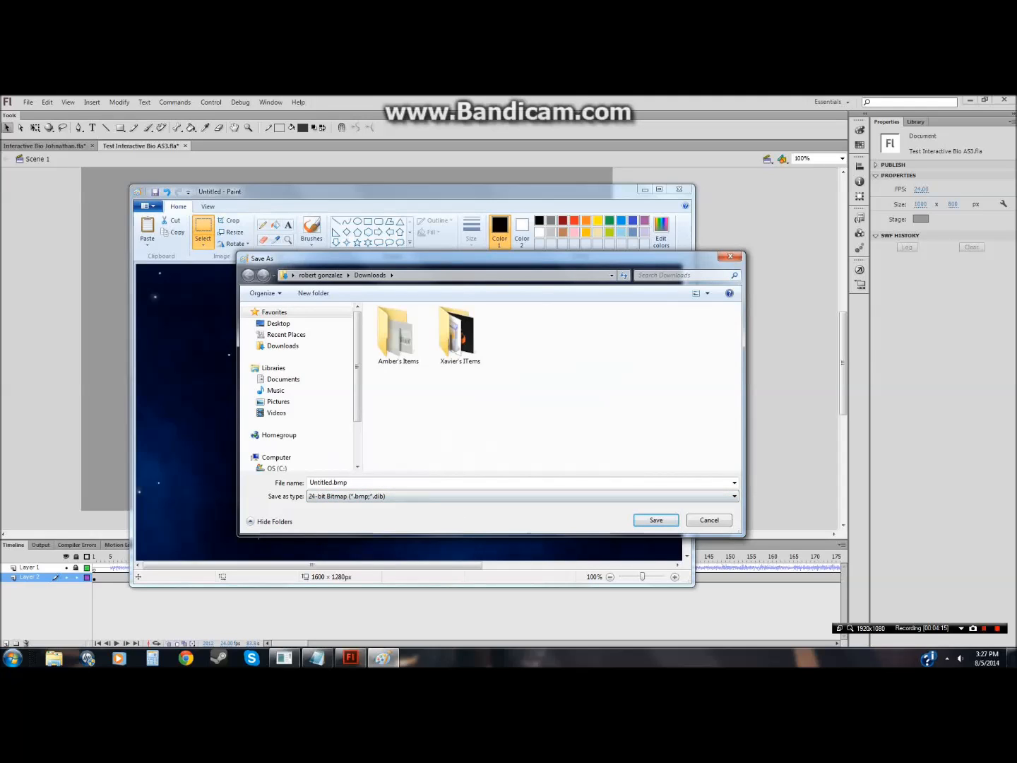
{"action": "type", "text": "Zarkvus"}
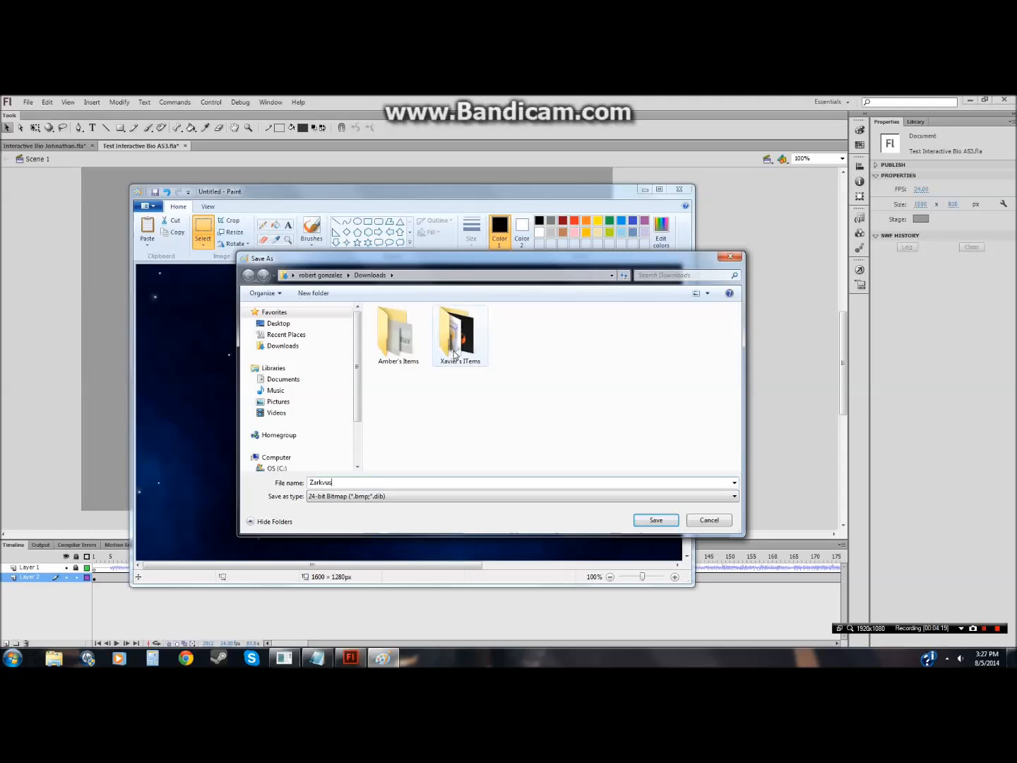
{"action": "double_click", "coordinate": [397, 332]}
{"action": "double_click", "coordinate": [393, 403]}
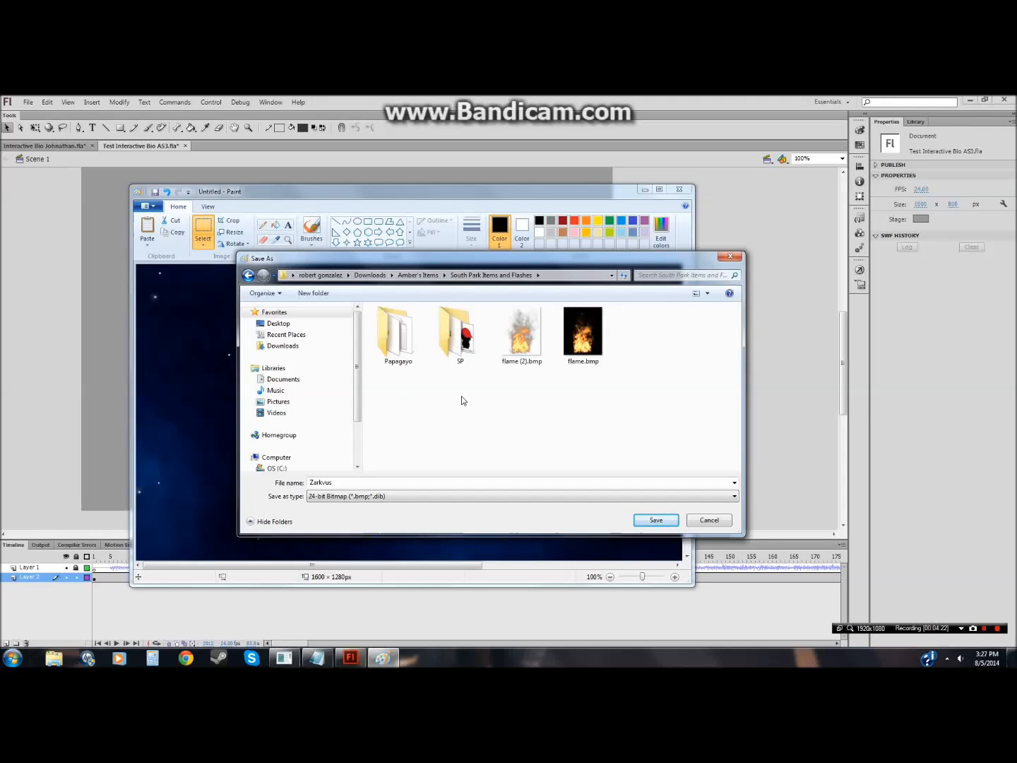
{"action": "double_click", "coordinate": [480, 370]}
{"action": "left_click", "coordinate": [707, 452]}
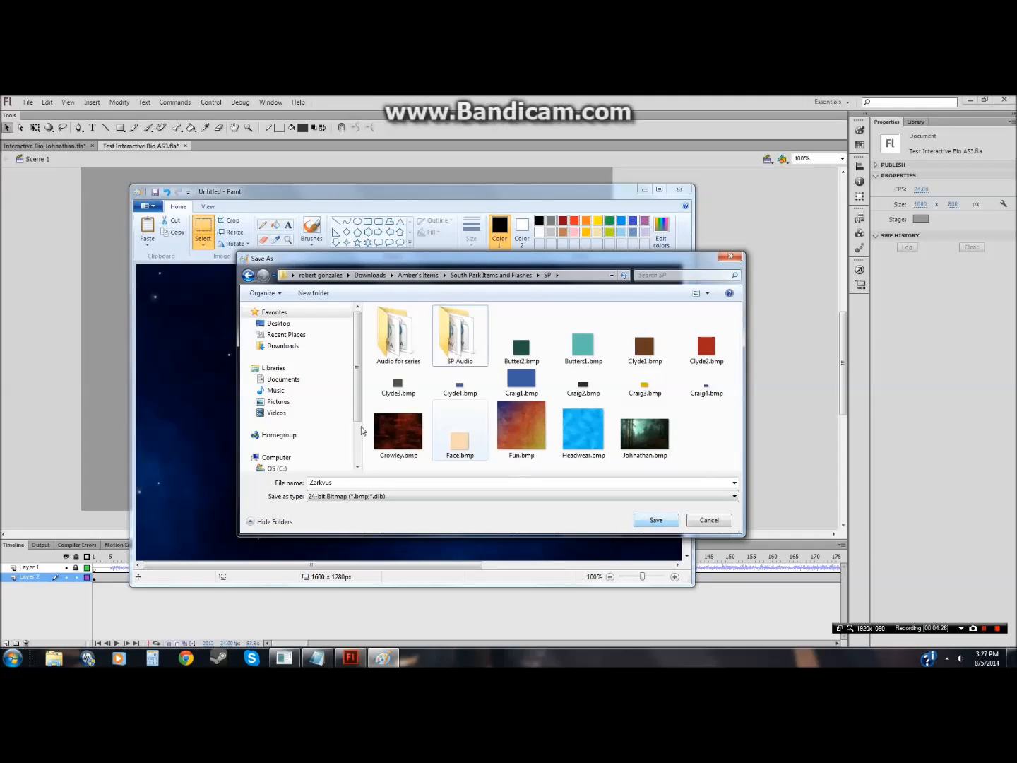
{"action": "left_click", "coordinate": [648, 520]}
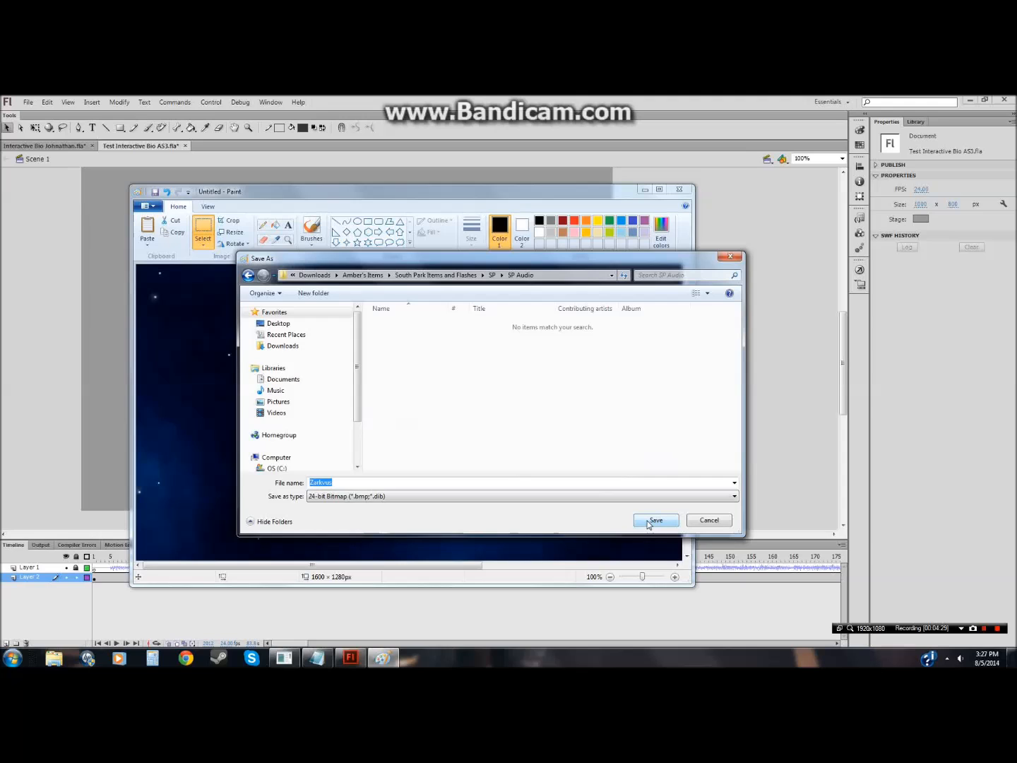
{"action": "left_click", "coordinate": [492, 275]}
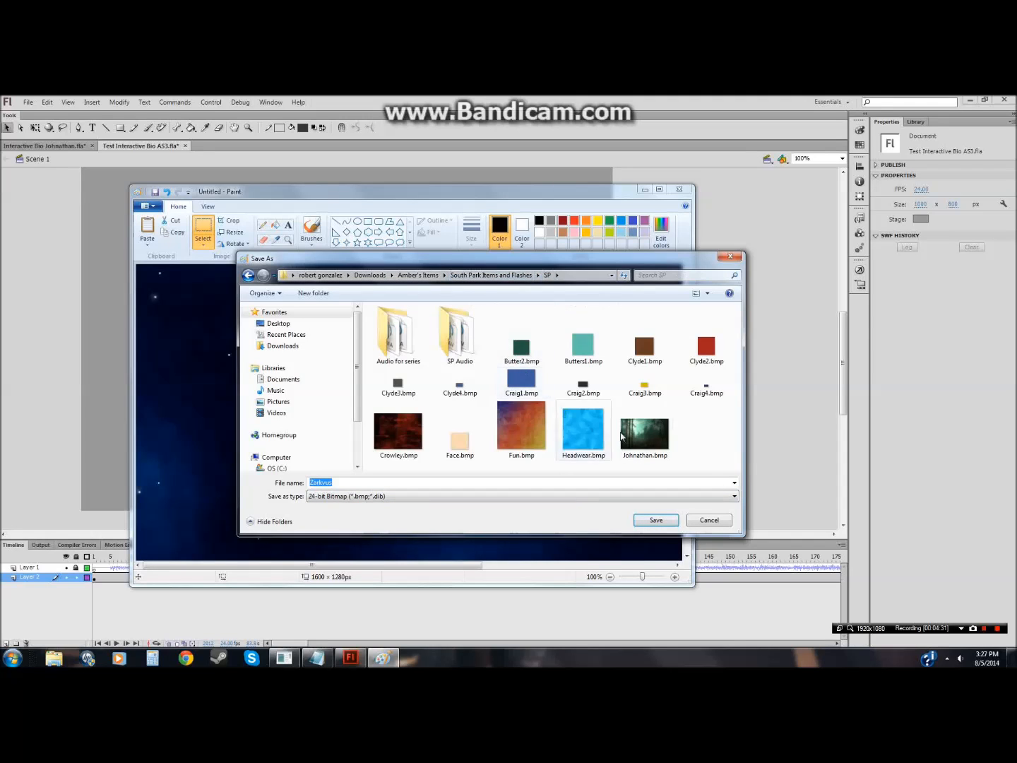
{"action": "left_click", "coordinate": [650, 519]}
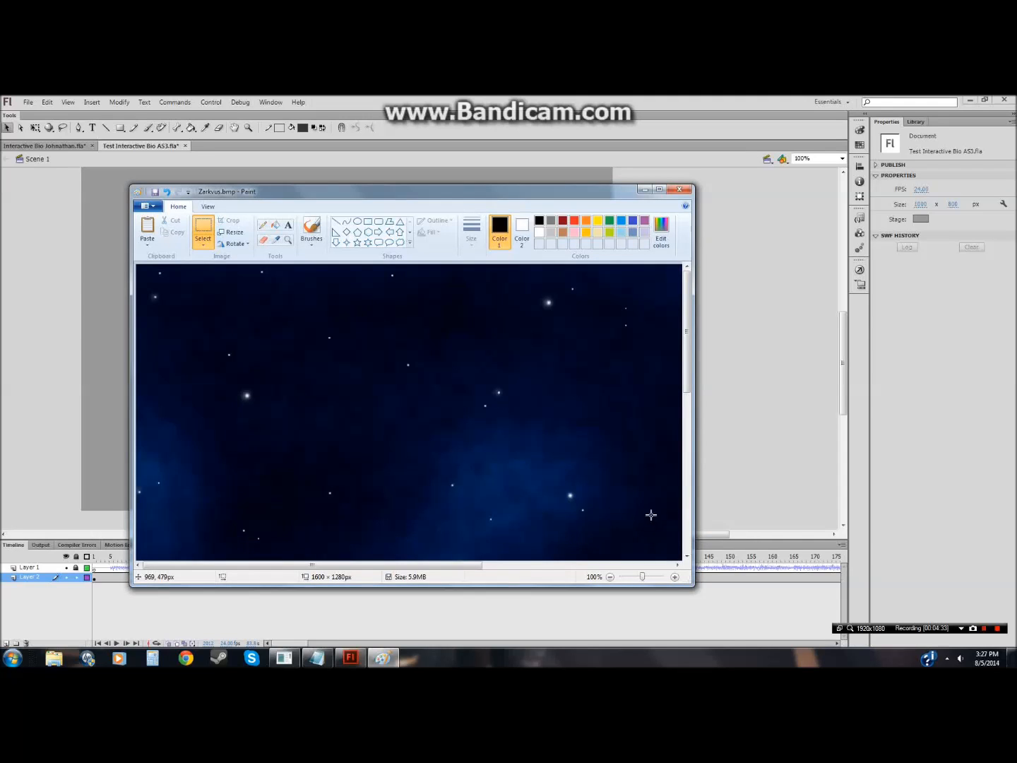
Step: Close Paint
{"action": "left_click", "coordinate": [679, 189]}
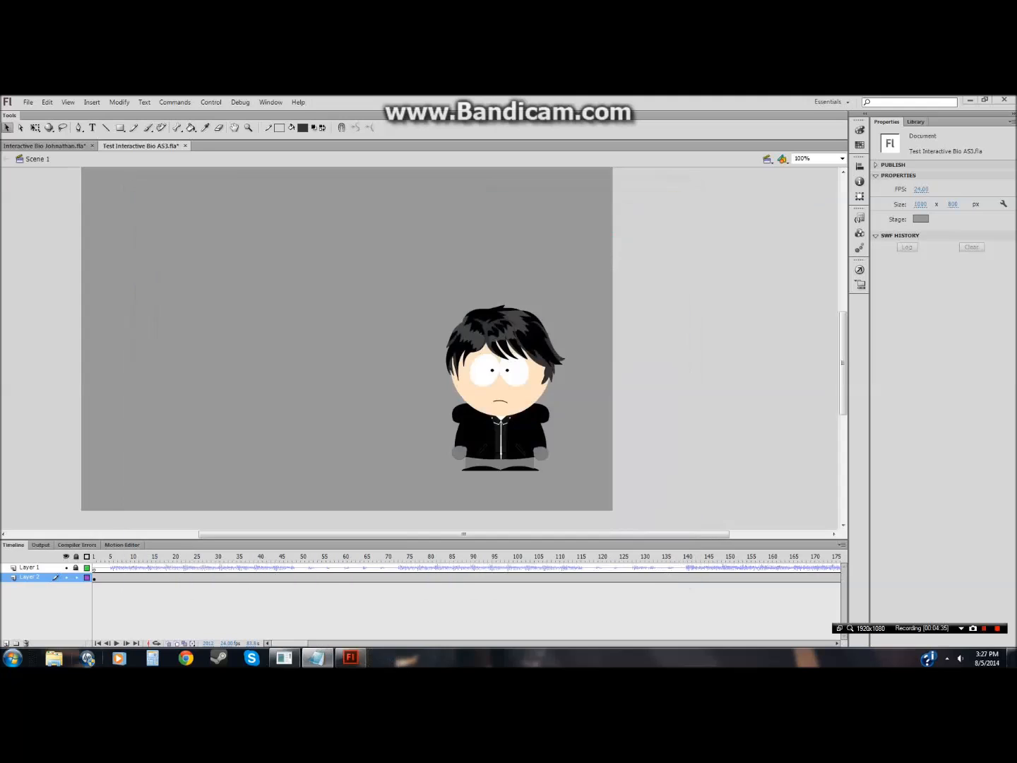
{"action": "left_click", "coordinate": [10, 656]}
{"action": "right_click", "coordinate": [42, 529]}
{"action": "left_click", "coordinate": [77, 592]}
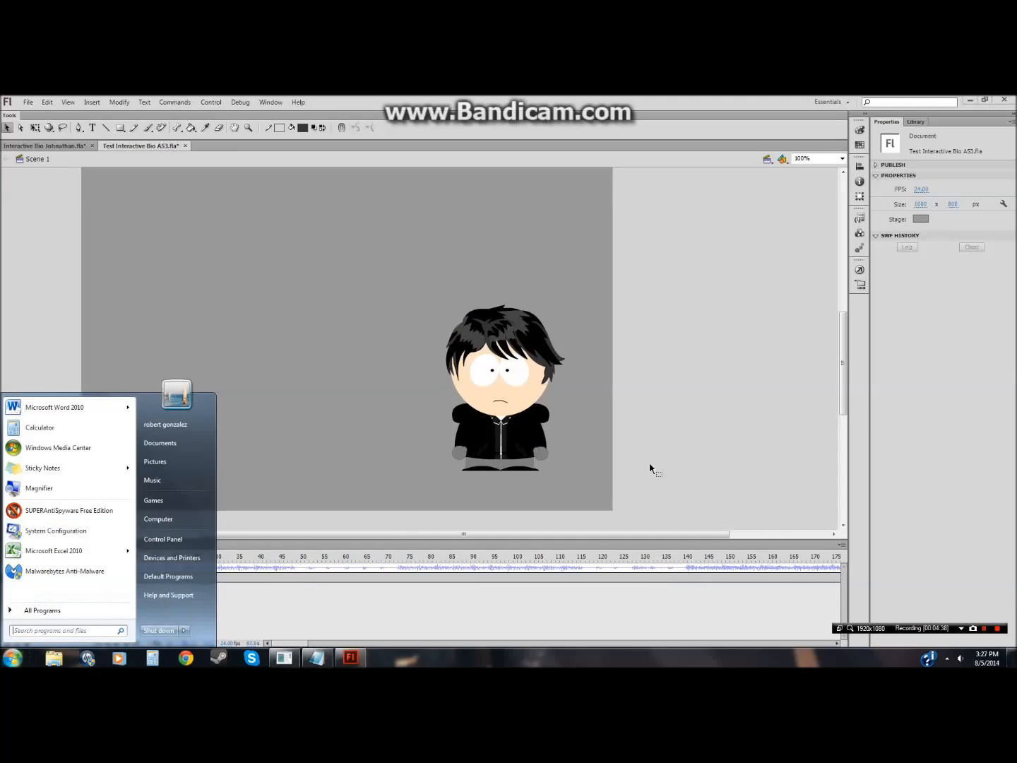
{"action": "left_click", "coordinate": [415, 400]}
Step: Draw a tall rectangle, about 518 × 748 px, over the left part of the stage on Layer 2
{"action": "left_click", "coordinate": [120, 127]}
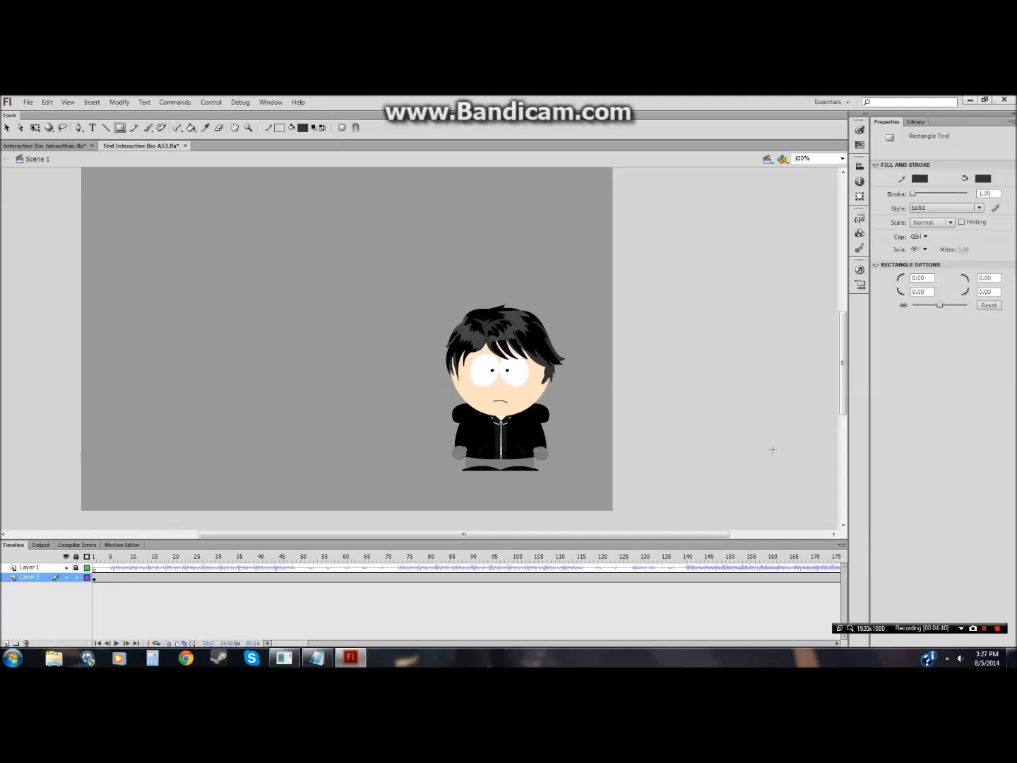
{"action": "left_click_drag", "start_coordinate": [845, 404], "coordinate": [849, 400]}
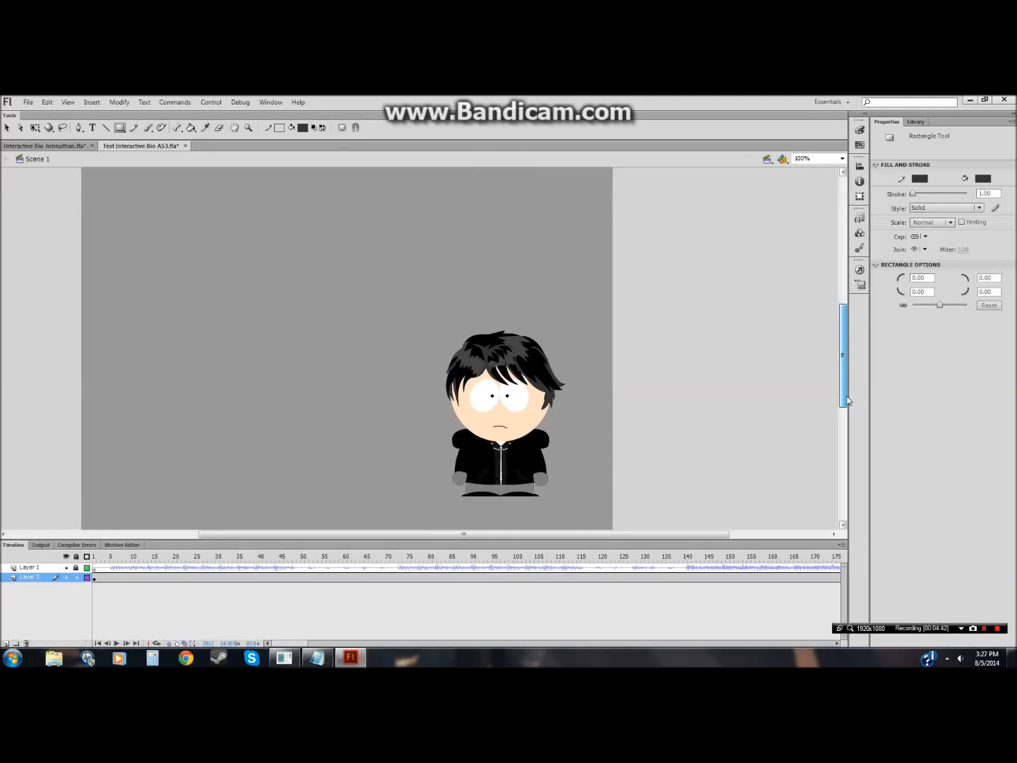
{"action": "left_click", "coordinate": [247, 128]}
{"action": "left_click", "coordinate": [356, 127]}
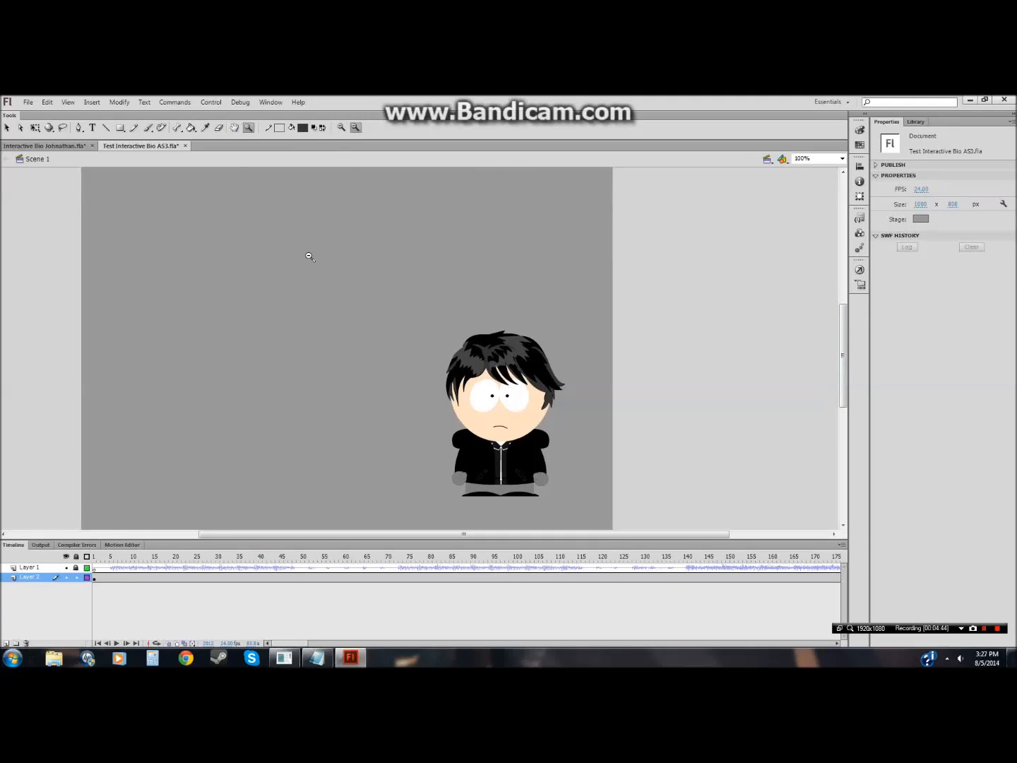
{"action": "left_click", "coordinate": [311, 260]}
{"action": "left_click", "coordinate": [121, 127]}
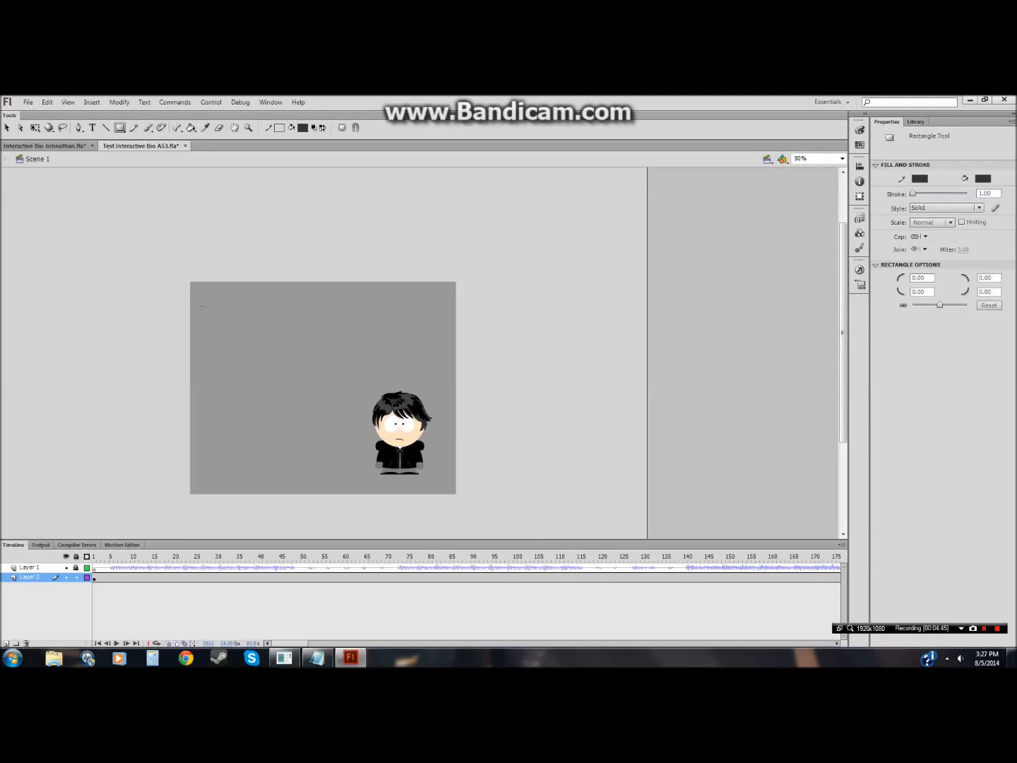
{"action": "left_click_drag", "start_coordinate": [195, 288], "coordinate": [333, 489]}
{"action": "key", "text": "v"}
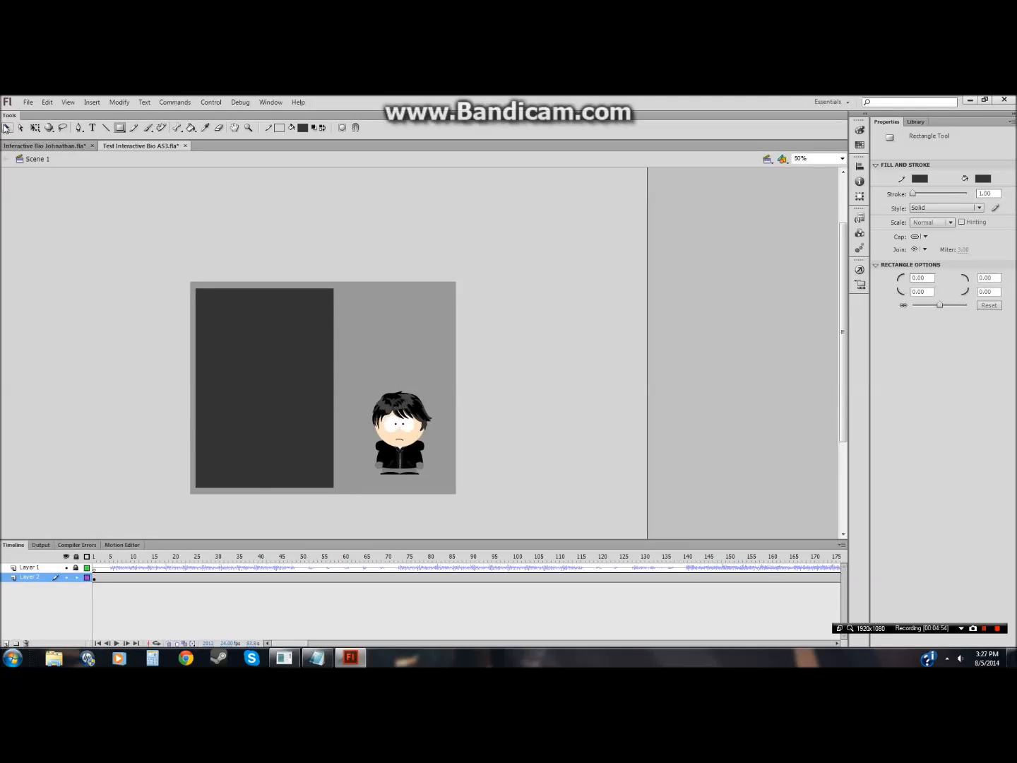
{"action": "key", "text": "ctrl+a"}
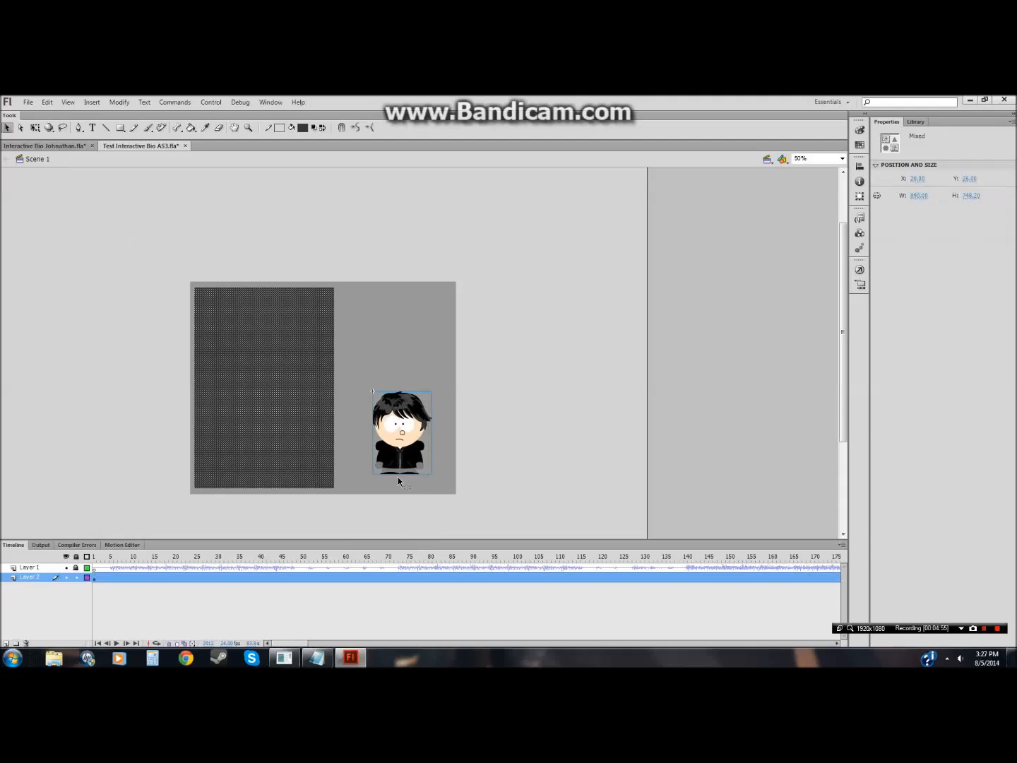
{"action": "left_click", "coordinate": [141, 280]}
{"action": "left_click_drag", "start_coordinate": [141, 240], "coordinate": [341, 522]}
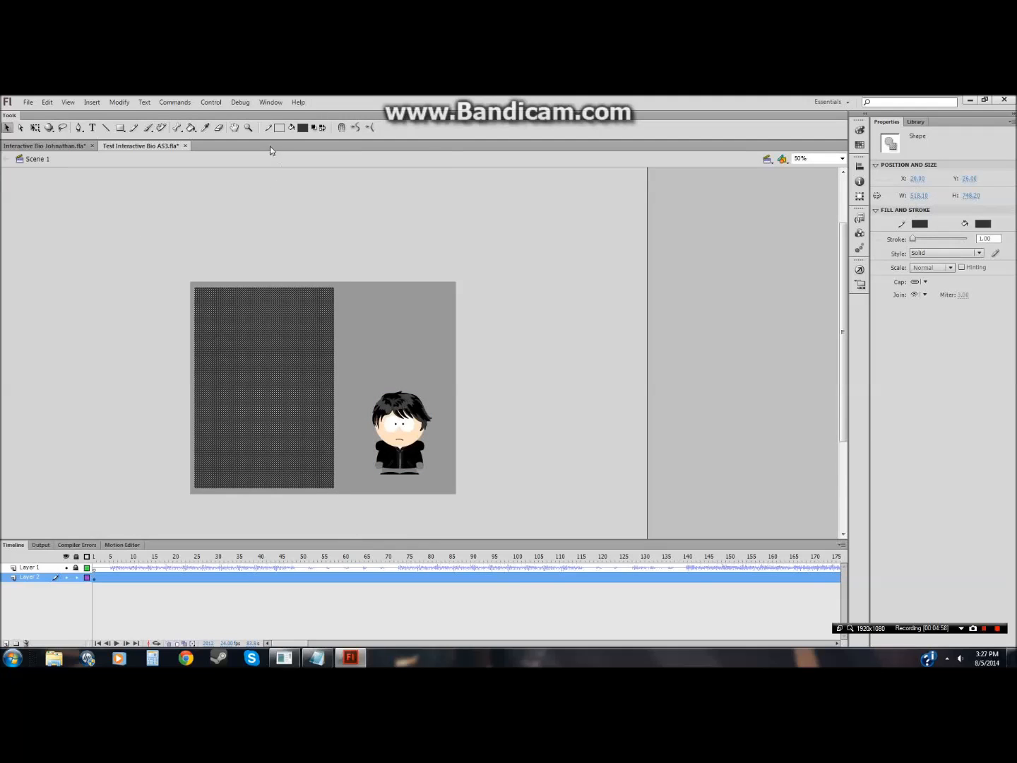
{"action": "left_click", "coordinate": [302, 127]}
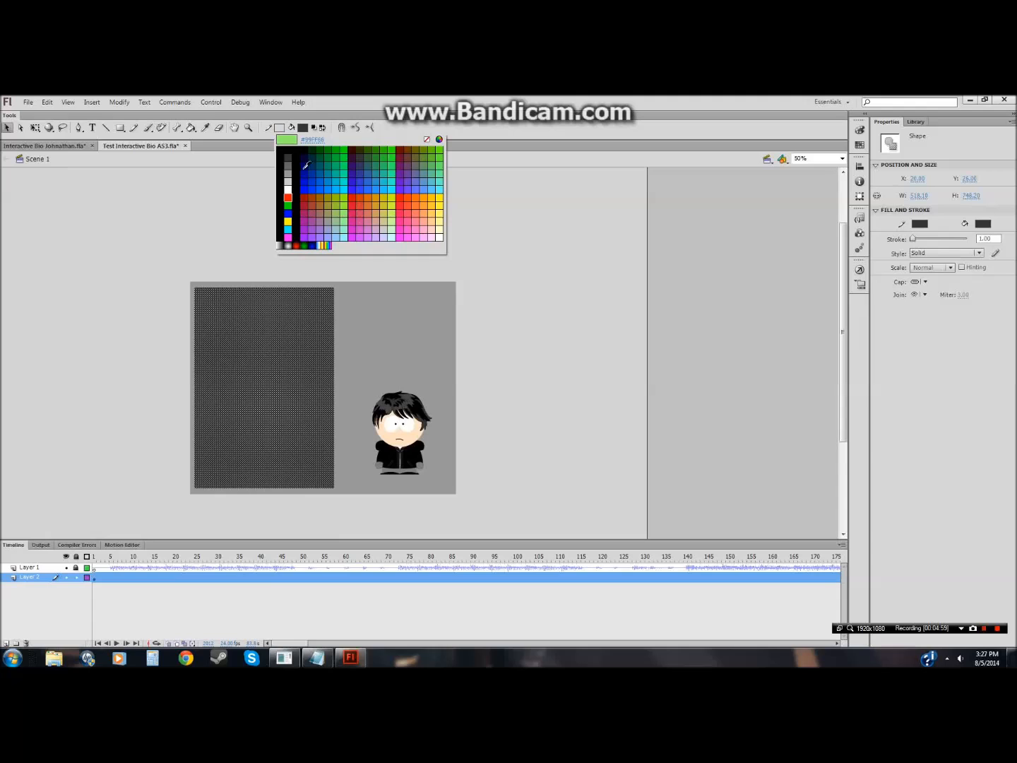
{"action": "left_click", "coordinate": [307, 122]}
Step: Import Zarkvus.bmp from the SP folder into the library
{"action": "left_click", "coordinate": [27, 103]}
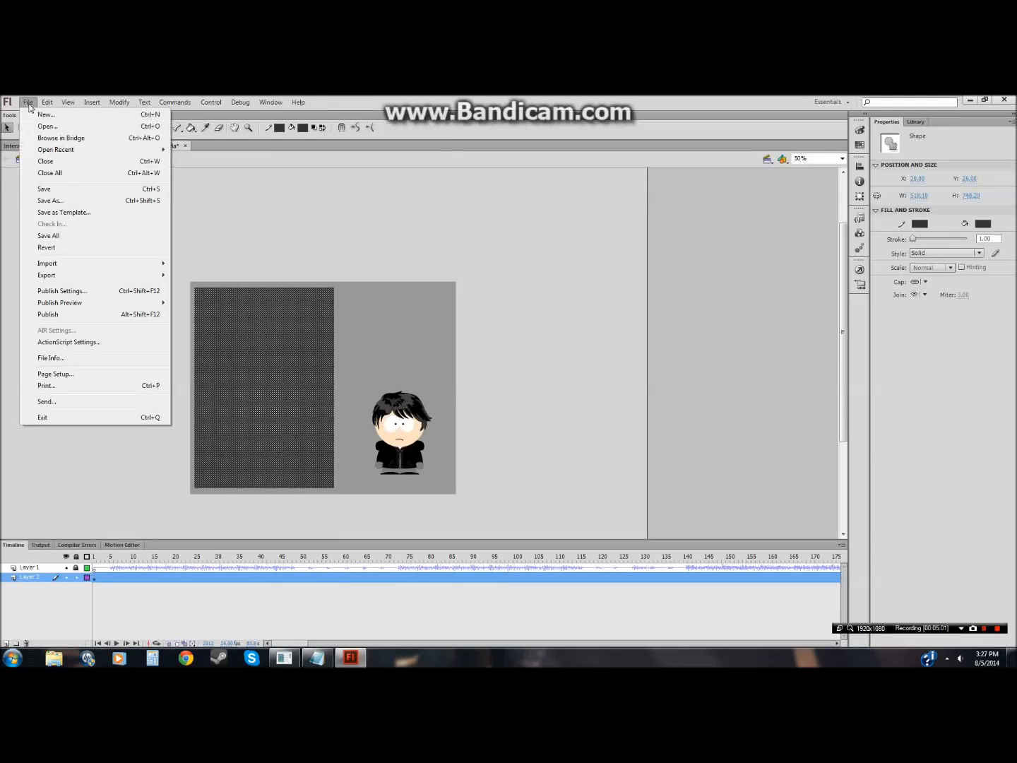
{"action": "mouse_move", "coordinate": [103, 267]}
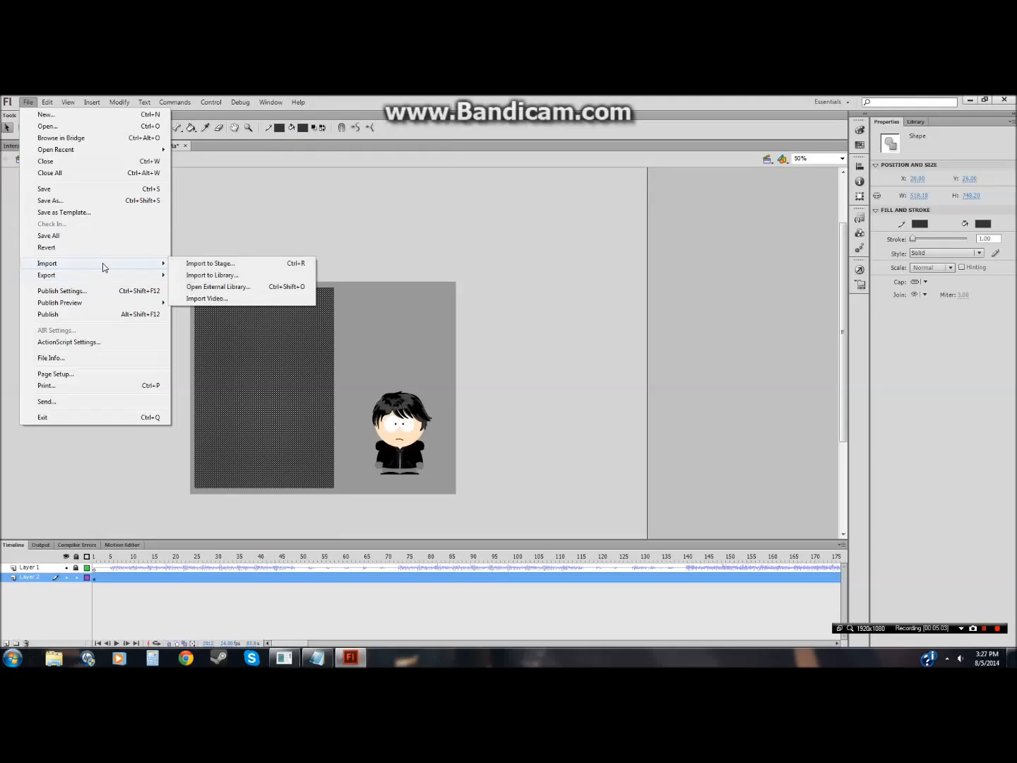
{"action": "left_click", "coordinate": [190, 275]}
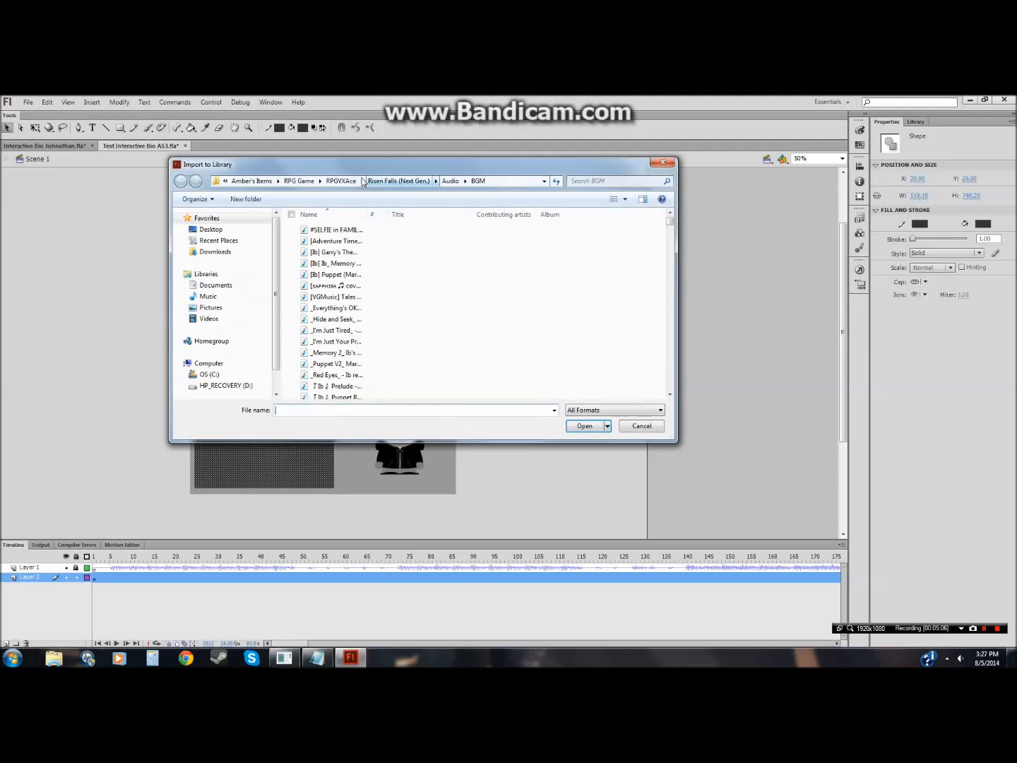
{"action": "left_click", "coordinate": [299, 181]}
{"action": "left_click", "coordinate": [354, 184]}
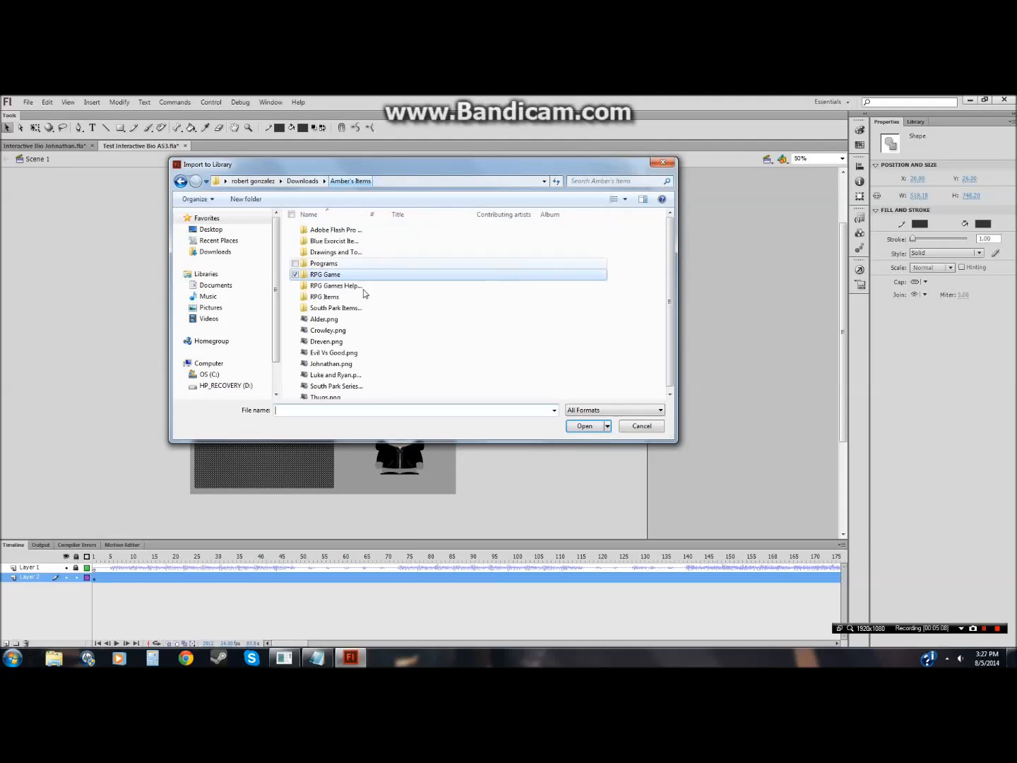
{"action": "double_click", "coordinate": [307, 309]}
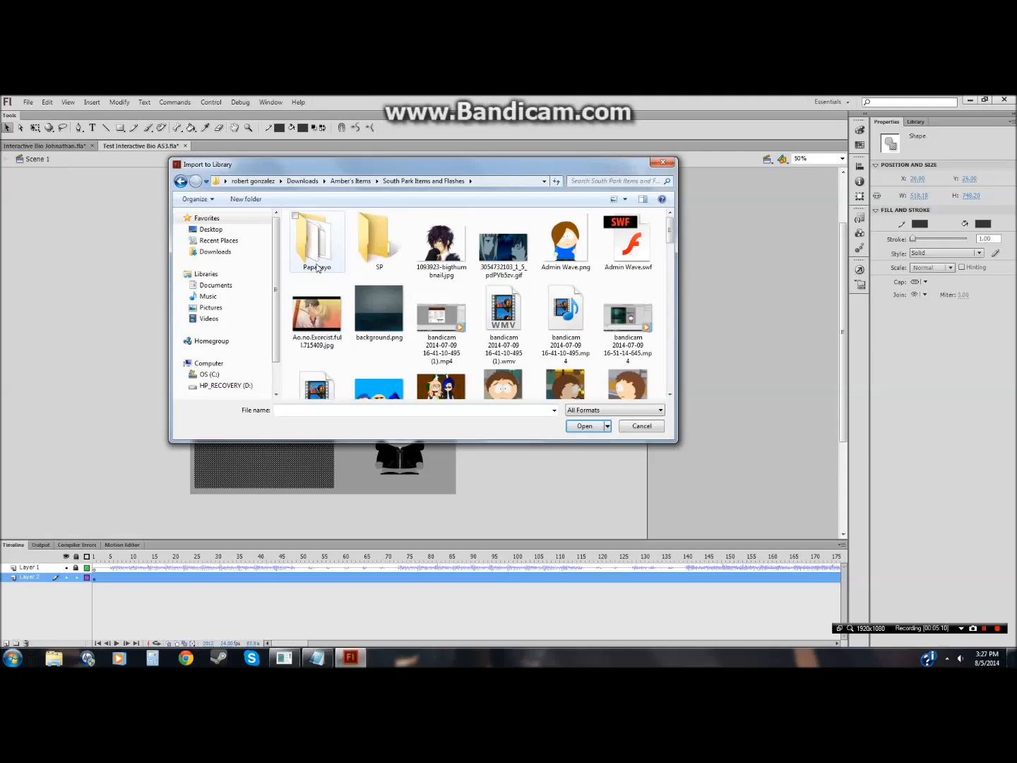
{"action": "double_click", "coordinate": [374, 260]}
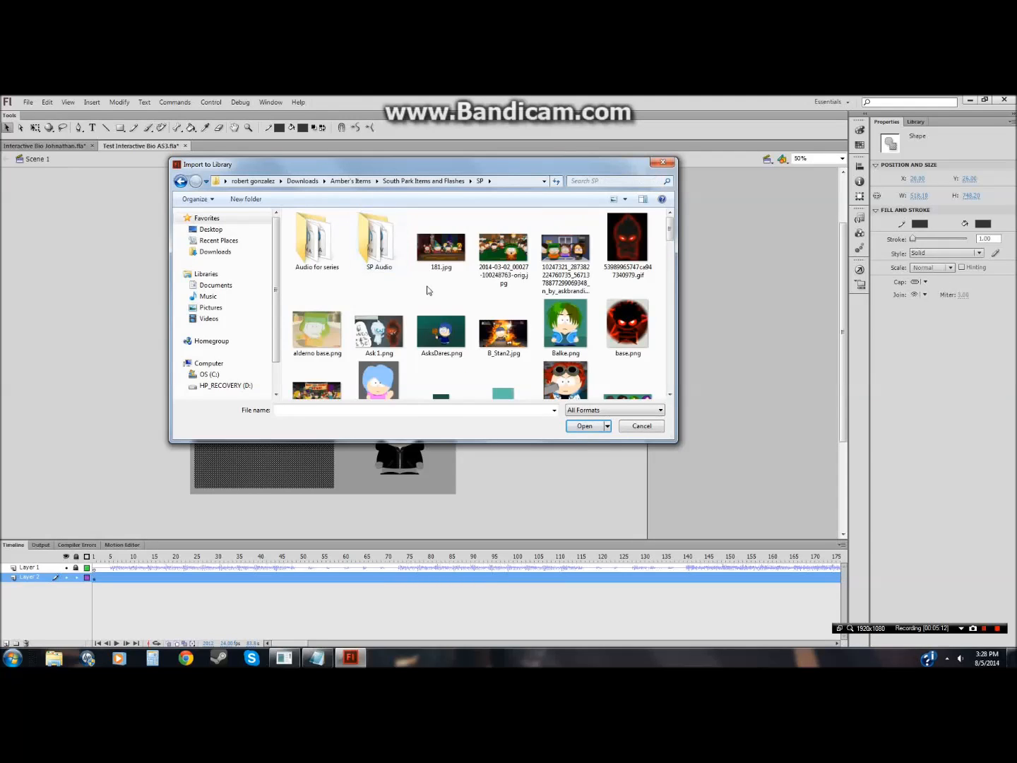
{"action": "scroll", "coordinate": [525, 323], "scroll_direction": "down", "scroll_amount": 1}
{"action": "scroll", "coordinate": [524, 323], "scroll_direction": "down", "scroll_amount": 2}
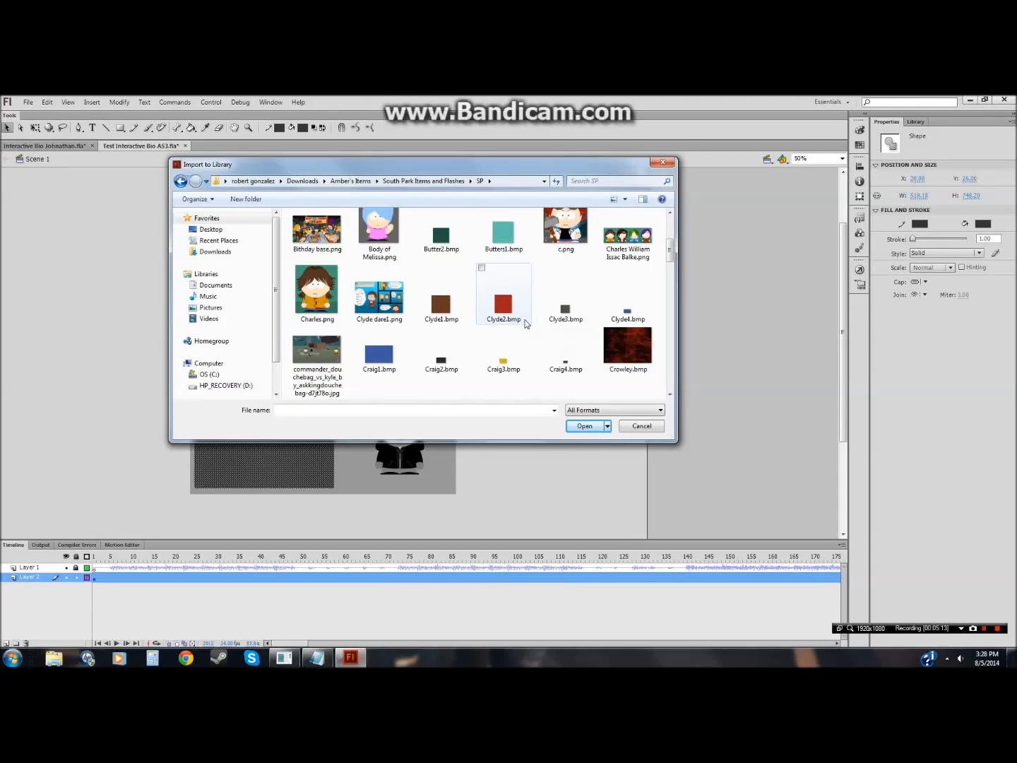
{"action": "scroll", "coordinate": [642, 370], "scroll_direction": "down", "scroll_amount": 2}
{"action": "scroll", "coordinate": [623, 360], "scroll_direction": "down", "scroll_amount": 10}
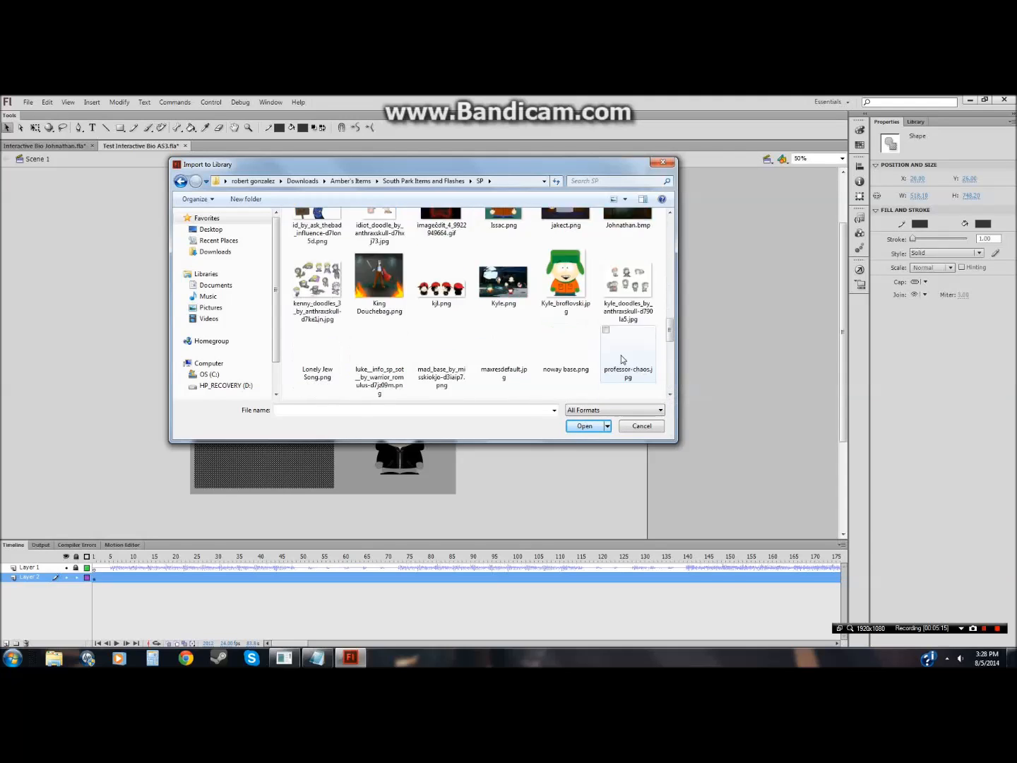
{"action": "left_click", "coordinate": [503, 344]}
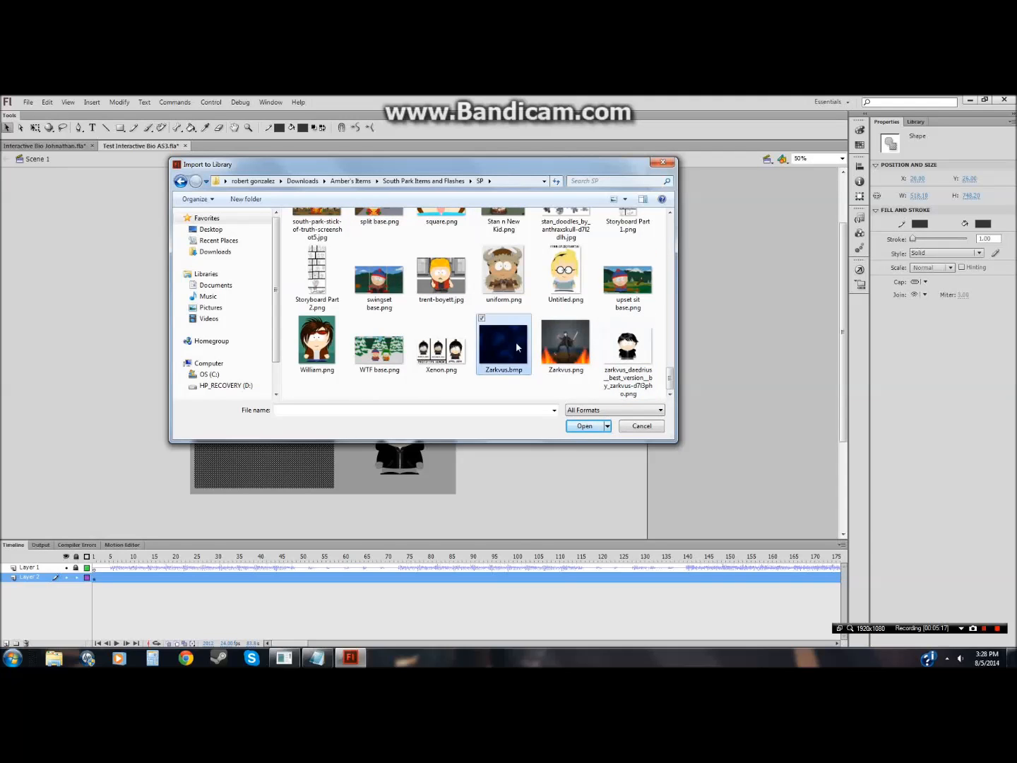
{"action": "left_click", "coordinate": [577, 426]}
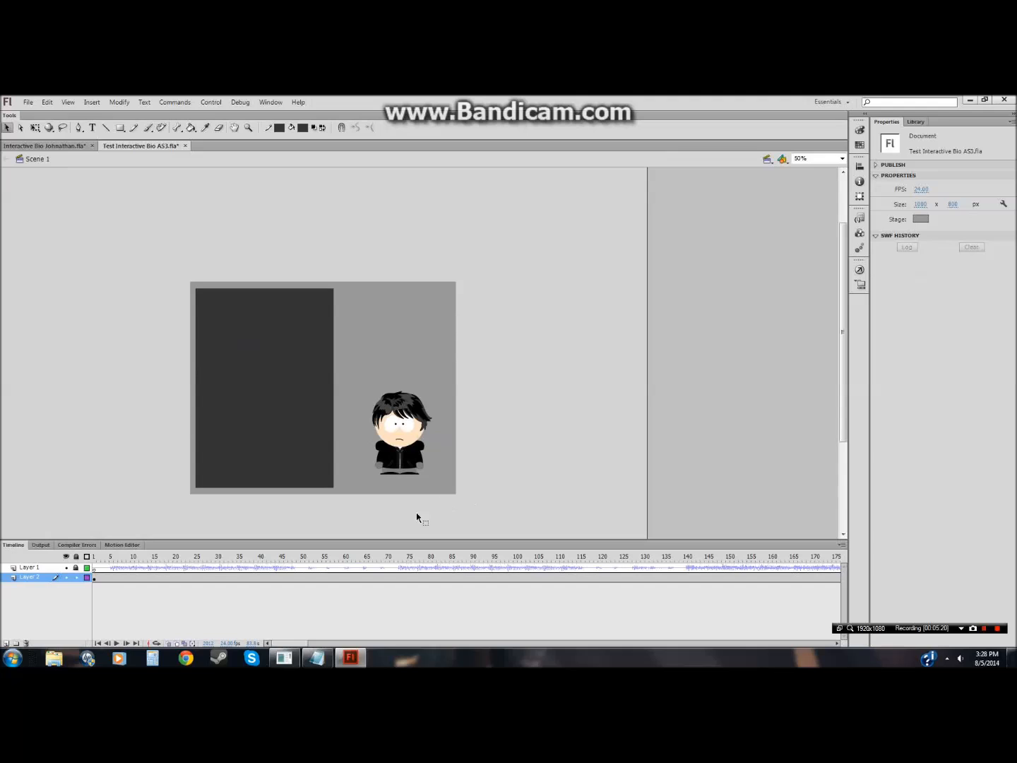
Step: Select the rectangle, give it a dark blue stroke, and fill it with the Zarkvus bitmap texture
{"action": "left_click", "coordinate": [280, 127]}
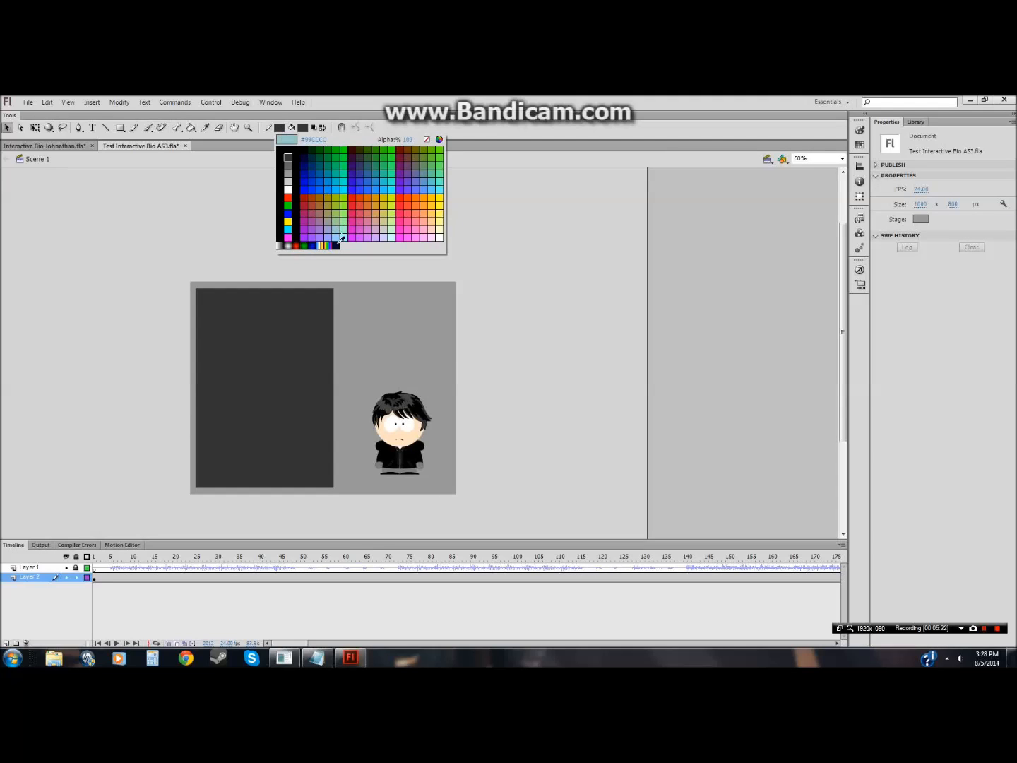
{"action": "left_click", "coordinate": [308, 157]}
{"action": "left_click", "coordinate": [303, 128]}
{"action": "left_click", "coordinate": [309, 149]}
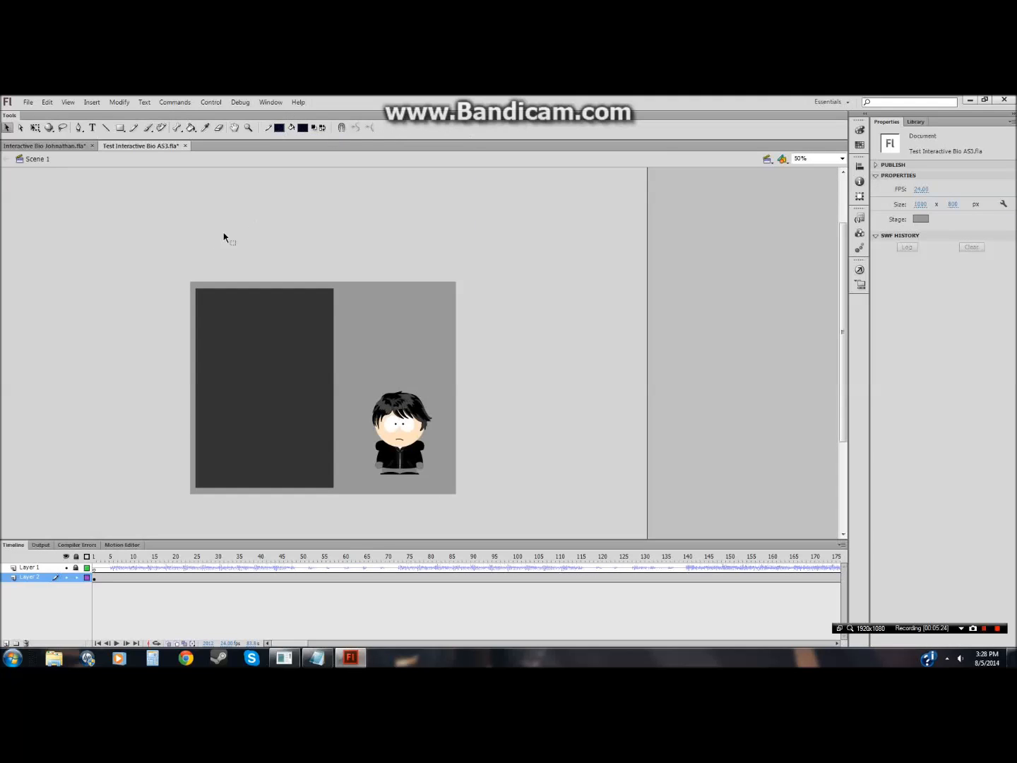
{"action": "left_click", "coordinate": [302, 130]}
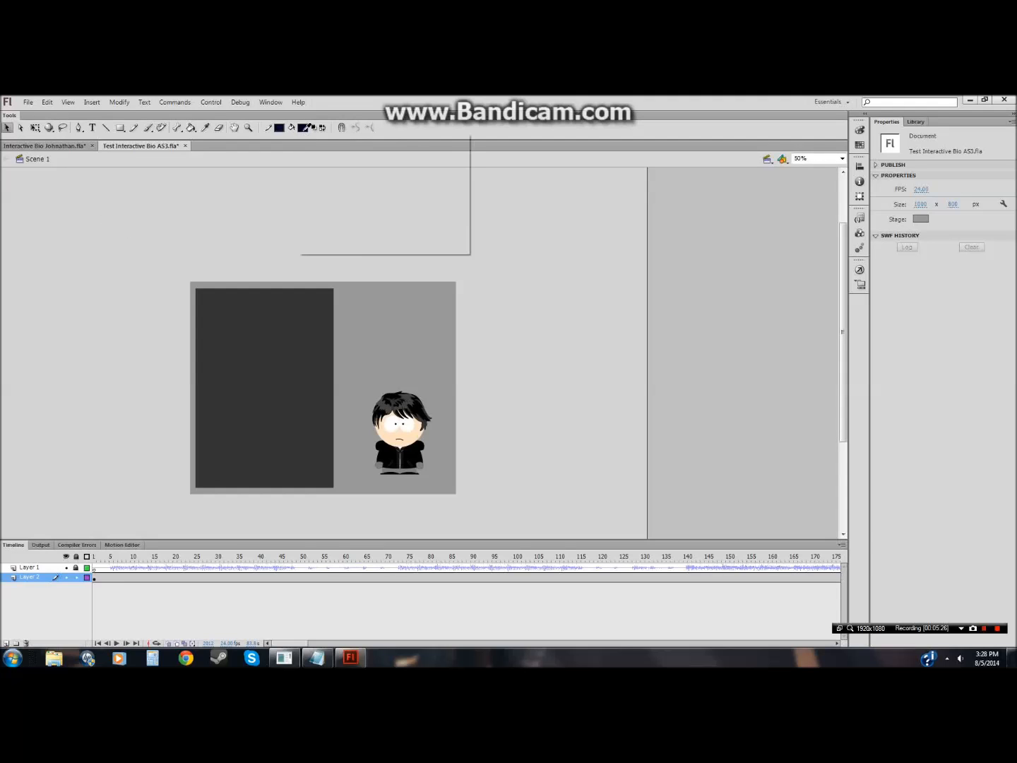
{"action": "left_click", "coordinate": [359, 245]}
{"action": "left_click_drag", "start_coordinate": [130, 218], "coordinate": [352, 497]}
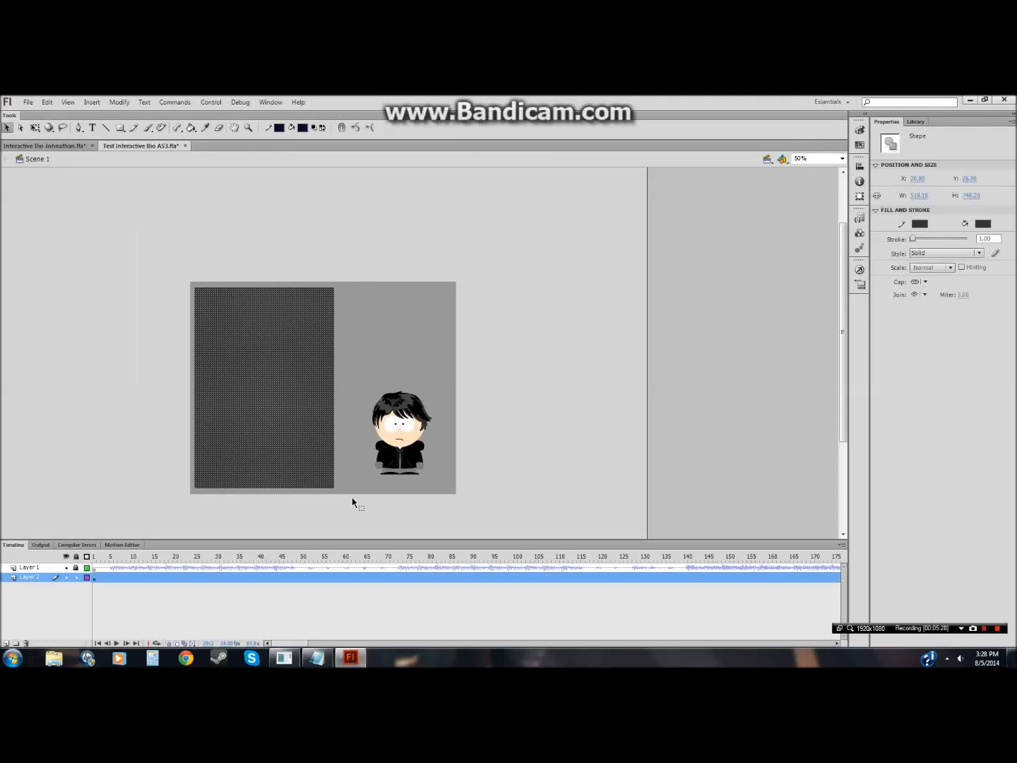
{"action": "left_click", "coordinate": [280, 129]}
{"action": "left_click", "coordinate": [344, 242]}
{"action": "left_click", "coordinate": [303, 129]}
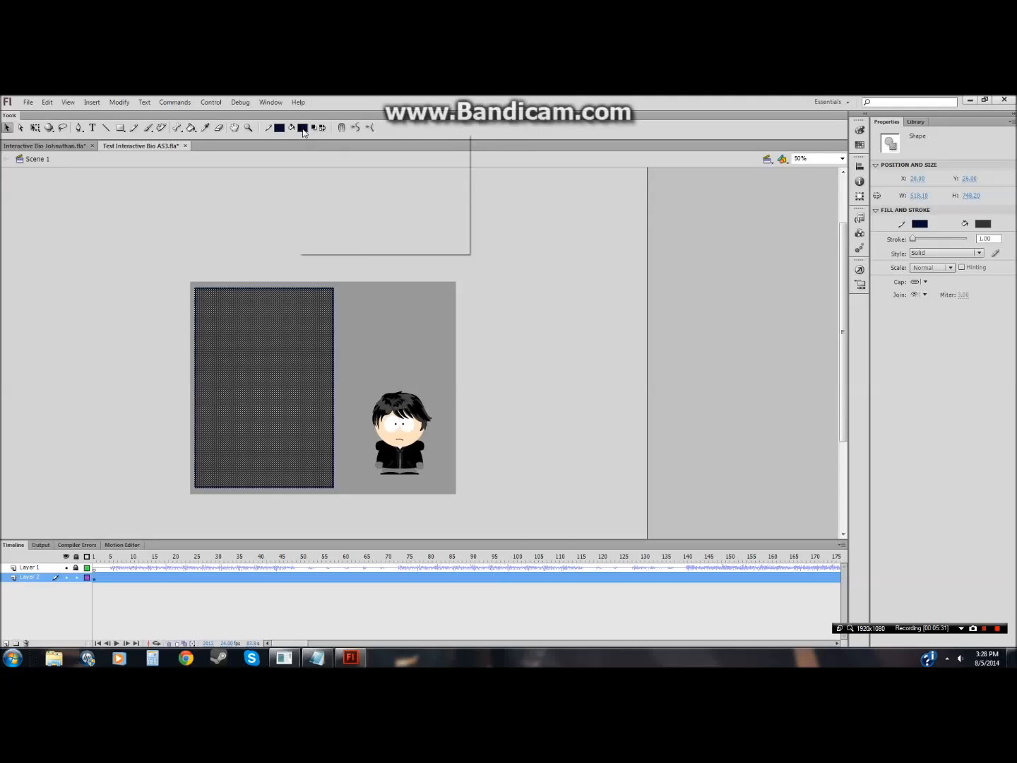
{"action": "left_click", "coordinate": [358, 238]}
{"action": "left_click", "coordinate": [279, 273]}
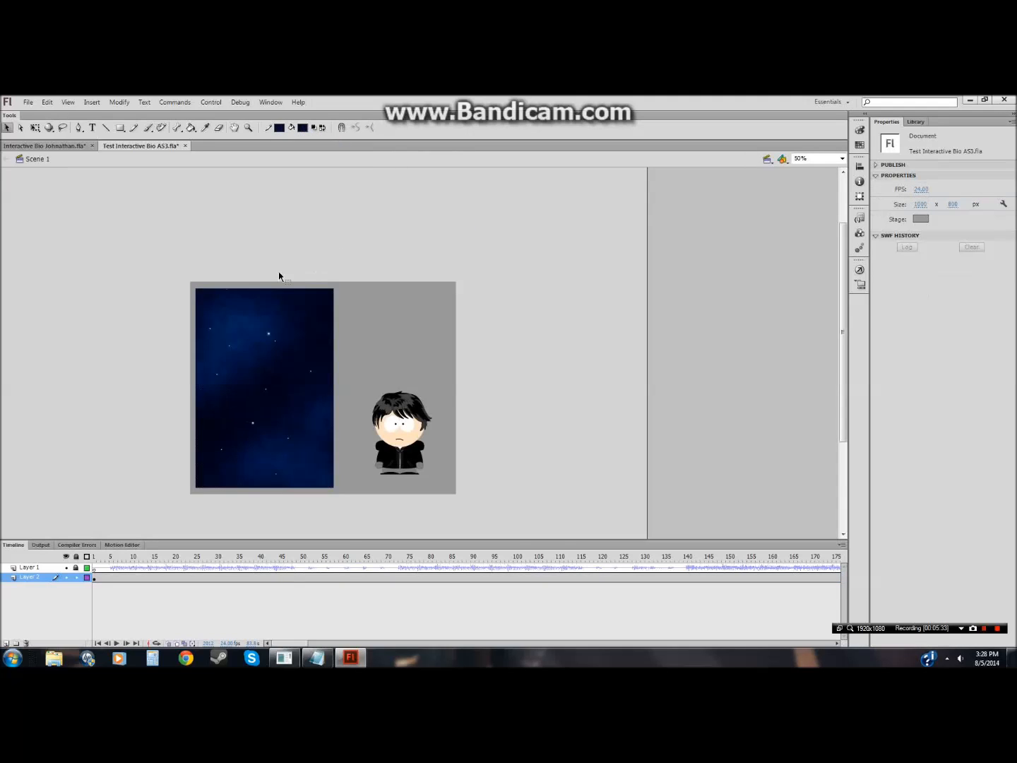
Step: Switch to Notepad
{"action": "left_click", "coordinate": [317, 658]}
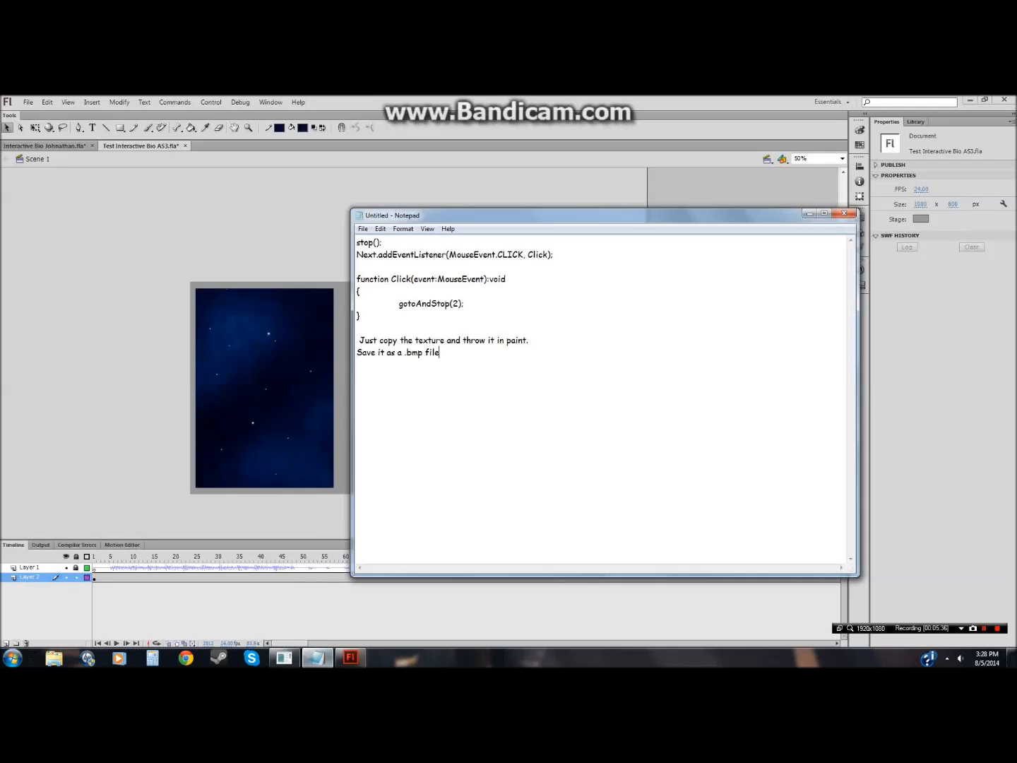
Step: Replace the Notepad note with "Import the file into flash and select it in your tools like I did. Now you have your bg" and select it
{"action": "left_click_drag", "start_coordinate": [440, 353], "coordinate": [357, 341]}
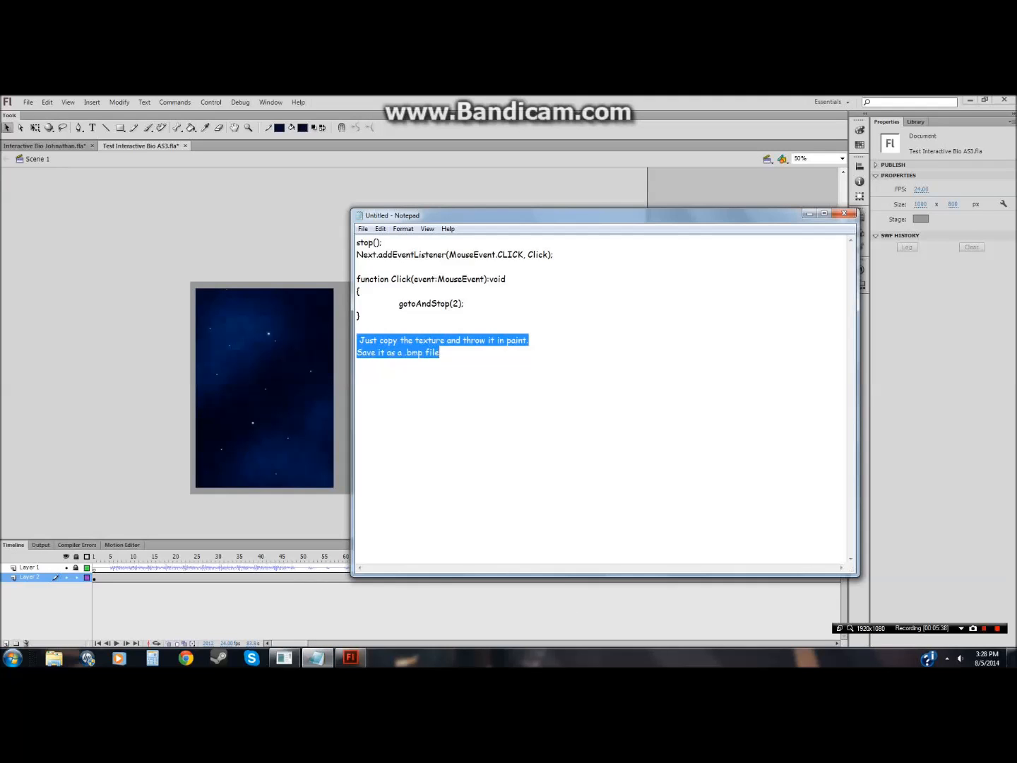
{"action": "type", "text": "Impor"}
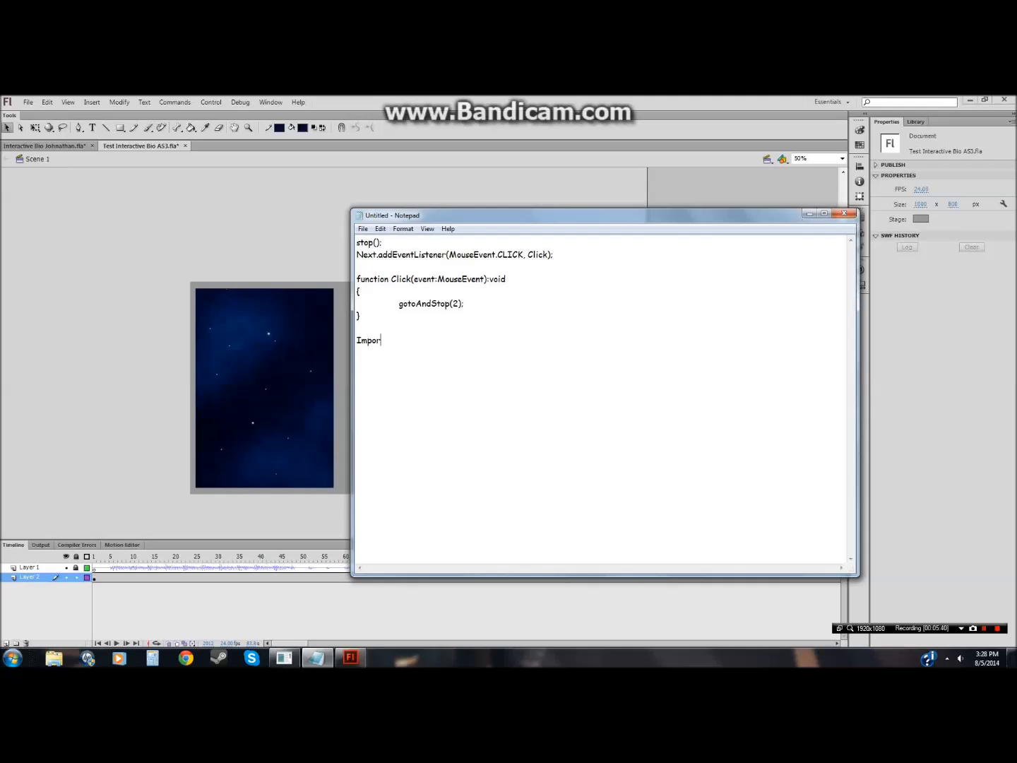
{"action": "type", "text": "t the fil"}
{"action": "key", "text": "BackSpace"}
{"action": "key", "text": "BackSpace"}
{"action": "type", "text": "and select it in y"}
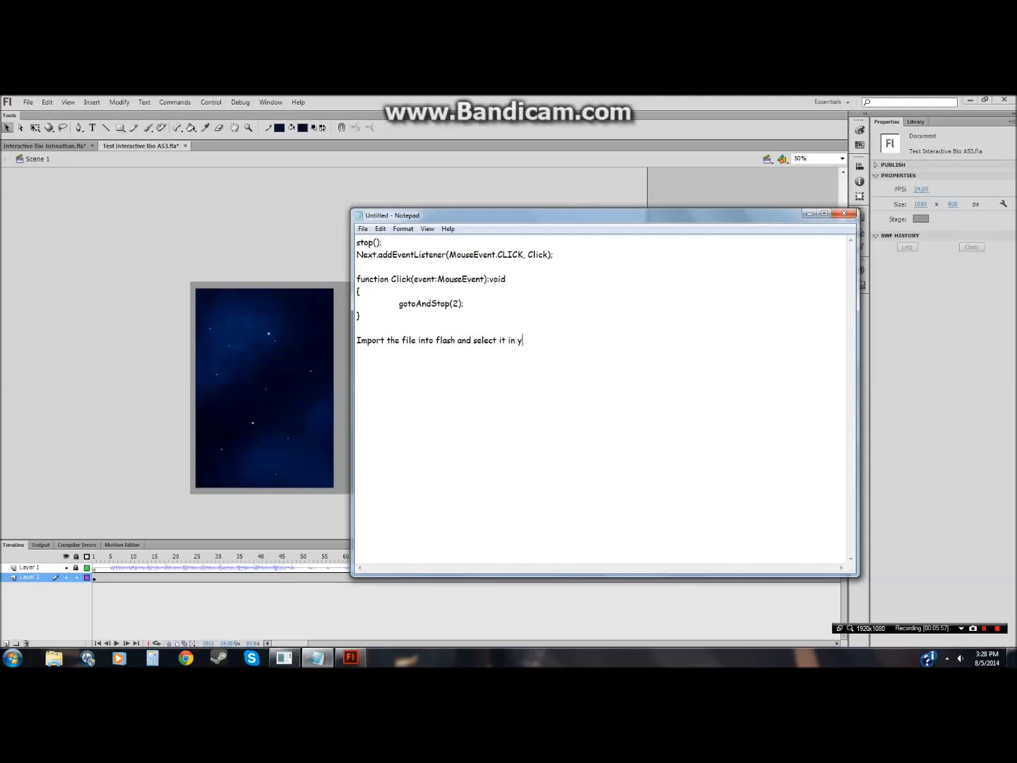
{"action": "type", "text": "ols"}
{"action": "type", "text": "ow you"}
{"action": "type", "text": " have yo"}
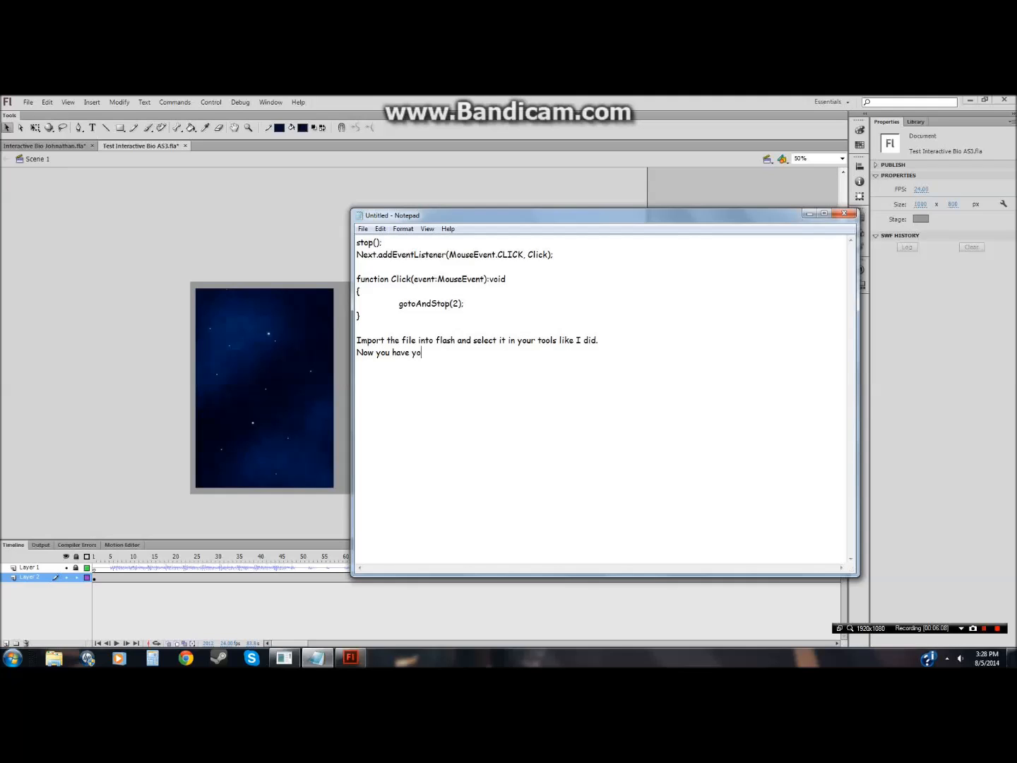
{"action": "type", "text": "ur bg"}
{"action": "left_click_drag", "start_coordinate": [442, 351], "coordinate": [358, 340]}
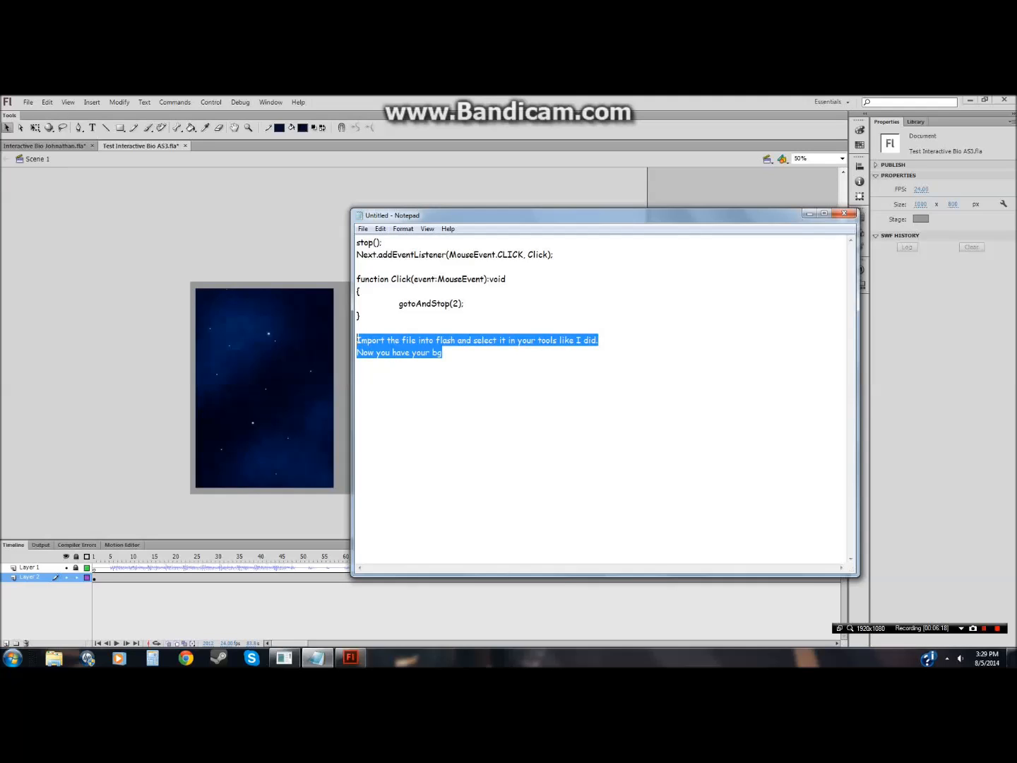
Step: Convert the starry background rectangle into a movie clip symbol named "Zarkvus' Bg"
{"action": "left_click", "coordinate": [172, 350]}
{"action": "left_click_drag", "start_coordinate": [163, 255], "coordinate": [342, 506]}
{"action": "right_click", "coordinate": [308, 486]}
{"action": "left_click", "coordinate": [326, 437]}
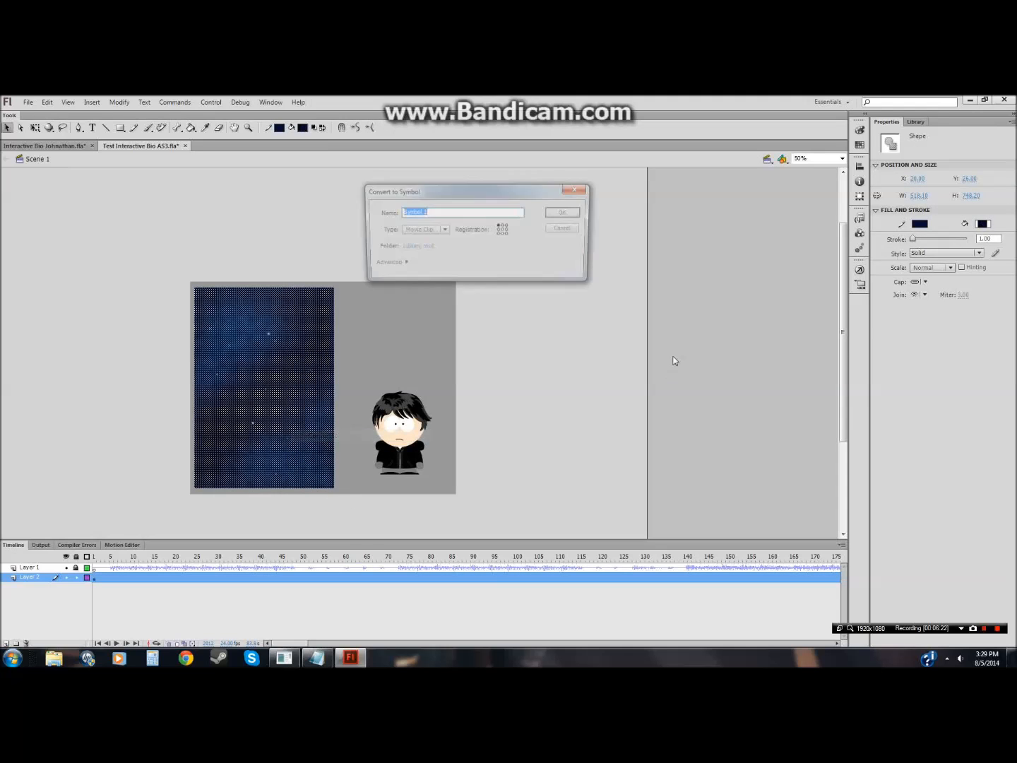
{"action": "type", "text": "z"}
{"action": "type", "text": "rk"}
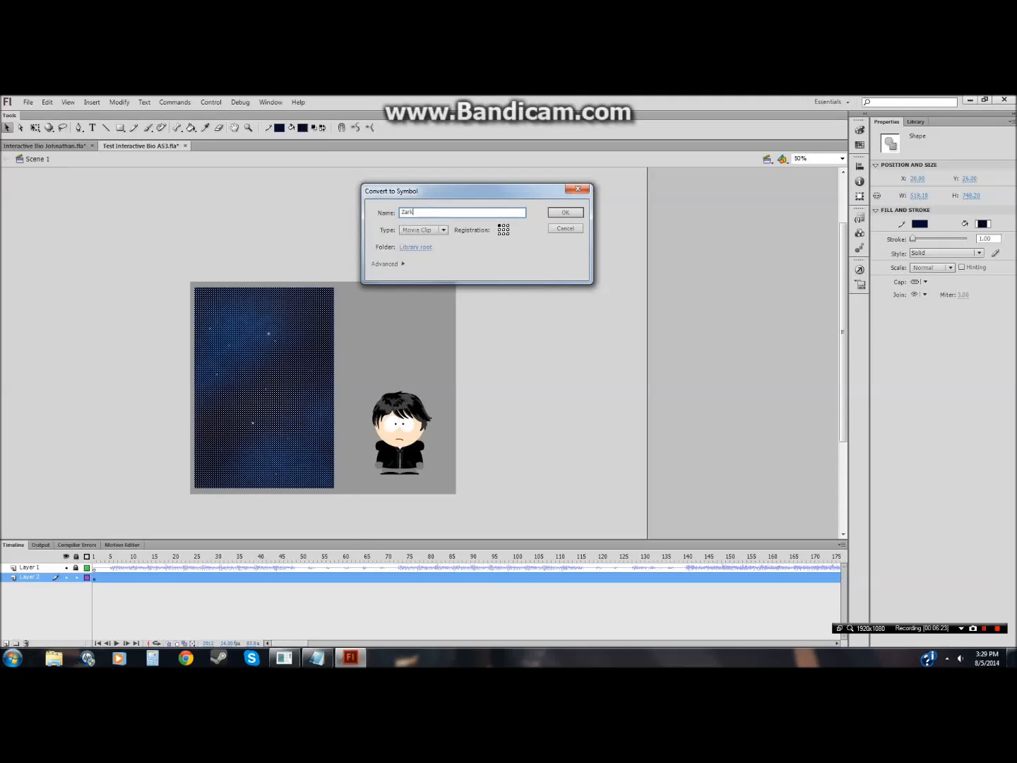
{"action": "type", "text": "vus' Bg"}
{"action": "key", "text": "Return"}
{"action": "left_click", "coordinate": [506, 440]}
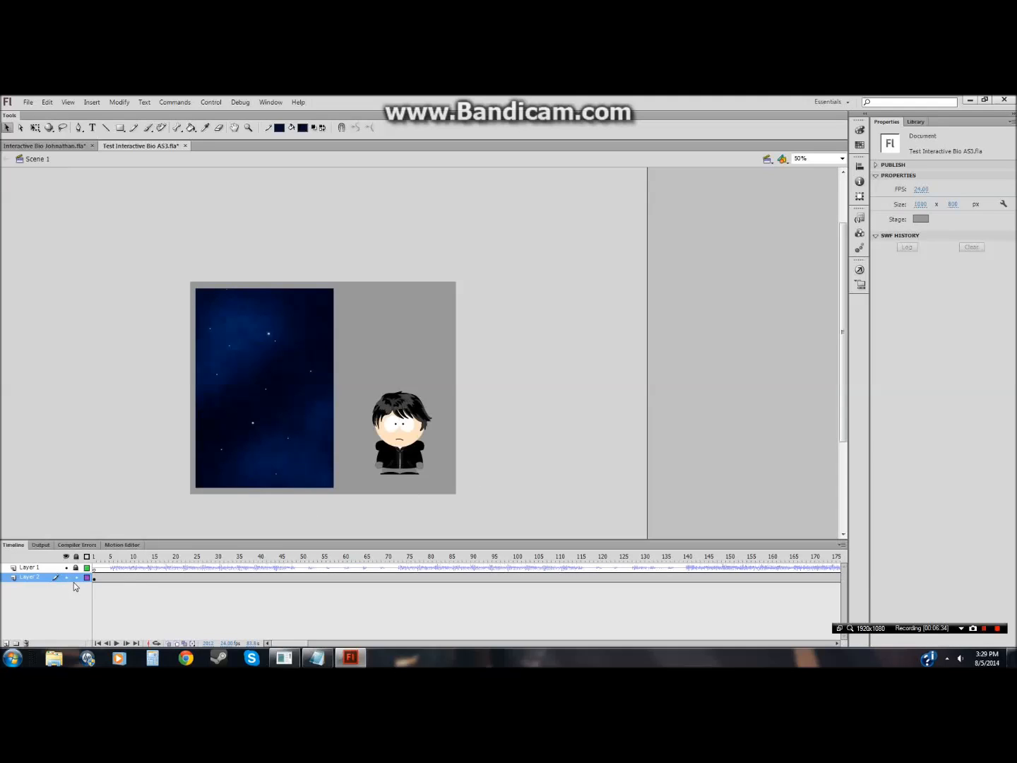
Step: Add a new layer, pick the Text tool and set the fill colour to red
{"action": "left_click", "coordinate": [6, 642]}
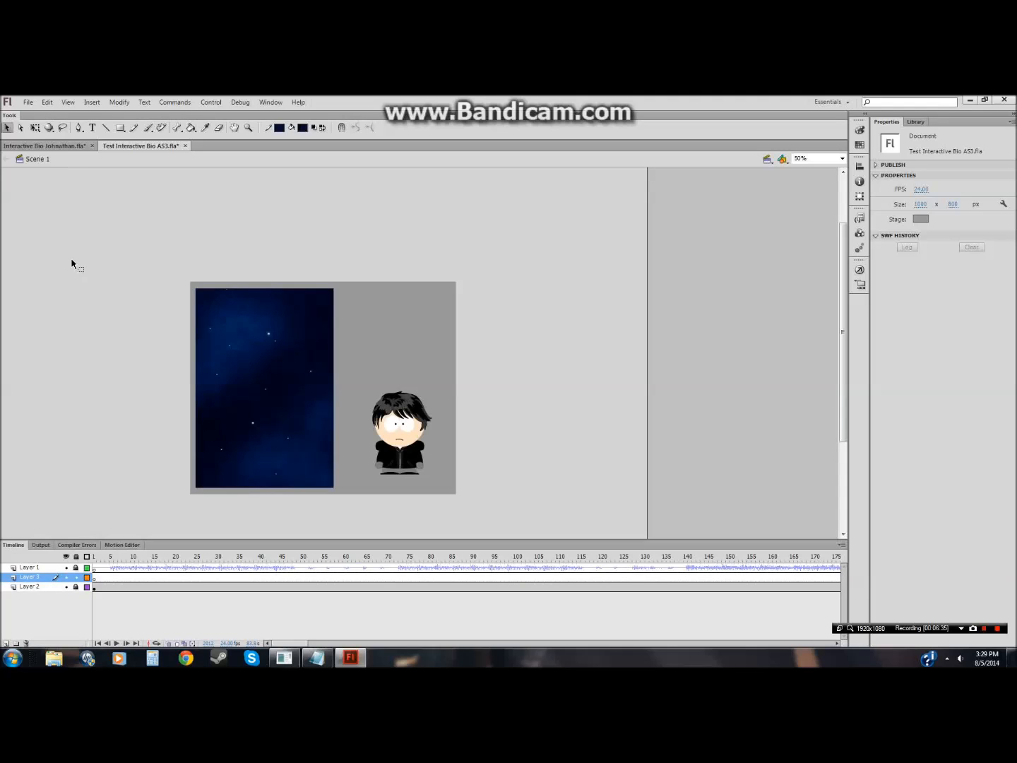
{"action": "left_click", "coordinate": [92, 128]}
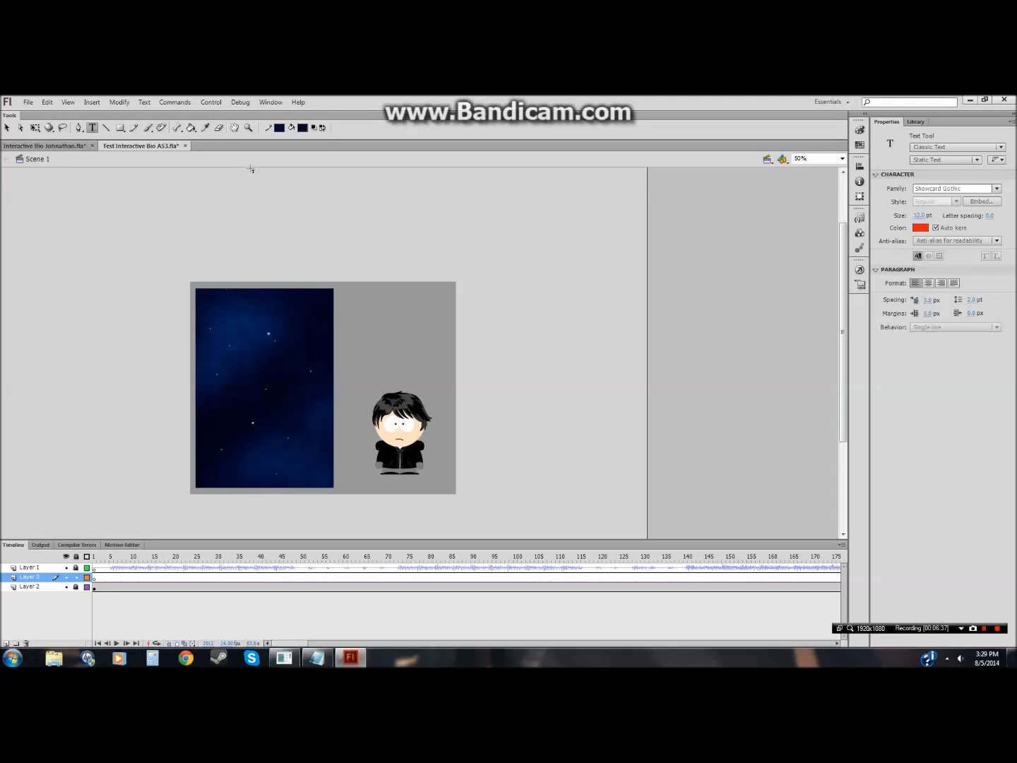
{"action": "left_click", "coordinate": [280, 129]}
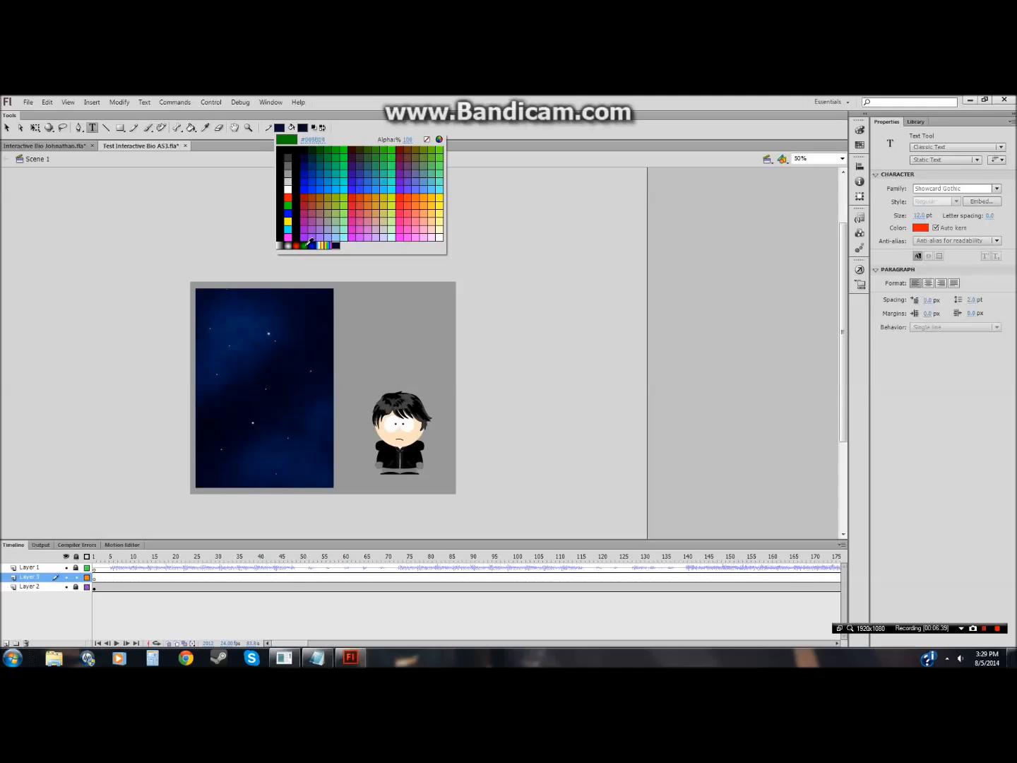
{"action": "left_click", "coordinate": [288, 197]}
{"action": "left_click", "coordinate": [281, 128]}
{"action": "left_click", "coordinate": [282, 128]}
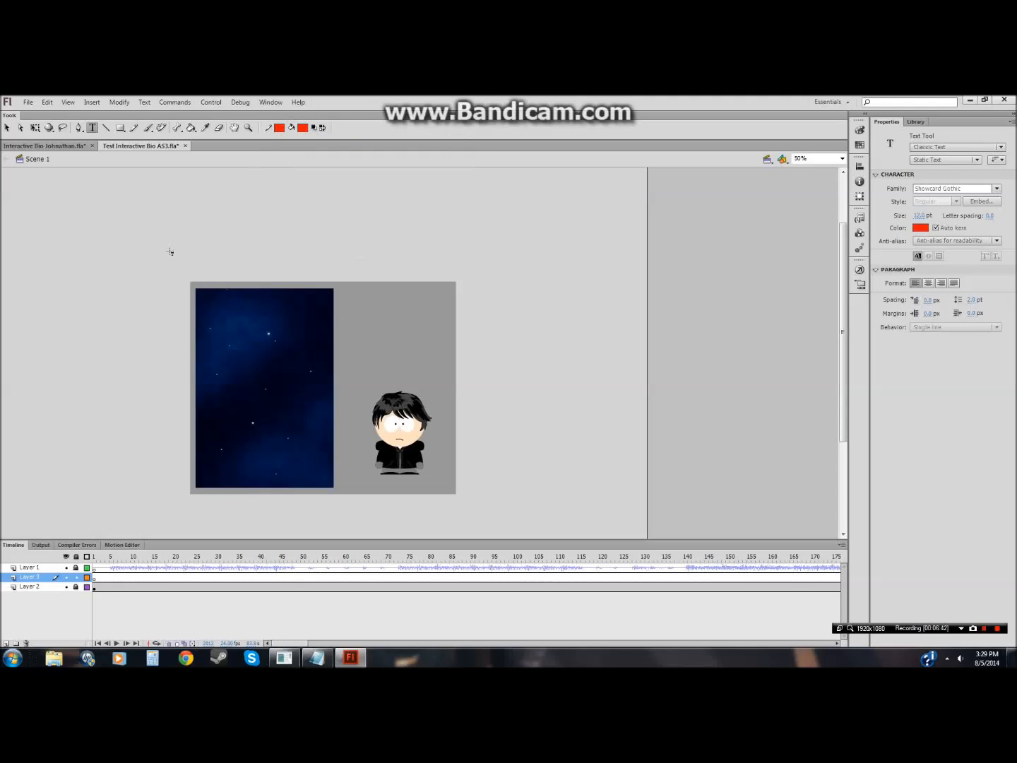
Step: Create a 24 pt text box near the background's top-left and type "ZARKVUS"
{"action": "left_click", "coordinate": [212, 305]}
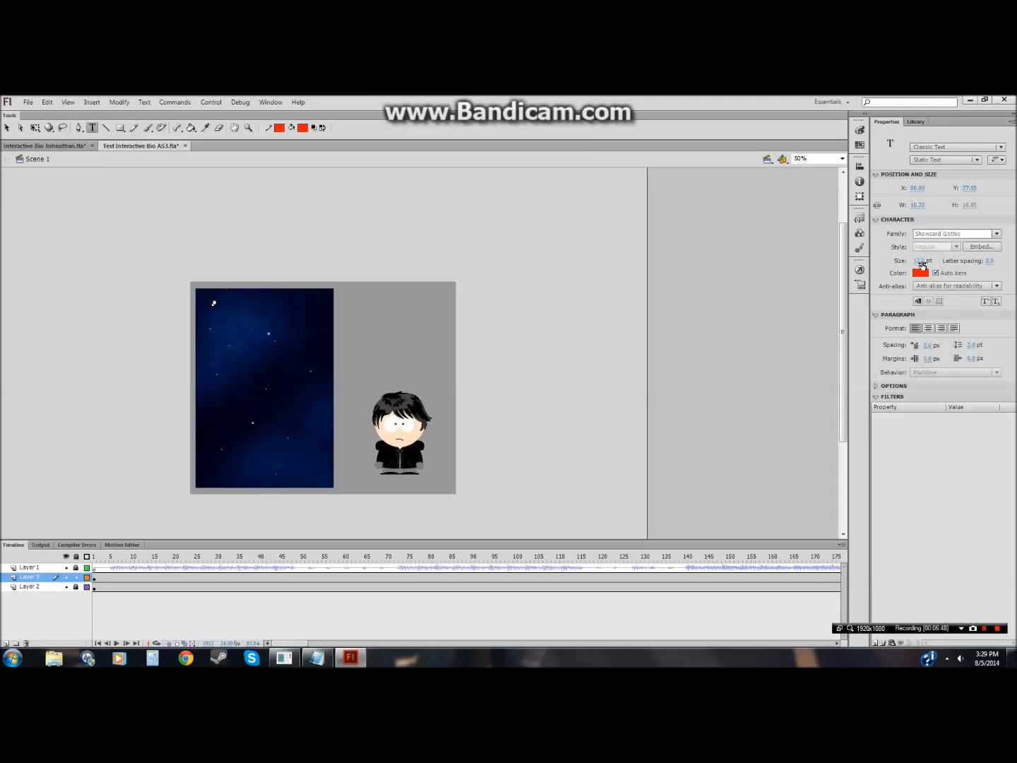
{"action": "left_click", "coordinate": [919, 261]}
{"action": "type", "text": "24"}
{"action": "key", "text": "Return"}
{"action": "left_click", "coordinate": [211, 306]}
{"action": "left_click", "coordinate": [234, 323]}
{"action": "type", "text": "ZARKVUS"}
Step: Select the ZARKVUS text and set its size to 30 pt
{"action": "left_click_drag", "start_coordinate": [263, 317], "coordinate": [290, 317]}
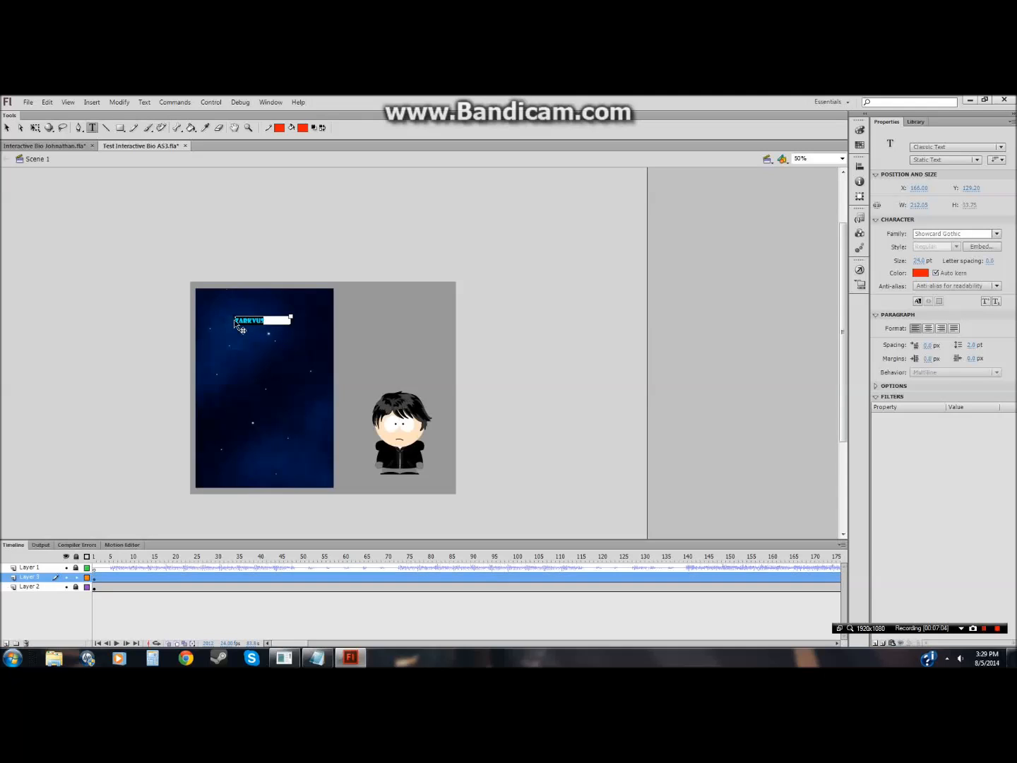
{"action": "left_click", "coordinate": [918, 260]}
{"action": "type", "text": "30"}
{"action": "left_click", "coordinate": [543, 336]}
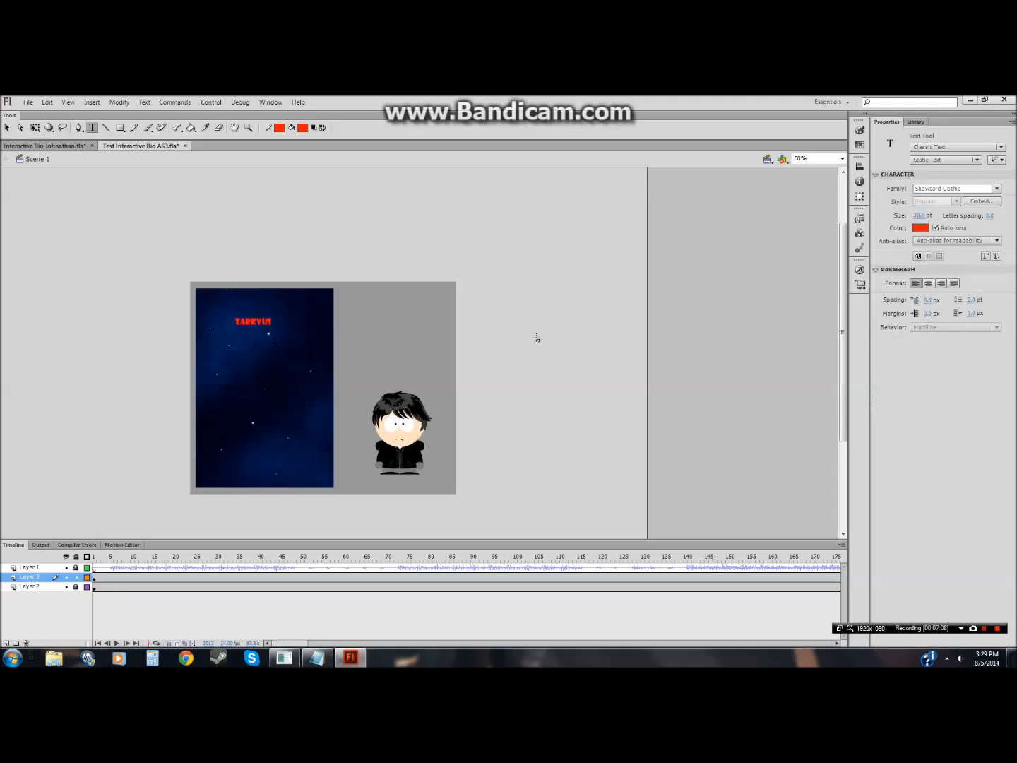
Step: Move the ZARKVUS text box to the background's top-left corner
{"action": "left_click", "coordinate": [270, 324]}
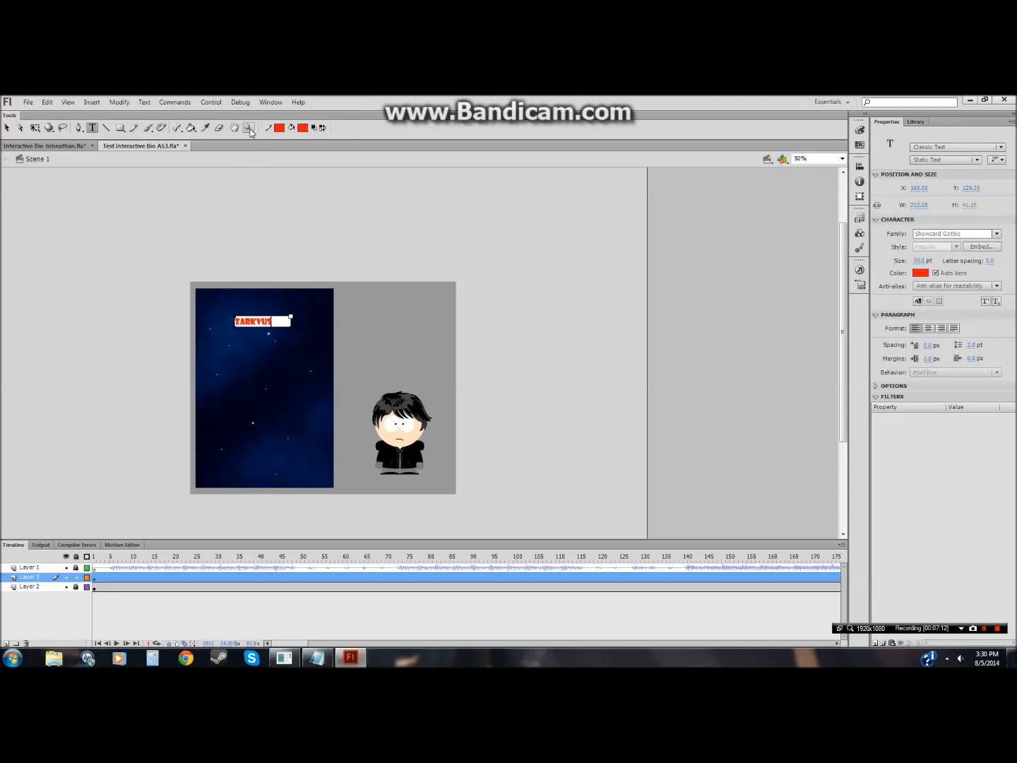
{"action": "left_click", "coordinate": [248, 128]}
{"action": "left_click", "coordinate": [329, 320]}
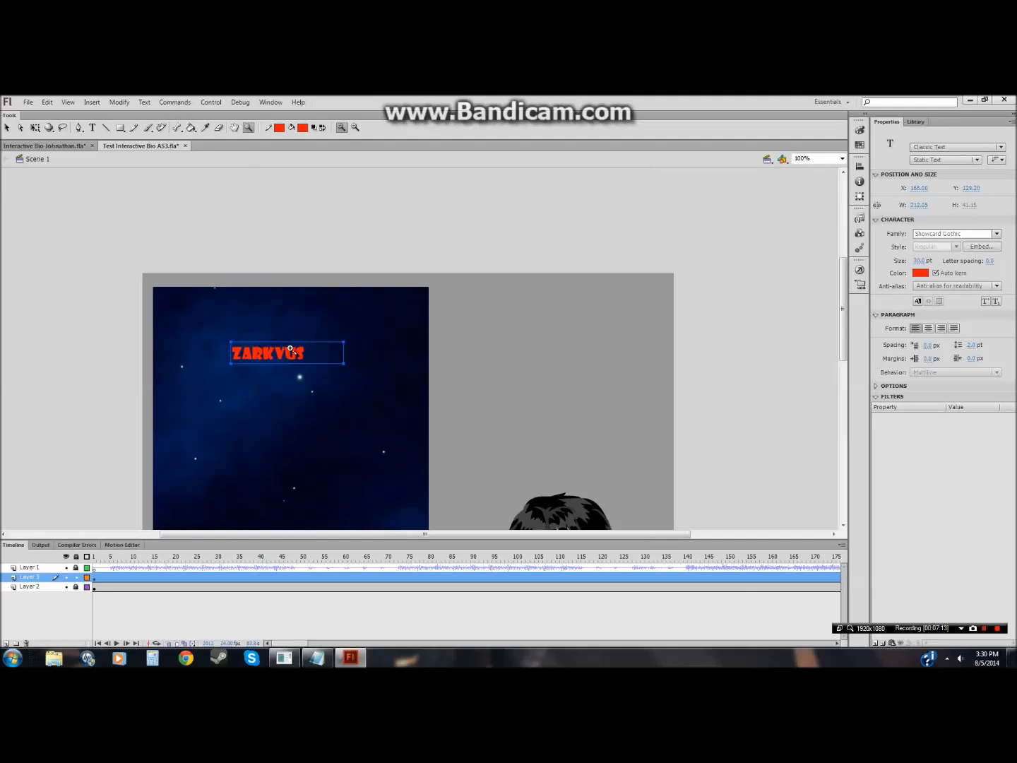
{"action": "left_click", "coordinate": [7, 128]}
{"action": "left_click_drag", "start_coordinate": [307, 355], "coordinate": [248, 319]}
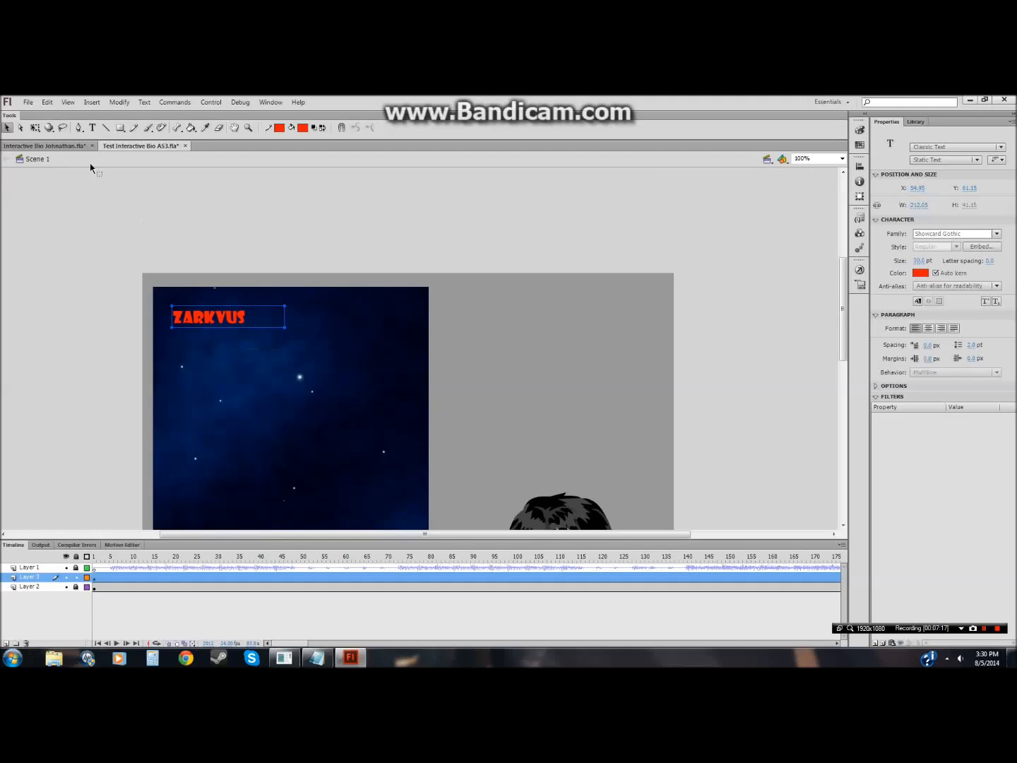
Step: Select the ZARKVUS text and set its size to 35 pt
{"action": "left_click", "coordinate": [34, 128]}
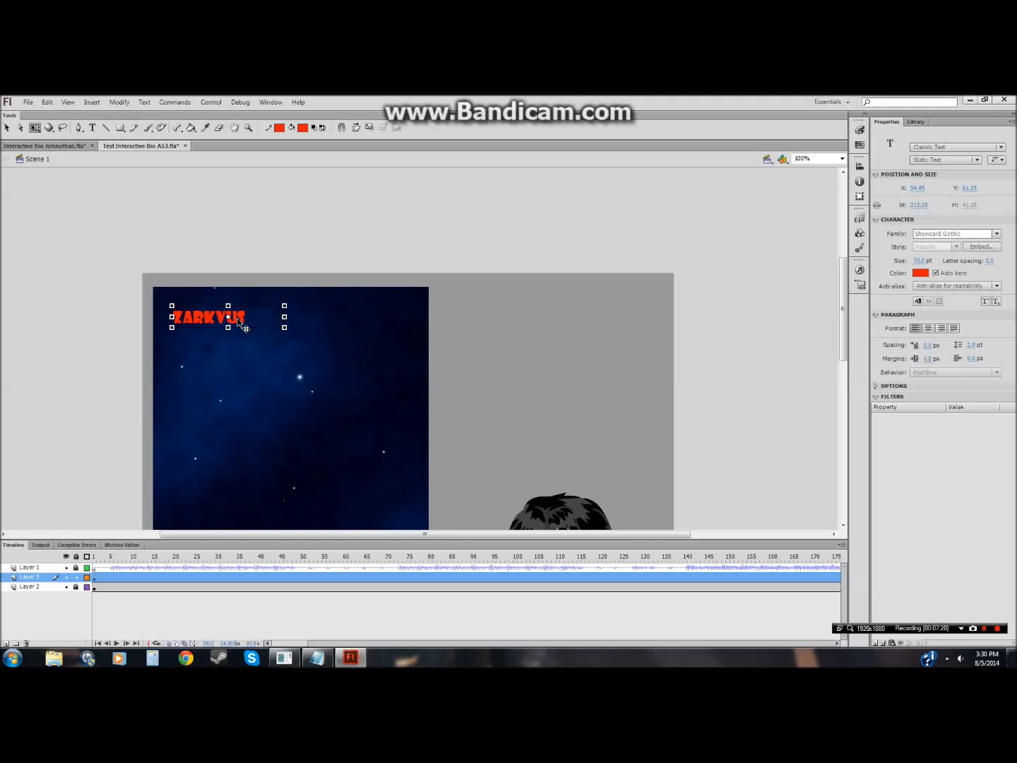
{"action": "left_click", "coordinate": [92, 127]}
{"action": "left_click", "coordinate": [245, 315]}
{"action": "left_click_drag", "start_coordinate": [245, 315], "coordinate": [175, 315]}
{"action": "left_click", "coordinate": [918, 261]}
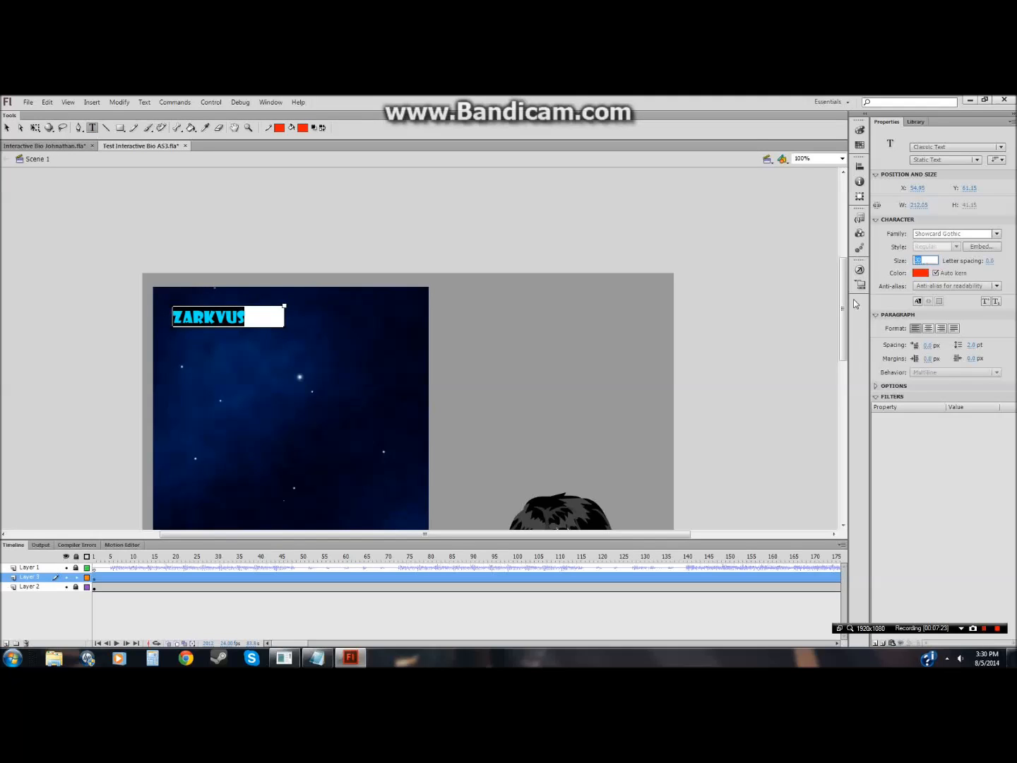
{"action": "type", "text": "35"}
{"action": "key", "text": "Return"}
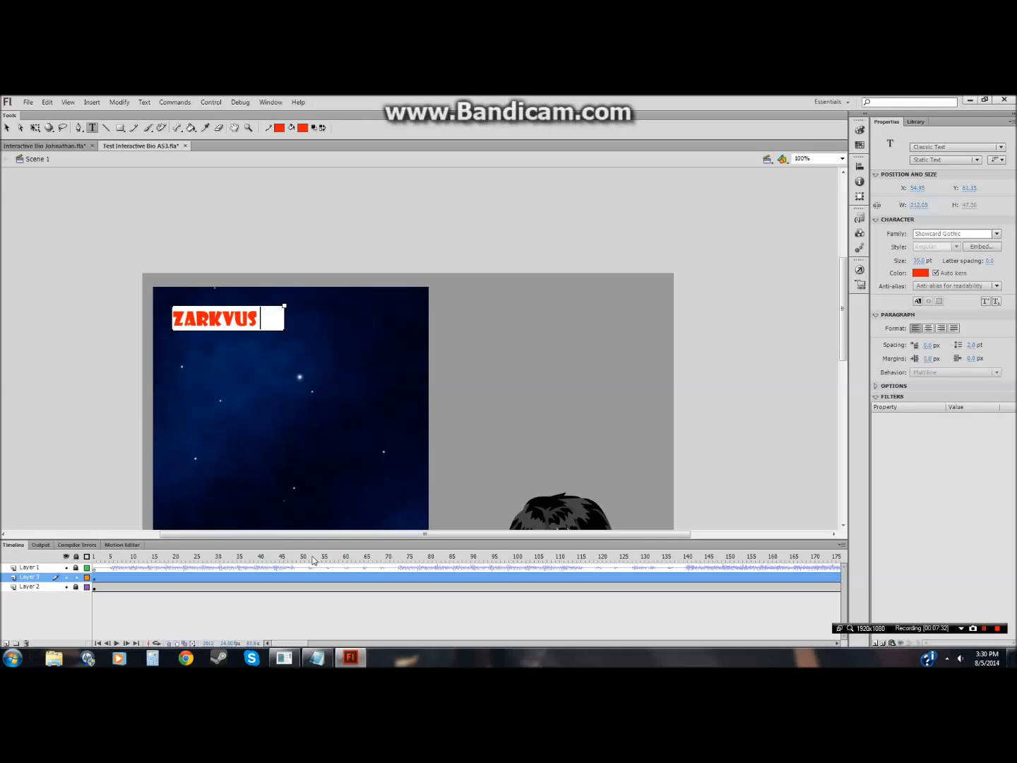
Step: Replace the Notepad note with "Start writing your text in another layer. Start with full name then age then religion"
{"action": "left_click", "coordinate": [317, 658]}
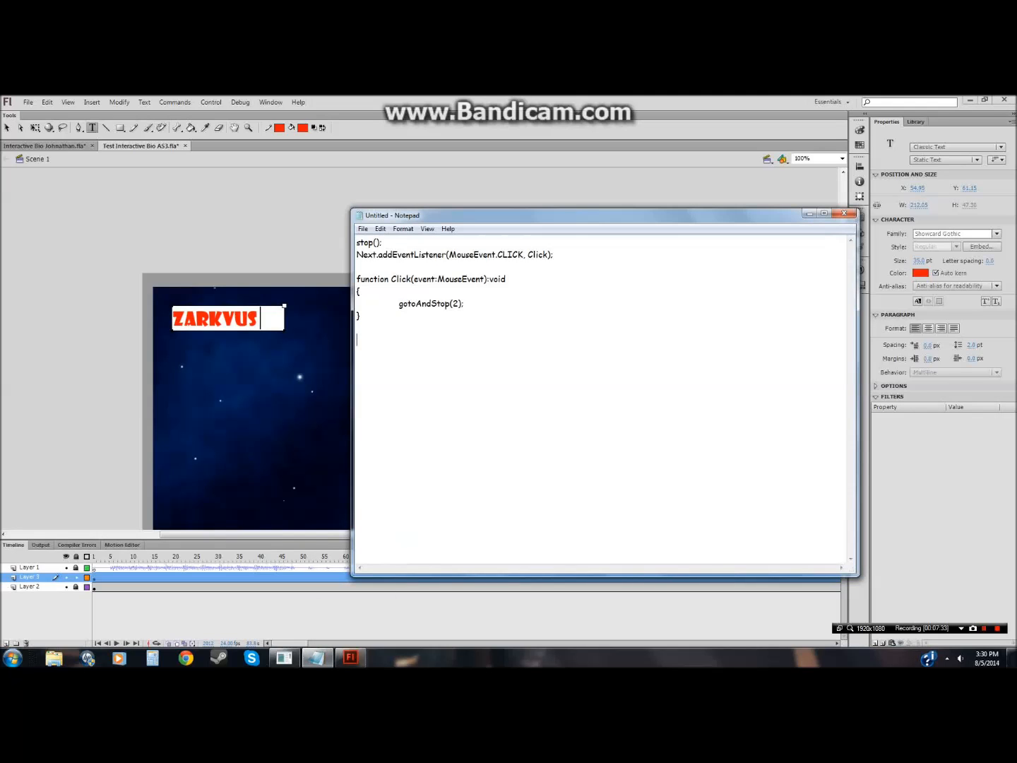
{"action": "type", "text": "Start writing your text in another layer. "}
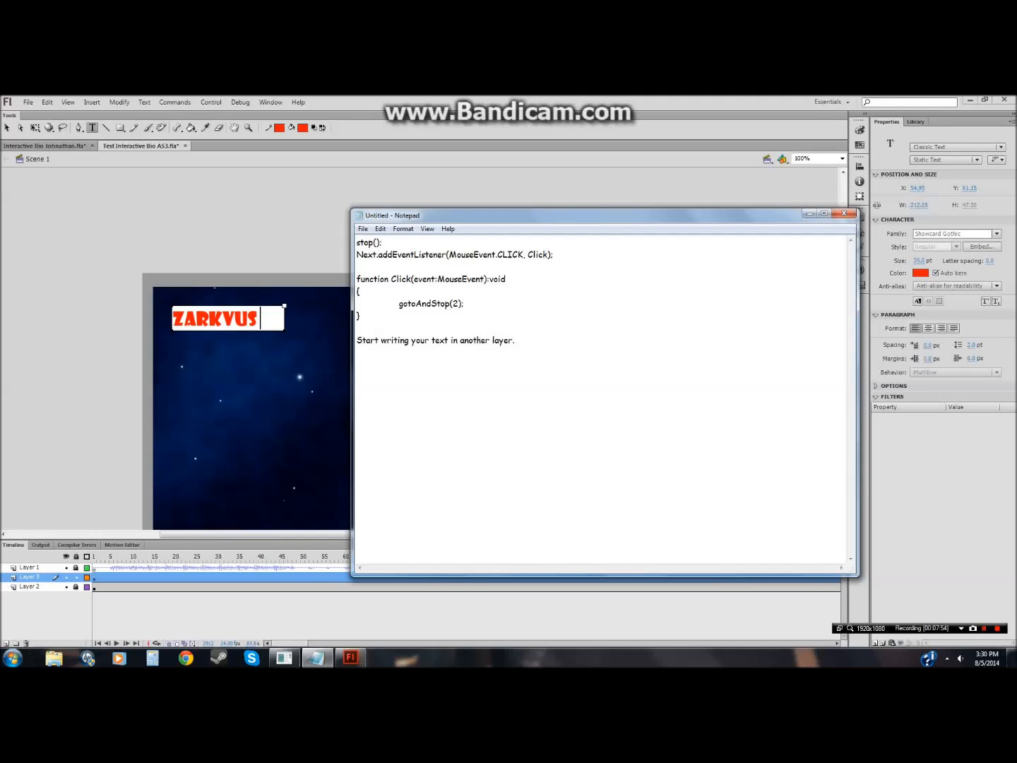
{"action": "type", "text": "Start wit"}
{"action": "type", "text": "h "}
{"action": "type", "text": "full"}
{"action": "type", "text": " name"}
{"action": "type", "text": " then"}
{"action": "type", "text": "age "}
{"action": "type", "text": "then"}
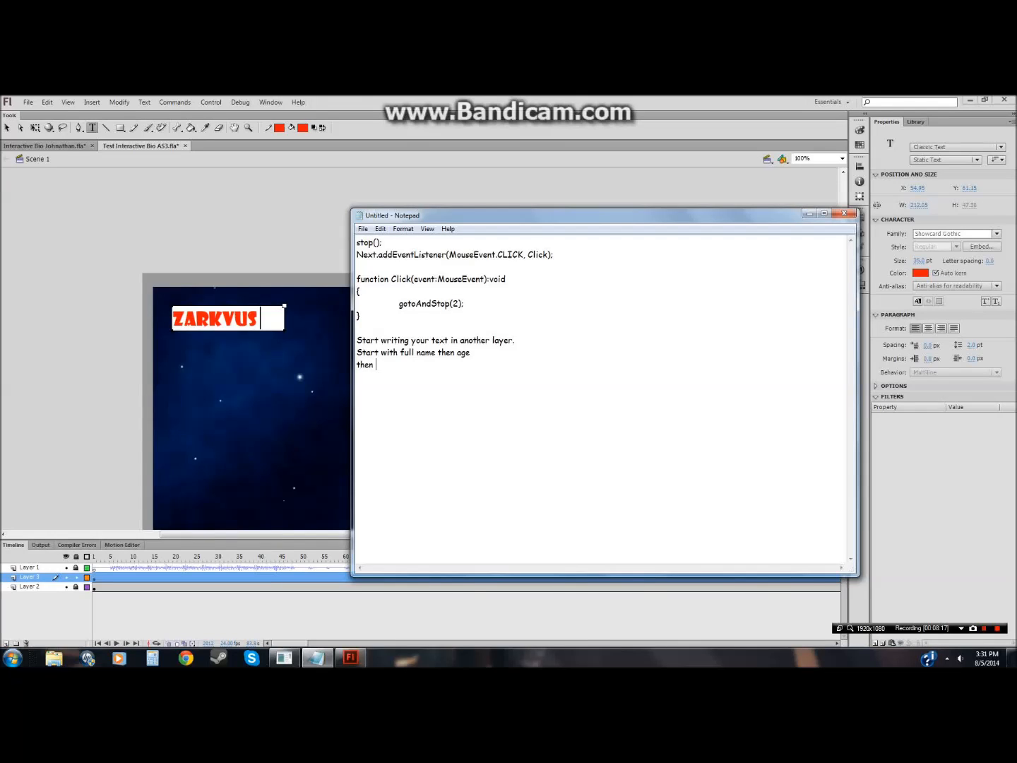
{"action": "type", "text": " religion"}
Step: Compare with the Interactive Bio Johnathan file and append "and grade" to the Notepad note
{"action": "left_click", "coordinate": [42, 146]}
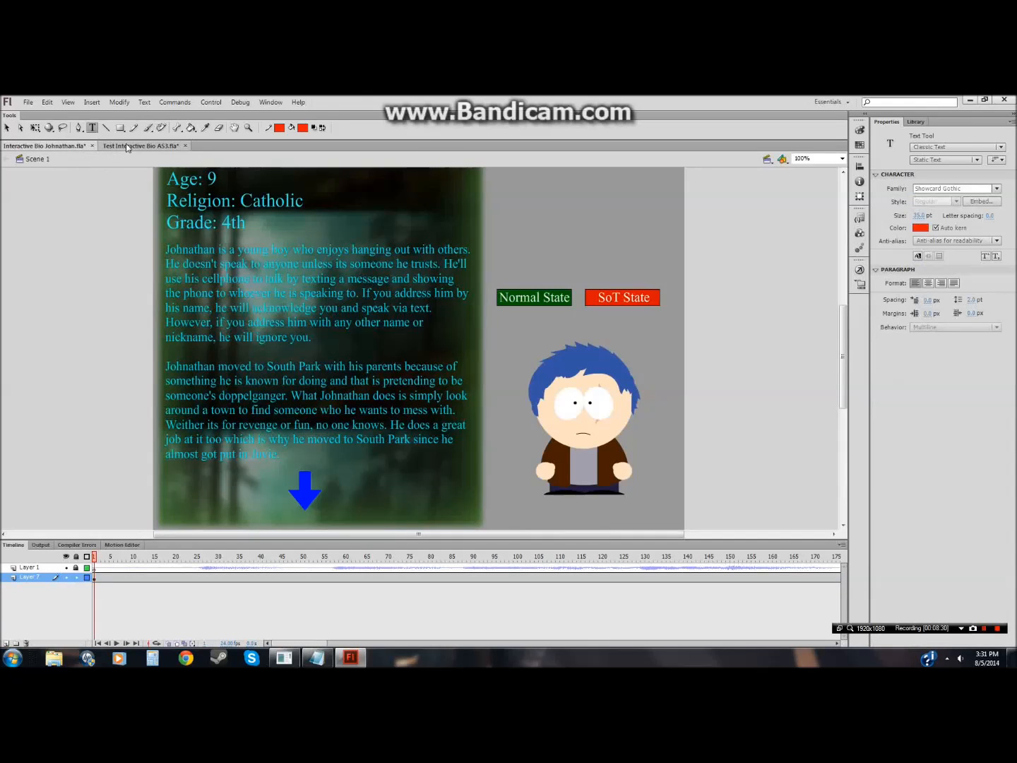
{"action": "left_click", "coordinate": [127, 145]}
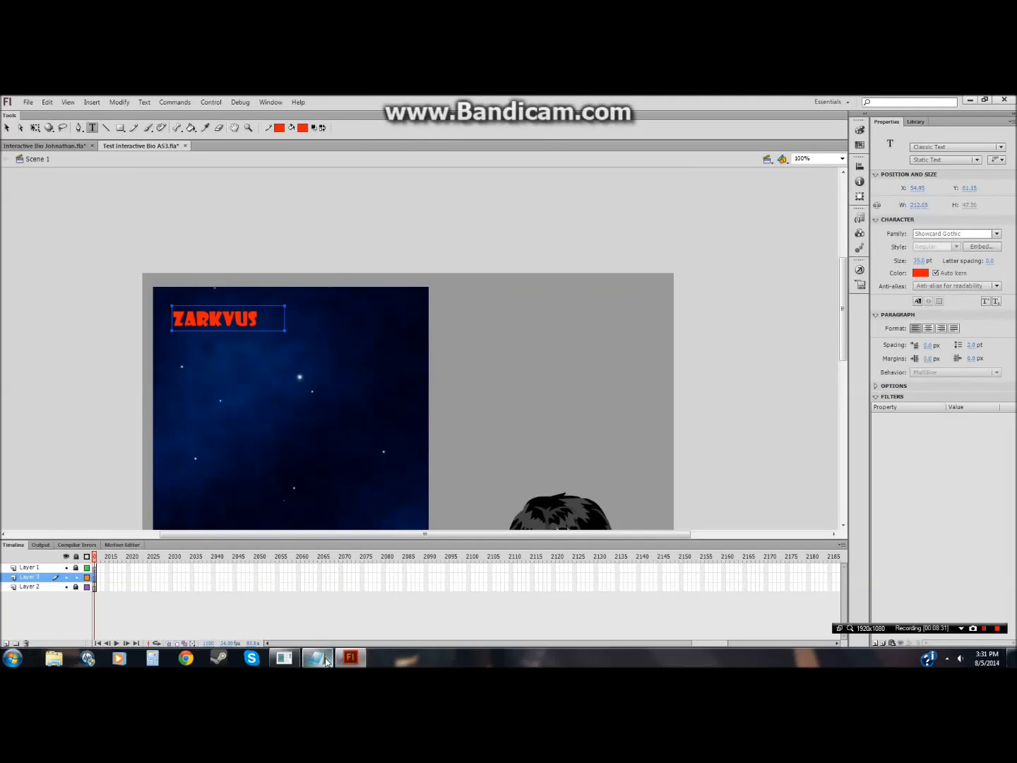
{"action": "left_click", "coordinate": [317, 658]}
{"action": "type", "text": "a"}
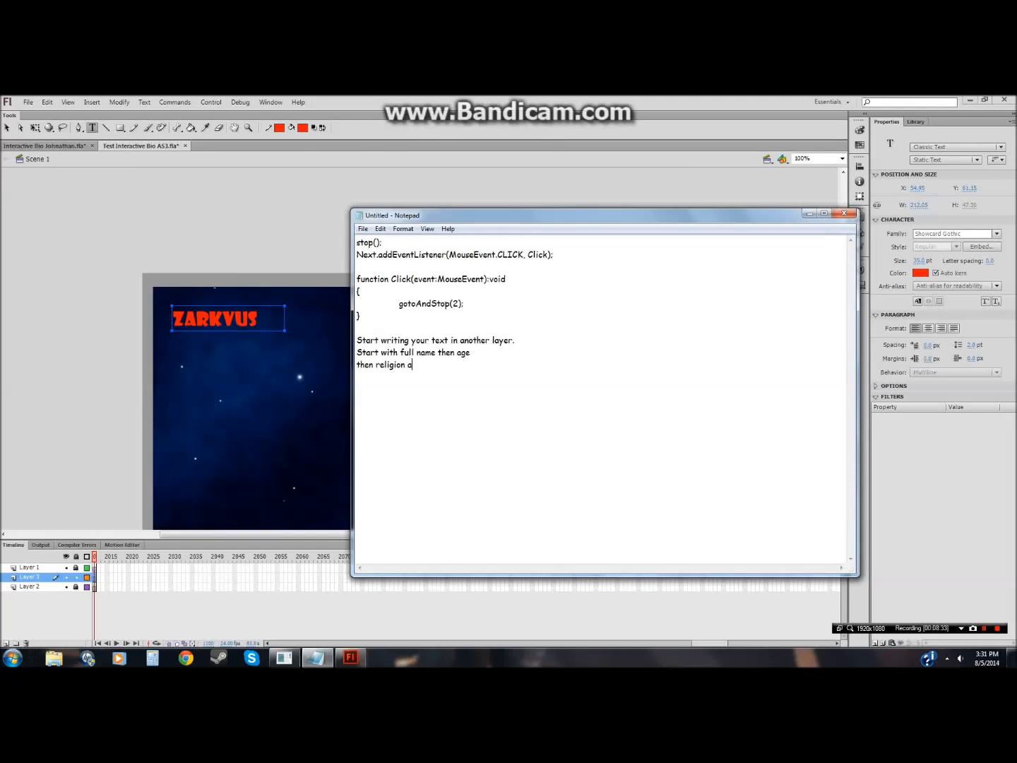
{"action": "type", "text": "nd grade."}
Step: Check the Johnathan bio again, then select the ZARKVUS text and change its font to _serif
{"action": "left_click", "coordinate": [258, 320]}
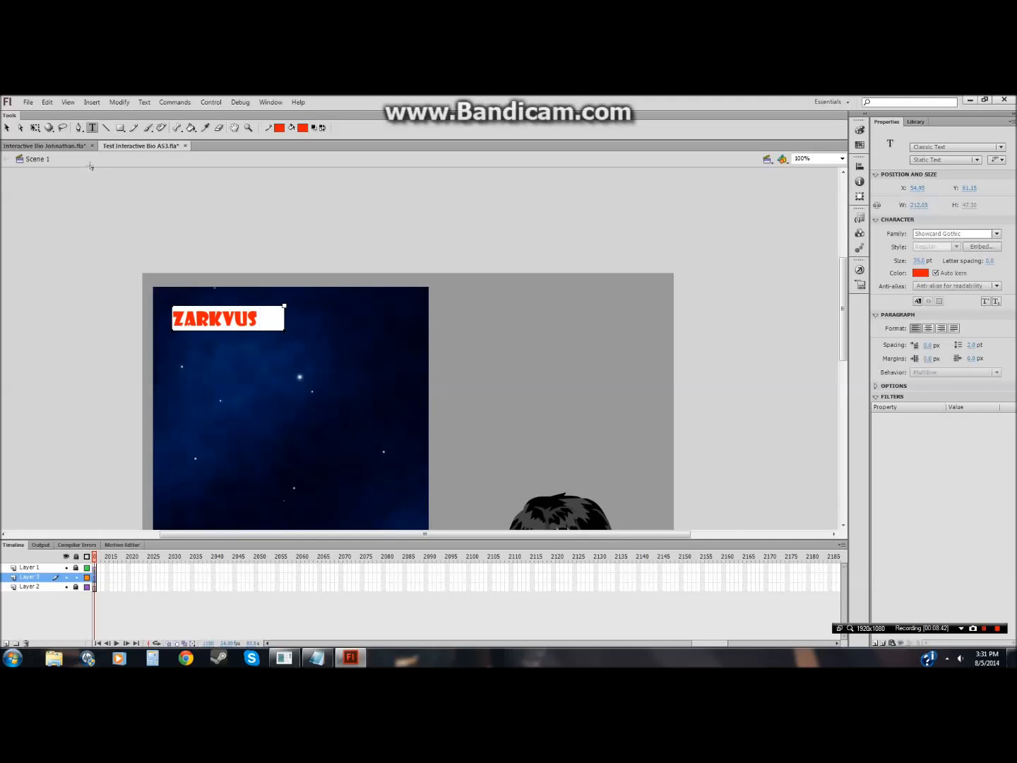
{"action": "left_click", "coordinate": [78, 147]}
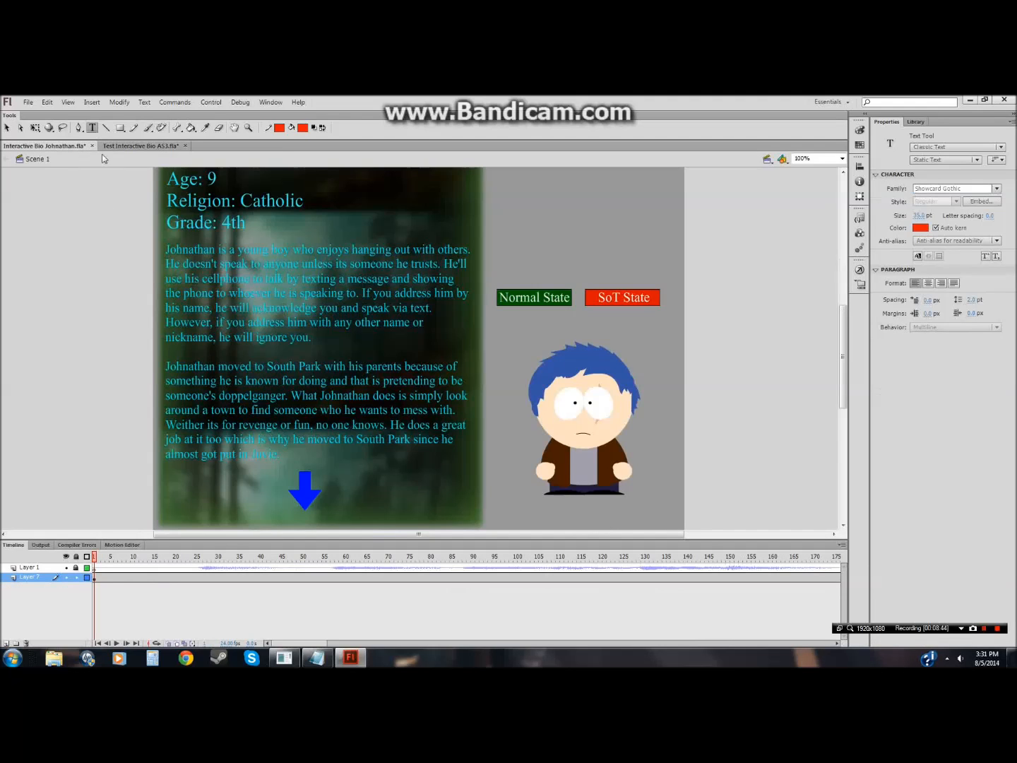
{"action": "left_click", "coordinate": [130, 146]}
{"action": "left_click_drag", "start_coordinate": [262, 320], "coordinate": [180, 321]}
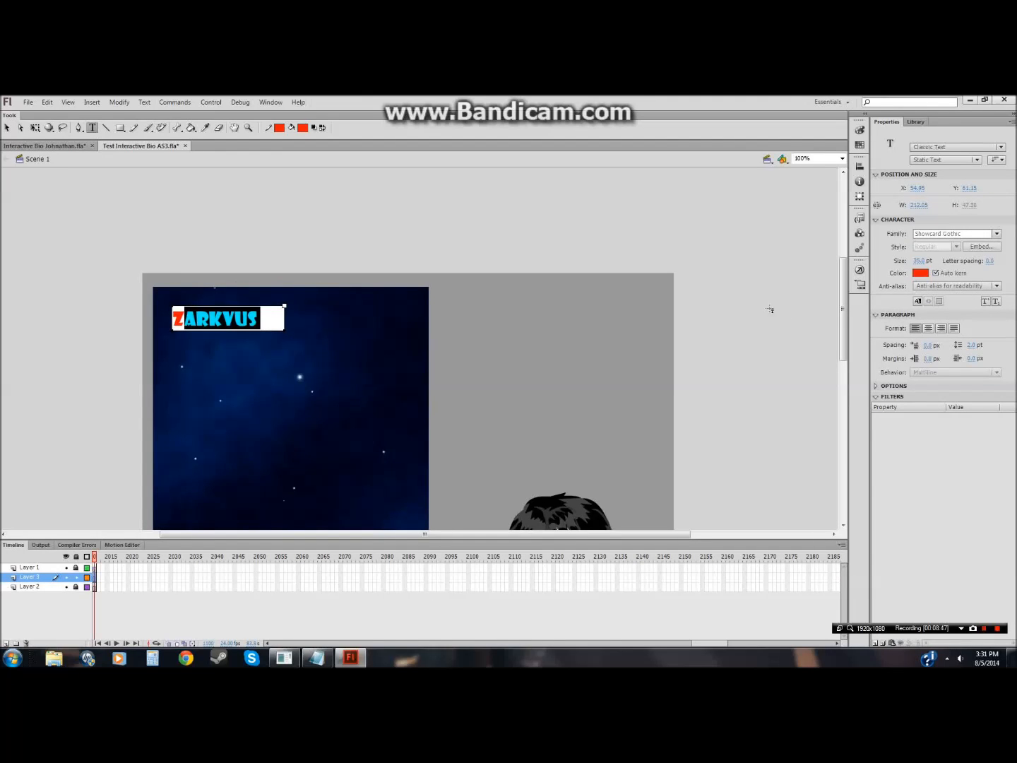
{"action": "left_click_drag", "start_coordinate": [260, 319], "coordinate": [172, 319]}
{"action": "left_click", "coordinate": [997, 234]}
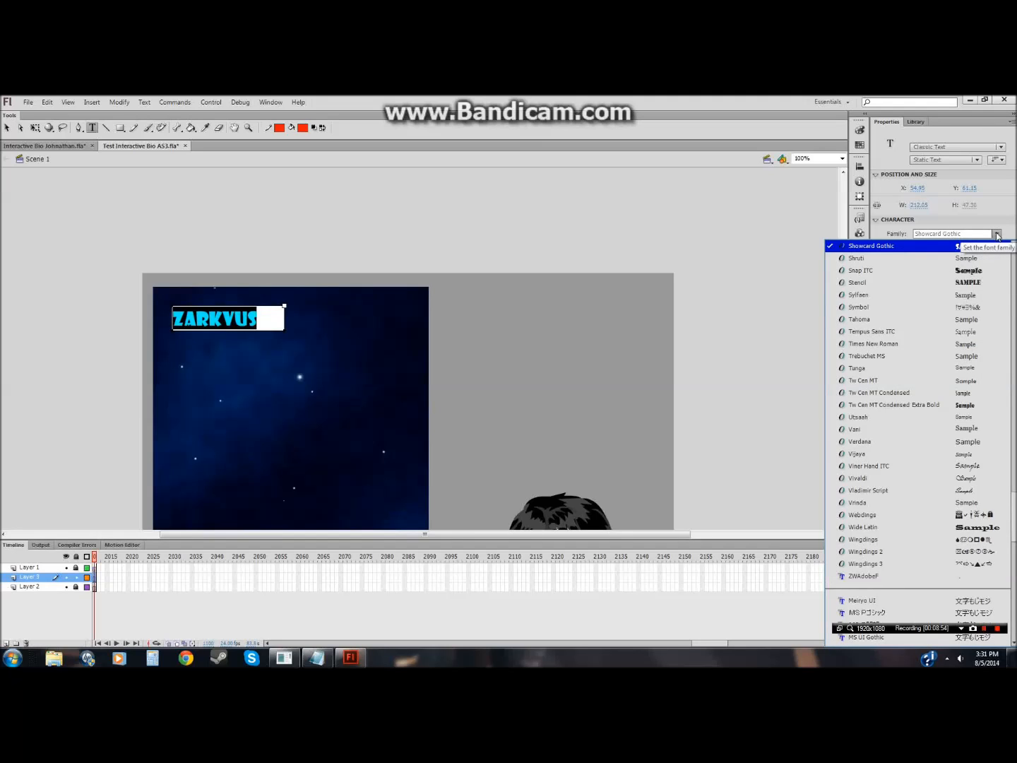
{"action": "left_click_drag", "start_coordinate": [1014, 505], "coordinate": [1012, 259]}
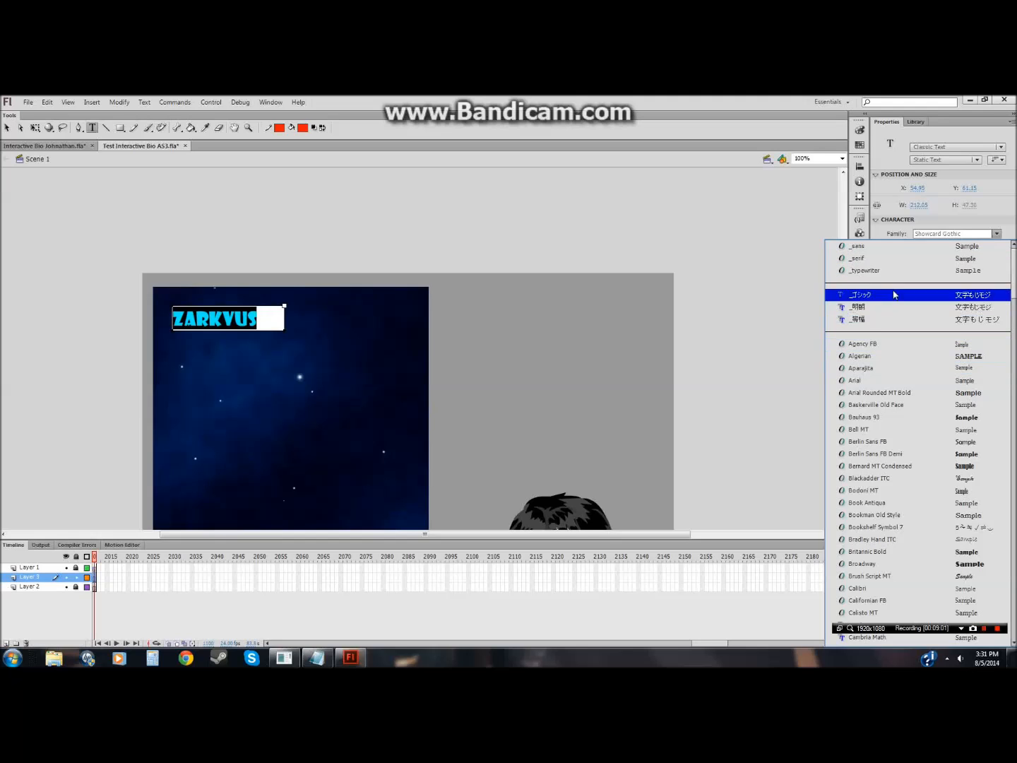
{"action": "left_click", "coordinate": [872, 259]}
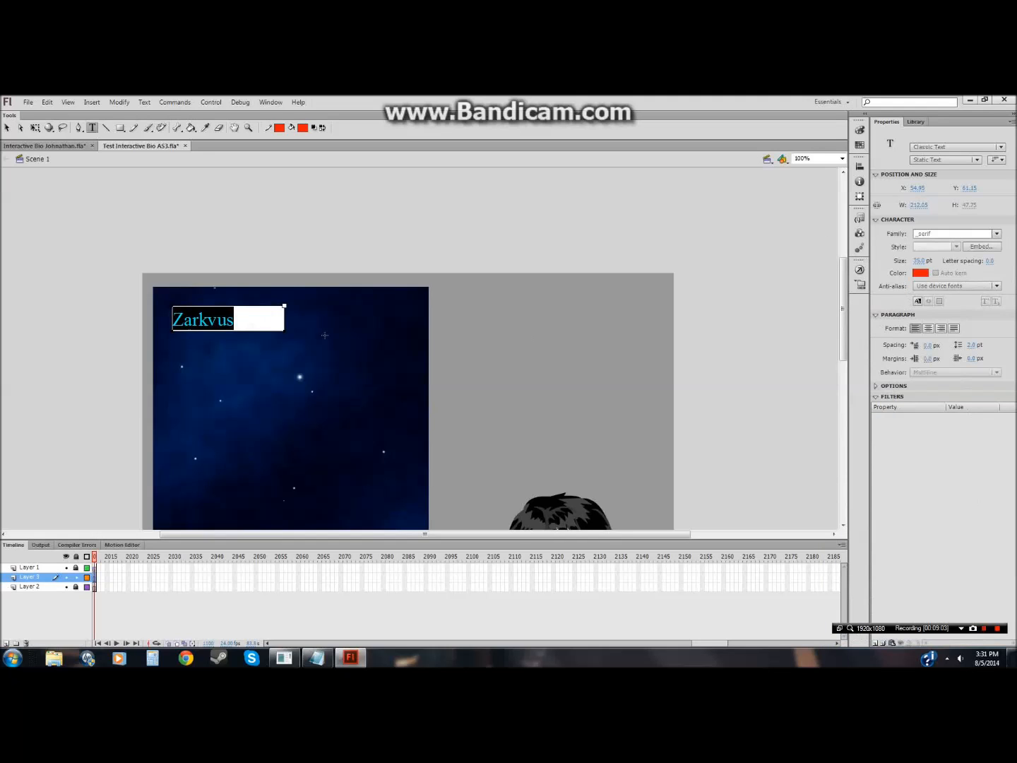
Step: Add a new line reading AGE two lines below the Zarkvus name in the title text box
{"action": "left_click", "coordinate": [242, 322]}
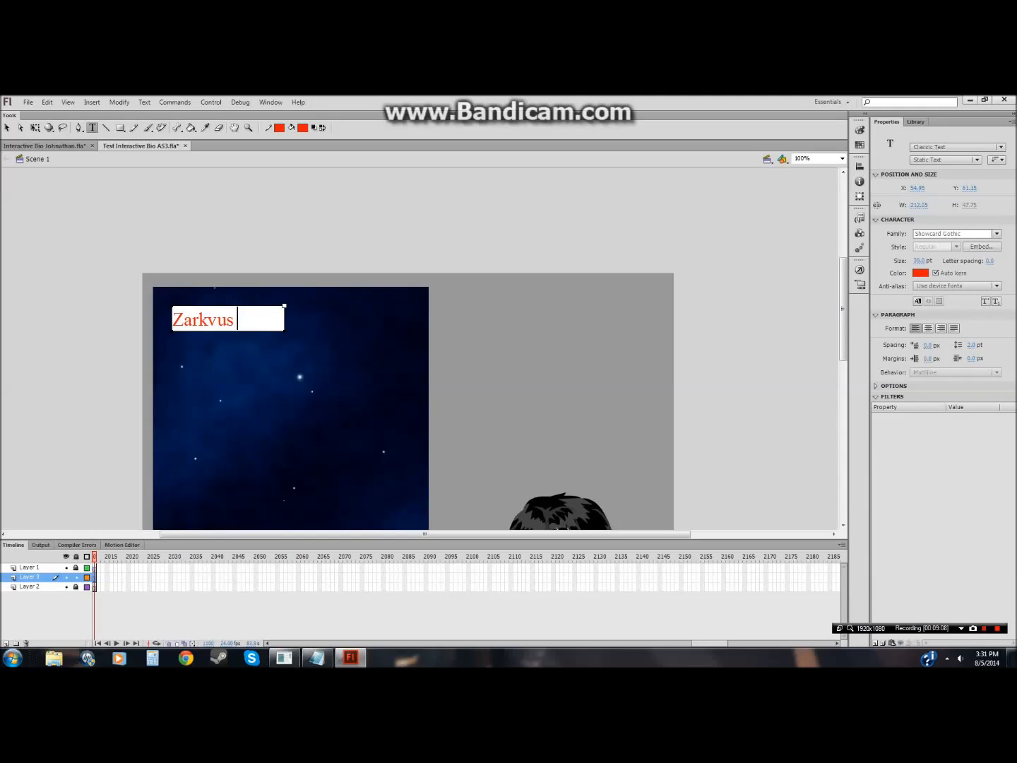
{"action": "key", "text": "Return"}
{"action": "key", "text": "Return"}
{"action": "type", "text": "AGE"}
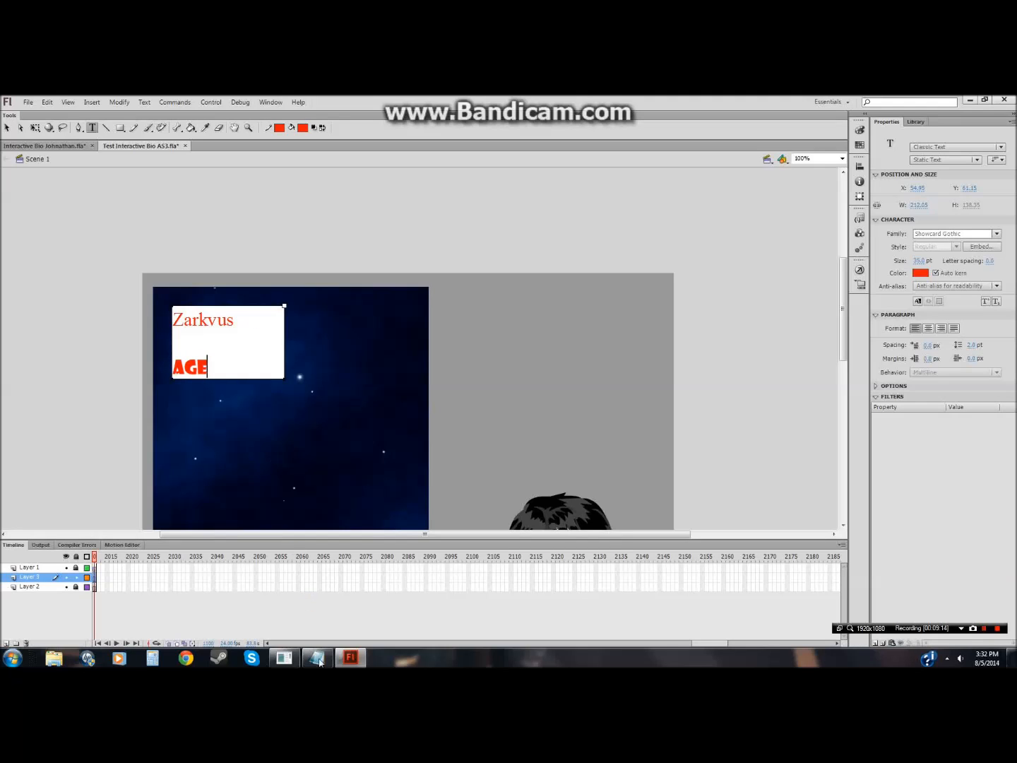
Step: Replace the Notepad note with "Just rememeber to save often or deal with the flash frezzeing like it does to me."
{"action": "left_click", "coordinate": [334, 624]}
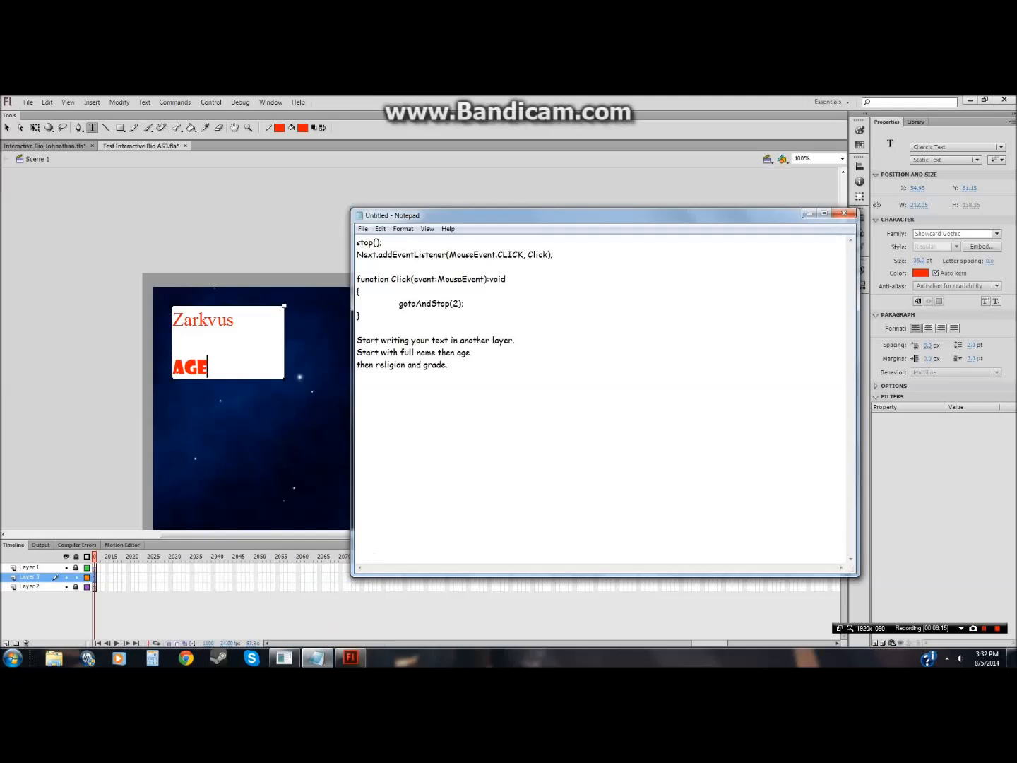
{"action": "left_click_drag", "start_coordinate": [448, 365], "coordinate": [357, 340]}
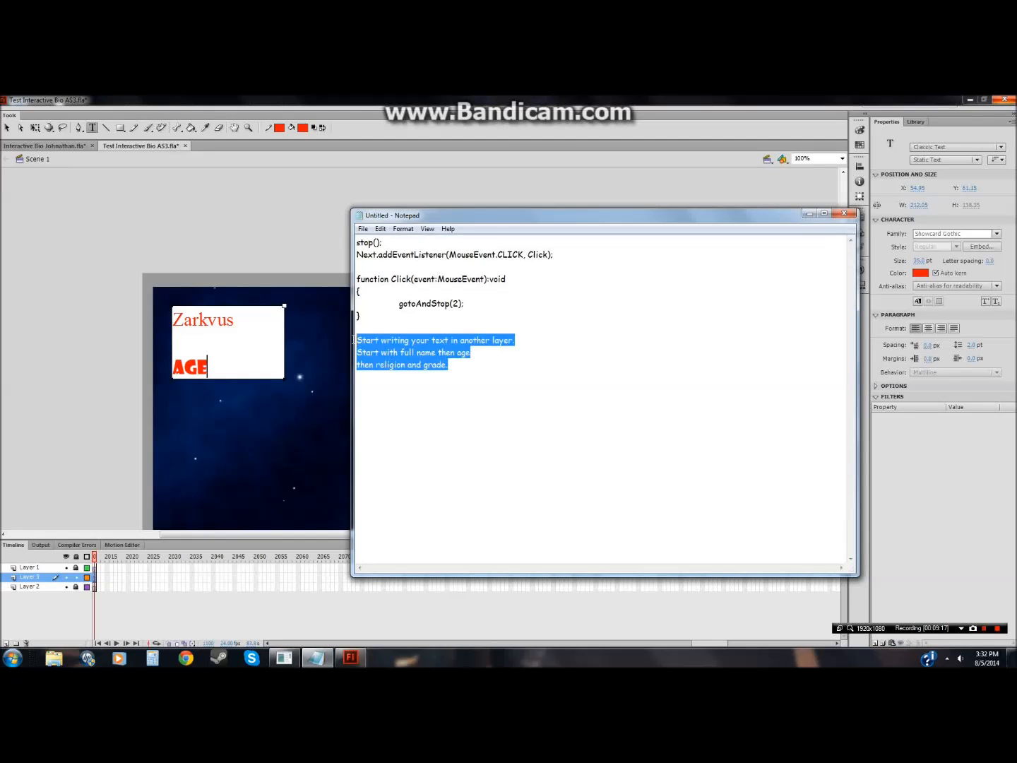
{"action": "key", "text": "BackSpace"}
{"action": "type", "text": "Just rememebr"}
{"action": "key", "text": "BackSpace"}
{"action": "type", "text": "br"}
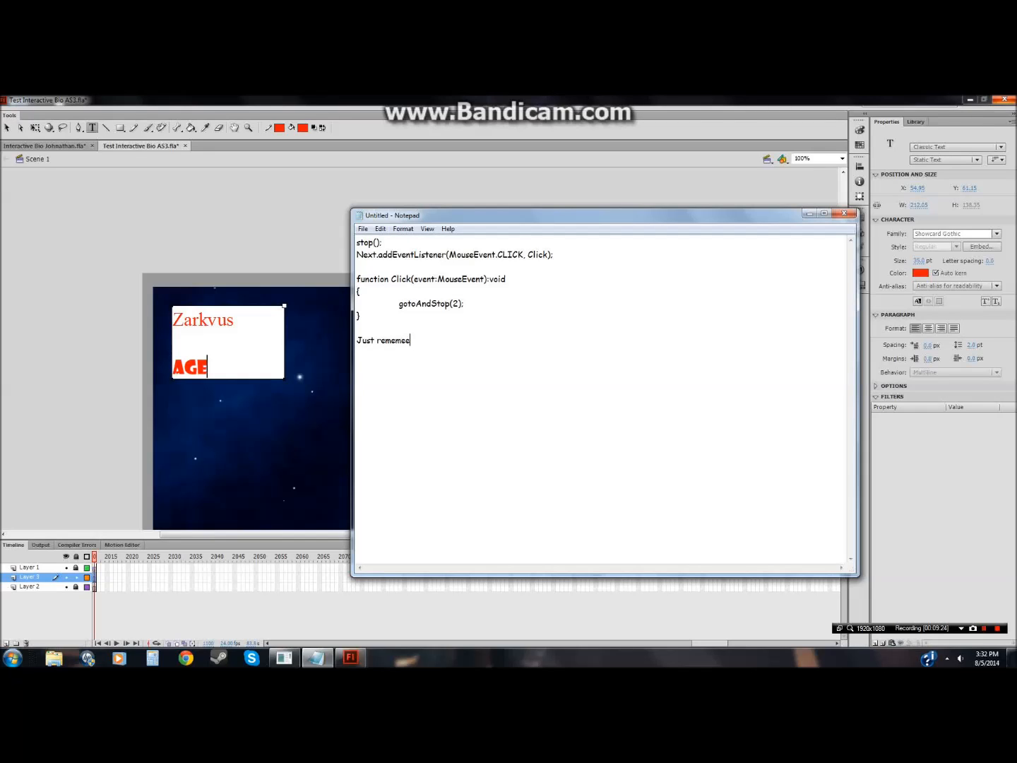
{"action": "key", "text": "BackSpace"}
{"action": "key", "text": "BackSpace"}
{"action": "type", "text": "ber to save often or deal with the flash fre"}
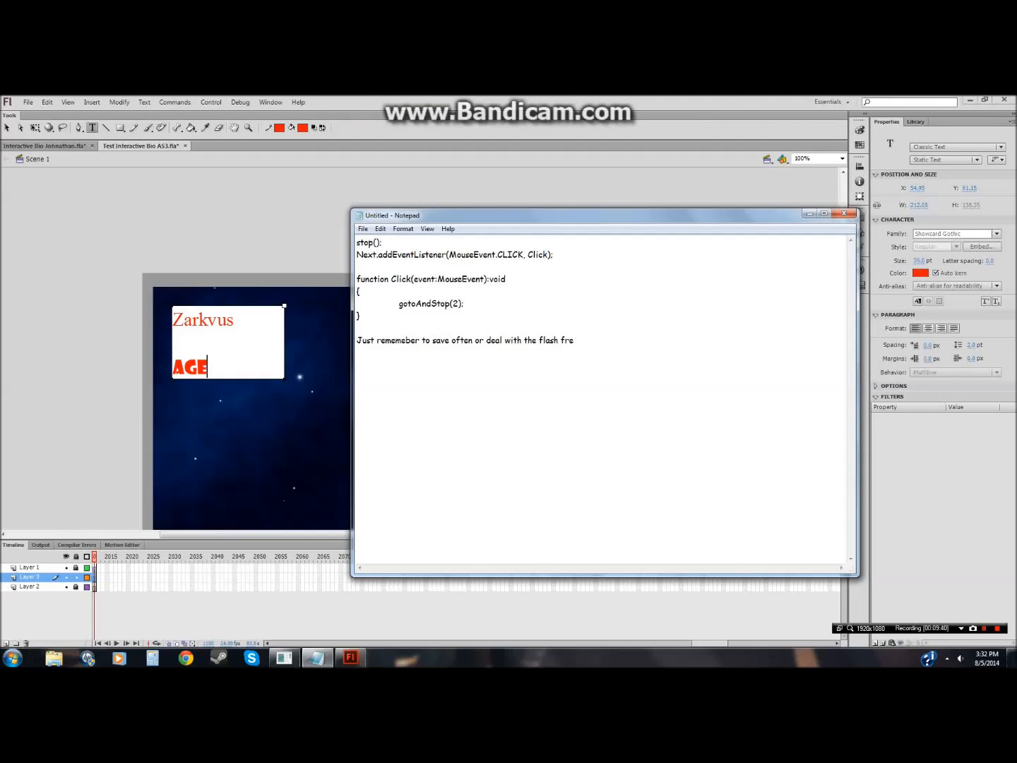
{"action": "type", "text": "zzeing"}
{"action": "type", "text": "ike it does to me"}
Step: Select the whole note line in Notepad and delete it
{"action": "mouse_move", "coordinate": [357, 340]}
{"action": "left_mouse_down"}
{"action": "mouse_move", "coordinate": [670, 340]}
{"action": "mouse_move", "coordinate": [357, 328]}
{"action": "left_mouse_up"}
{"action": "left_click", "coordinate": [671, 342]}
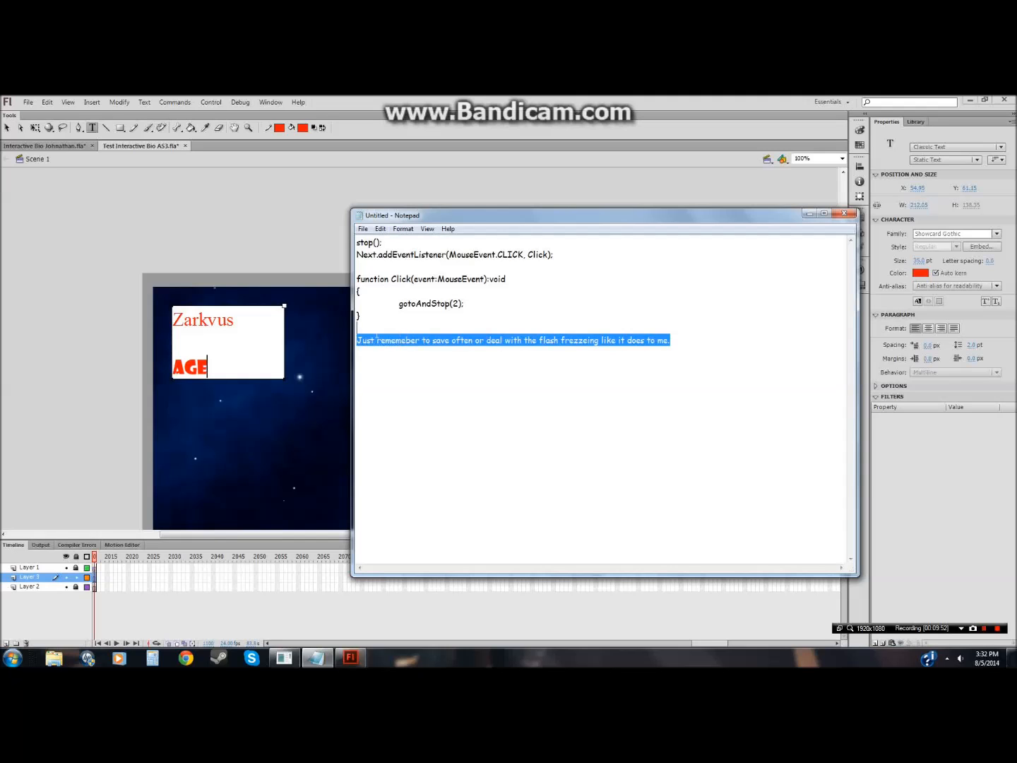
{"action": "key", "text": "BackSpace"}
Step: Decline the document save and auto-recovery prompt for the Flash file
{"action": "left_click", "coordinate": [329, 103]}
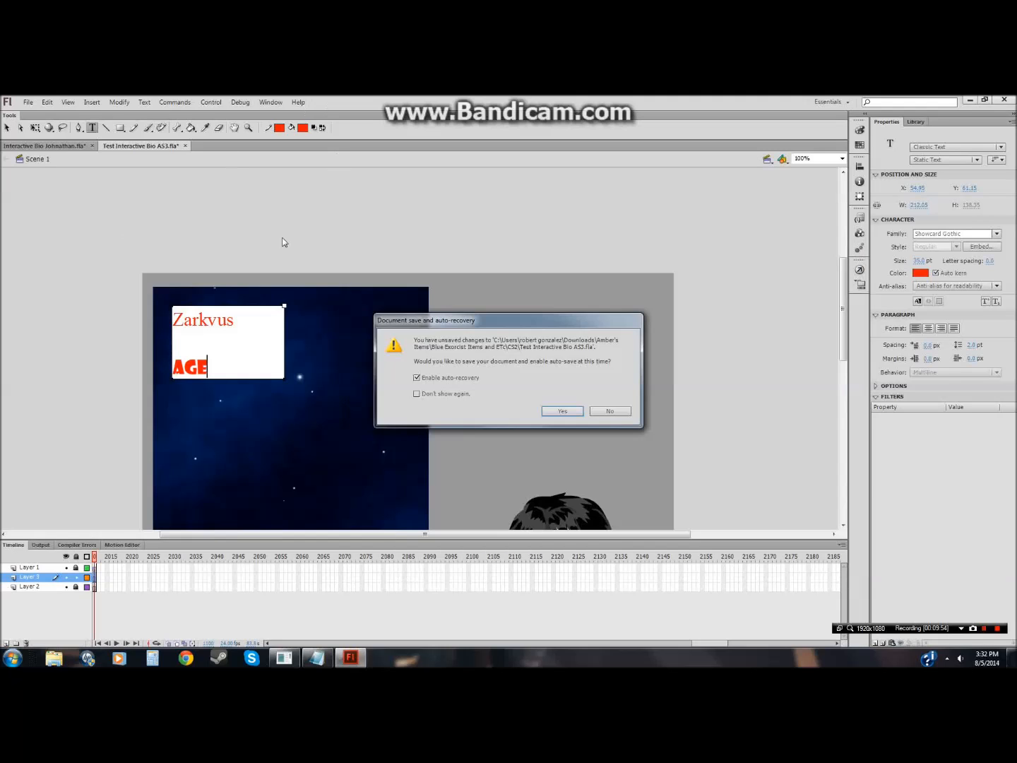
{"action": "left_click", "coordinate": [610, 411]}
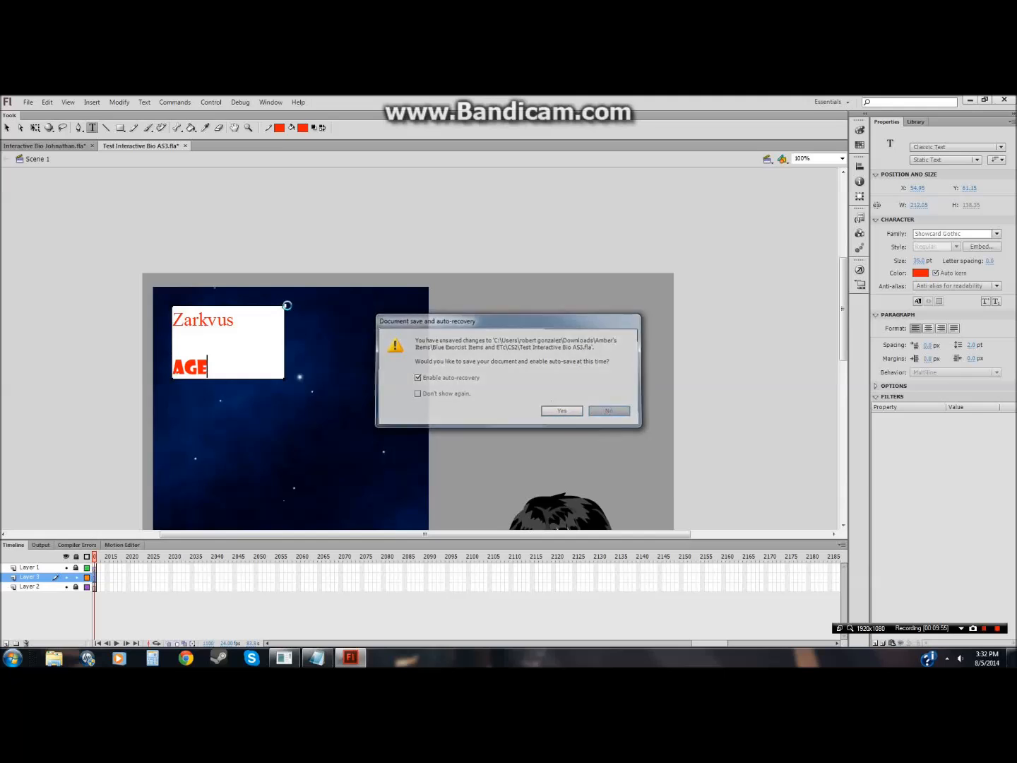
{"action": "left_click", "coordinate": [28, 103]}
{"action": "left_click", "coordinate": [74, 192]}
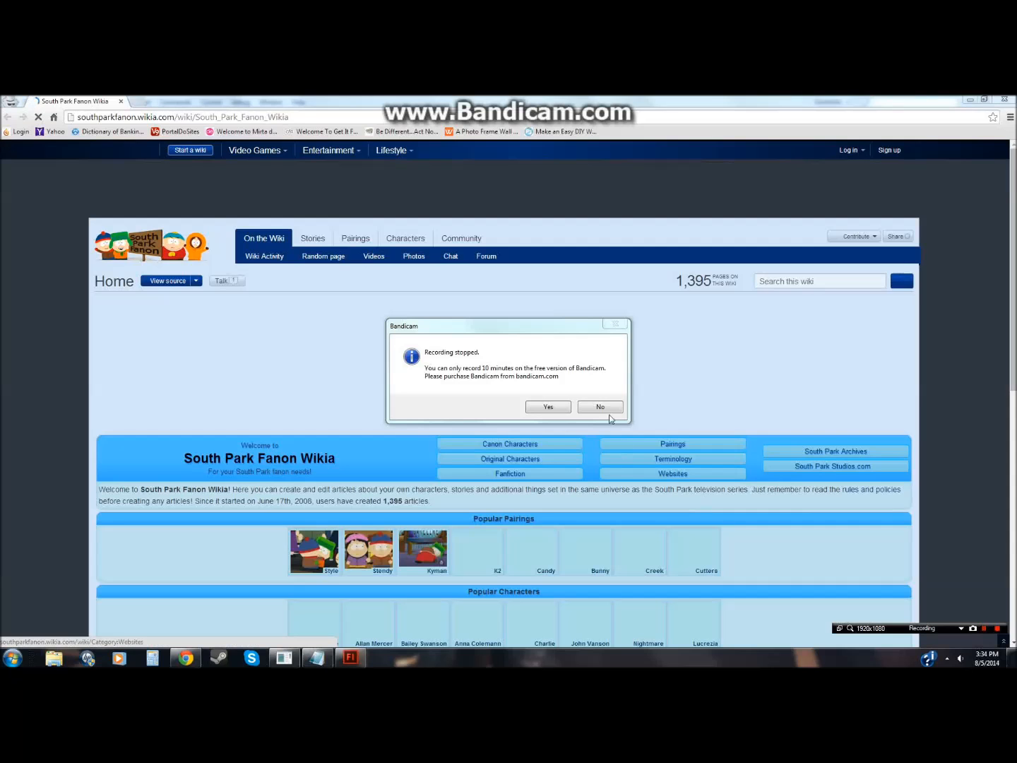
{"action": "left_click", "coordinate": [599, 407]}
Step: Search the South Park Fanon Wikia for zarkvus and open the Zarkvus Daedrius article to read his bio
{"action": "left_click", "coordinate": [318, 658]}
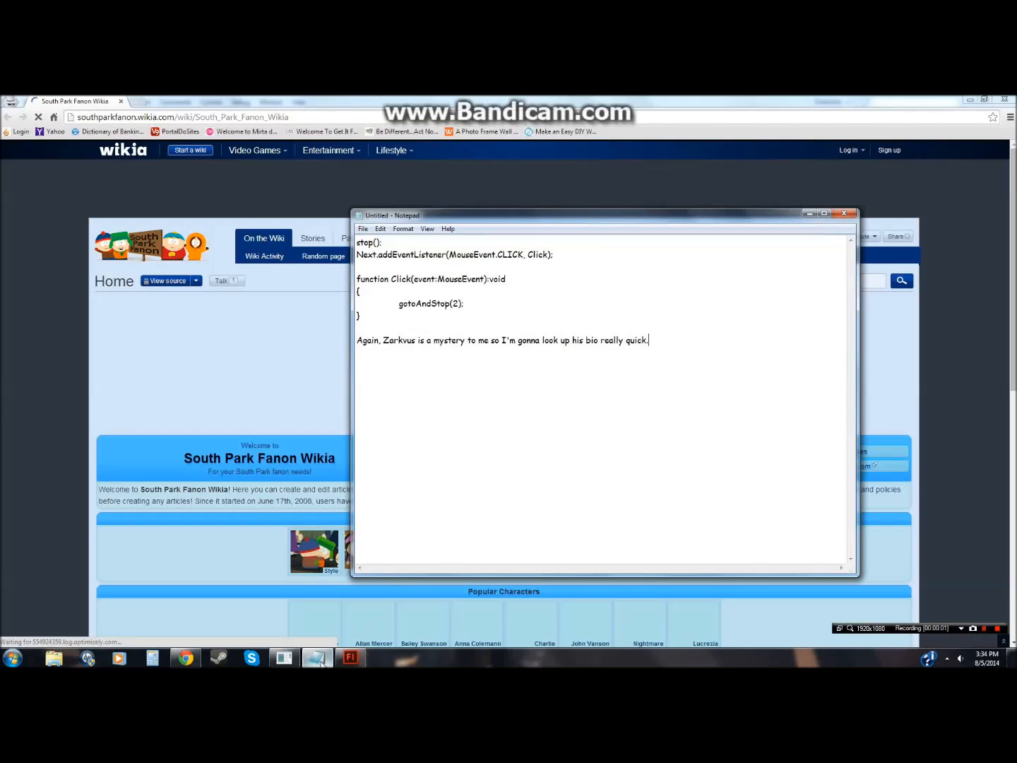
{"action": "left_click_drag", "start_coordinate": [650, 340], "coordinate": [354, 341]}
{"action": "left_click", "coordinate": [989, 374]}
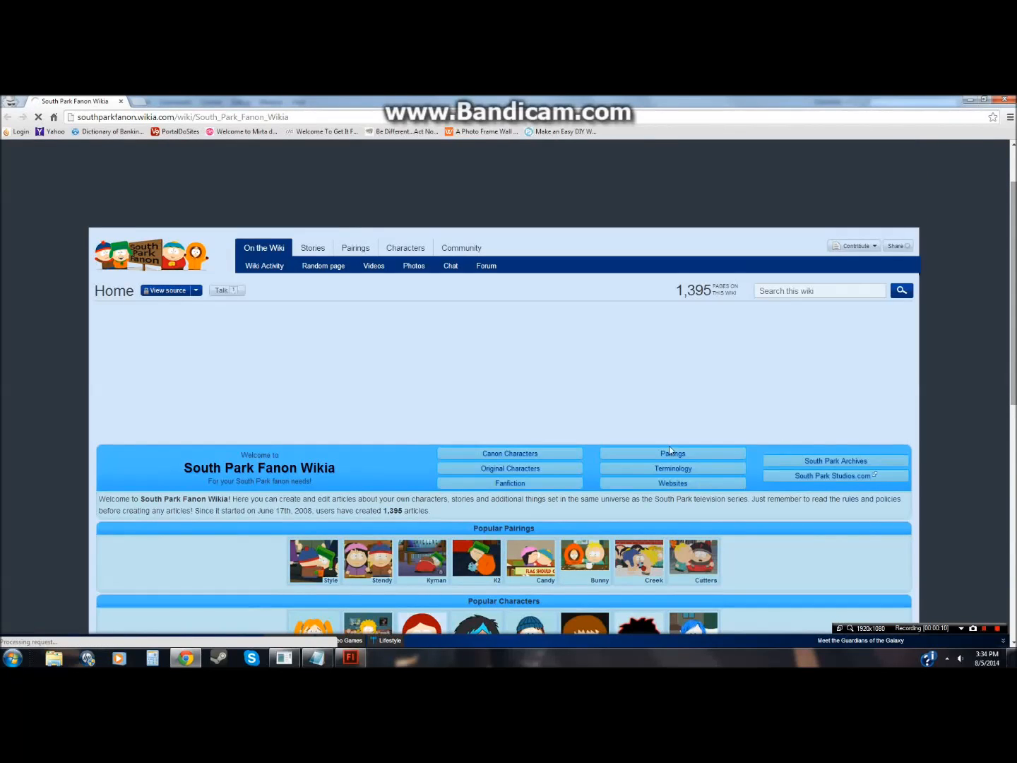
{"action": "type", "text": "zarkvus"}
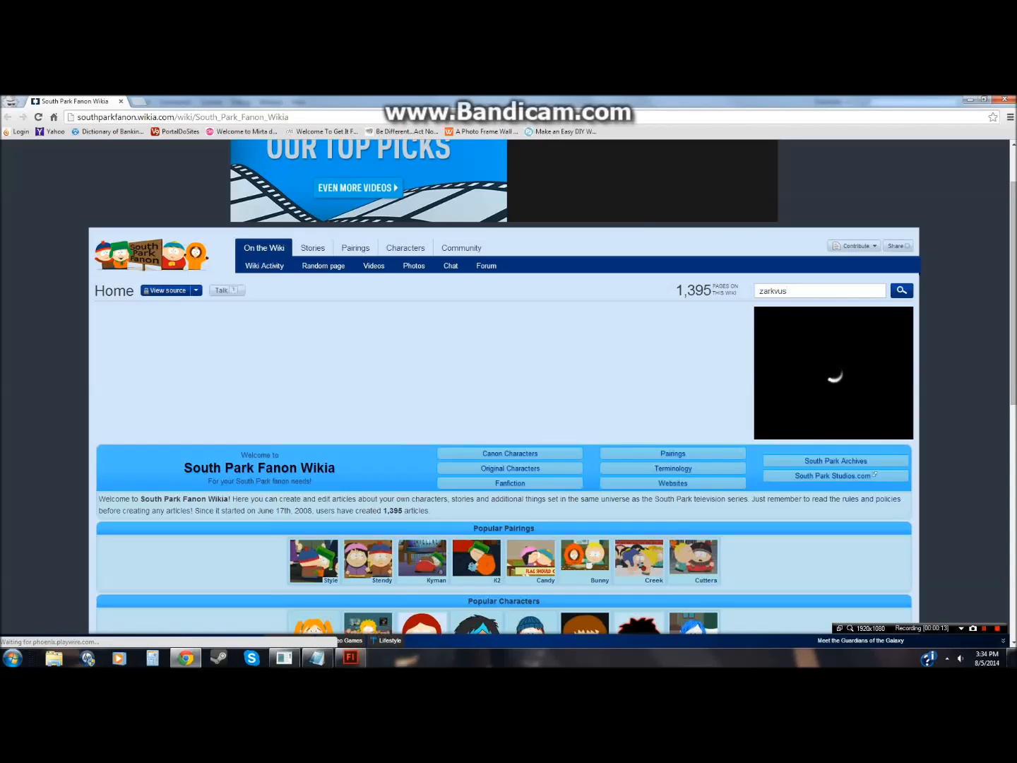
{"action": "key", "text": "Return"}
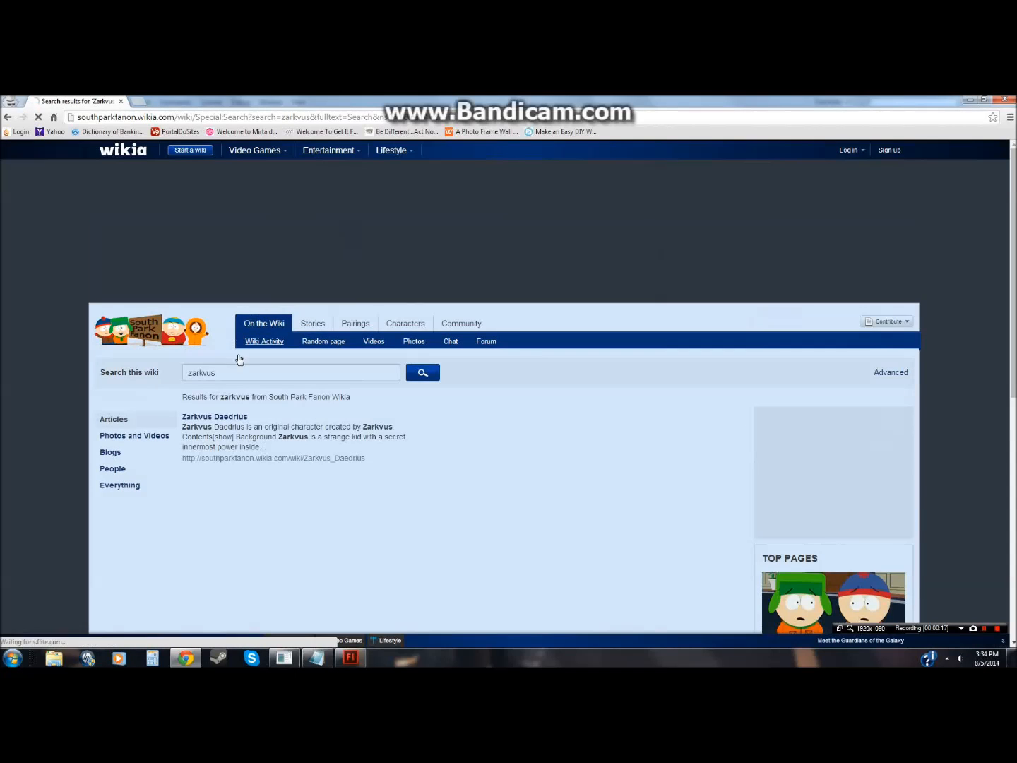
{"action": "left_click", "coordinate": [233, 419]}
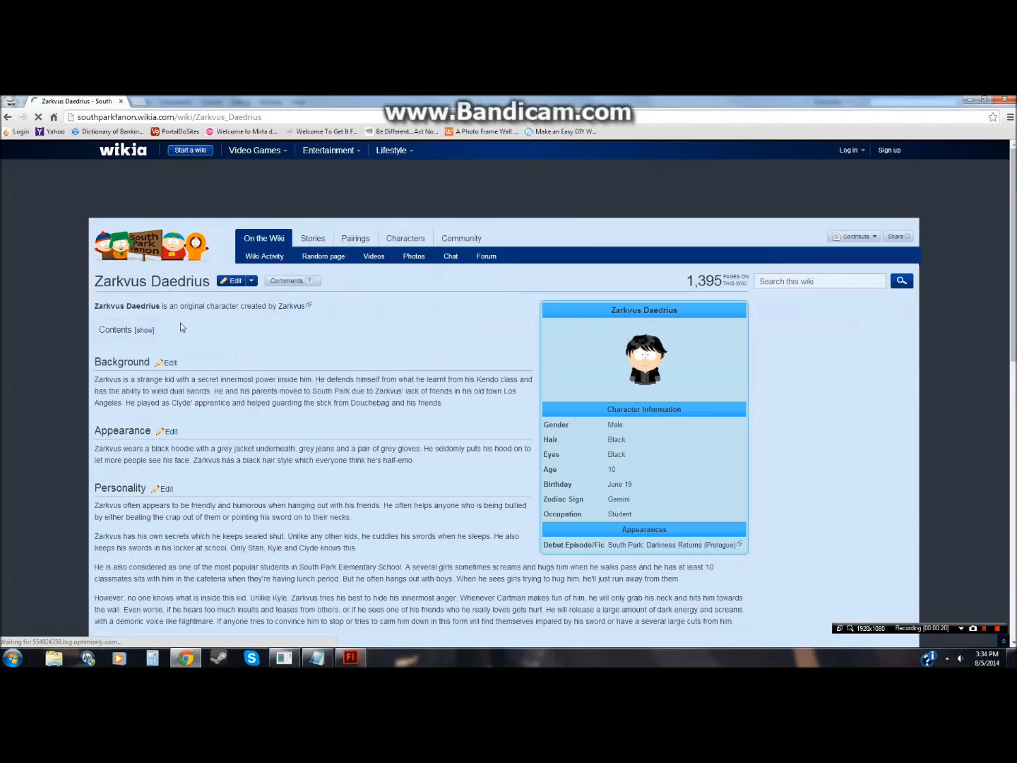
{"action": "scroll", "coordinate": [279, 343], "scroll_direction": "down", "scroll_amount": 2}
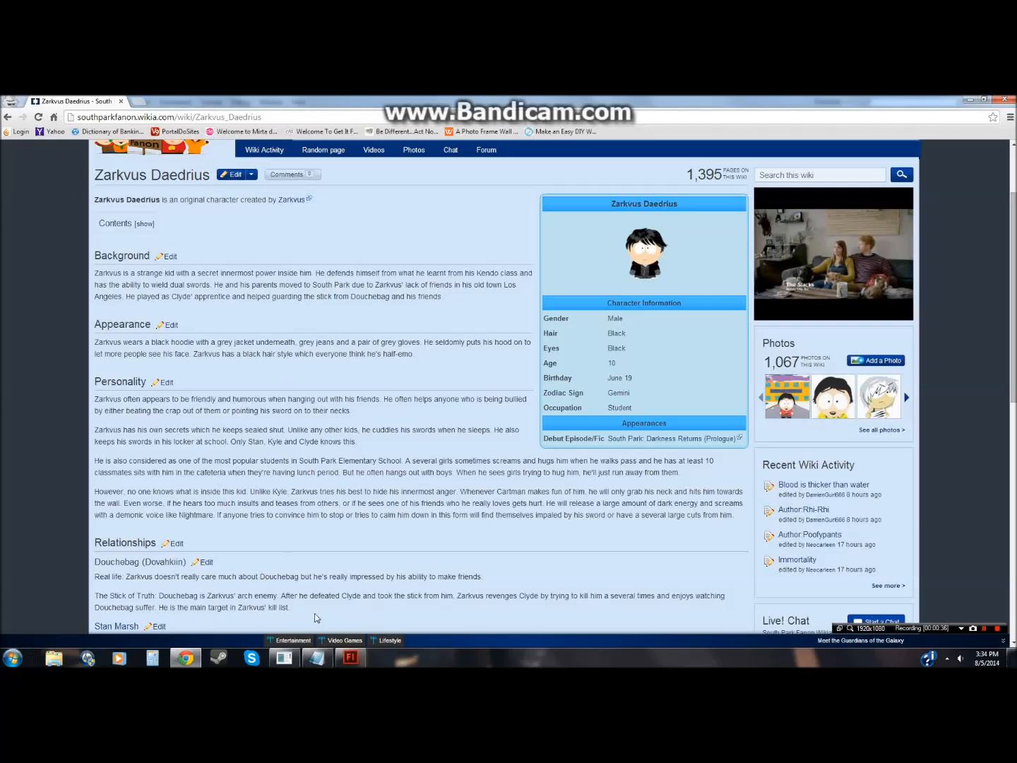
Step: Change Zarkvus's age to 10 in the bio details text and leave text editing
{"action": "left_click", "coordinate": [350, 658]}
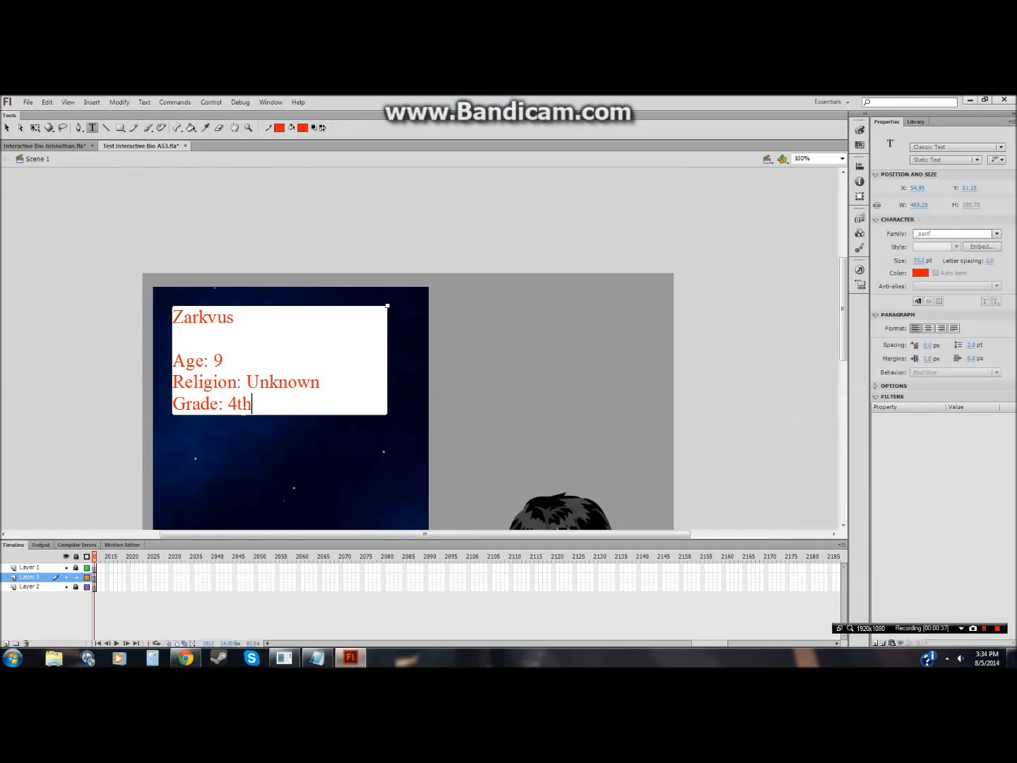
{"action": "left_click", "coordinate": [214, 361]}
{"action": "key", "text": "Delete"}
{"action": "type", "text": "10"}
{"action": "scroll", "coordinate": [360, 446], "scroll_direction": "down", "scroll_amount": 3}
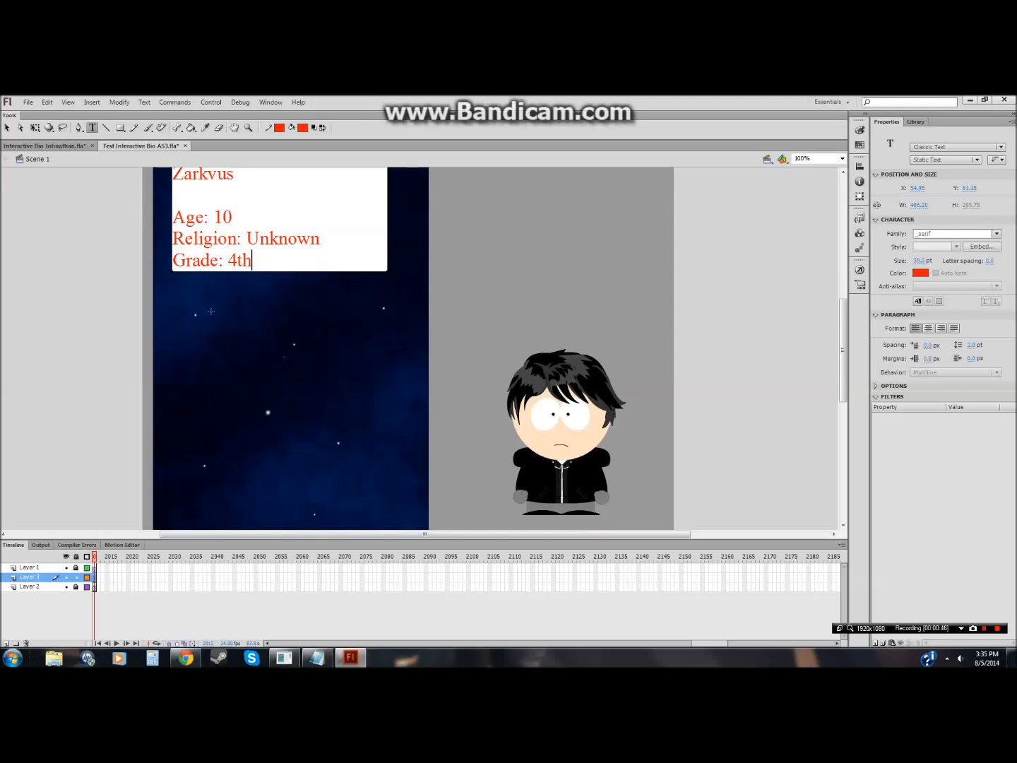
{"action": "key", "text": "Escape"}
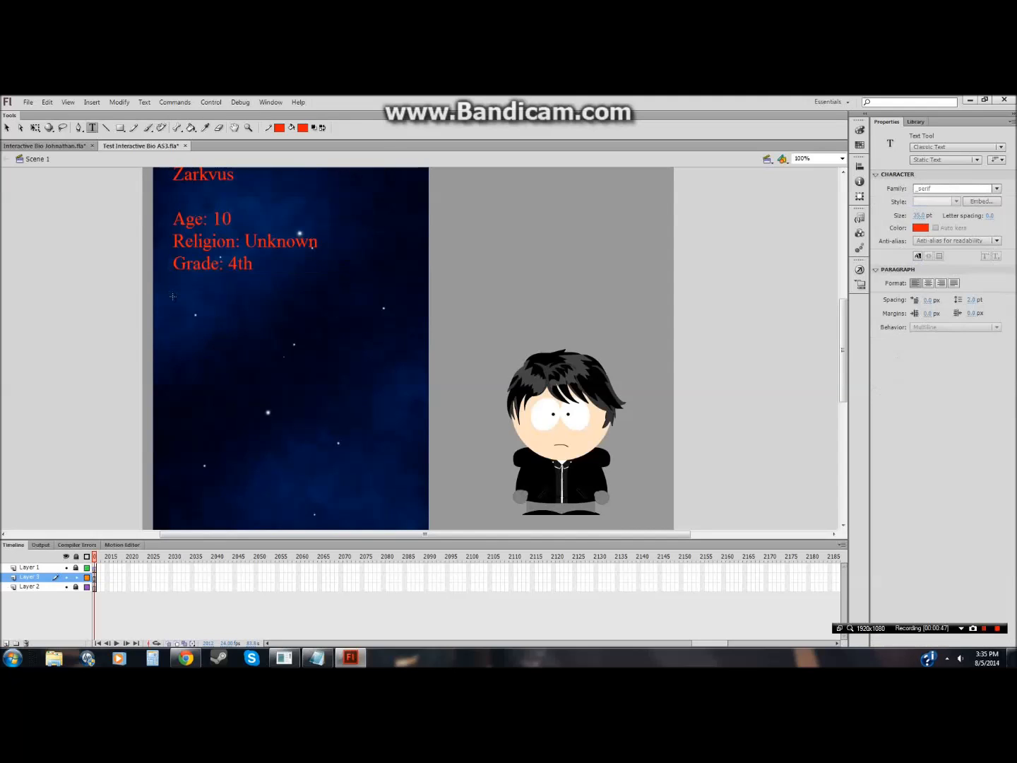
Step: Start a new text box below the Grade line and set its font size to 25 pt
{"action": "left_click", "coordinate": [174, 293]}
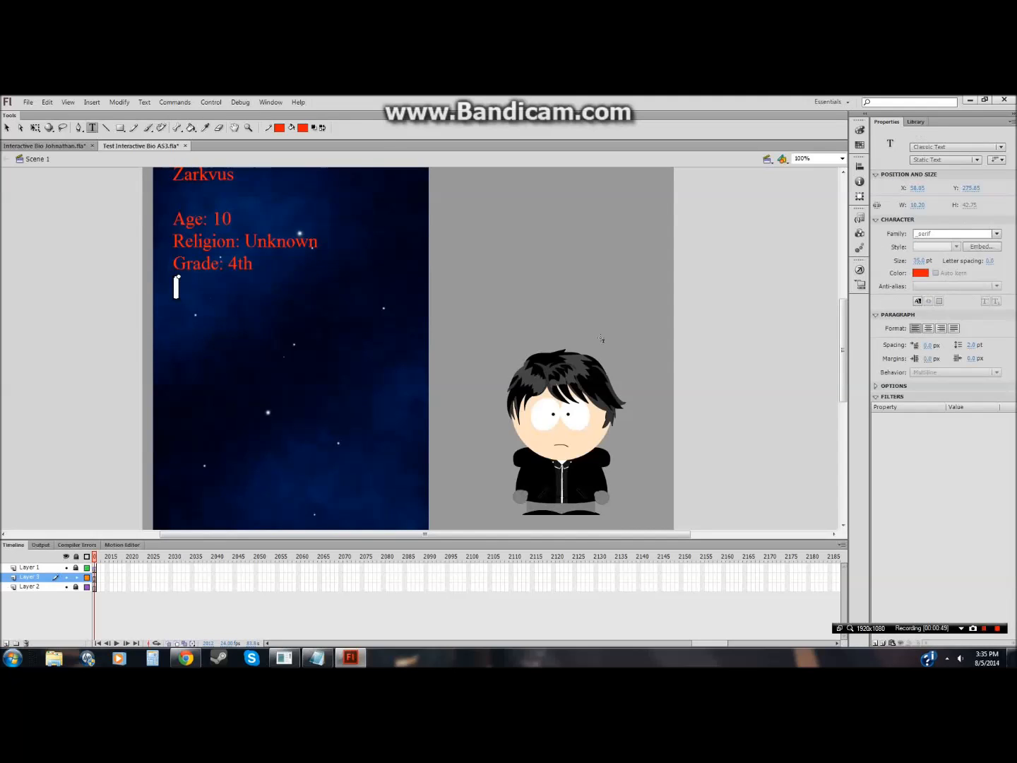
{"action": "left_click", "coordinate": [918, 259]}
{"action": "type", "text": "25"}
{"action": "key", "text": "Return"}
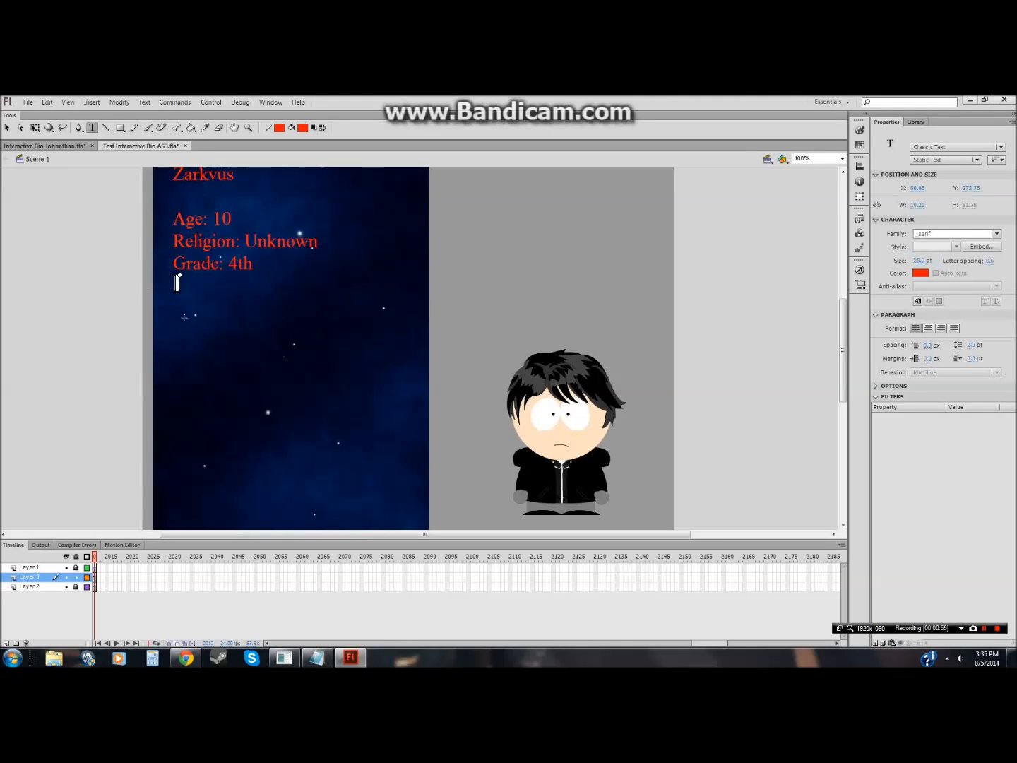
Step: Replace the Notepad note with "Have the bio in smaller text so you can type a lot in one shot"
{"action": "left_click", "coordinate": [317, 658]}
{"action": "key", "text": "BackSpace"}
{"action": "type", "text": "Have the bio in sm"}
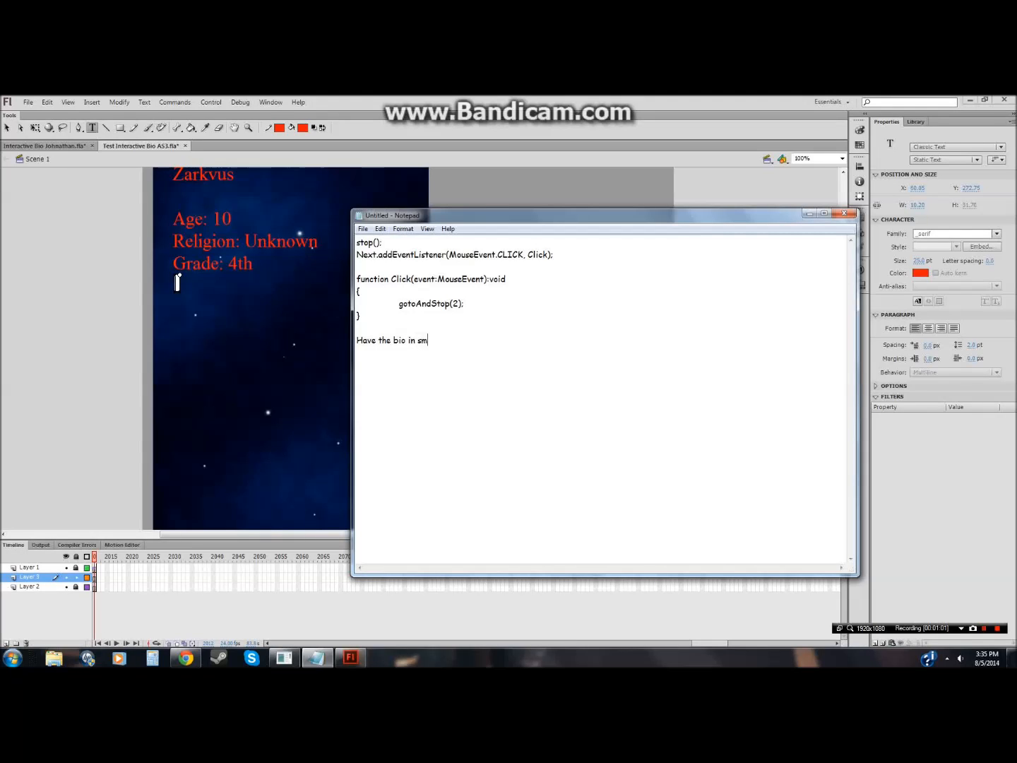
{"action": "type", "text": "aller text so you can type a lot in one shoot"}
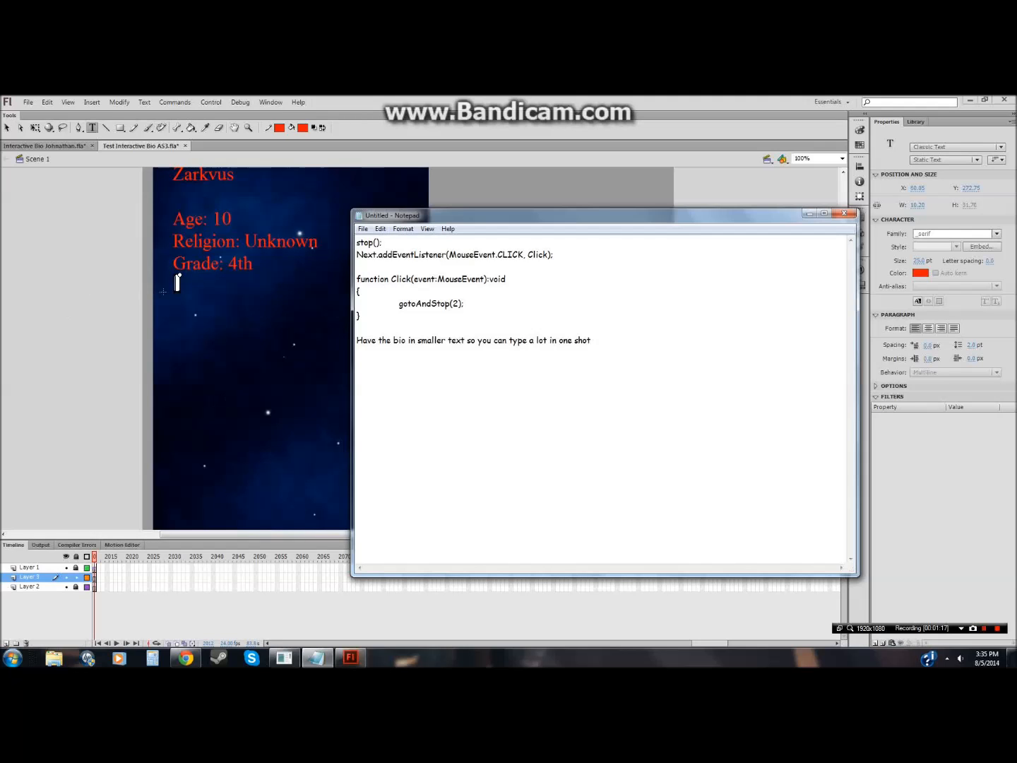
Step: Copy the Background paragraph from the Zarkvus Daedrius wiki page
{"action": "left_click", "coordinate": [185, 658]}
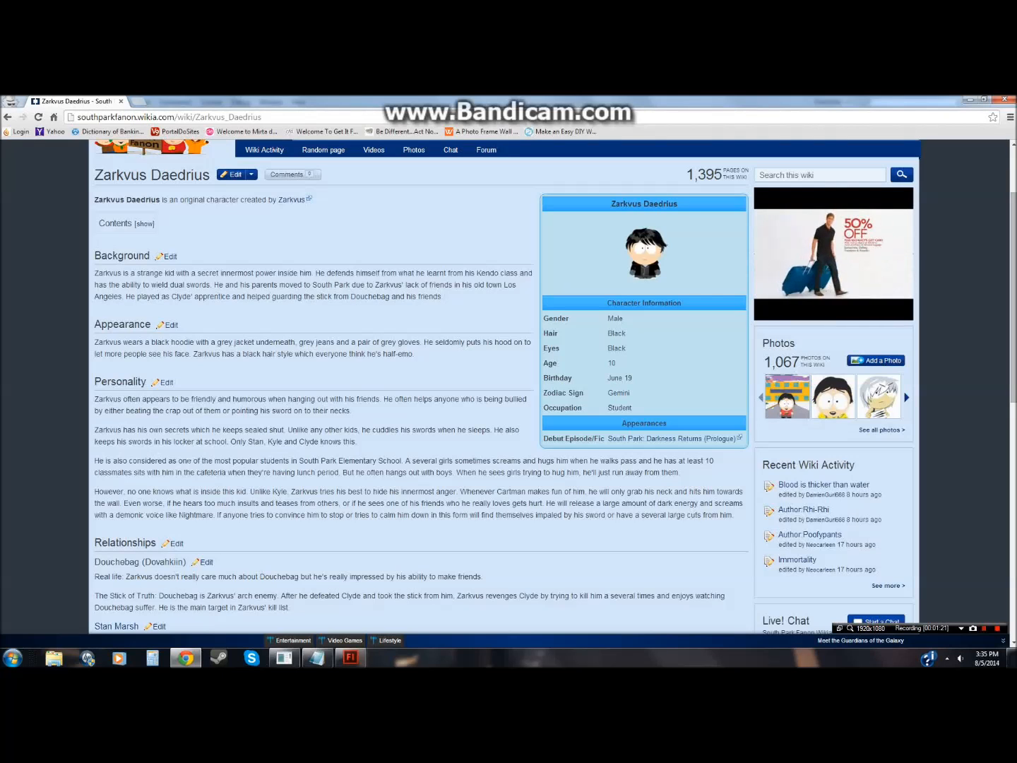
{"action": "left_click_drag", "start_coordinate": [455, 295], "coordinate": [95, 273]}
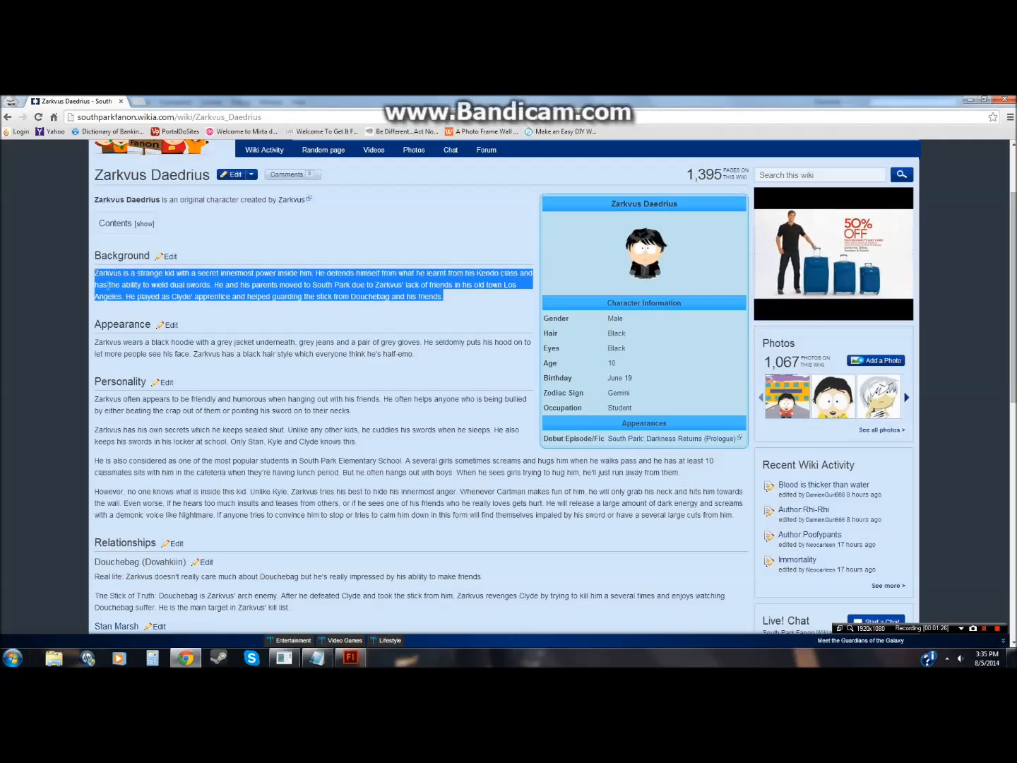
{"action": "left_click", "coordinate": [249, 318]}
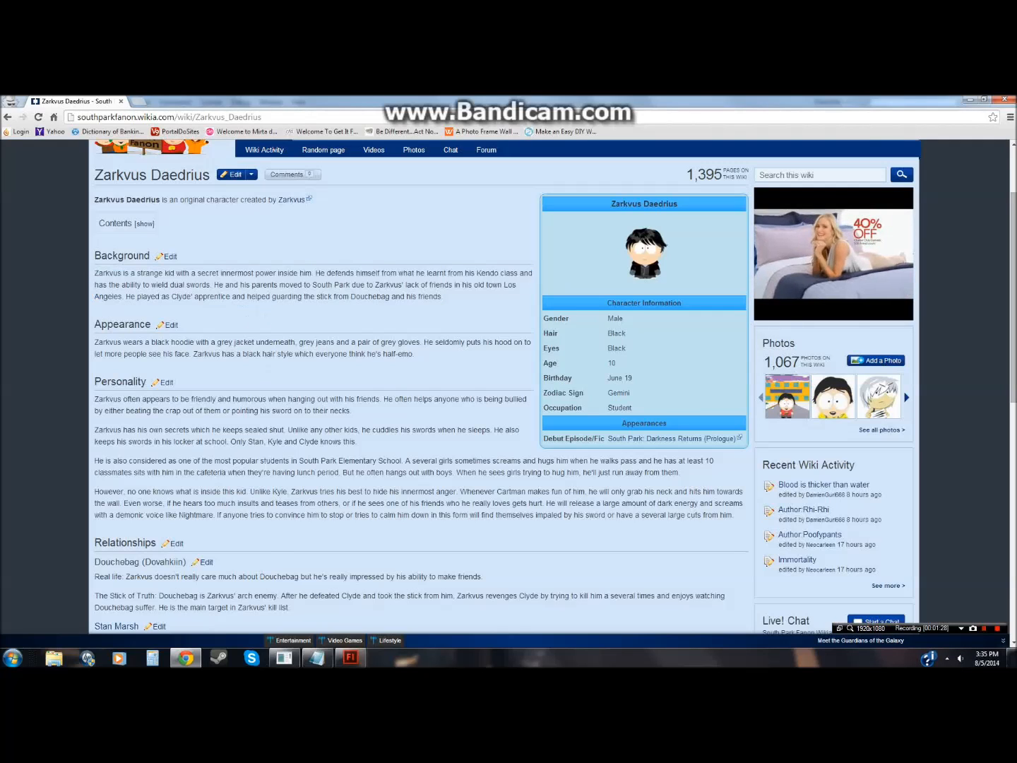
Step: Paste the Background paragraph into a new text box below the Grade line and split it into one sentence per line
{"action": "left_click", "coordinate": [349, 657]}
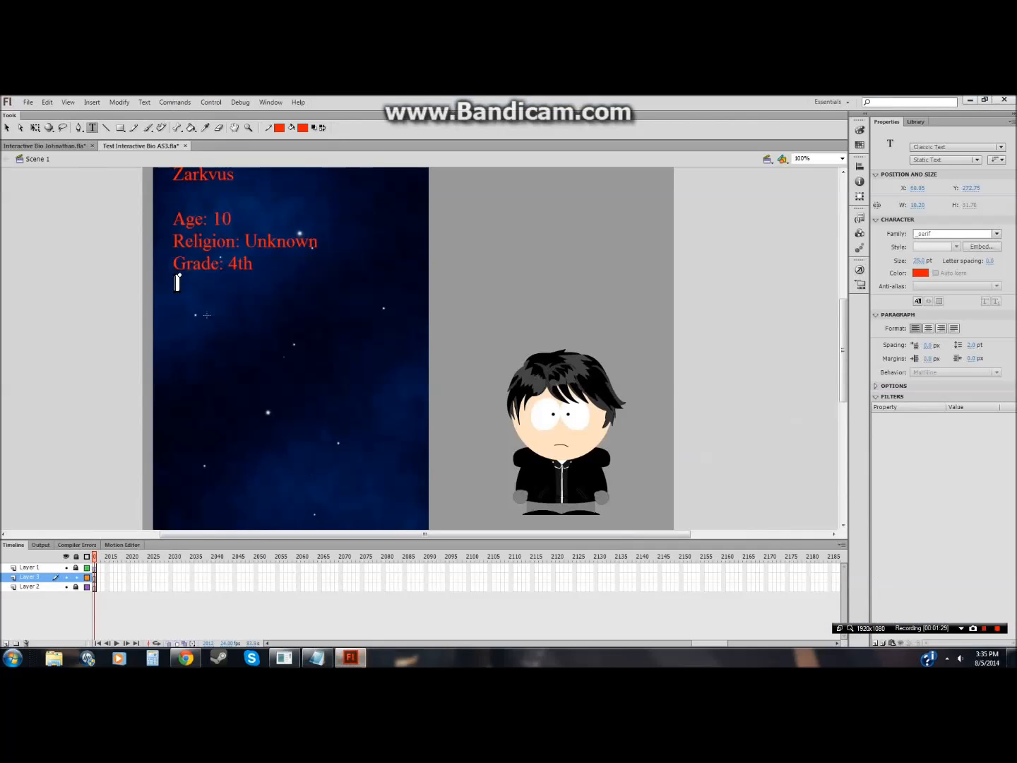
{"action": "key", "text": "Escape"}
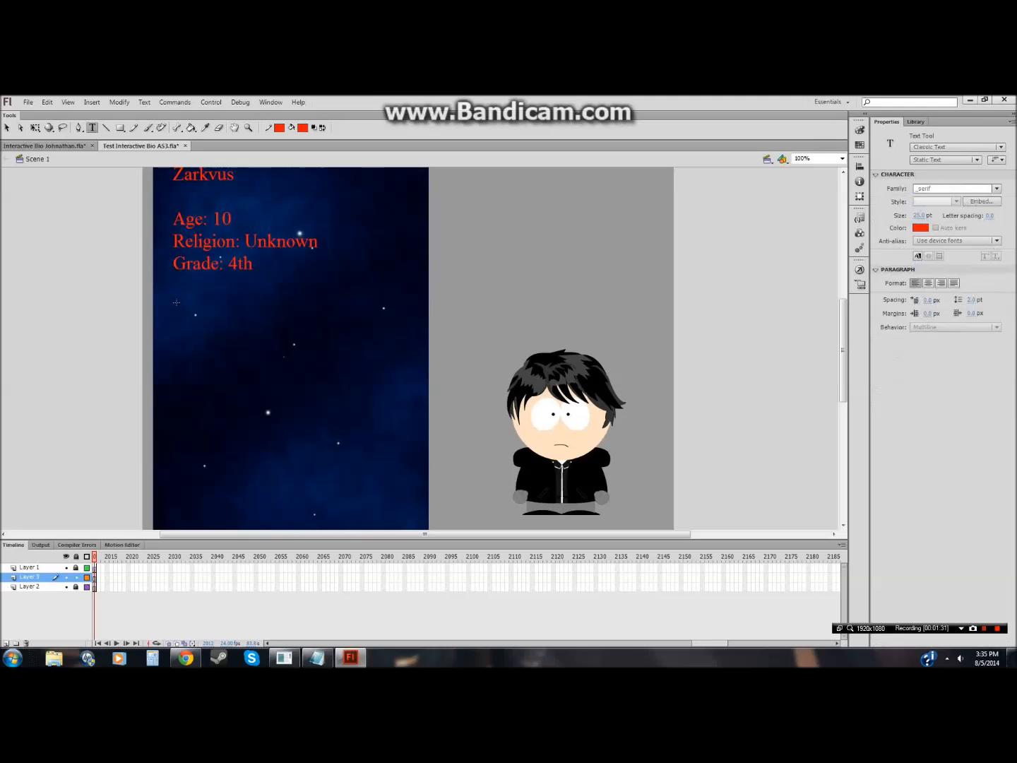
{"action": "left_click", "coordinate": [176, 317]}
{"action": "key", "text": "ctrl+v"}
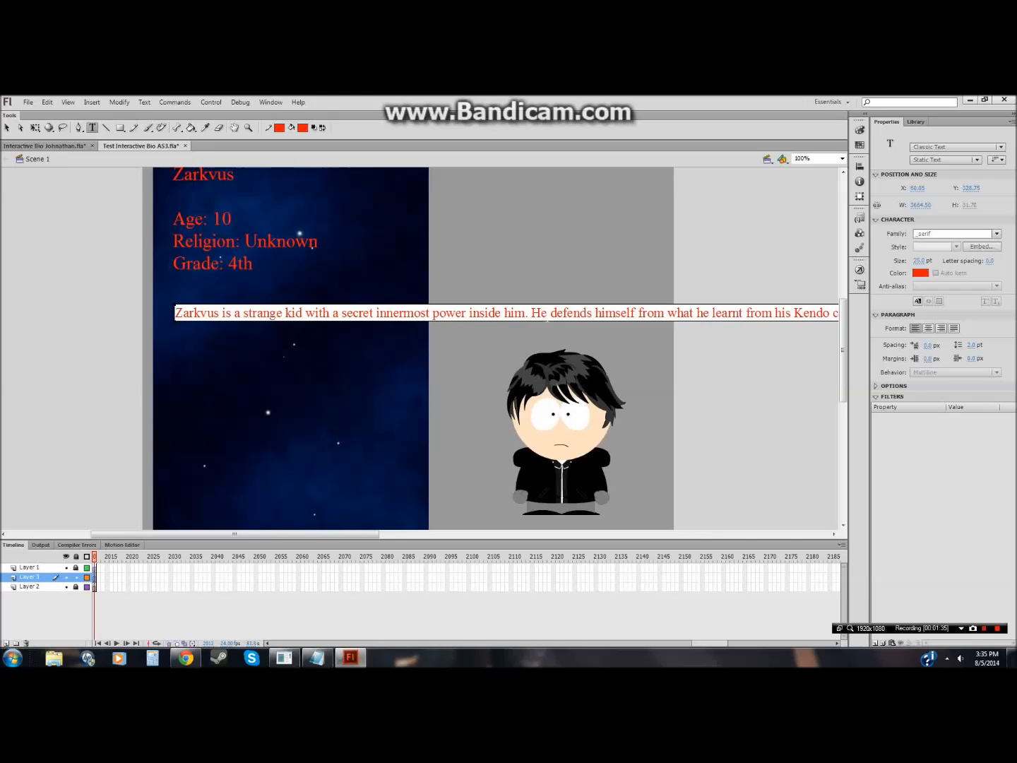
{"action": "key", "text": "Return"}
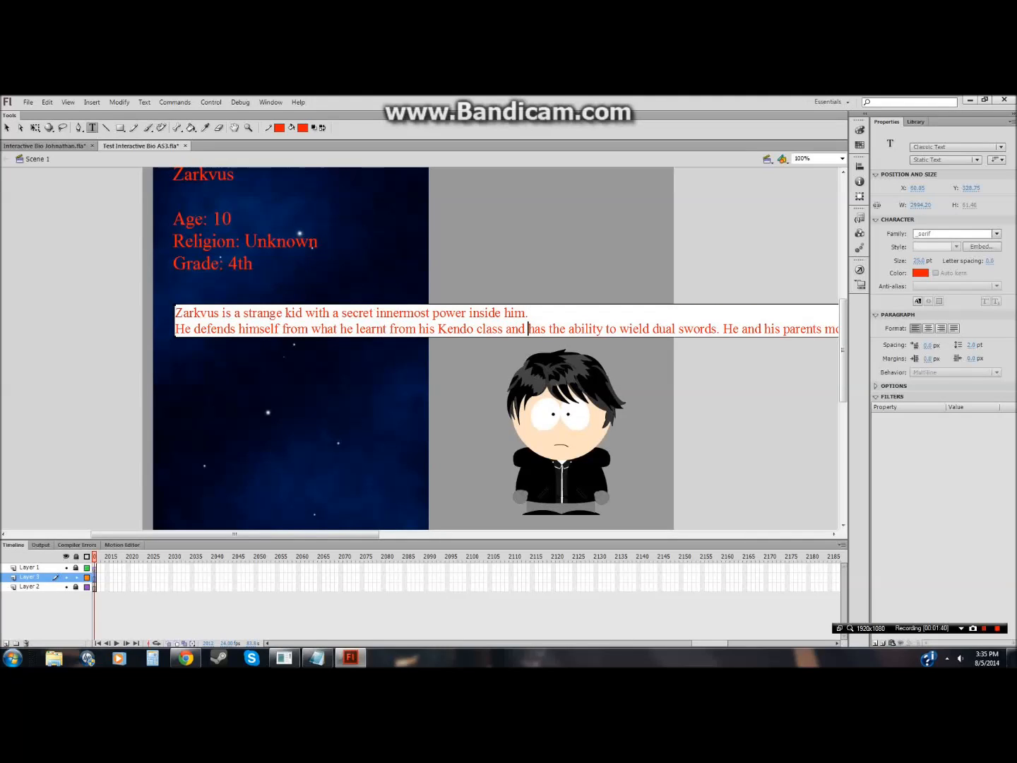
{"action": "key", "text": "Return"}
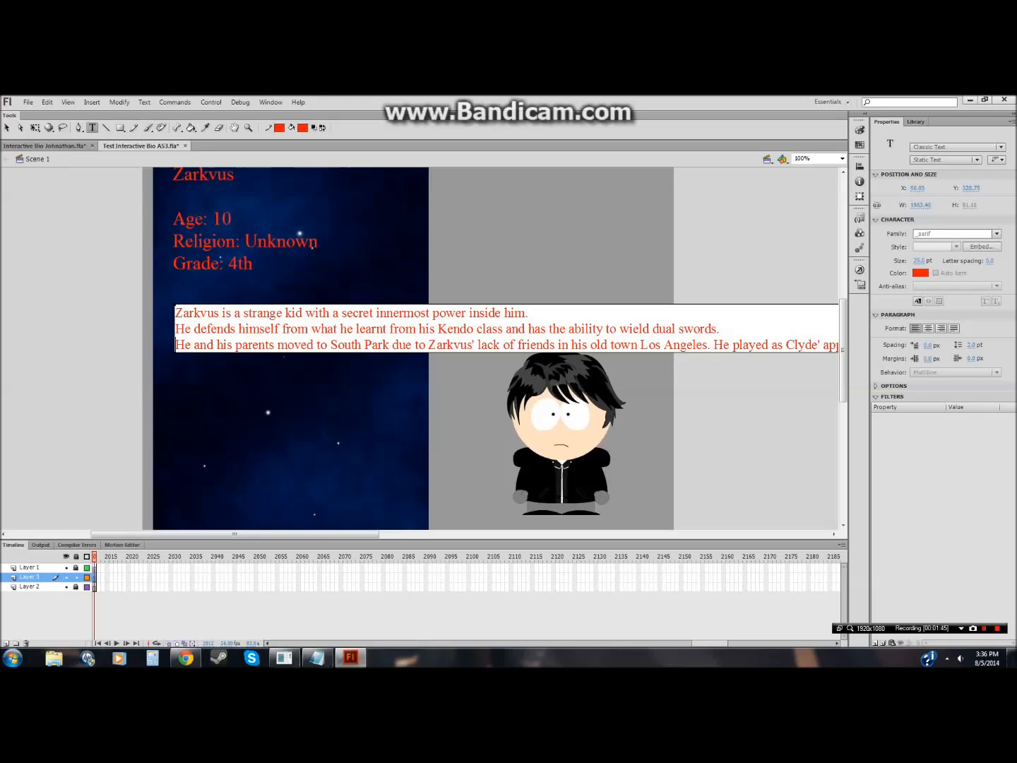
{"action": "key", "text": "Return"}
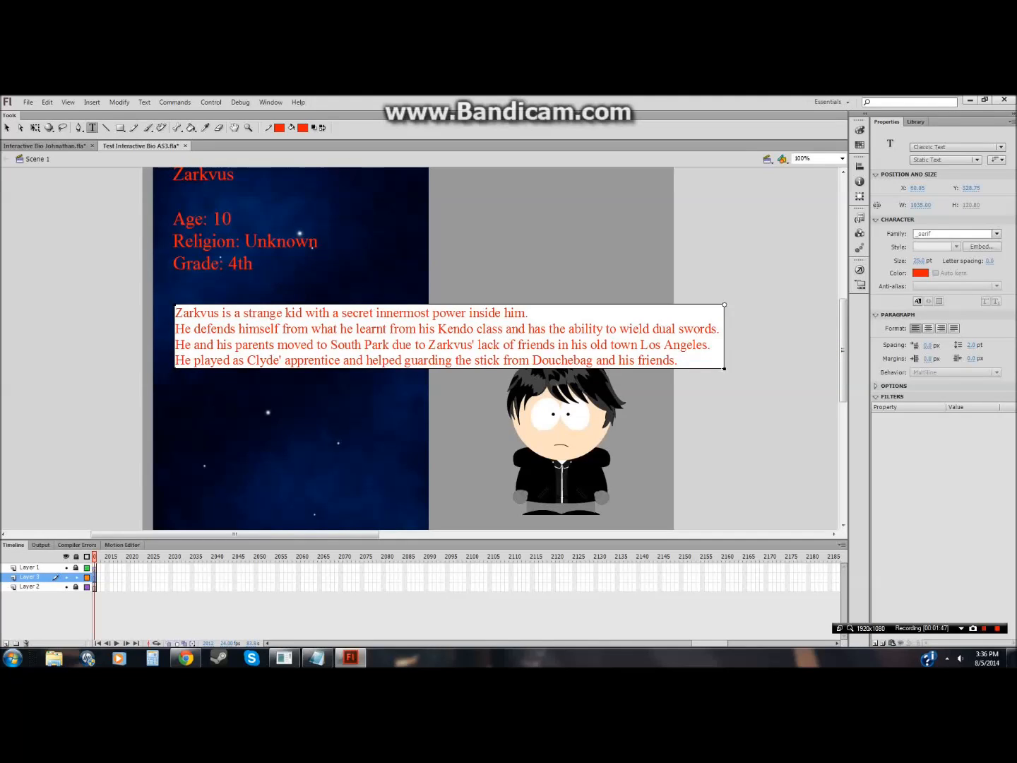
Step: Narrow the bio text box to about 451 px wide and move it up just under the Grade line
{"action": "left_click_drag", "start_coordinate": [724, 368], "coordinate": [399, 369]}
{"action": "left_click_drag", "start_coordinate": [225, 307], "coordinate": [218, 282]}
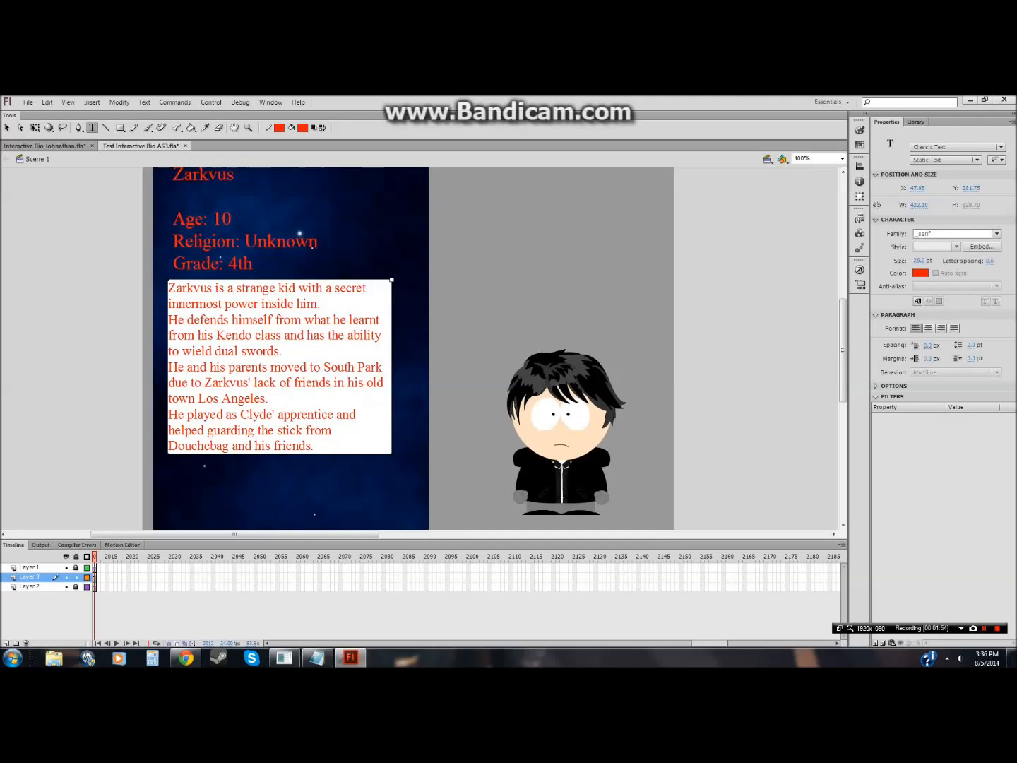
{"action": "left_click_drag", "start_coordinate": [395, 455], "coordinate": [408, 452]}
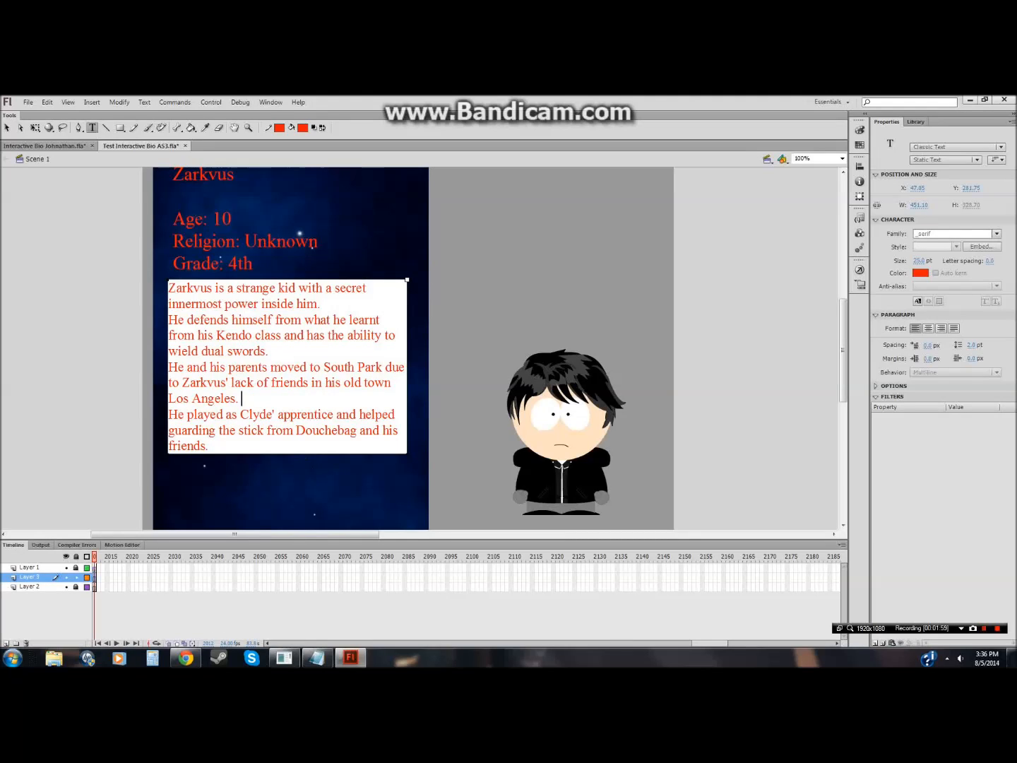
Step: Insert two line breaks after the Los Angeles sentence to separate the final sentence
{"action": "key", "text": "Return"}
{"action": "key", "text": "Return"}
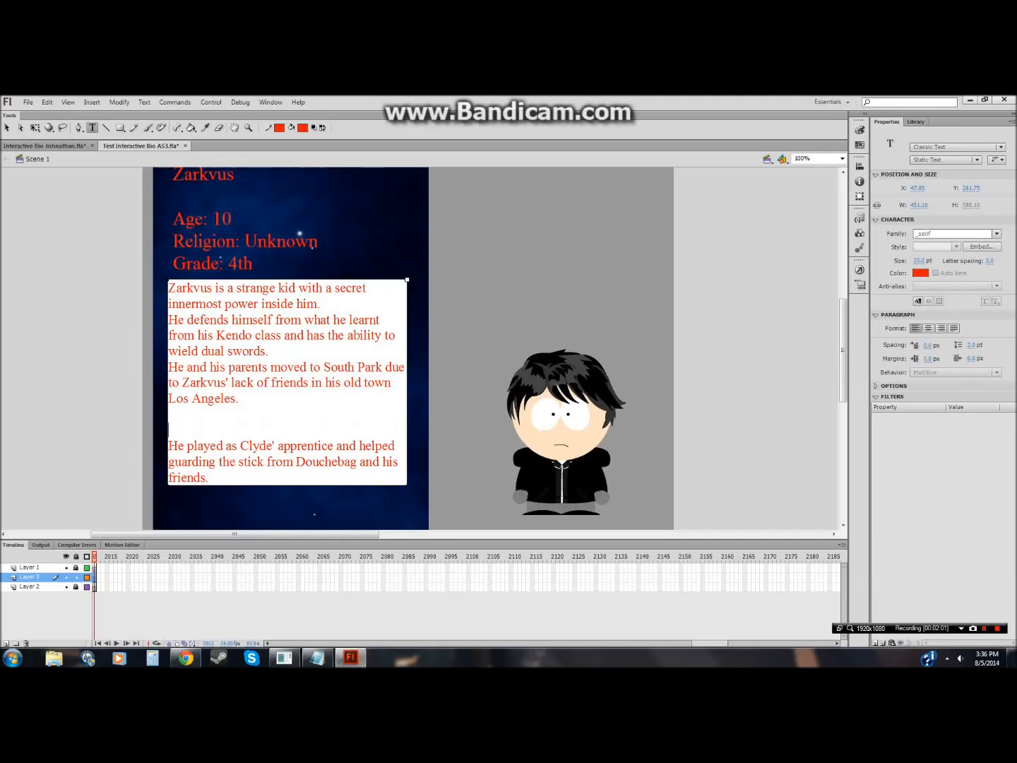
Step: Rejoin the bio sentences into one paragraph, keeping a single blank line before the final Clyde sentence
{"action": "left_click", "coordinate": [272, 351]}
{"action": "key", "text": "Delete"}
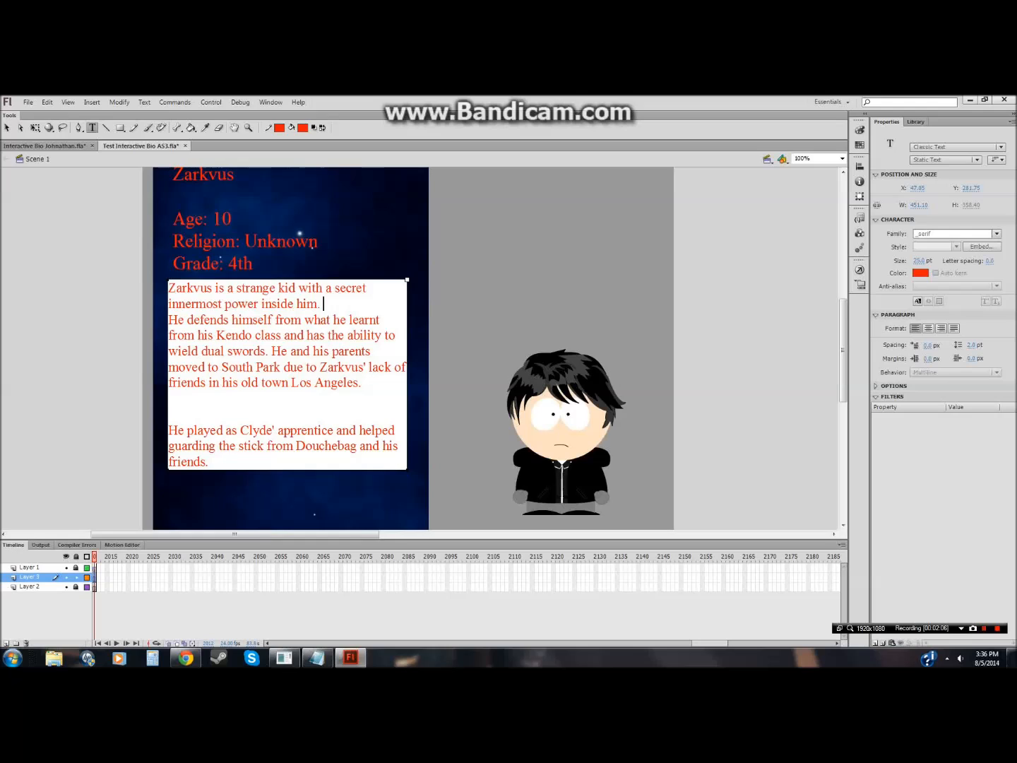
{"action": "key", "text": "Delete"}
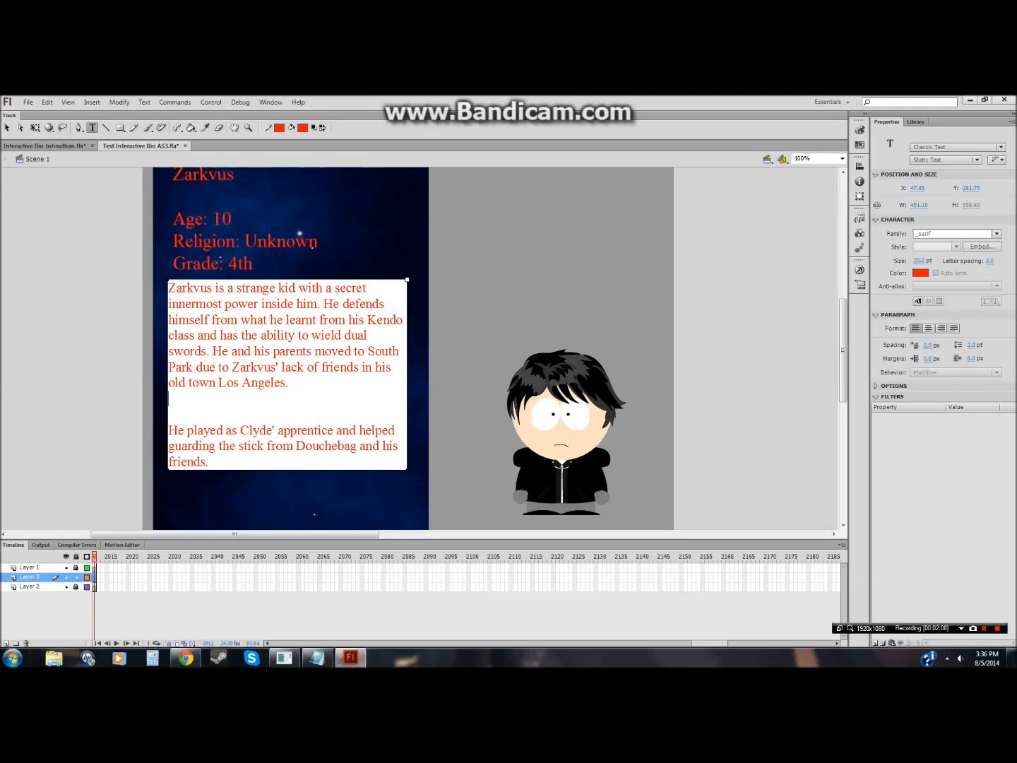
{"action": "key", "text": "Delete"}
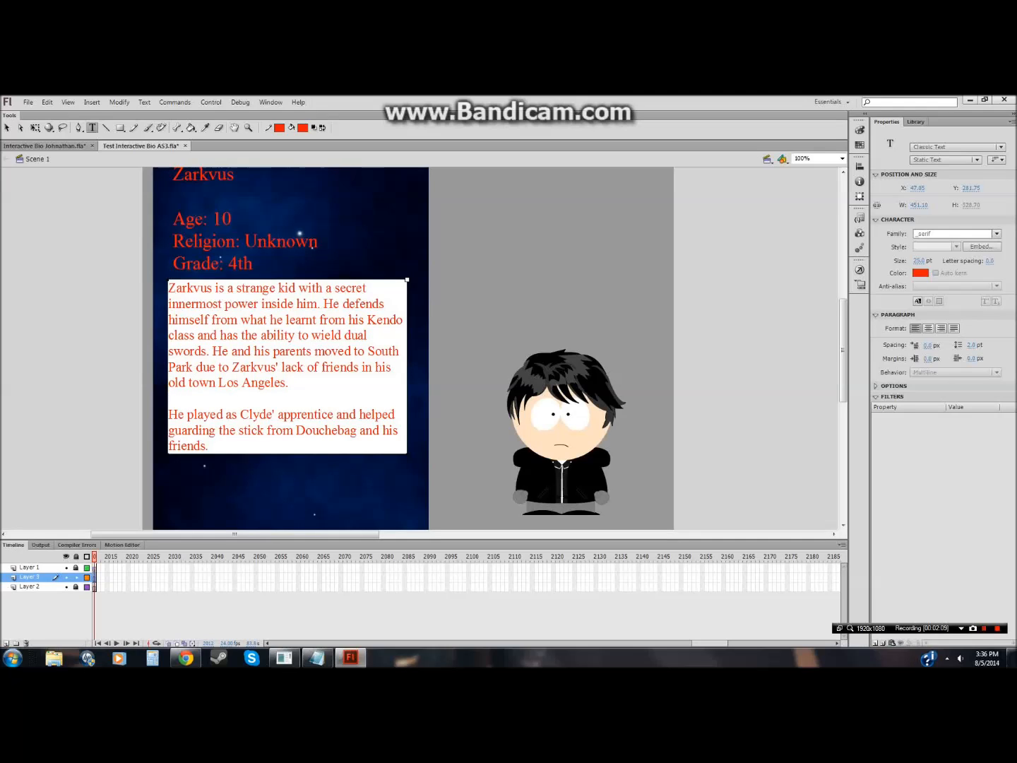
{"action": "key", "text": "Escape"}
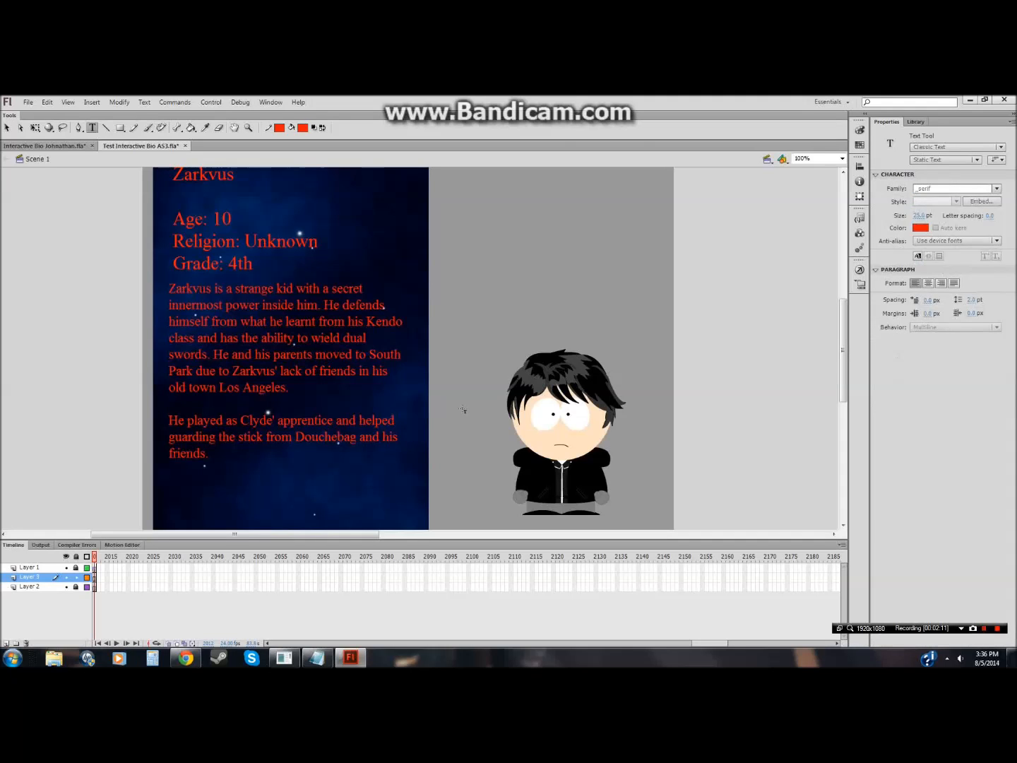
Step: Replace the last Notepad note with "So far we have a bio but its too short."
{"action": "left_click", "coordinate": [247, 128]}
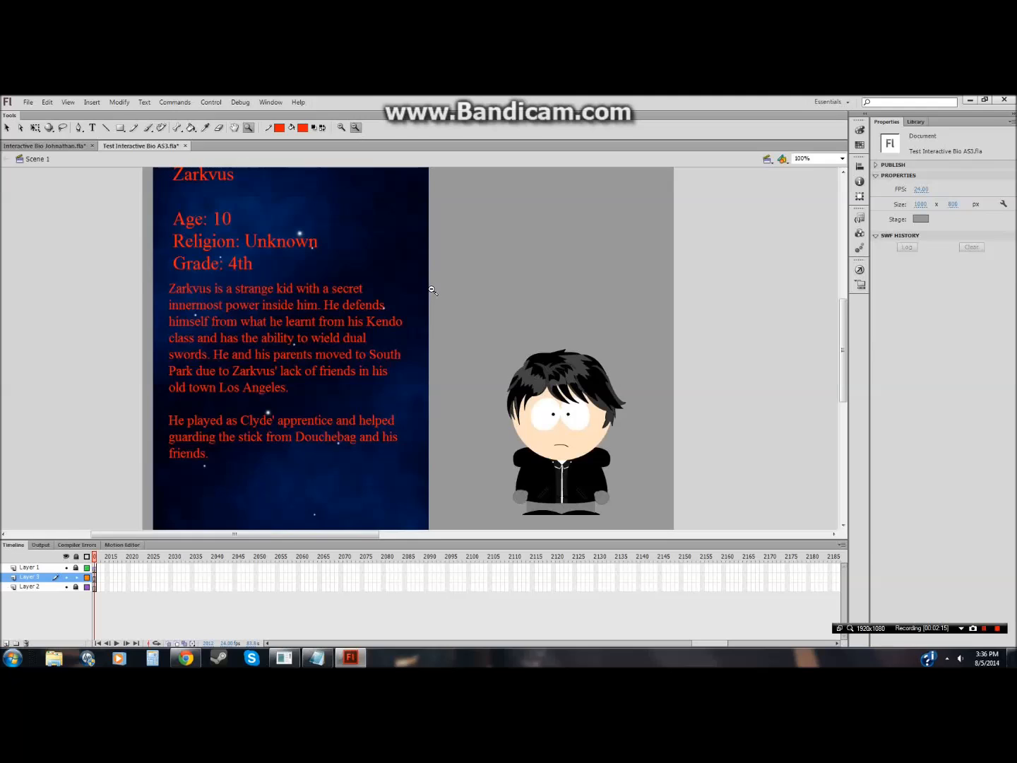
{"action": "left_click", "coordinate": [432, 290]}
{"action": "left_click", "coordinate": [317, 658]}
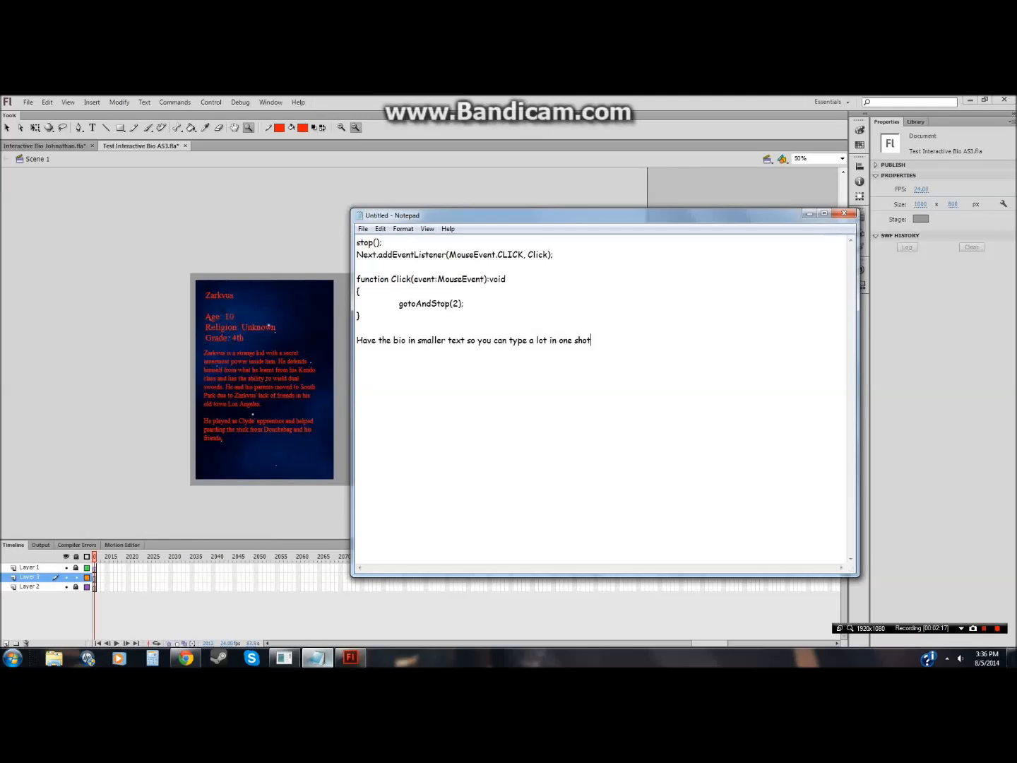
{"action": "key", "text": "shift+Home"}
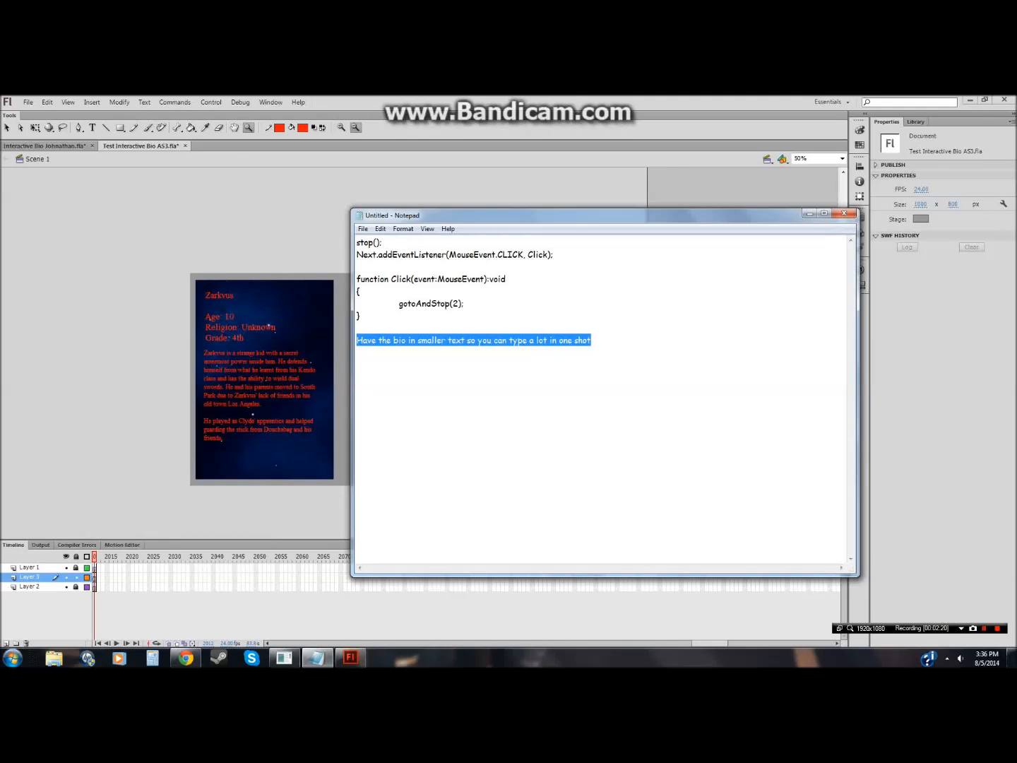
{"action": "key", "text": "BackSpace"}
{"action": "type", "text": "So far we have a bio"}
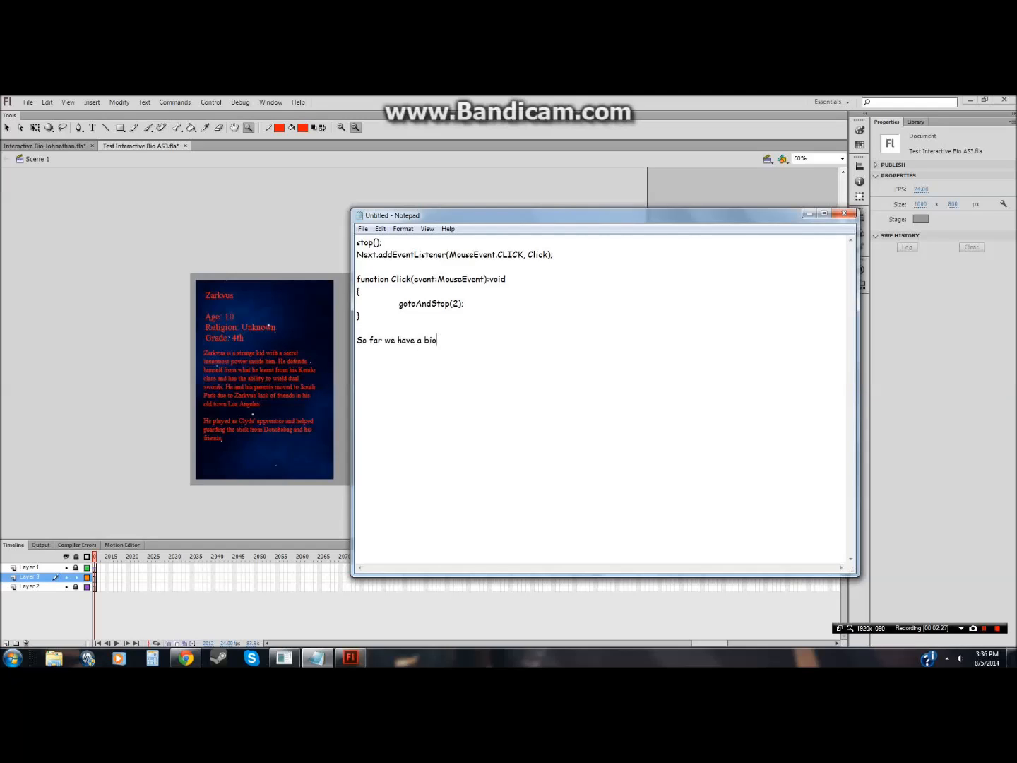
{"action": "type", "text": " but it"}
{"action": "type", "text": "s too short. "}
{"action": "type", "text": "Let'"}
{"action": "type", "text": "s s"}
{"action": "type", "text": "ay you had "}
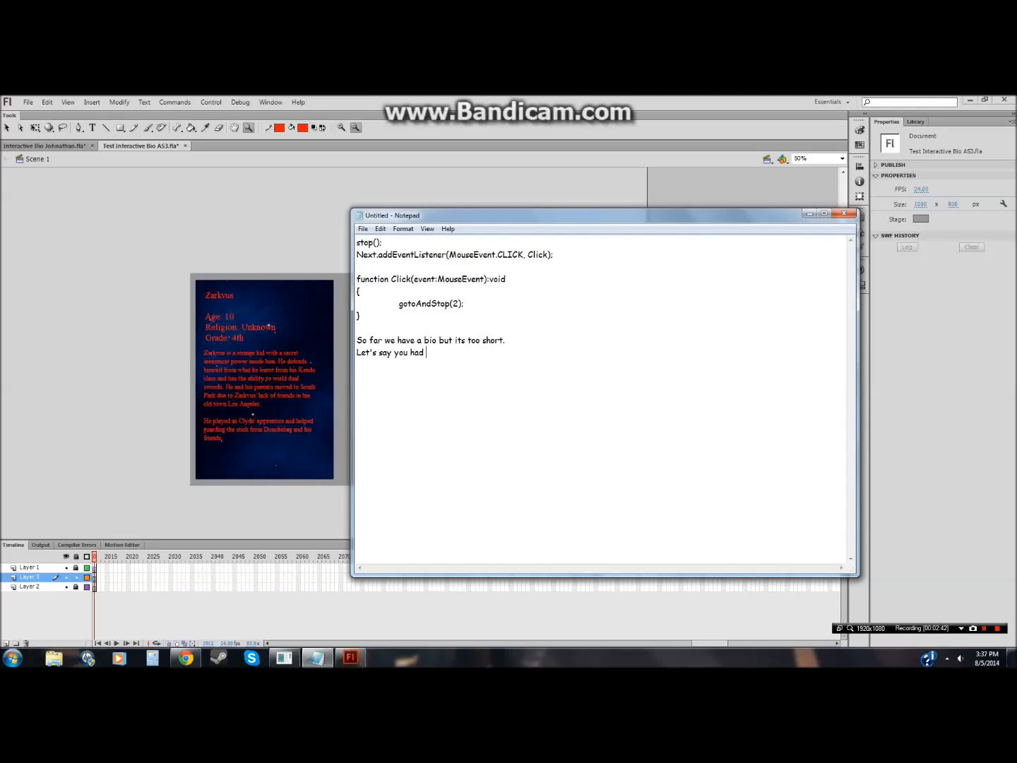
{"action": "type", "text": "more to "}
{"action": "type", "text": "say about"}
{"action": "type", "text": " your"}
{"action": "type", "text": " OC. You'"}
{"action": "type", "text": "ll nee"}
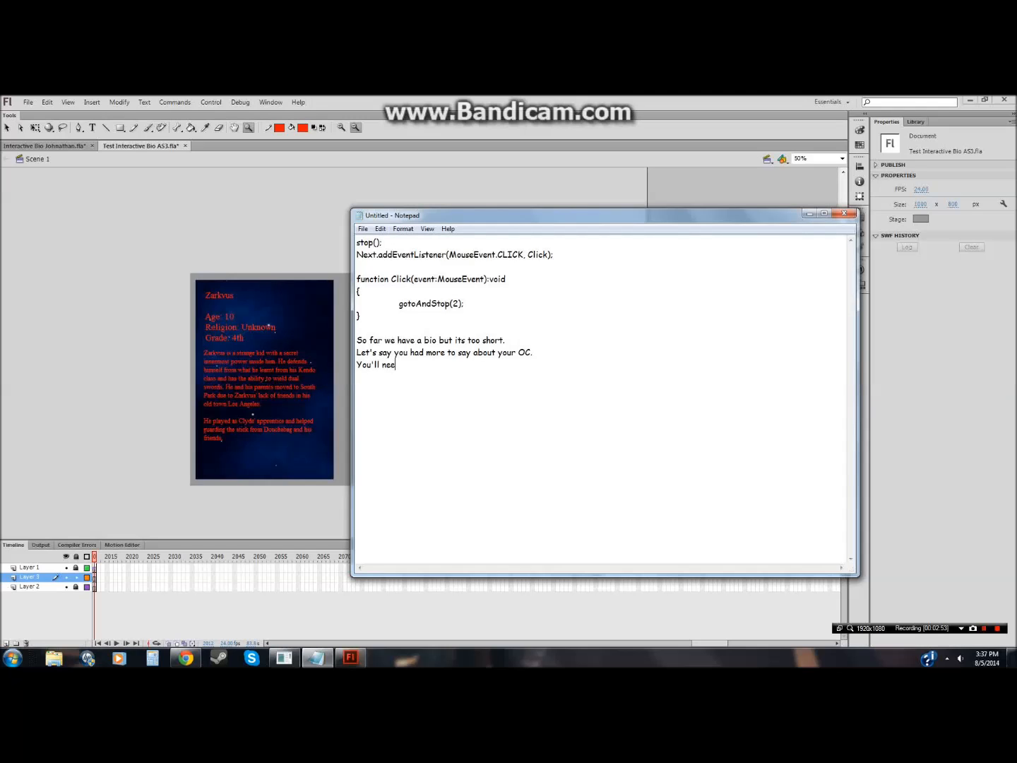
{"action": "type", "text": "d a button to get to the next slide."}
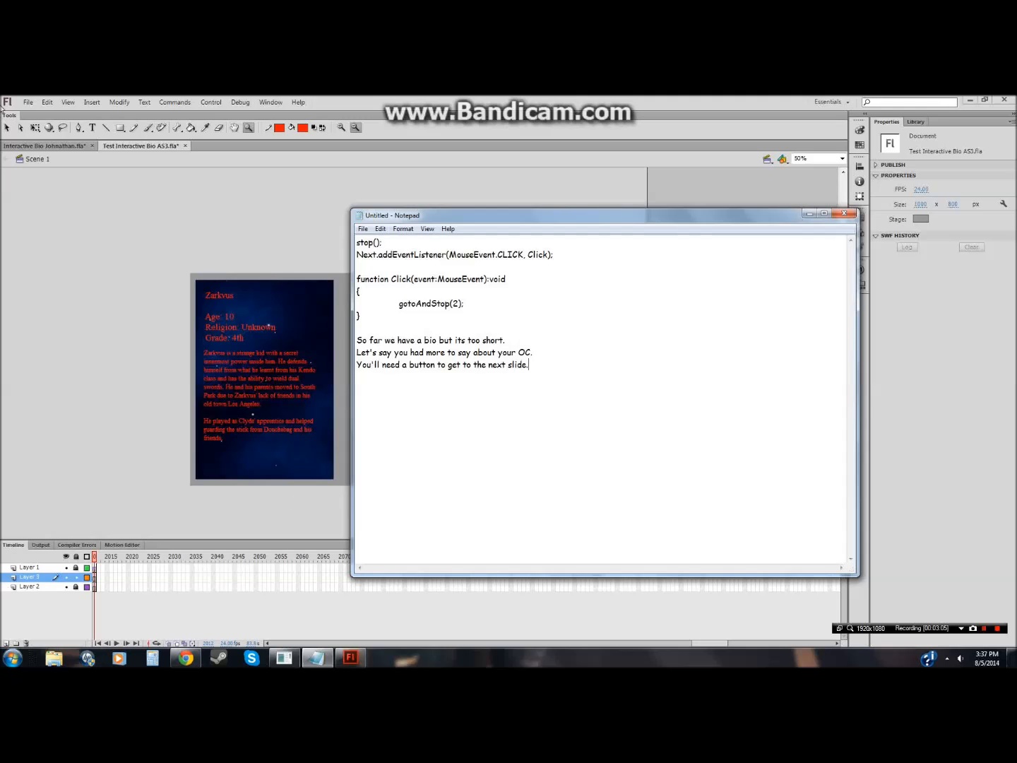
Step: Select both text blocks on the stage and convert them into a movie clip symbol named Text1
{"action": "left_click", "coordinate": [7, 139]}
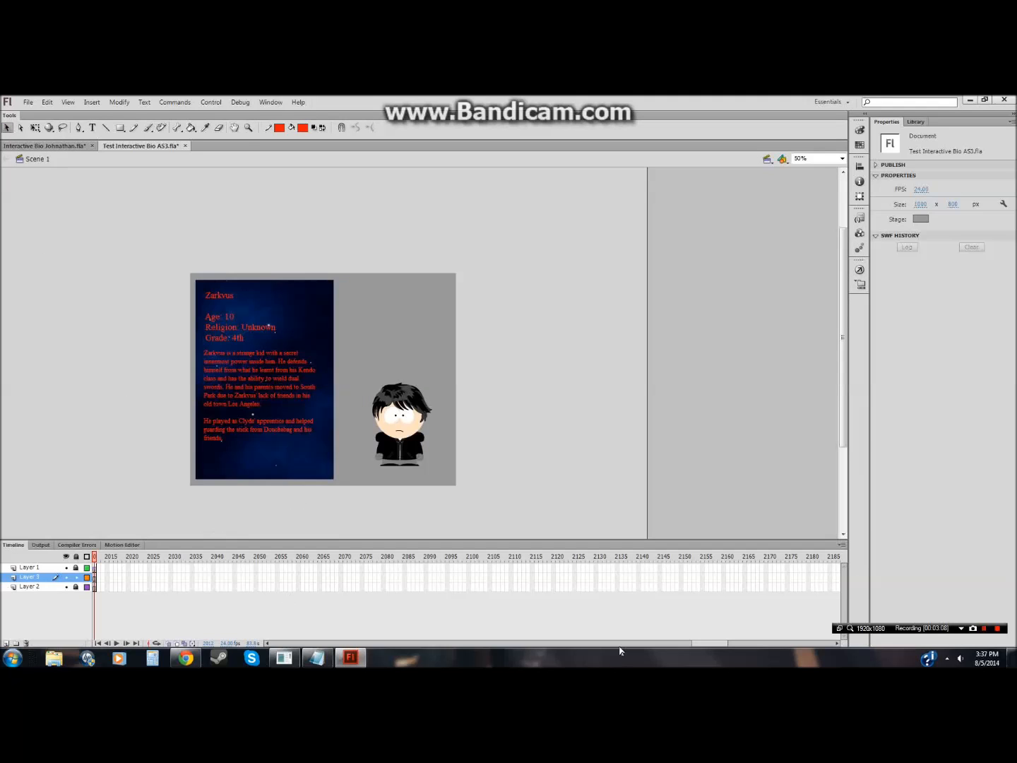
{"action": "left_click_drag", "start_coordinate": [709, 643], "coordinate": [289, 643]}
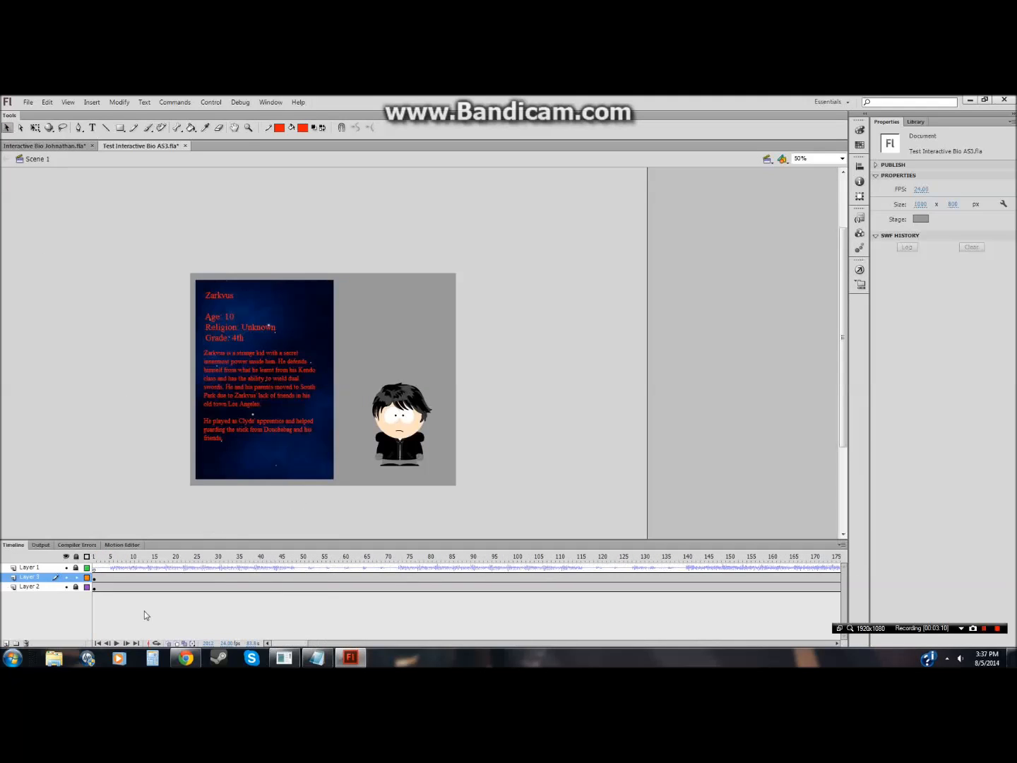
{"action": "left_click_drag", "start_coordinate": [337, 478], "coordinate": [166, 256]}
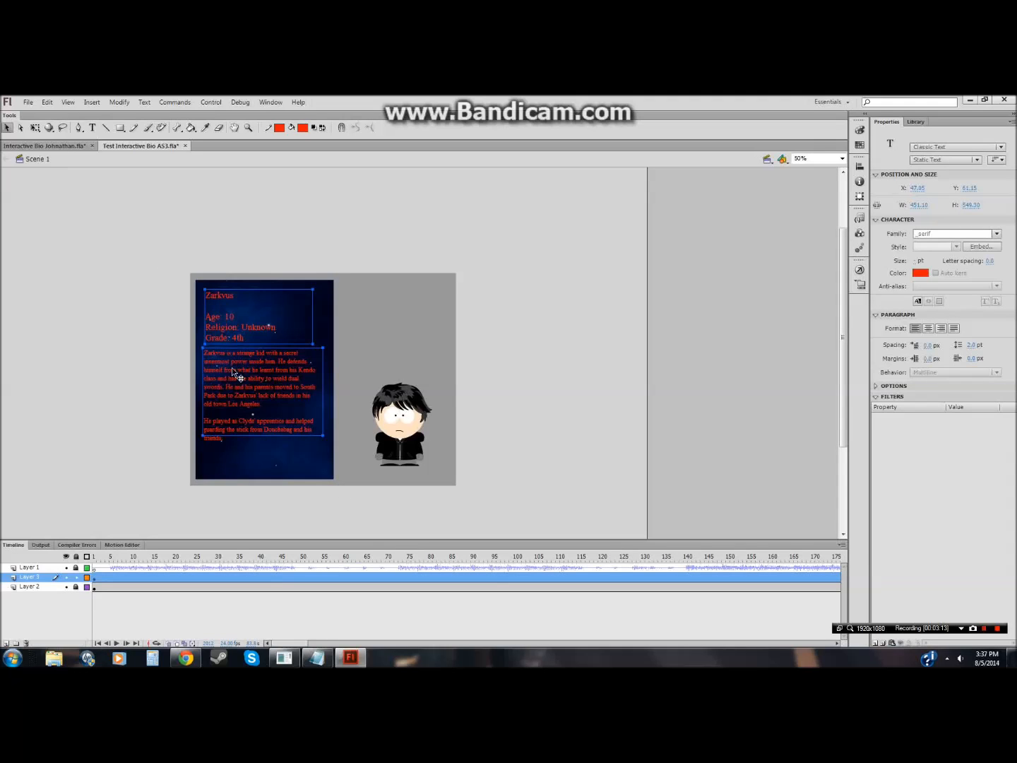
{"action": "left_click", "coordinate": [178, 470]}
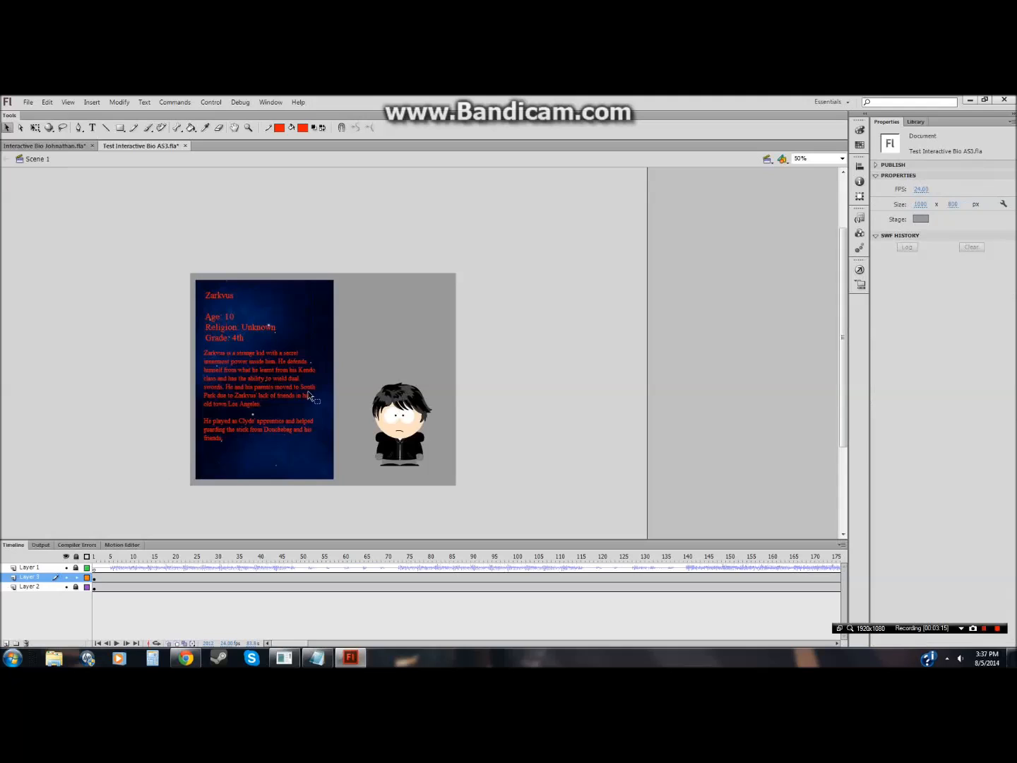
{"action": "left_click_drag", "start_coordinate": [338, 274], "coordinate": [172, 474]}
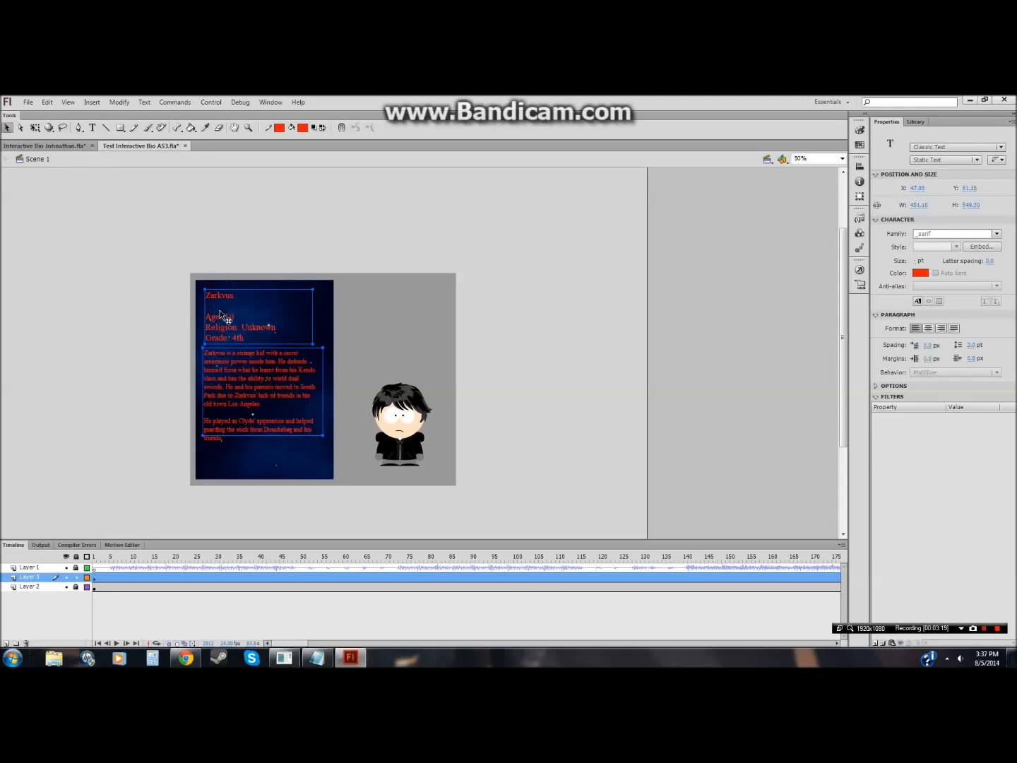
{"action": "right_click", "coordinate": [234, 358]}
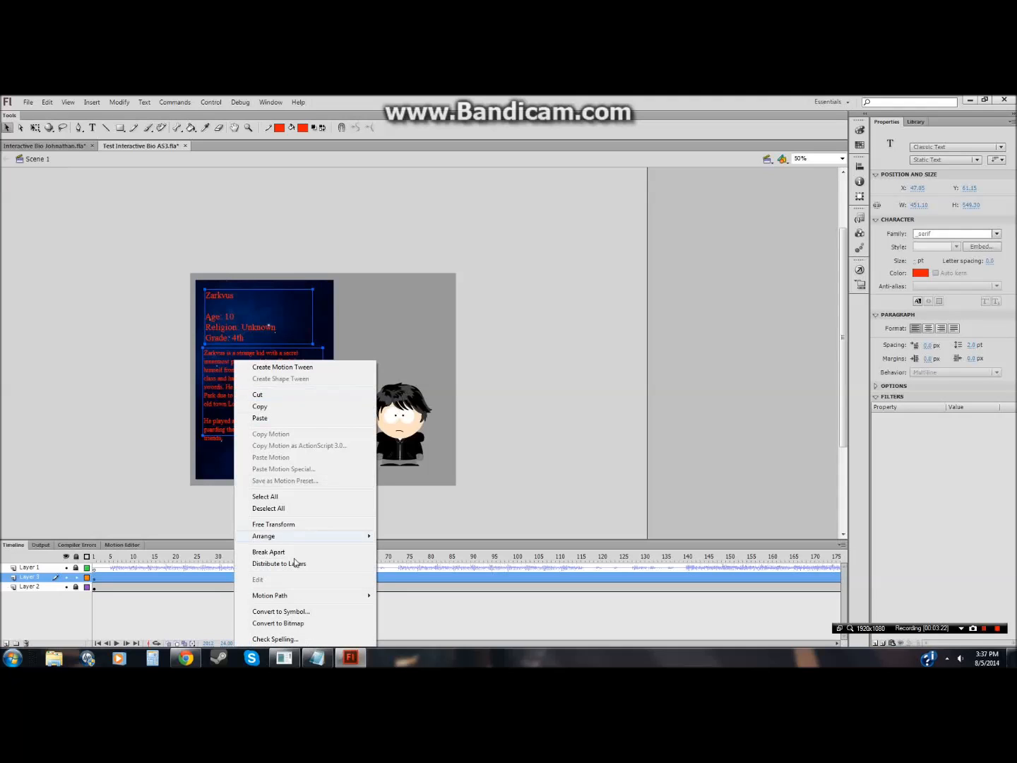
{"action": "left_click", "coordinate": [282, 612]}
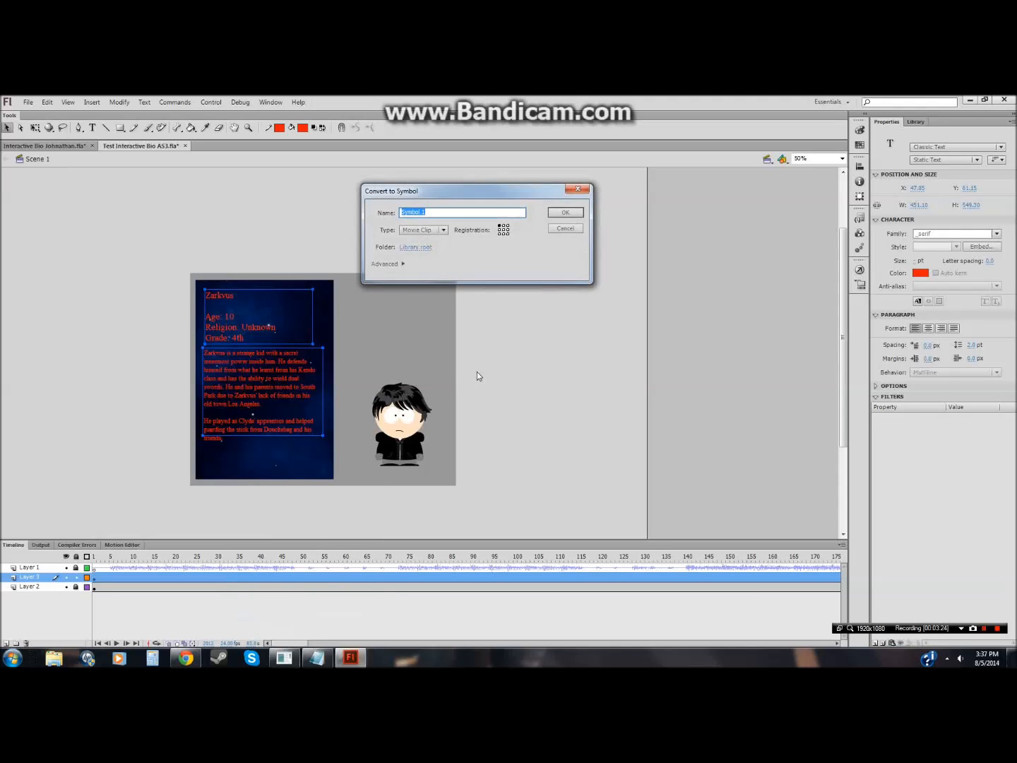
{"action": "type", "text": "Text1"}
{"action": "key", "text": "Return"}
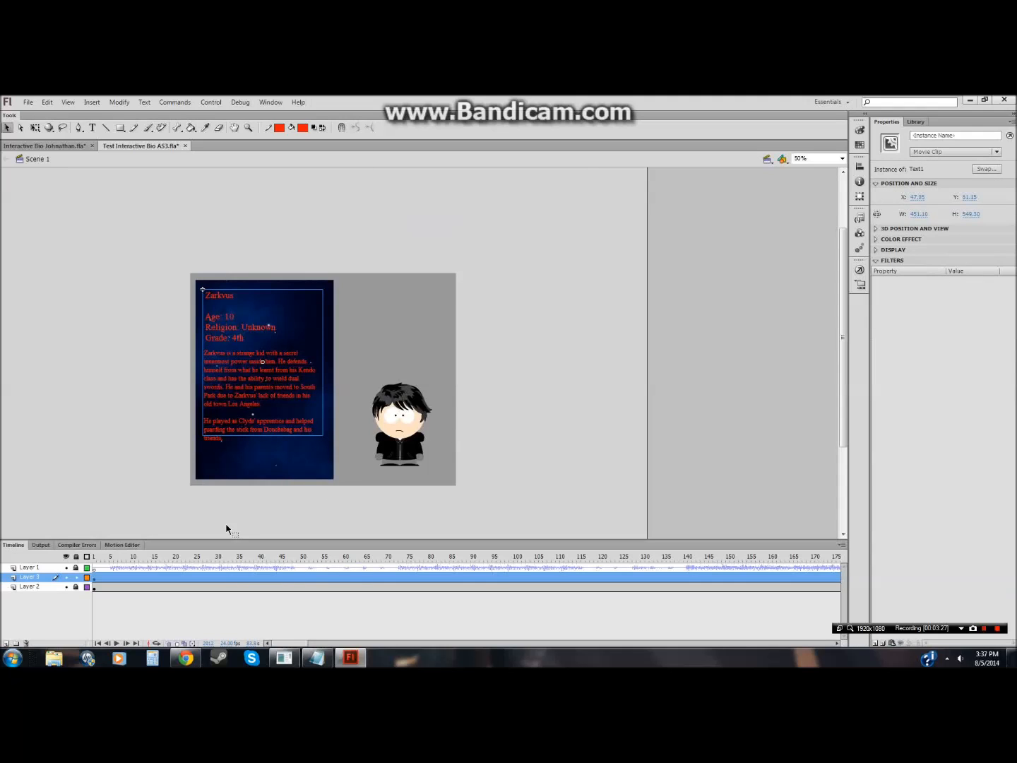
Step: Move the Text1 symbol from Layer 3 onto Layer 2 in place, deleting the emptied Layer 3
{"action": "right_click", "coordinate": [218, 428]}
{"action": "left_click", "coordinate": [217, 325]}
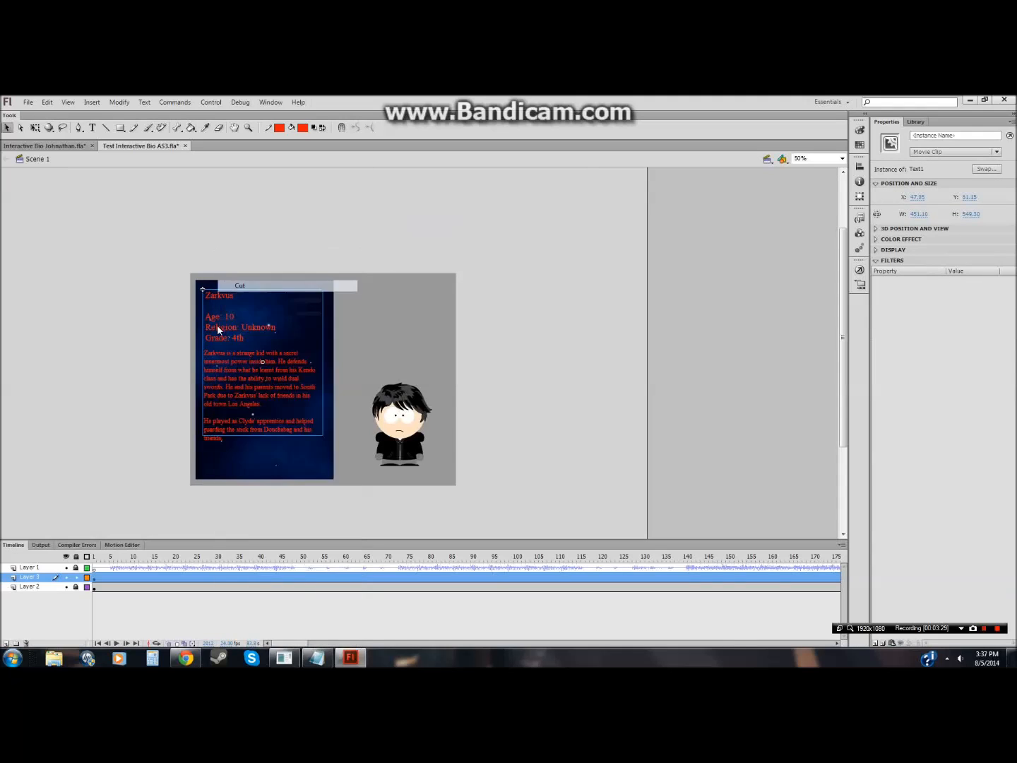
{"action": "left_click", "coordinate": [26, 643]}
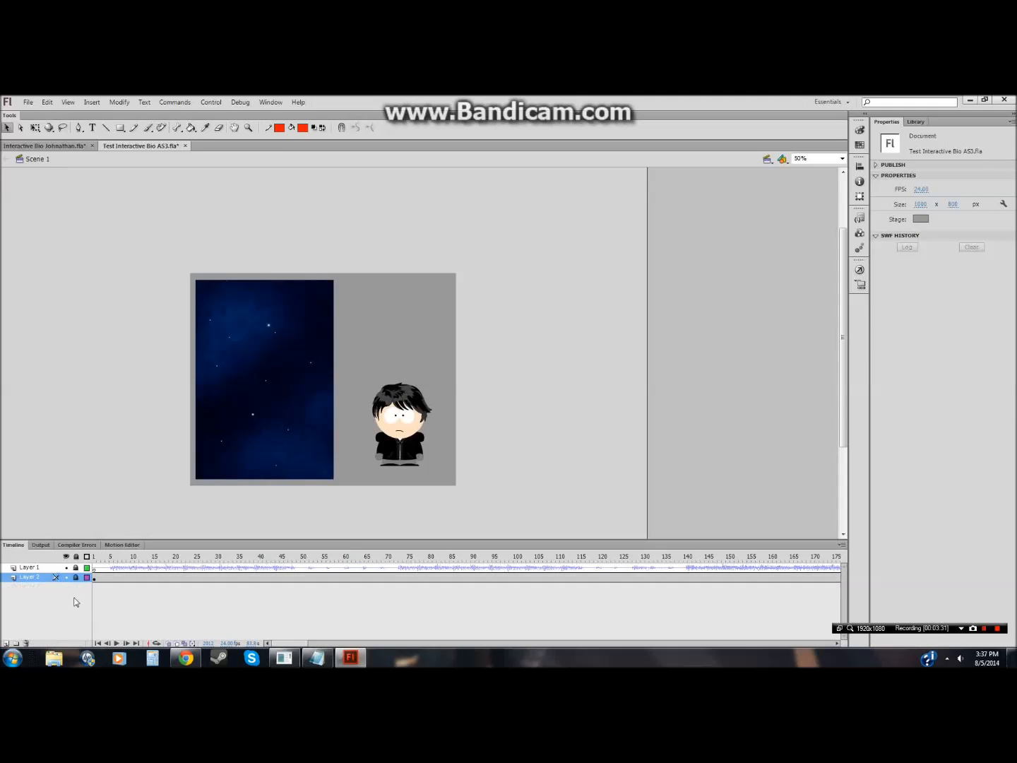
{"action": "right_click", "coordinate": [90, 458]}
{"action": "left_click", "coordinate": [127, 496]}
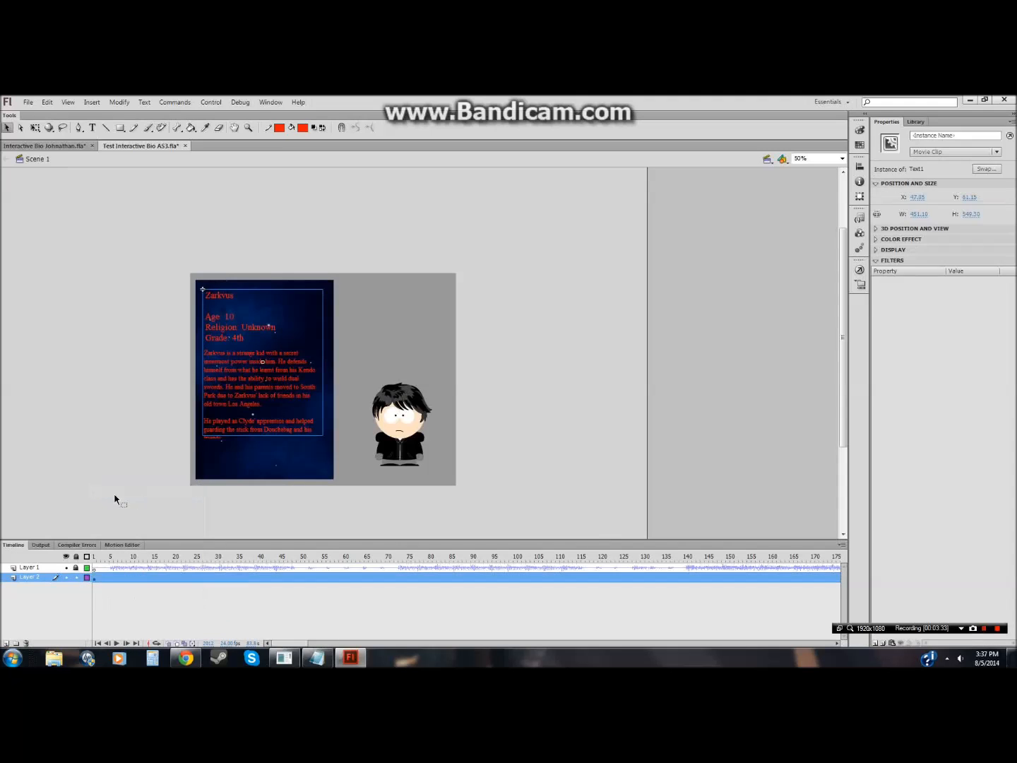
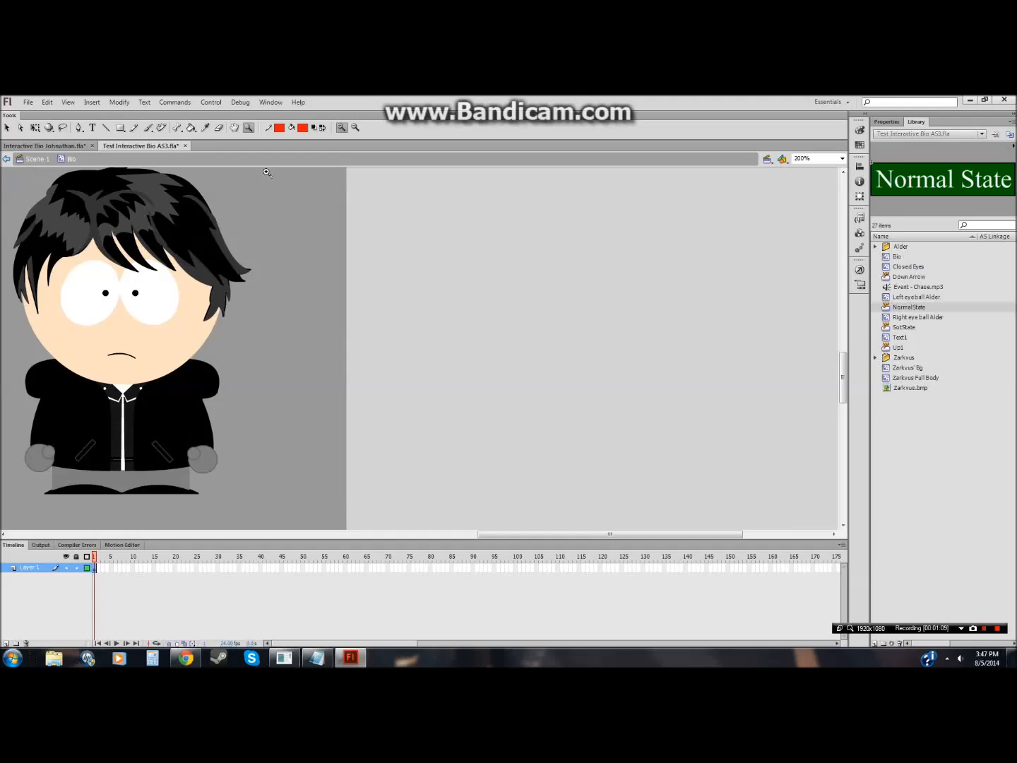
Step: Save the Test Interactive Bio AS3 document and compare its stage with the Interactive Bio Johnathan file
{"action": "left_click", "coordinate": [356, 127]}
{"action": "left_click", "coordinate": [310, 304]}
{"action": "left_click_drag", "start_coordinate": [463, 537], "coordinate": [341, 537]}
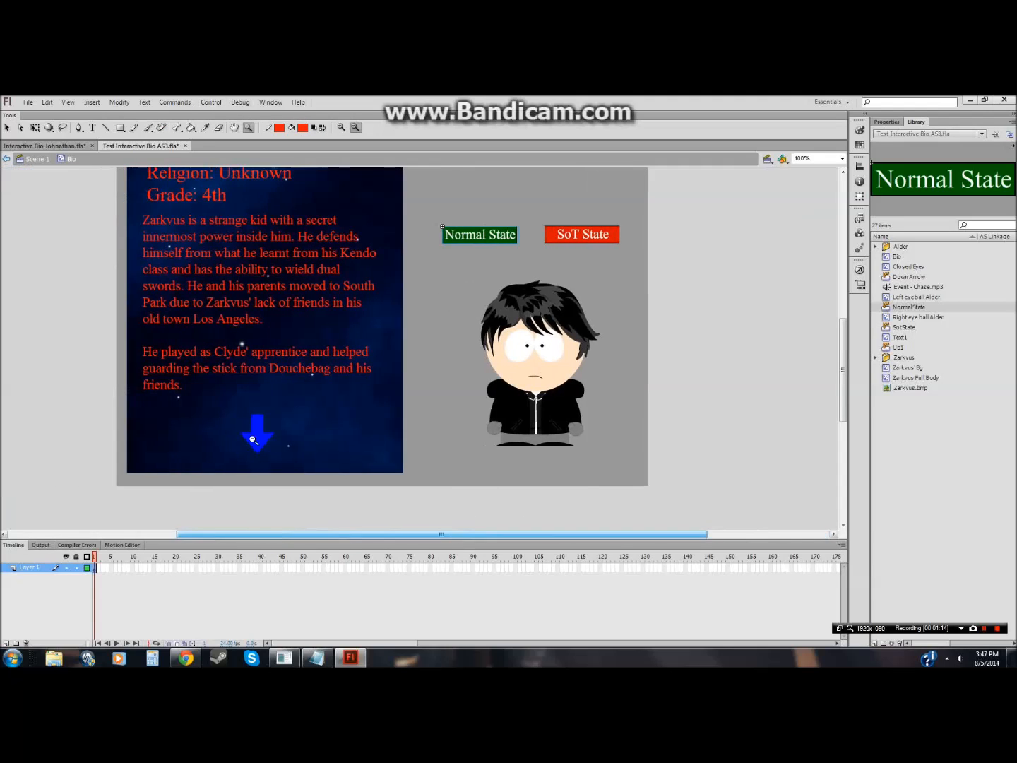
{"action": "left_click", "coordinate": [29, 102]}
{"action": "left_click", "coordinate": [39, 188]}
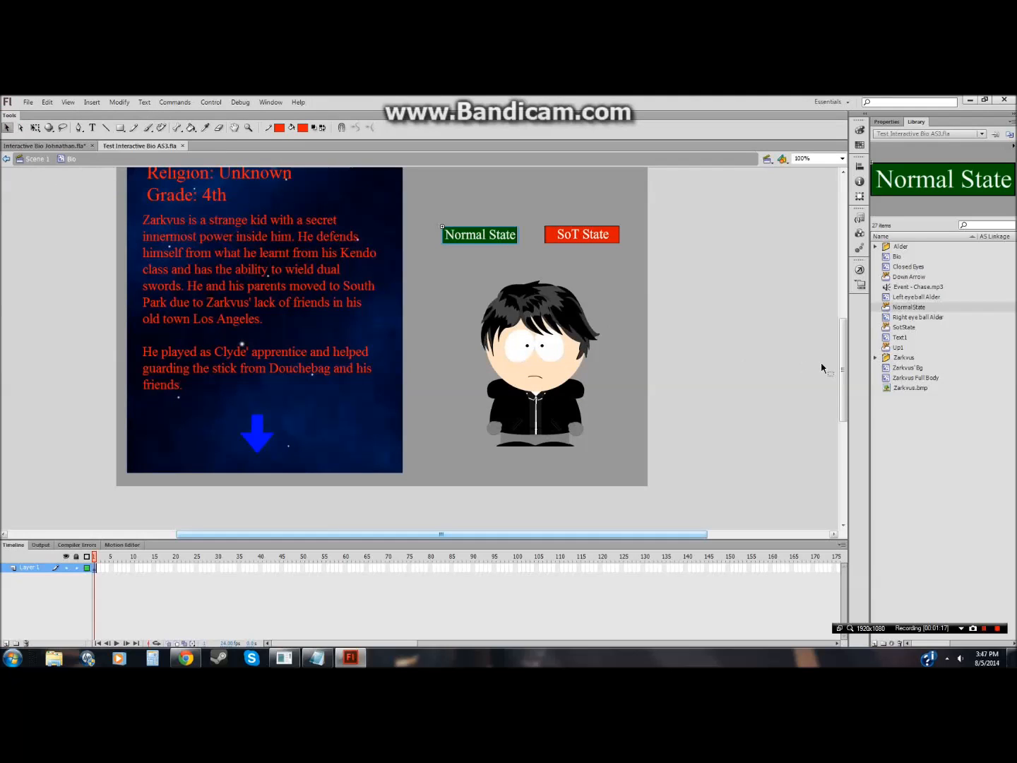
{"action": "left_click_drag", "start_coordinate": [842, 360], "coordinate": [843, 346]}
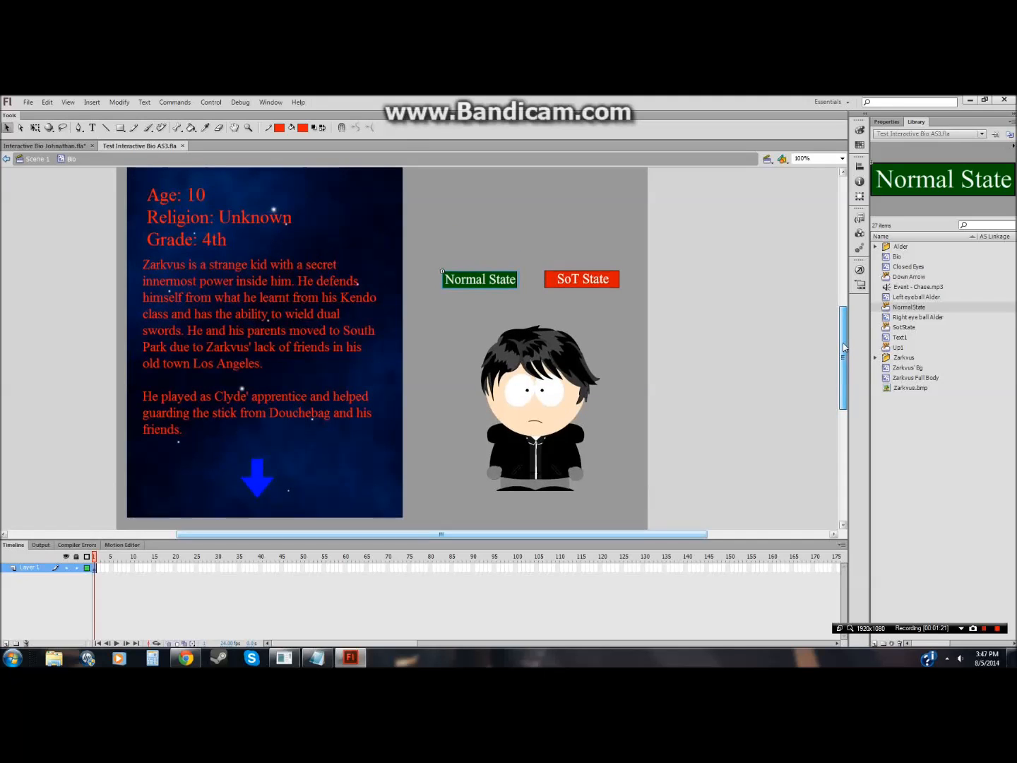
{"action": "left_click", "coordinate": [30, 147]}
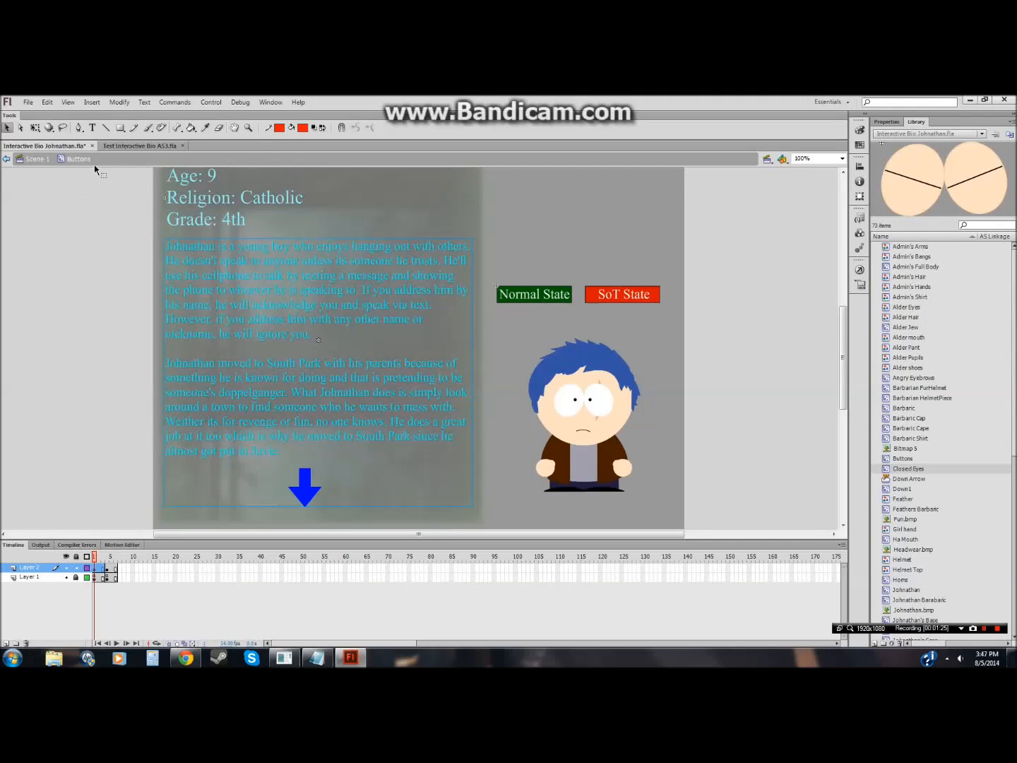
{"action": "left_click", "coordinate": [138, 146]}
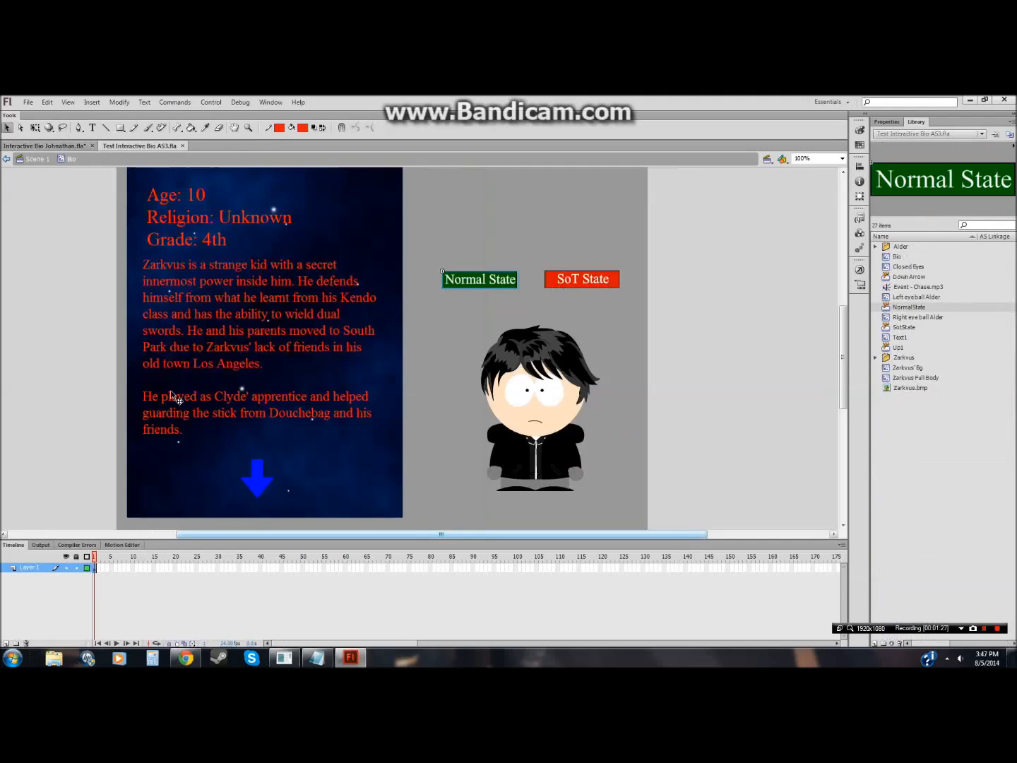
{"action": "right_click", "coordinate": [95, 566]}
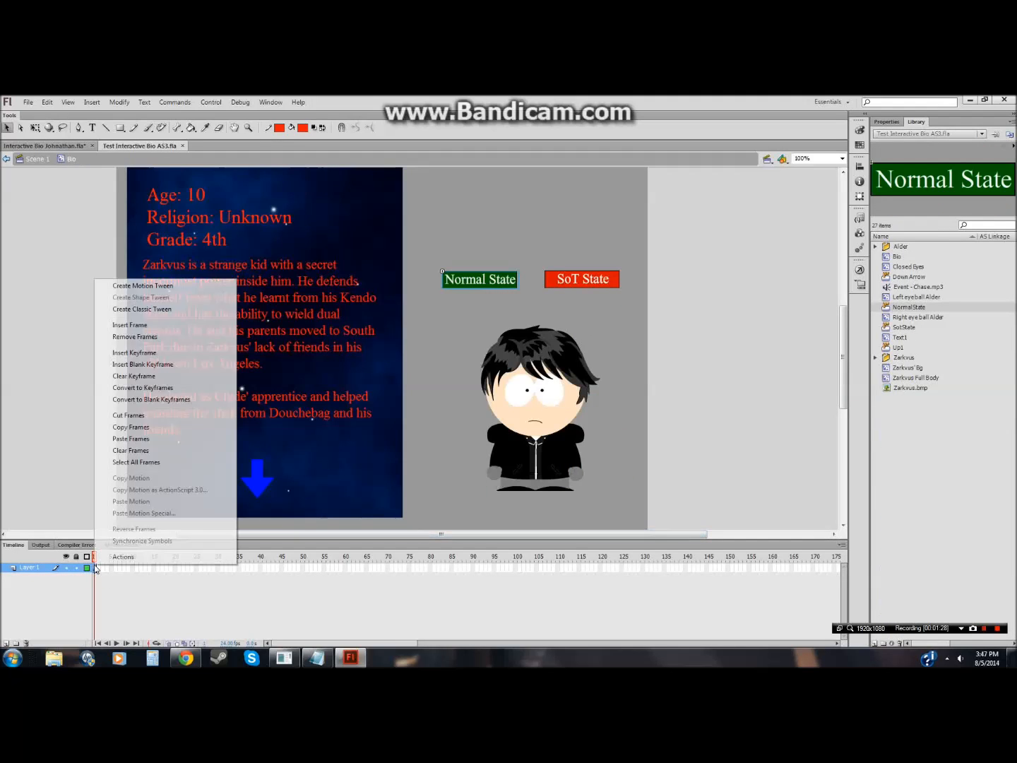
{"action": "left_click", "coordinate": [110, 427]}
{"action": "left_click", "coordinate": [6, 643]}
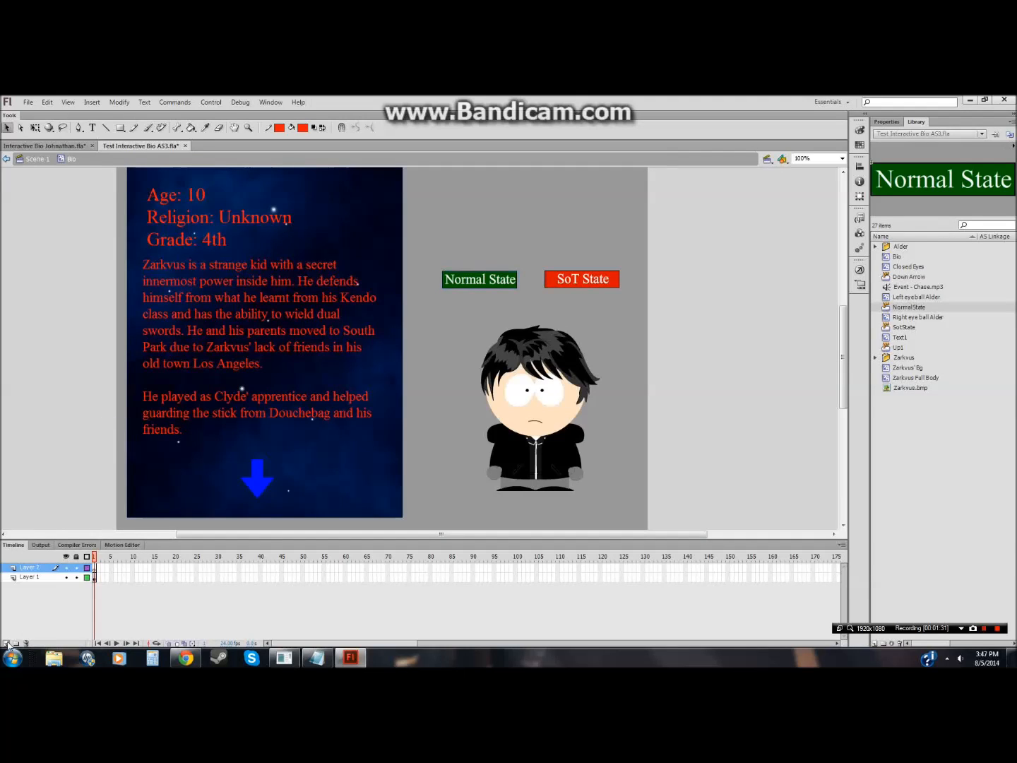
{"action": "right_click", "coordinate": [94, 568]}
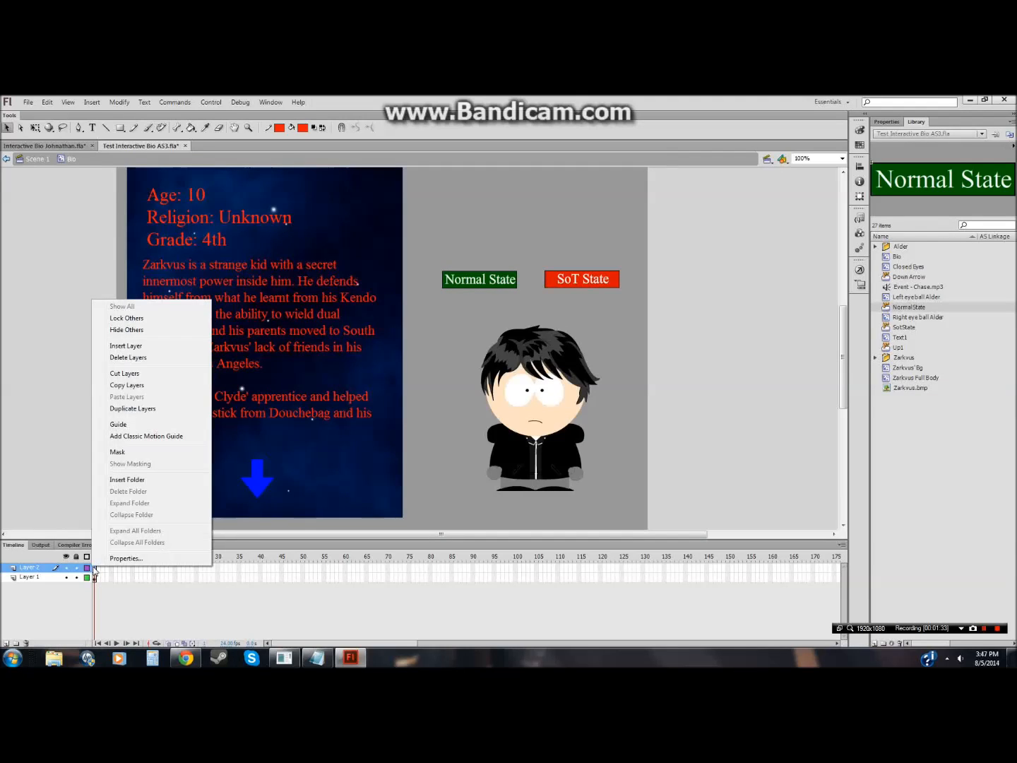
{"action": "right_click", "coordinate": [94, 567]}
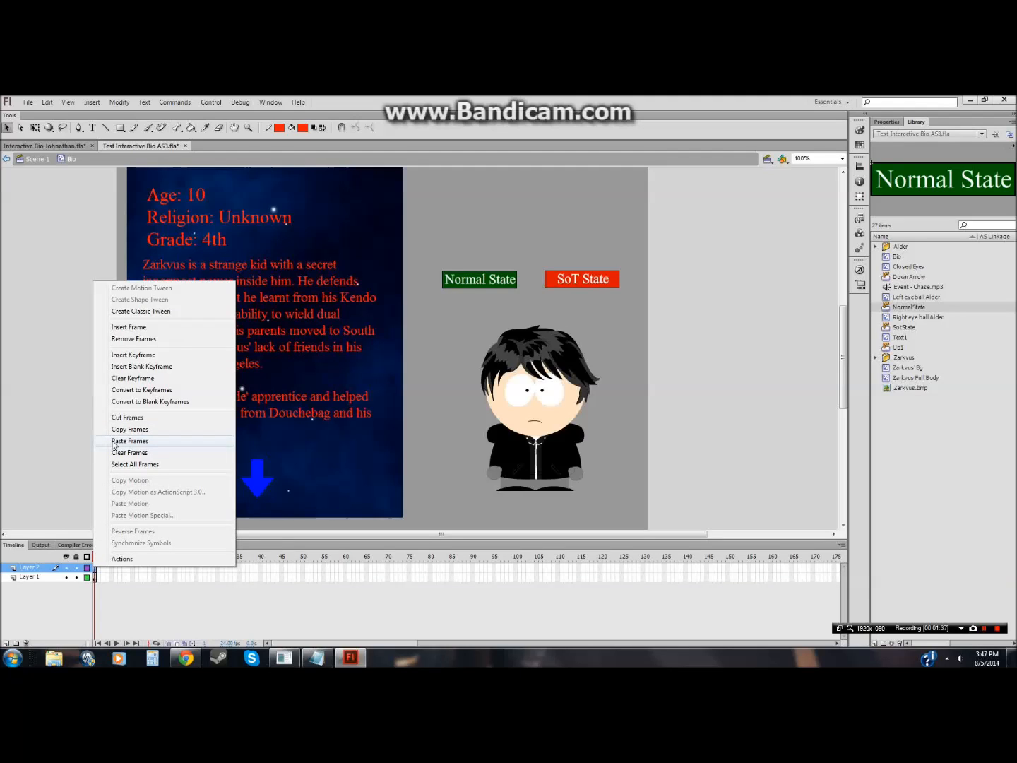
{"action": "left_click", "coordinate": [96, 578]}
{"action": "right_click", "coordinate": [98, 578]}
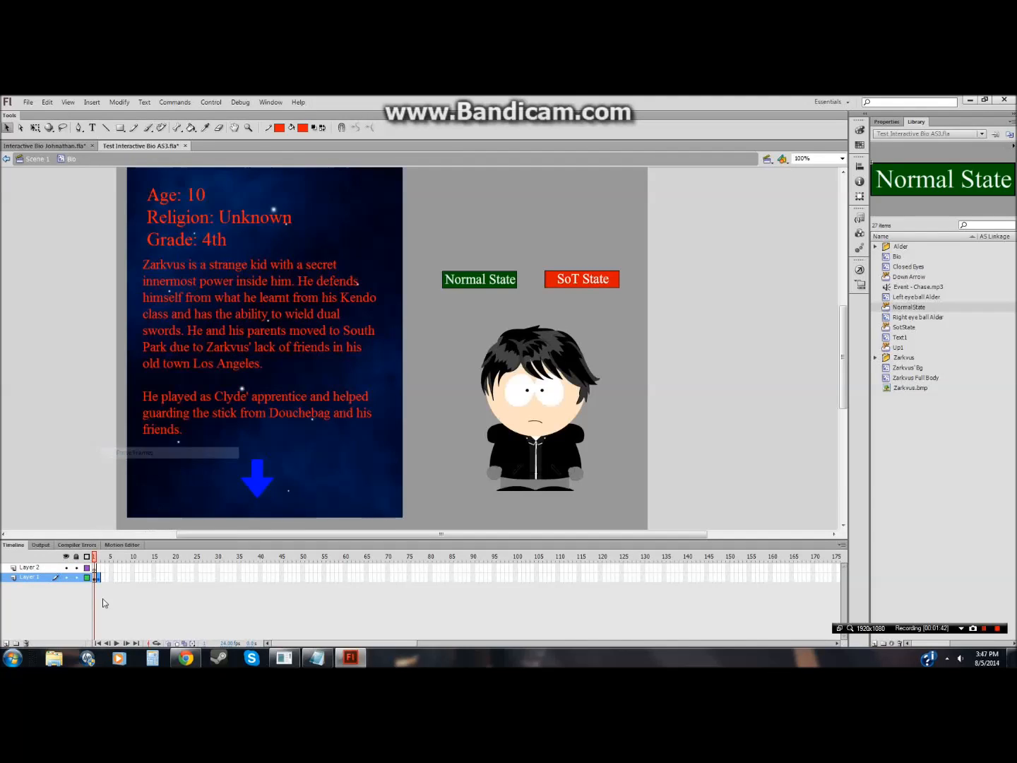
{"action": "left_click", "coordinate": [118, 460]}
{"action": "left_click", "coordinate": [57, 567]}
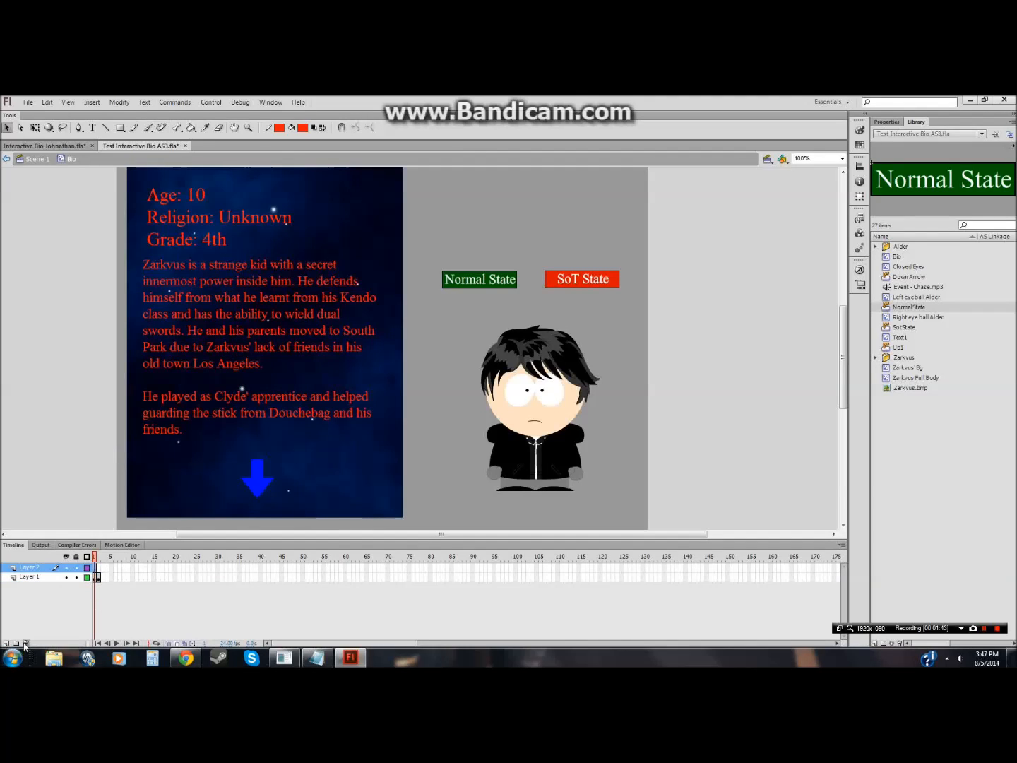
{"action": "left_click", "coordinate": [26, 644]}
Step: Examine the layers in the Interactive Bio Johnathan file's timeline
{"action": "left_click", "coordinate": [42, 145]}
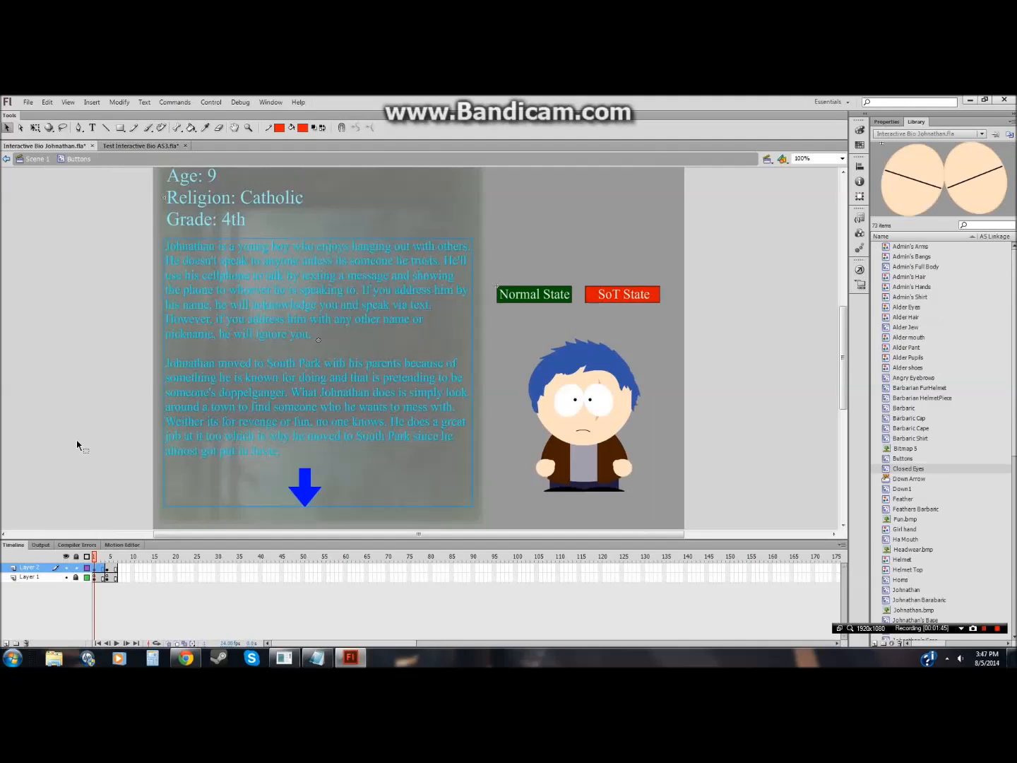
{"action": "left_click", "coordinate": [67, 577]}
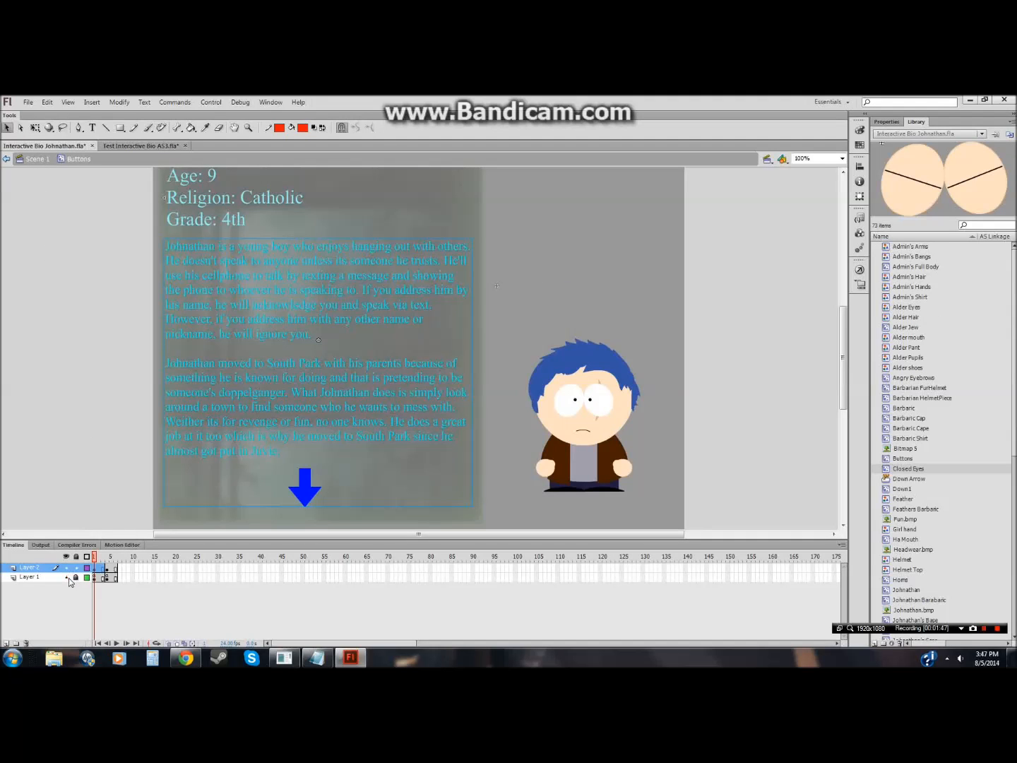
{"action": "left_click", "coordinate": [67, 577]}
{"action": "left_click", "coordinate": [109, 146]}
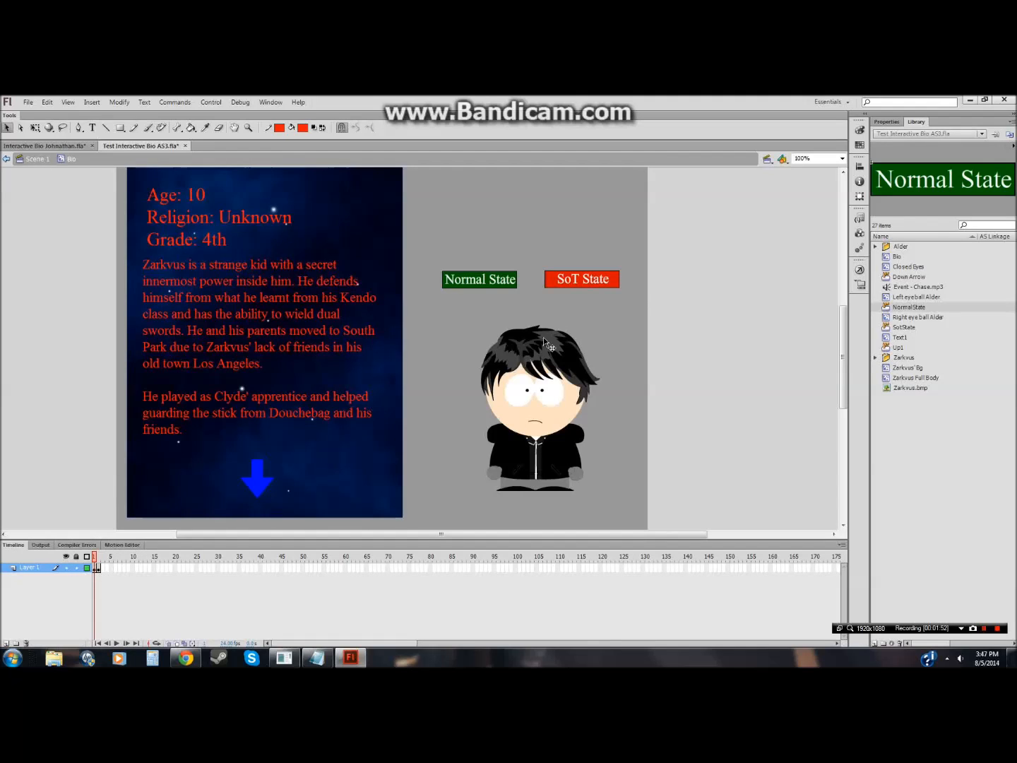
Step: Cut the Normal State and SoT State buttons and paste them in place on a new layer
{"action": "left_click_drag", "start_coordinate": [481, 286], "coordinate": [460, 291]}
{"action": "key", "text": "ctrl+x"}
{"action": "left_click", "coordinate": [99, 569]}
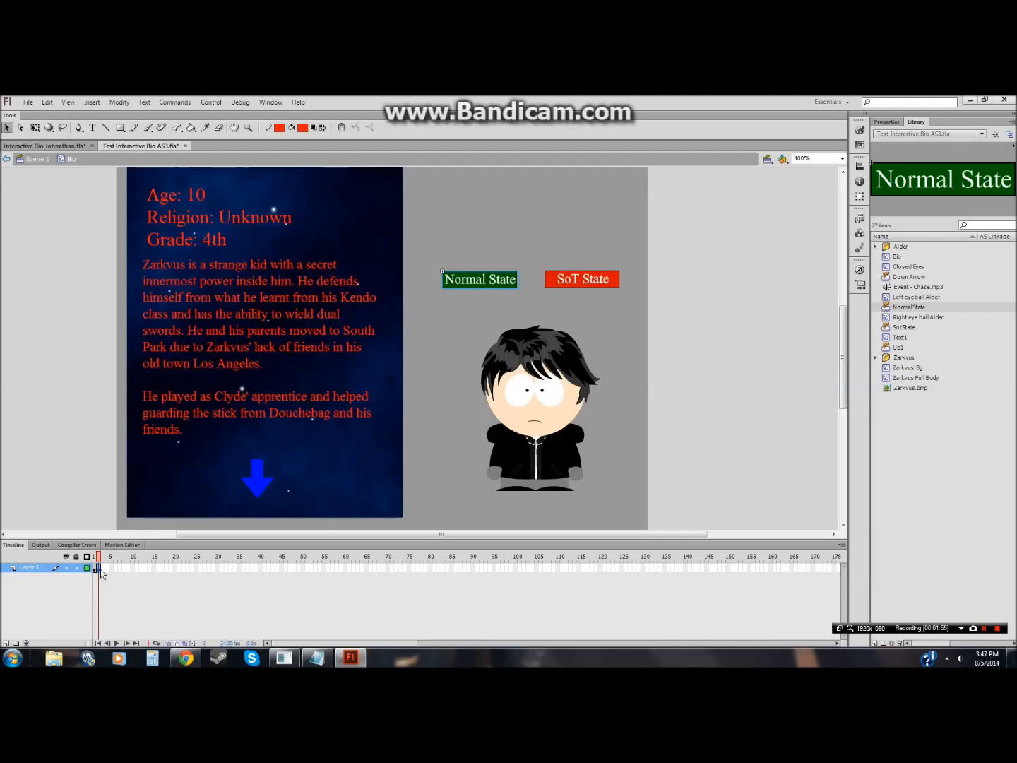
{"action": "left_click_drag", "start_coordinate": [667, 257], "coordinate": [592, 283]}
{"action": "left_click", "coordinate": [690, 281]}
{"action": "left_click_drag", "start_coordinate": [450, 275], "coordinate": [435, 303]}
{"action": "right_click", "coordinate": [477, 280]}
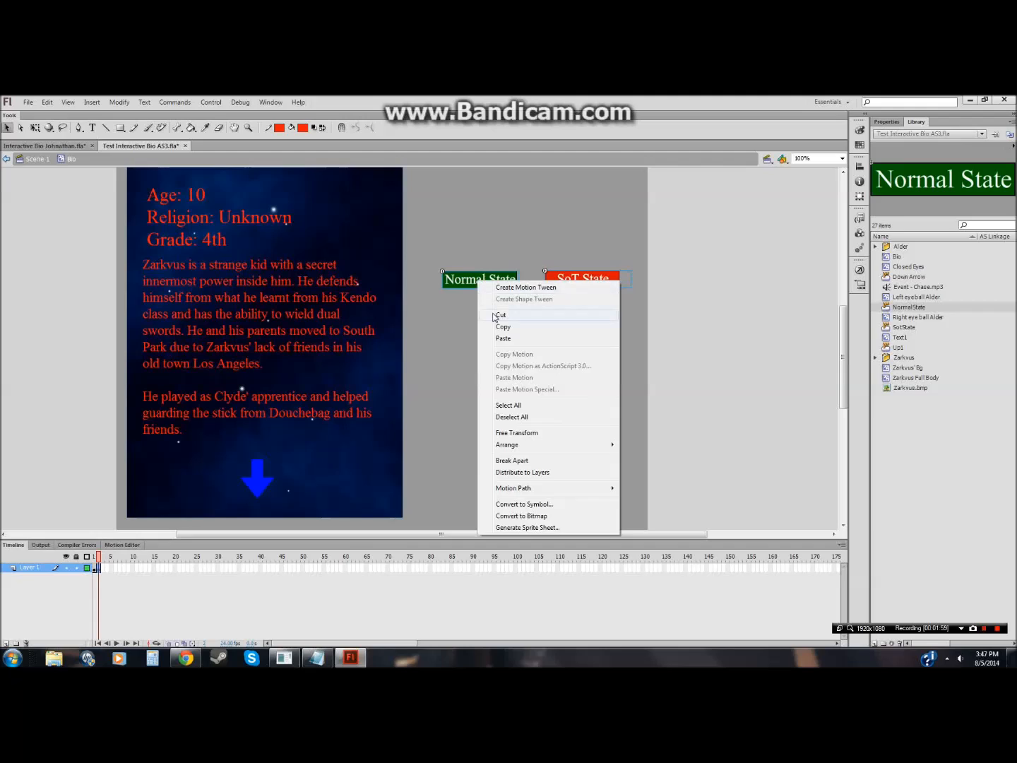
{"action": "left_click", "coordinate": [498, 315]}
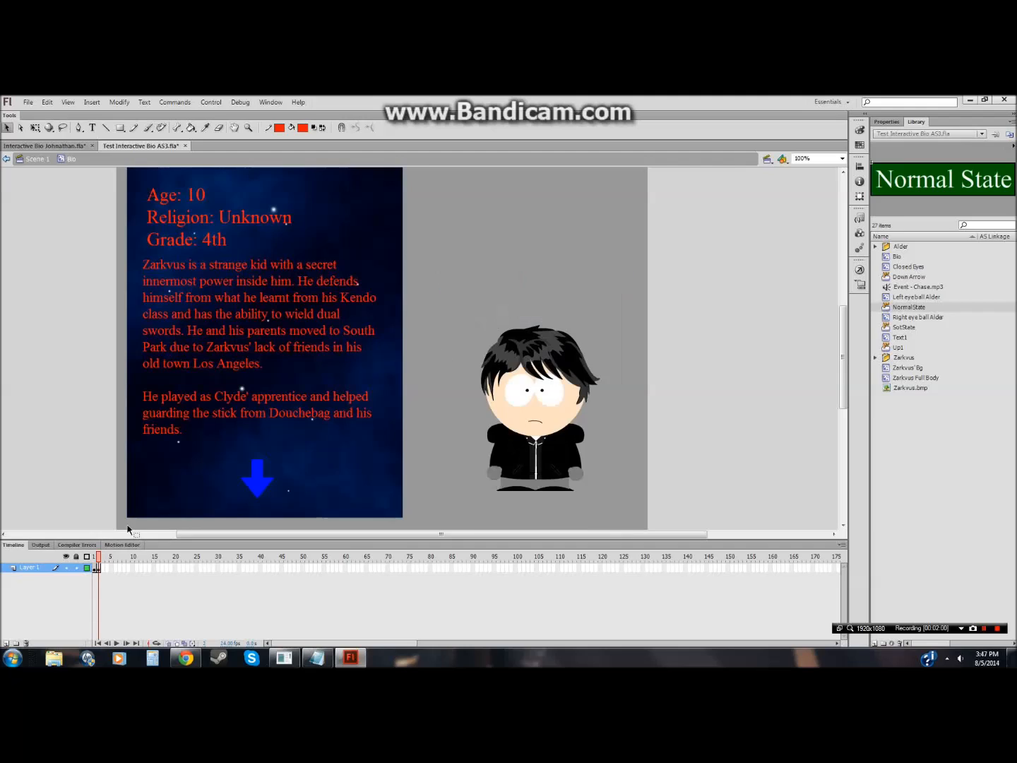
{"action": "left_click", "coordinate": [7, 644]}
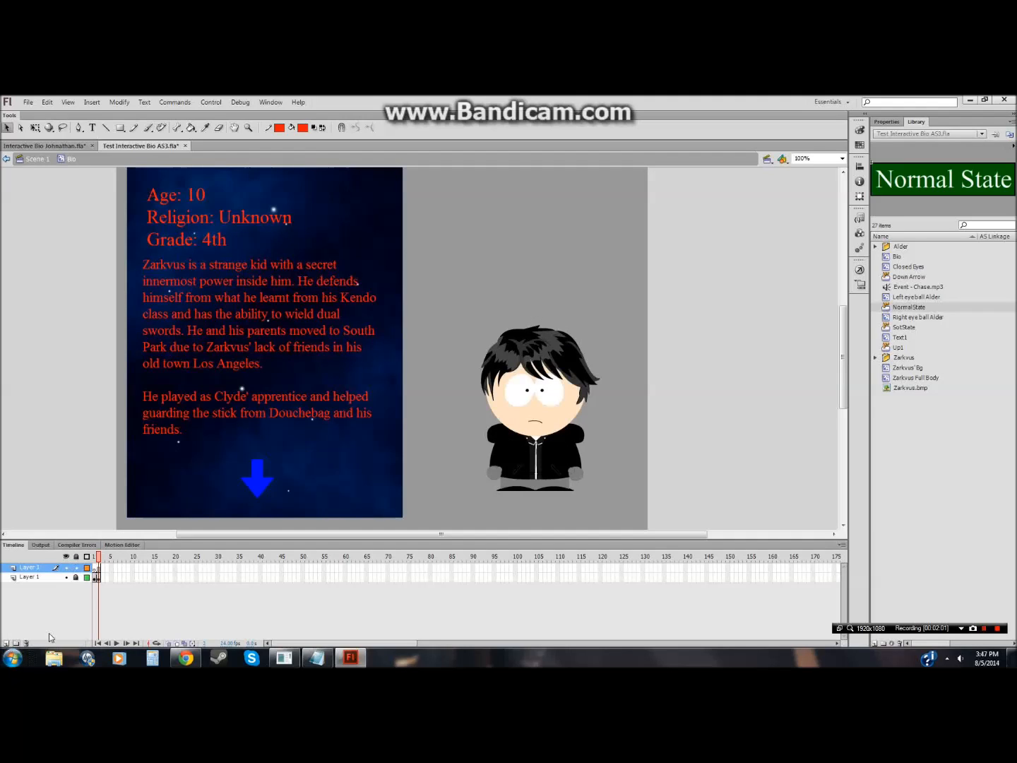
{"action": "right_click", "coordinate": [97, 572]}
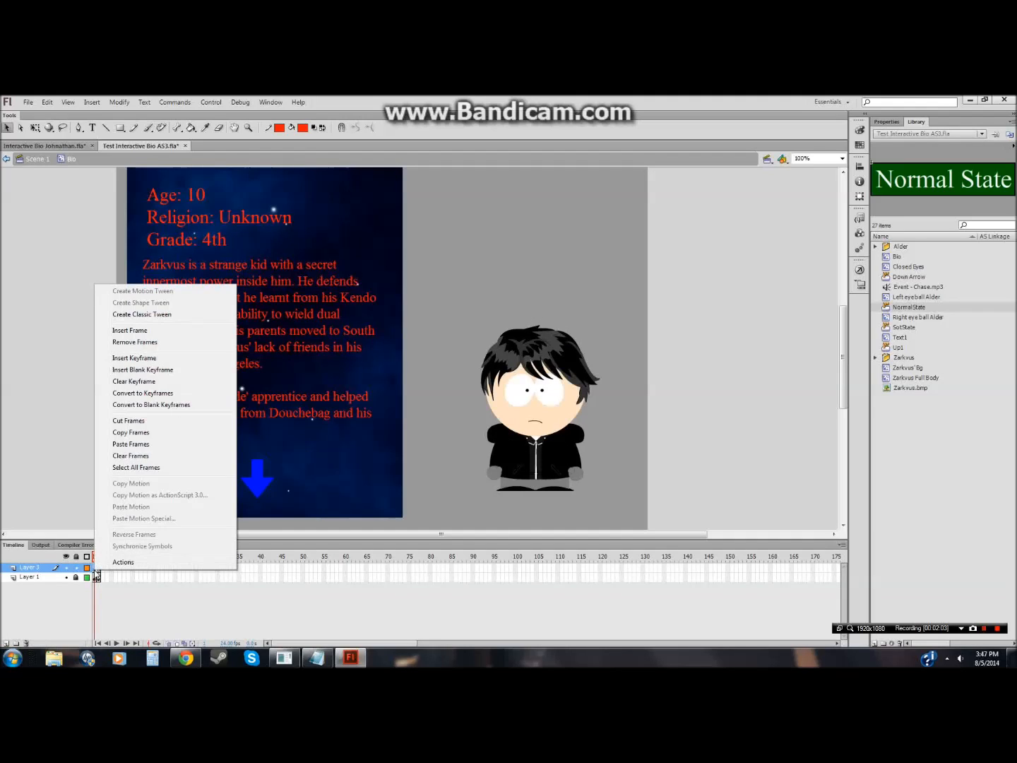
{"action": "left_click", "coordinate": [117, 358]}
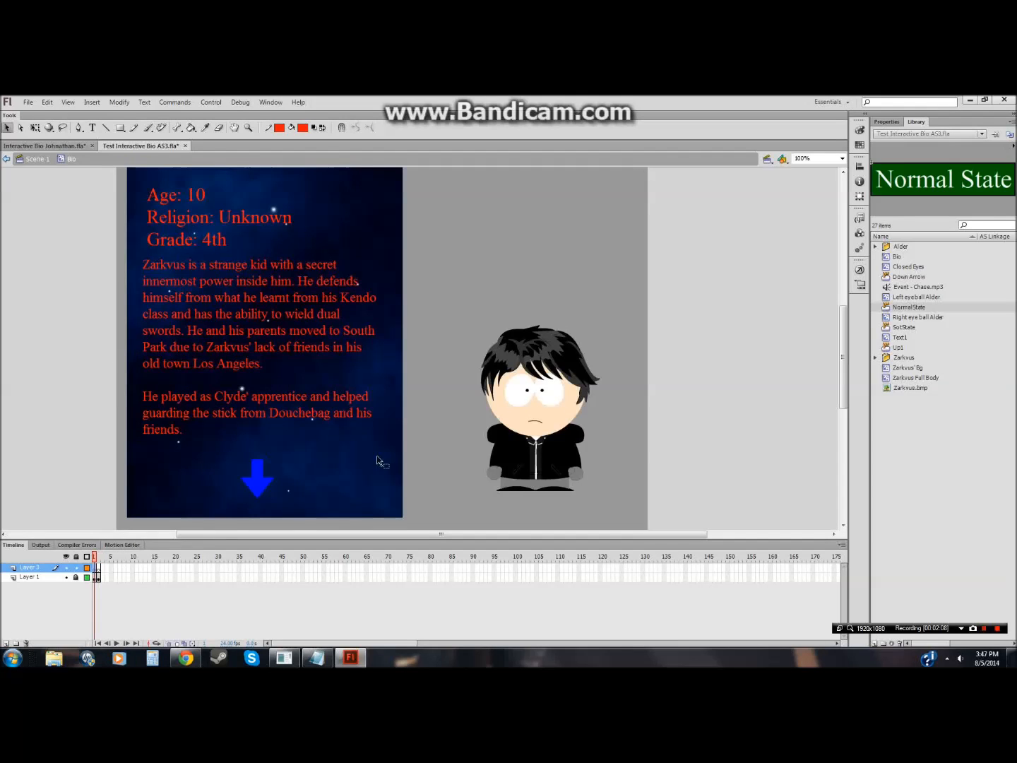
{"action": "right_click", "coordinate": [609, 295]}
{"action": "left_click", "coordinate": [647, 336]}
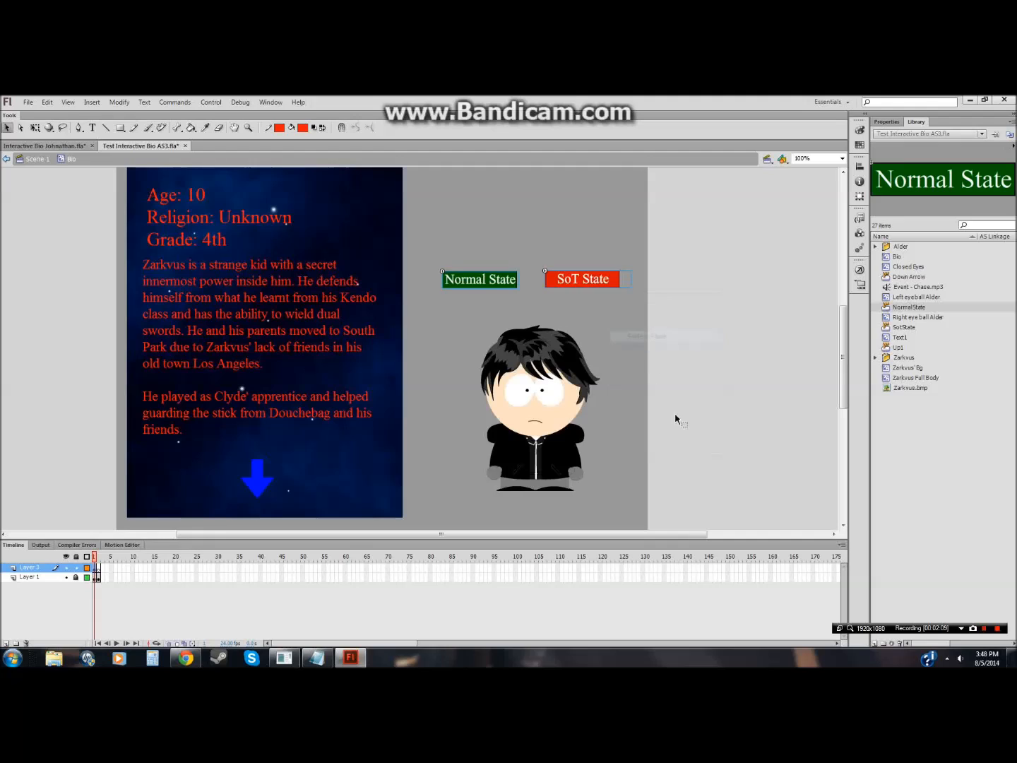
Step: Extend both layers by inserting frames up to about frame 5
{"action": "left_click", "coordinate": [100, 570]}
{"action": "right_click", "coordinate": [90, 524]}
{"action": "left_click", "coordinate": [96, 529]}
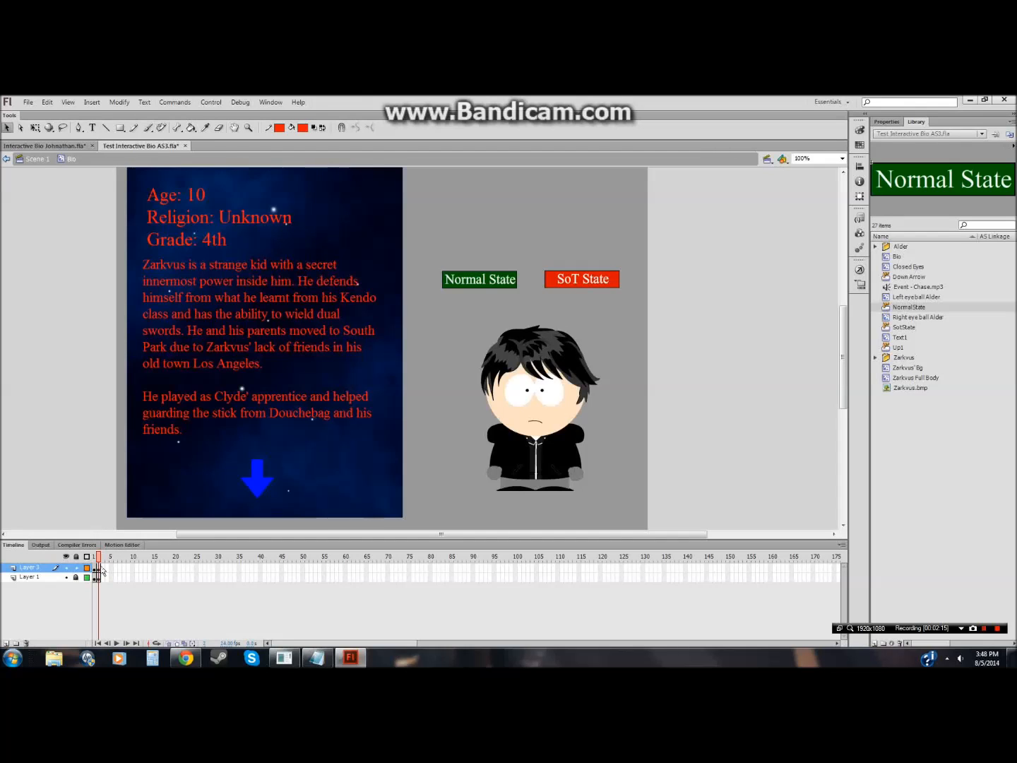
{"action": "left_click_drag", "start_coordinate": [100, 568], "coordinate": [106, 580]}
{"action": "left_click", "coordinate": [119, 587]}
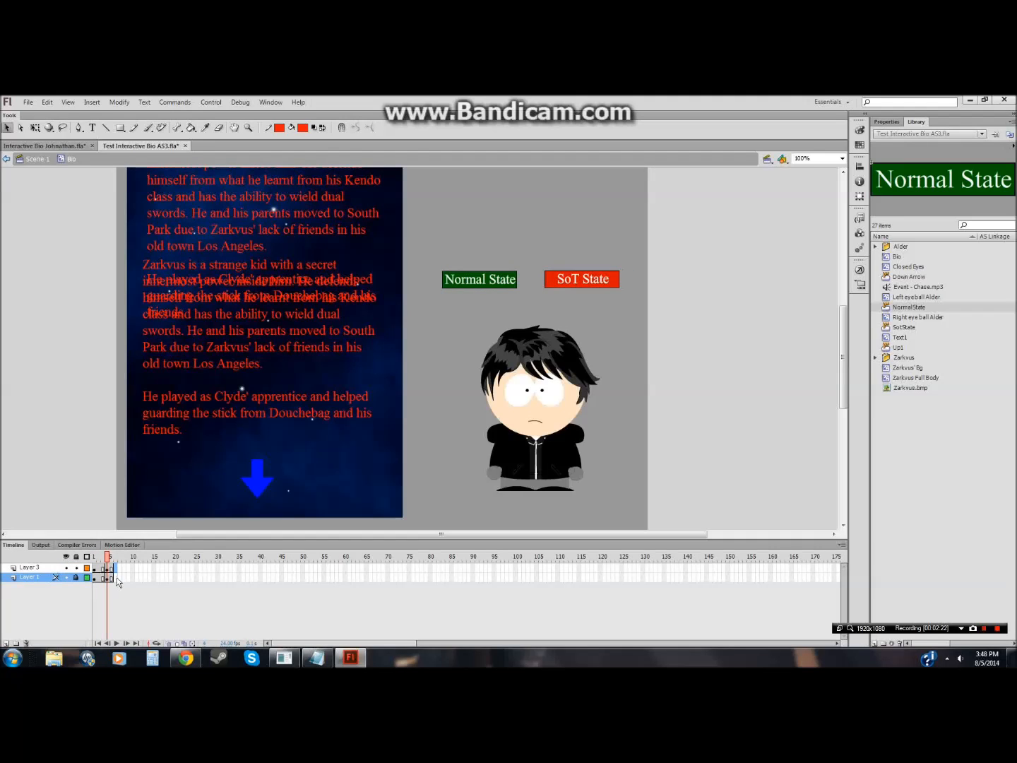
{"action": "right_click", "coordinate": [115, 578]}
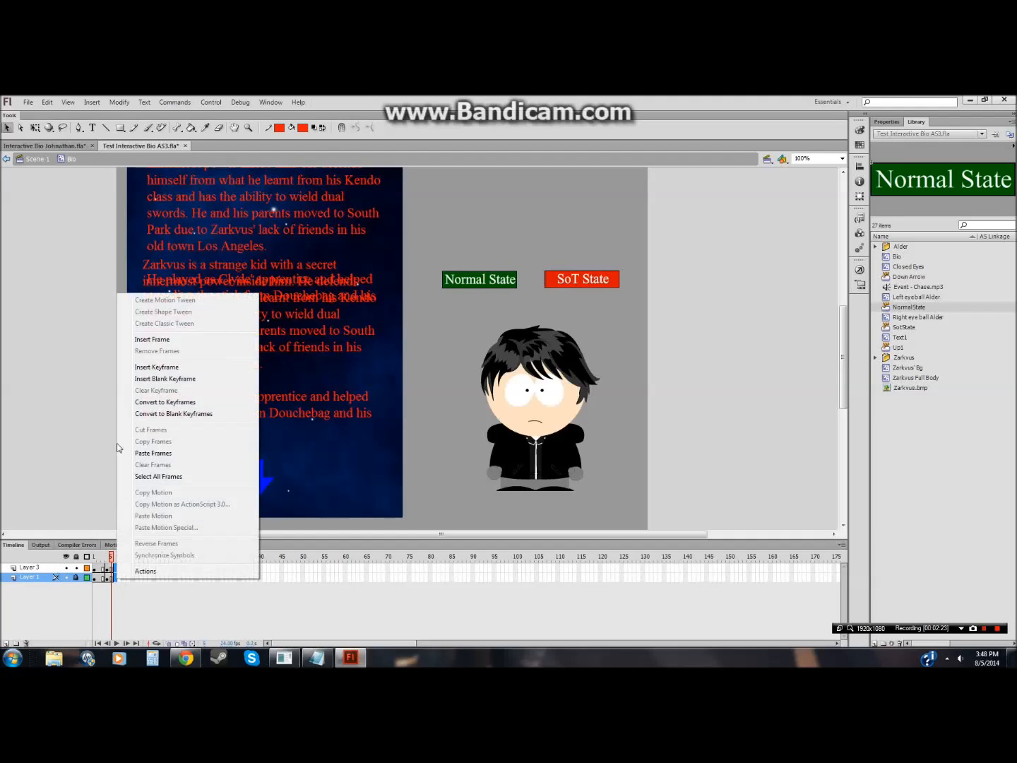
{"action": "left_click", "coordinate": [134, 339]}
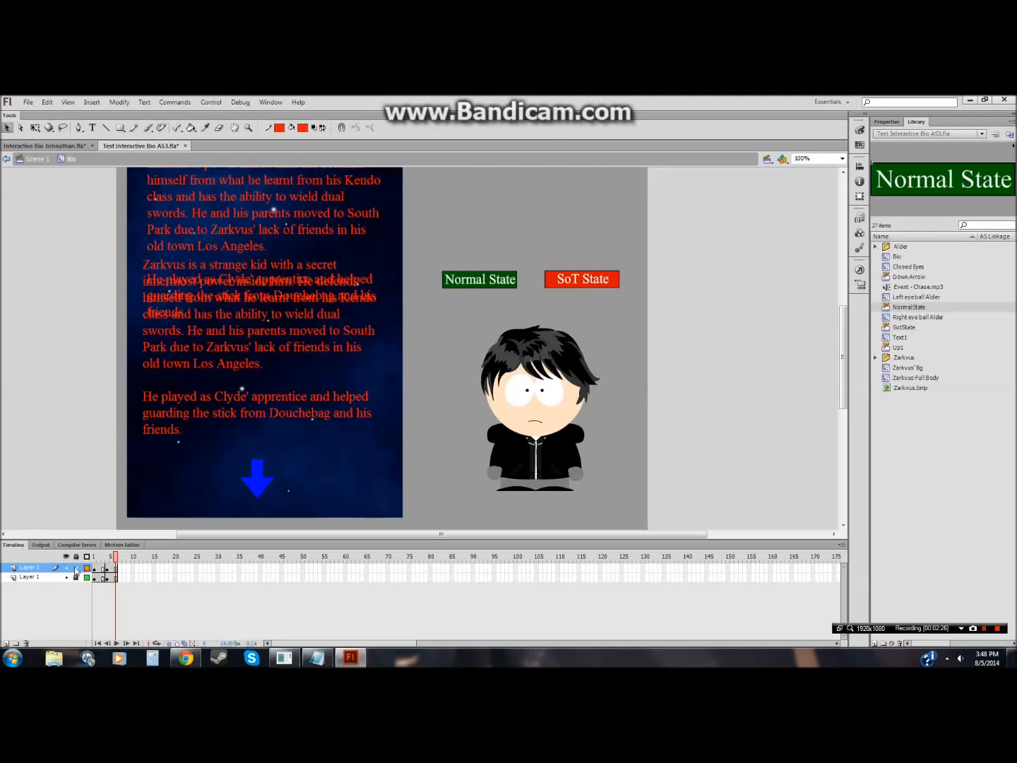
Step: Rename the new layer Buttons and rename Layer 1 as the Bio layer
{"action": "double_click", "coordinate": [30, 568]}
{"action": "type", "text": "B"}
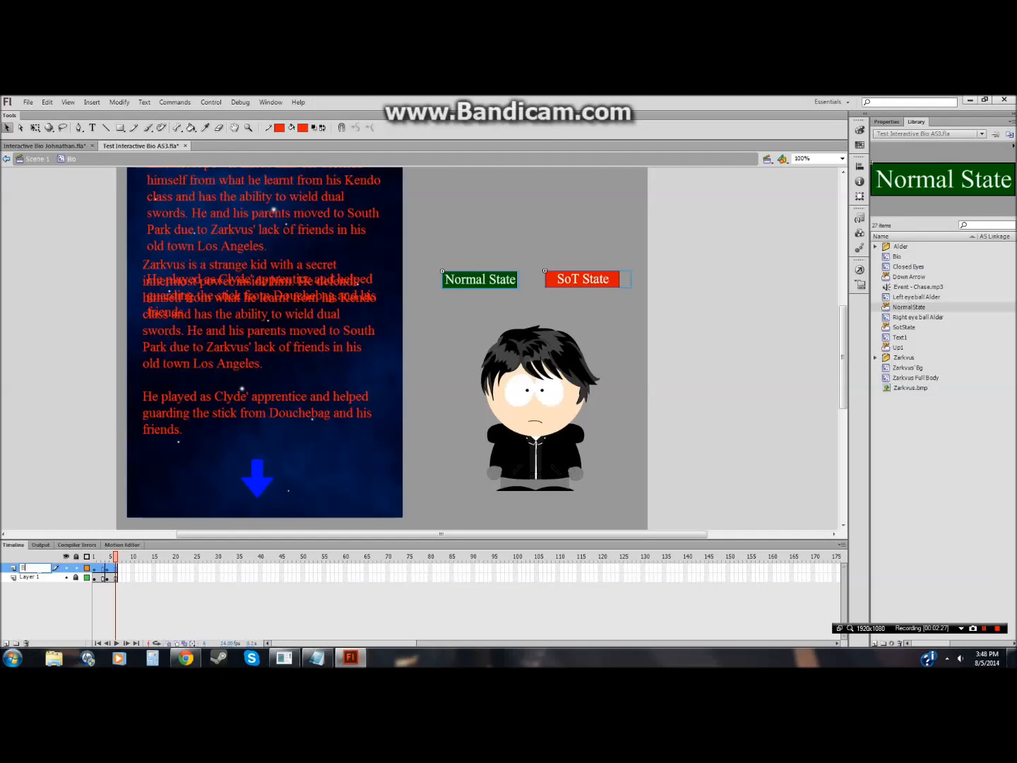
{"action": "type", "text": "uttons"}
{"action": "key", "text": "Return"}
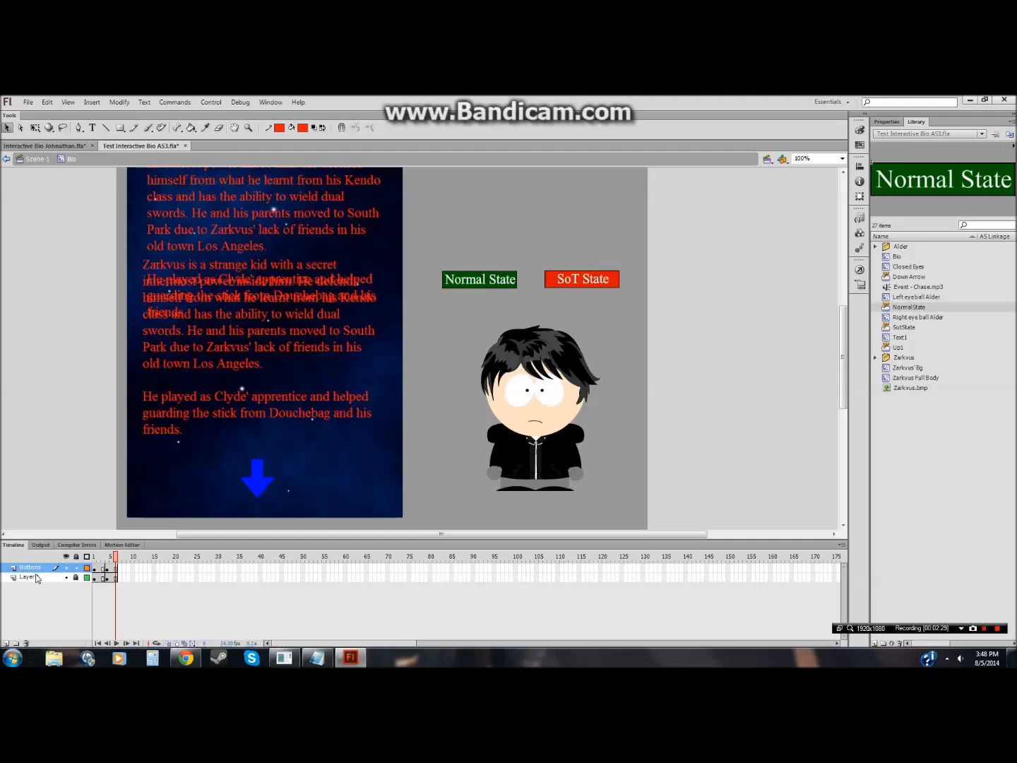
{"action": "double_click", "coordinate": [34, 577]}
{"action": "type", "text": "Bio Info"}
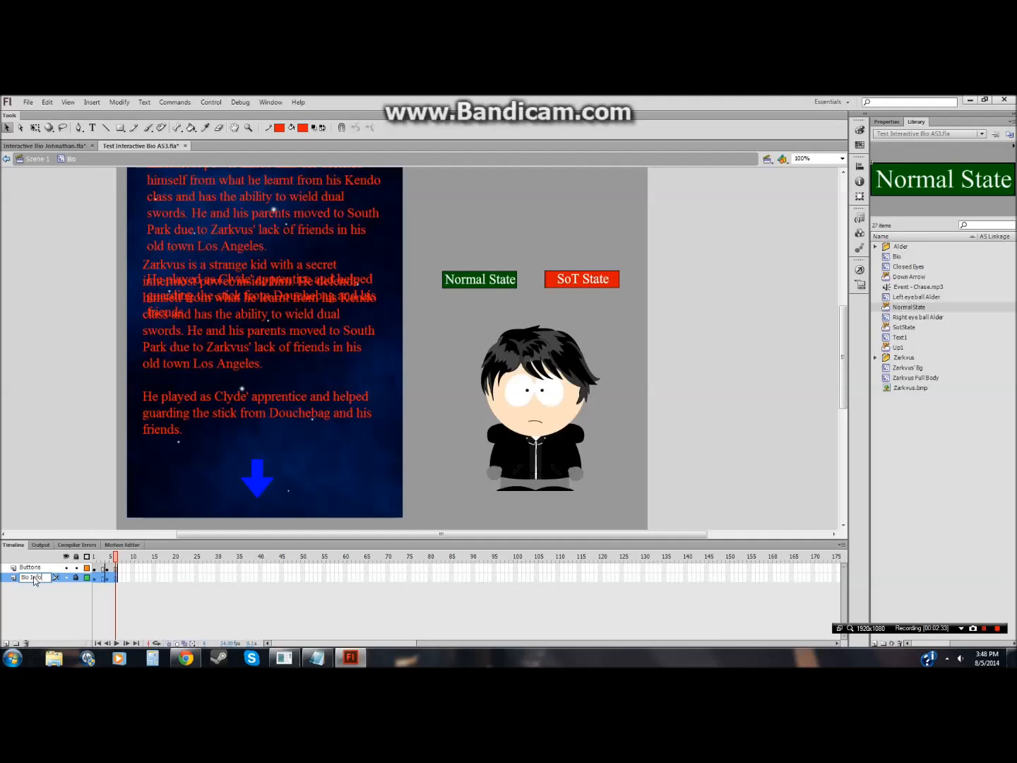
{"action": "key", "text": "Return"}
Step: Add the note "Split everything so that this can work." in Notepad
{"action": "left_click", "coordinate": [291, 662]}
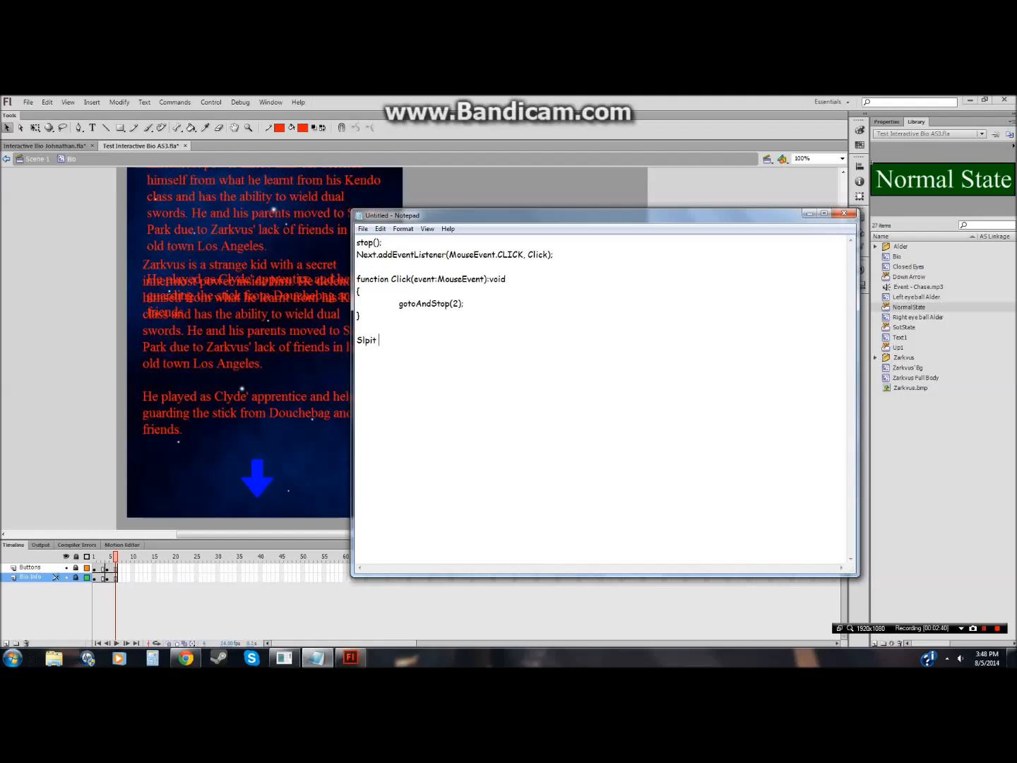
{"action": "type", "text": "Split everything so that this can work."}
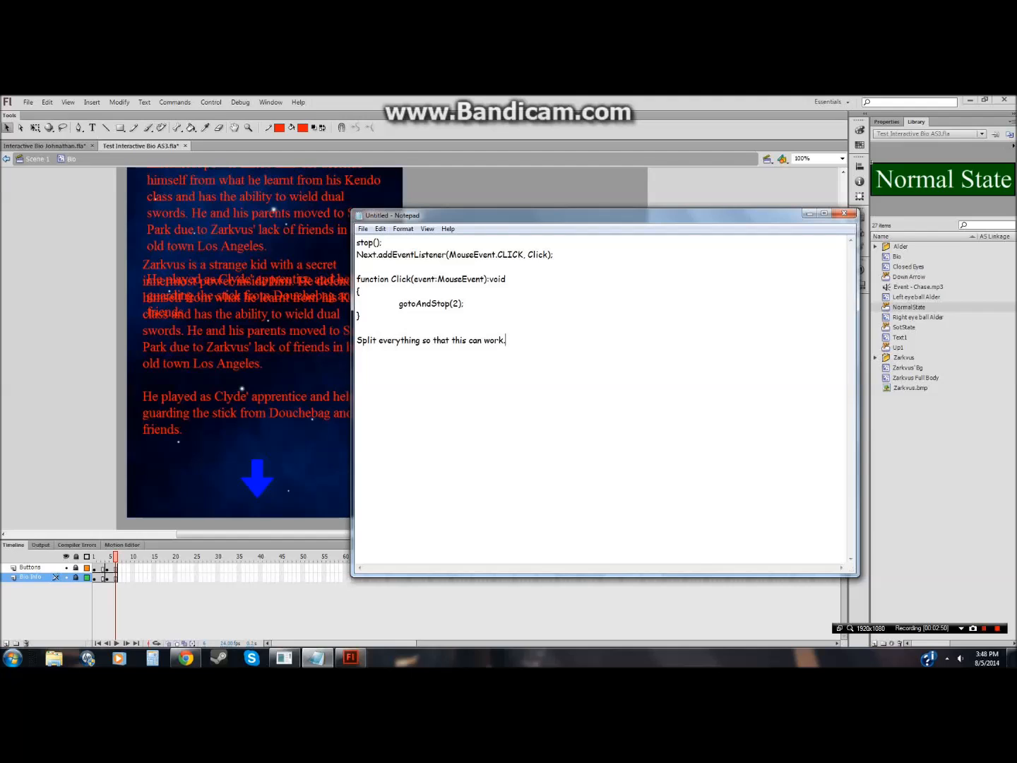
{"action": "left_click", "coordinate": [4, 423]}
Step: Open the Actions panel for the Johnathan file's Layer 1 frame to examine its script
{"action": "left_click", "coordinate": [39, 146]}
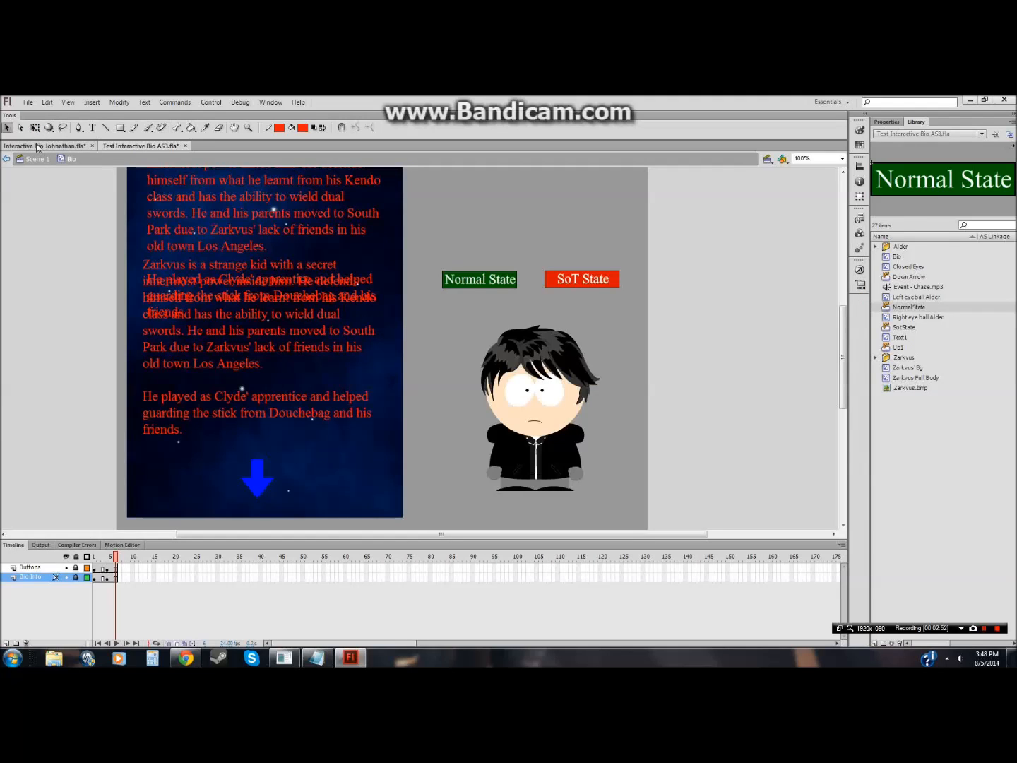
{"action": "left_click", "coordinate": [58, 473]}
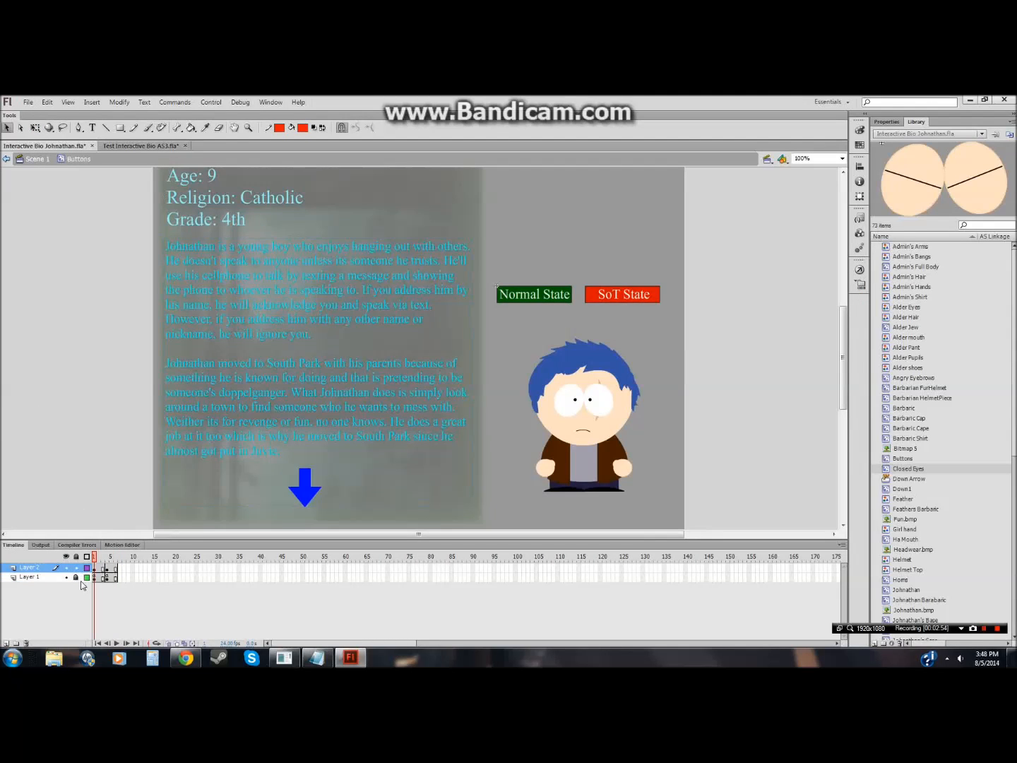
{"action": "left_click", "coordinate": [94, 578]}
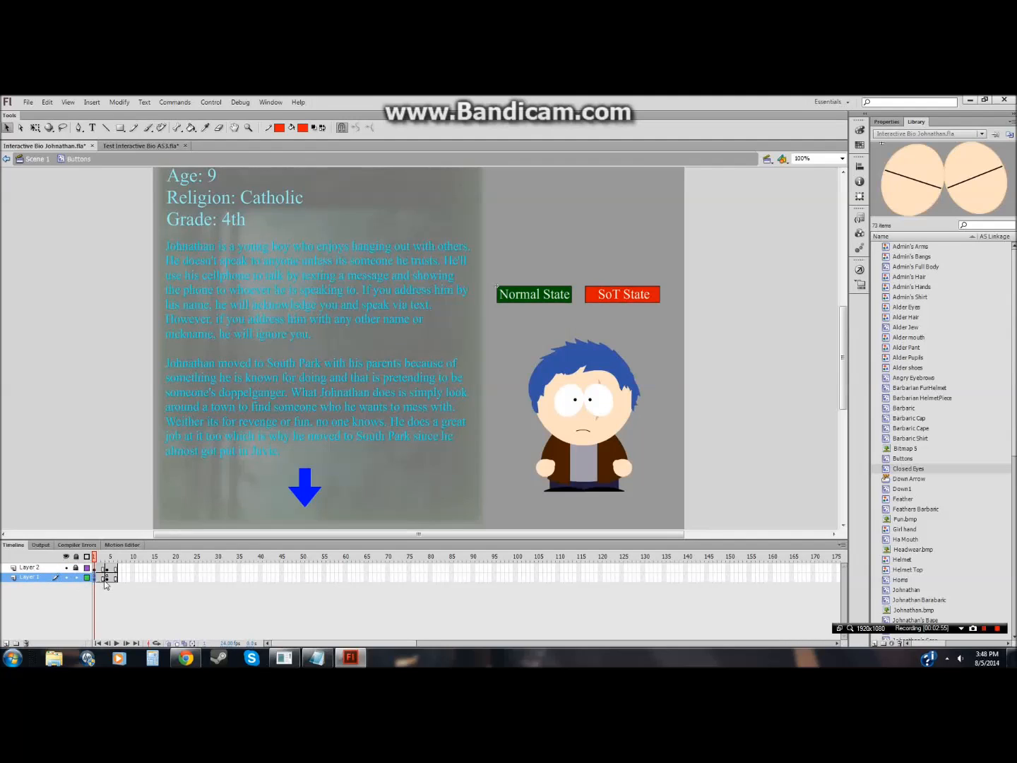
{"action": "left_click", "coordinate": [860, 269]}
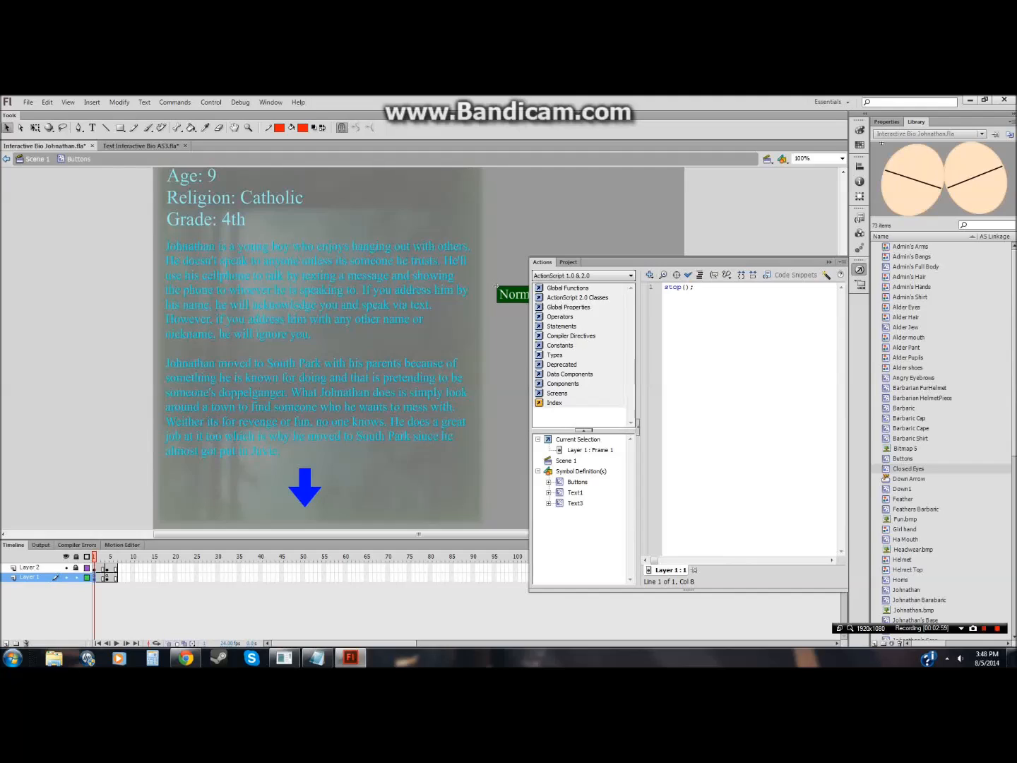
{"action": "key", "text": "F9"}
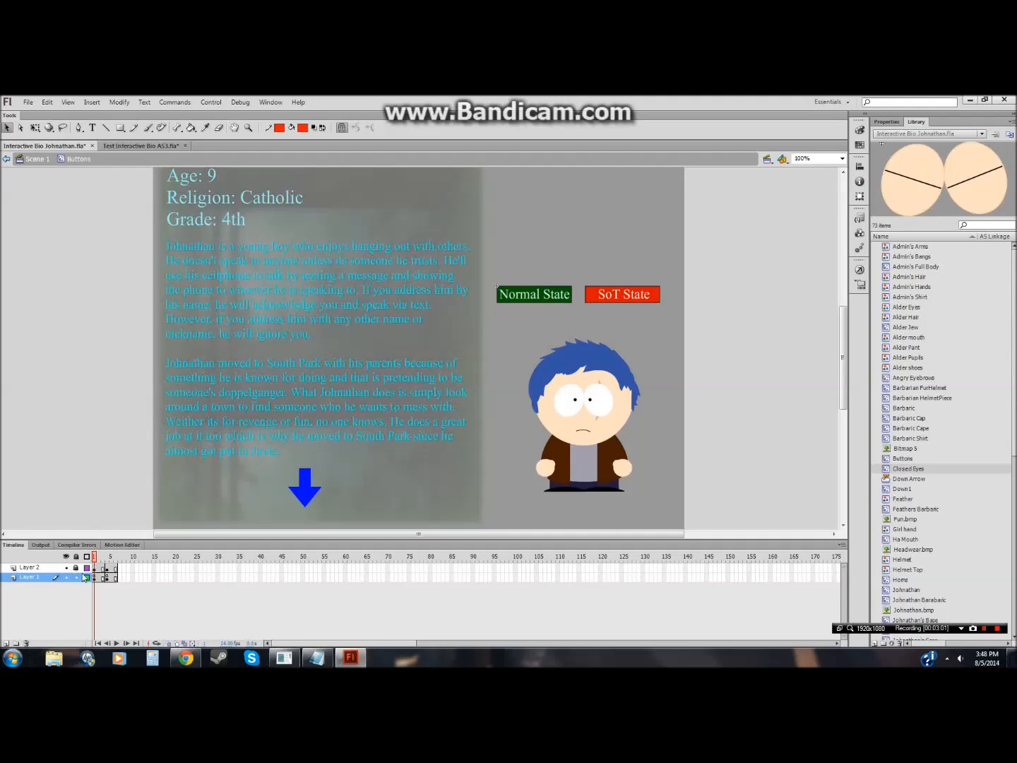
Step: Enter the Johnathan file's Buttons symbol and toggle its layer's visibility to examine its contents
{"action": "double_click", "coordinate": [567, 427]}
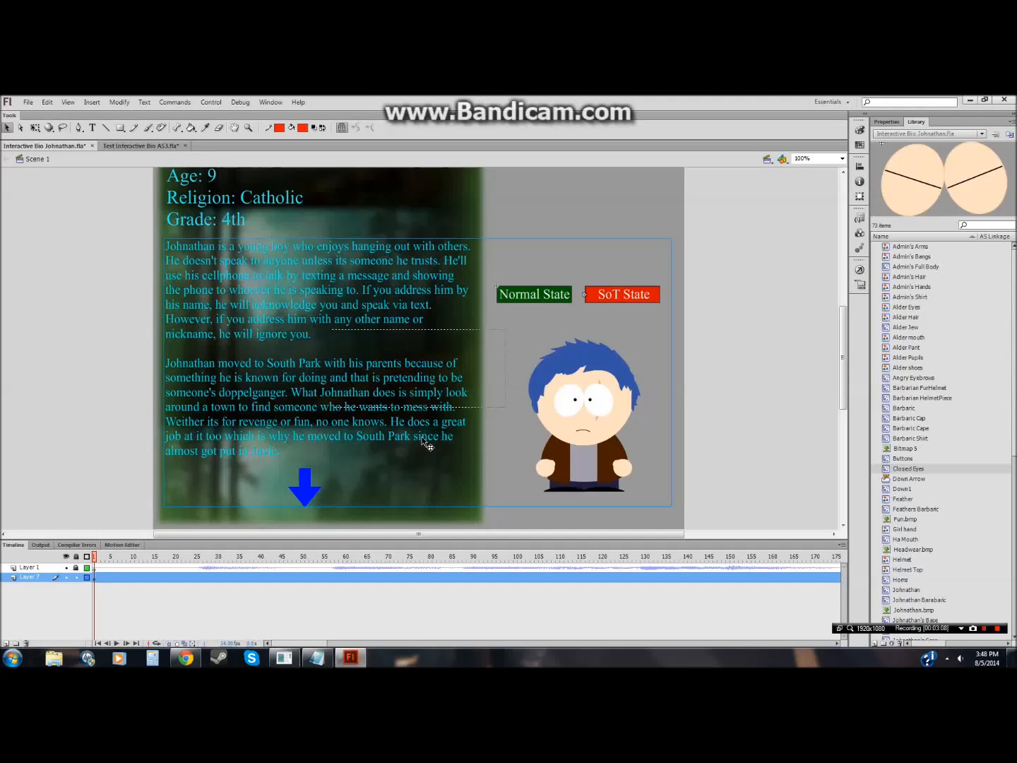
{"action": "double_click", "coordinate": [491, 483]}
{"action": "left_click", "coordinate": [66, 568]}
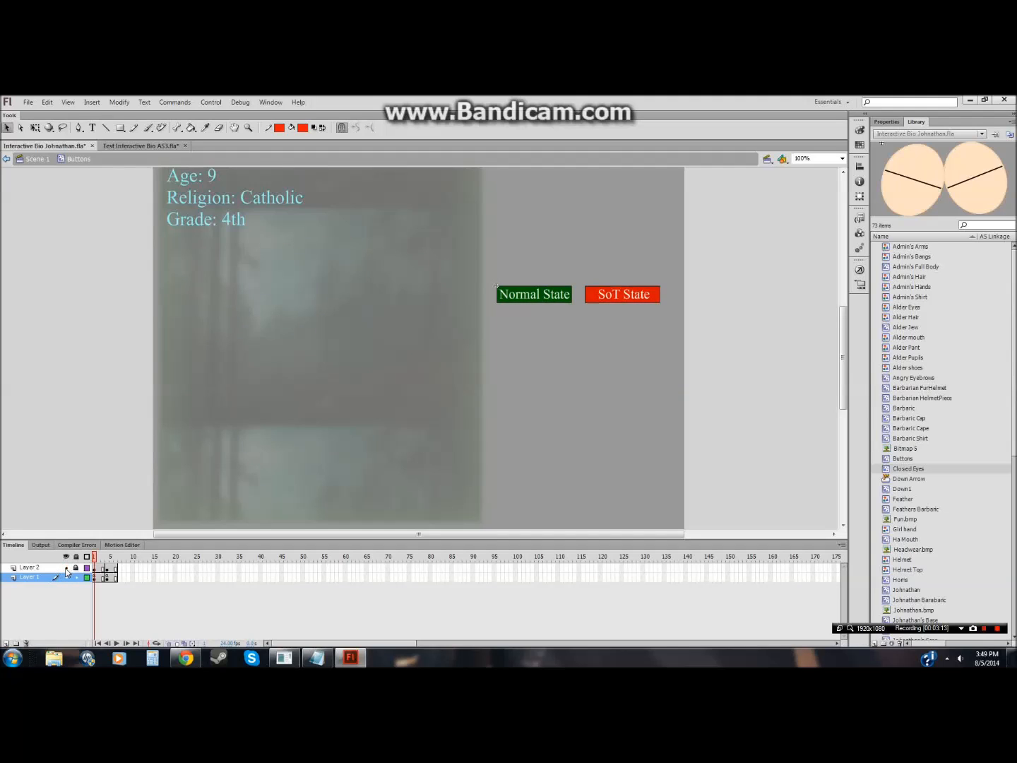
{"action": "left_click", "coordinate": [66, 568]}
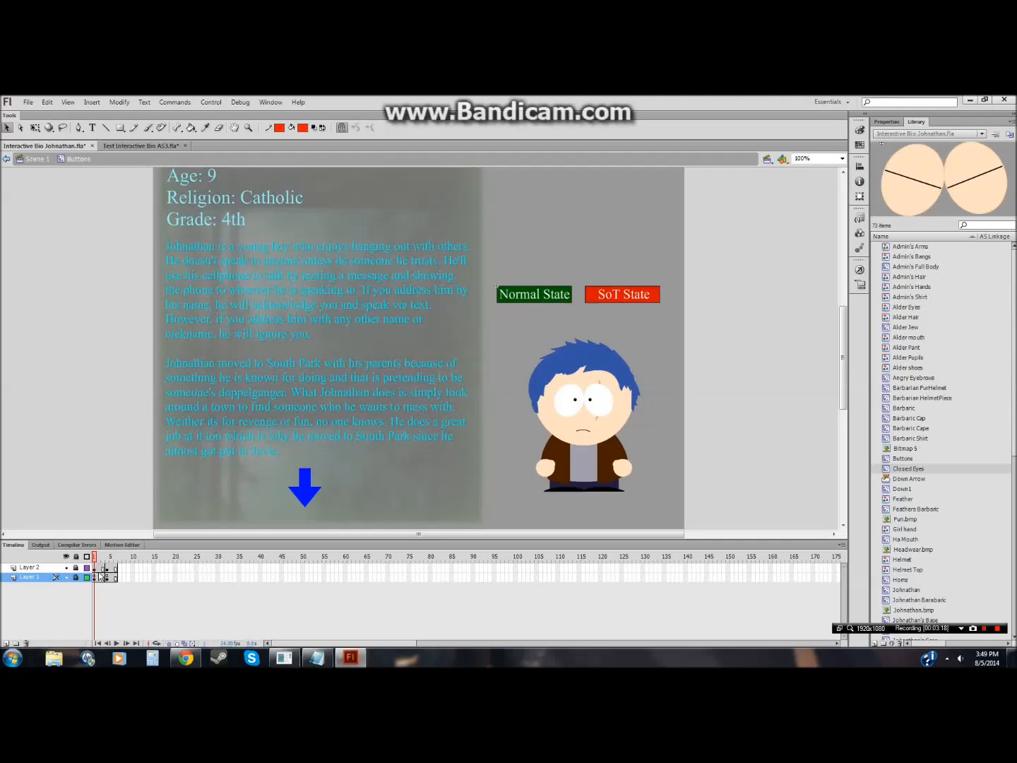
Step: Add the note "You want to make sure the buttons can't move so add stop to them." in Notepad
{"action": "left_click", "coordinate": [317, 657]}
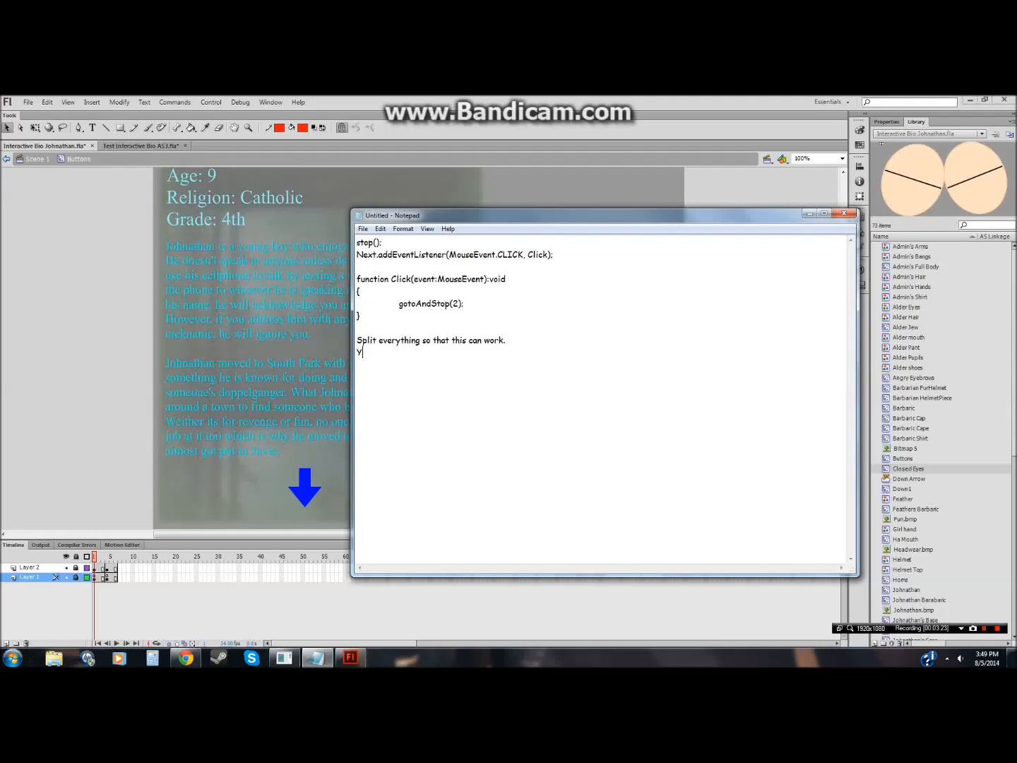
{"action": "type", "text": "want to make sure the butt"}
{"action": "type", "text": "ons can't"}
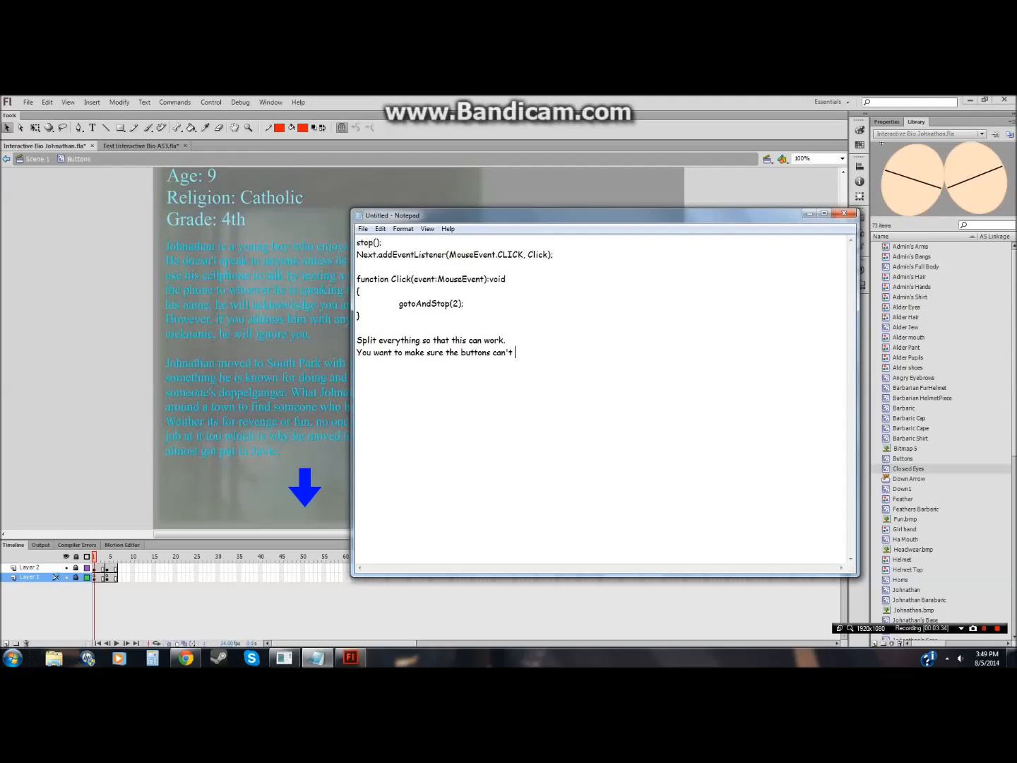
{"action": "type", "text": " move so add stop to them."}
Step: Save the Interactive Bio Johnathan file
{"action": "left_click", "coordinate": [9, 359]}
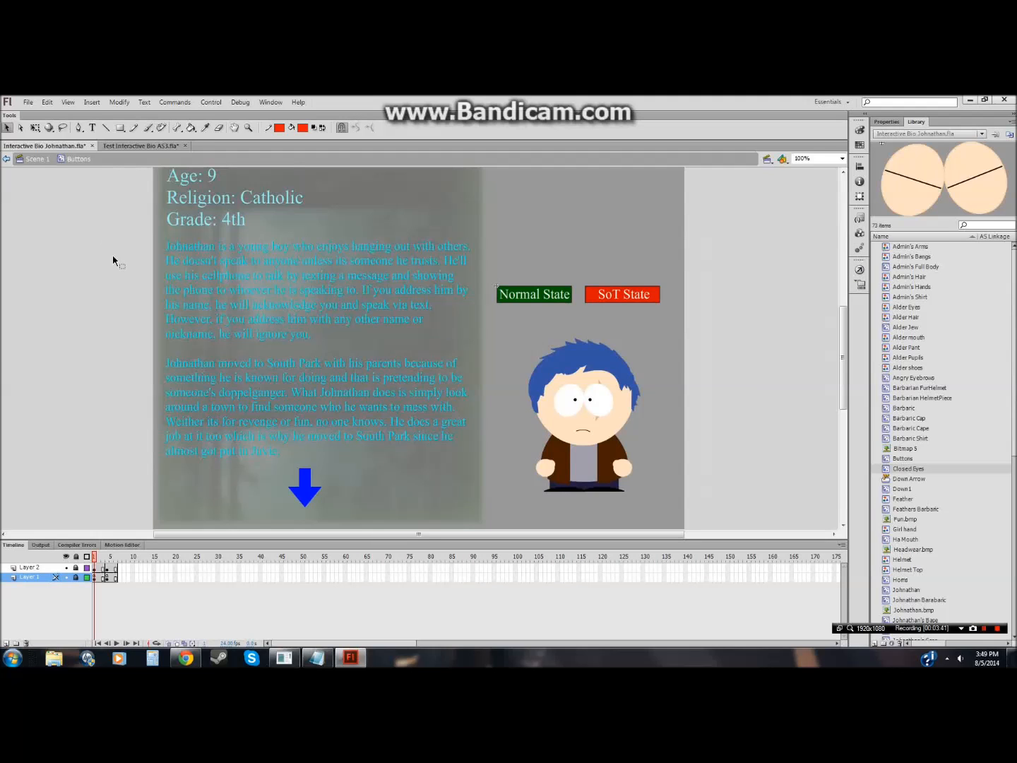
{"action": "left_click", "coordinate": [29, 102]}
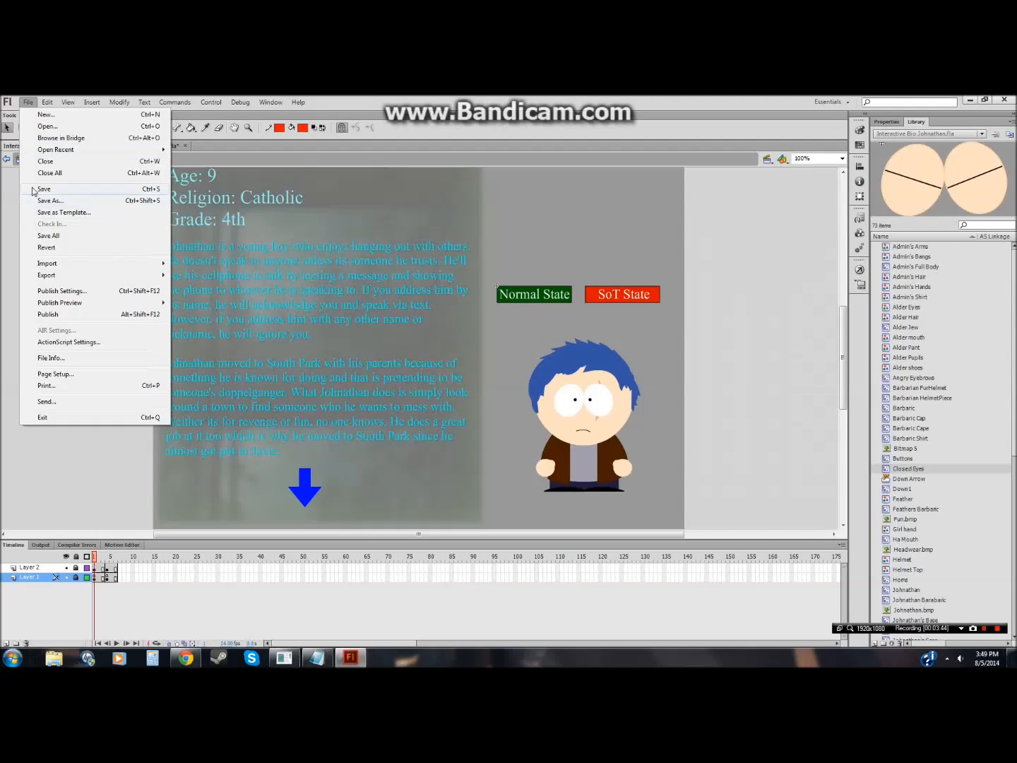
{"action": "left_click", "coordinate": [31, 190]}
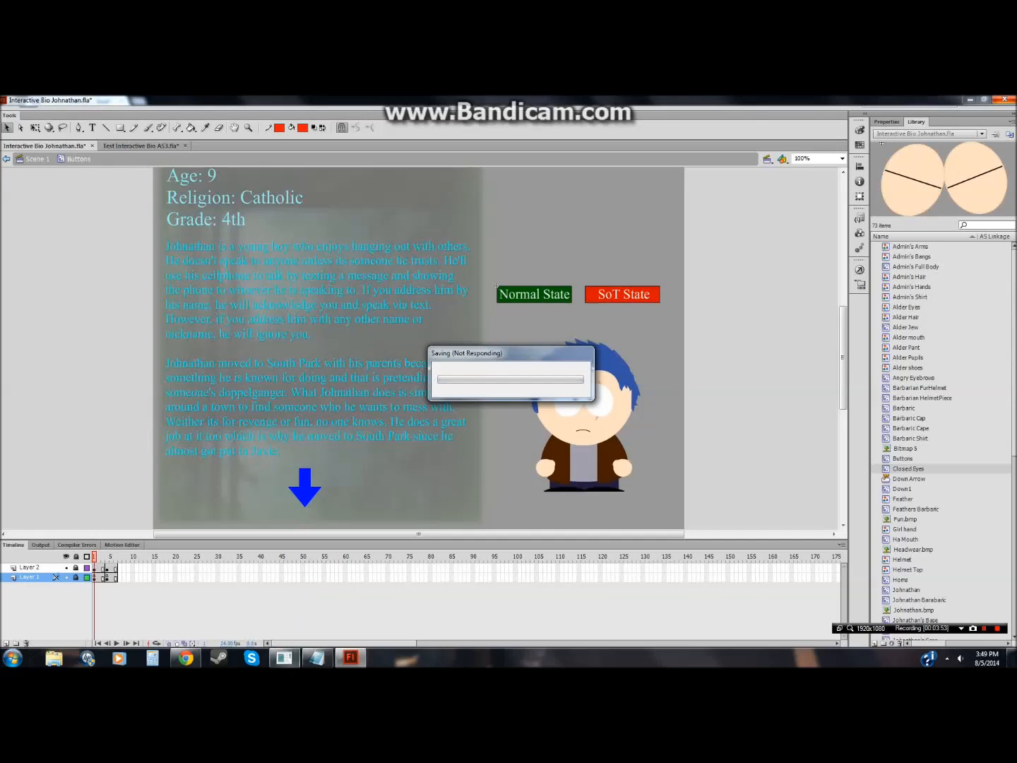
Step: Switch to RPG Maker, open the Sound Test and pick the "Puppet V2" background track
{"action": "left_click", "coordinate": [284, 658]}
{"action": "left_click", "coordinate": [350, 127]}
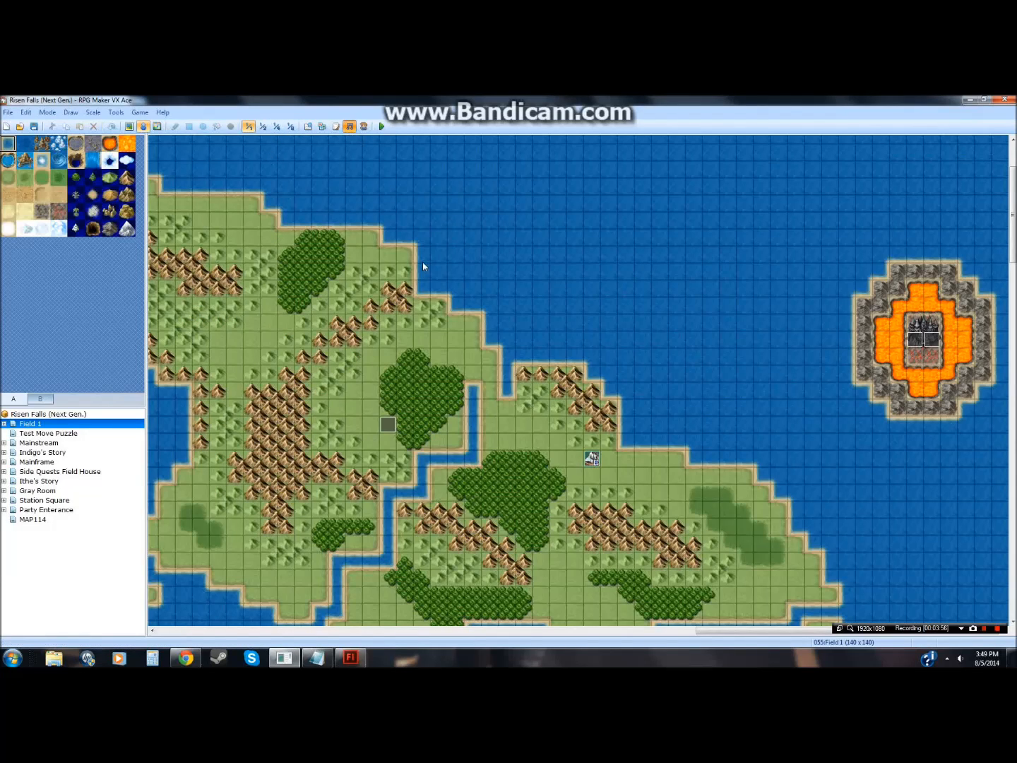
{"action": "left_click", "coordinate": [512, 388]}
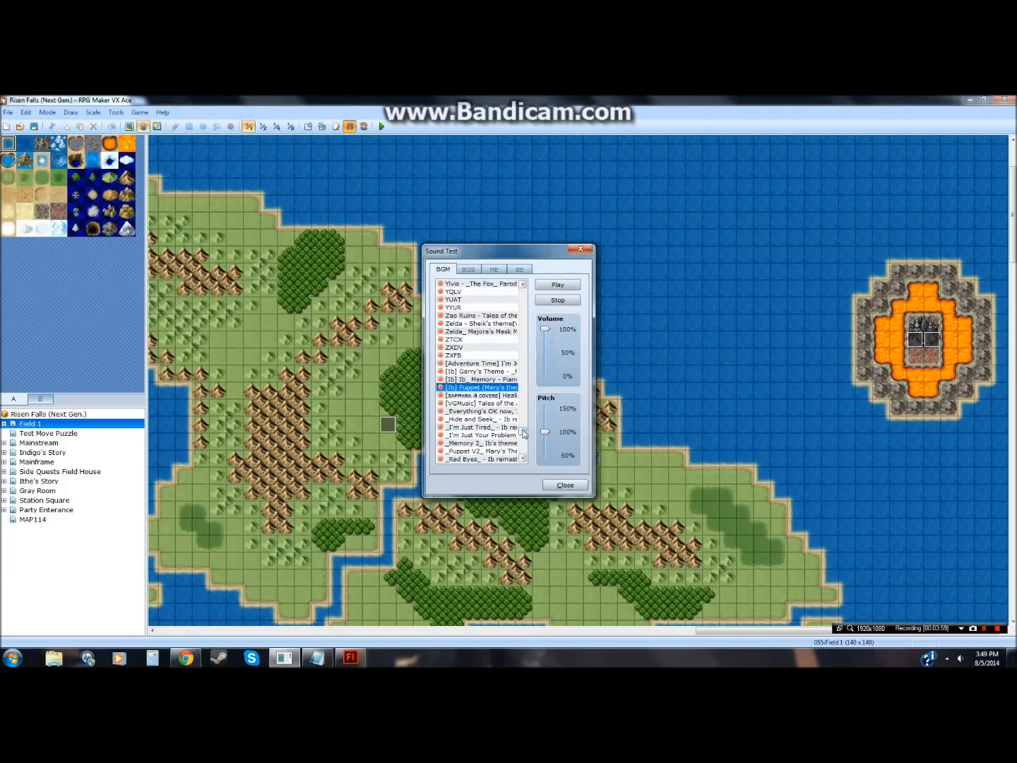
{"action": "left_click", "coordinate": [515, 451]}
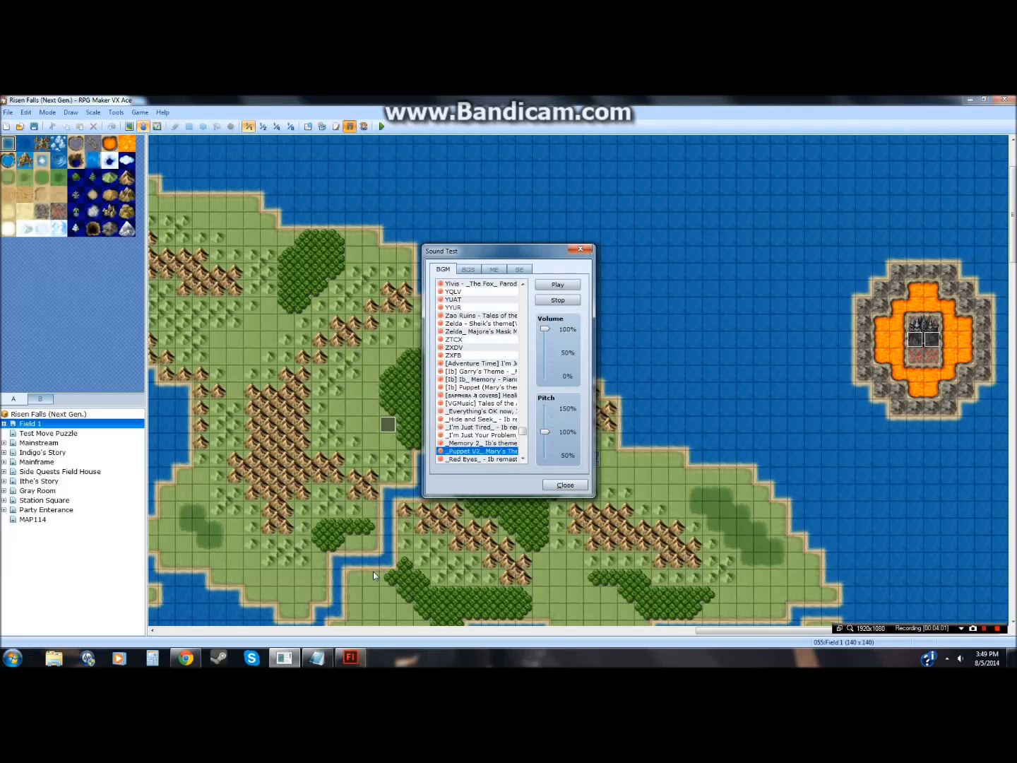
{"action": "left_click", "coordinate": [294, 662]}
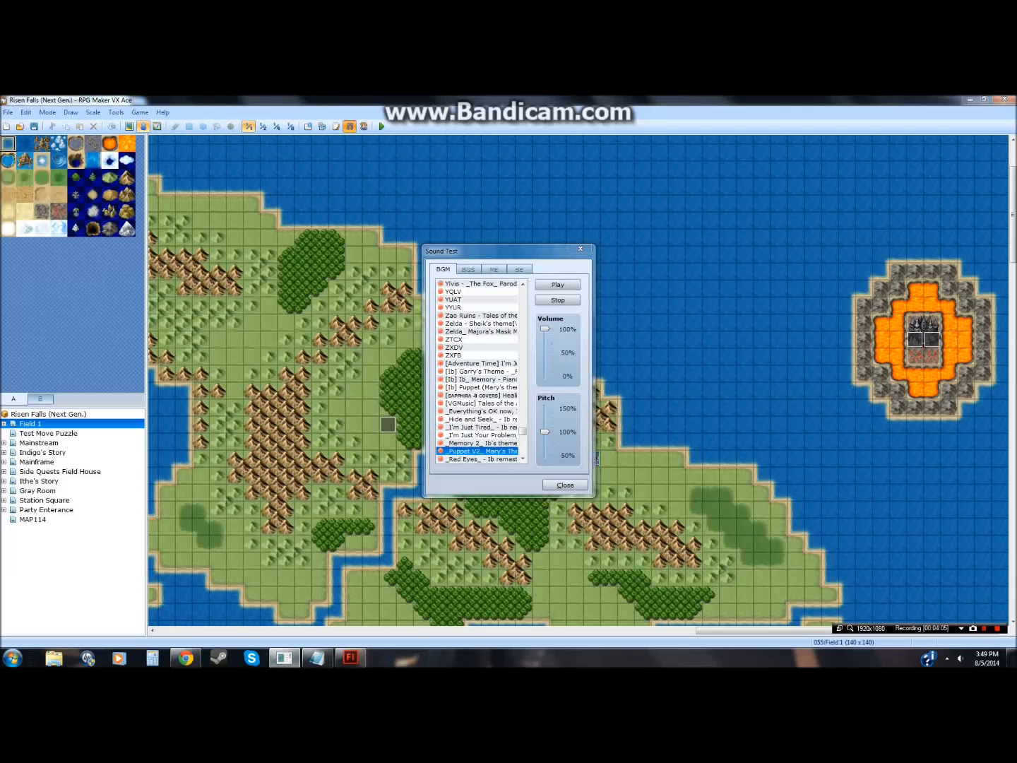
{"action": "left_click", "coordinate": [291, 662]}
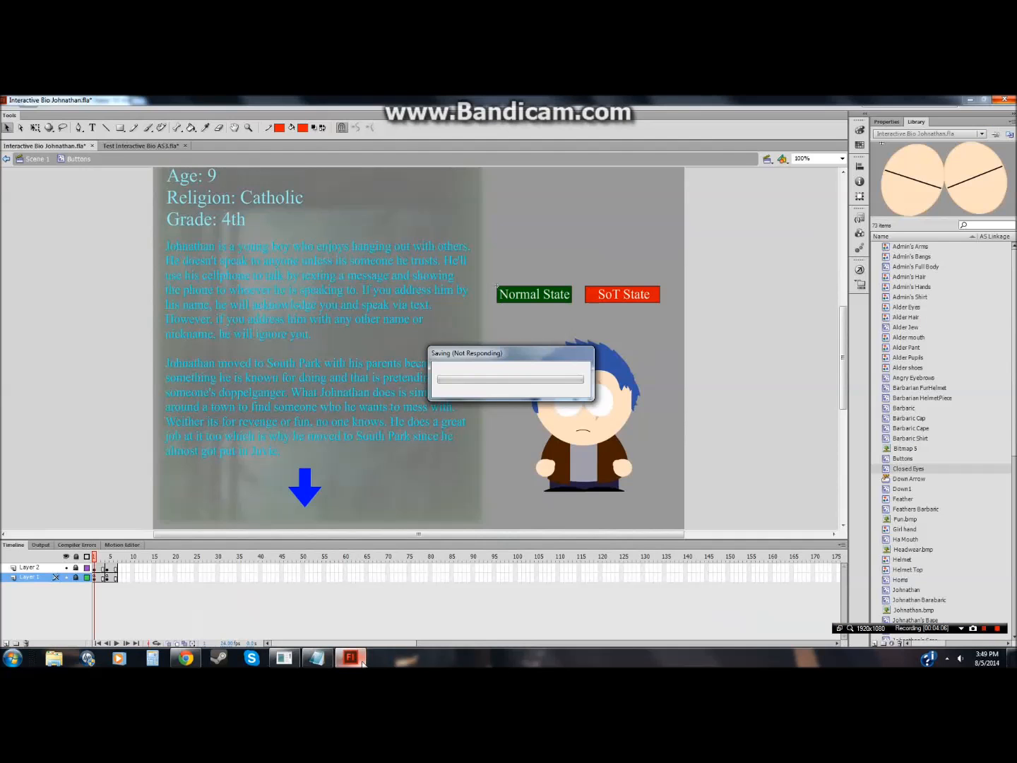
Step: Switch to the browser and scroll through the Zarkvus Daedrius wiki page
{"action": "mouse_move", "coordinate": [186, 660]}
{"action": "left_click", "coordinate": [186, 661]}
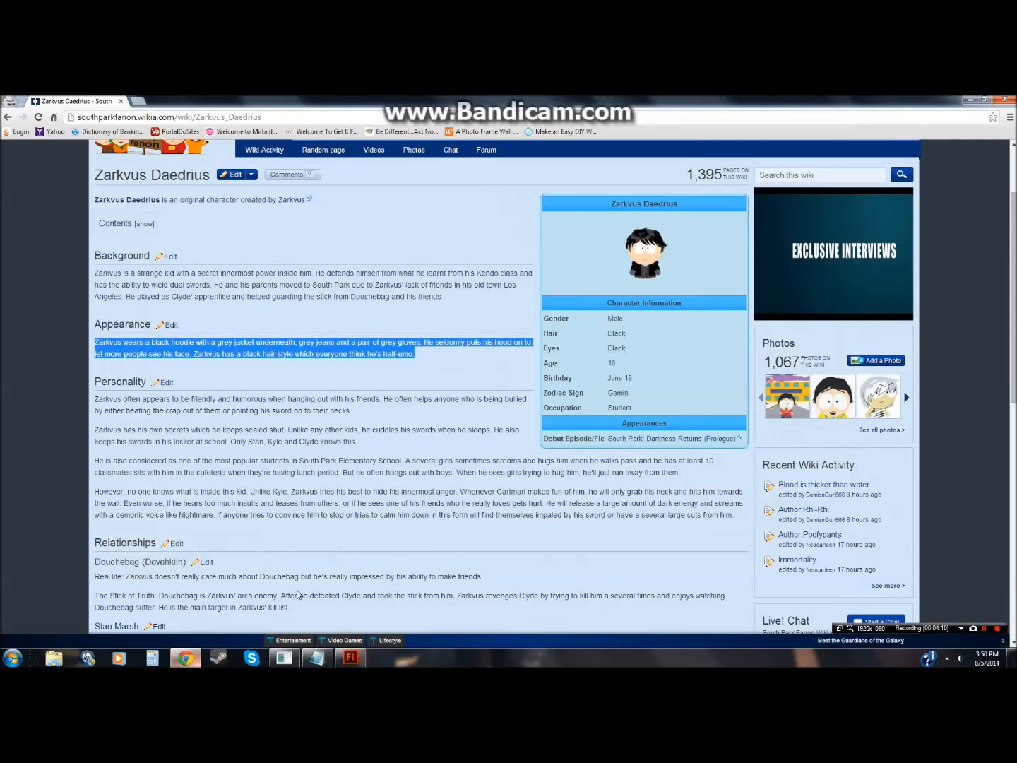
{"action": "left_click", "coordinate": [351, 537]}
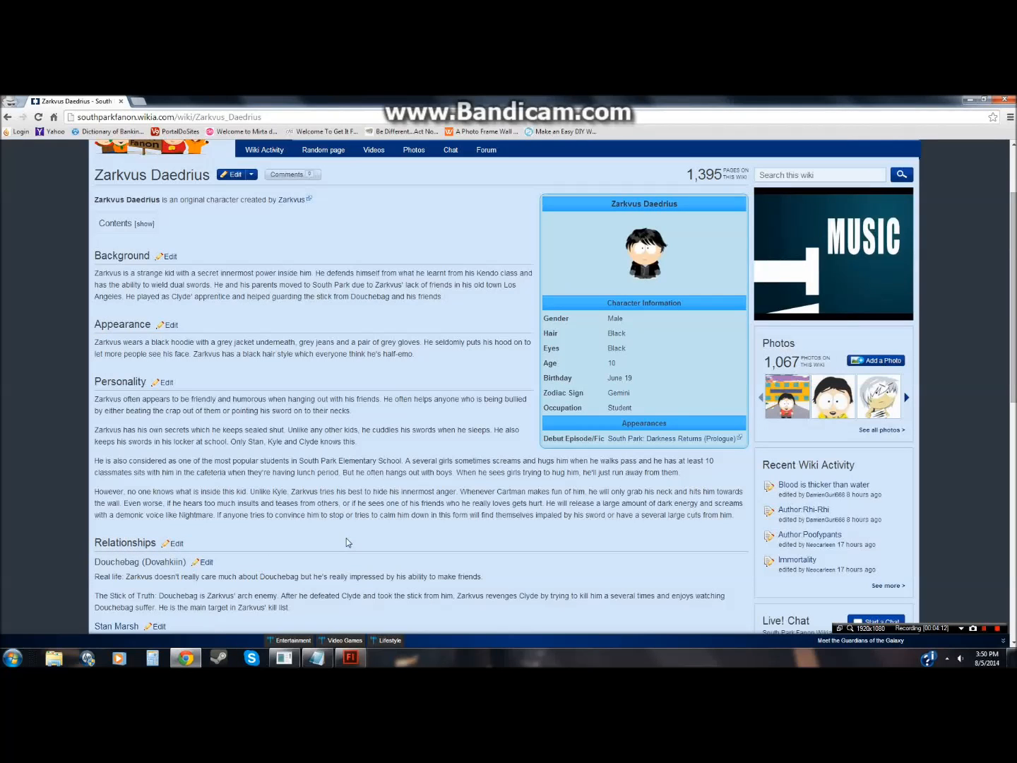
{"action": "scroll", "coordinate": [339, 536], "scroll_direction": "down", "scroll_amount": 6}
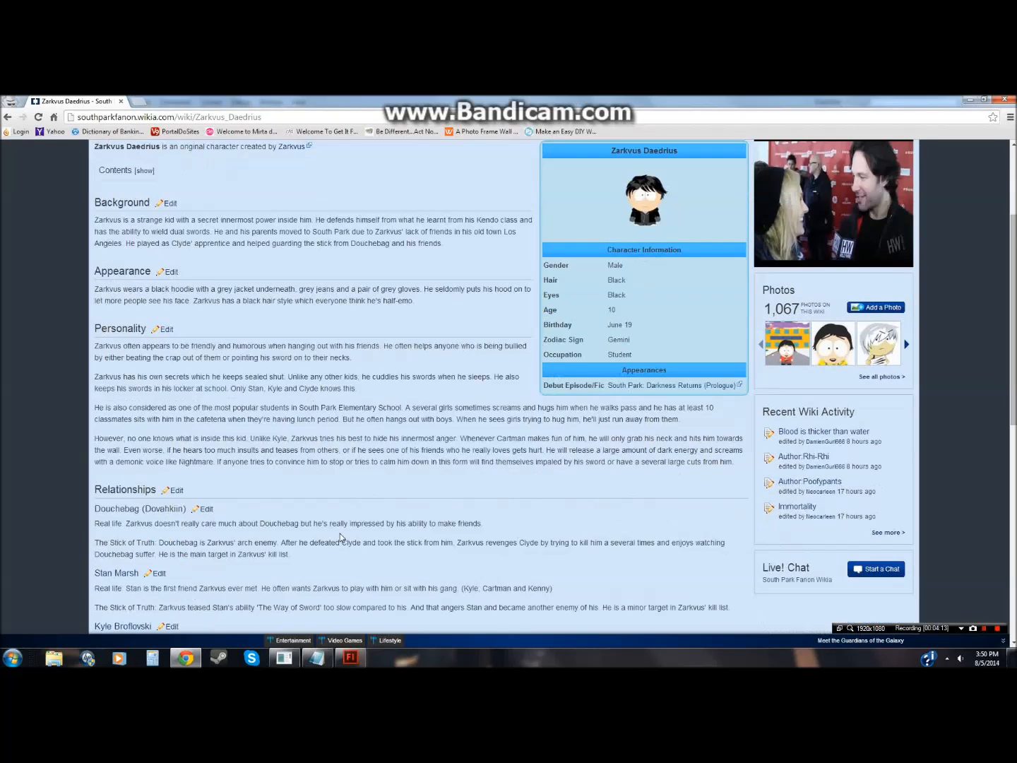
{"action": "scroll", "coordinate": [340, 538], "scroll_direction": "down", "scroll_amount": 6}
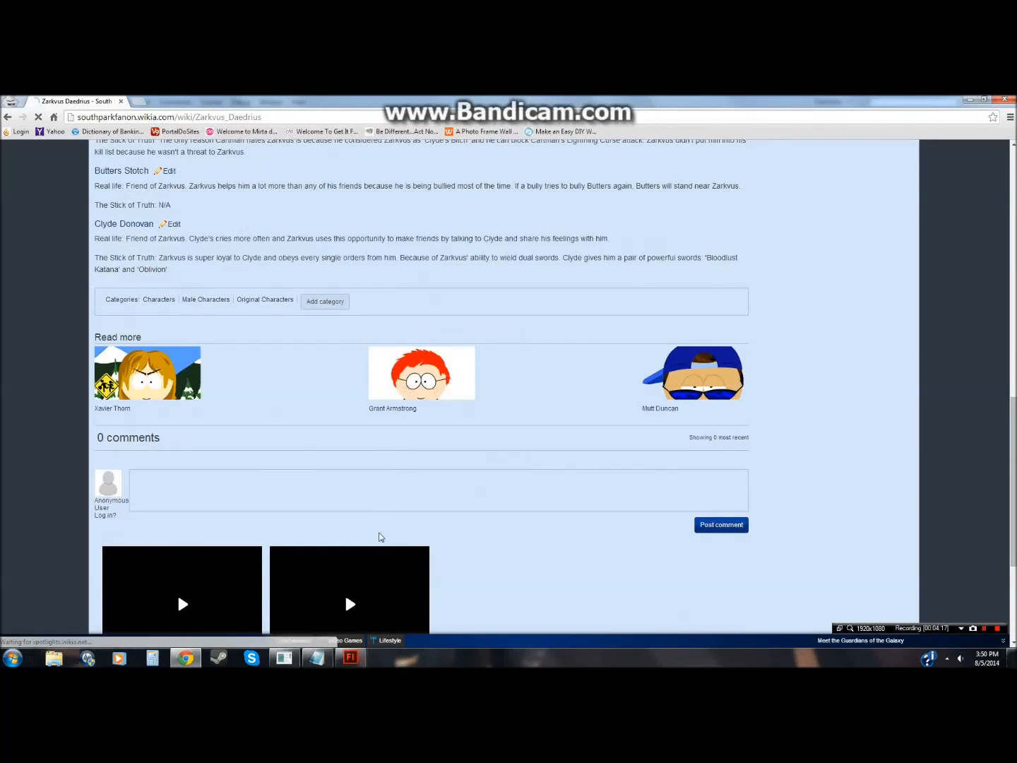
{"action": "scroll", "coordinate": [380, 530], "scroll_direction": "up", "scroll_amount": 6}
{"action": "scroll", "coordinate": [315, 600], "scroll_direction": "up", "scroll_amount": 7}
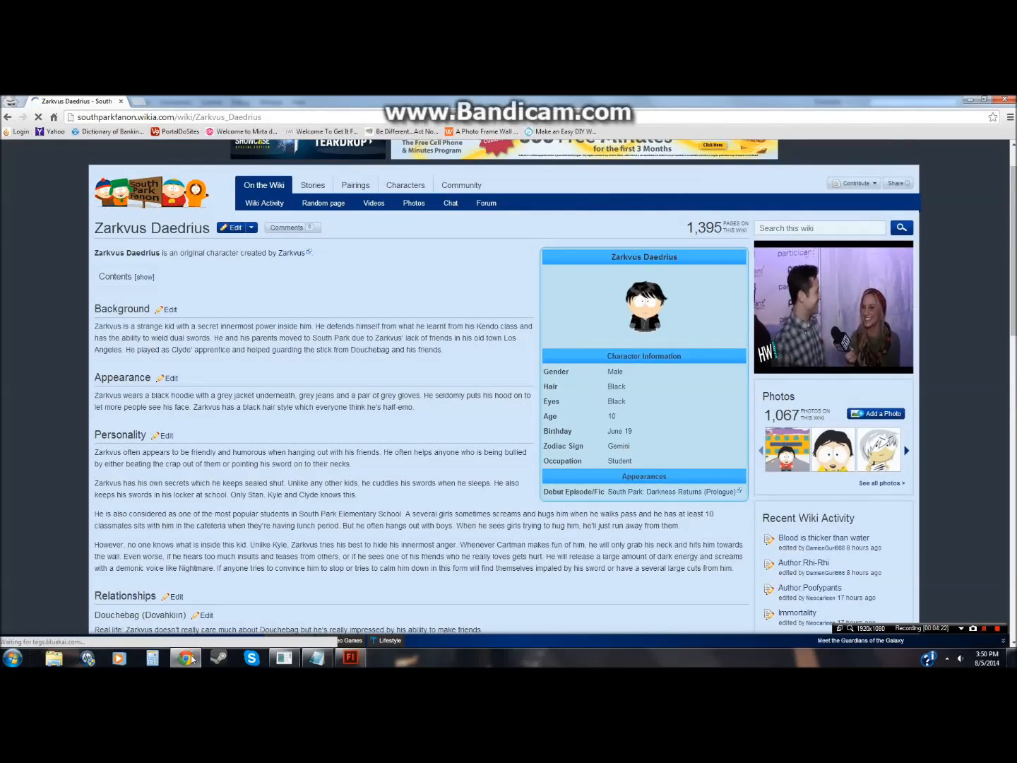
Step: Return to Test Interactive Bio AS3 and open the Actions panel for the Buttons layer's first frame
{"action": "left_click", "coordinate": [350, 657]}
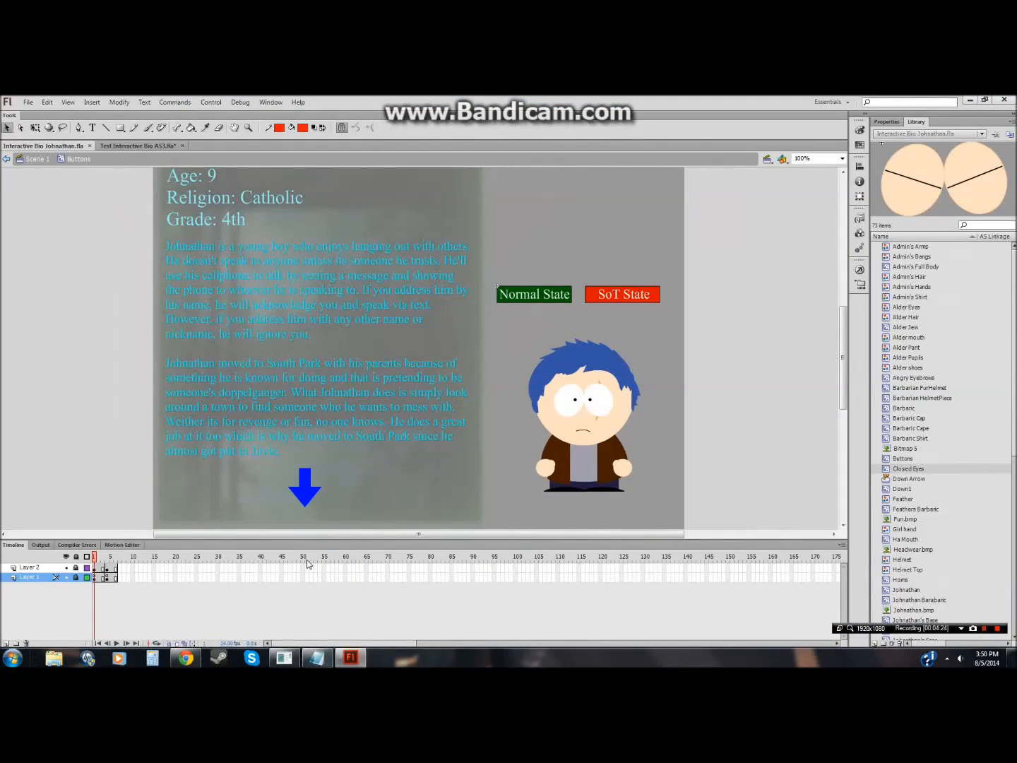
{"action": "left_click", "coordinate": [116, 145]}
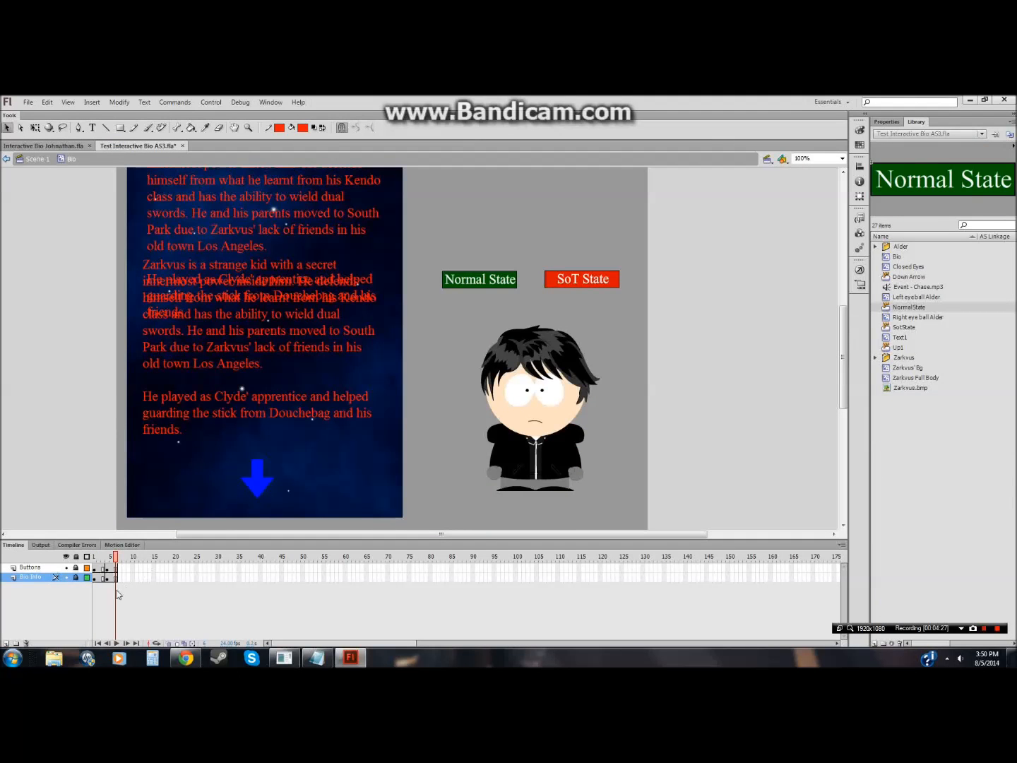
{"action": "left_click", "coordinate": [67, 578]}
{"action": "left_click", "coordinate": [66, 578]}
{"action": "left_click", "coordinate": [62, 568]}
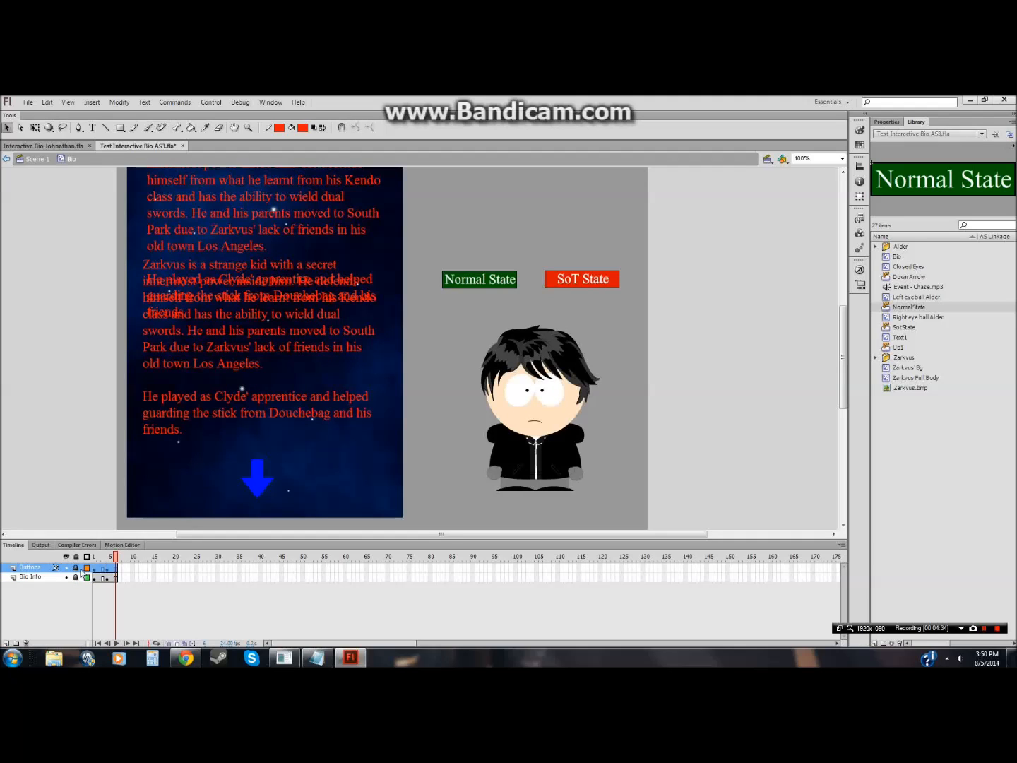
{"action": "left_click", "coordinate": [95, 567]}
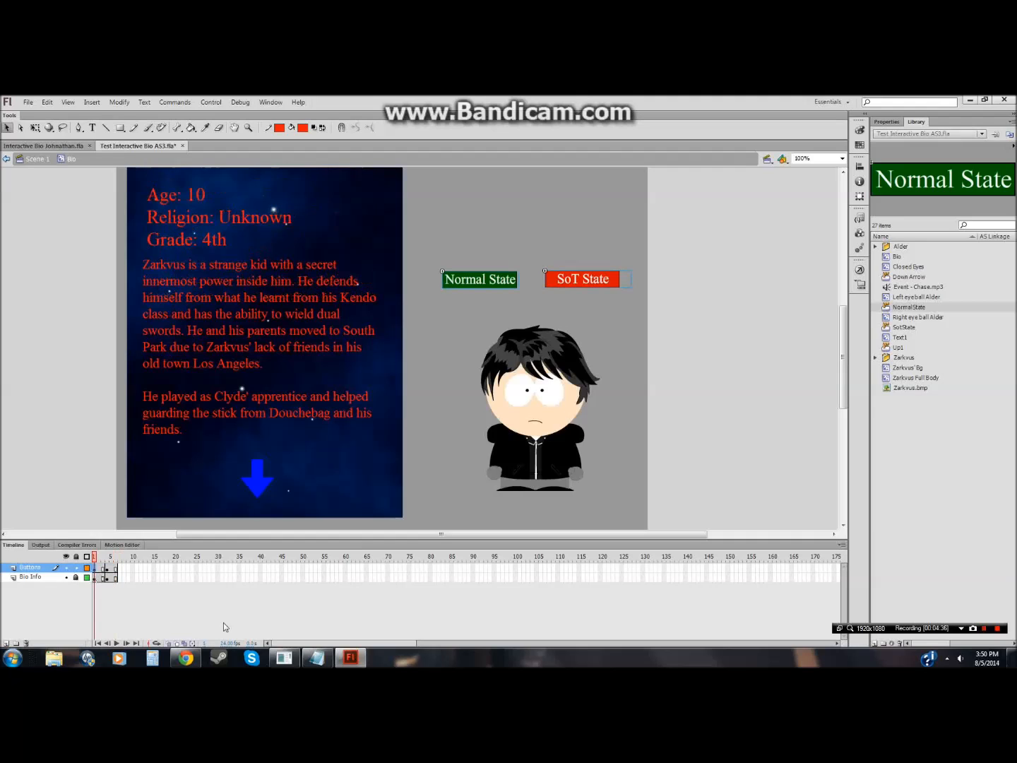
{"action": "left_click", "coordinate": [858, 270]}
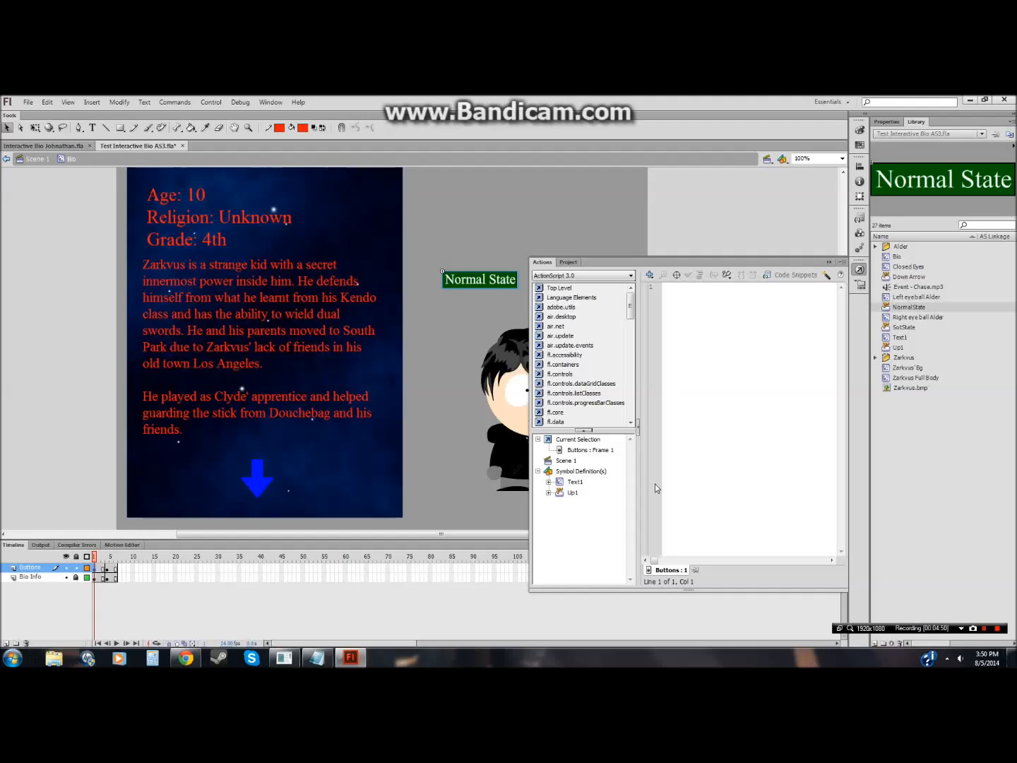
{"action": "key", "text": "F9"}
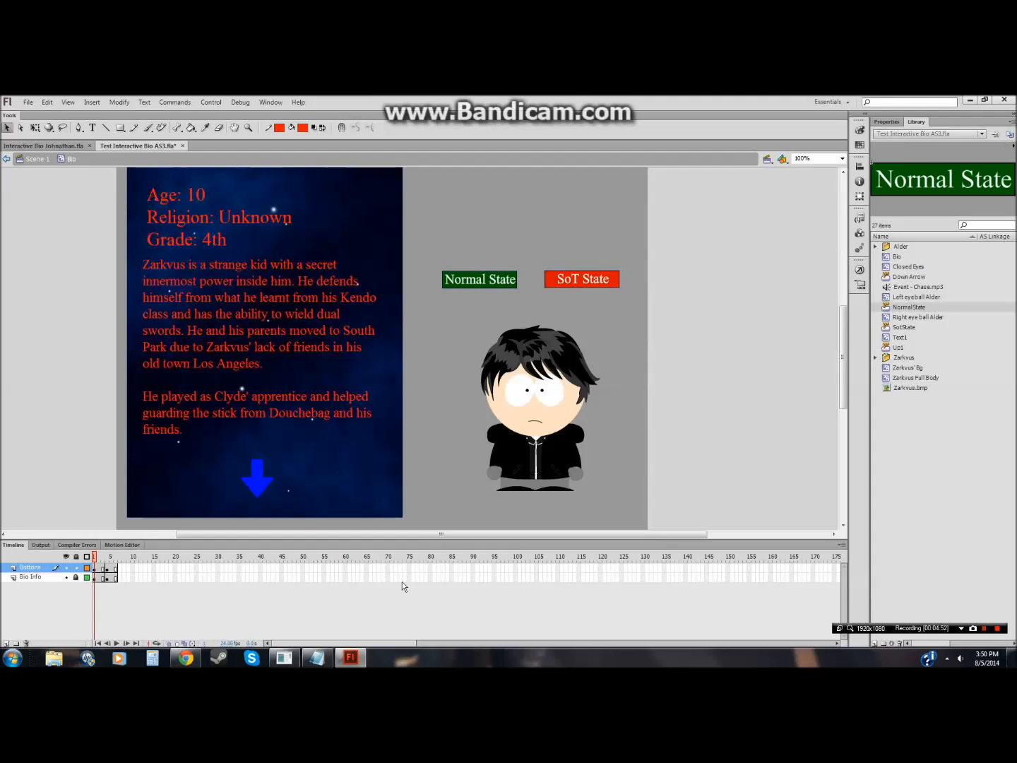
{"action": "key", "text": "ctrl+a"}
{"action": "key", "text": "F9"}
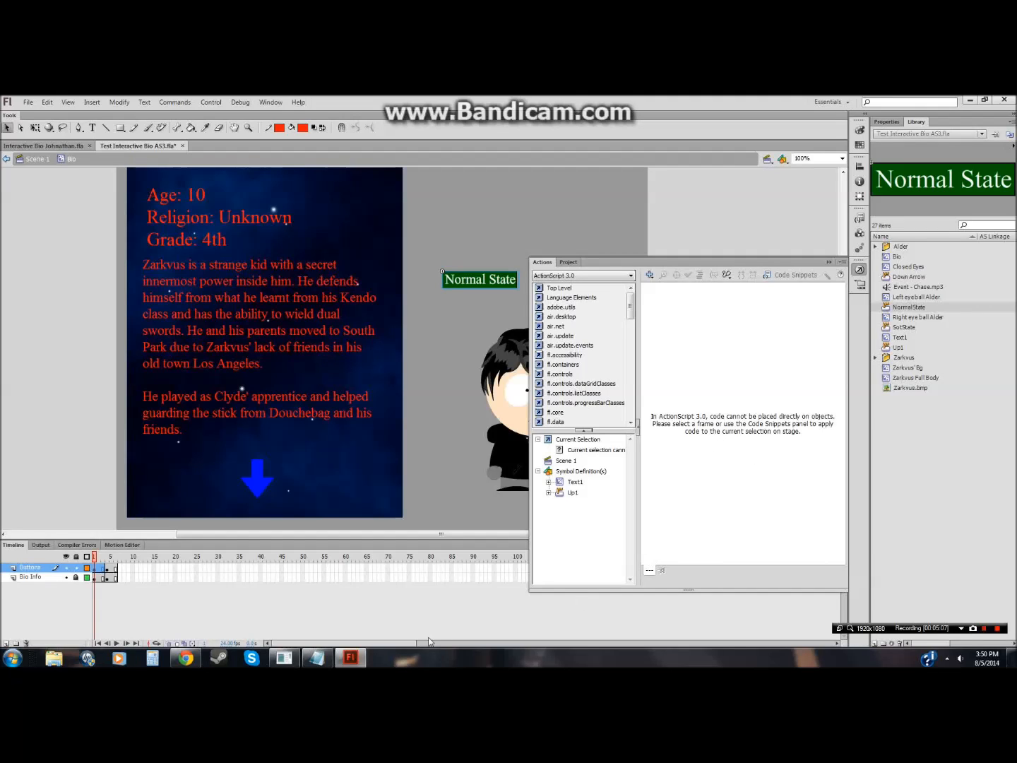
{"action": "key", "text": "F9"}
Step: Delete the two instruction lines below the code in Notepad
{"action": "left_click", "coordinate": [316, 657]}
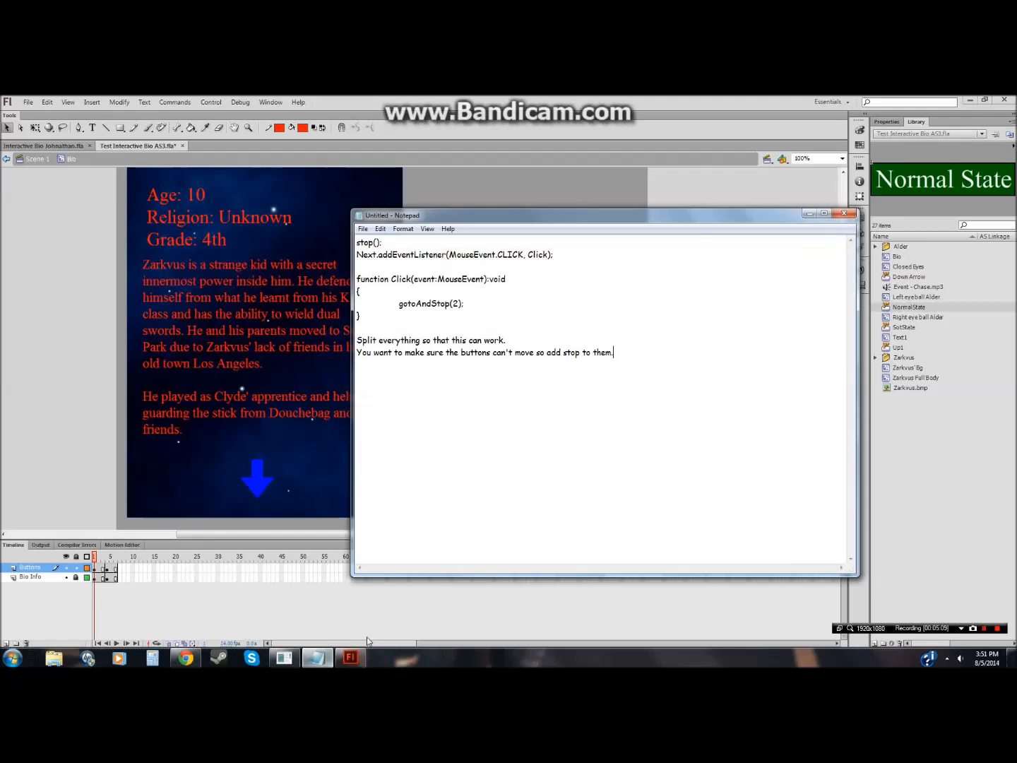
{"action": "mouse_move", "coordinate": [357, 340]}
{"action": "left_mouse_down"}
{"action": "mouse_move", "coordinate": [613, 352]}
{"action": "mouse_move", "coordinate": [363, 351]}
{"action": "mouse_move", "coordinate": [357, 340]}
{"action": "left_mouse_up"}
{"action": "left_click", "coordinate": [576, 355]}
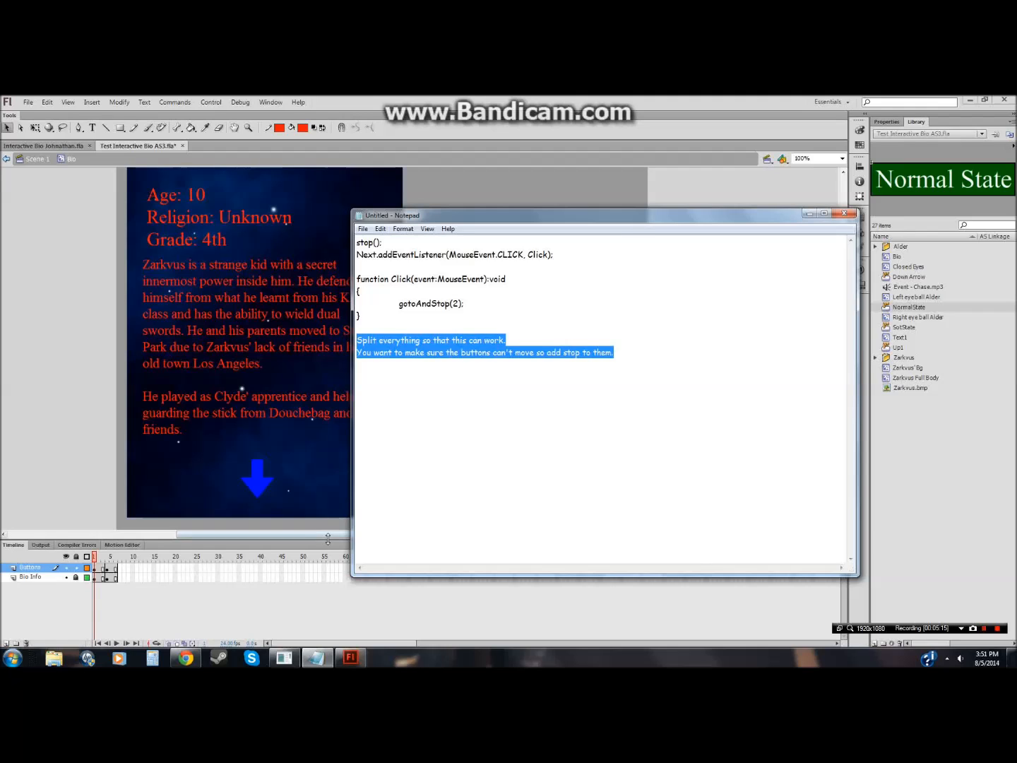
{"action": "left_click", "coordinate": [257, 594]}
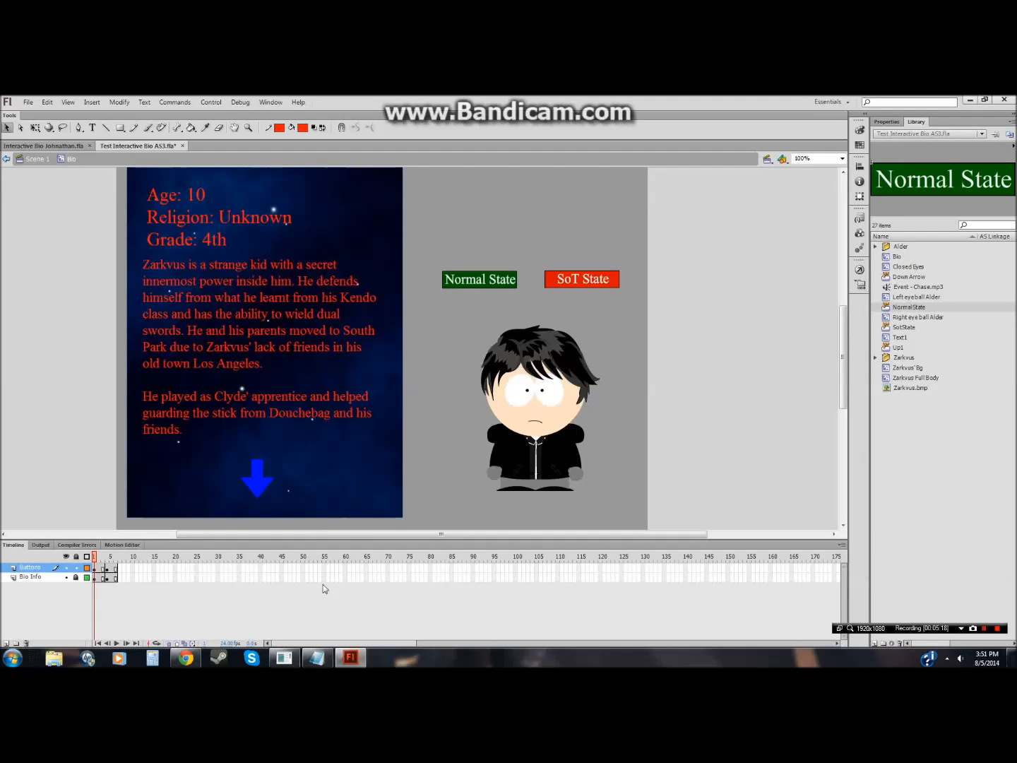
{"action": "left_click", "coordinate": [315, 658]}
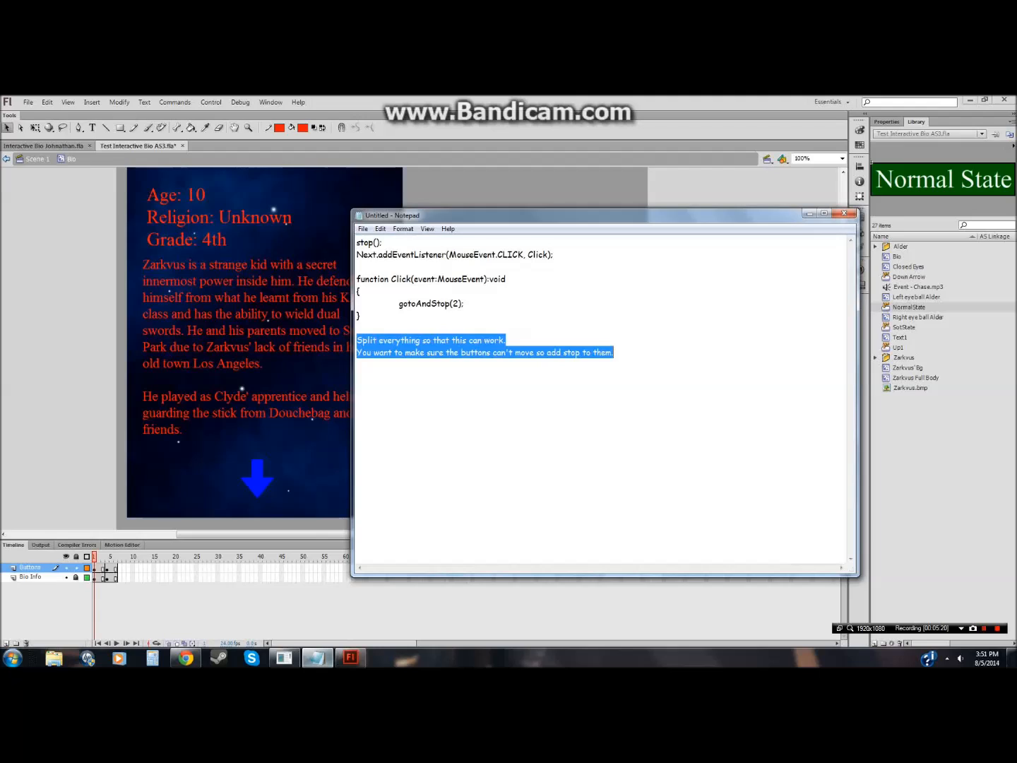
{"action": "key", "text": "BackSpace"}
Step: Write the note "That's my only problem with ActionScript3." and start a new line
{"action": "type", "text": "T"}
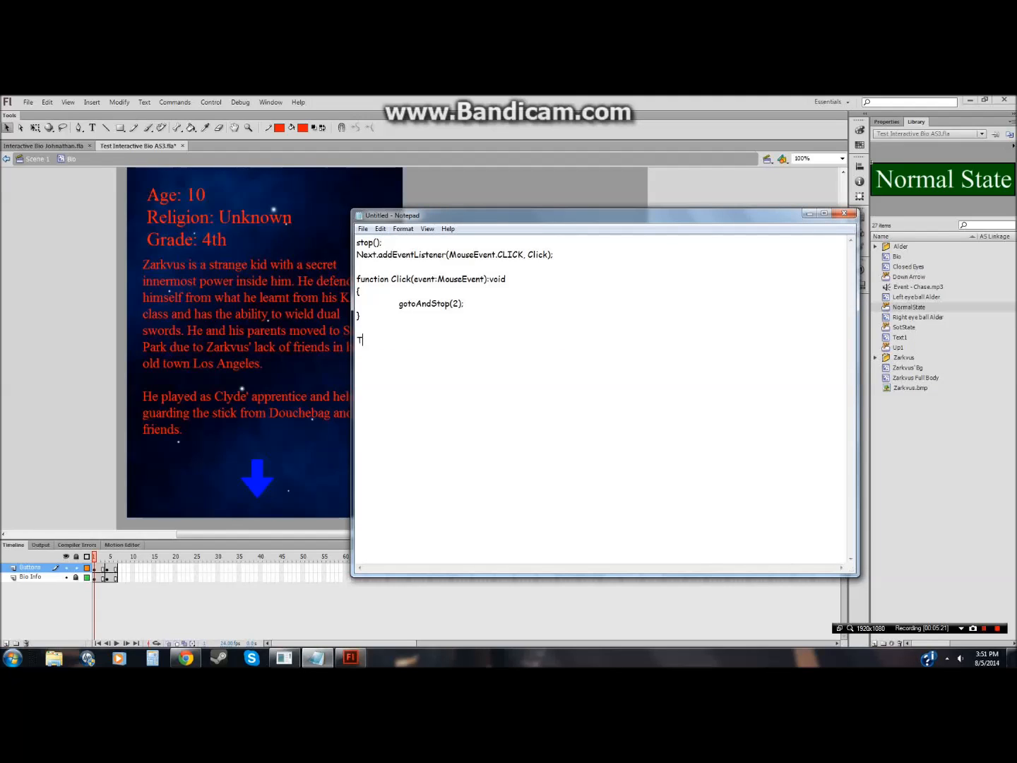
{"action": "type", "text": "hot's my only problem with ActionScri"}
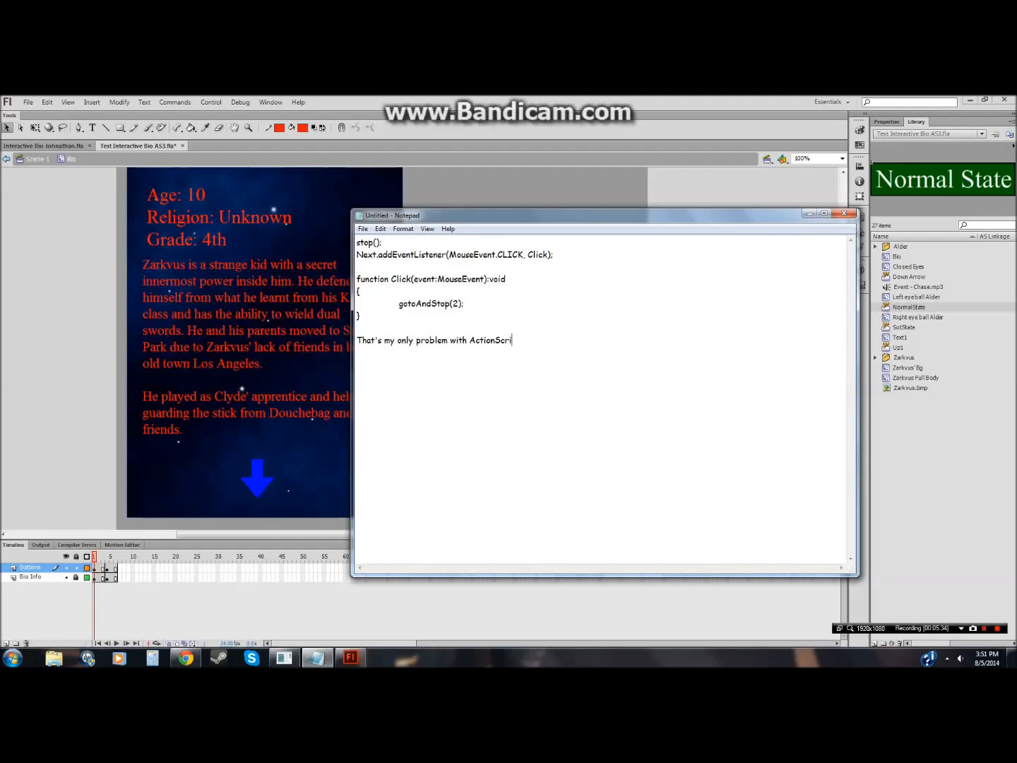
{"action": "type", "text": "pt3."}
{"action": "key", "text": "Return"}
Step: Add the line "I'll show you a shortcut around that." to the note
{"action": "type", "text": "I'll show you o"}
{"action": "type", "text": " shortcut arou"}
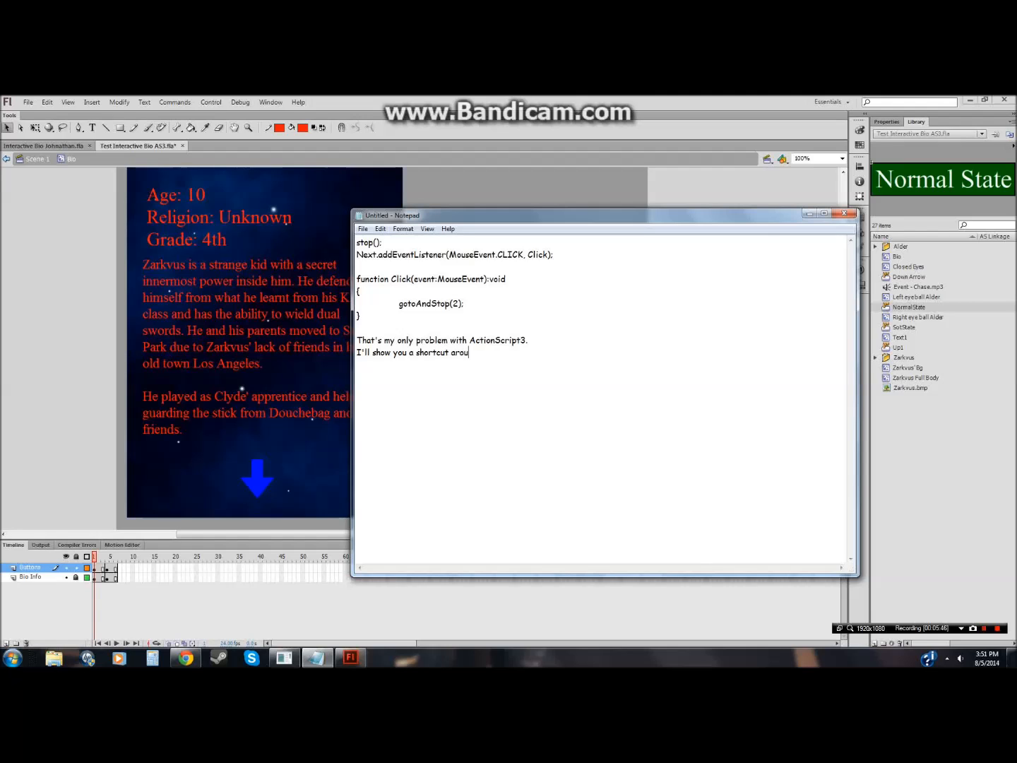
{"action": "type", "text": "nd that."}
Step: Copy the event listener and click function code from the Notepad note
{"action": "left_click", "coordinate": [110, 458]}
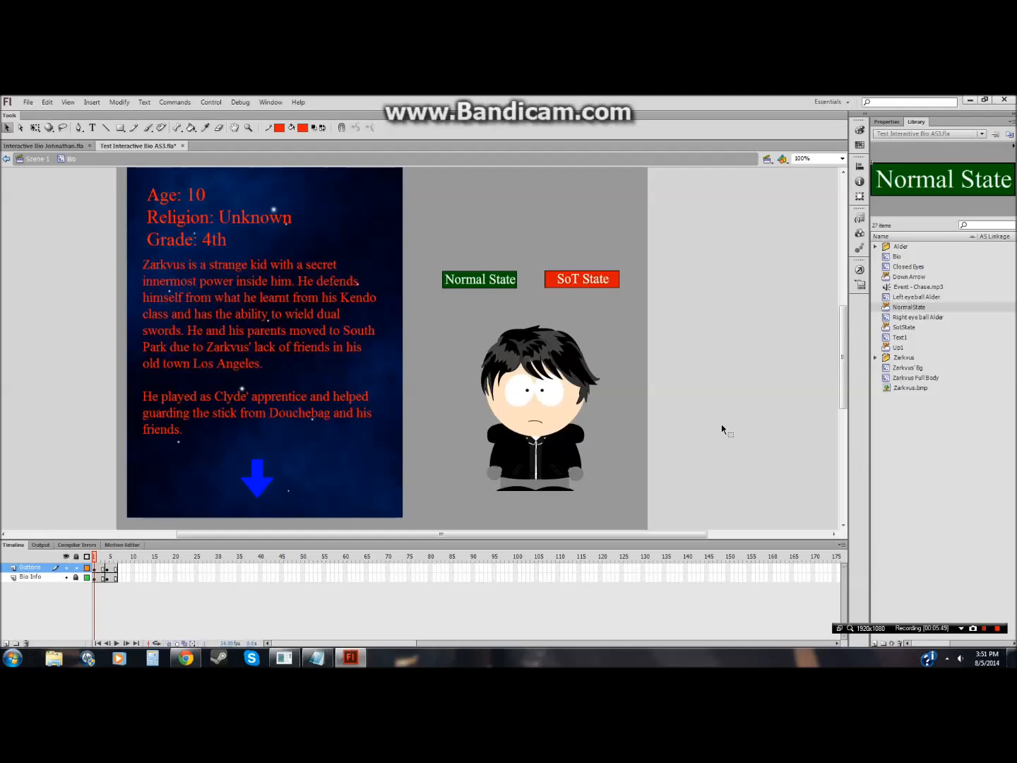
{"action": "left_click", "coordinate": [859, 270]}
{"action": "left_click", "coordinate": [317, 657]}
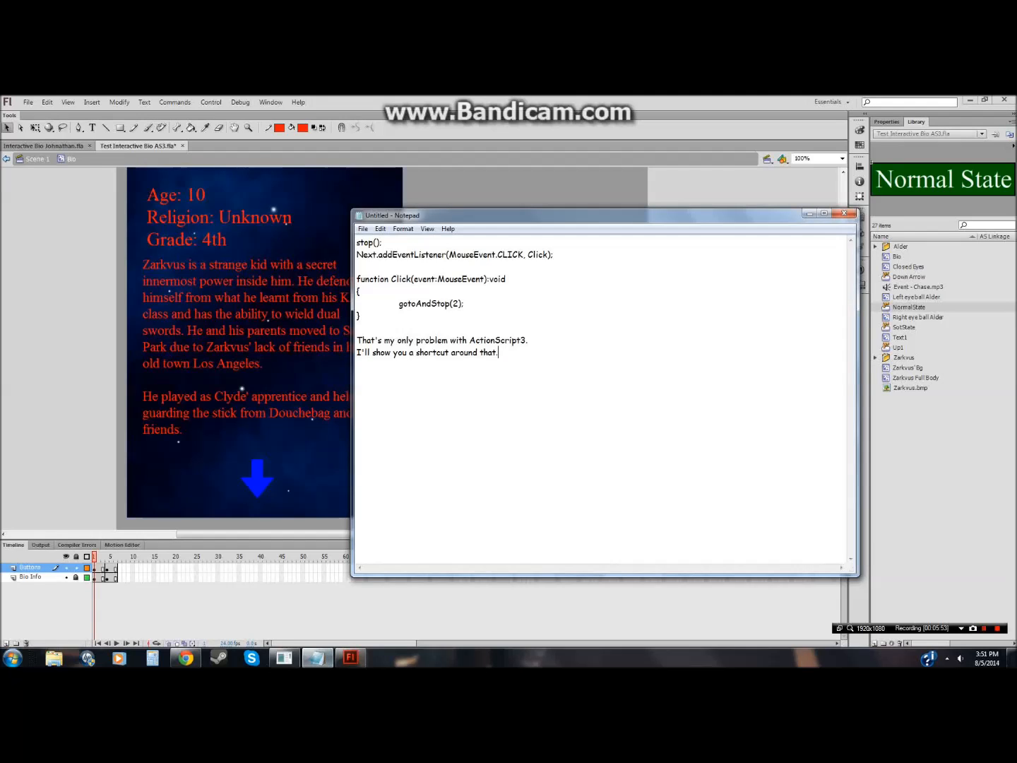
{"action": "key", "text": "shift+Up"}
{"action": "key", "text": "shift+Up"}
{"action": "key", "text": "shift+Up"}
{"action": "key", "text": "shift+Up"}
{"action": "key", "text": "shift+Up"}
{"action": "key", "text": "shift+Home"}
{"action": "key", "text": "ctrl+c"}
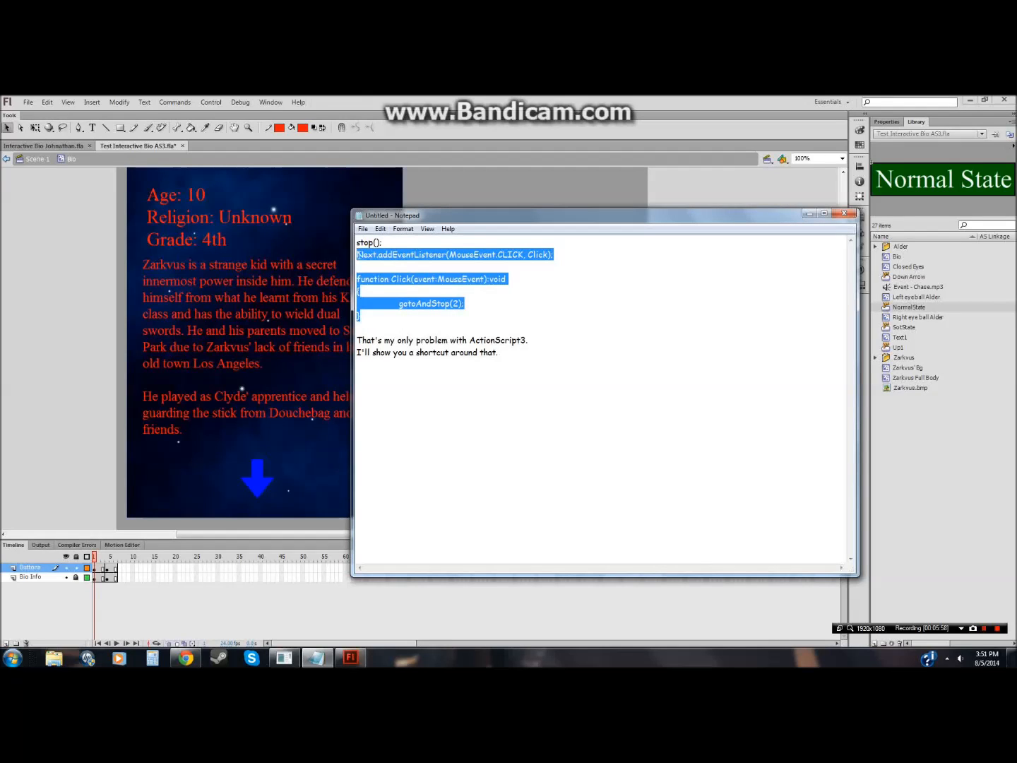
{"action": "left_click", "coordinate": [810, 213]}
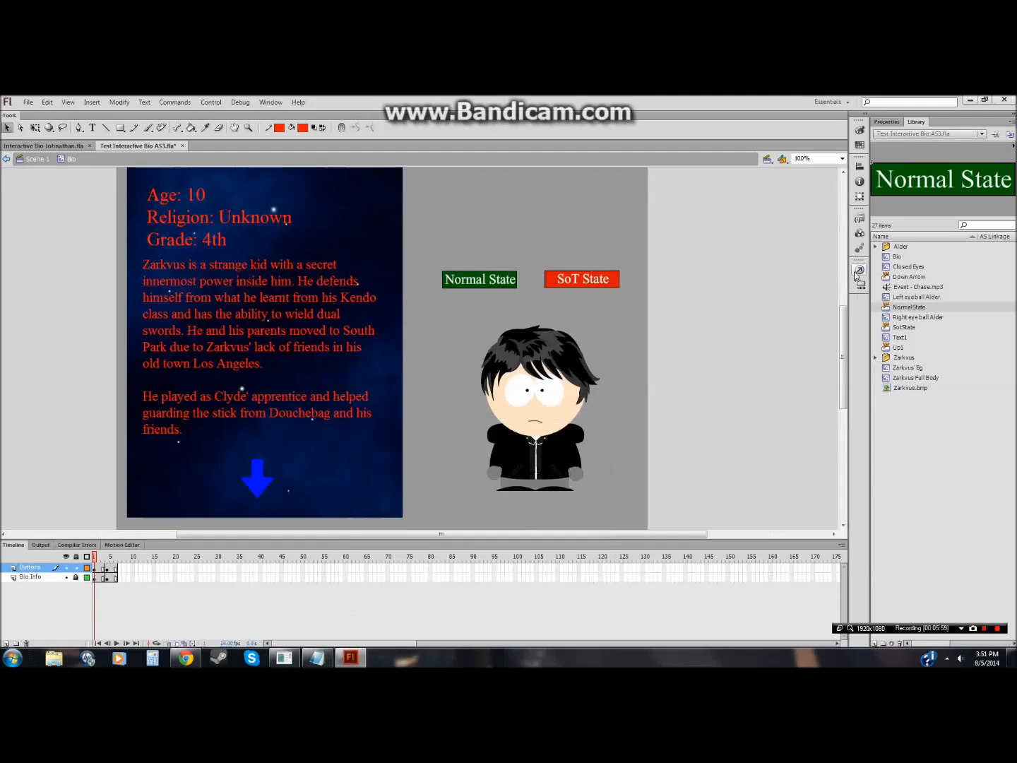
Step: Paste the code into the Buttons layer's frame 1 actions, renaming Next to Normal and the handler to Click2
{"action": "left_click", "coordinate": [860, 269]}
{"action": "key", "text": "ctrl+v"}
{"action": "left_click_drag", "start_coordinate": [681, 287], "coordinate": [665, 286]}
{"action": "type", "text": "Normal"}
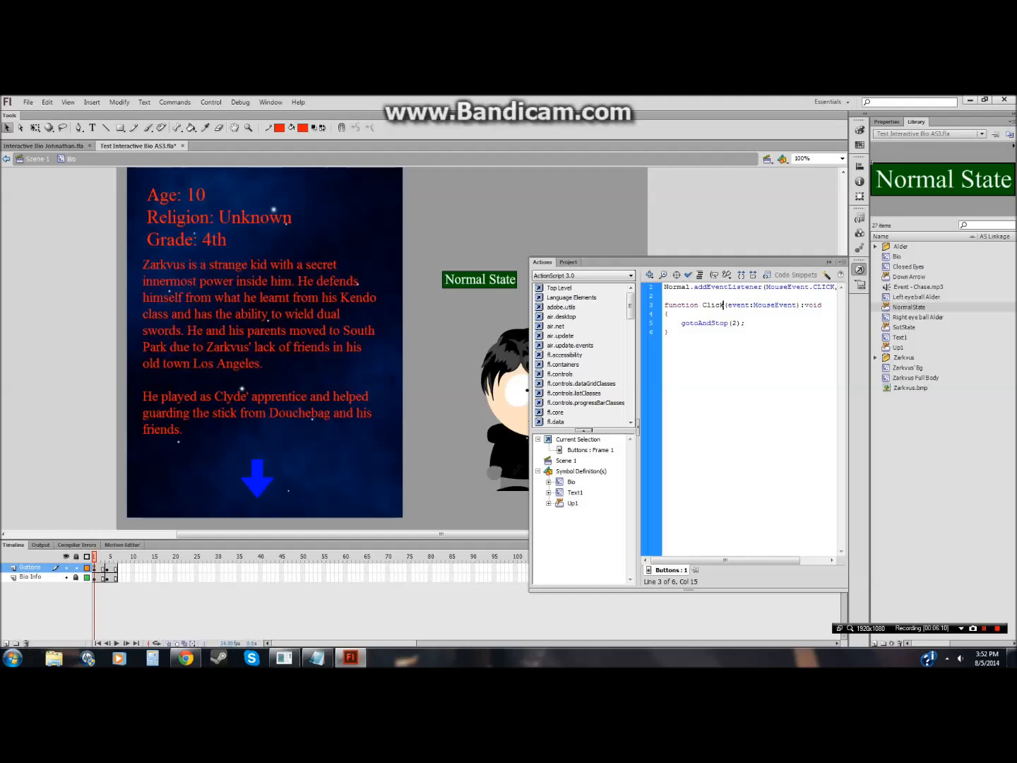
{"action": "type", "text": "2"}
{"action": "left_click_drag", "start_coordinate": [750, 559], "coordinate": [807, 560]}
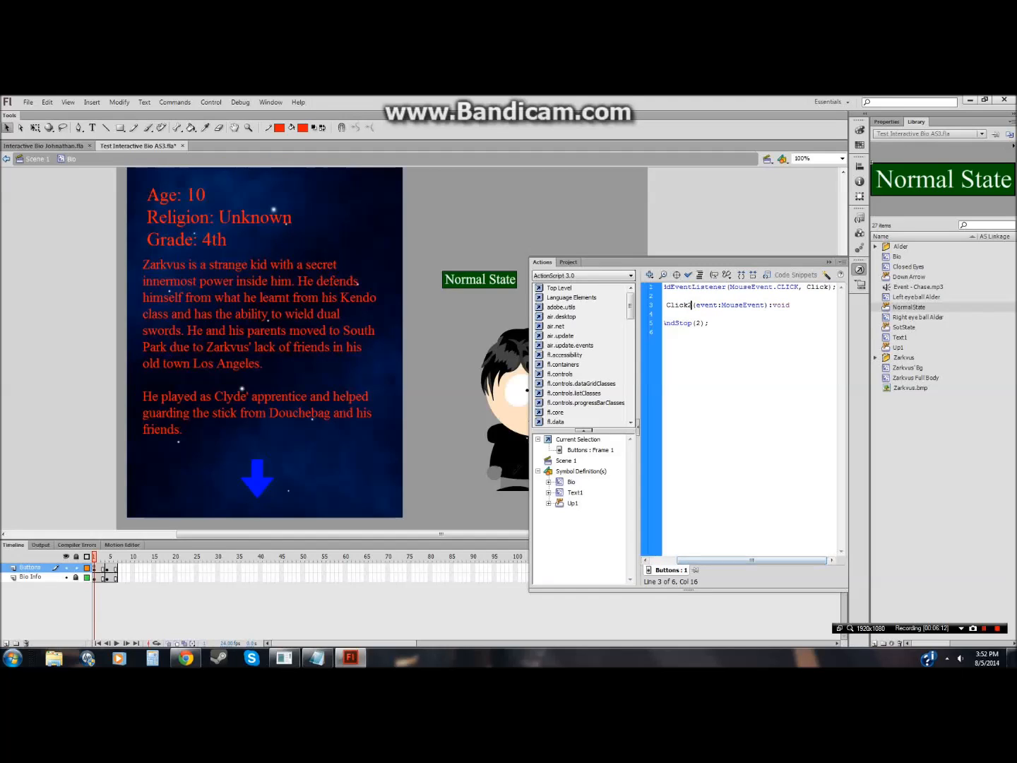
{"action": "type", "text": "2"}
Step: Change the Click2 function's call from gotoAndStop(2) to gotoAndPlay(1)
{"action": "left_click", "coordinate": [695, 323]}
{"action": "left_click_drag", "start_coordinate": [674, 323], "coordinate": [688, 323]}
{"action": "type", "text": "Play"}
{"action": "key", "text": "BackSpace"}
{"action": "left_click_drag", "start_coordinate": [708, 322], "coordinate": [665, 286]}
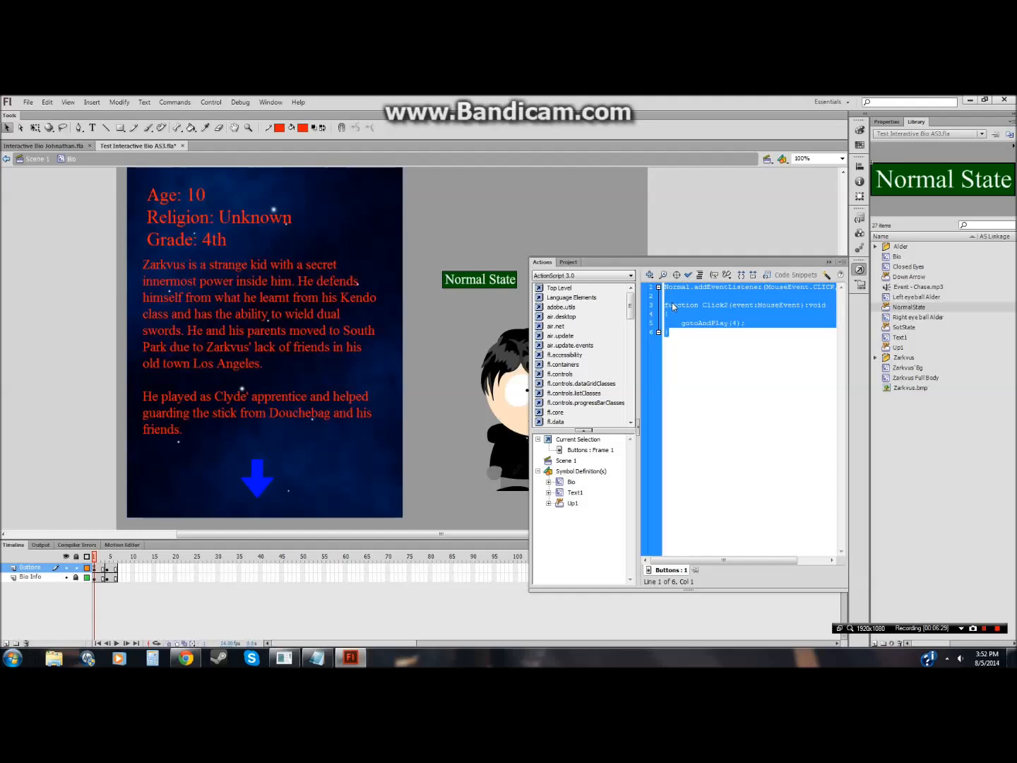
{"action": "left_click", "coordinate": [667, 332]}
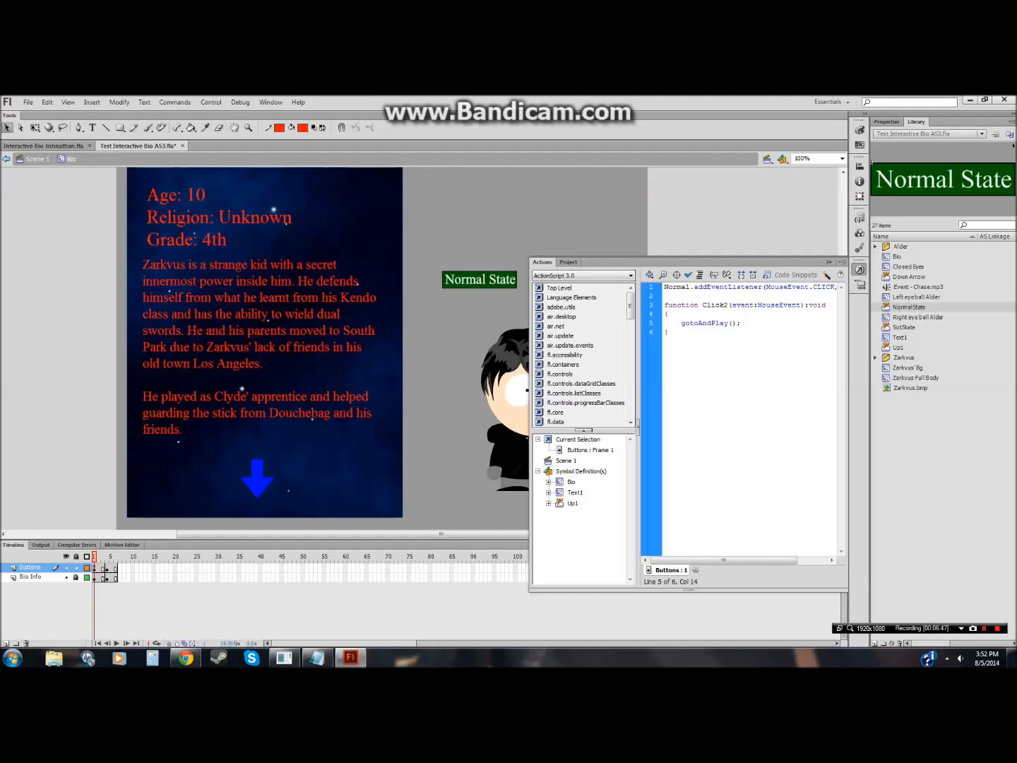
{"action": "type", "text": "1"}
Step: Paste a second copy of the listener and function below the first block
{"action": "key", "text": "Right"}
{"action": "key", "text": "Return"}
{"action": "key", "text": "Delete"}
{"action": "key", "text": "Return"}
{"action": "type", "text": "Normal.addEventListener(MouseEvent.CLICK, Click2);  function Click2(event:MouseEvent):void { \tgotoAndPlay(4); }"}
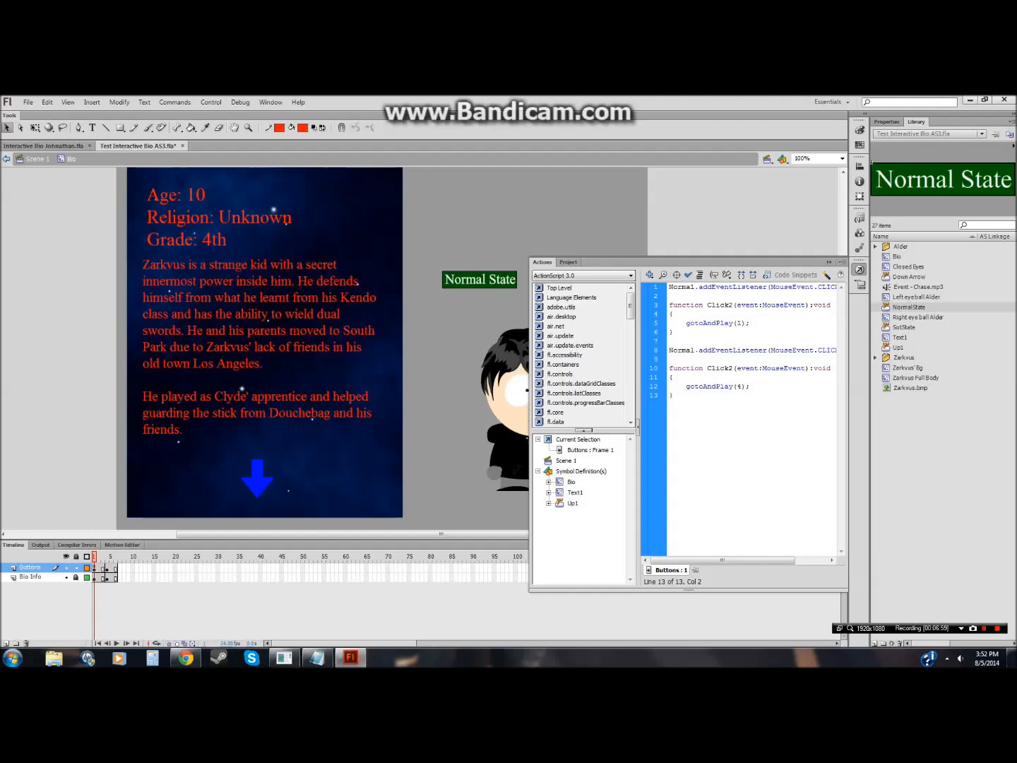
Step: Point the second listener at the Stick button and rename its handler function to Click3
{"action": "left_click_drag", "start_coordinate": [695, 350], "coordinate": [668, 351]}
{"action": "left_click", "coordinate": [669, 351]}
{"action": "type", "text": "Stick"}
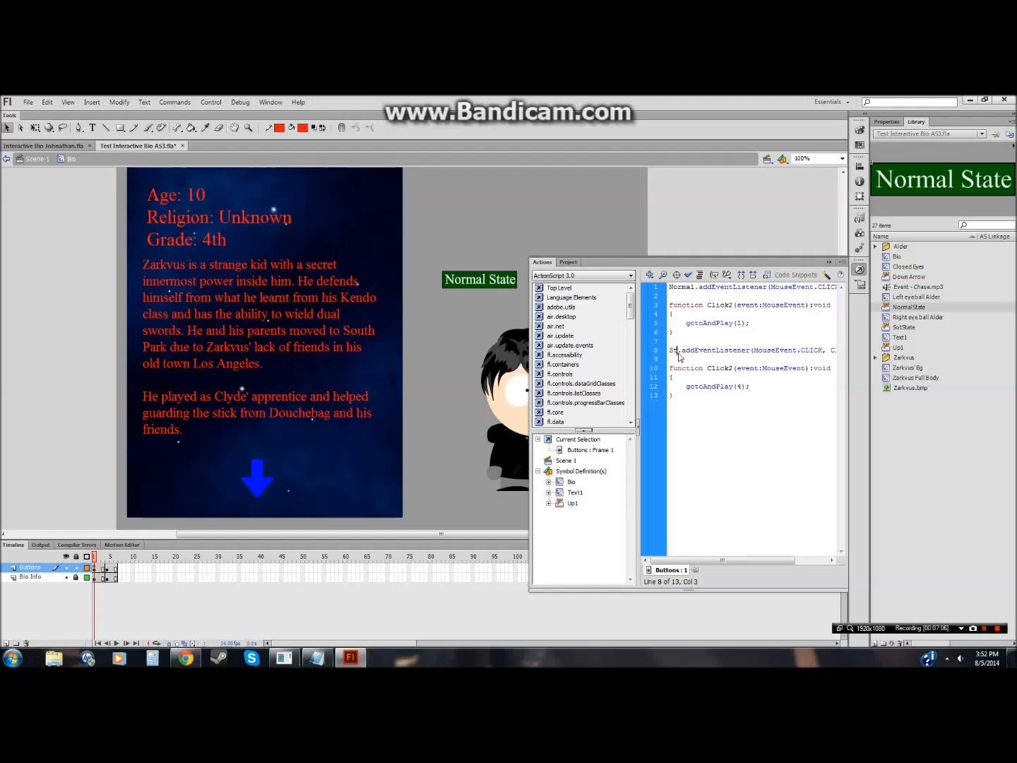
{"action": "left_click", "coordinate": [733, 368]}
{"action": "key", "text": "BackSpace"}
{"action": "type", "text": "3"}
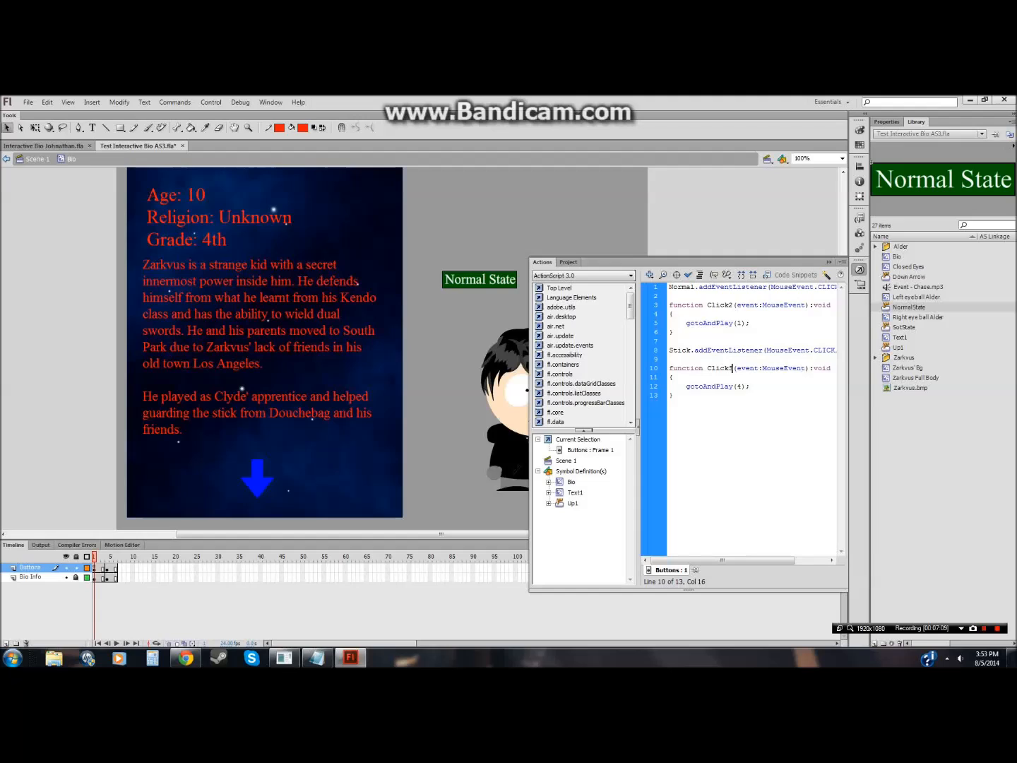
{"action": "left_click_drag", "start_coordinate": [753, 559], "coordinate": [784, 559]}
{"action": "left_click", "coordinate": [819, 350]}
{"action": "type", "text": "3);"}
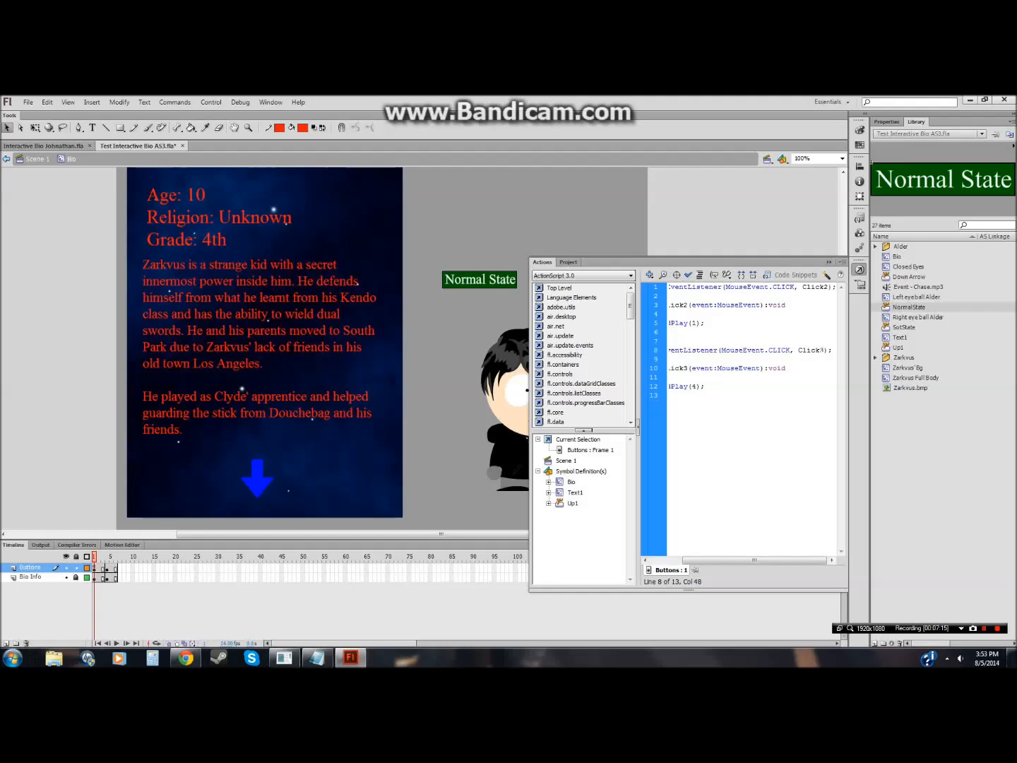
Step: Copy the whole frame 1 script and close the Actions panel
{"action": "left_click_drag", "start_coordinate": [769, 559], "coordinate": [713, 560]}
{"action": "left_click_drag", "start_coordinate": [675, 395], "coordinate": [668, 286]}
{"action": "key", "text": "ctrl+c"}
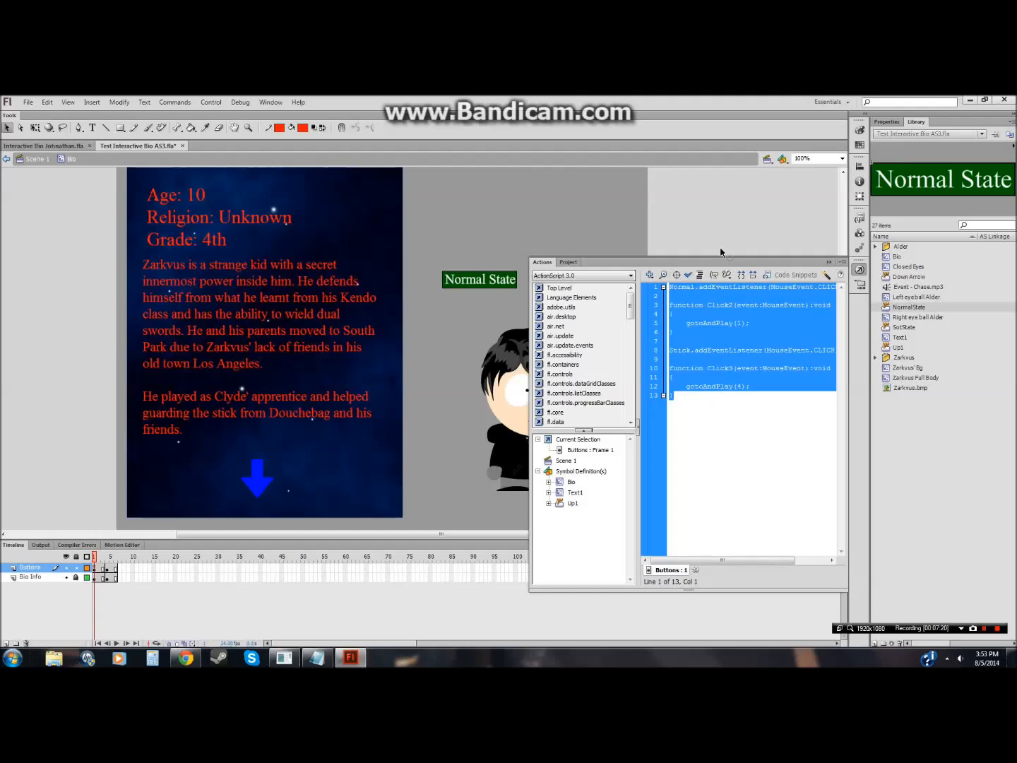
{"action": "key", "text": "F9"}
{"action": "key", "text": "Return"}
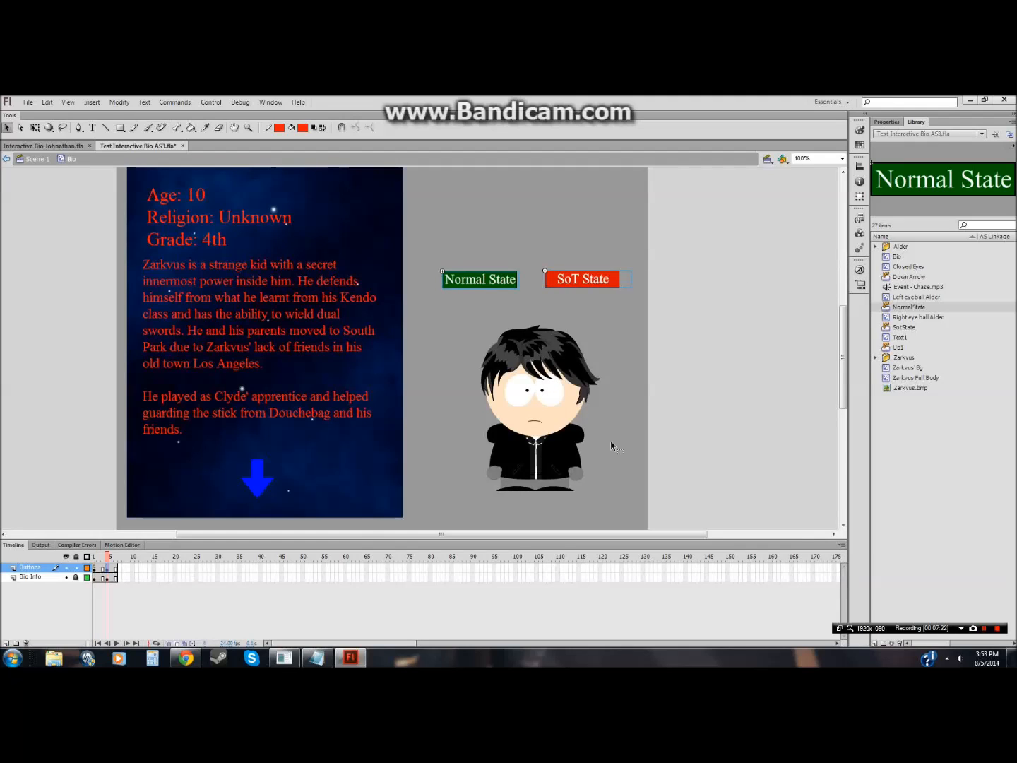
Step: Name the SoT State button instance Stick on frame 4 of the Buttons layer
{"action": "left_click", "coordinate": [607, 284]}
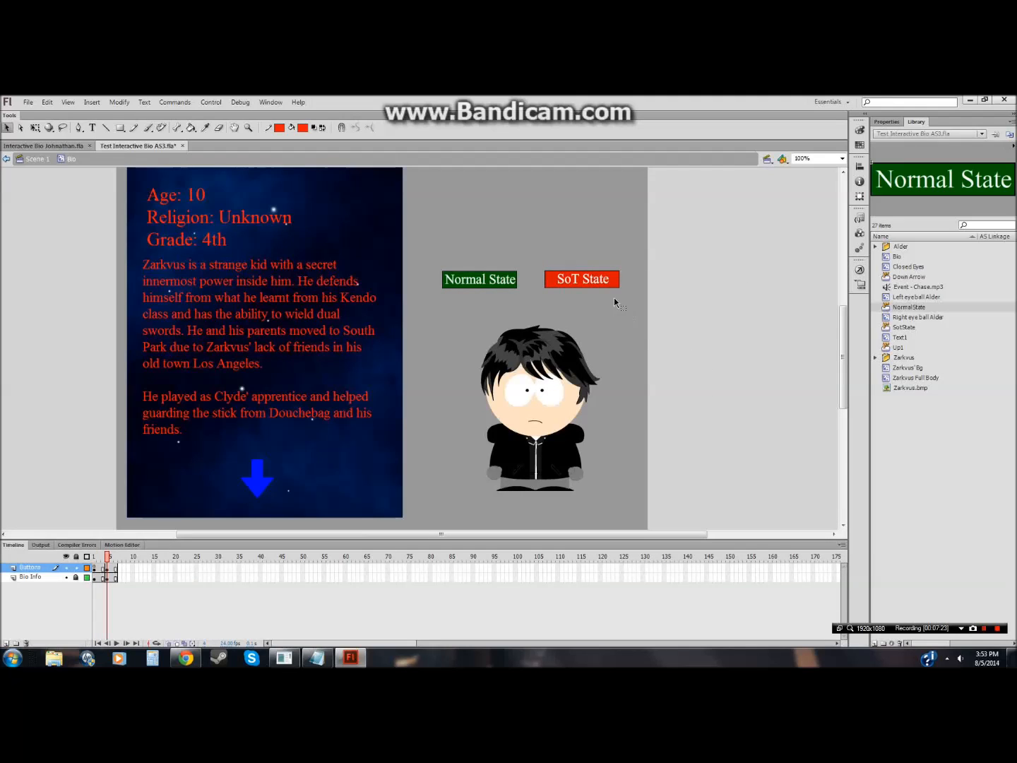
{"action": "left_click", "coordinate": [886, 122]}
{"action": "left_click", "coordinate": [929, 137]}
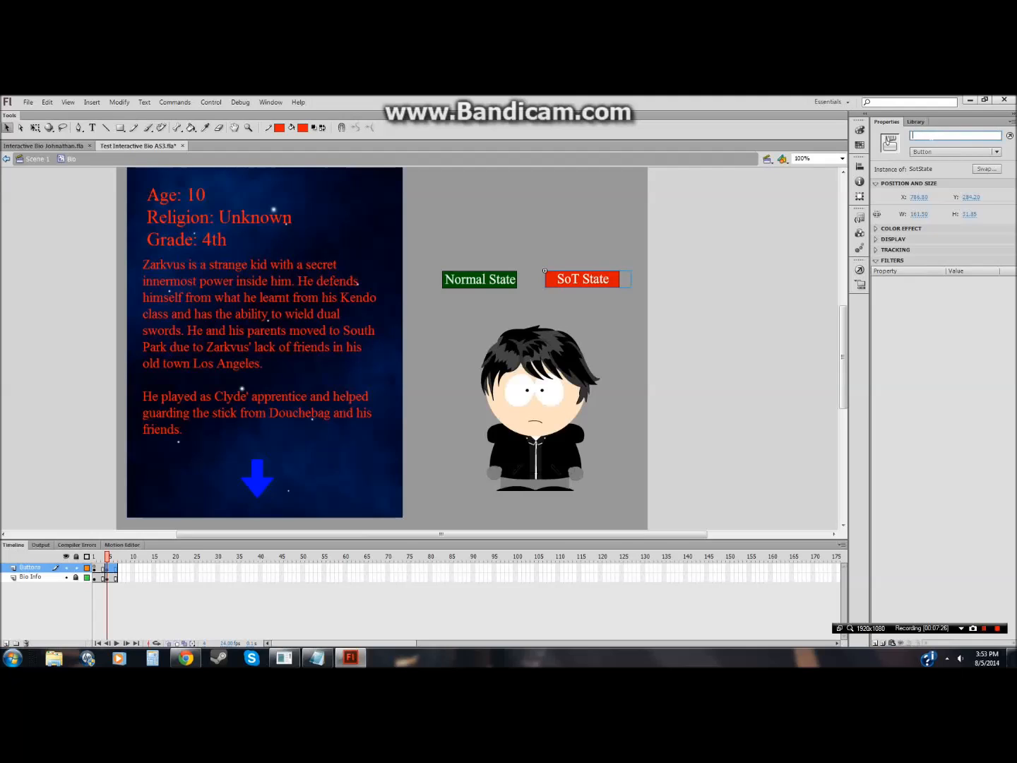
{"action": "type", "text": "Stick1"}
Step: Name the Normal State button instance Normal1 on frame 4
{"action": "left_click", "coordinate": [511, 279]}
{"action": "left_click", "coordinate": [960, 136]}
{"action": "type", "text": "Normal"}
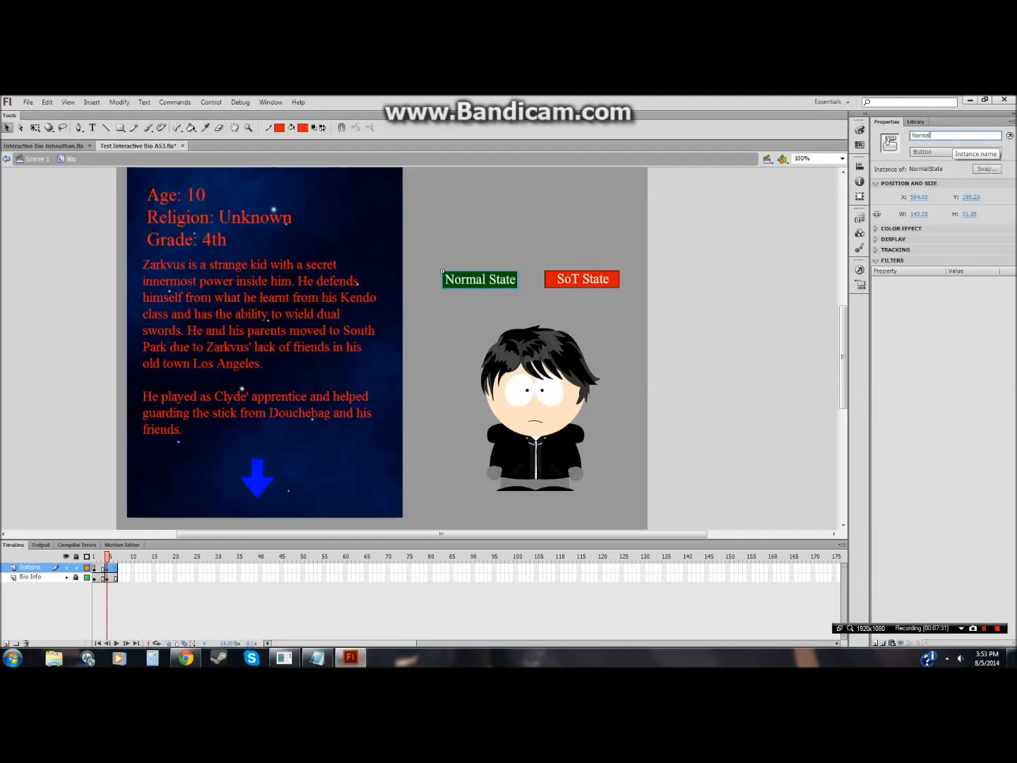
{"action": "type", "text": "1"}
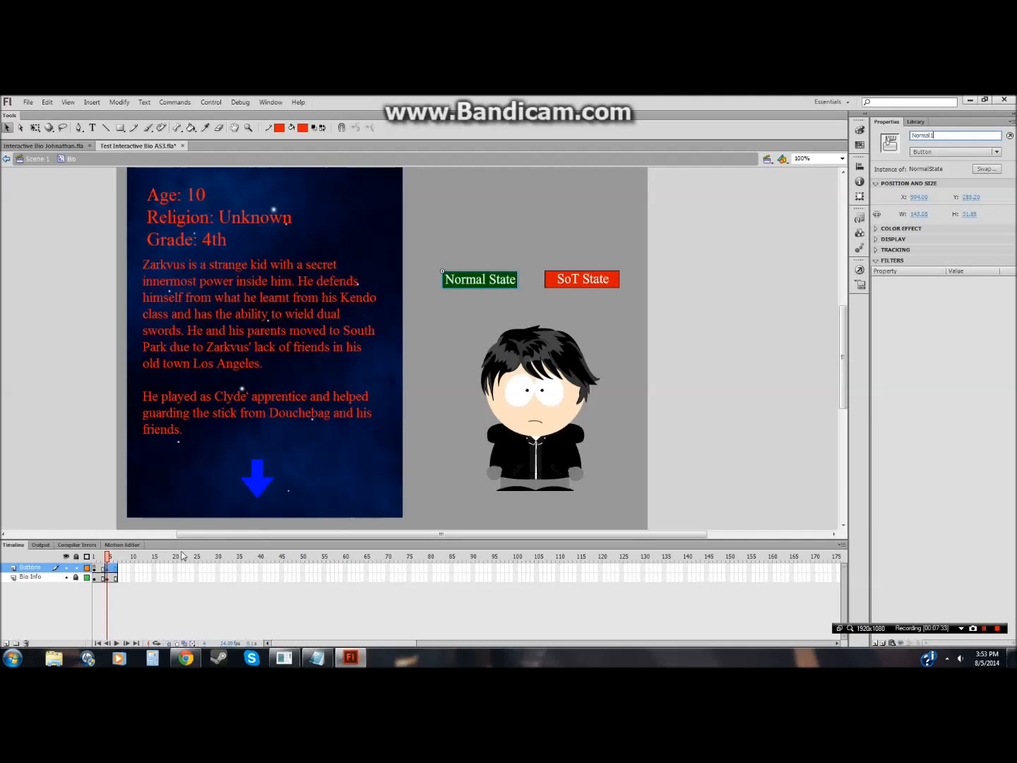
{"action": "left_click", "coordinate": [98, 568]}
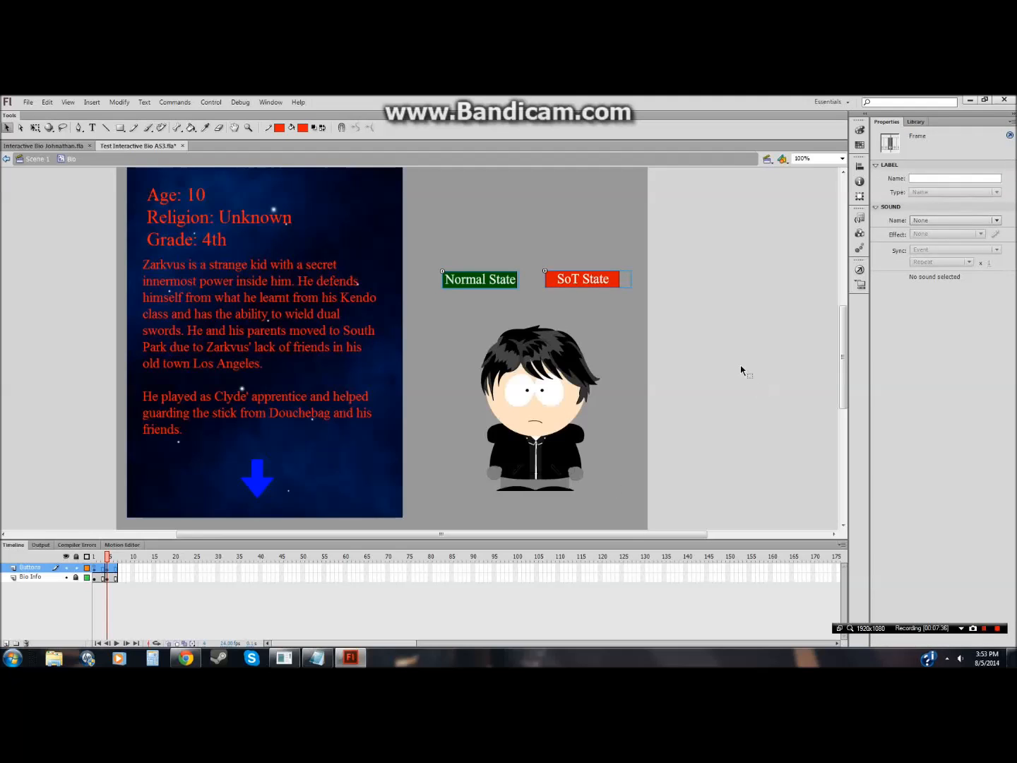
{"action": "left_click", "coordinate": [515, 300]}
{"action": "left_click", "coordinate": [503, 282]}
{"action": "left_click", "coordinate": [605, 439]}
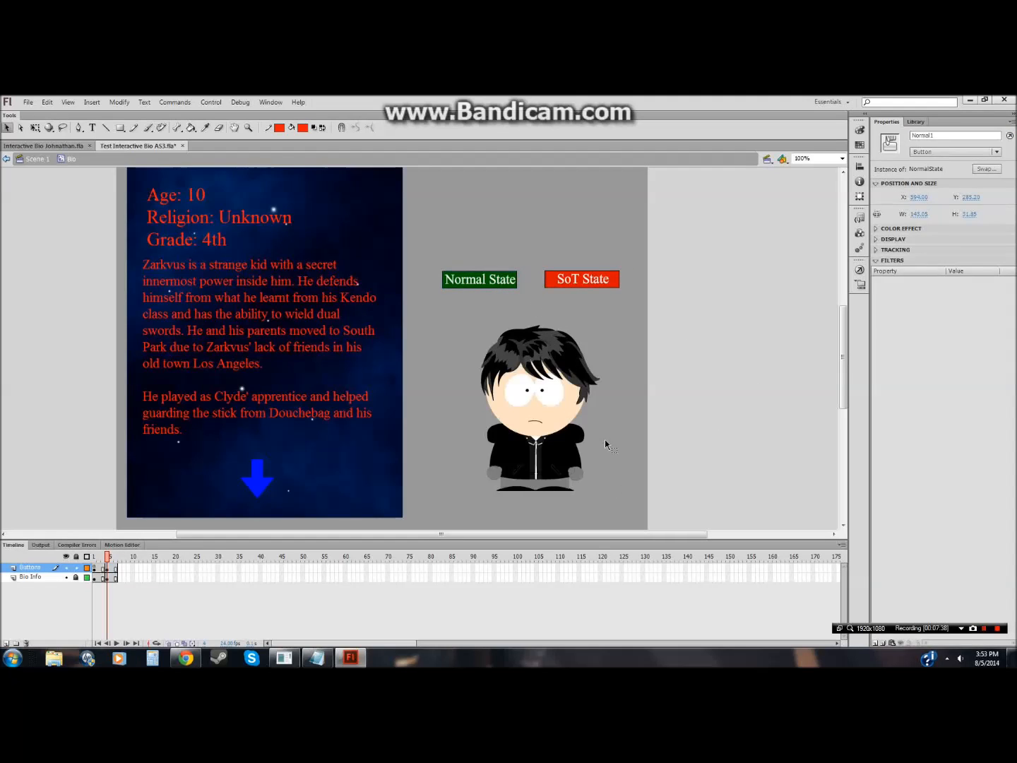
Step: Name the SoT State button instance Stick on frame 1 of the Buttons layer
{"action": "left_click", "coordinate": [94, 569]}
{"action": "left_click", "coordinate": [725, 318]}
{"action": "left_click", "coordinate": [590, 283]}
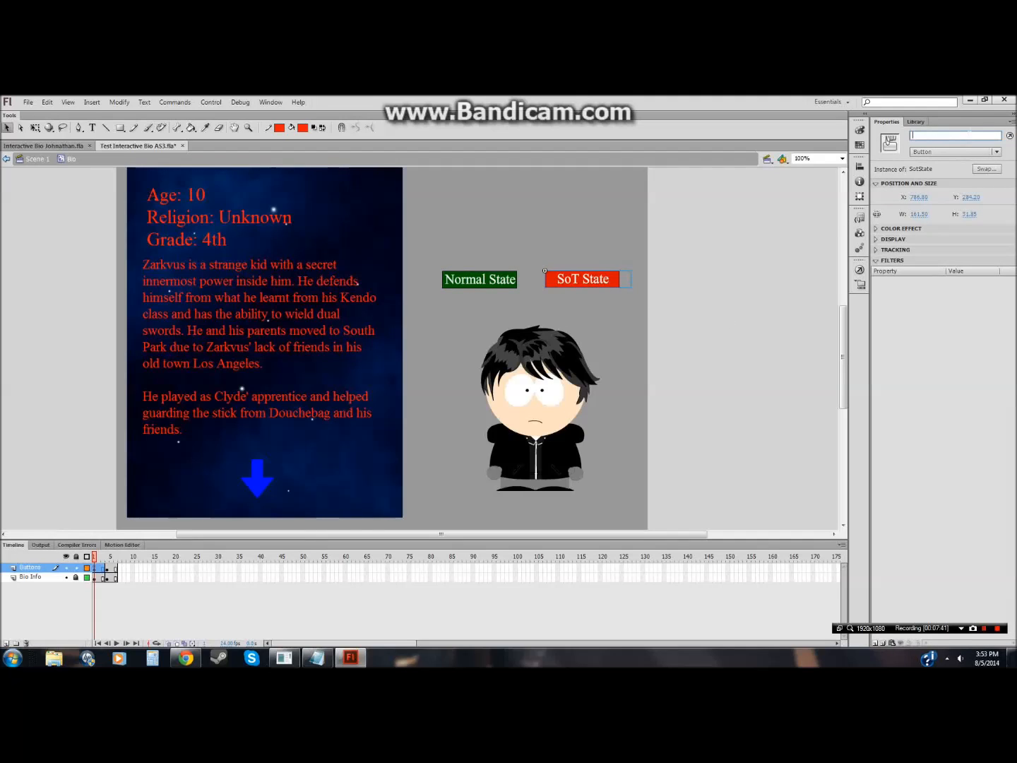
{"action": "type", "text": "Stick"}
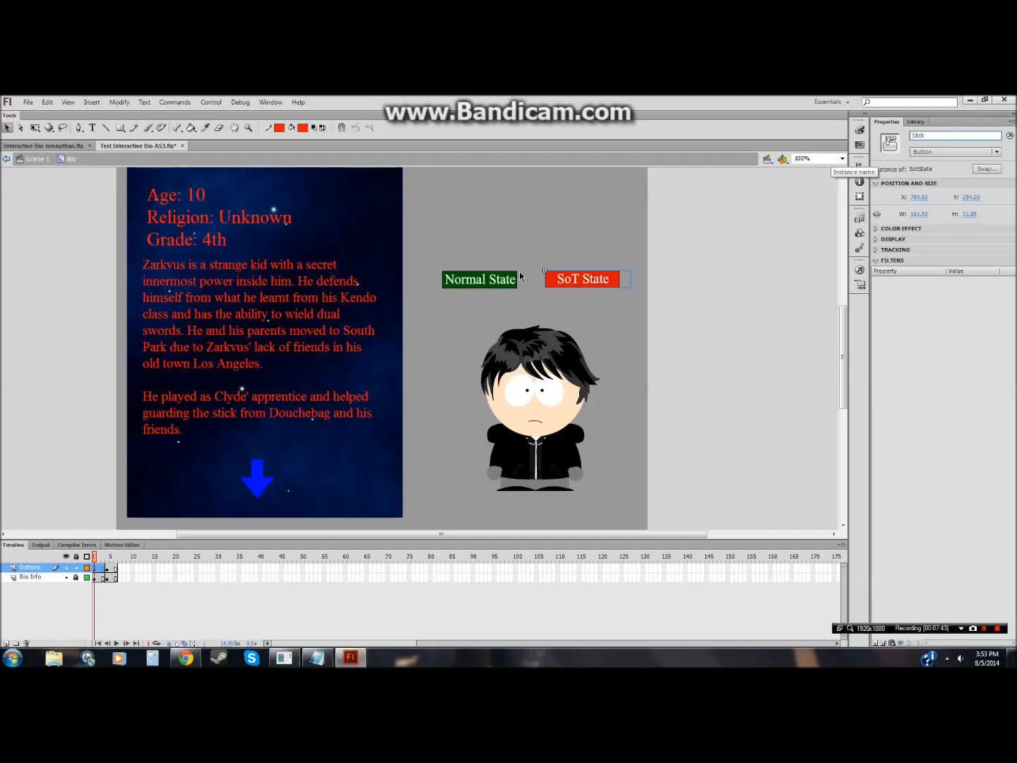
Step: Name the Normal State button instance Normal on frame 1
{"action": "left_click", "coordinate": [442, 271]}
{"action": "left_click", "coordinate": [936, 135]}
{"action": "type", "text": "Normal"}
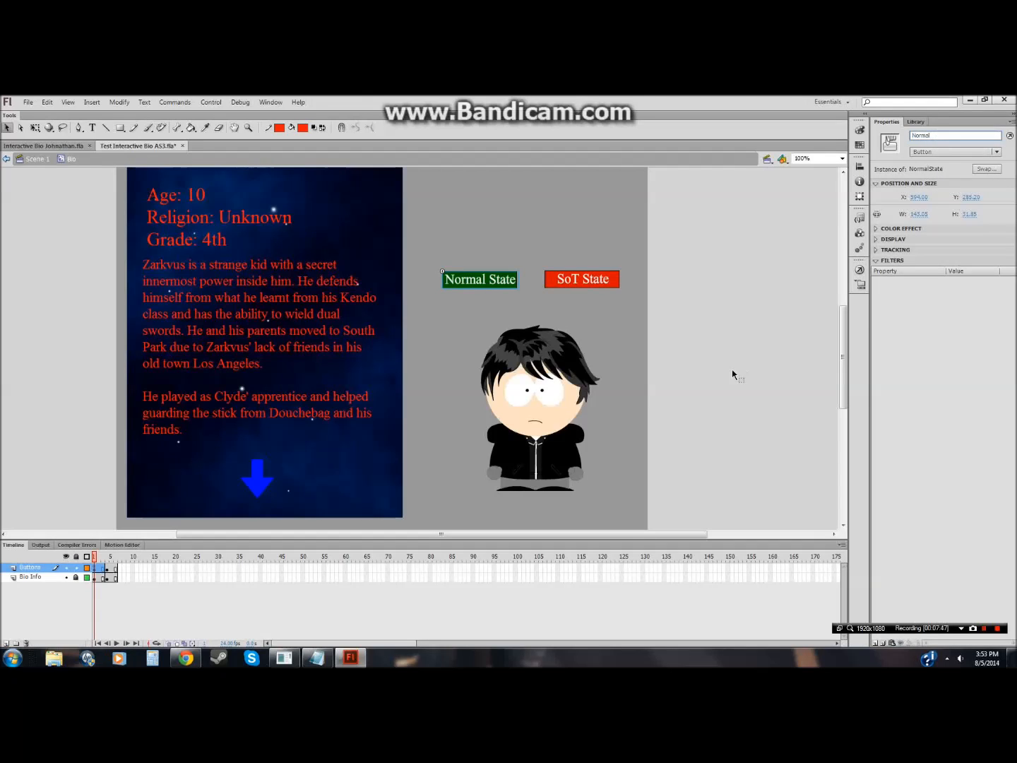
{"action": "left_click", "coordinate": [732, 375]}
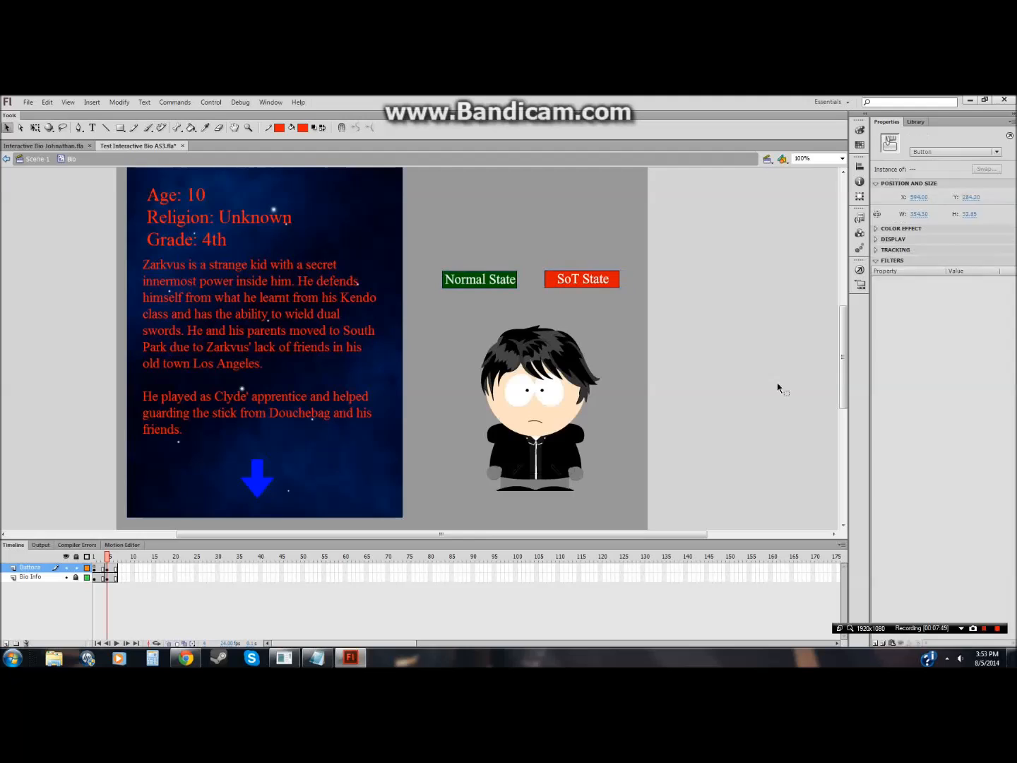
Step: Paste the copied script into frame 4's actions, renaming Normal to Normal1 and the handlers to Click4 and Click5
{"action": "left_click", "coordinate": [859, 269]}
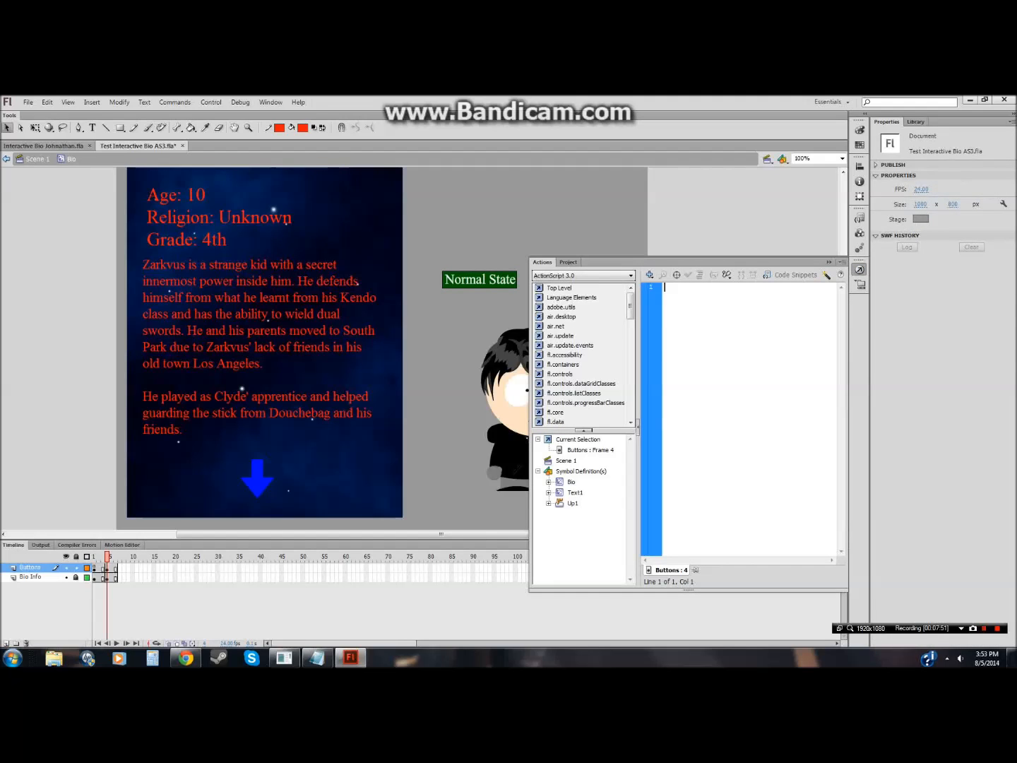
{"action": "key", "text": "ctrl+v"}
{"action": "left_click", "coordinate": [695, 287]}
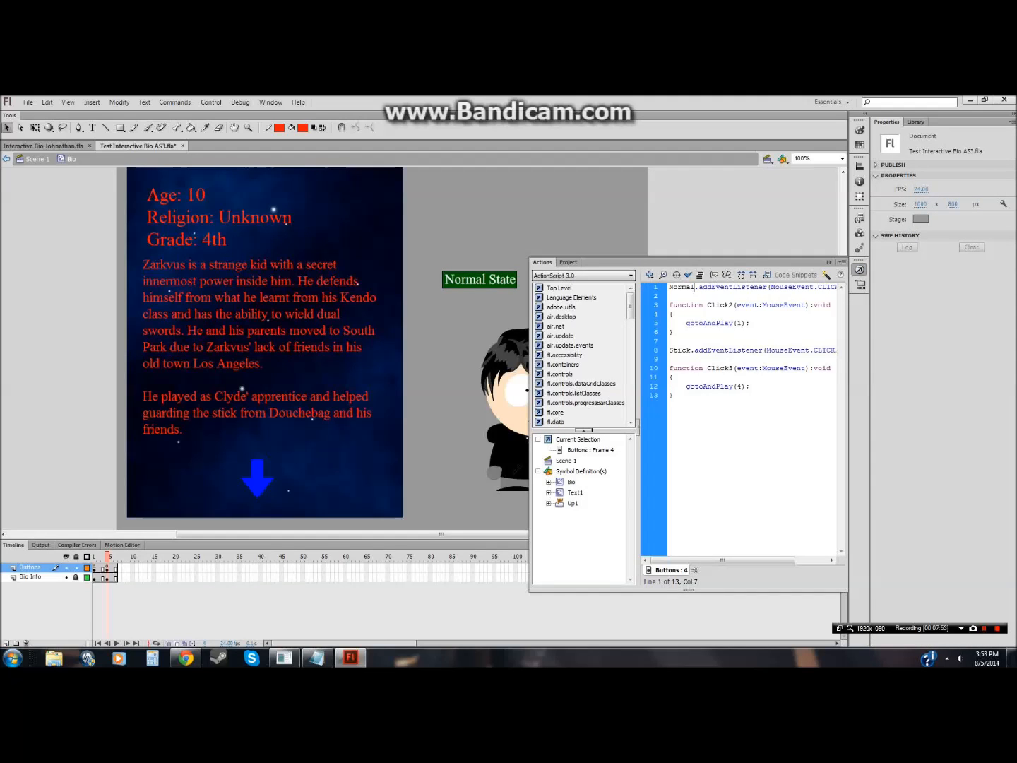
{"action": "type", "text": "11"}
{"action": "left_click", "coordinate": [728, 368]}
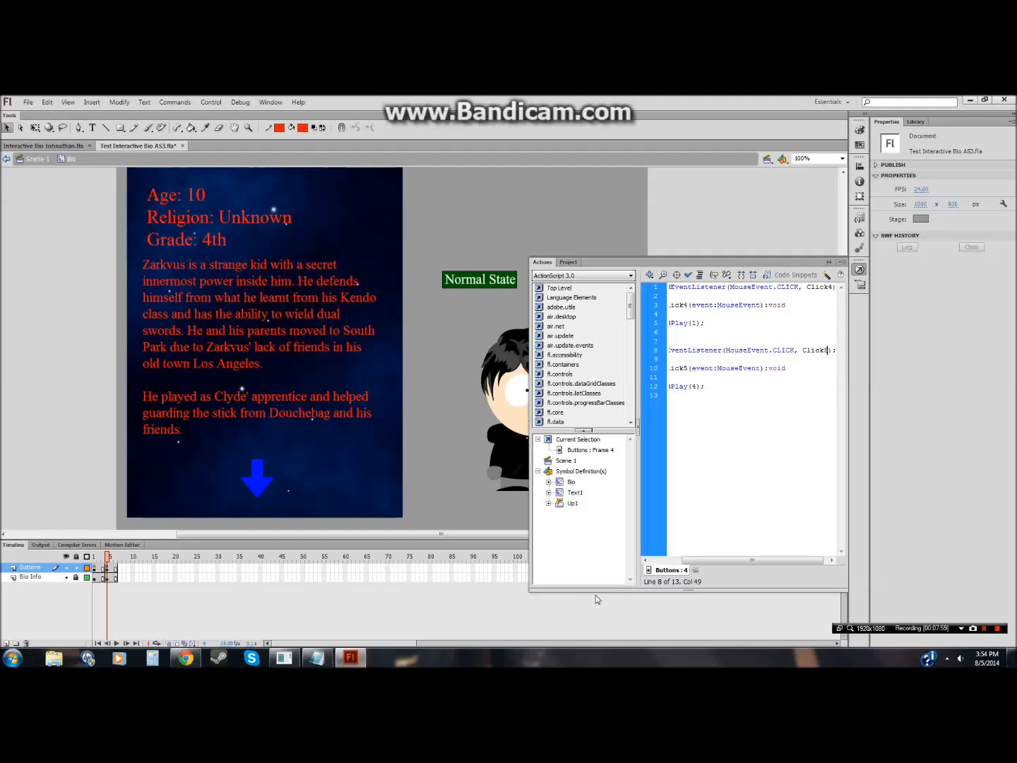
Step: Close the Actions panel and save the document
{"action": "key", "text": "F9"}
{"action": "left_click", "coordinate": [28, 102]}
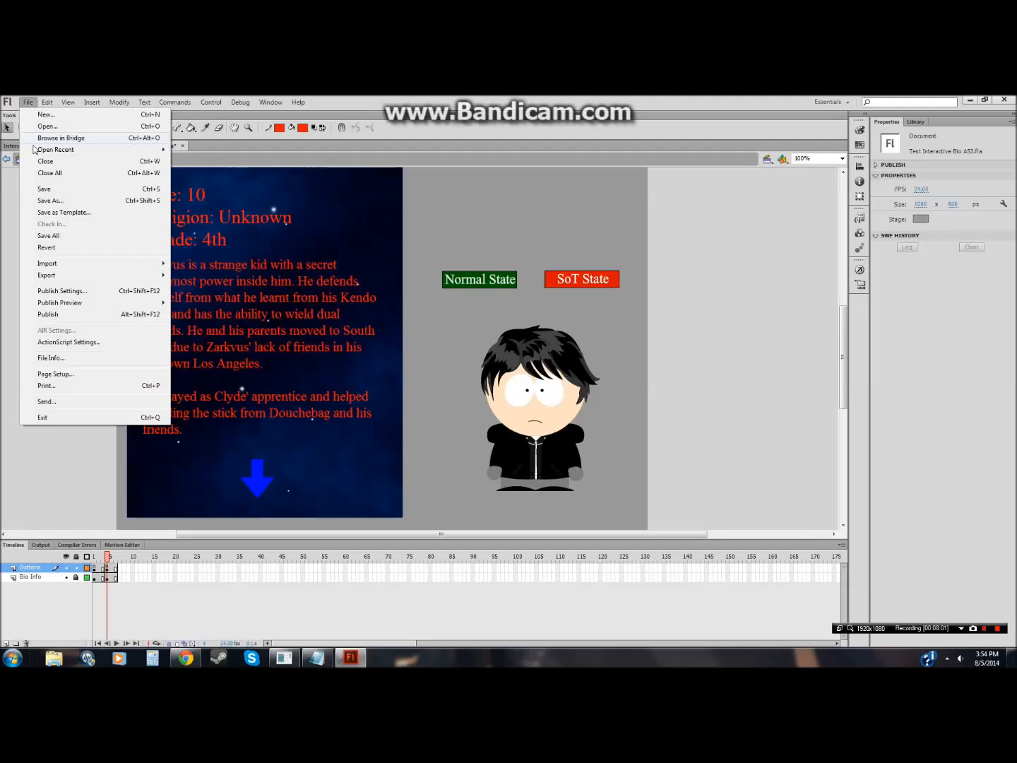
{"action": "left_click", "coordinate": [44, 189]}
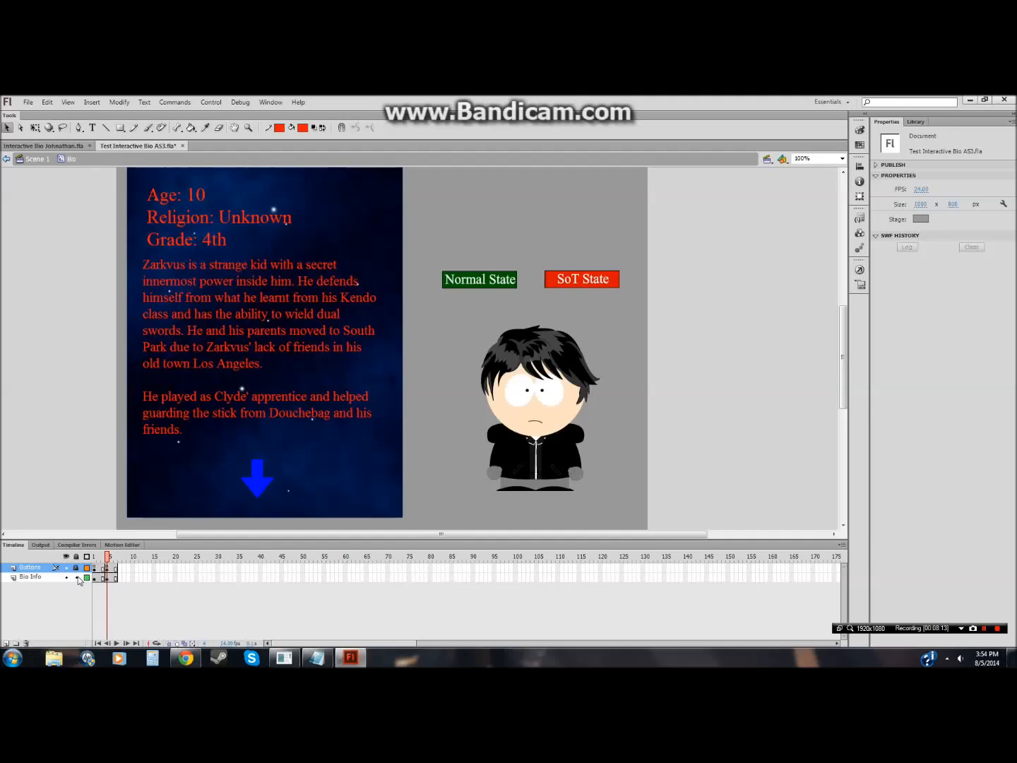
Step: Open the Text1 movie clip inside the Bio symbol for editing and select its Layer 1
{"action": "left_click", "coordinate": [108, 579]}
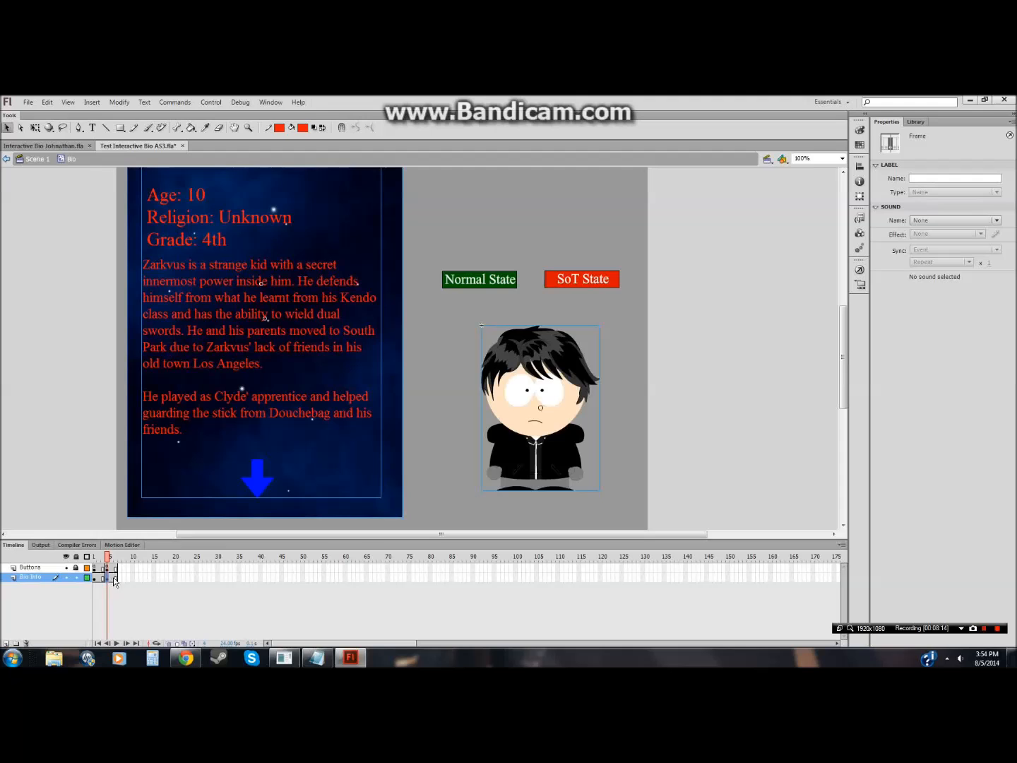
{"action": "double_click", "coordinate": [163, 422]}
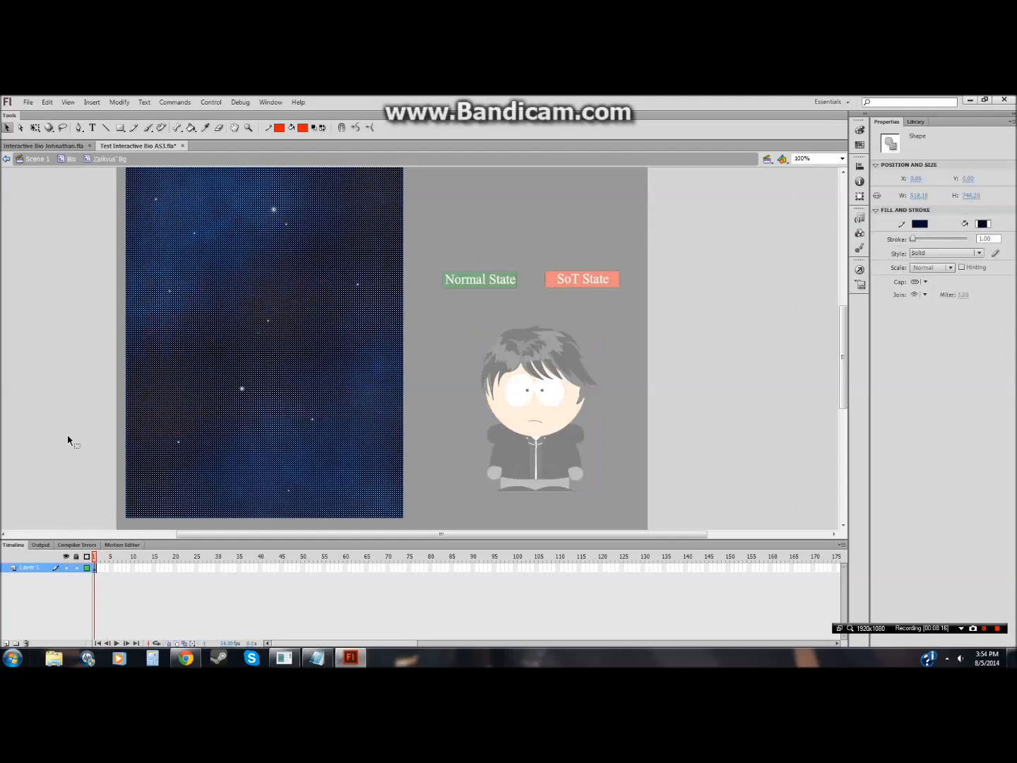
{"action": "double_click", "coordinate": [90, 498]}
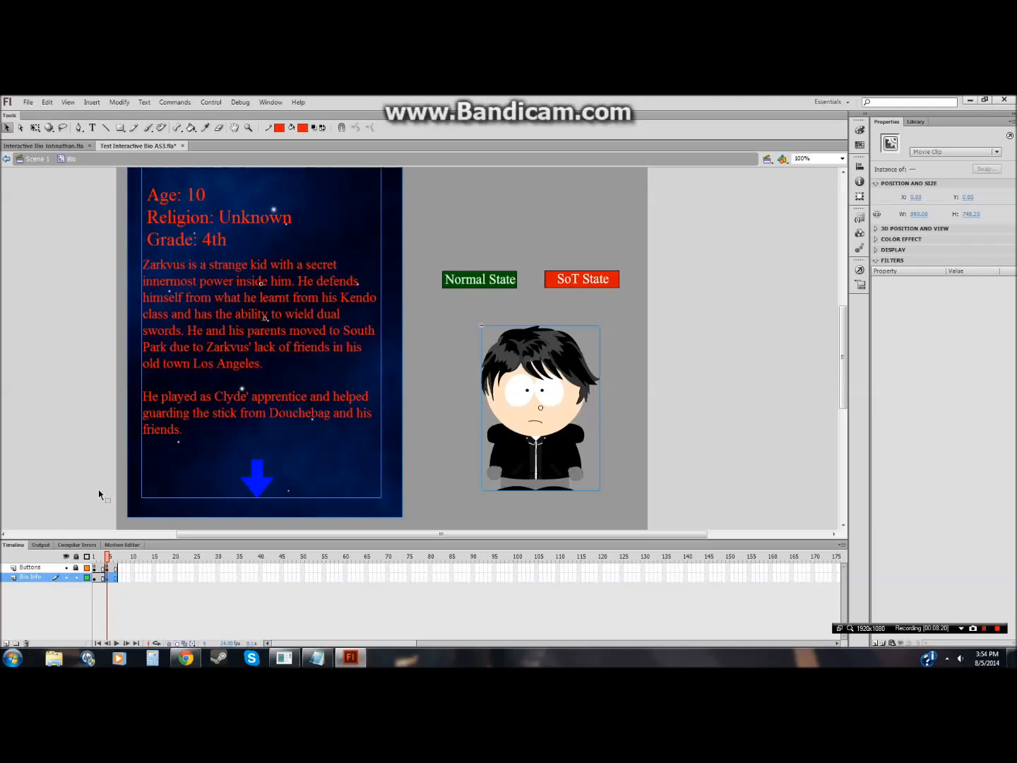
{"action": "double_click", "coordinate": [249, 479]}
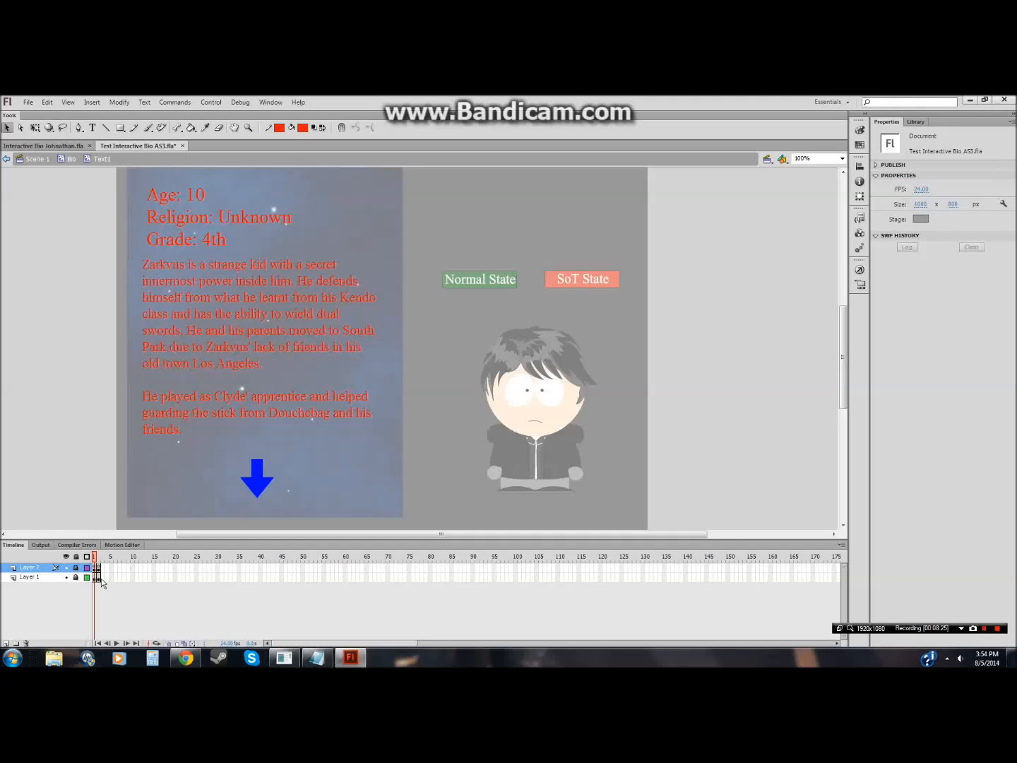
{"action": "double_click", "coordinate": [43, 165]}
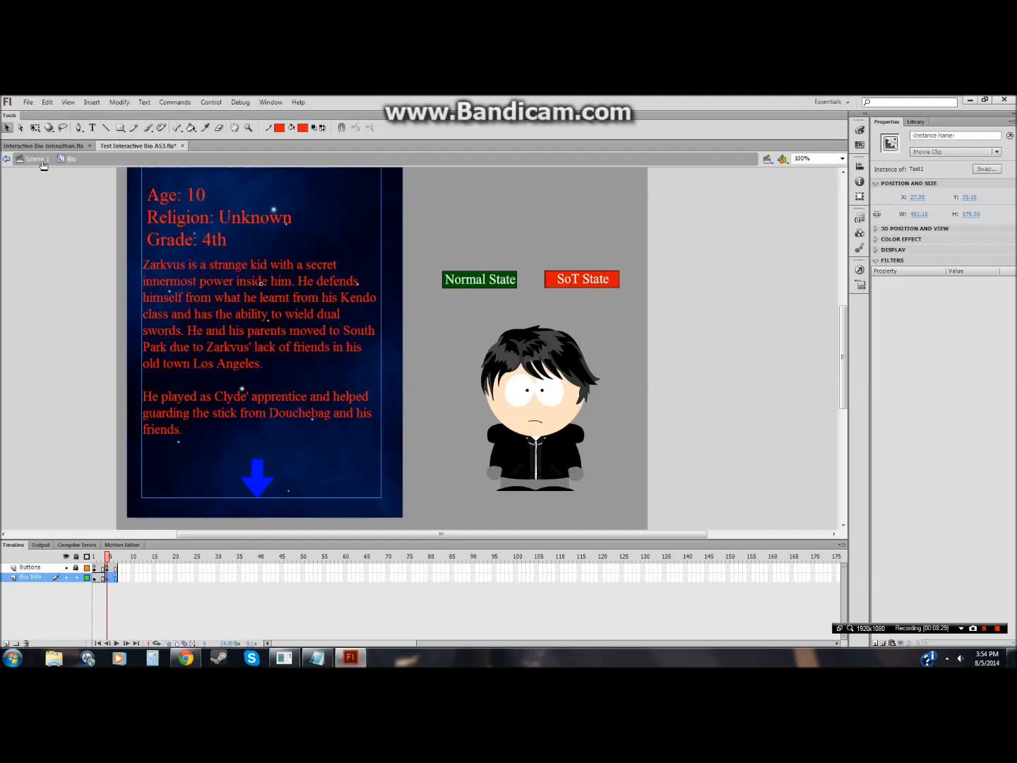
{"action": "double_click", "coordinate": [252, 478]}
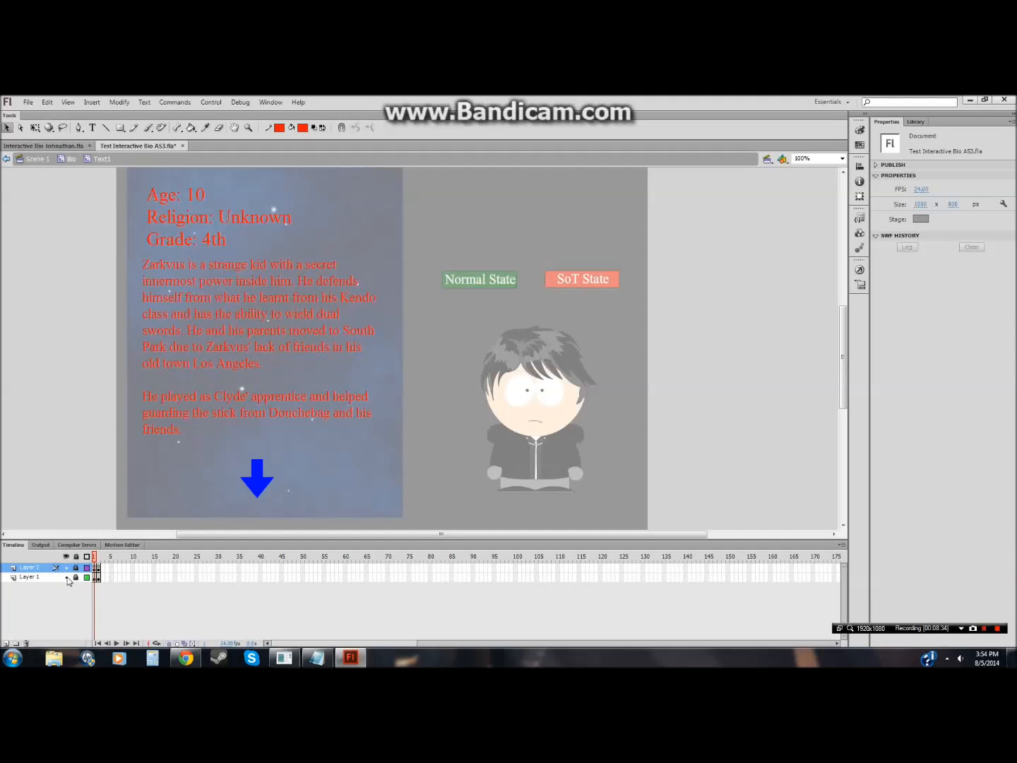
{"action": "left_click", "coordinate": [72, 579]}
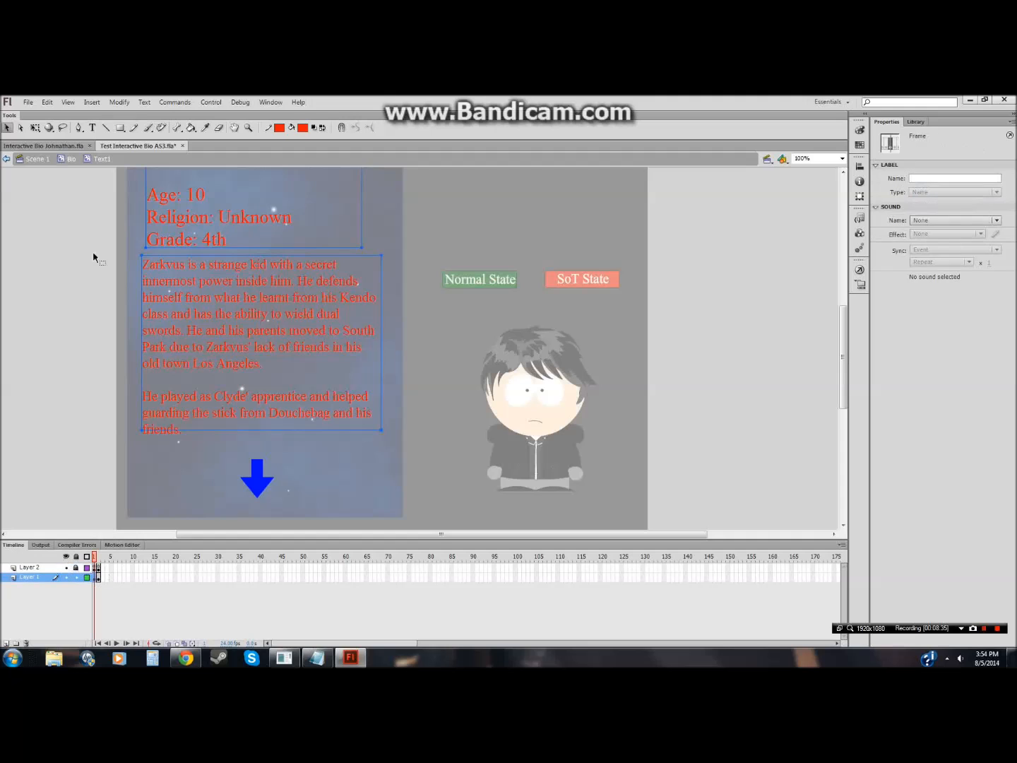
Step: Replace the frame 1 bio paragraphs with the two Personality paragraphs copied from the Zarkvus Daedrius wiki page
{"action": "left_click", "coordinate": [93, 128]}
{"action": "left_click", "coordinate": [186, 658]}
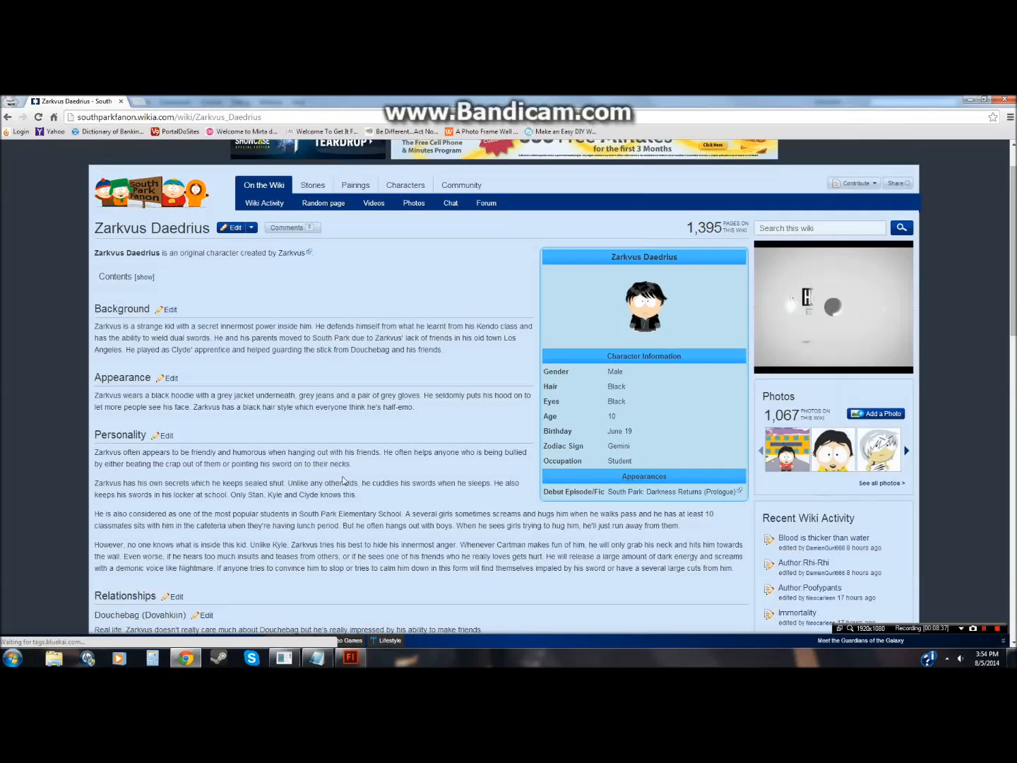
{"action": "scroll", "coordinate": [344, 480], "scroll_direction": "down", "scroll_amount": 1}
{"action": "scroll", "coordinate": [452, 389], "scroll_direction": "down", "scroll_amount": 2}
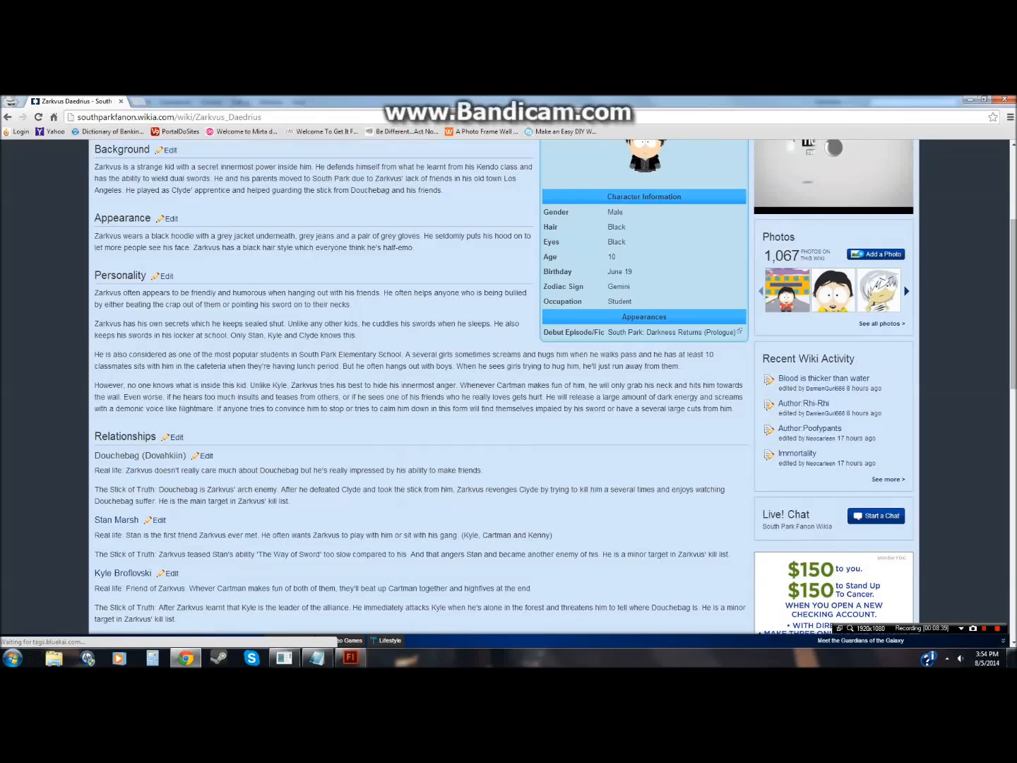
{"action": "left_click_drag", "start_coordinate": [94, 293], "coordinate": [341, 333]}
{"action": "key", "text": "ctrl+c"}
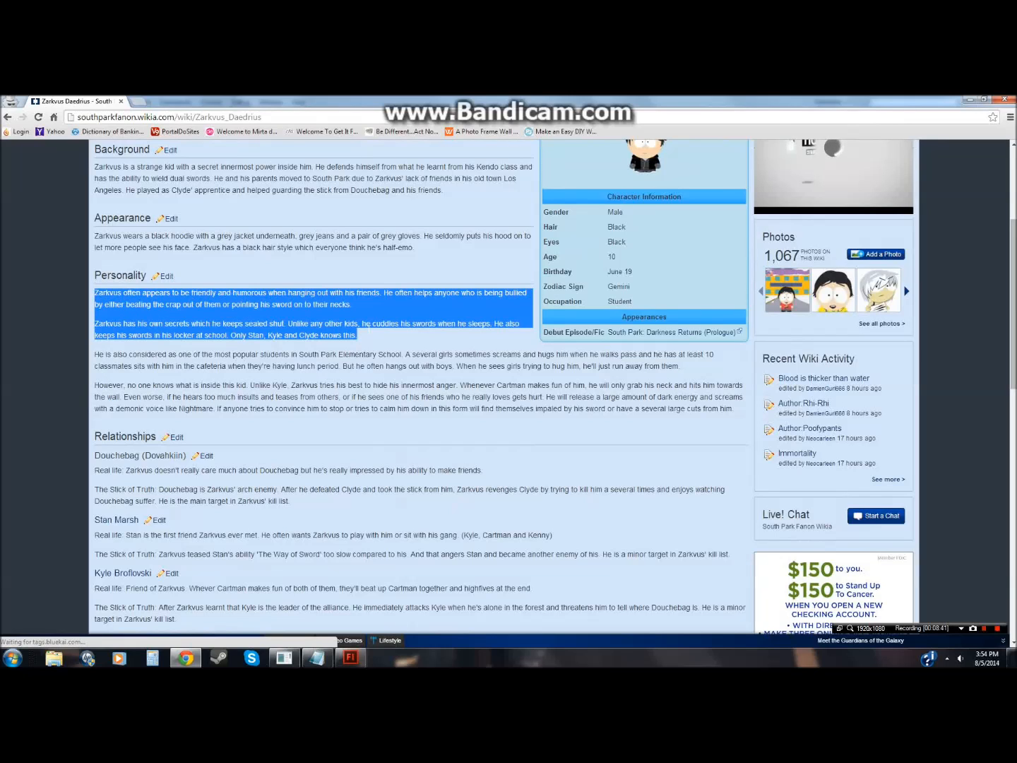
{"action": "left_click", "coordinate": [351, 658]}
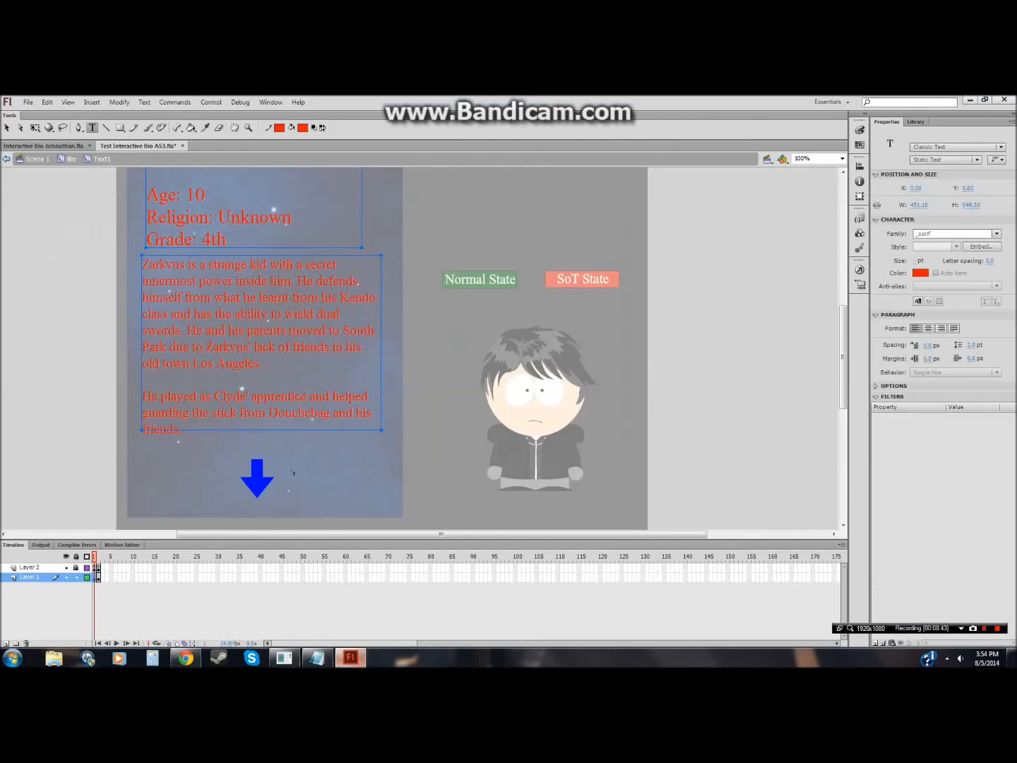
{"action": "left_click", "coordinate": [256, 423]}
{"action": "left_click_drag", "start_coordinate": [256, 423], "coordinate": [142, 262]}
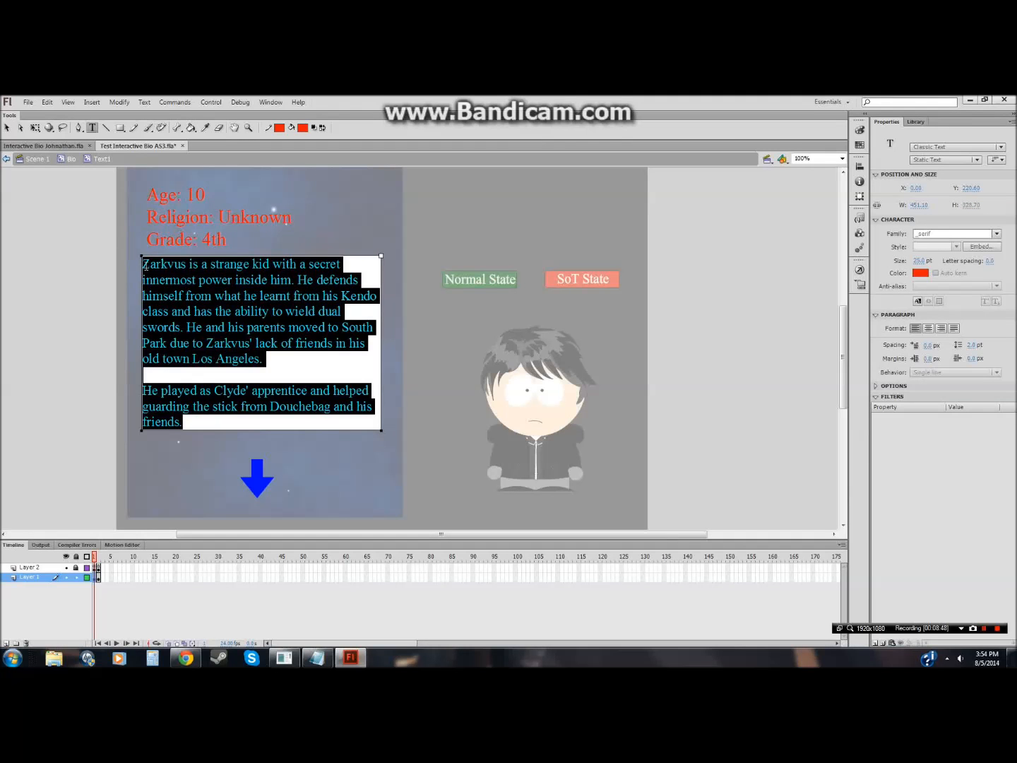
{"action": "key", "text": "ctrl+v"}
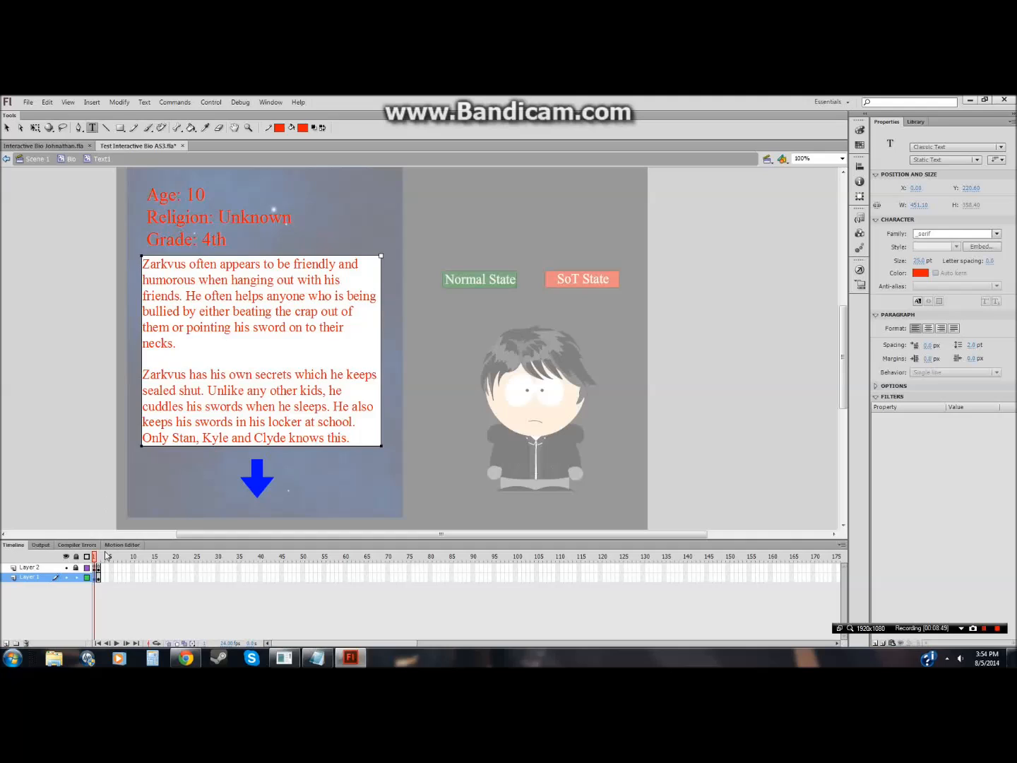
Step: On frame 2, replace the appearance text with the next two Personality paragraphs copied from the wiki page
{"action": "left_click", "coordinate": [99, 577]}
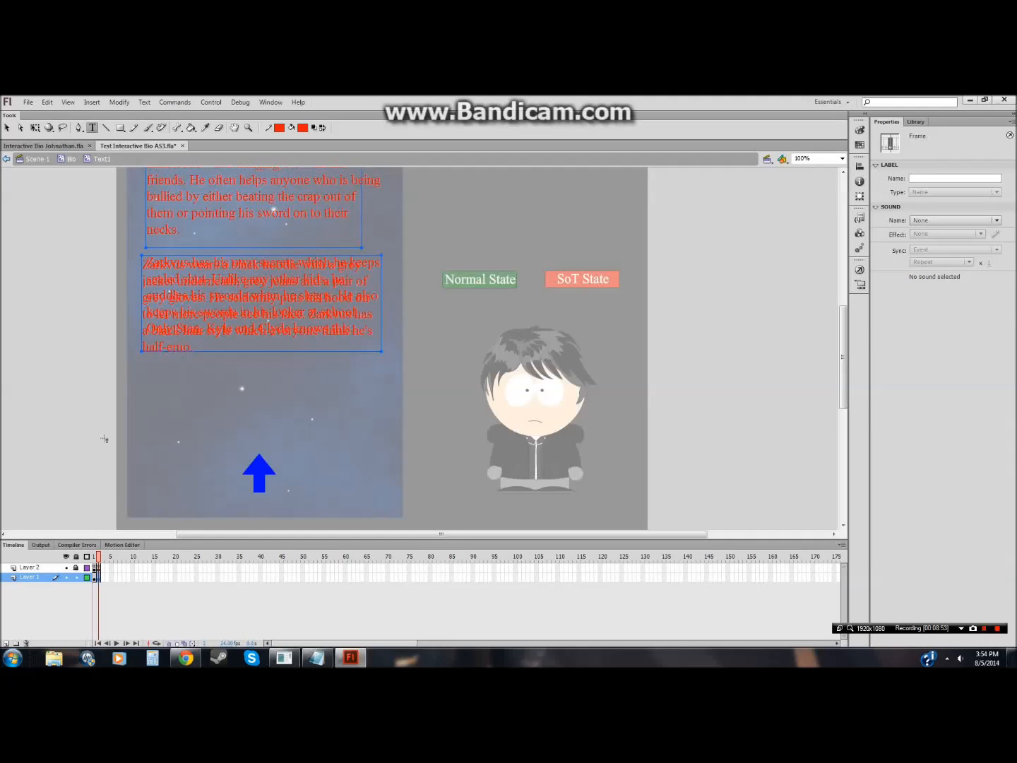
{"action": "left_click", "coordinate": [110, 447]}
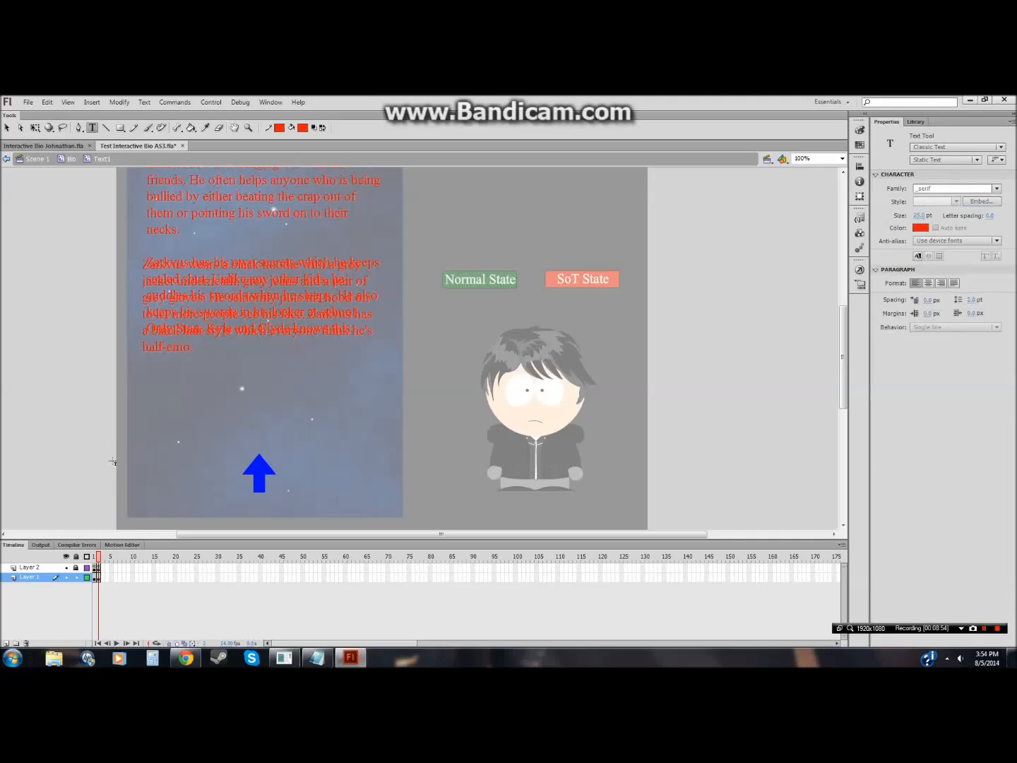
{"action": "left_click", "coordinate": [67, 568]}
{"action": "left_click", "coordinate": [67, 568]}
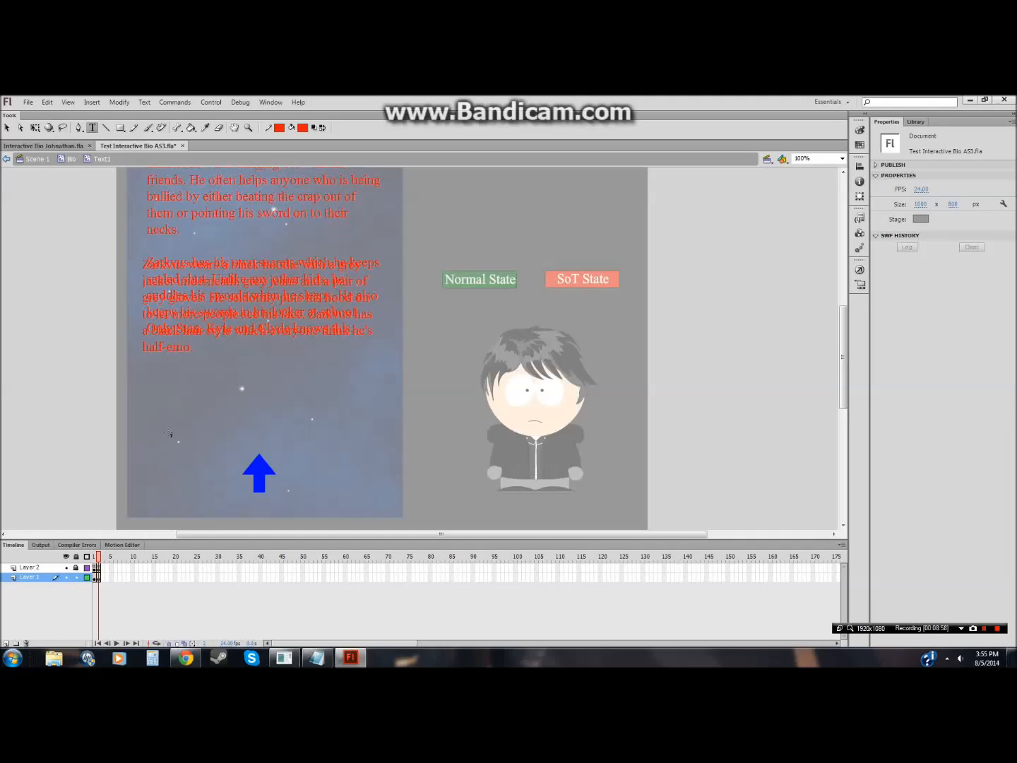
{"action": "left_click", "coordinate": [221, 350]}
{"action": "left_click_drag", "start_coordinate": [219, 351], "coordinate": [142, 263]}
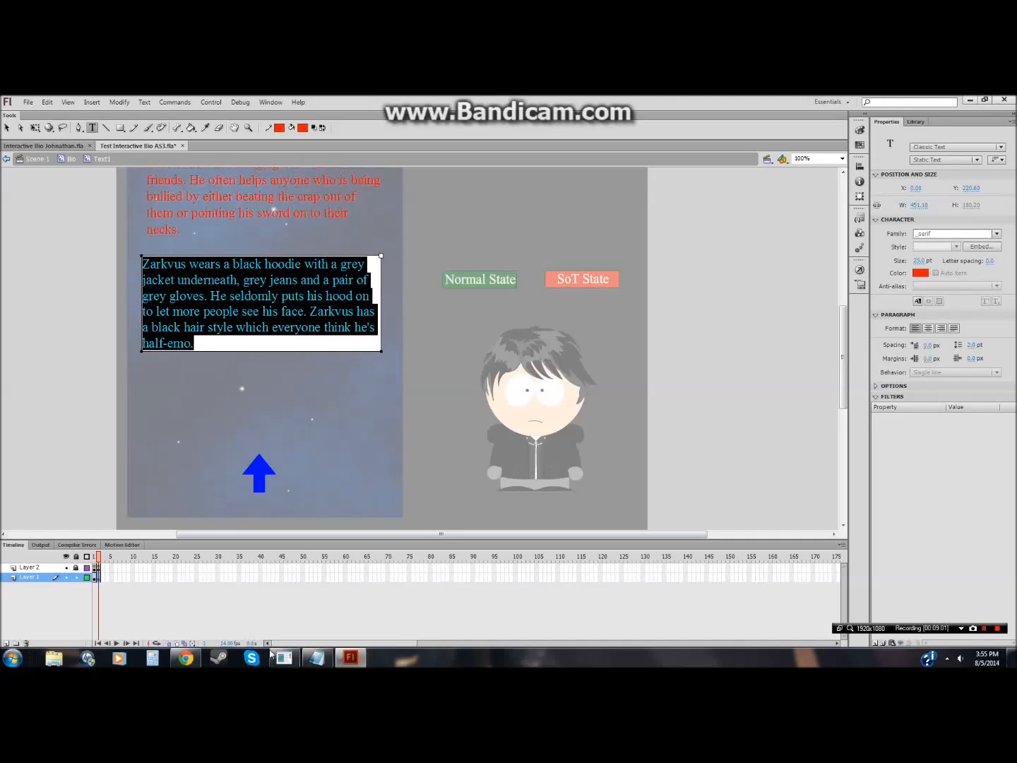
{"action": "left_click", "coordinate": [185, 658]}
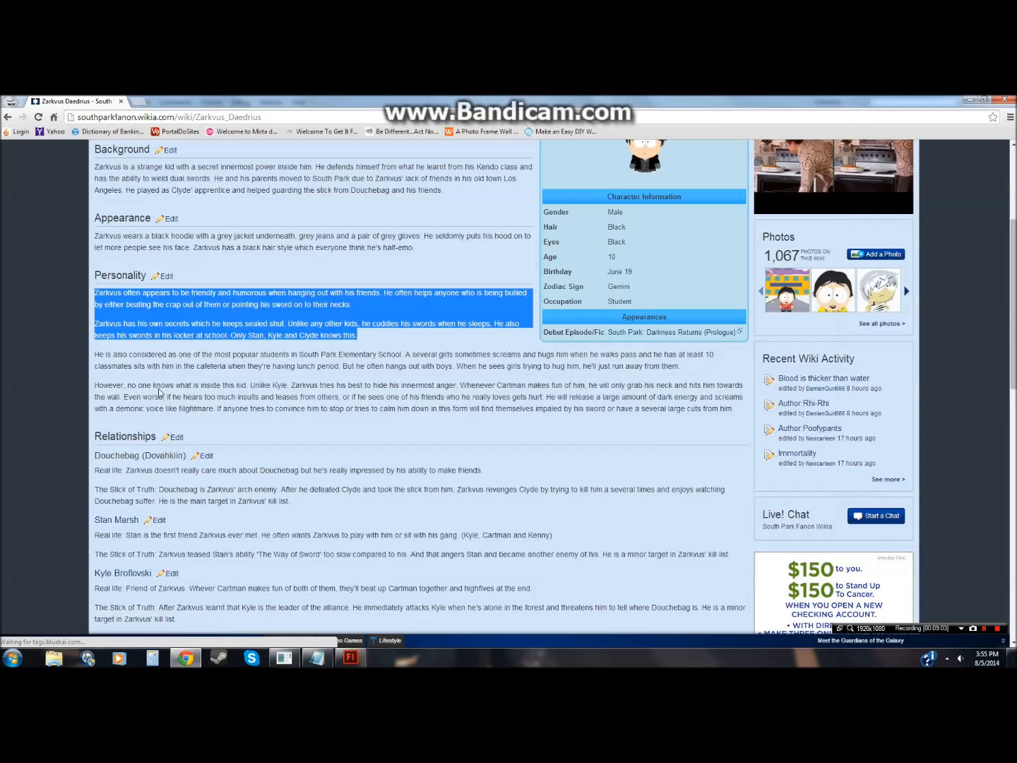
{"action": "left_click_drag", "start_coordinate": [95, 354], "coordinate": [733, 409]}
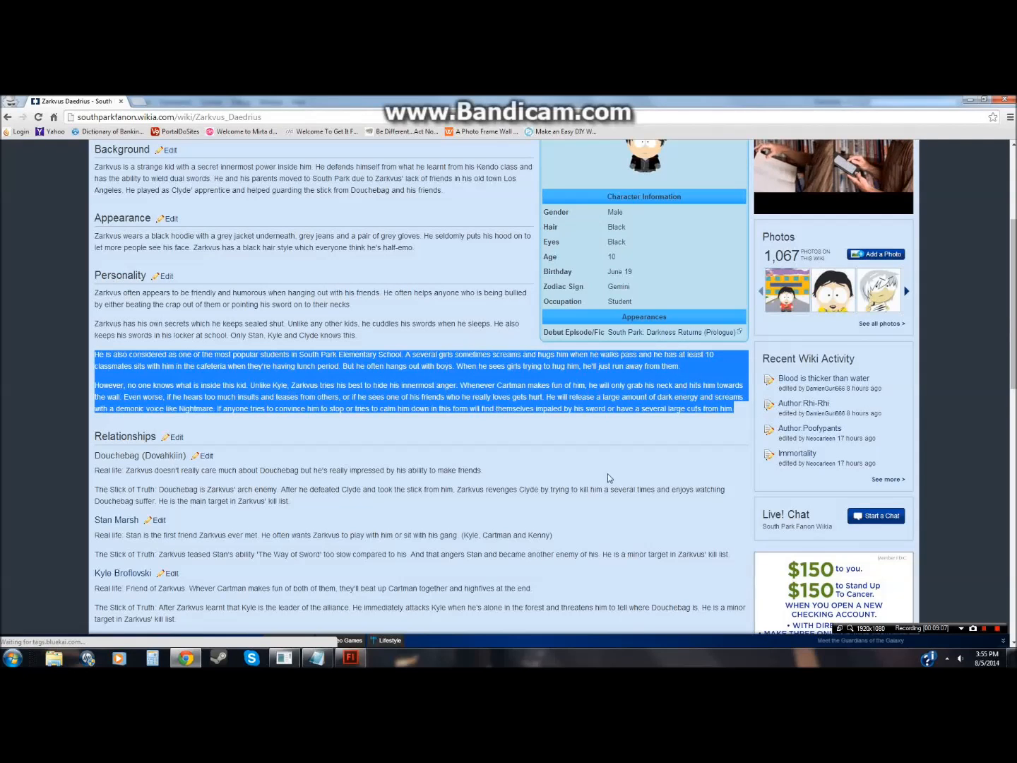
{"action": "key", "text": "ctrl+c"}
{"action": "left_click", "coordinate": [351, 658]}
{"action": "key", "text": "ctrl+v"}
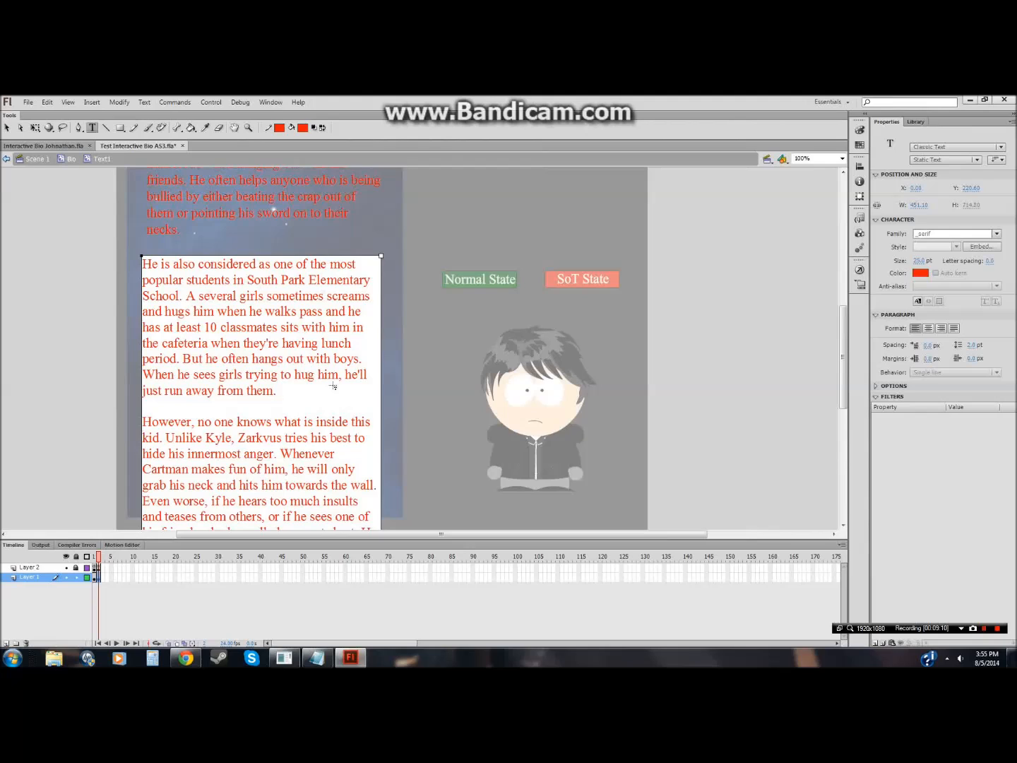
Step: Move the frame 2 text box upward
{"action": "left_click_drag", "start_coordinate": [839, 353], "coordinate": [841, 323]}
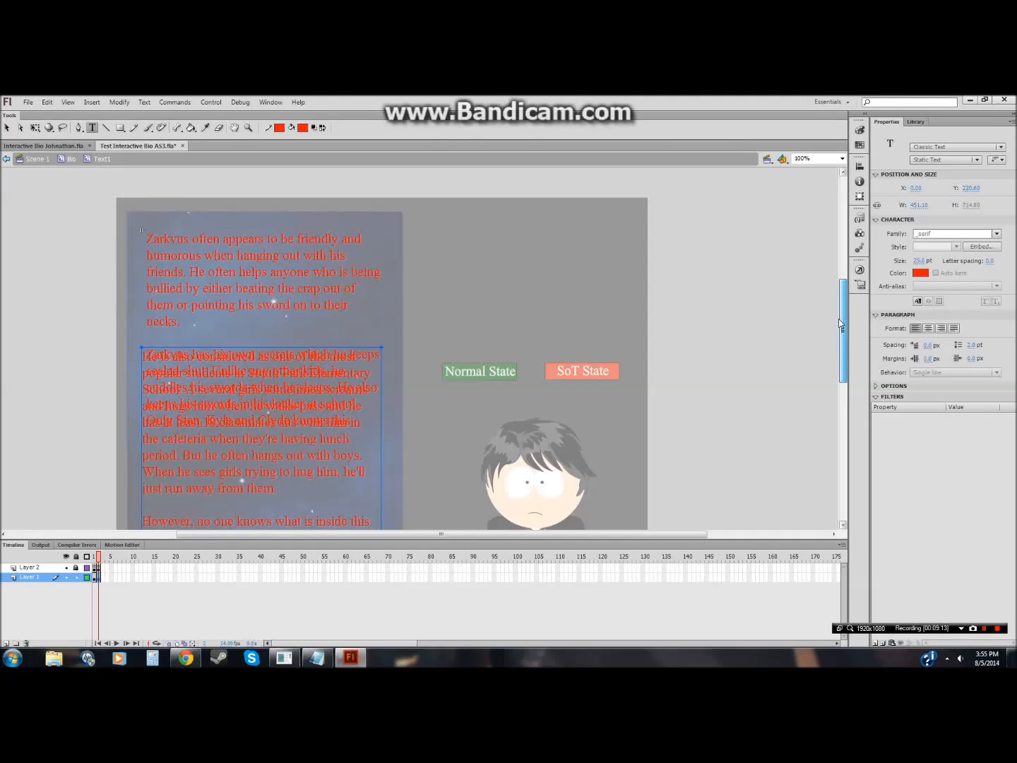
{"action": "left_click", "coordinate": [6, 129]}
{"action": "left_click_drag", "start_coordinate": [194, 387], "coordinate": [201, 275]}
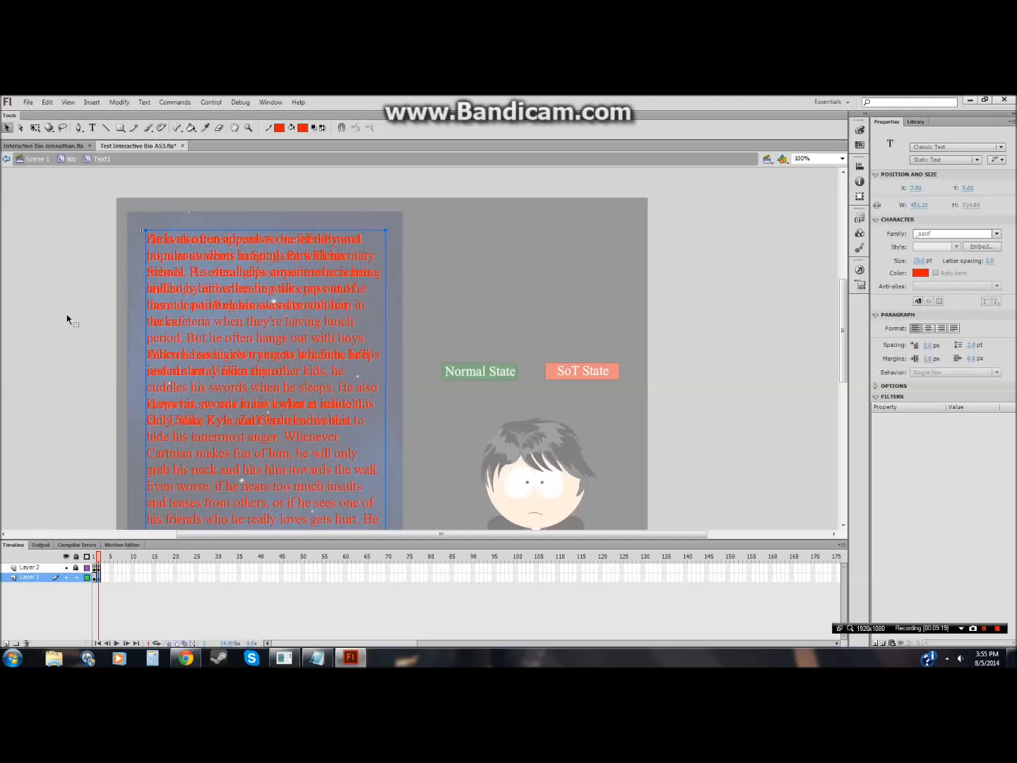
{"action": "left_click", "coordinate": [64, 352]}
Step: Delete the paragraph starting "However, no one knows what is inside this kid" from the frame 2 text box
{"action": "left_click_drag", "start_coordinate": [843, 334], "coordinate": [844, 376]}
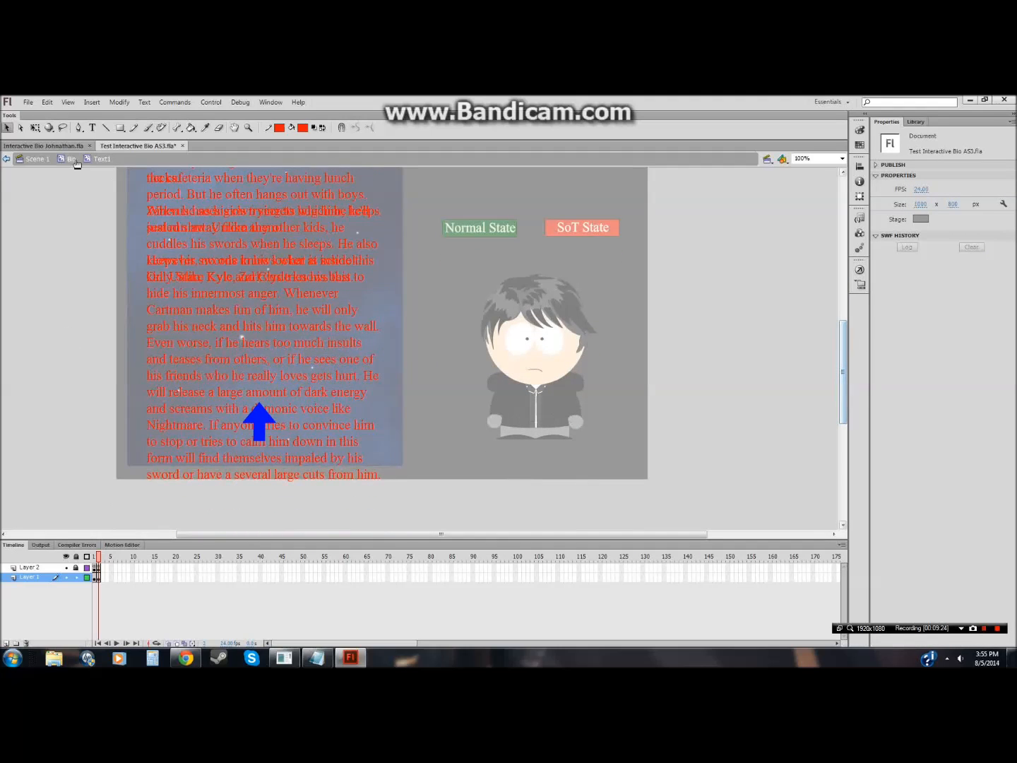
{"action": "left_click", "coordinate": [92, 128]}
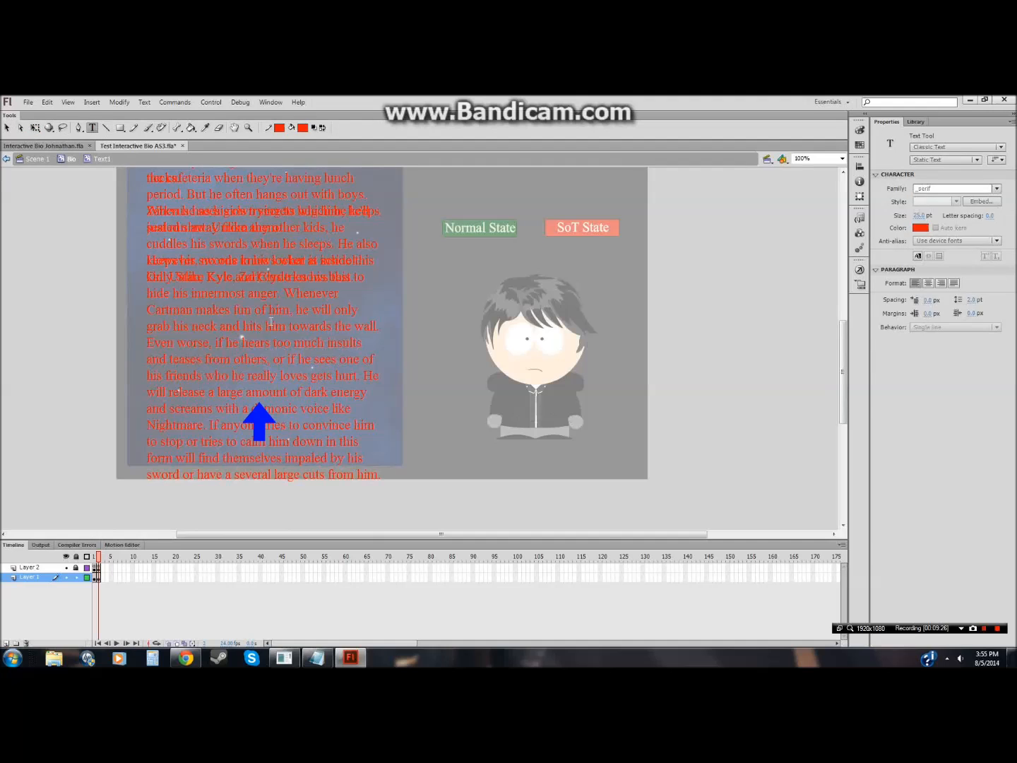
{"action": "left_click", "coordinate": [286, 333]}
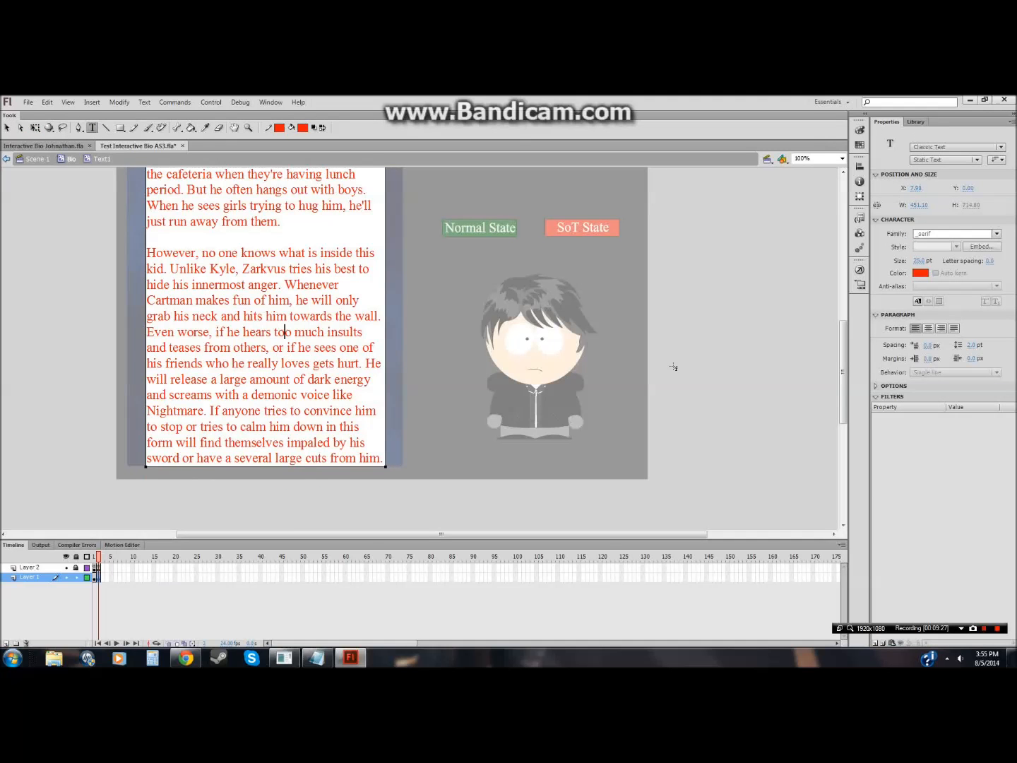
{"action": "mouse_move", "coordinate": [843, 364]}
{"action": "left_mouse_down"}
{"action": "mouse_move", "coordinate": [843, 322]}
{"action": "mouse_move", "coordinate": [843, 352]}
{"action": "left_mouse_up"}
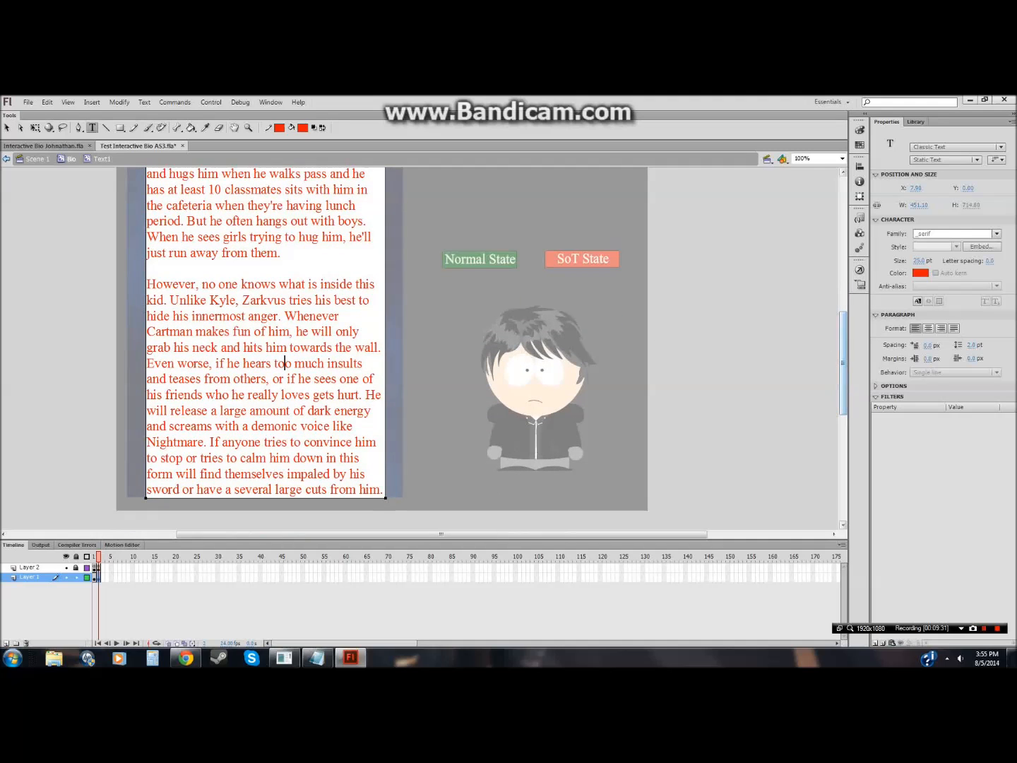
{"action": "left_click_drag", "start_coordinate": [282, 252], "coordinate": [382, 493]}
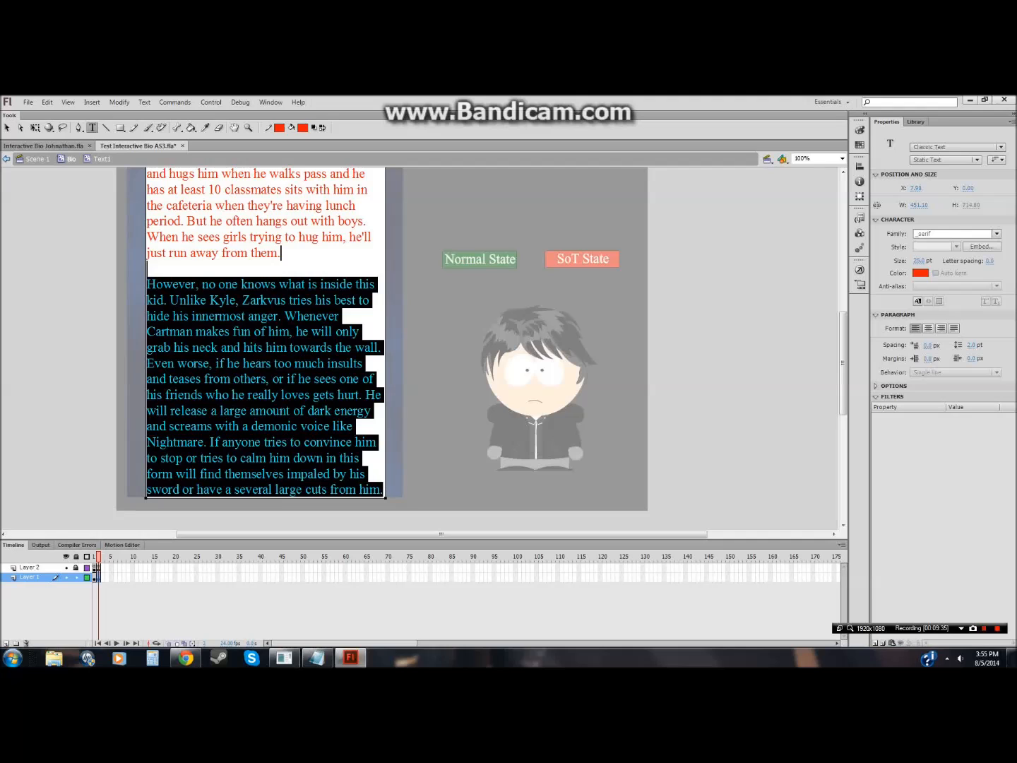
{"action": "key", "text": "BackSpace"}
Step: Move the frame 2 text box back down below the upper paragraphs
{"action": "left_click", "coordinate": [8, 128]}
{"action": "left_click_drag", "start_coordinate": [224, 245], "coordinate": [226, 379]}
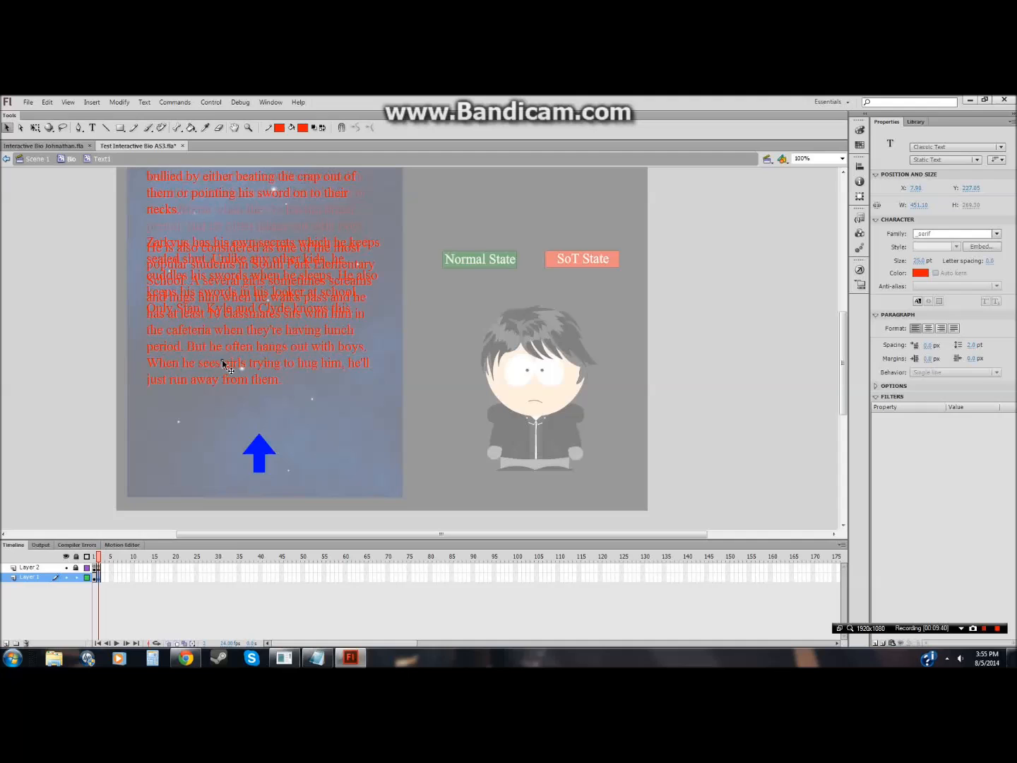
{"action": "left_click", "coordinate": [36, 463]}
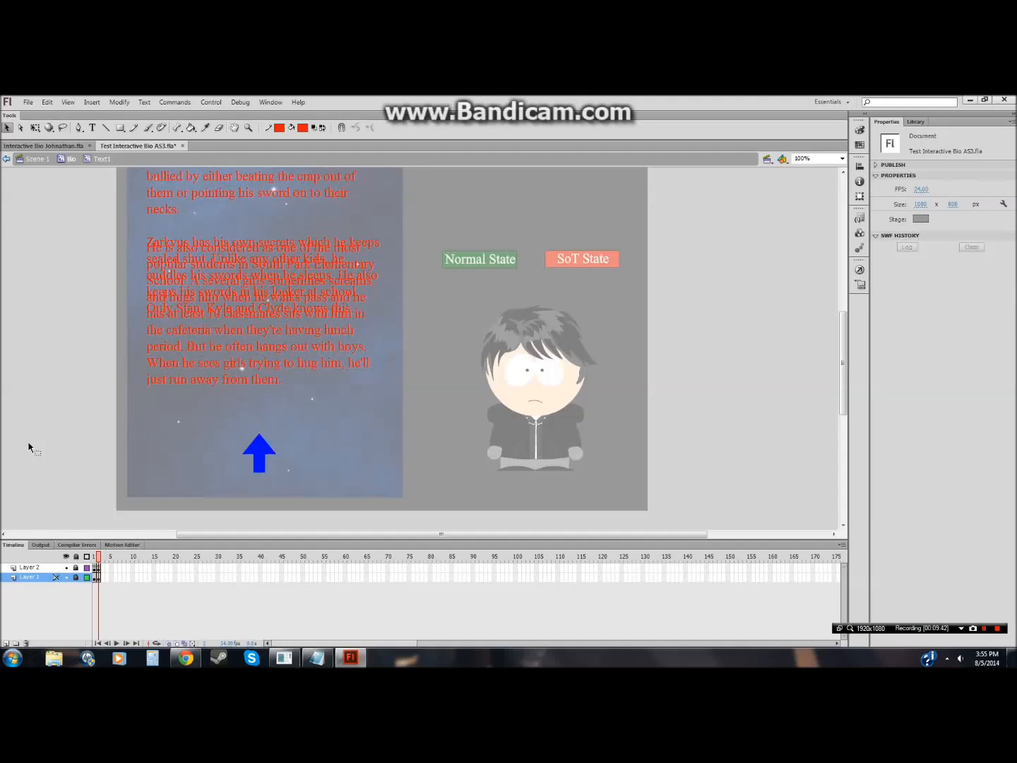
Step: Return to Scene 1 and save the document
{"action": "left_click", "coordinate": [33, 159]}
{"action": "left_click", "coordinate": [28, 102]}
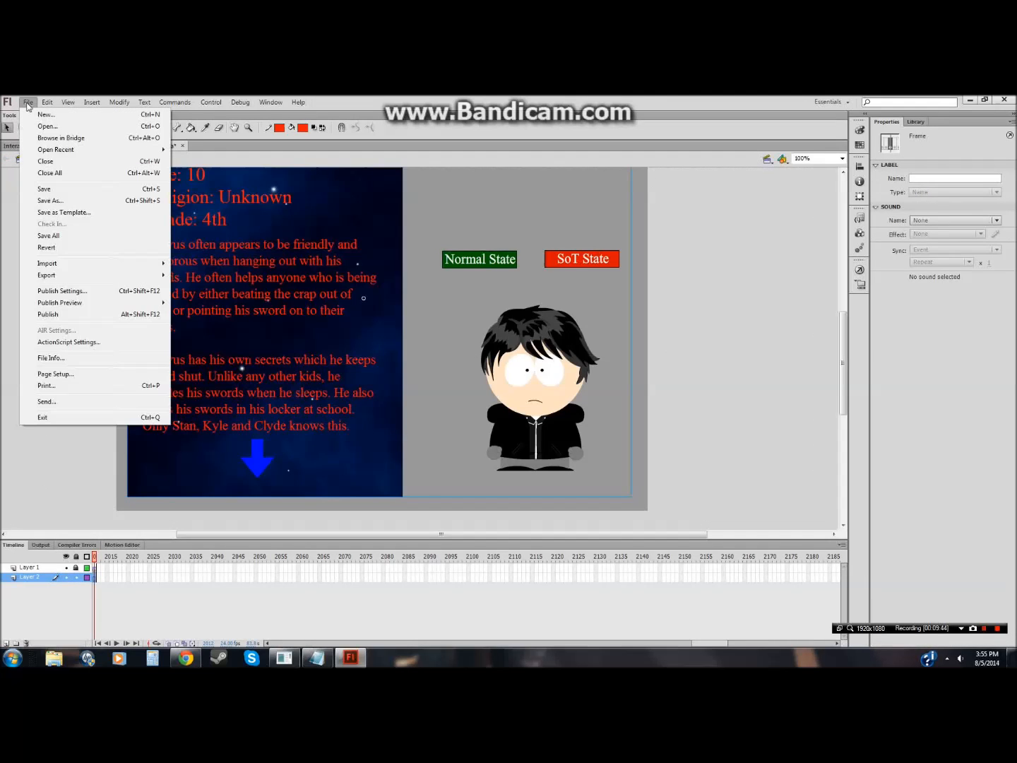
{"action": "left_click", "coordinate": [41, 189]}
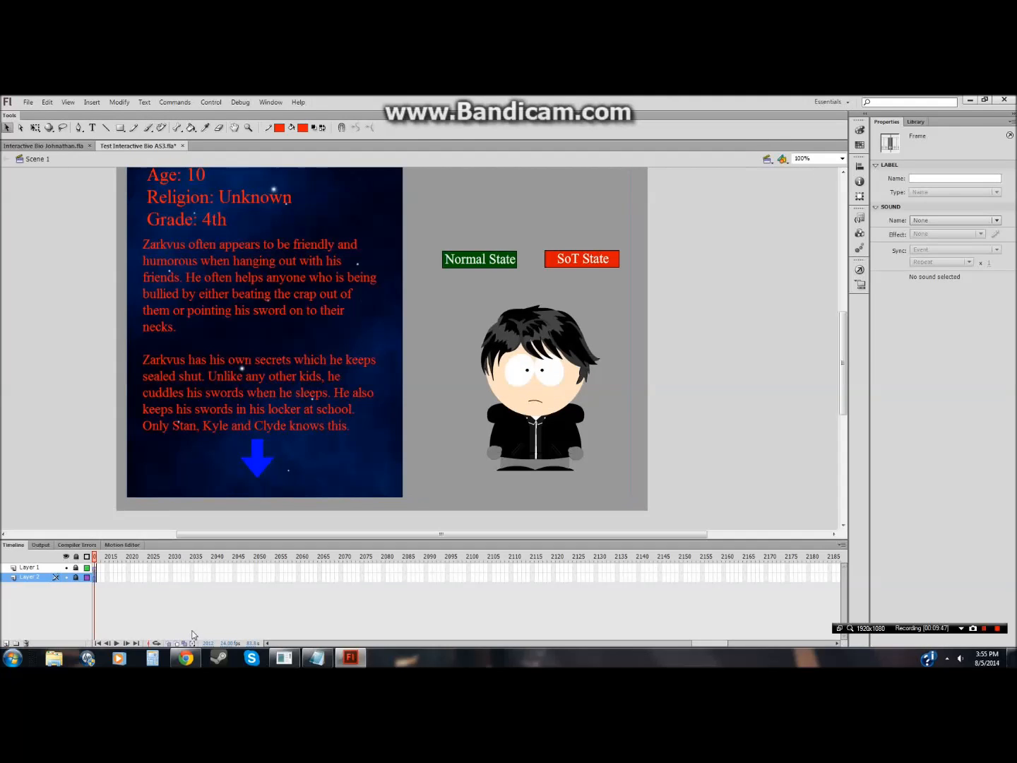
{"action": "left_click", "coordinate": [196, 661]}
{"action": "left_click", "coordinate": [303, 551]}
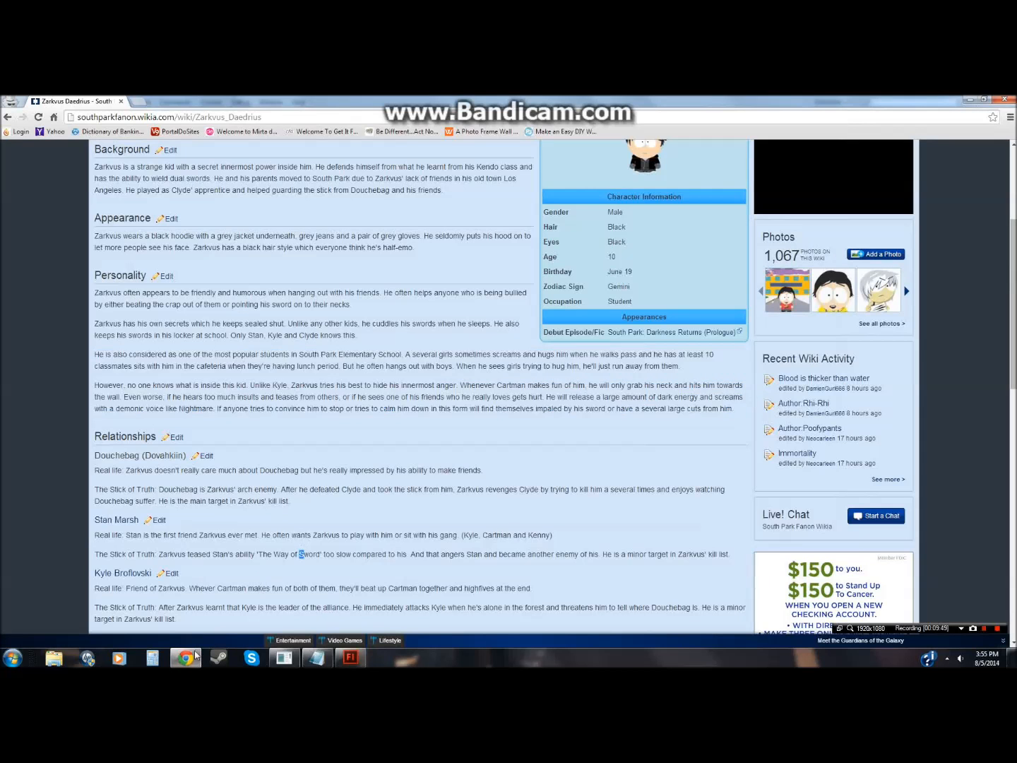
{"action": "left_click", "coordinate": [193, 659]}
Step: Replace the Notepad notes with the line "Hopefully this helped and if there's any bugs."
{"action": "left_click", "coordinate": [318, 659]}
{"action": "left_click", "coordinate": [360, 328]}
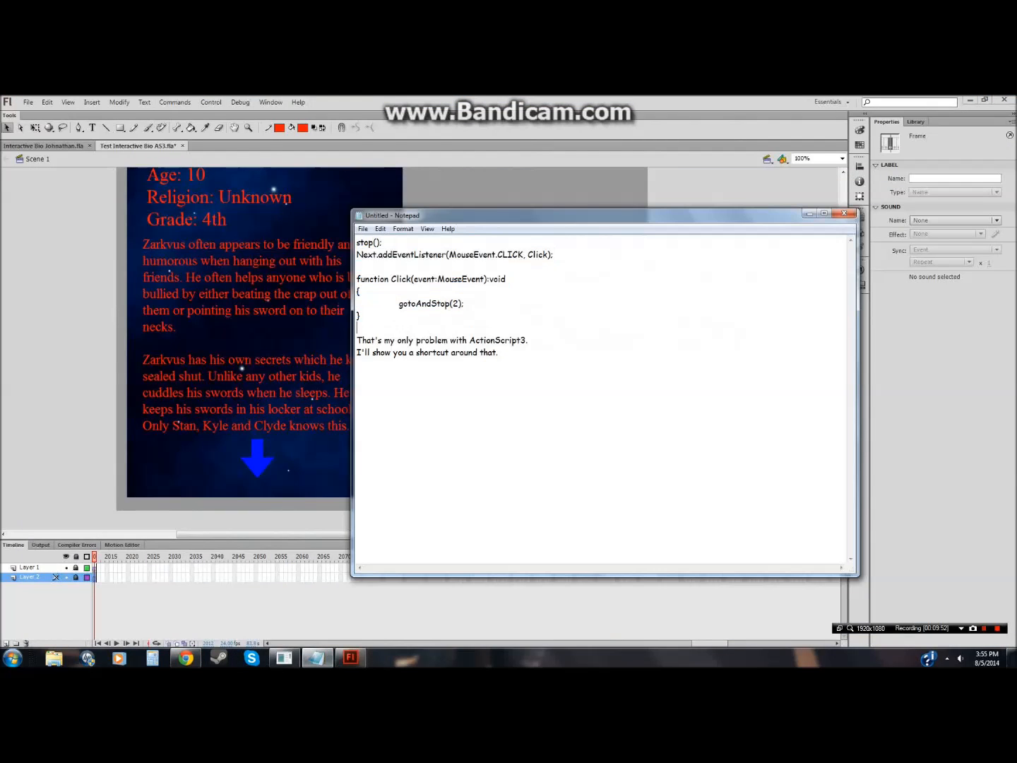
{"action": "left_click_drag", "start_coordinate": [357, 340], "coordinate": [499, 353]}
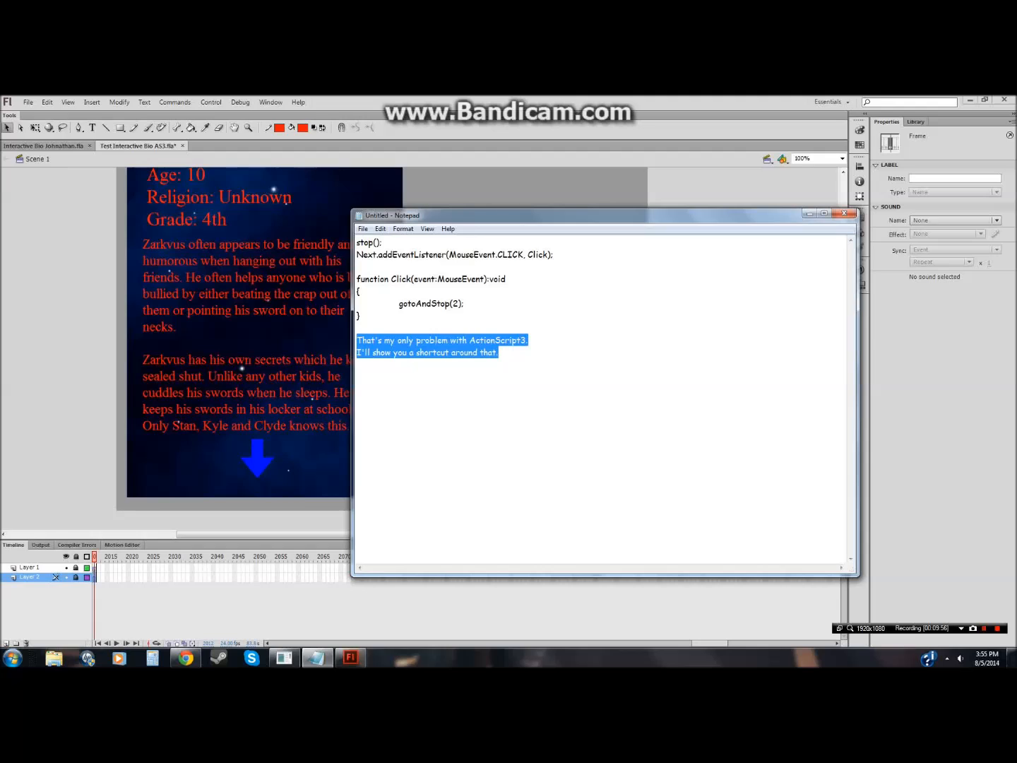
{"action": "left_click_drag", "start_coordinate": [499, 353], "coordinate": [352, 240]}
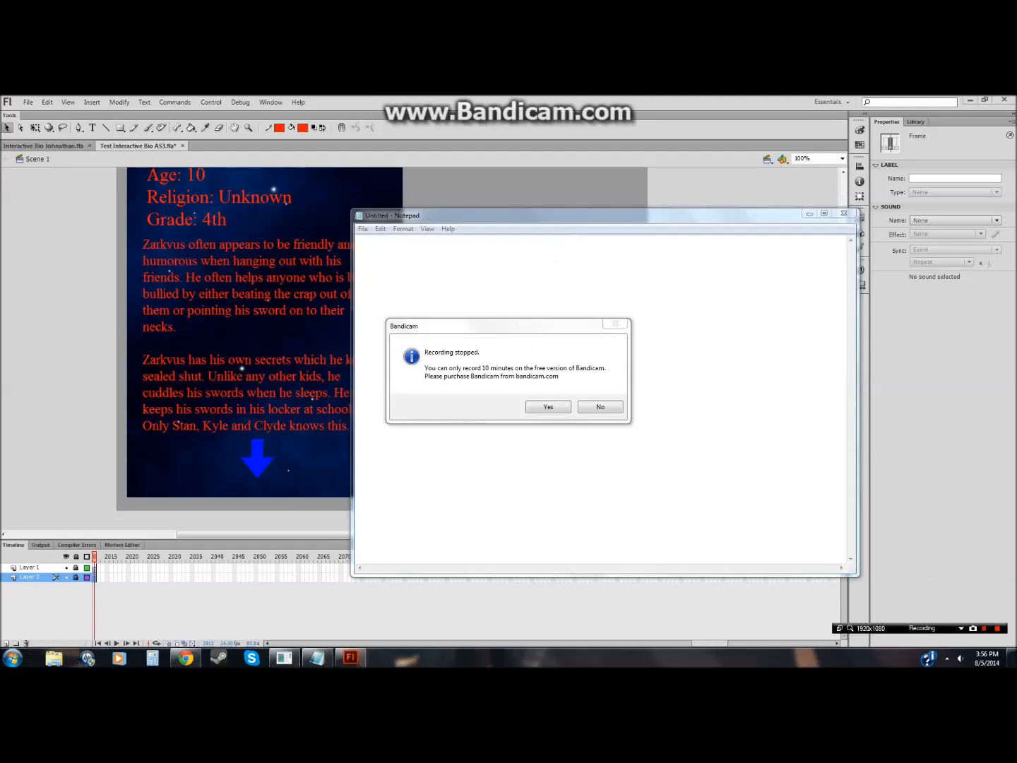
{"action": "key", "text": "Return"}
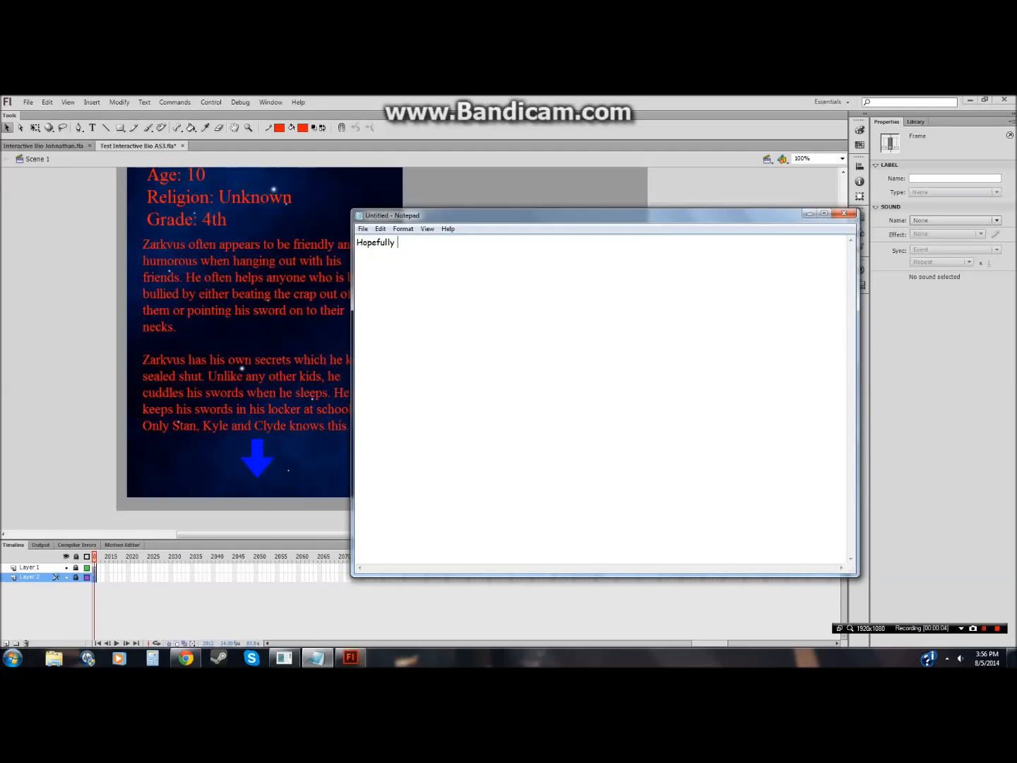
{"action": "type", "text": "helped and if there's any bugs."}
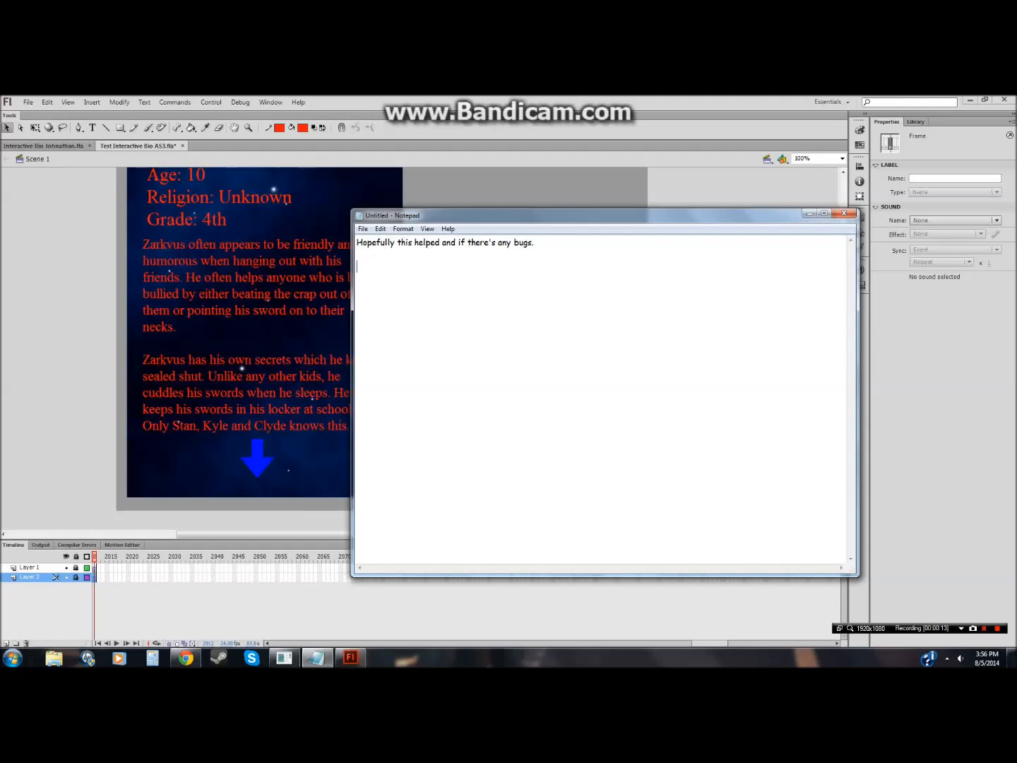
{"action": "type", "text": "e'll c"}
{"action": "type", "text": ", ok?"}
Step: Test the movie from the Flash document
{"action": "left_click", "coordinate": [357, 99]}
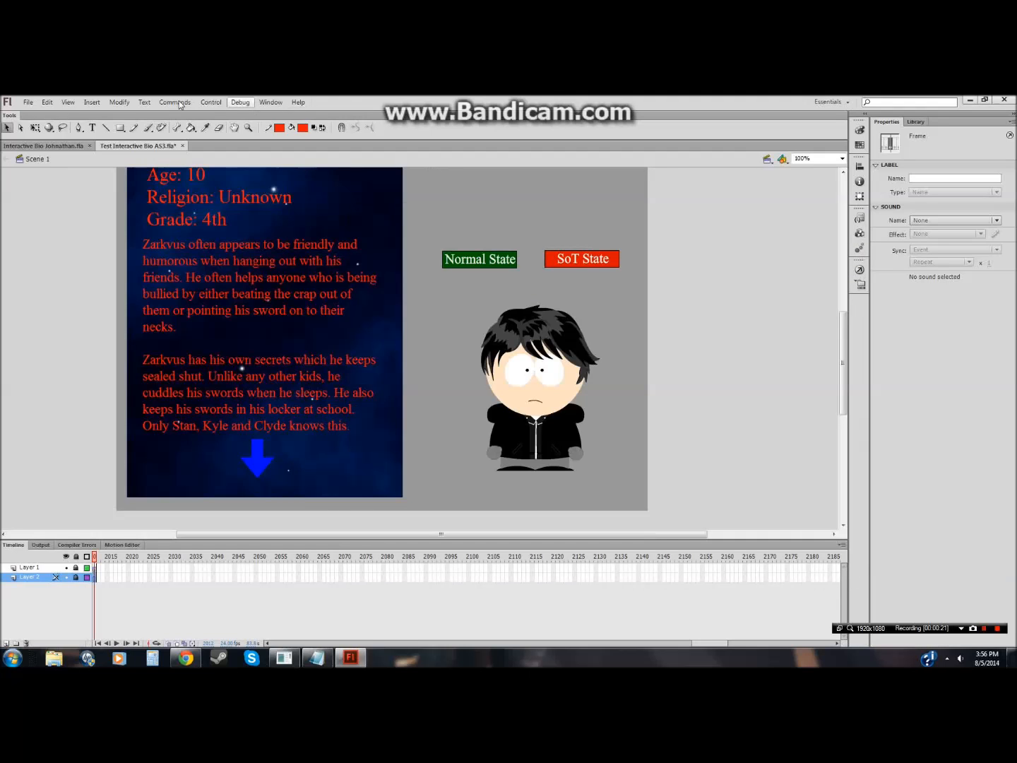
{"action": "left_click", "coordinate": [210, 102]}
{"action": "left_click", "coordinate": [228, 193]}
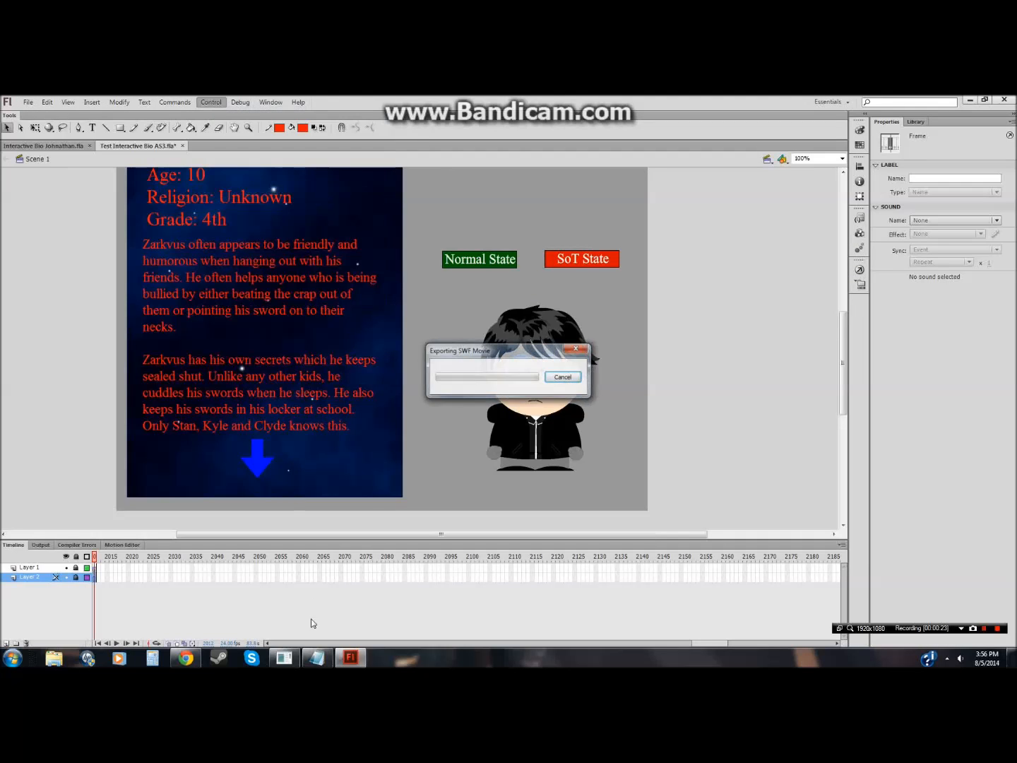
{"action": "left_click", "coordinate": [286, 657]}
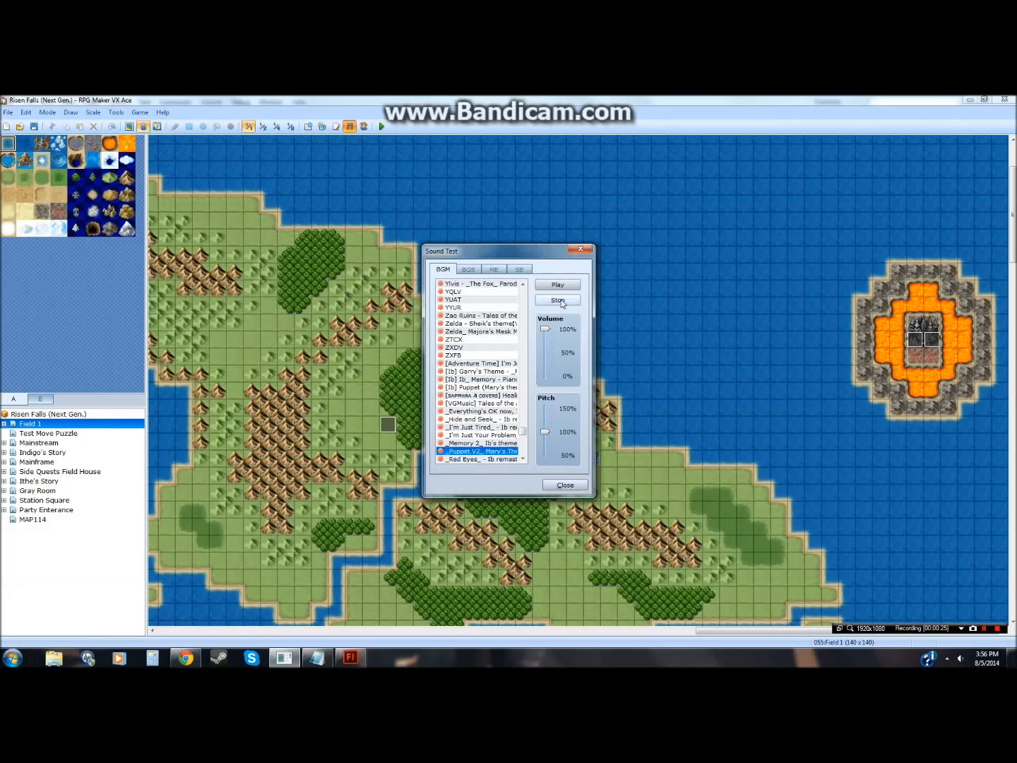
{"action": "left_click", "coordinate": [349, 658]}
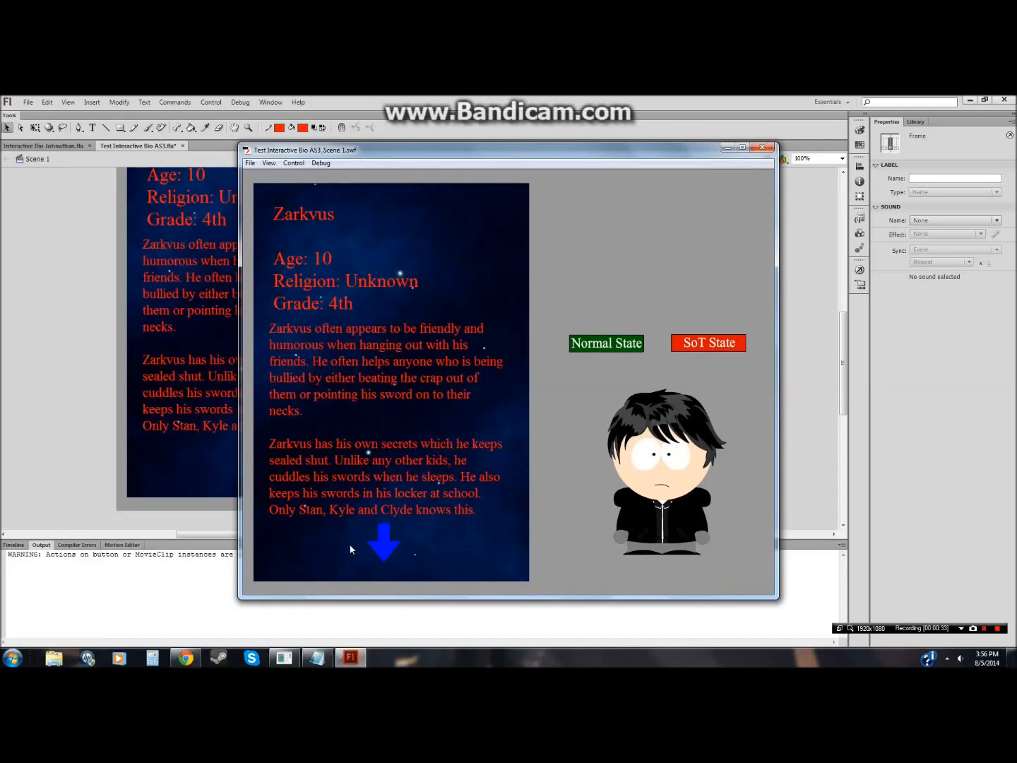
Step: Check the bio's down and up arrows switch between text pages, then close the test window
{"action": "left_click", "coordinate": [384, 552]}
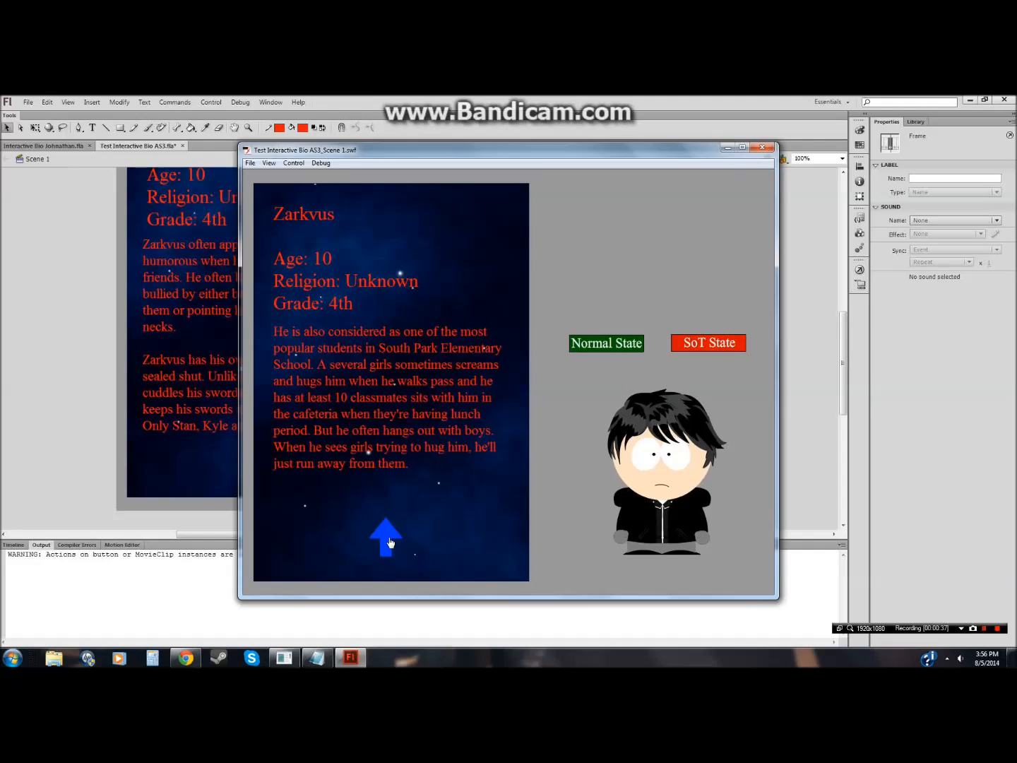
{"action": "left_click", "coordinate": [389, 543]}
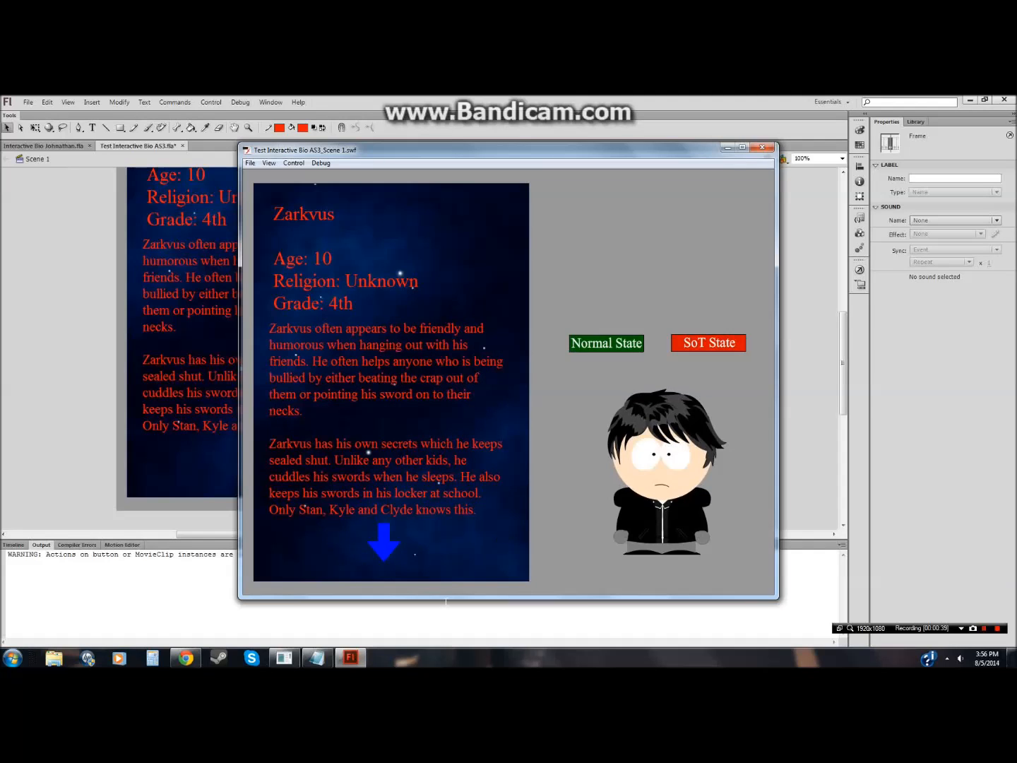
{"action": "left_click_drag", "start_coordinate": [445, 599], "coordinate": [449, 532]}
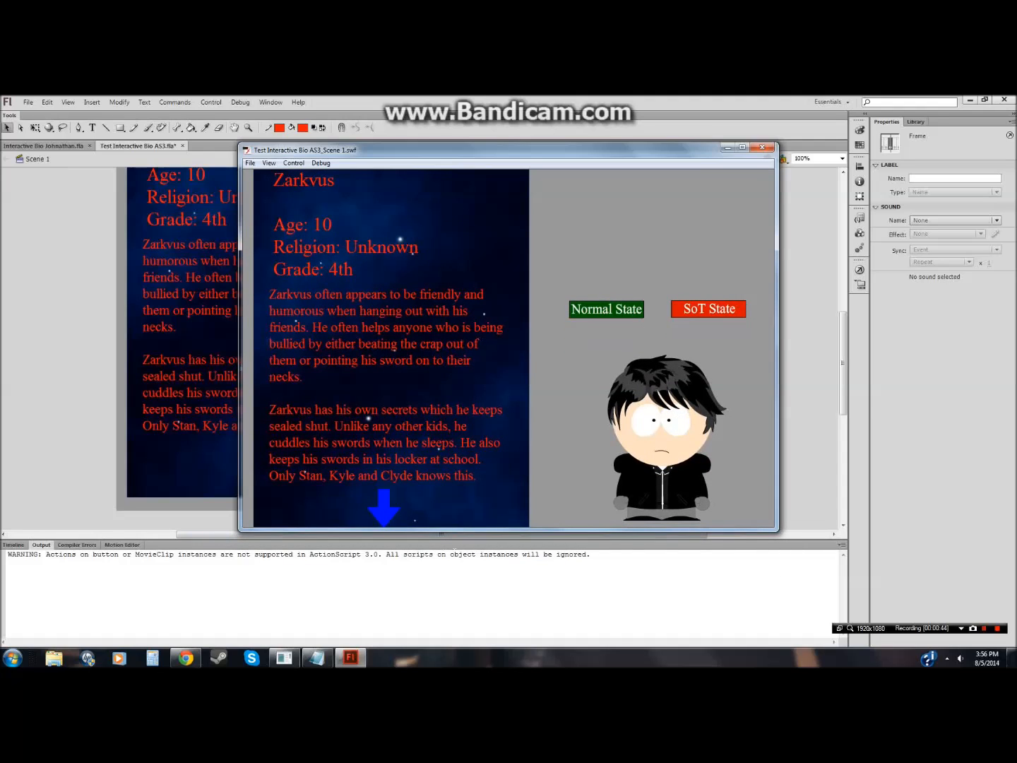
{"action": "left_click", "coordinate": [509, 534]}
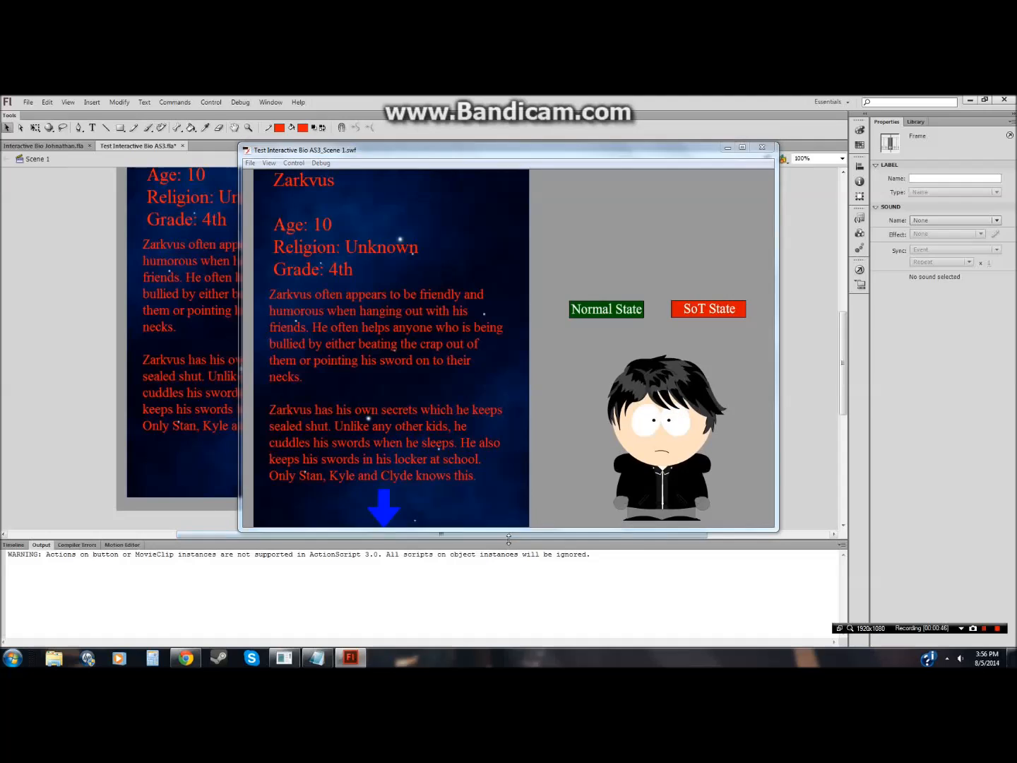
{"action": "left_click", "coordinate": [515, 531]}
{"action": "left_click_drag", "start_coordinate": [520, 535], "coordinate": [520, 610]}
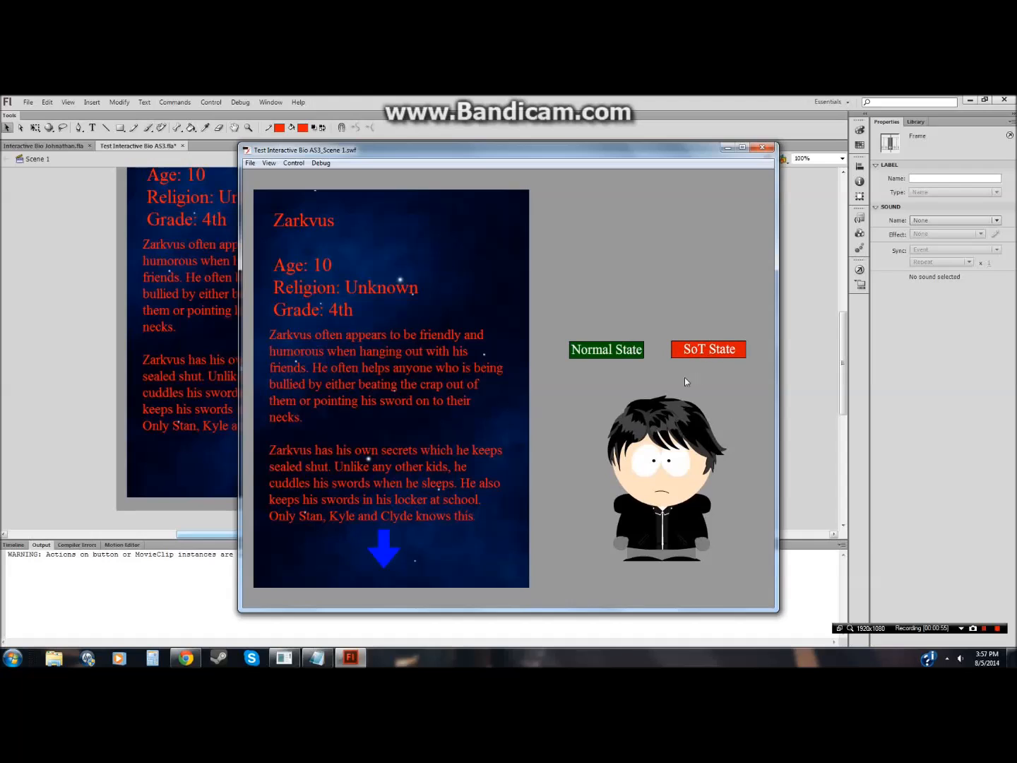
{"action": "left_click", "coordinate": [762, 147]}
Step: Examine the ActionScript warning in the Output panel
{"action": "left_click_drag", "start_coordinate": [613, 570], "coordinate": [606, 555]}
{"action": "left_click", "coordinate": [593, 554]}
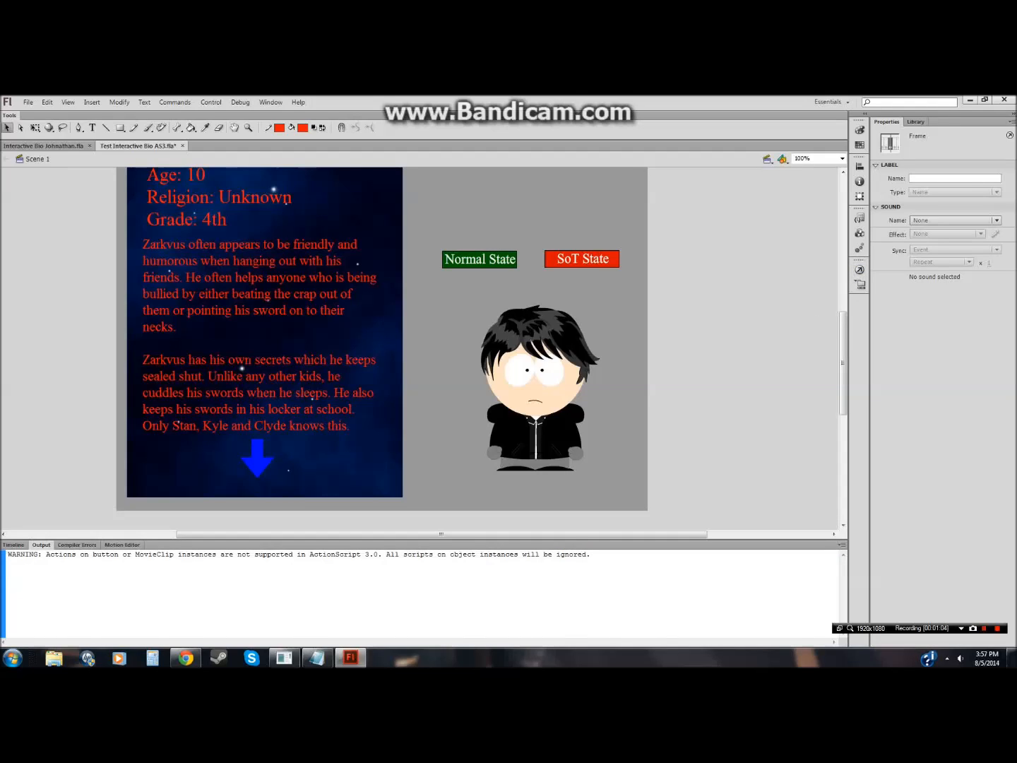
{"action": "right_click", "coordinate": [455, 556]}
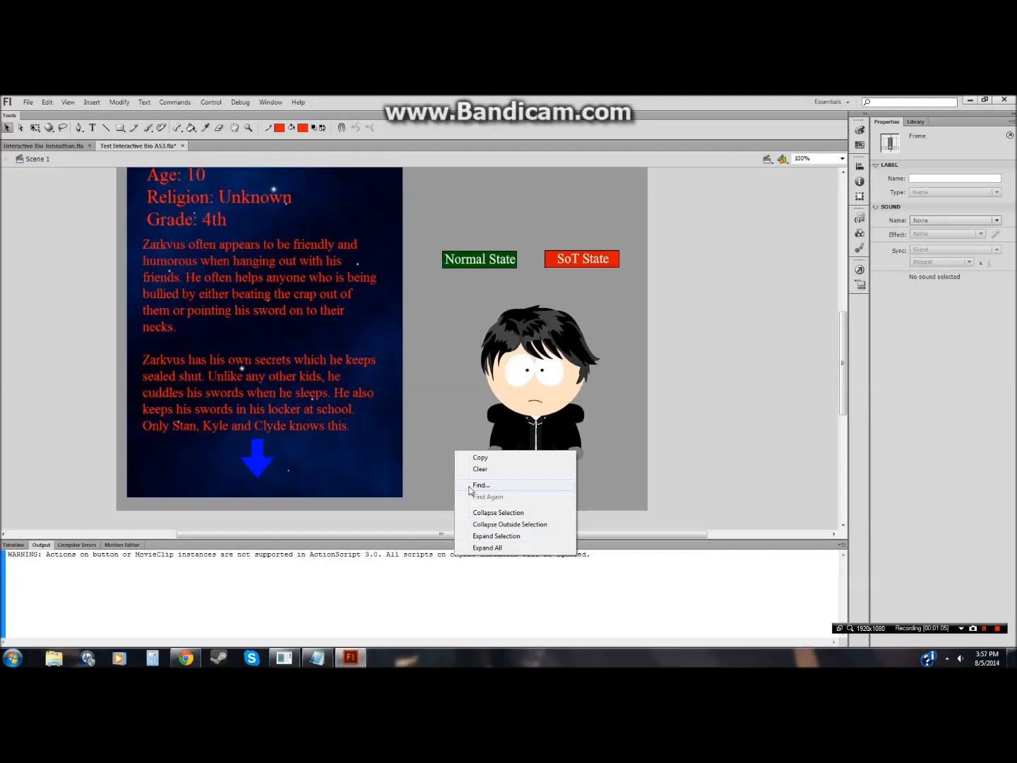
{"action": "left_click", "coordinate": [594, 555]}
{"action": "left_click_drag", "start_coordinate": [593, 554], "coordinate": [6, 554]}
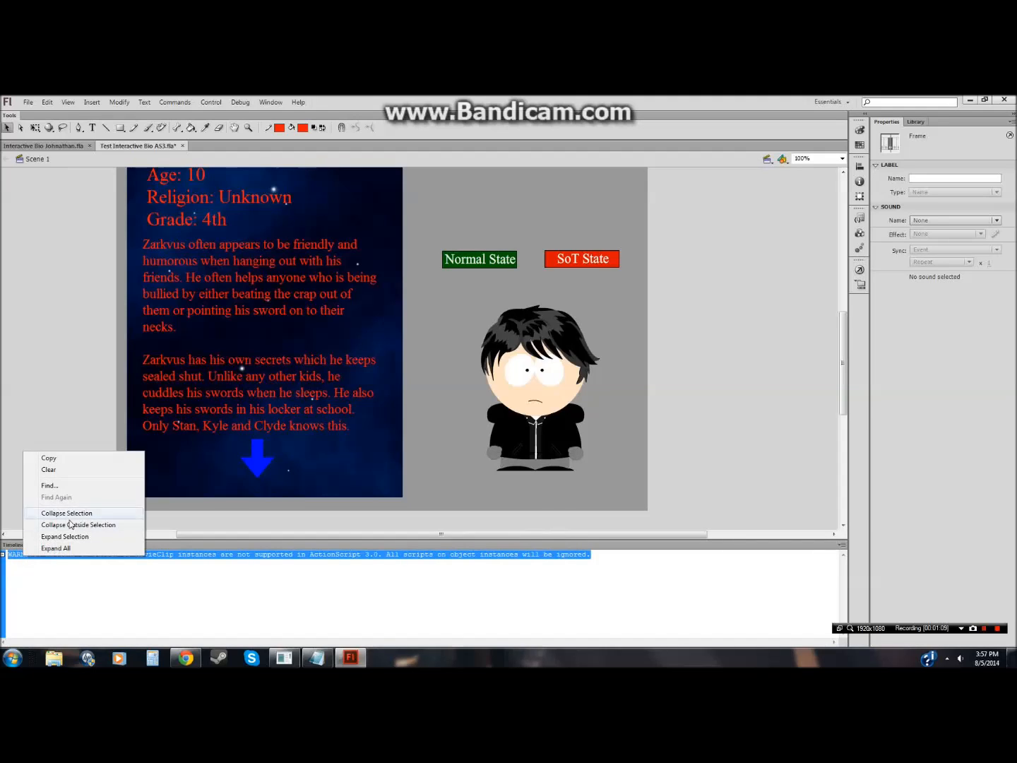
{"action": "left_click", "coordinate": [72, 486]}
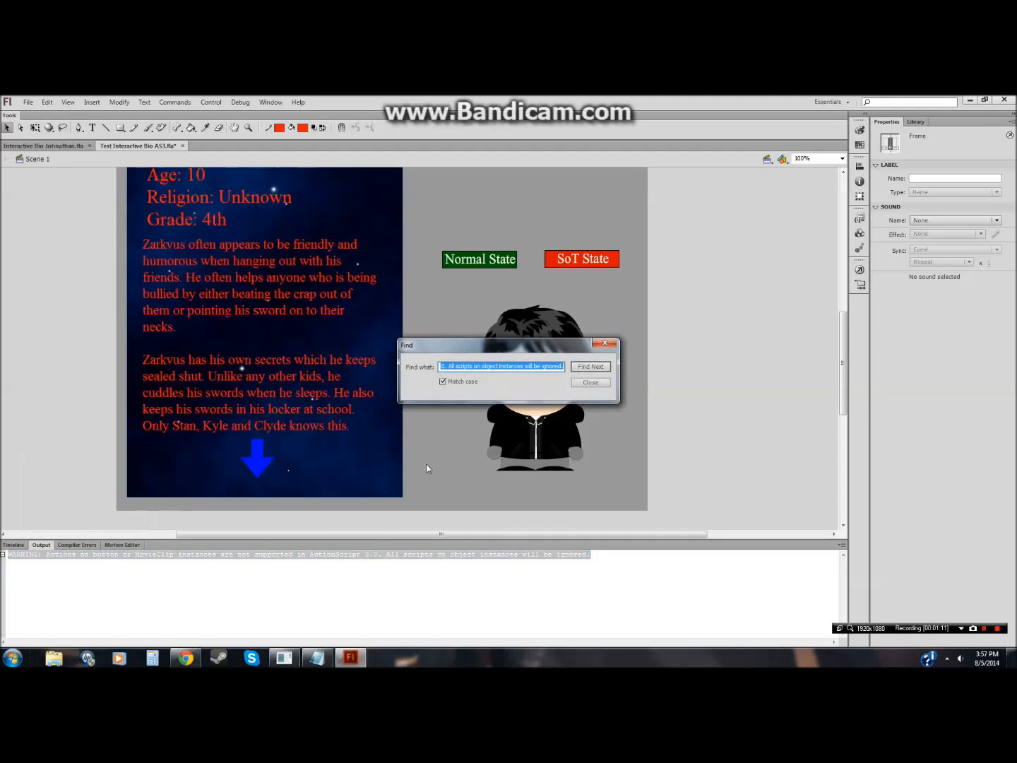
{"action": "left_click", "coordinate": [605, 343]}
{"action": "left_click", "coordinate": [720, 310]}
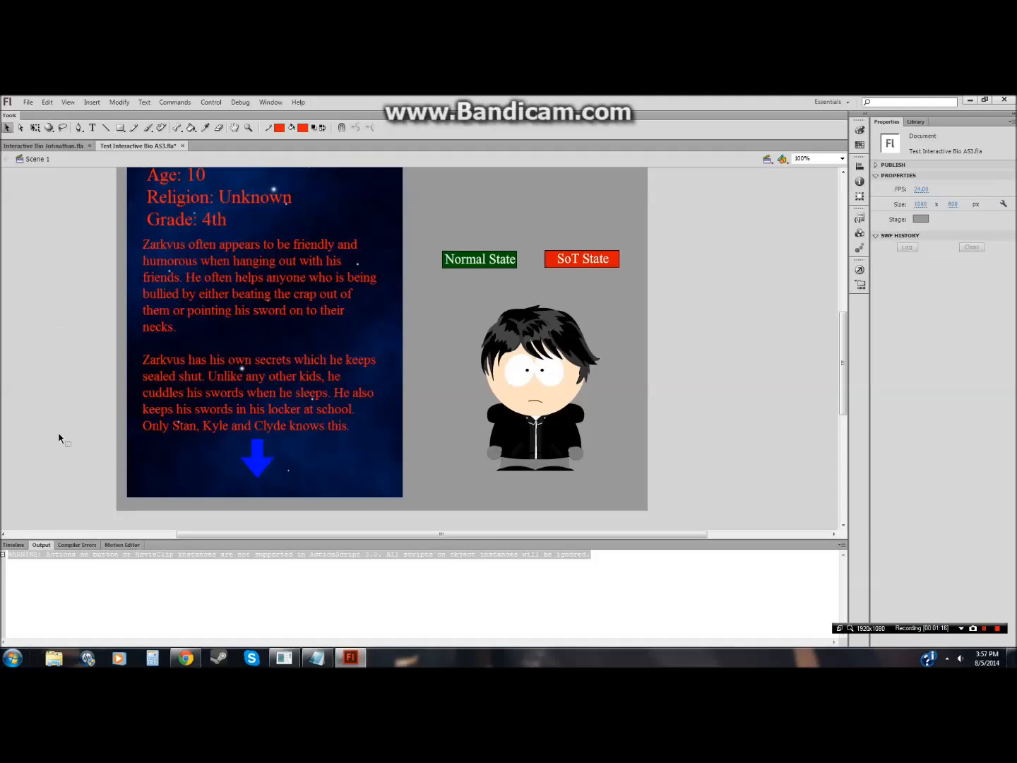
{"action": "left_click", "coordinate": [21, 546]}
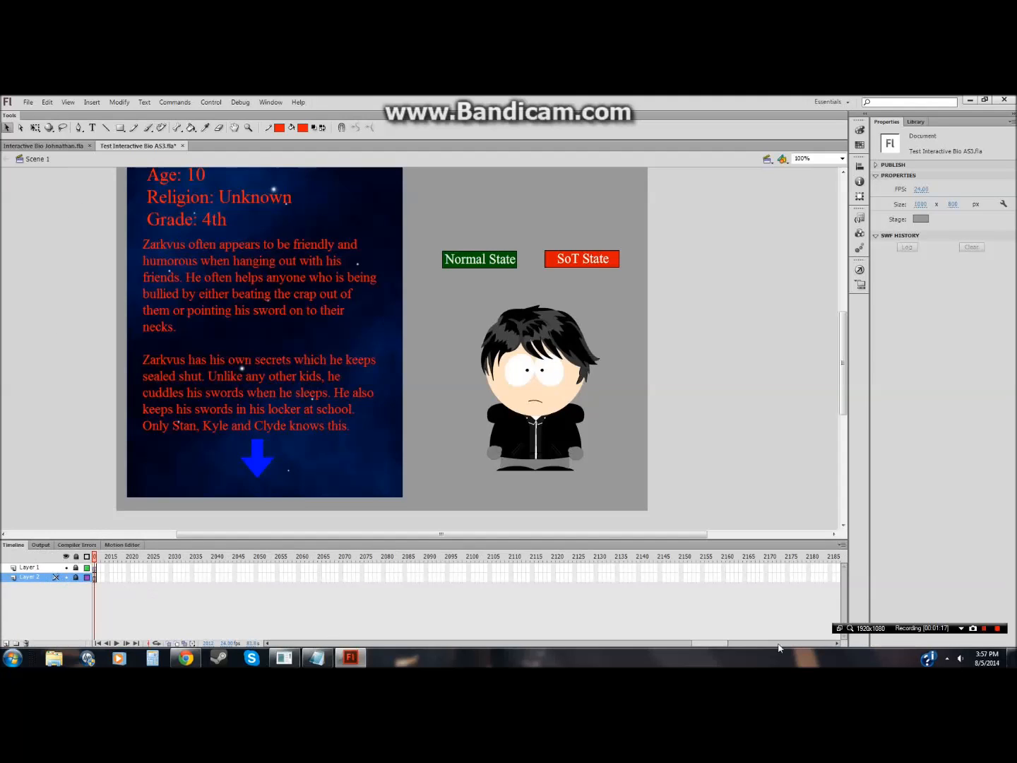
Step: Replace the Notepad text with the note "I hate ActionScript3 so much"
{"action": "left_click", "coordinate": [314, 655]}
{"action": "left_click_drag", "start_coordinate": [456, 269], "coordinate": [357, 243]}
{"action": "key", "text": "BackSpace"}
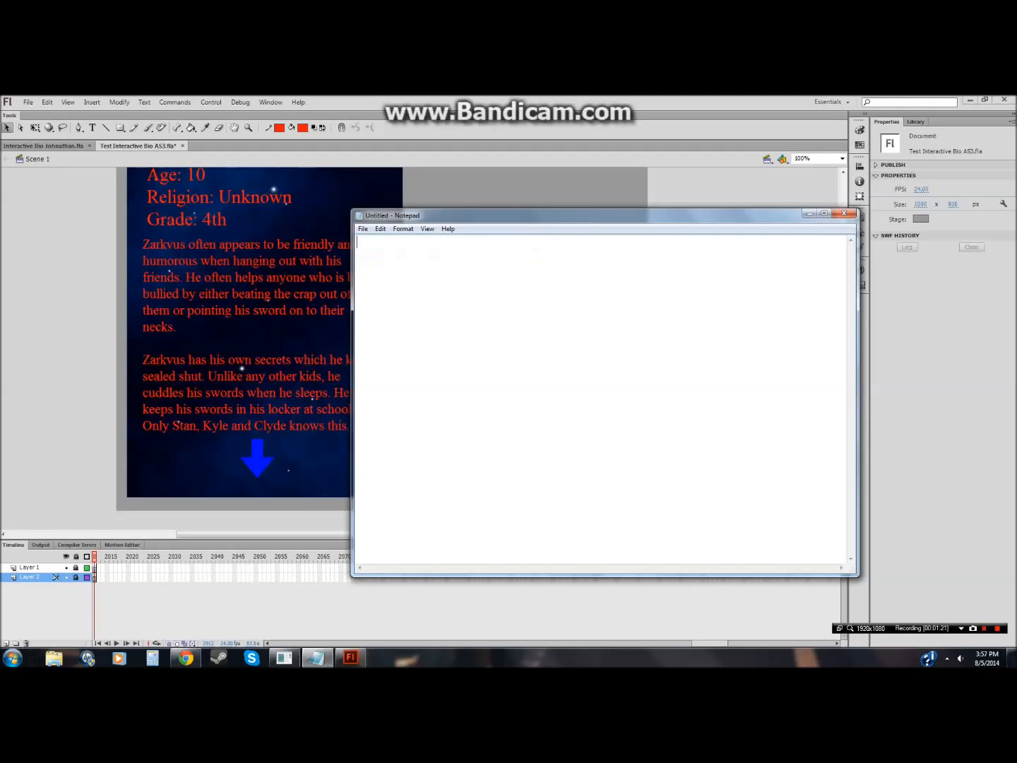
{"action": "type", "text": ".3.  "}
{"action": "type", "text": "I hate A"}
{"action": "type", "text": "ctionS"}
{"action": "type", "text": "cript"}
{"action": "type", "text": "3 so much."}
{"action": "left_click", "coordinate": [81, 334]}
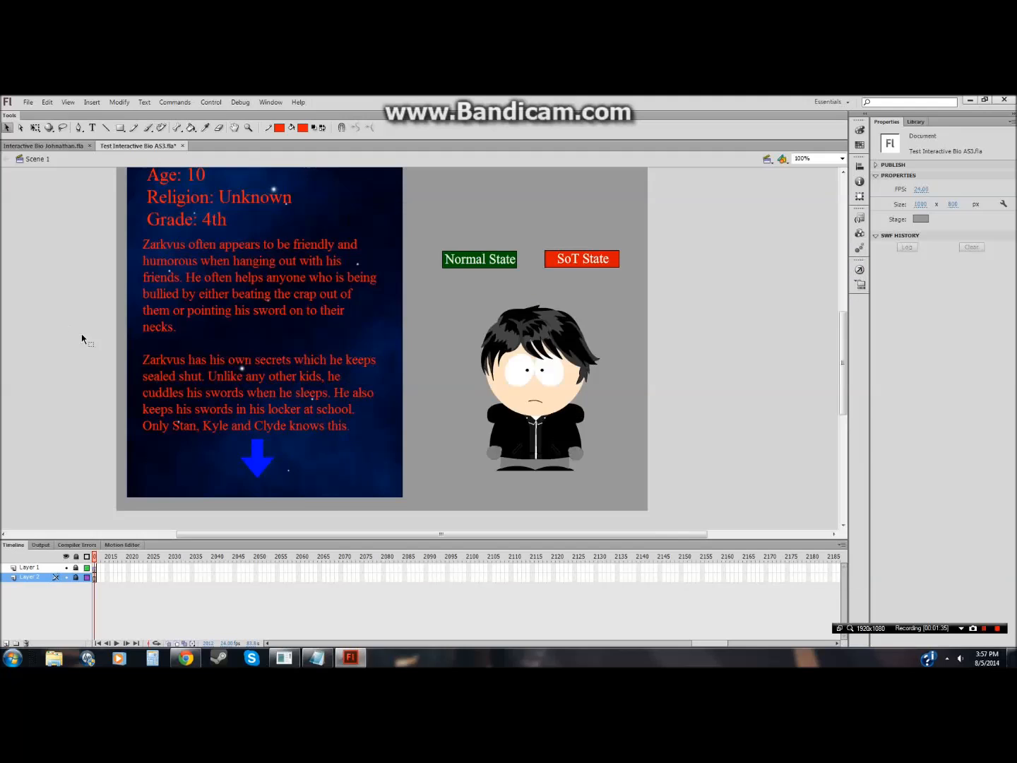
Step: Open the Bio symbol and review the actions on frame 1 of its Buttons layer
{"action": "left_click", "coordinate": [77, 576]}
{"action": "double_click", "coordinate": [506, 446]}
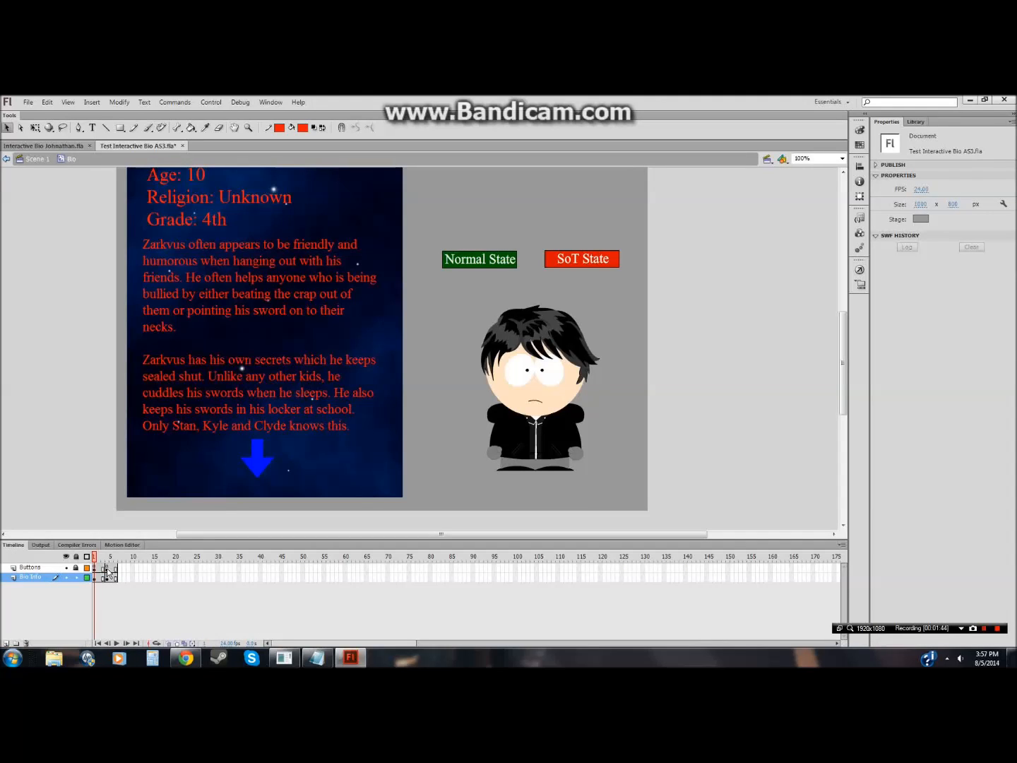
{"action": "left_click", "coordinate": [76, 578]}
{"action": "left_click", "coordinate": [95, 568]}
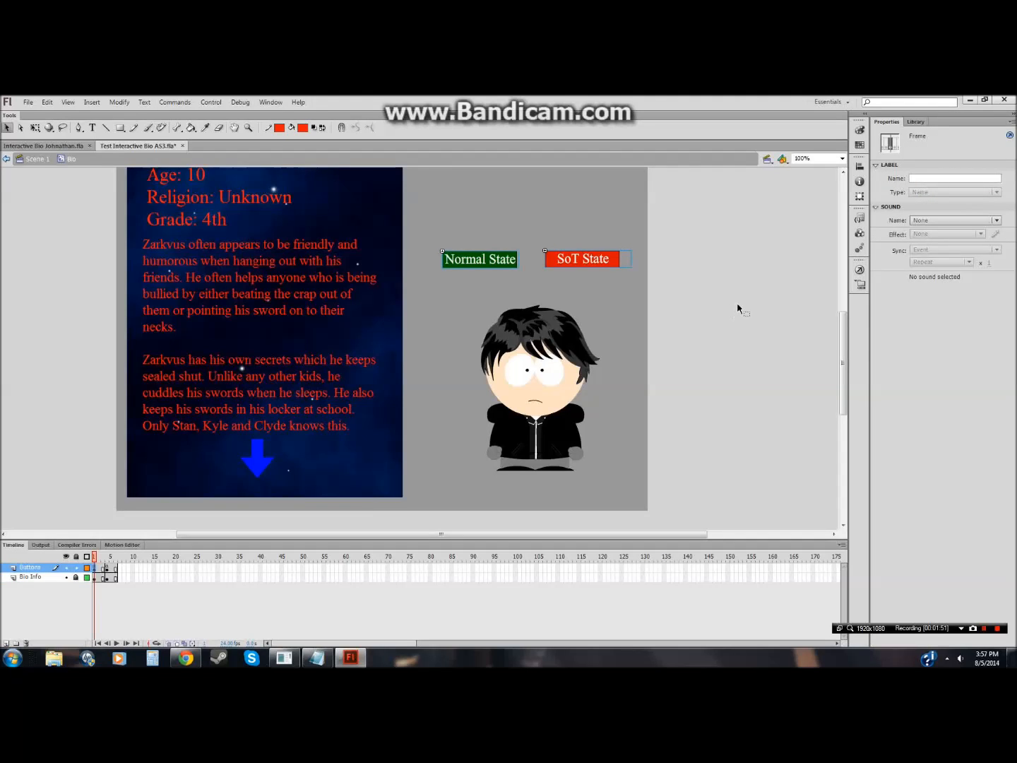
{"action": "left_click", "coordinate": [752, 392]}
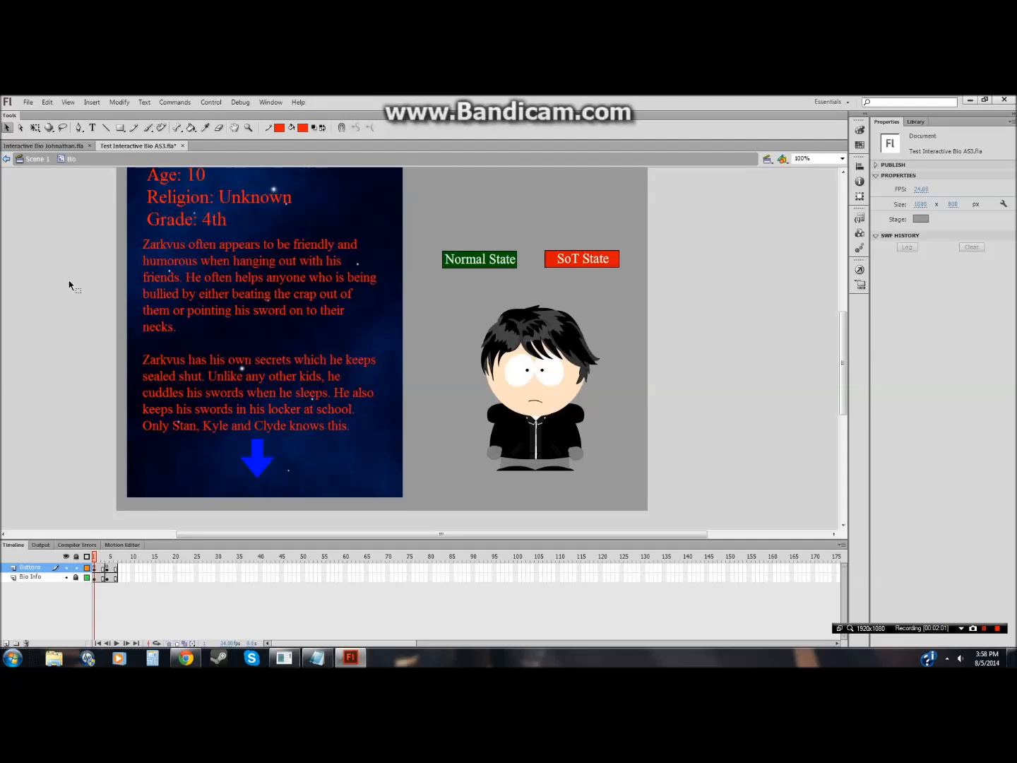
{"action": "left_click", "coordinate": [860, 270]}
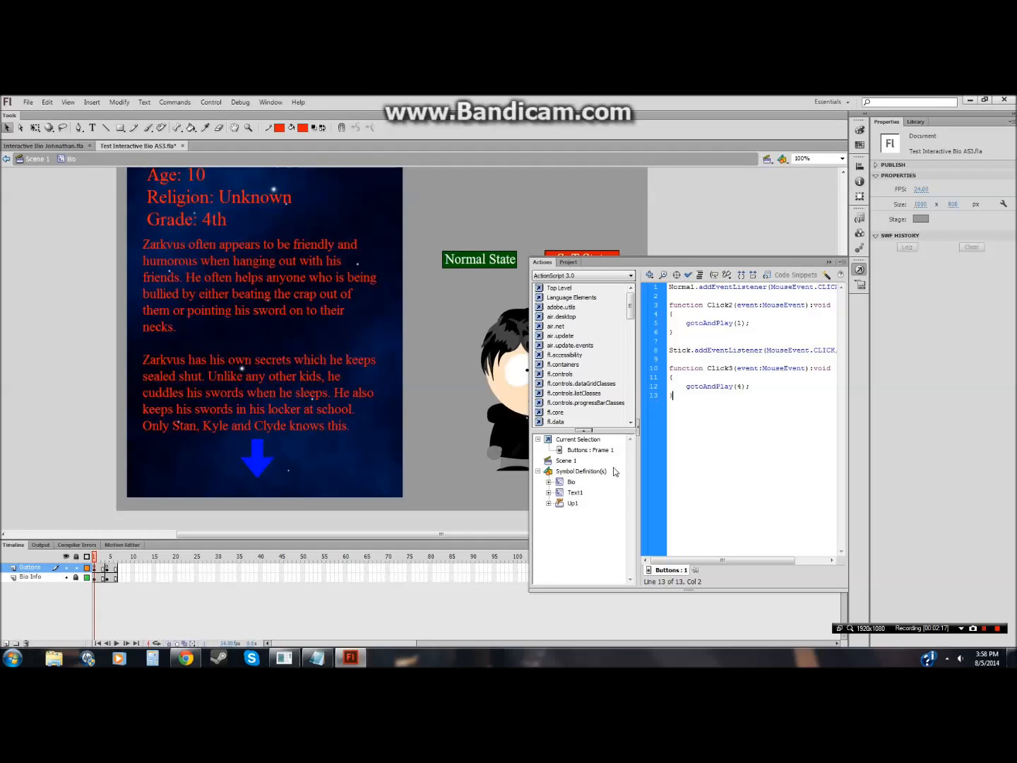
{"action": "key", "text": "F9"}
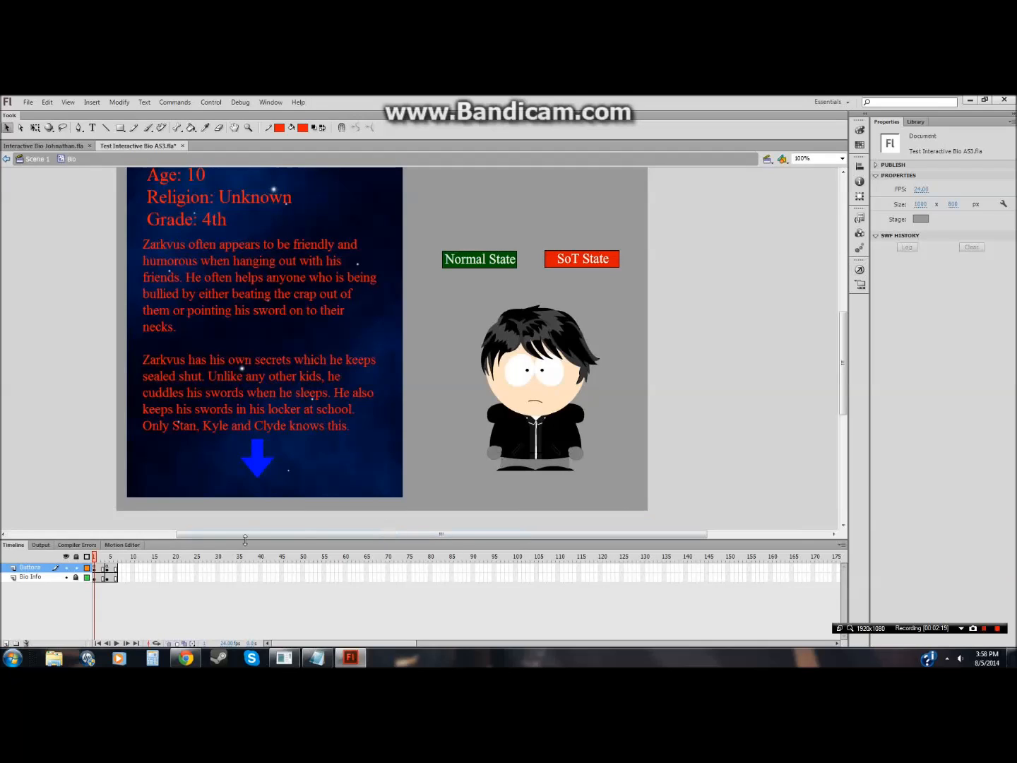
Step: On frame 1 of the Buttons layer, delete the Normal State button and centre the SoT State button
{"action": "left_click", "coordinate": [458, 262]}
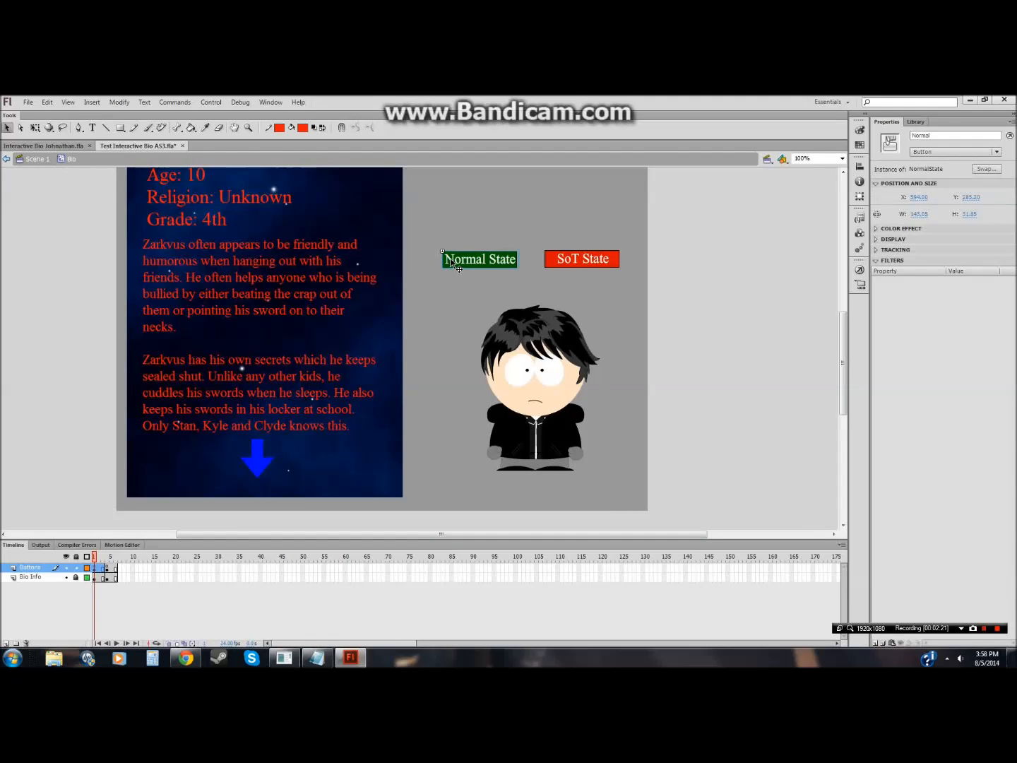
{"action": "key", "text": "Delete"}
{"action": "left_click_drag", "start_coordinate": [585, 261], "coordinate": [533, 262]}
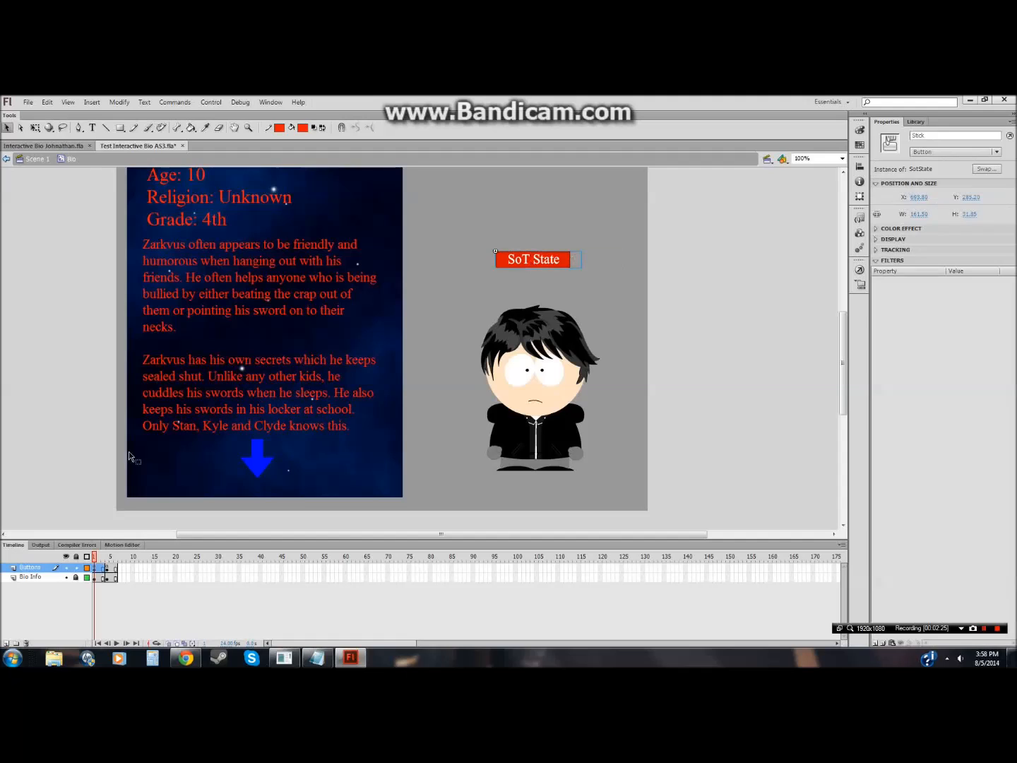
Step: On frame 4 of the Buttons layer, delete the SoT State button and centre the Normal State button
{"action": "left_click", "coordinate": [109, 568]}
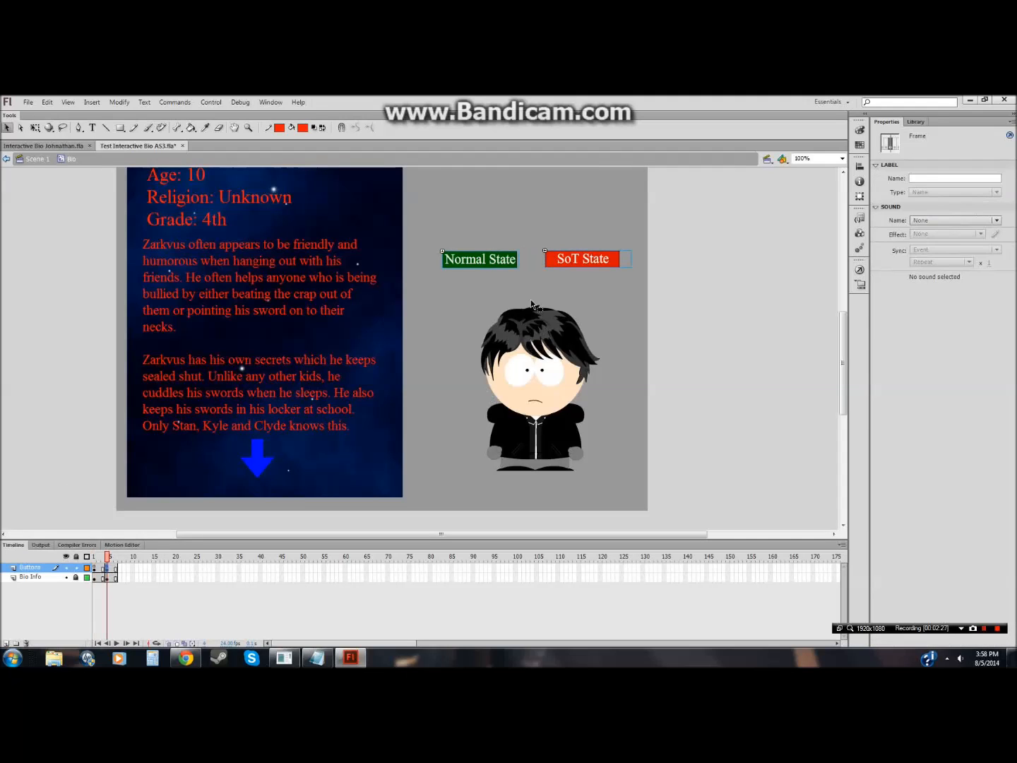
{"action": "left_click", "coordinate": [481, 268]}
{"action": "left_click", "coordinate": [588, 258]}
{"action": "key", "text": "Delete"}
{"action": "left_click_drag", "start_coordinate": [487, 261], "coordinate": [543, 262]}
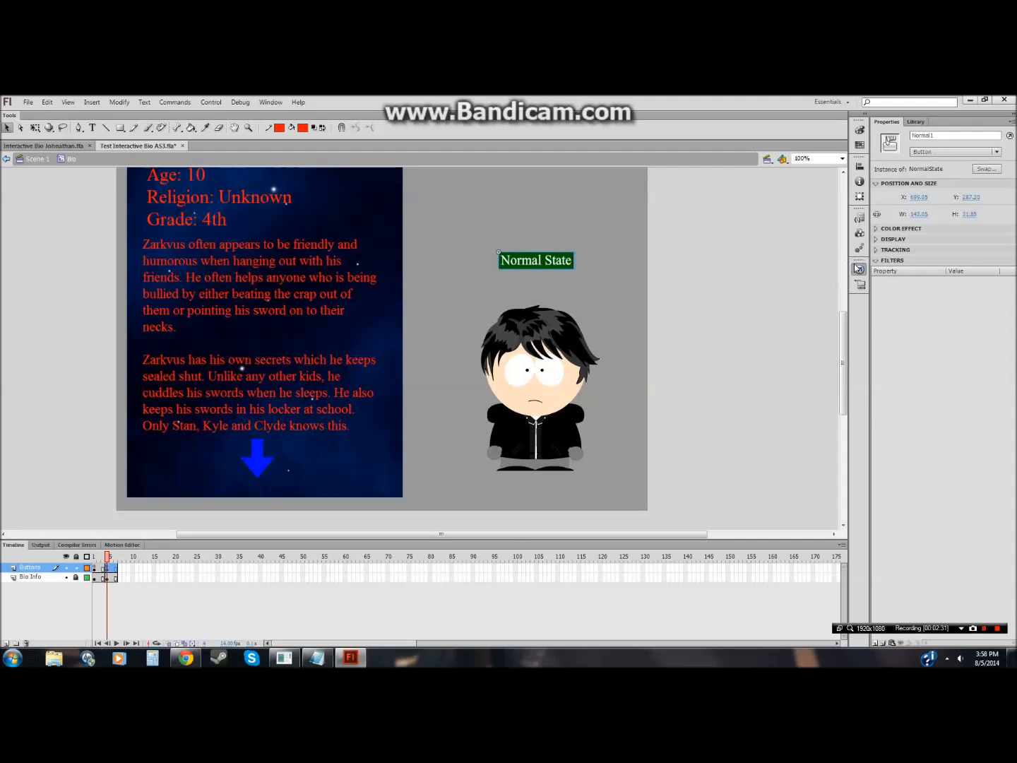
Step: Delete the Stick1 listener and Click5 function from frame 4's actions, keeping only the Normal1 code
{"action": "left_click", "coordinate": [860, 269]}
{"action": "left_click", "coordinate": [430, 452]}
{"action": "left_click", "coordinate": [860, 269]}
{"action": "left_click_drag", "start_coordinate": [656, 561], "coordinate": [646, 561]}
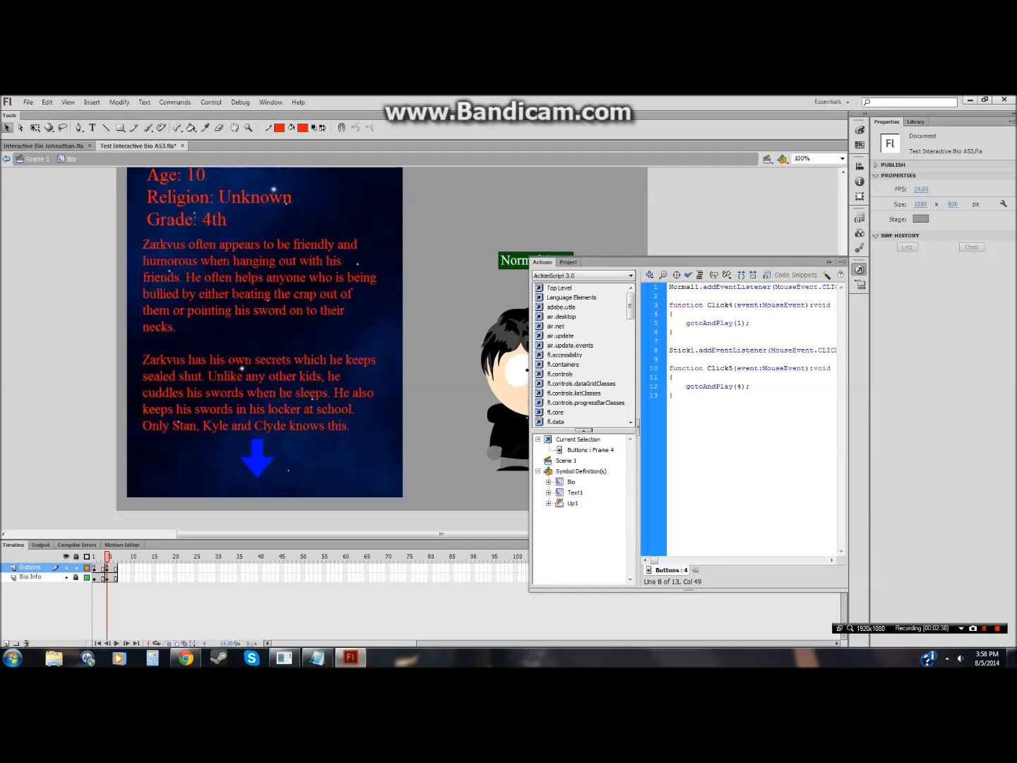
{"action": "left_click_drag", "start_coordinate": [676, 395], "coordinate": [671, 344]}
{"action": "key", "text": "BackSpace"}
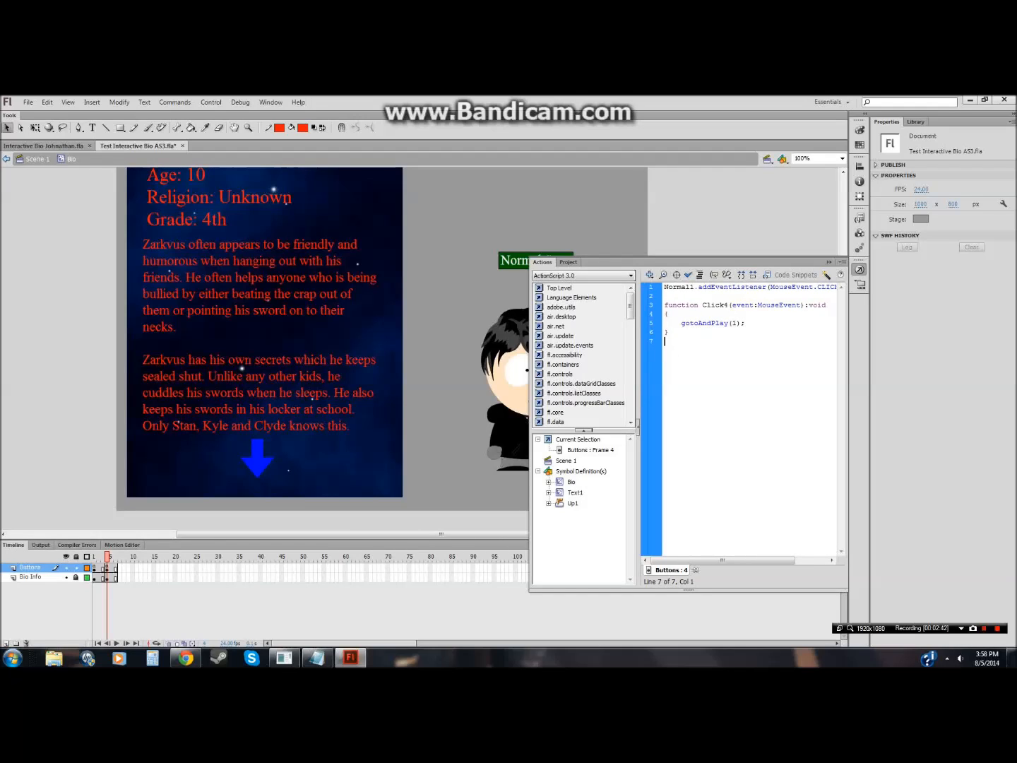
{"action": "key", "text": "Delete"}
{"action": "type", "text": "."}
Step: Delete the Normal listener and Click2 function from frame 1's actions on the Buttons layer, keeping only the Stick code
{"action": "left_click", "coordinate": [95, 567]}
{"action": "left_click", "coordinate": [859, 269]}
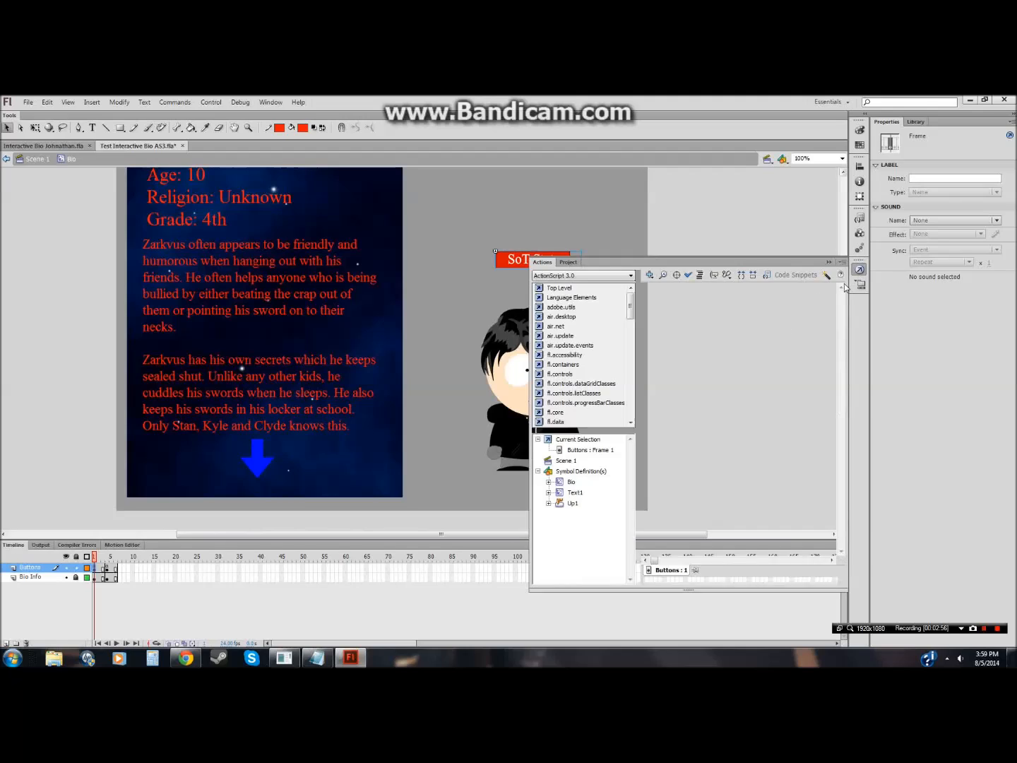
{"action": "left_click_drag", "start_coordinate": [669, 341], "coordinate": [671, 291]}
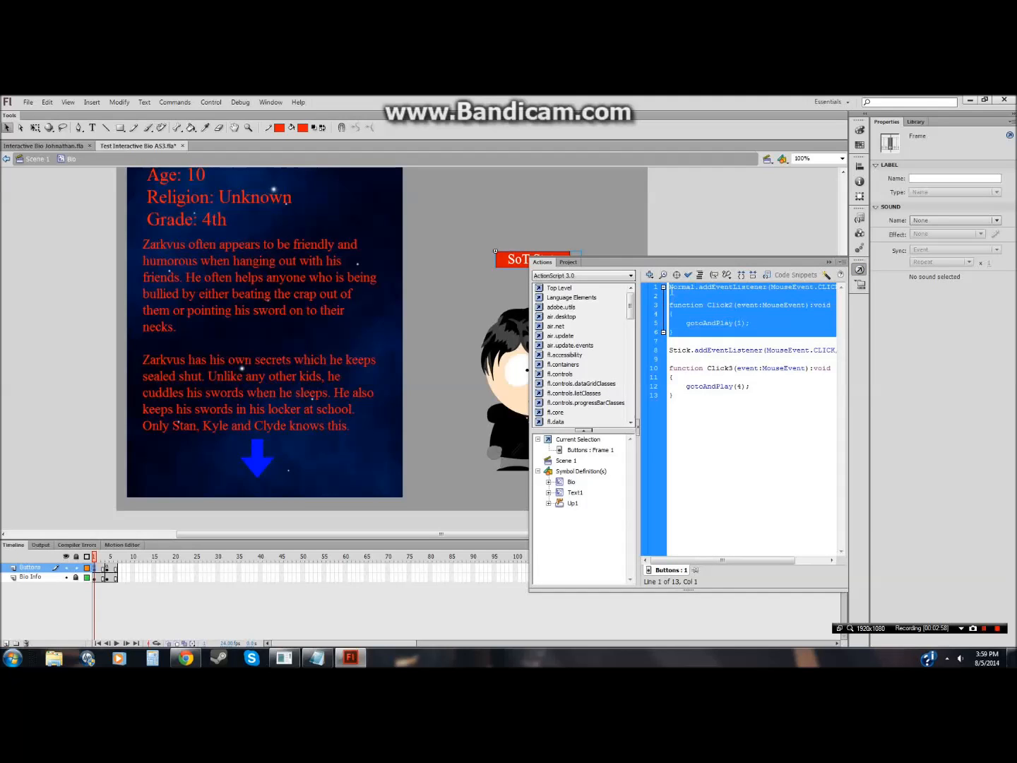
{"action": "key", "text": "Delete"}
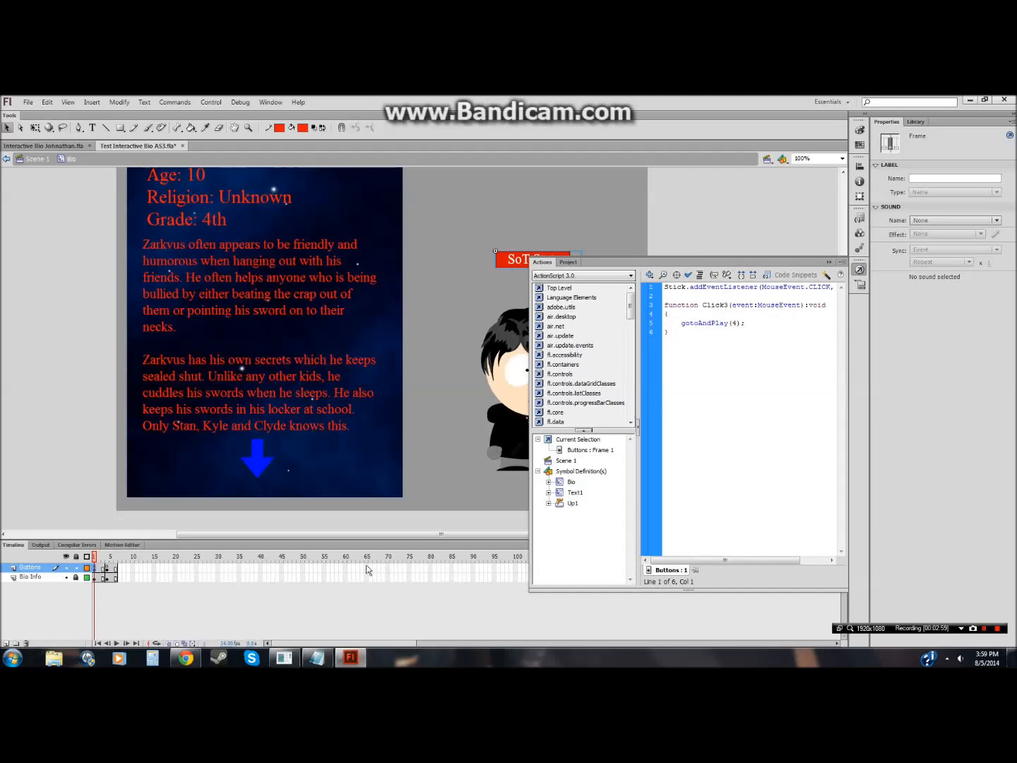
Step: Return from the Bio symbol to Scene 1, save the document and run Test Scene
{"action": "left_click", "coordinate": [105, 568]}
{"action": "left_click", "coordinate": [107, 567]}
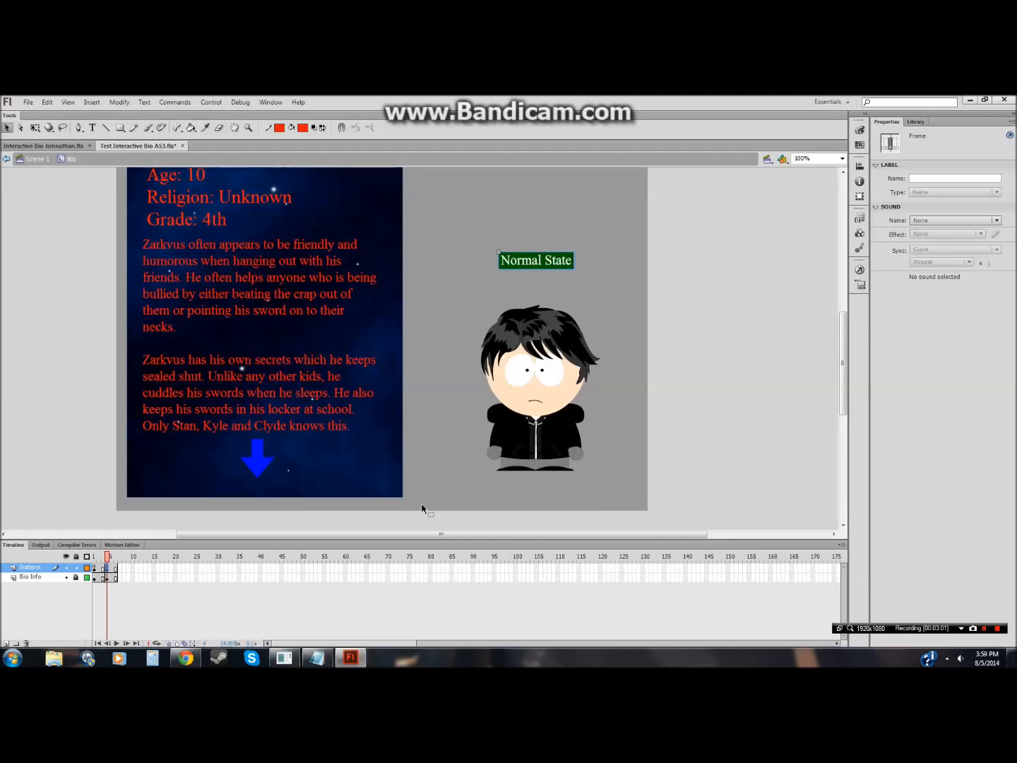
{"action": "left_click", "coordinate": [545, 263]}
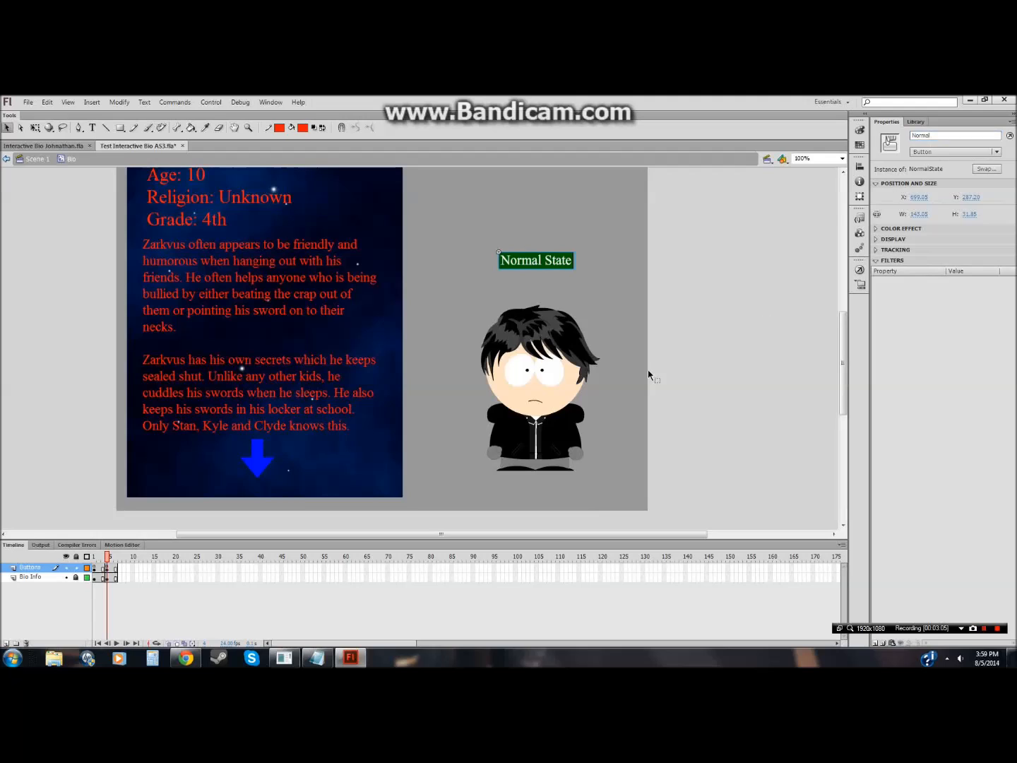
{"action": "left_click", "coordinate": [197, 511]}
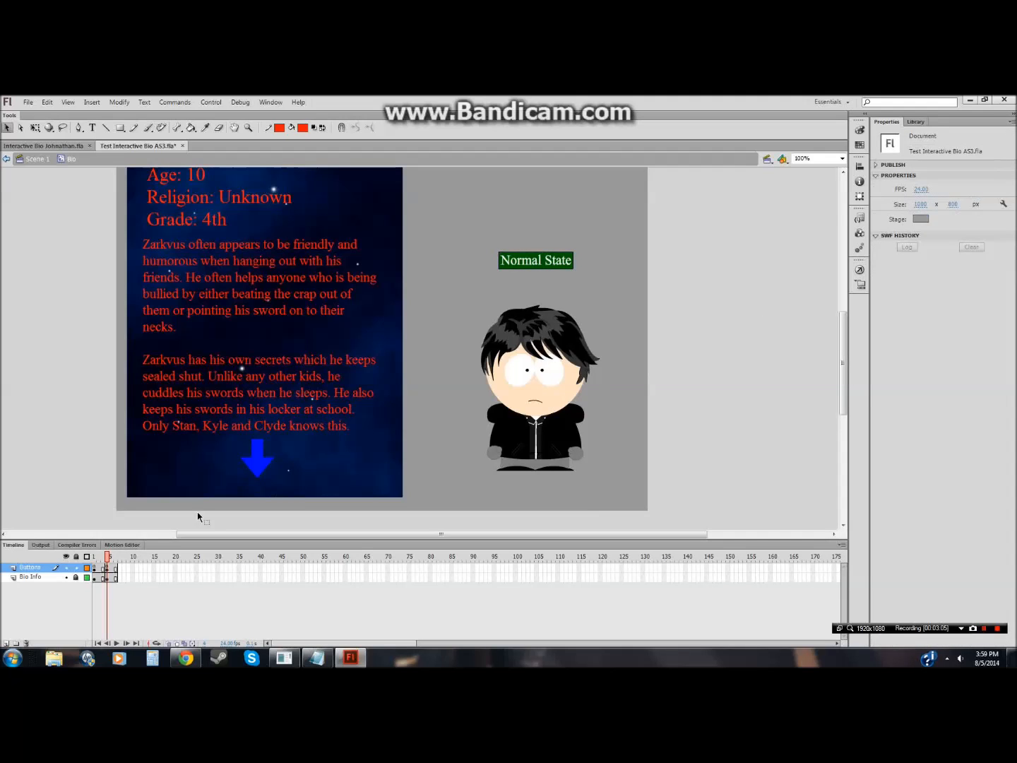
{"action": "left_click", "coordinate": [37, 159]}
{"action": "left_click", "coordinate": [28, 102]}
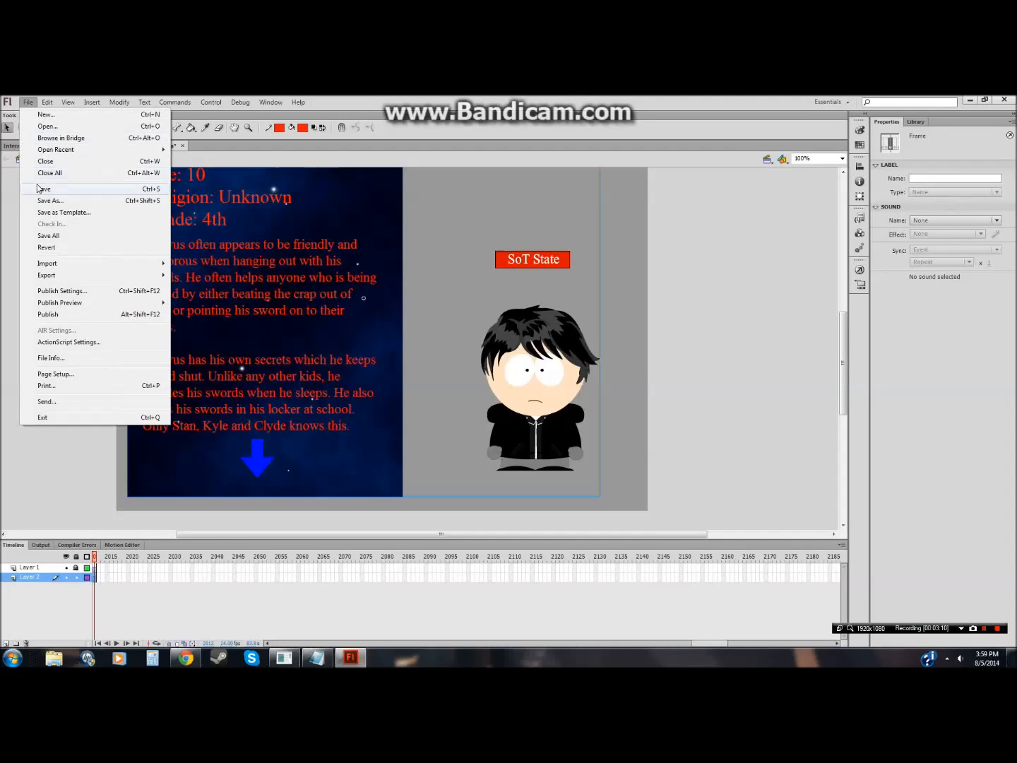
{"action": "left_click", "coordinate": [42, 185]}
{"action": "left_click", "coordinate": [209, 102]}
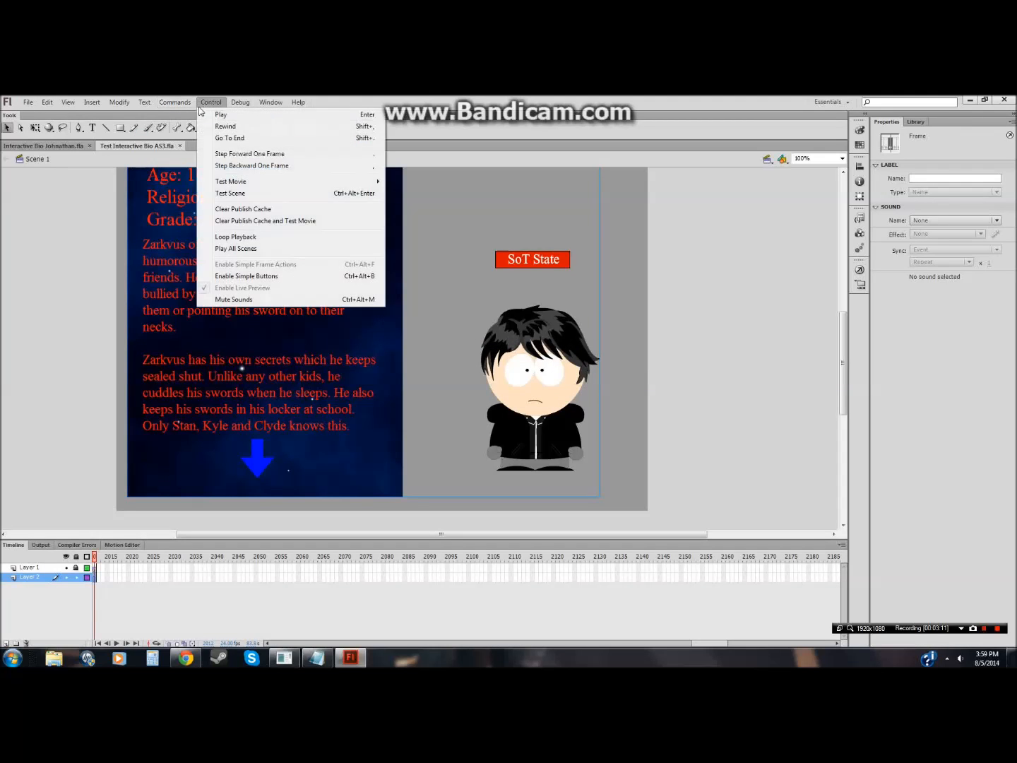
{"action": "left_click", "coordinate": [251, 199]}
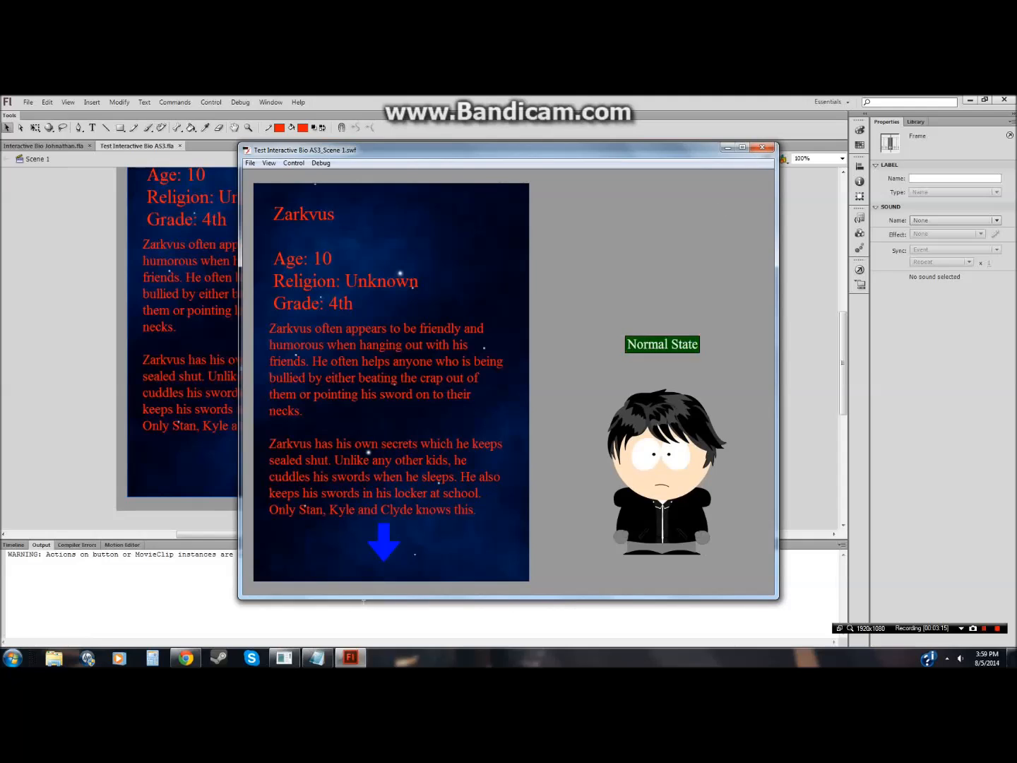
Step: Switch to Notepad, replace the existing notes with 'XD Dear goo' and minimize it
{"action": "left_click", "coordinate": [321, 656]}
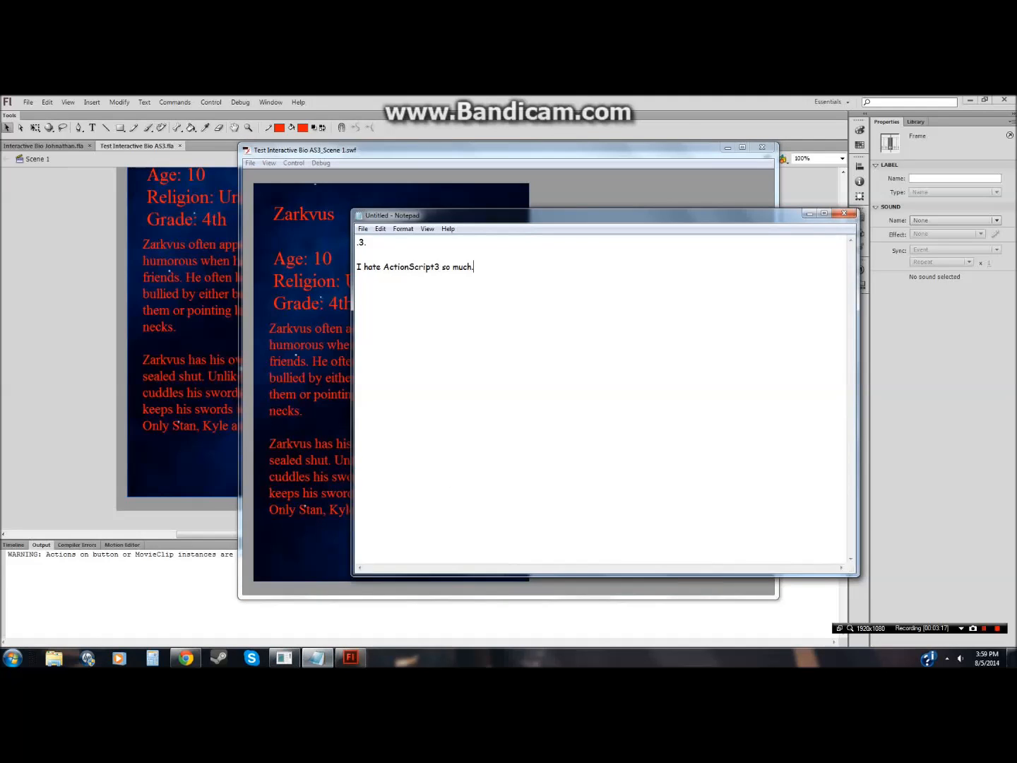
{"action": "left_click_drag", "start_coordinate": [474, 266], "coordinate": [353, 242]}
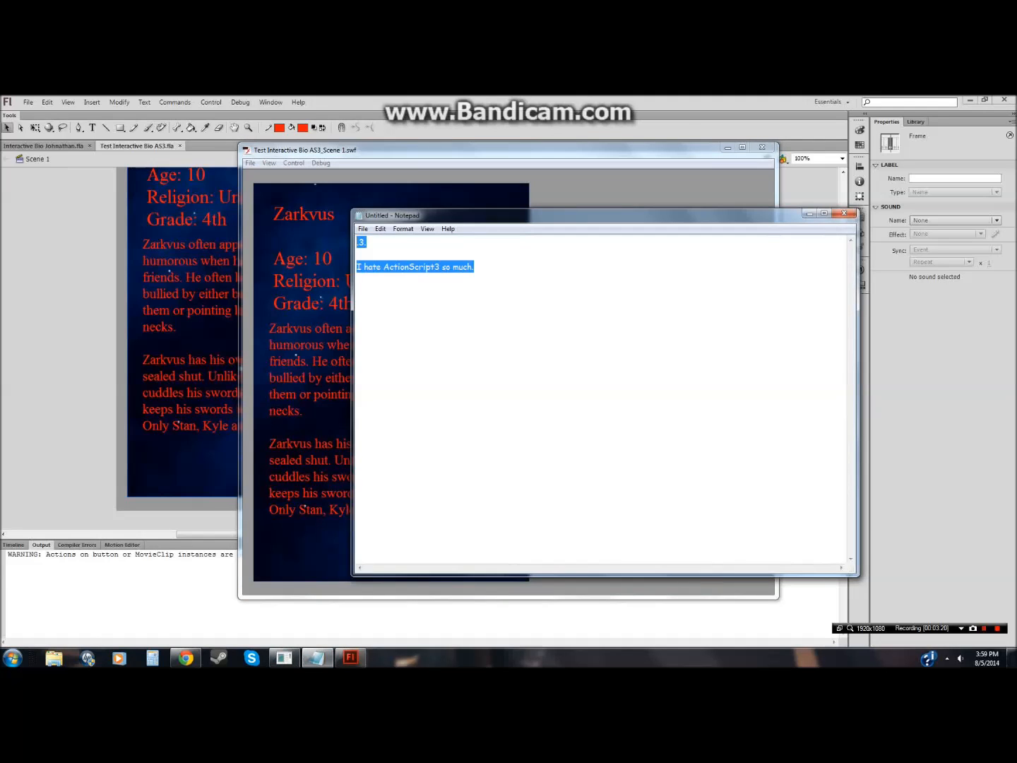
{"action": "key", "text": "BackSpace"}
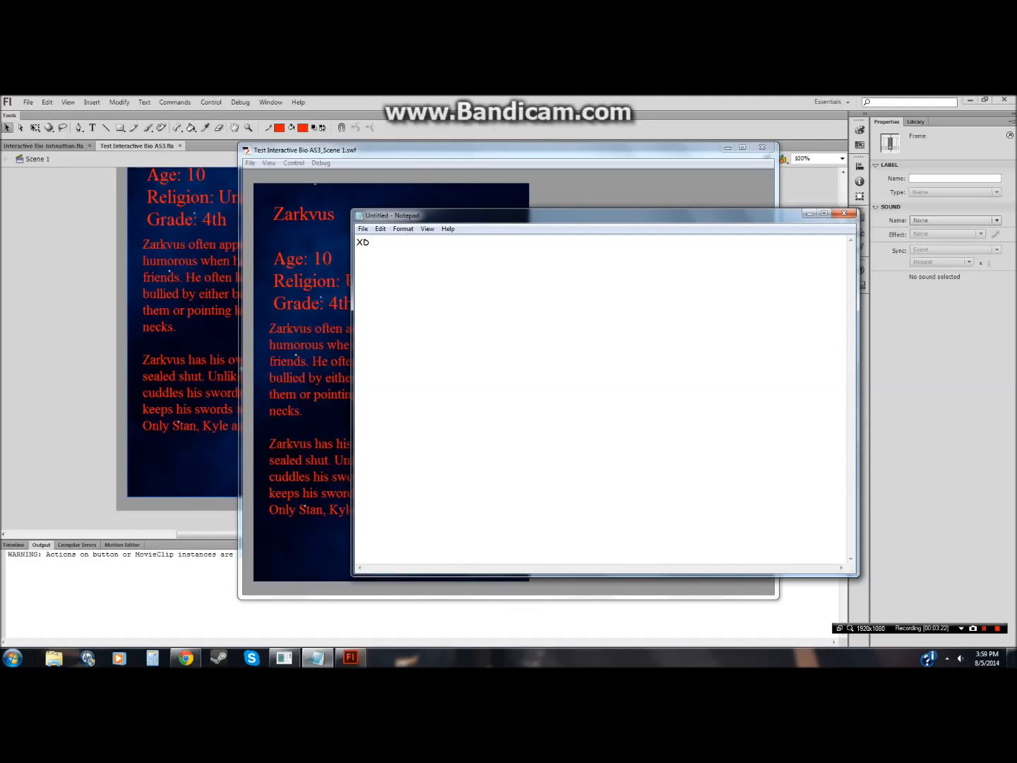
{"action": "type", "text": "XD Dear goo"}
{"action": "left_click", "coordinate": [809, 213]}
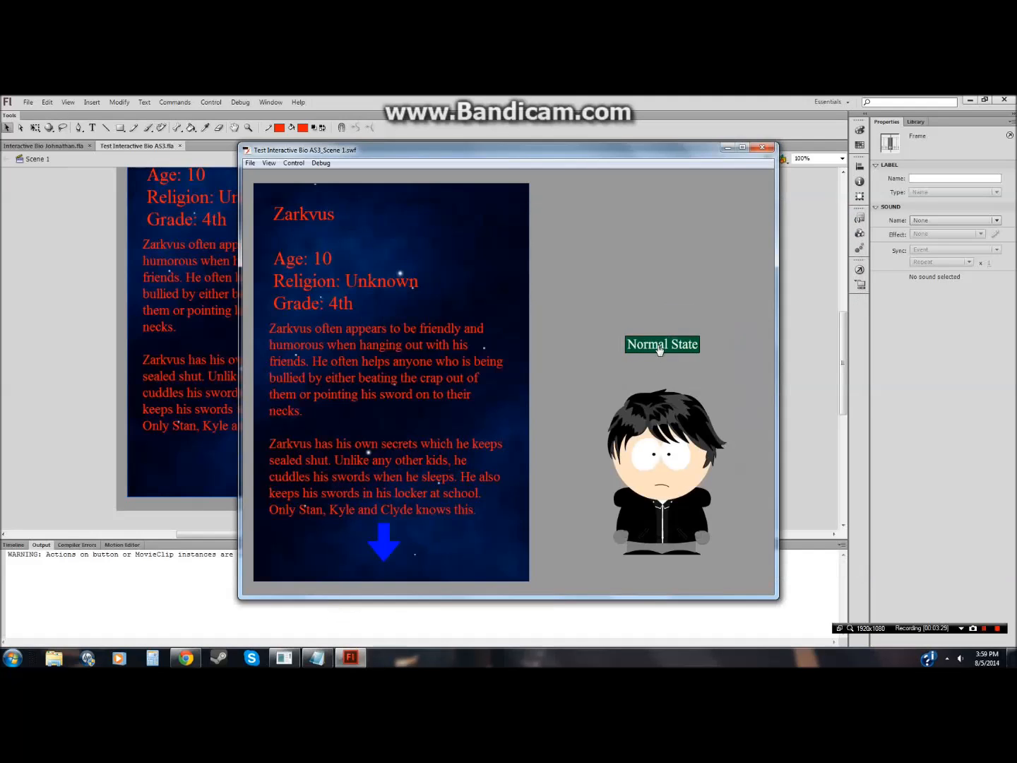
Step: Close the test window and open the Bio symbol for editing on the stage
{"action": "left_click", "coordinate": [762, 147]}
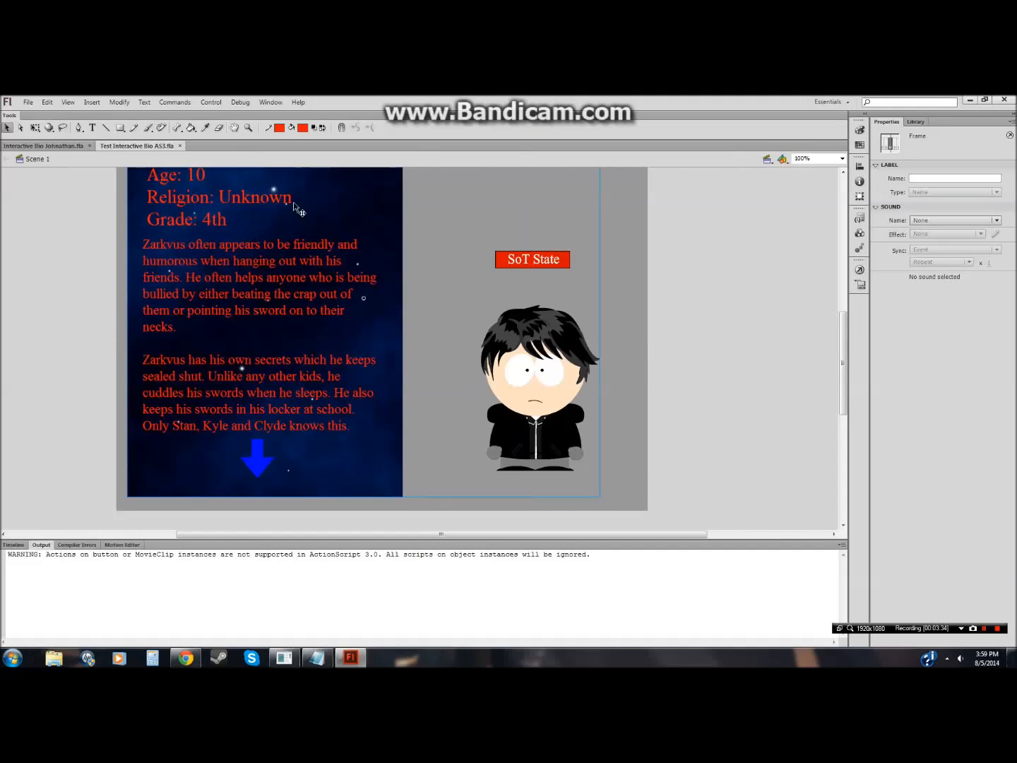
{"action": "left_click", "coordinate": [13, 544]}
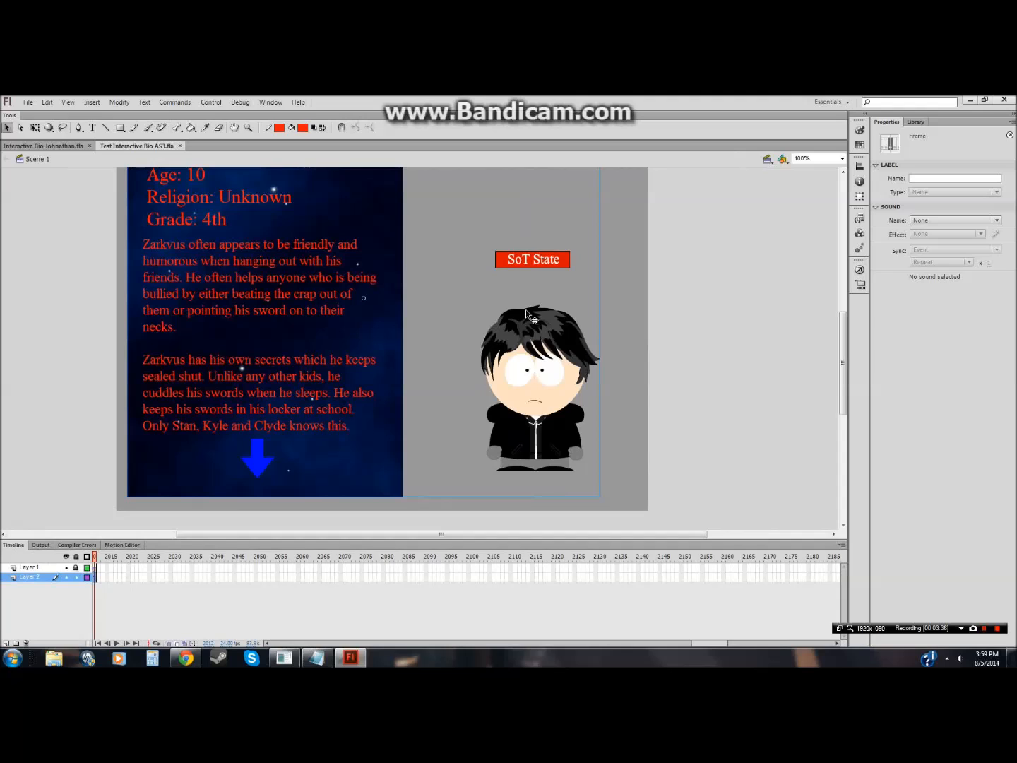
{"action": "left_click", "coordinate": [548, 316]}
{"action": "left_click", "coordinate": [553, 294]}
{"action": "left_click", "coordinate": [548, 269]}
{"action": "double_click", "coordinate": [547, 273]}
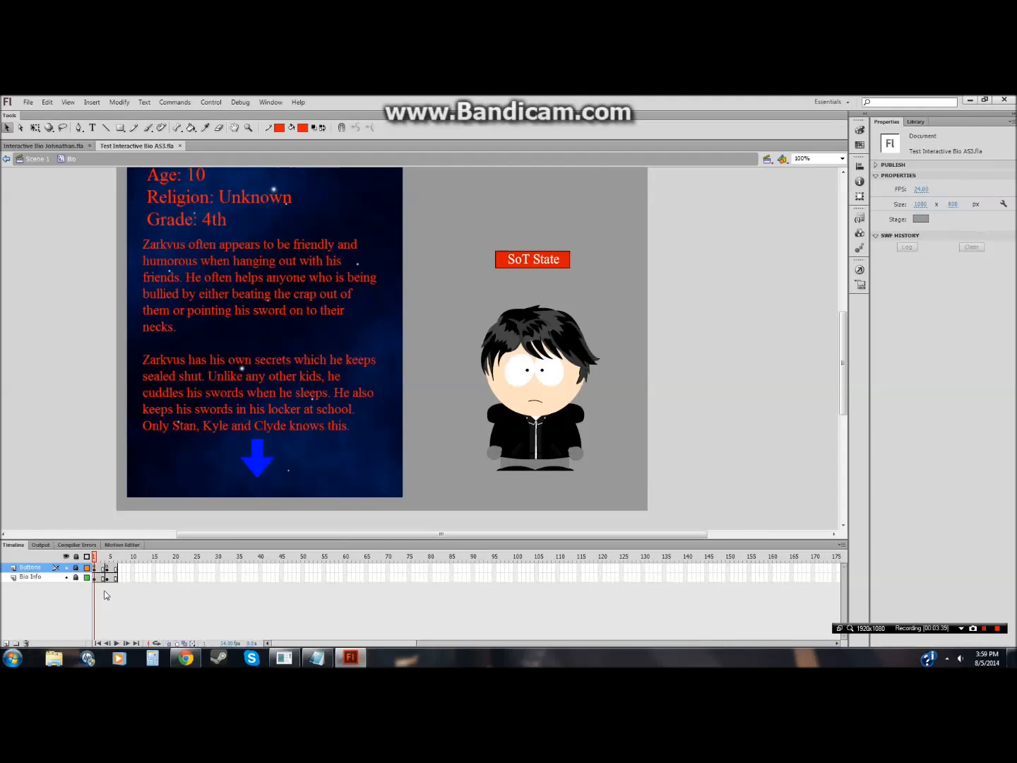
Step: Insert a stop() line at the top of frame 1's actions on the Buttons layer
{"action": "left_click", "coordinate": [860, 271]}
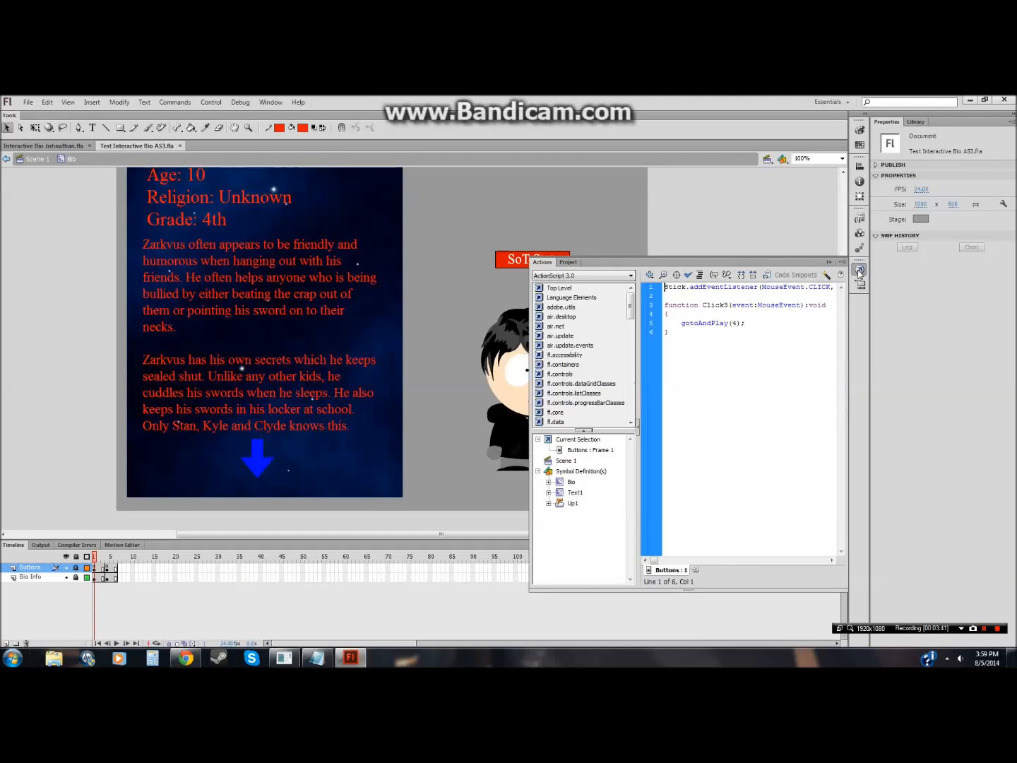
{"action": "left_click", "coordinate": [663, 288]}
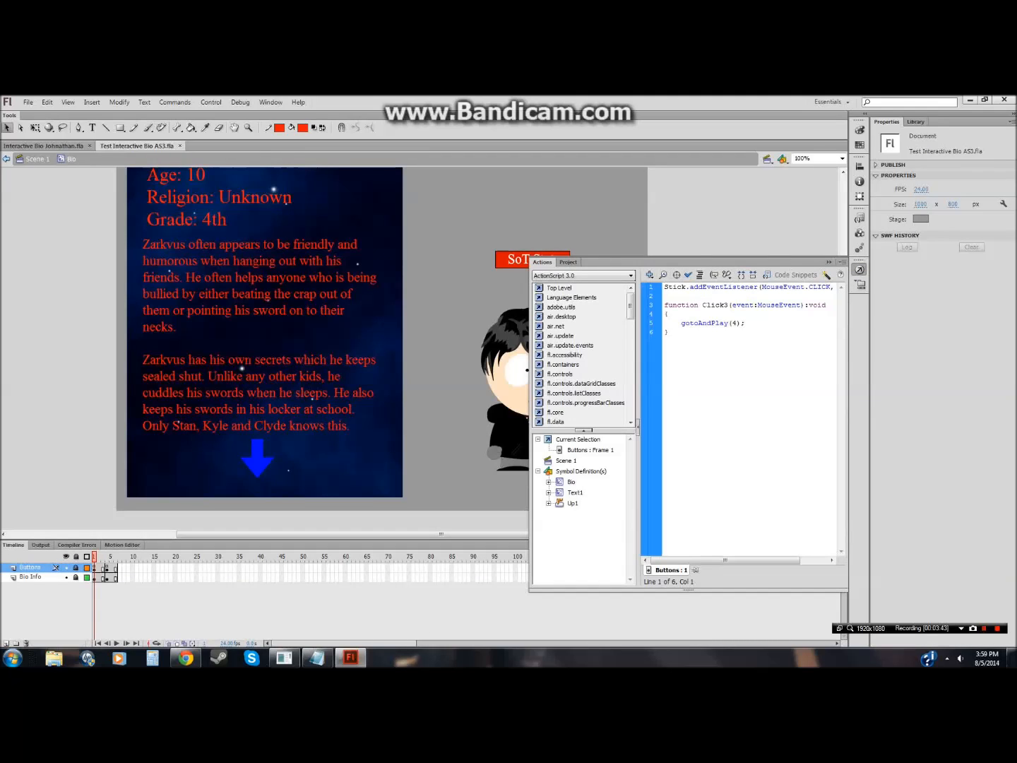
{"action": "key", "text": "Return"}
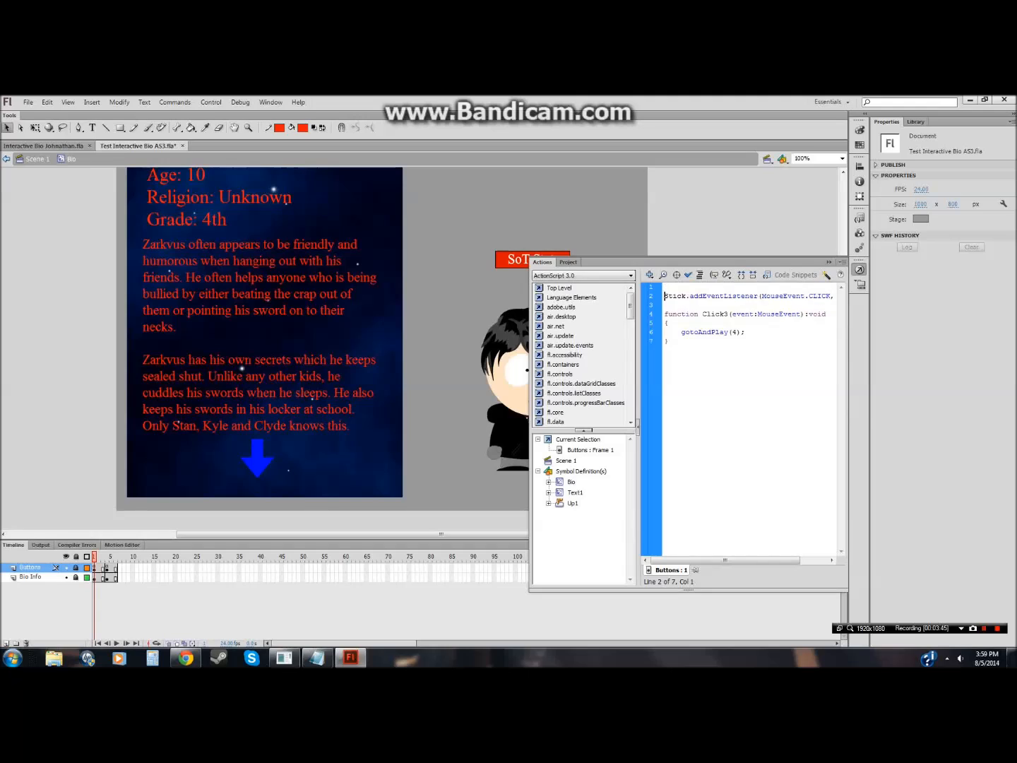
{"action": "type", "text": "stop();"}
Step: Insert a stop() line at the top of frame 4's actions on the Buttons layer
{"action": "left_click", "coordinate": [110, 568]}
{"action": "key", "text": "F9"}
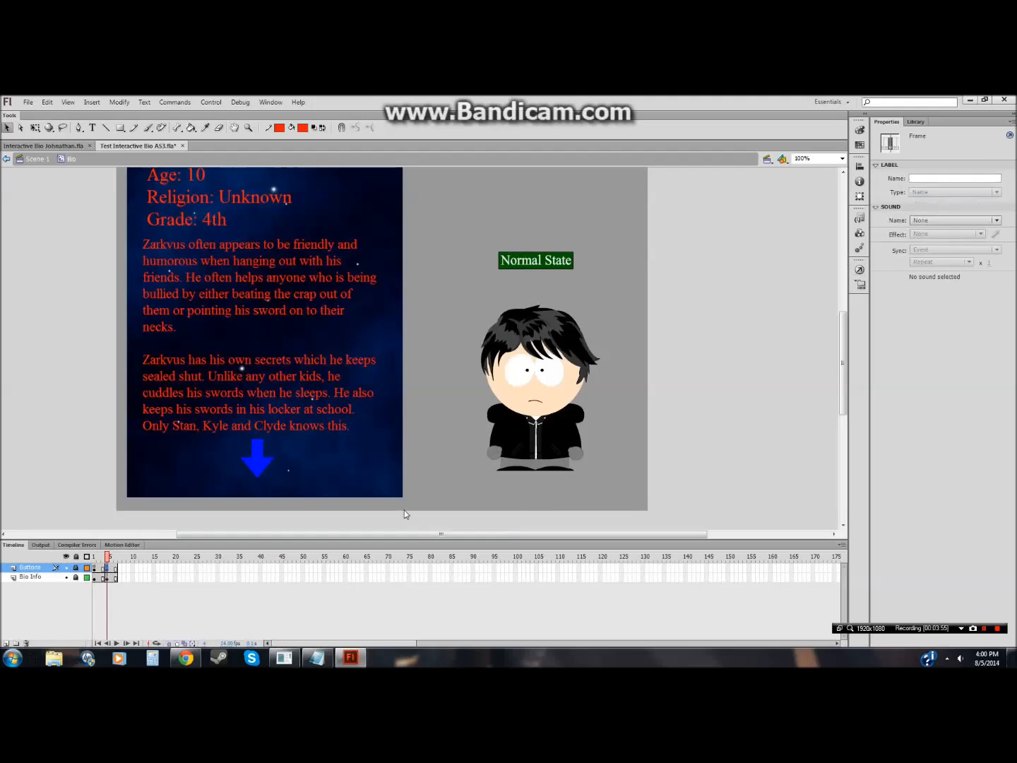
{"action": "left_click", "coordinate": [860, 269]}
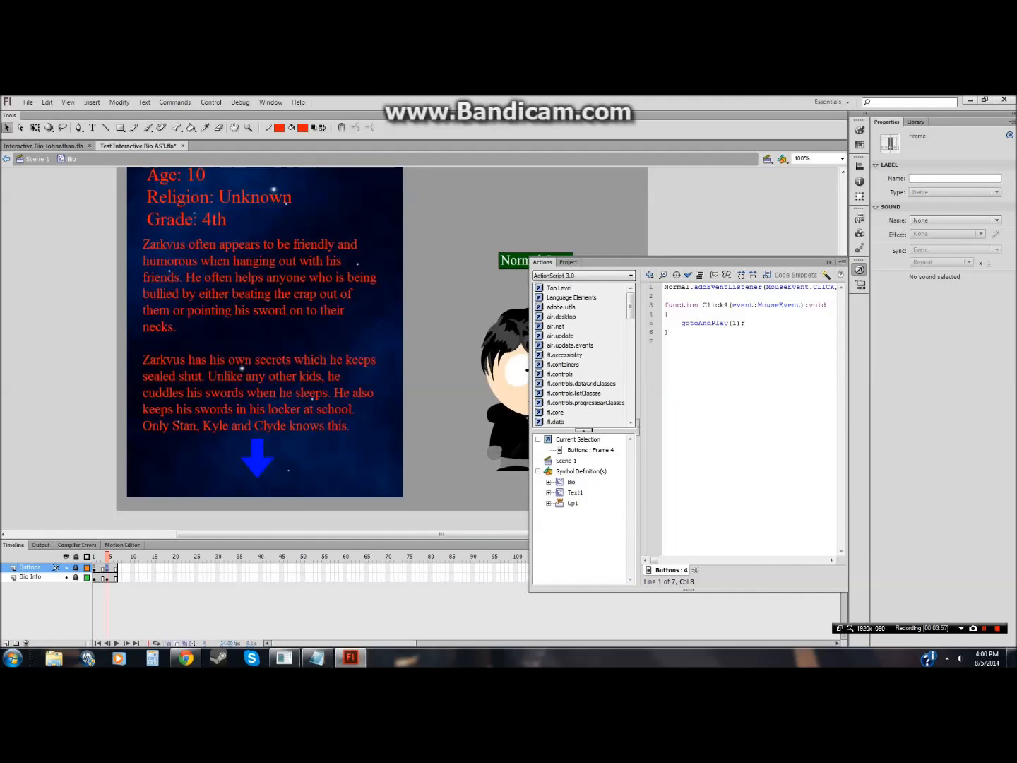
{"action": "left_click", "coordinate": [664, 287]}
{"action": "key", "text": "Return"}
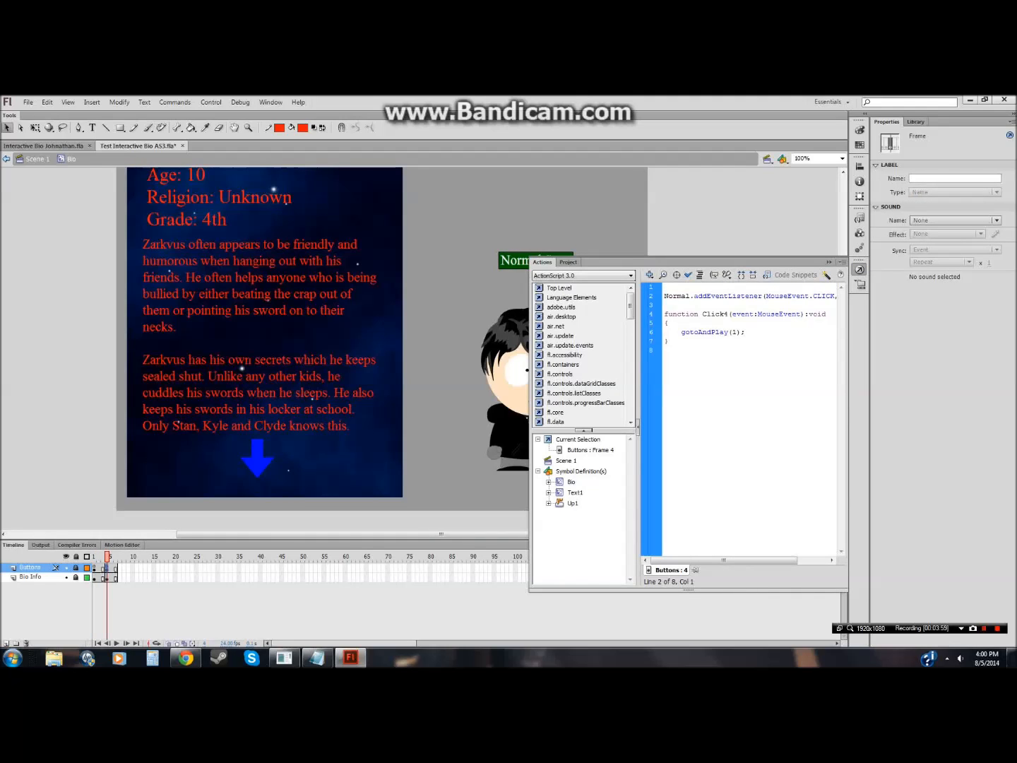
{"action": "type", "text": "stop();"}
{"action": "left_click", "coordinate": [722, 227]}
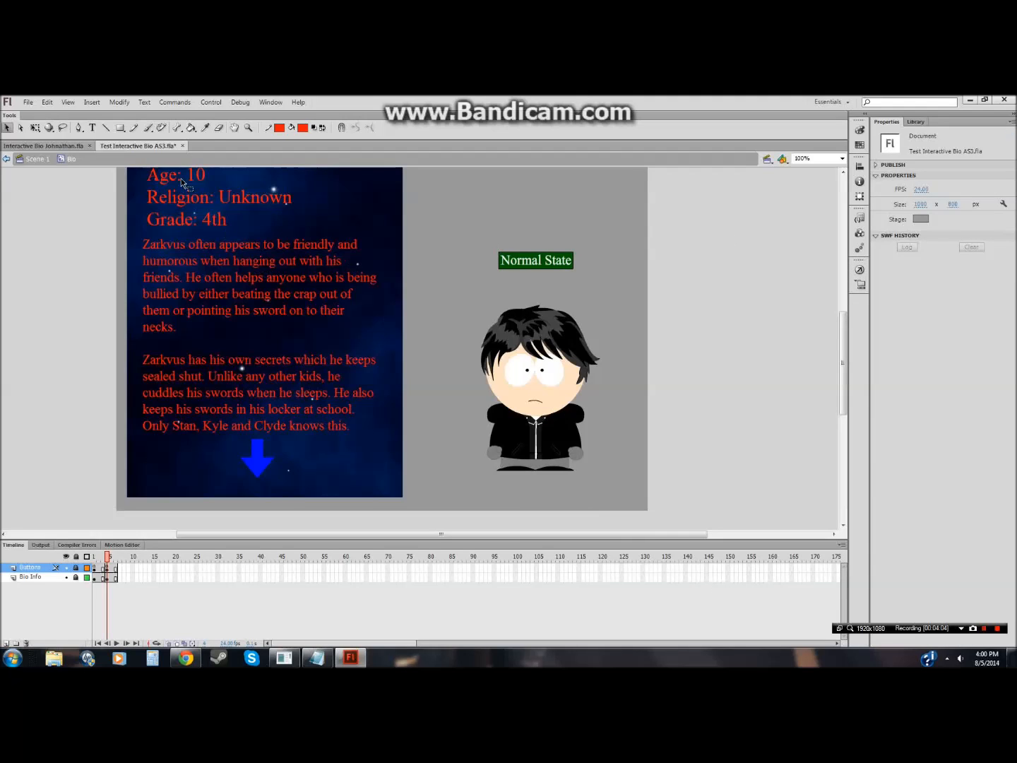
Step: Test the scene, toggling between the SoT State and Normal State buttons and the page arrows
{"action": "left_click", "coordinate": [211, 102]}
{"action": "left_click", "coordinate": [229, 195]}
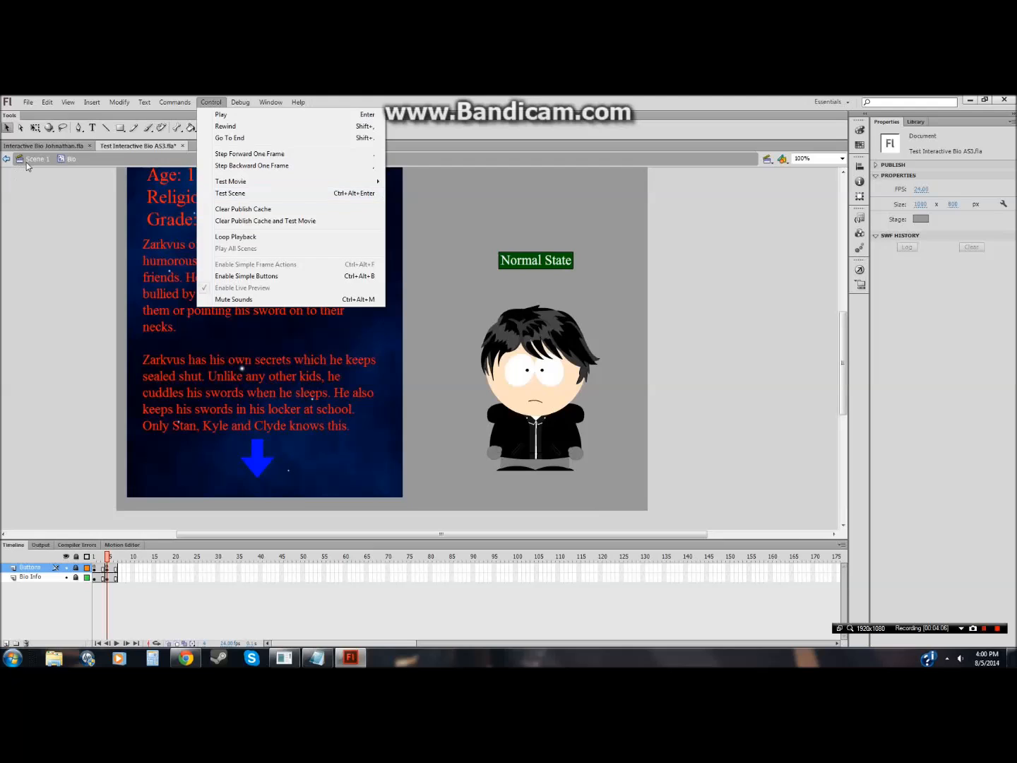
{"action": "left_click", "coordinate": [212, 101]}
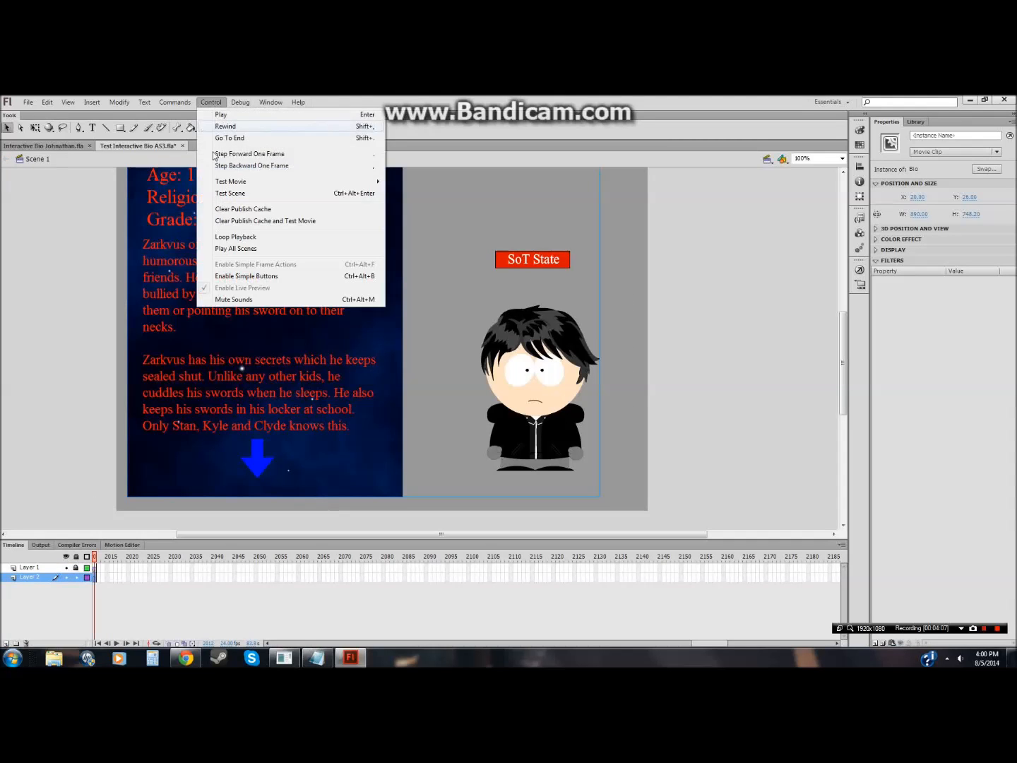
{"action": "left_click", "coordinate": [229, 194]}
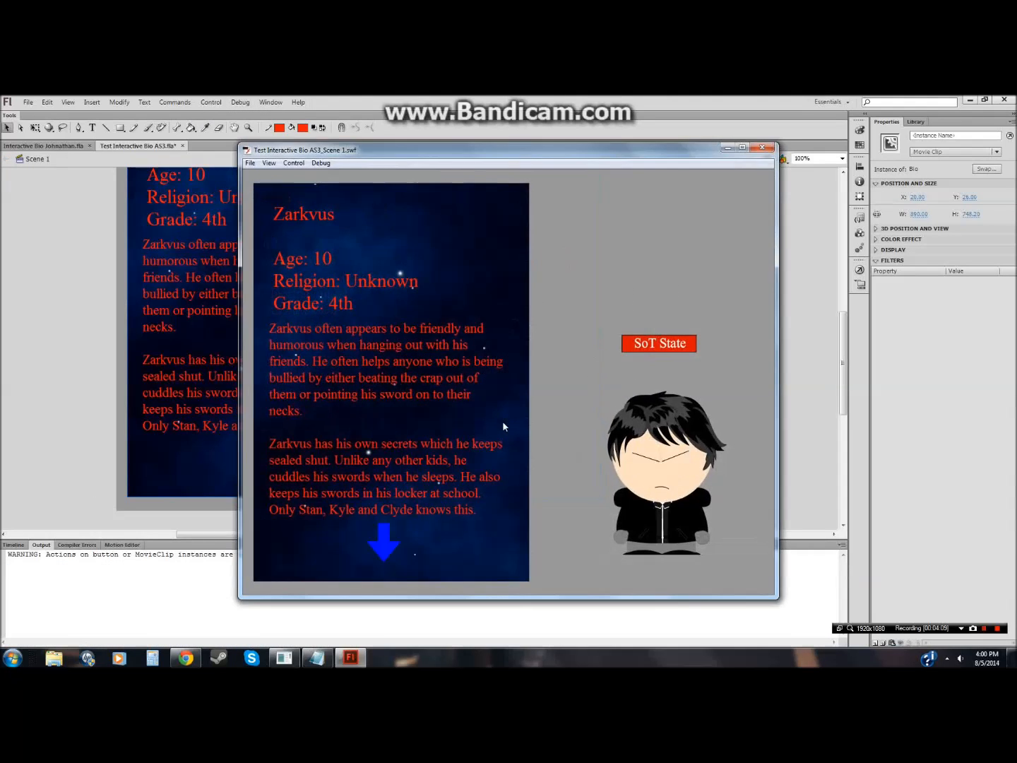
{"action": "left_click", "coordinate": [653, 345]}
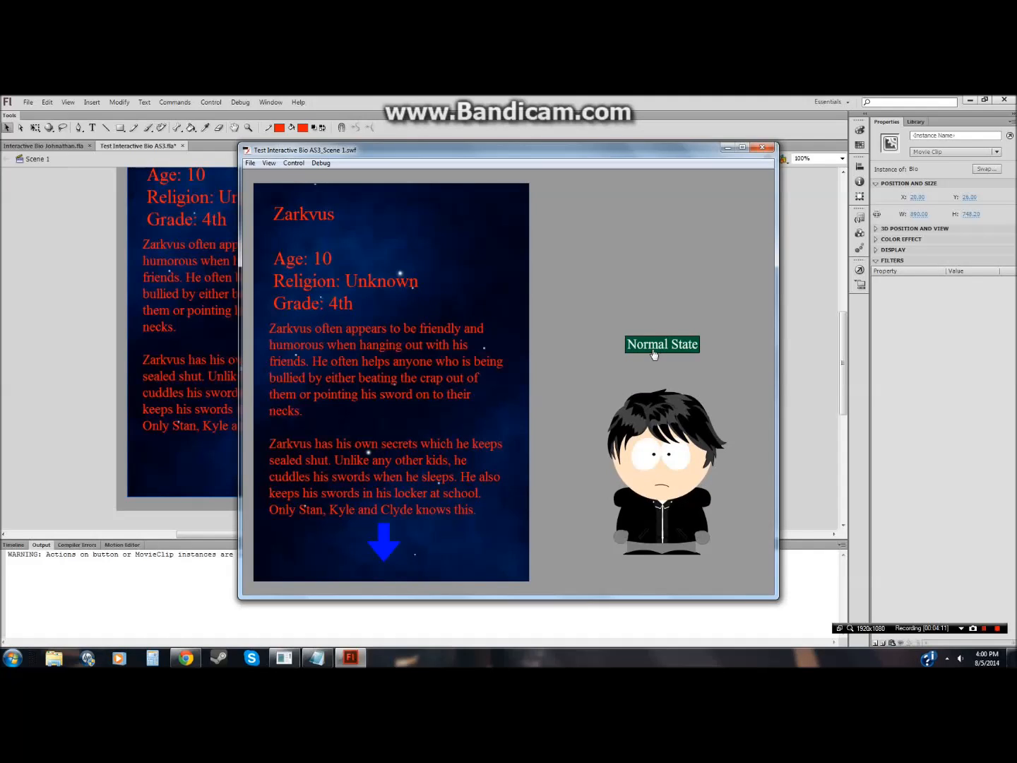
{"action": "left_click", "coordinate": [384, 541]}
{"action": "left_click", "coordinate": [384, 538]}
{"action": "left_click", "coordinate": [657, 343]}
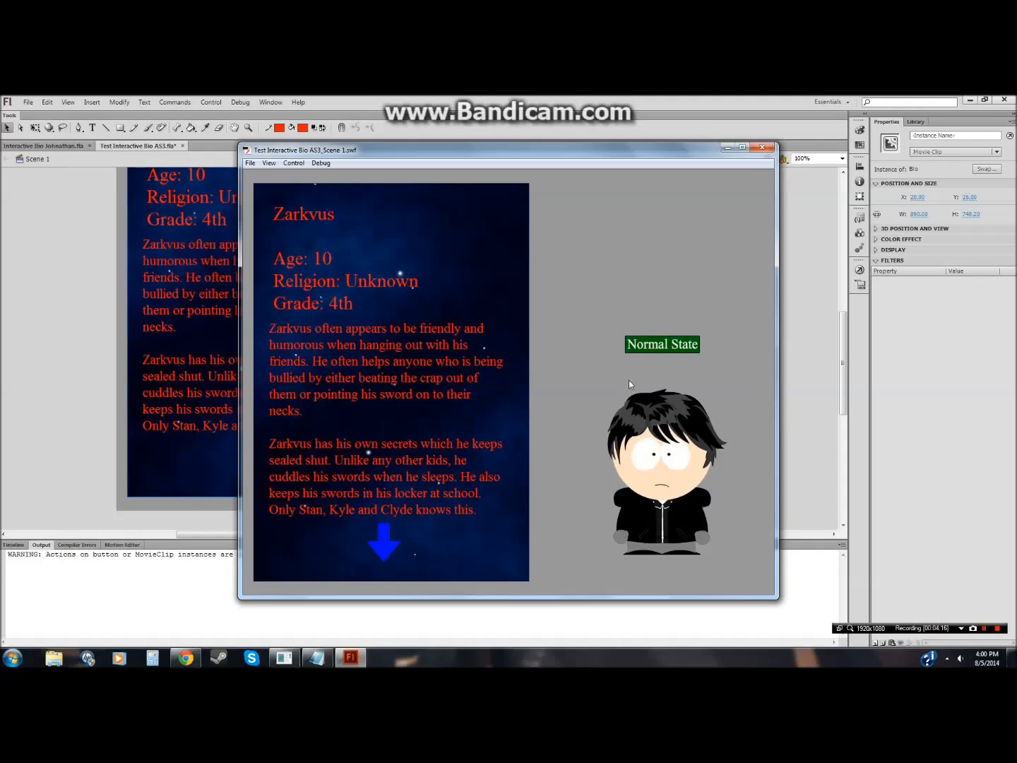
{"action": "left_click", "coordinate": [400, 545]}
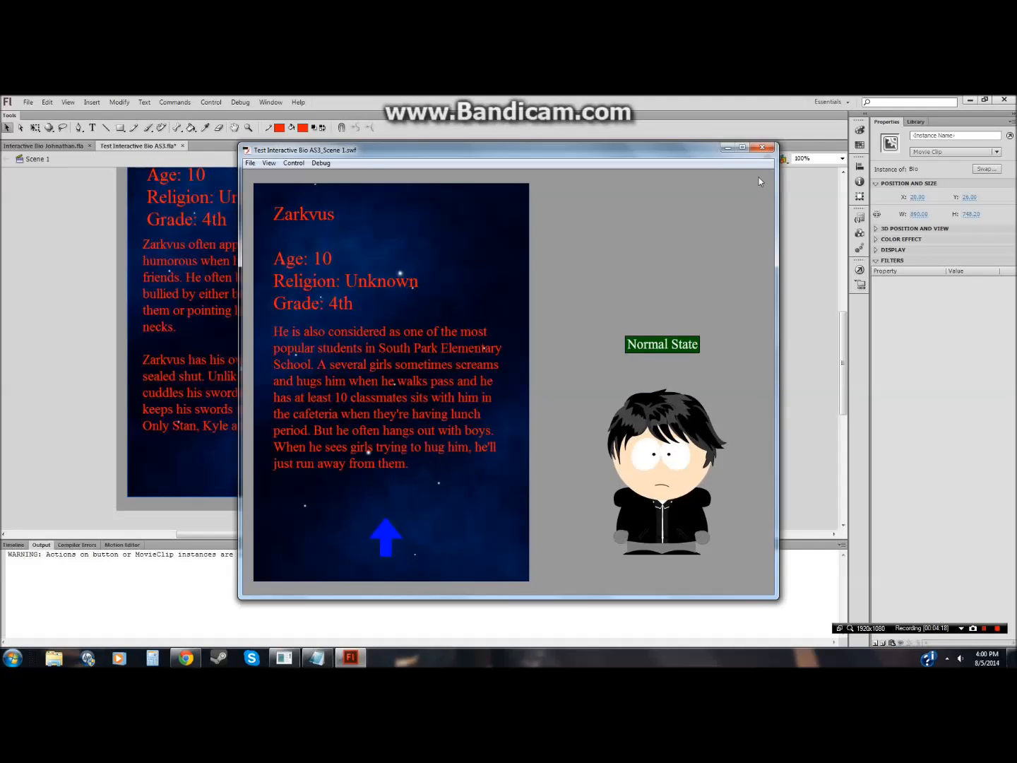
{"action": "left_click", "coordinate": [761, 148]}
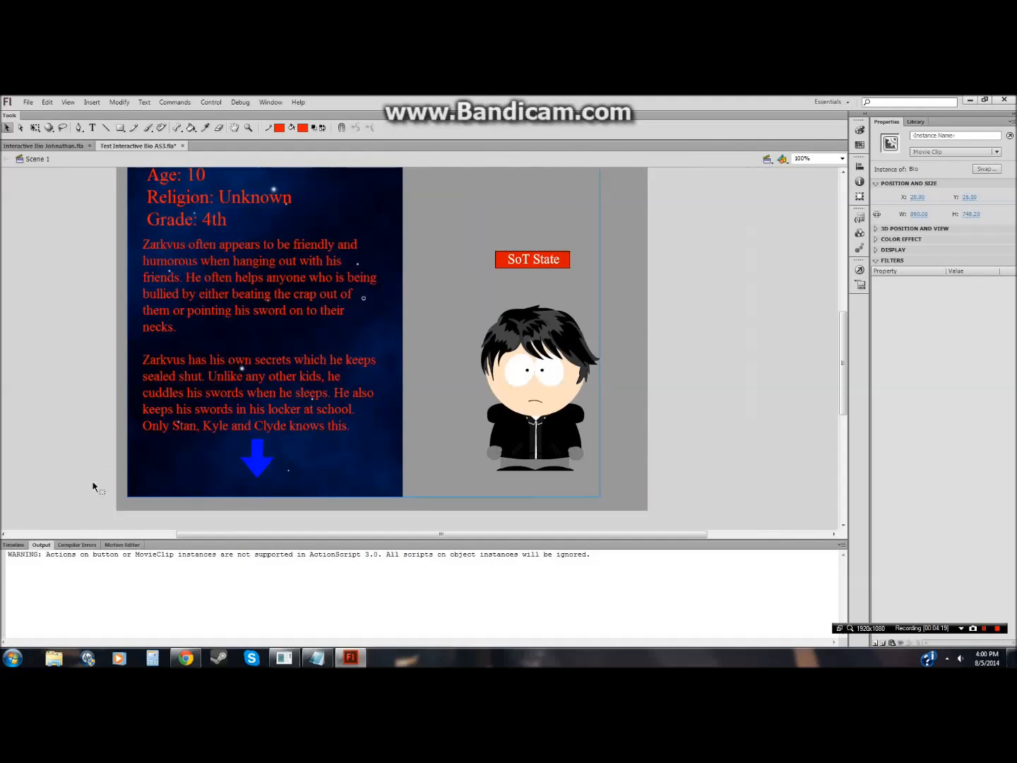
Step: Inside the Bio symbol, unlock the Bio Info layer and cut the bio text block from frame 1
{"action": "left_click", "coordinate": [14, 545]}
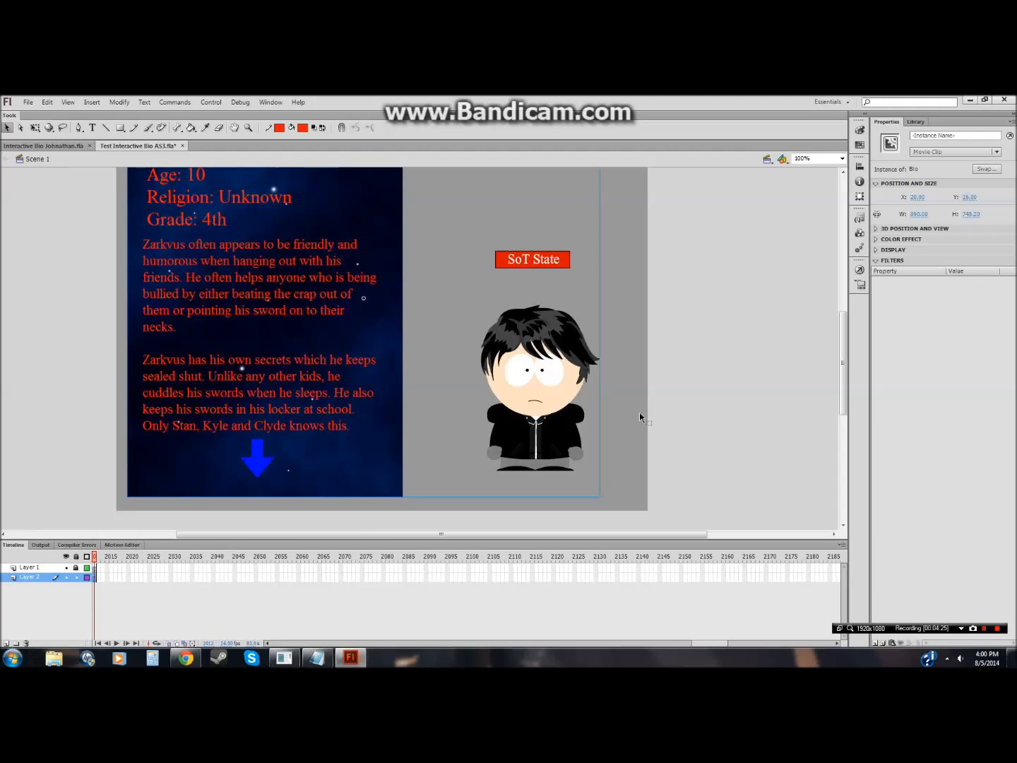
{"action": "double_click", "coordinate": [498, 362]}
{"action": "left_click", "coordinate": [76, 568]}
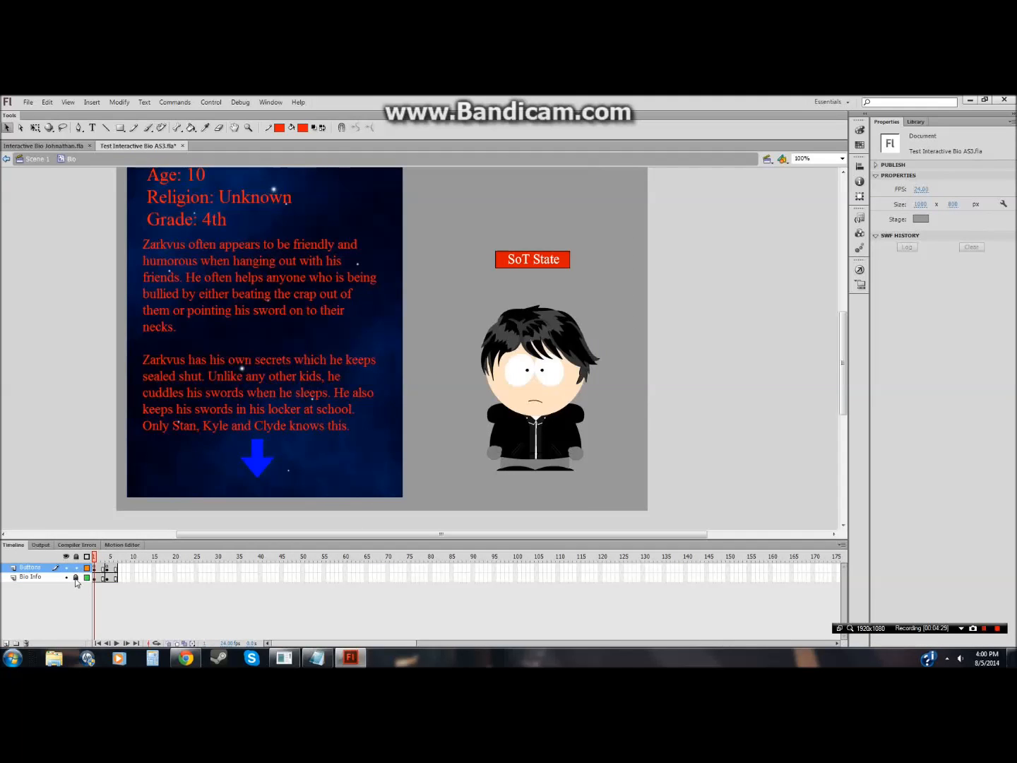
{"action": "left_click", "coordinate": [53, 577]}
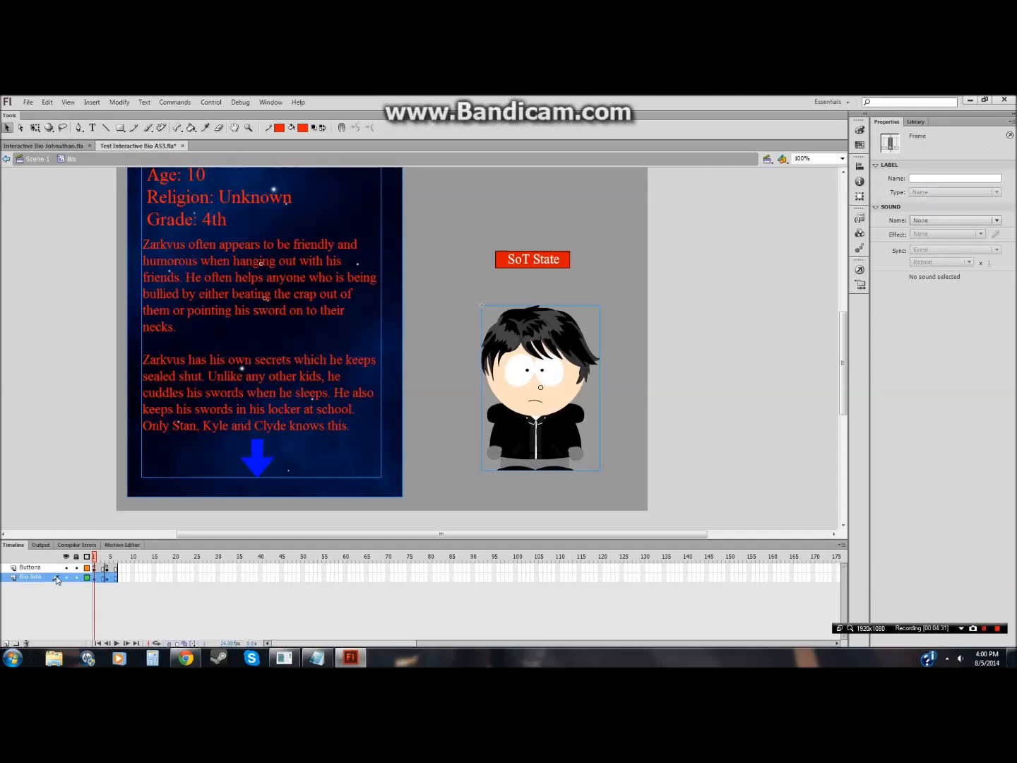
{"action": "left_click", "coordinate": [56, 448]}
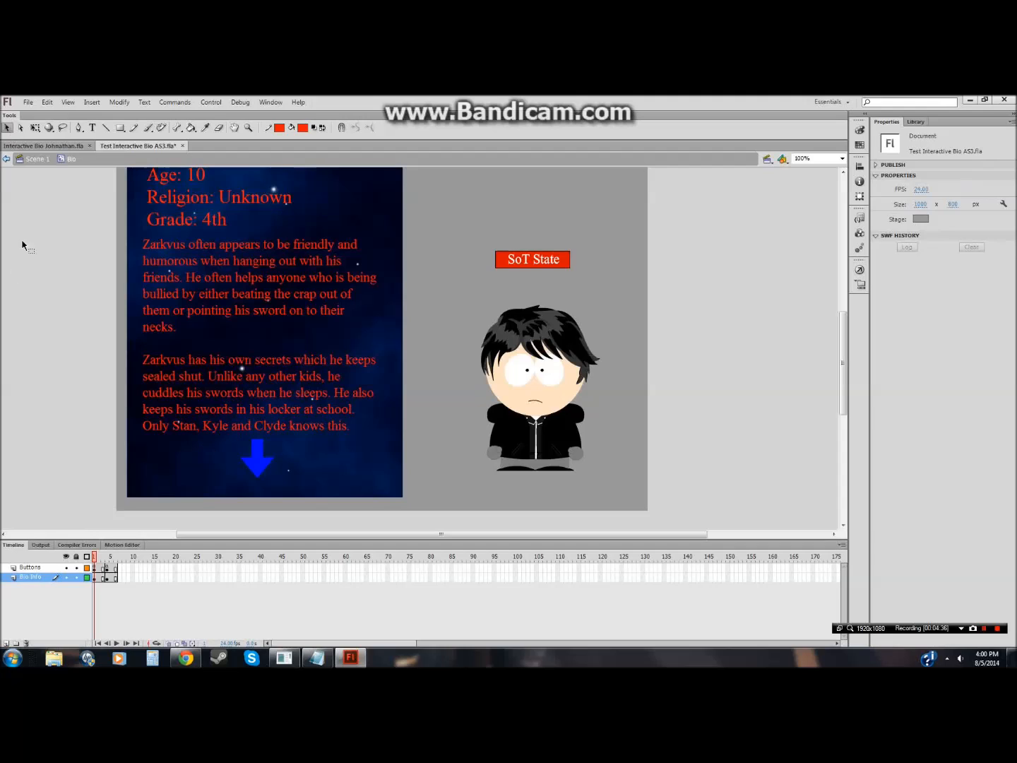
{"action": "left_click", "coordinate": [389, 212]}
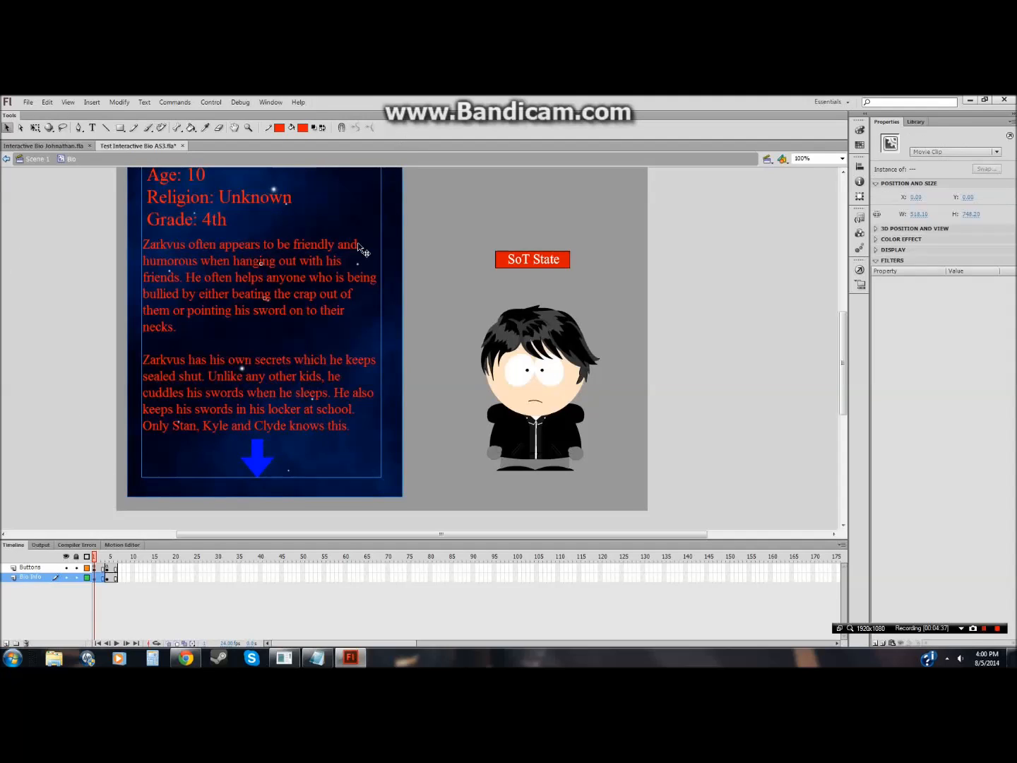
{"action": "right_click", "coordinate": [305, 284]}
{"action": "left_click", "coordinate": [326, 315]}
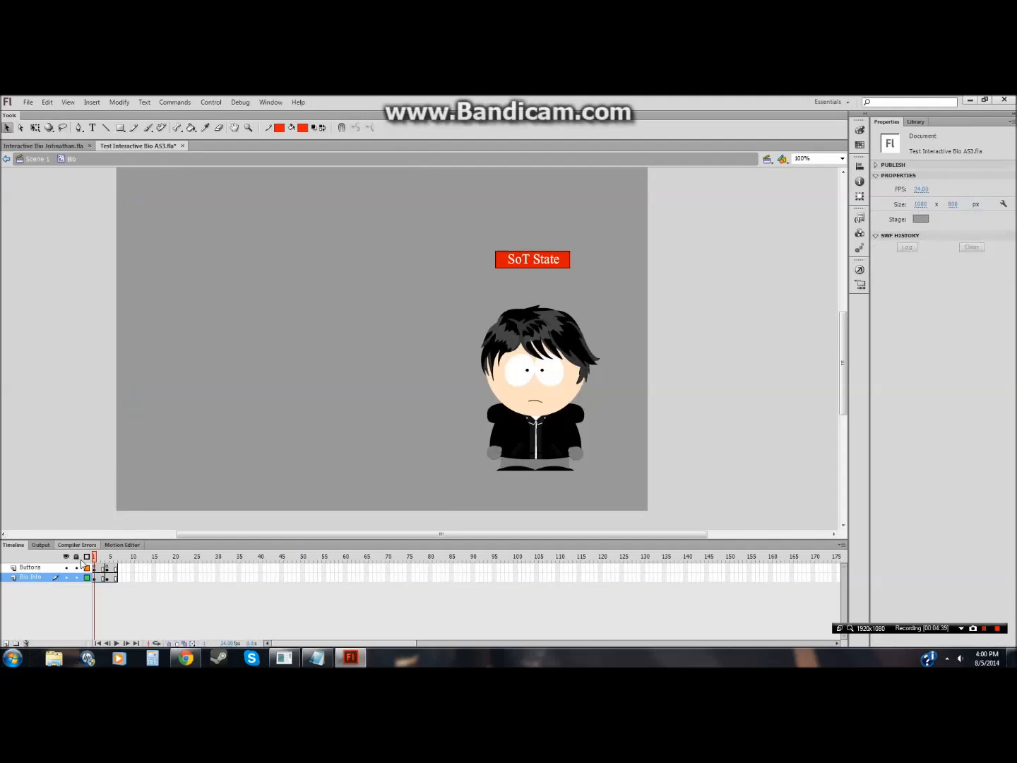
Step: Paste the cut bio text block in place on frame 1 of the Buttons layer
{"action": "left_click", "coordinate": [64, 568]}
{"action": "right_click", "coordinate": [73, 426]}
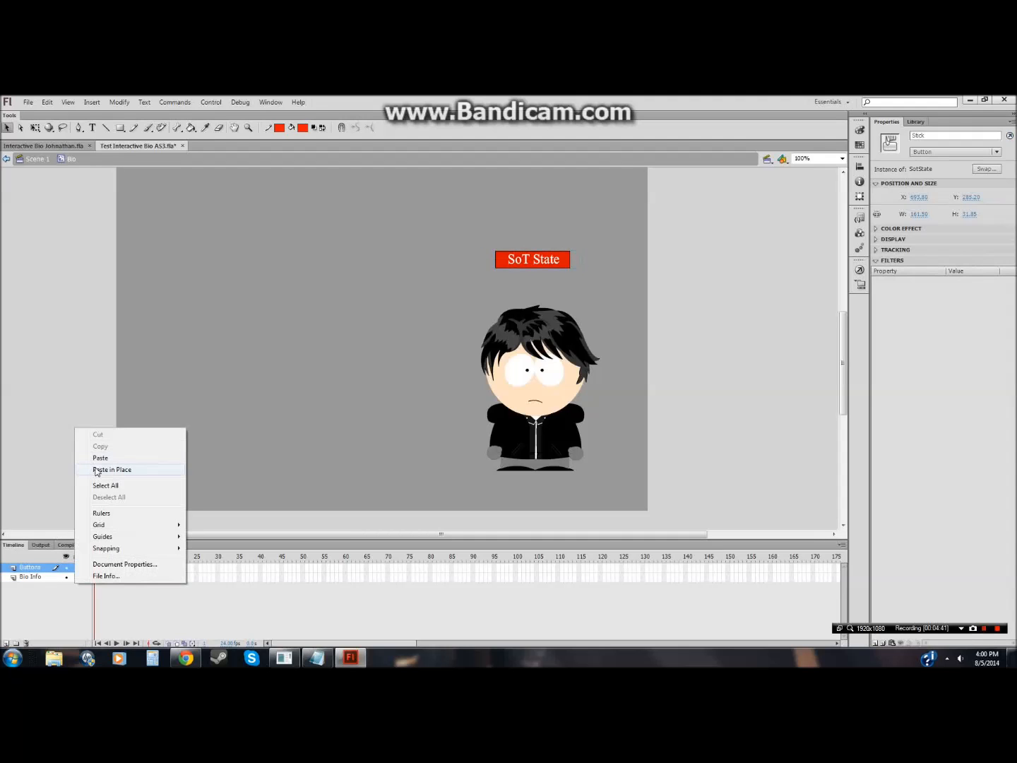
{"action": "left_click", "coordinate": [92, 467]}
{"action": "left_click", "coordinate": [70, 487]}
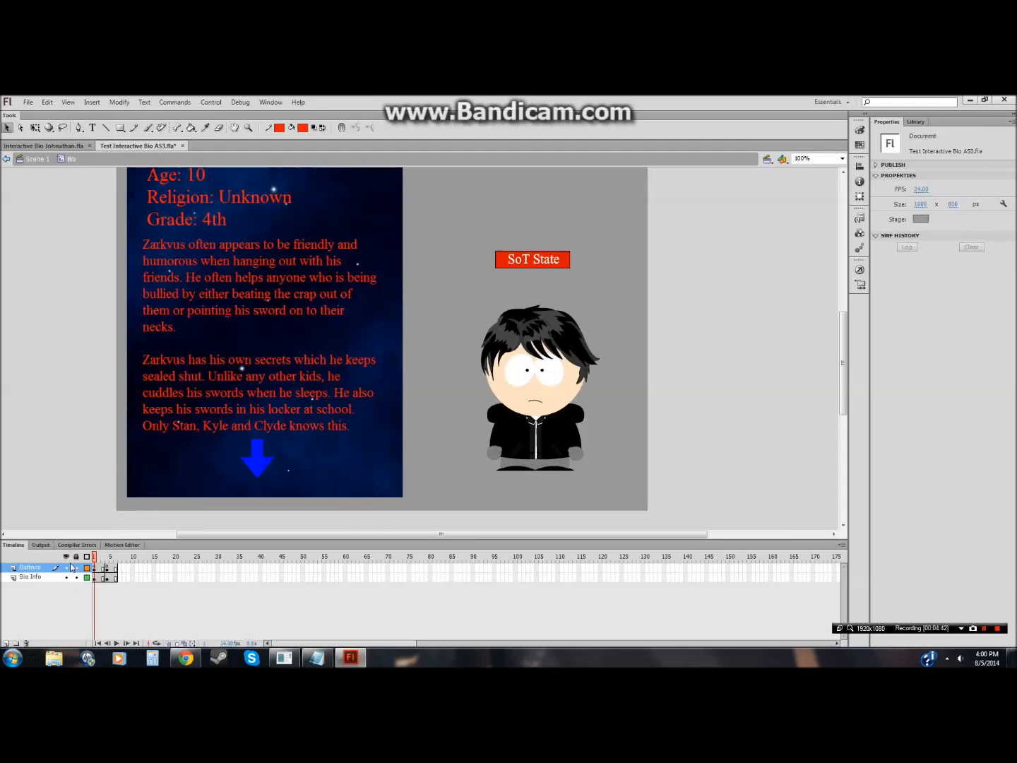
Step: Cut the bio text block from the Bio Info layer at the Normal State frame
{"action": "left_click", "coordinate": [106, 578]}
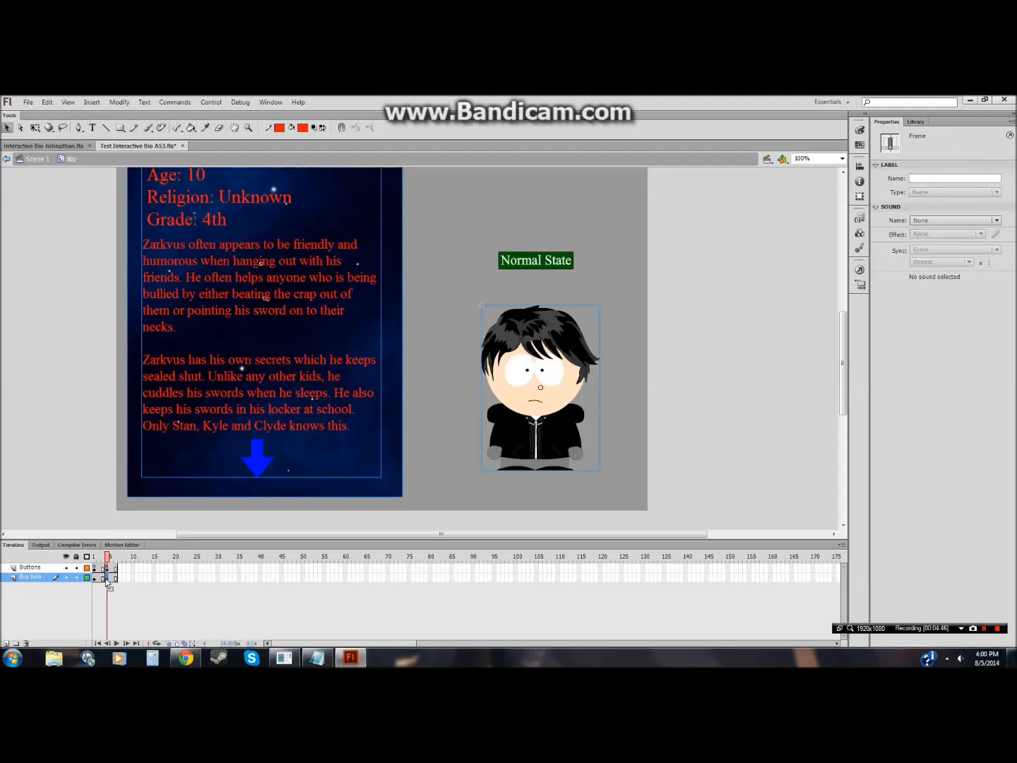
{"action": "left_click", "coordinate": [82, 484]}
{"action": "left_click_drag", "start_coordinate": [391, 345], "coordinate": [91, 519]}
{"action": "left_click", "coordinate": [424, 165]}
{"action": "left_click_drag", "start_coordinate": [416, 144], "coordinate": [417, 144]}
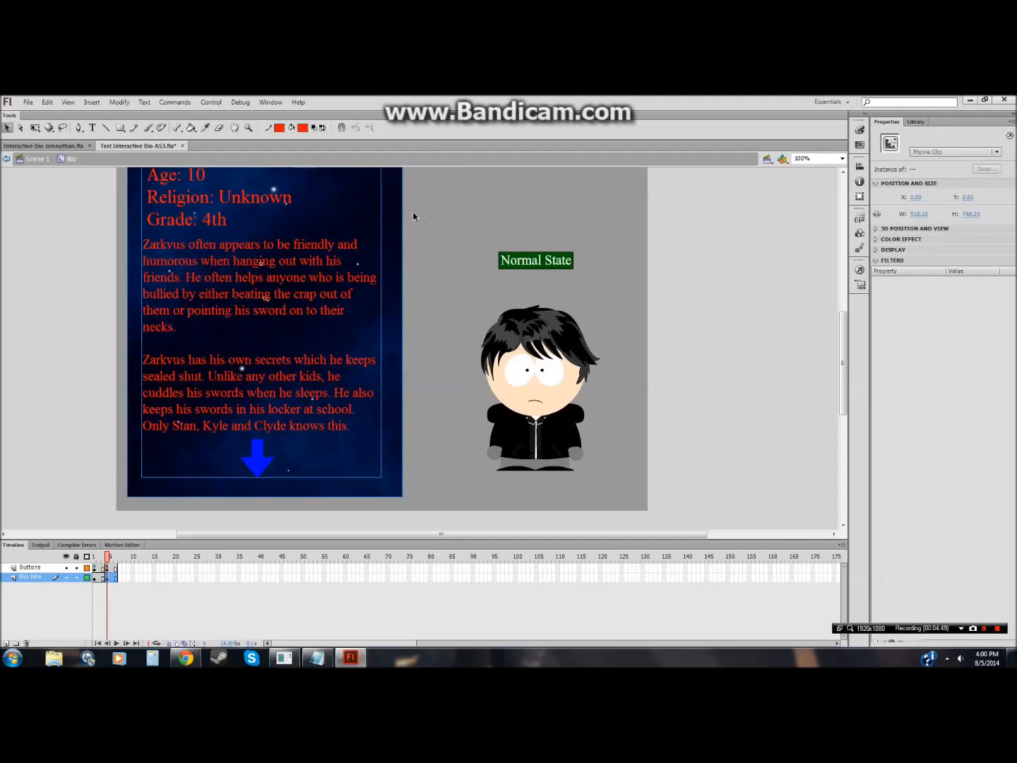
{"action": "scroll", "coordinate": [410, 360], "scroll_direction": "up", "scroll_amount": 3}
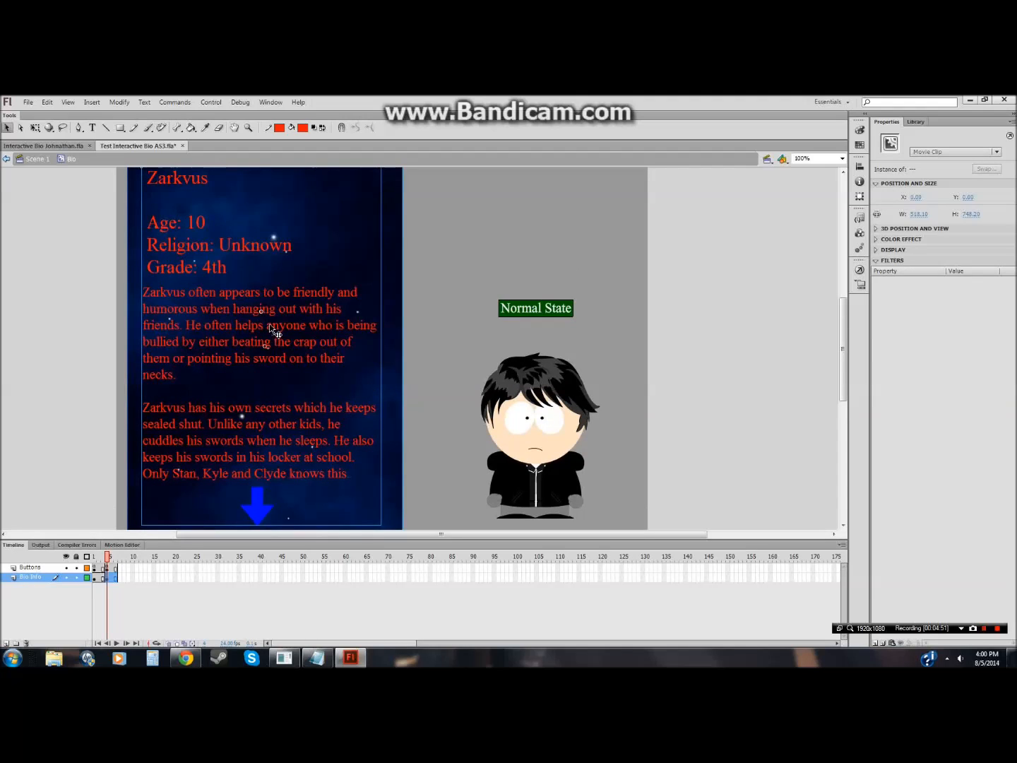
{"action": "right_click", "coordinate": [200, 331]}
{"action": "left_click", "coordinate": [225, 366]}
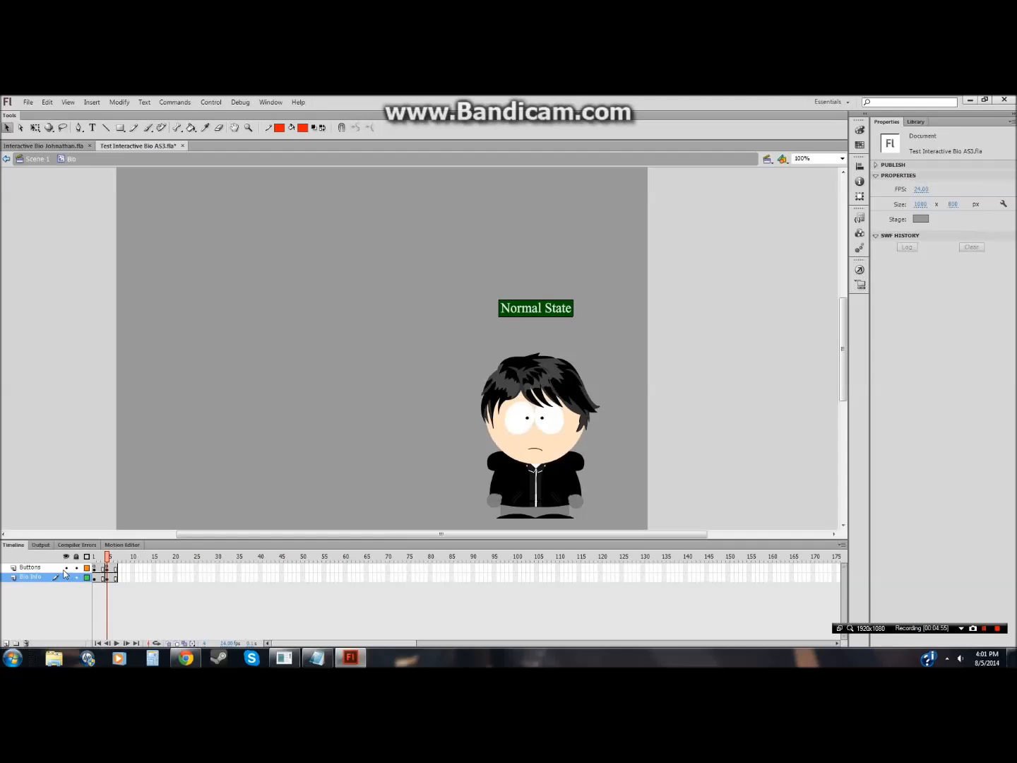
Step: Paste the bio text block in place on the Buttons layer at the Normal State frame
{"action": "left_click", "coordinate": [65, 567]}
{"action": "left_click", "coordinate": [65, 567]}
{"action": "left_click", "coordinate": [49, 567]}
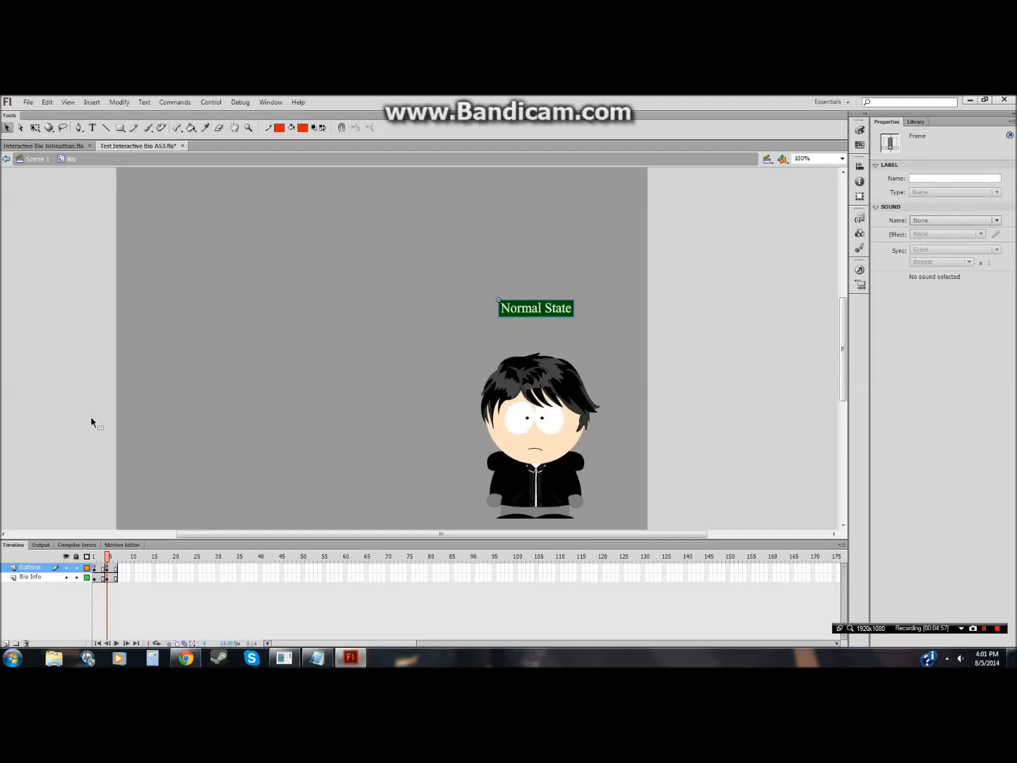
{"action": "right_click", "coordinate": [91, 423]}
{"action": "left_click", "coordinate": [131, 459]}
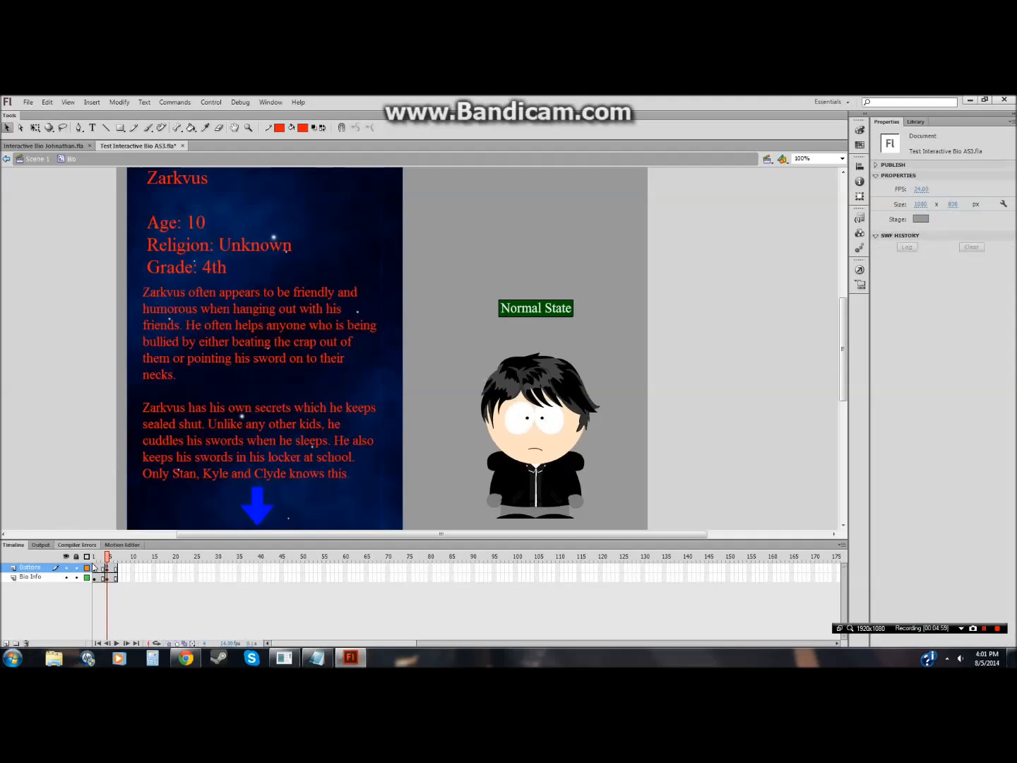
Step: Open the Text1 symbol and examine its two bio page frames before returning to Bio
{"action": "left_click", "coordinate": [260, 474]}
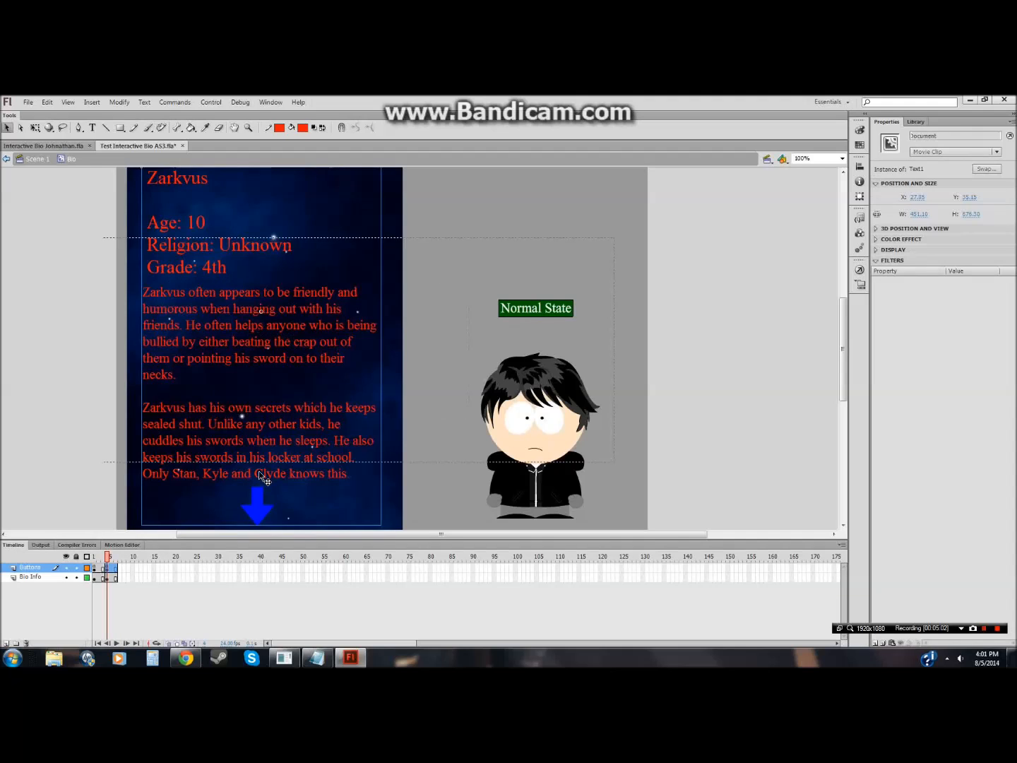
{"action": "double_click", "coordinate": [259, 472]}
{"action": "left_click", "coordinate": [98, 568]}
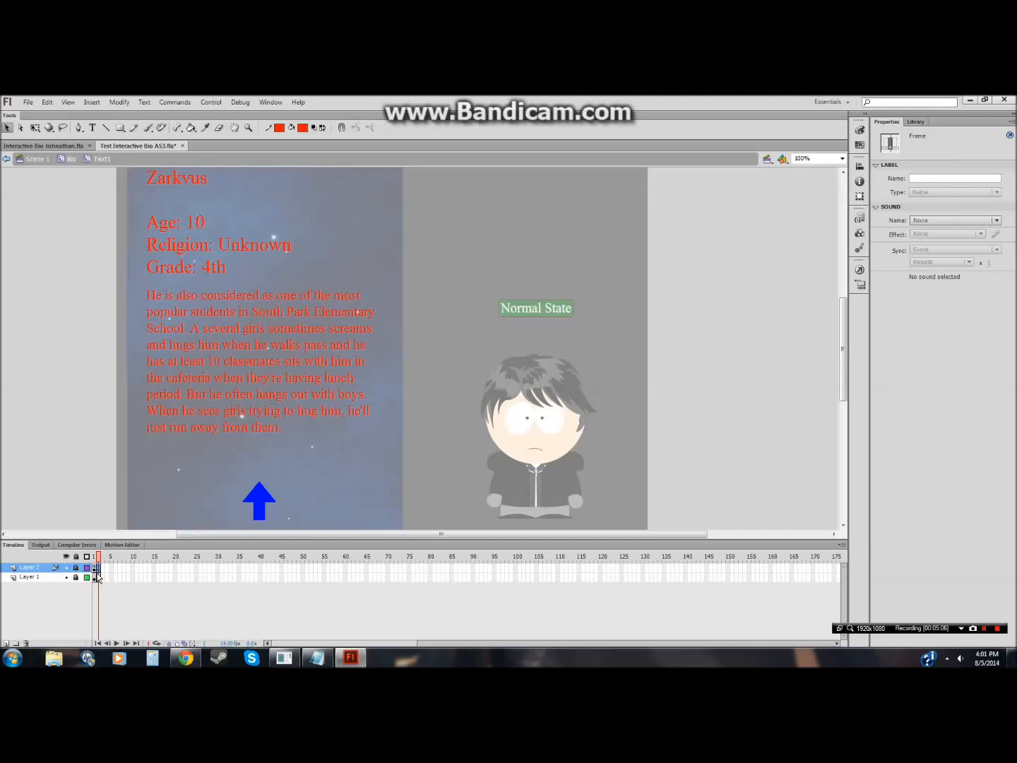
{"action": "left_click", "coordinate": [95, 568]}
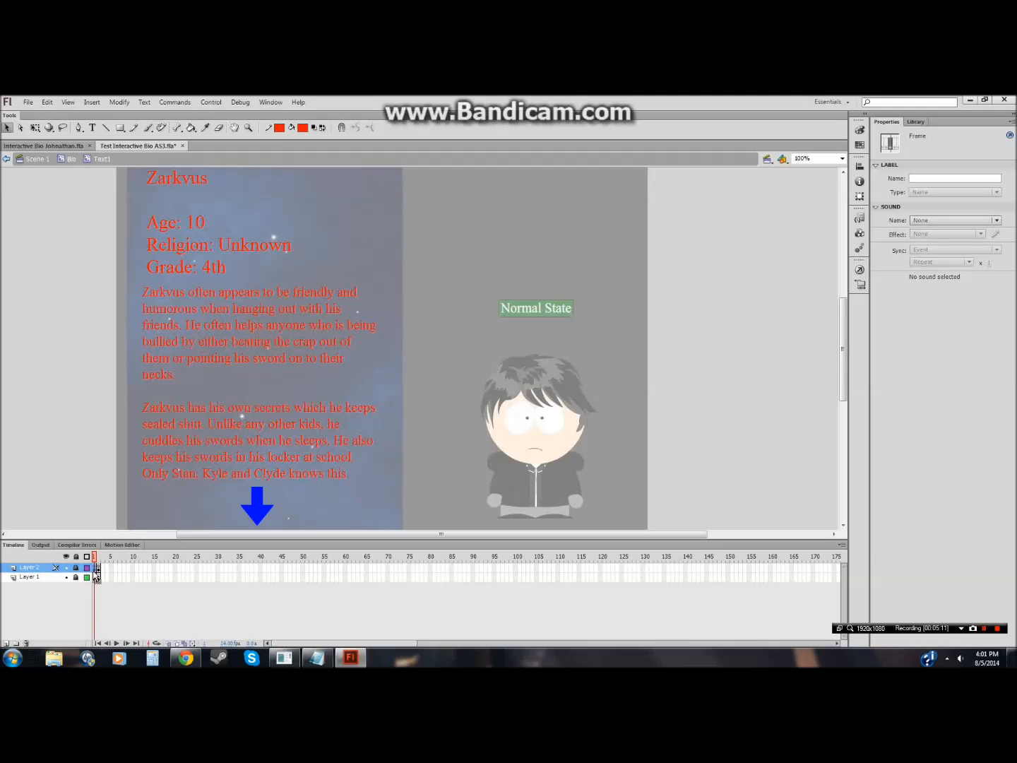
{"action": "left_click", "coordinate": [65, 160]}
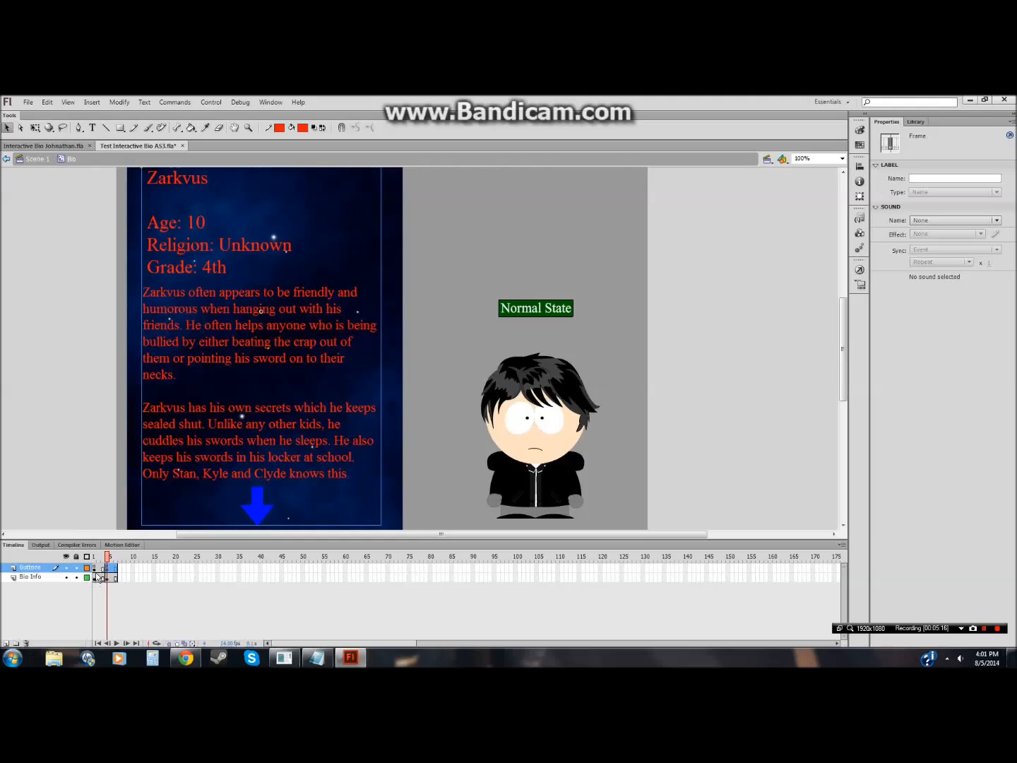
{"action": "left_click", "coordinate": [215, 478]}
{"action": "double_click", "coordinate": [215, 478]}
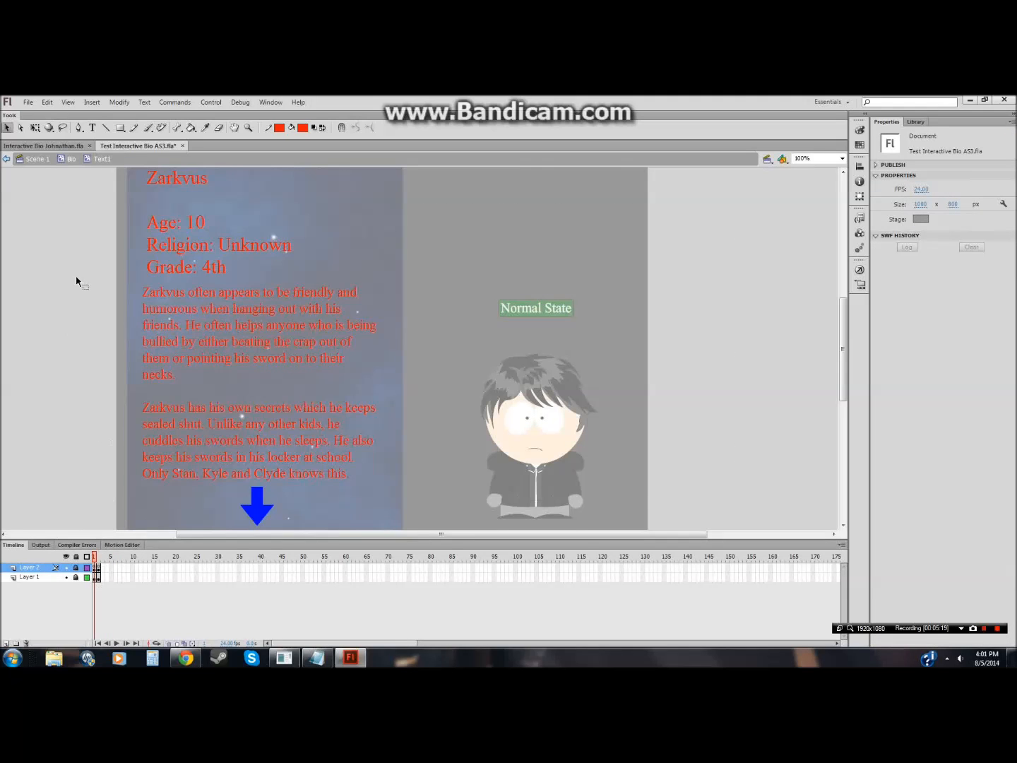
{"action": "left_click", "coordinate": [68, 160]}
Step: Convert the text instance into a movie clip symbol named Text2
{"action": "right_click", "coordinate": [221, 432]}
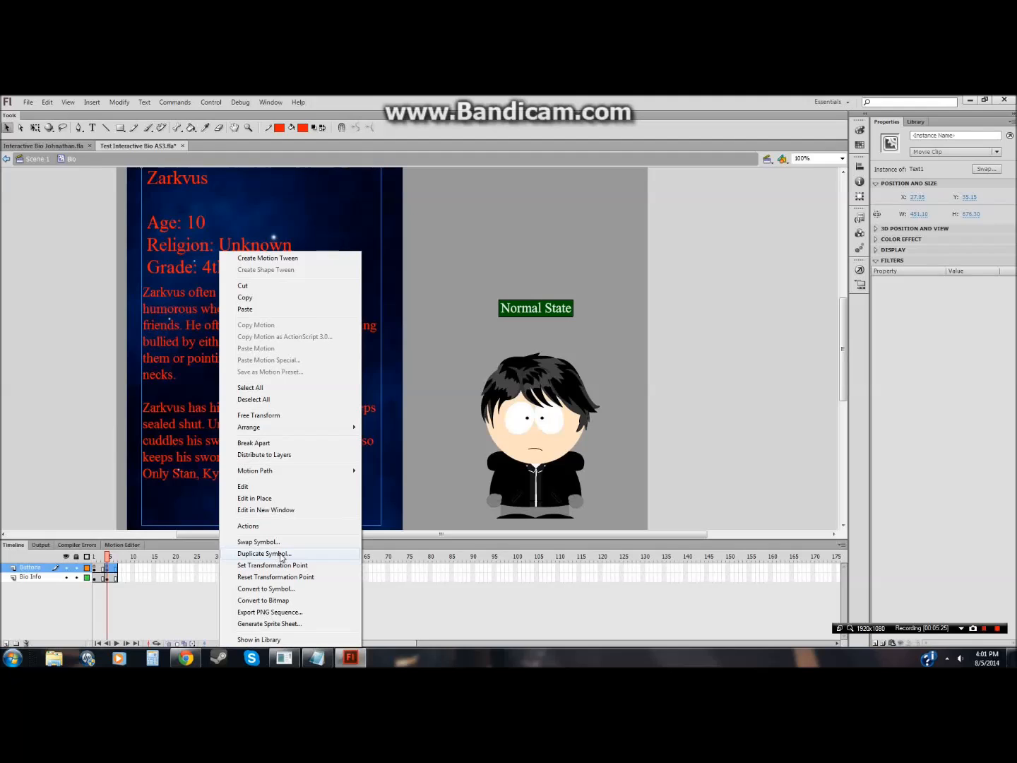
{"action": "left_click", "coordinate": [282, 588]}
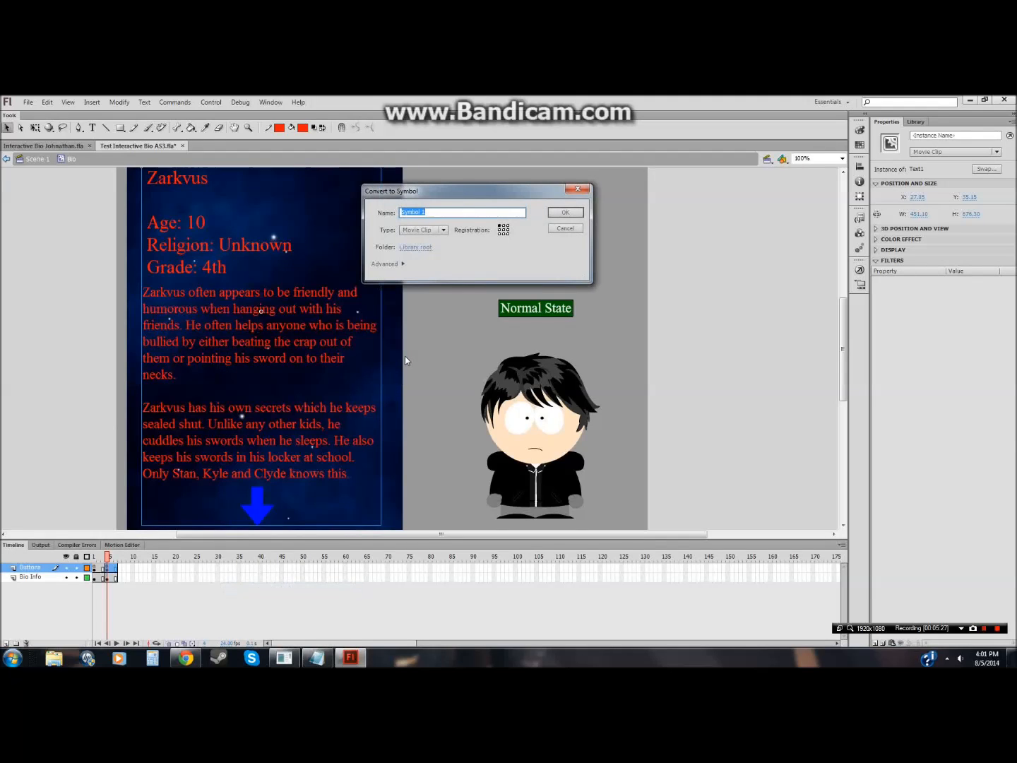
{"action": "type", "text": "Text2"}
{"action": "key", "text": "Return"}
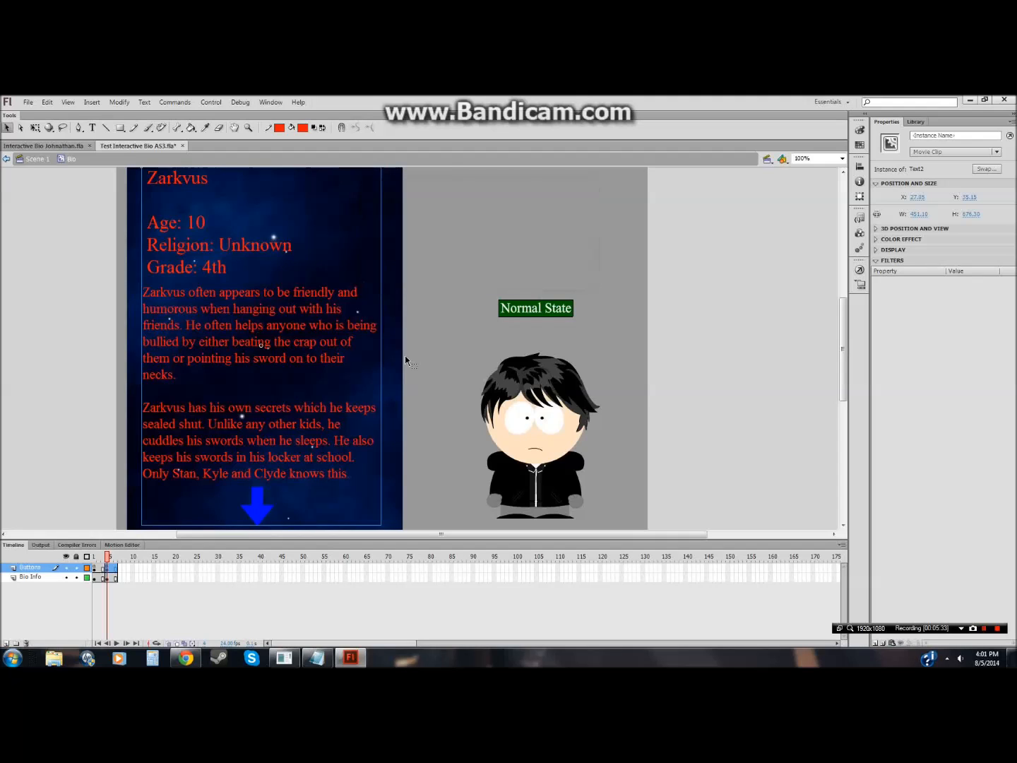
Step: Inspect the nested Text2 and Text1 symbols and the Buttons layer frames inside Bio
{"action": "double_click", "coordinate": [294, 353]}
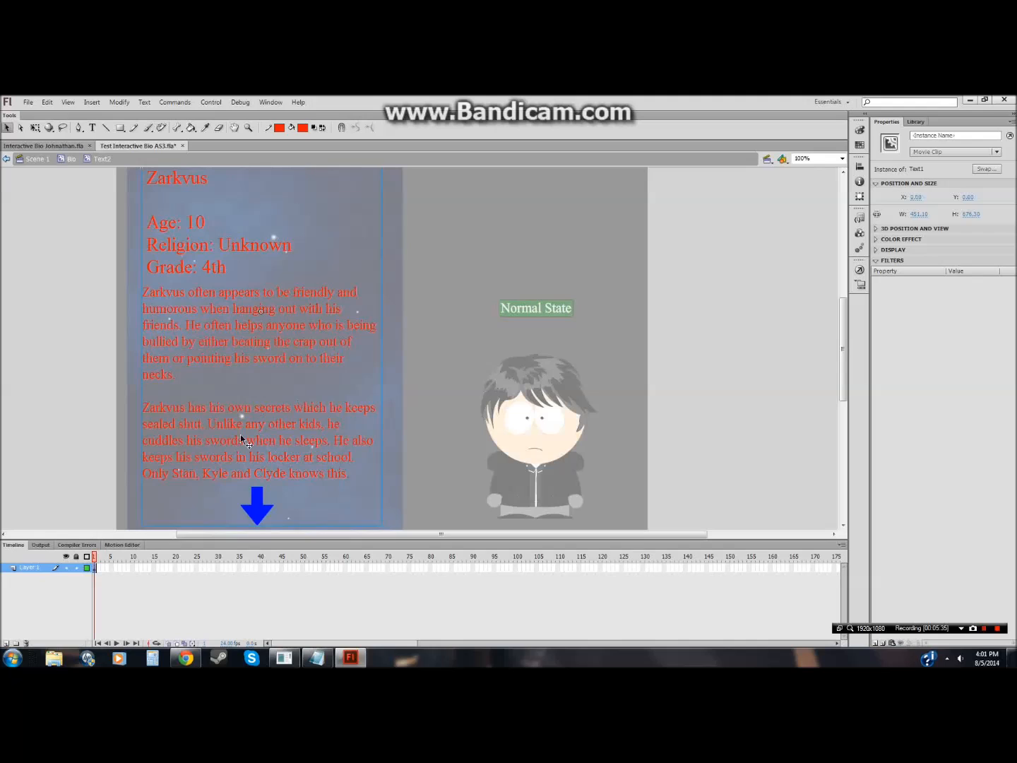
{"action": "left_click", "coordinate": [69, 159]}
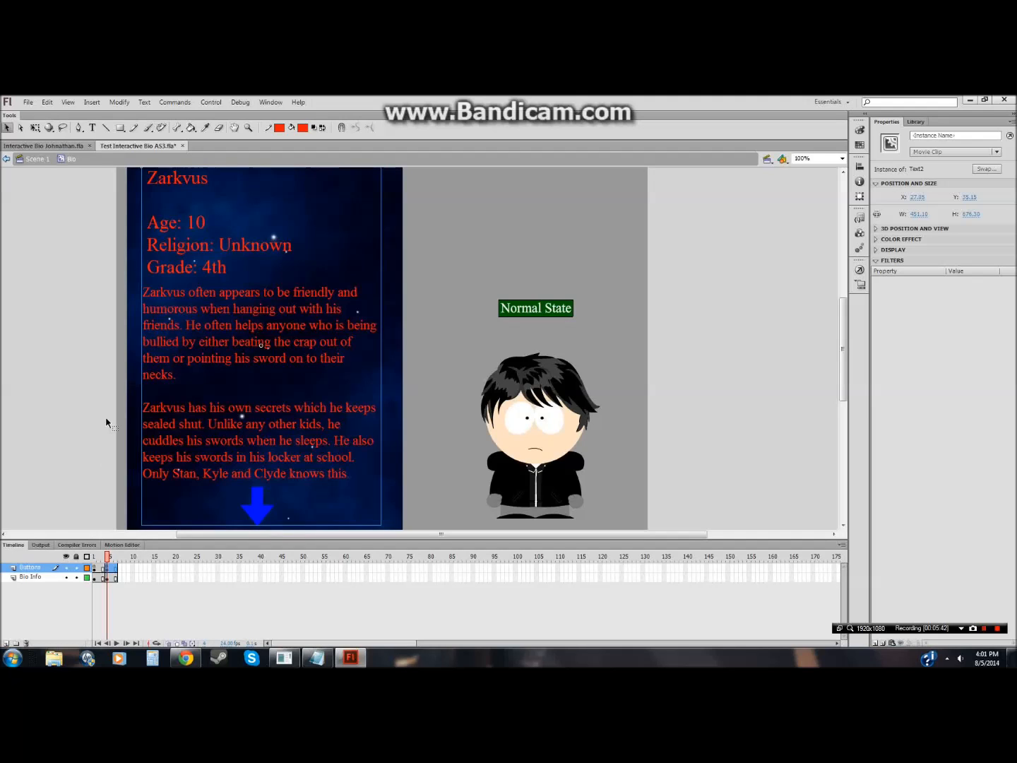
{"action": "key", "text": "ctrl+e"}
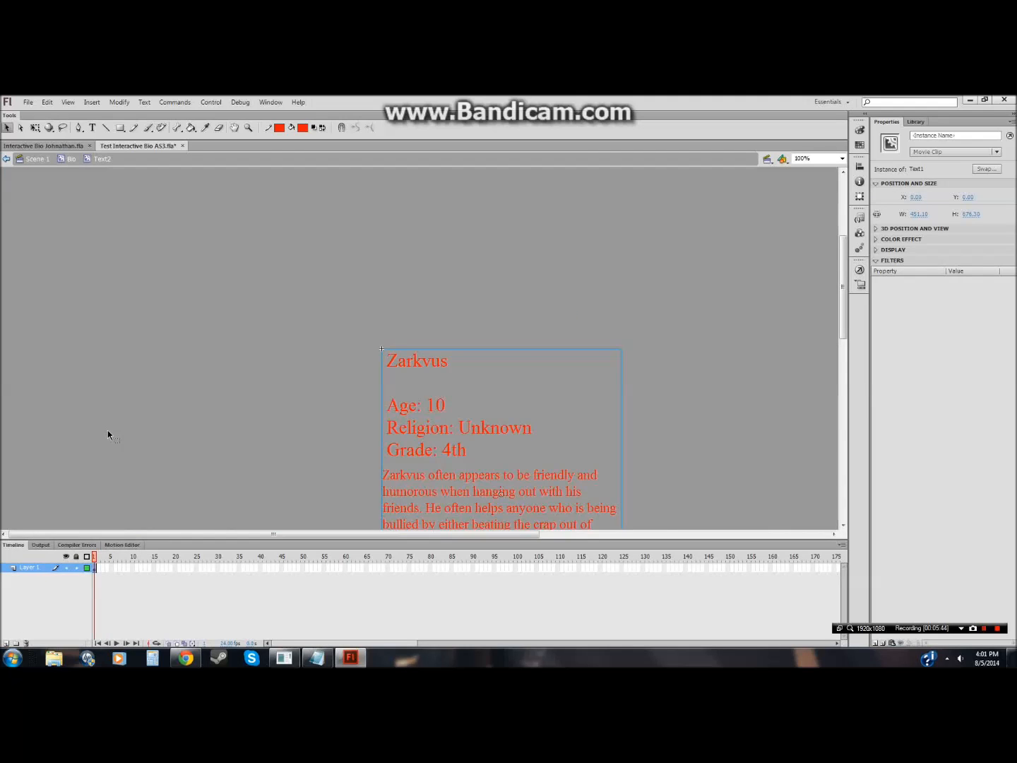
{"action": "key", "text": "ctrl+e"}
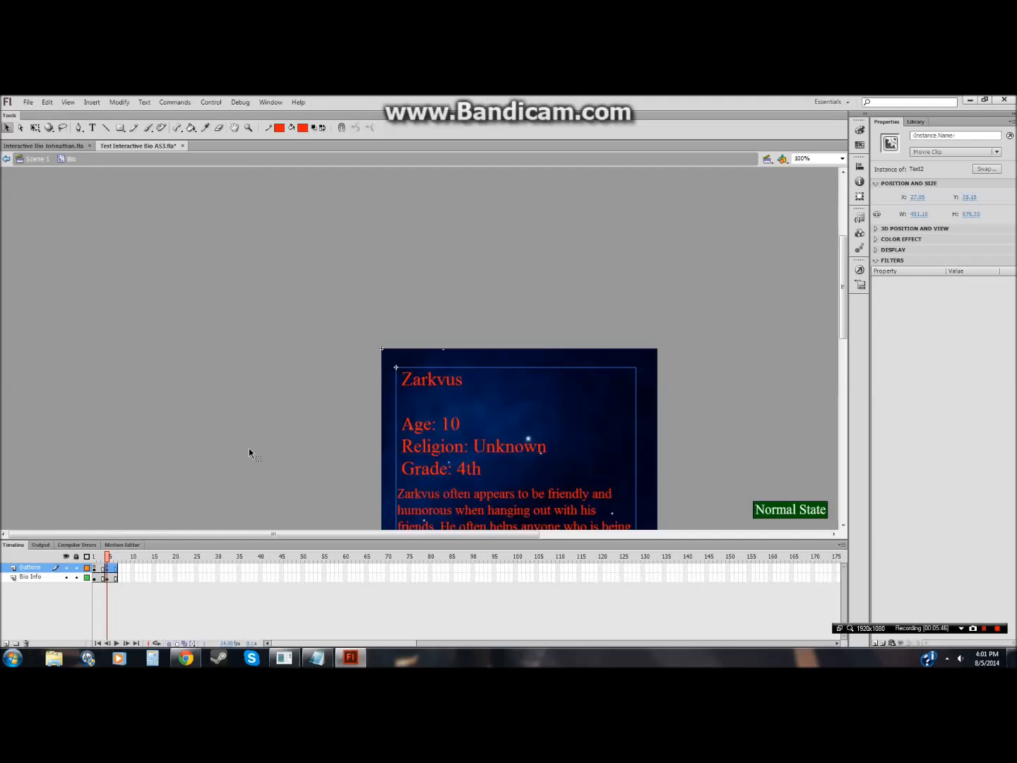
{"action": "left_click_drag", "start_coordinate": [845, 318], "coordinate": [845, 380]}
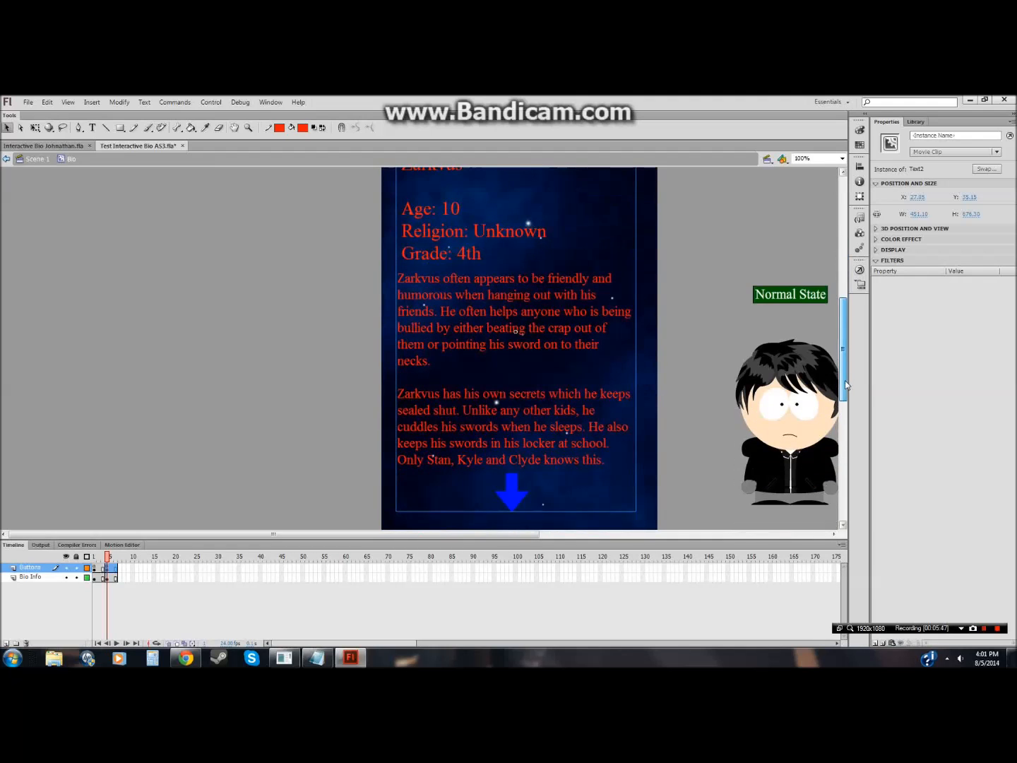
{"action": "left_click", "coordinate": [99, 513]}
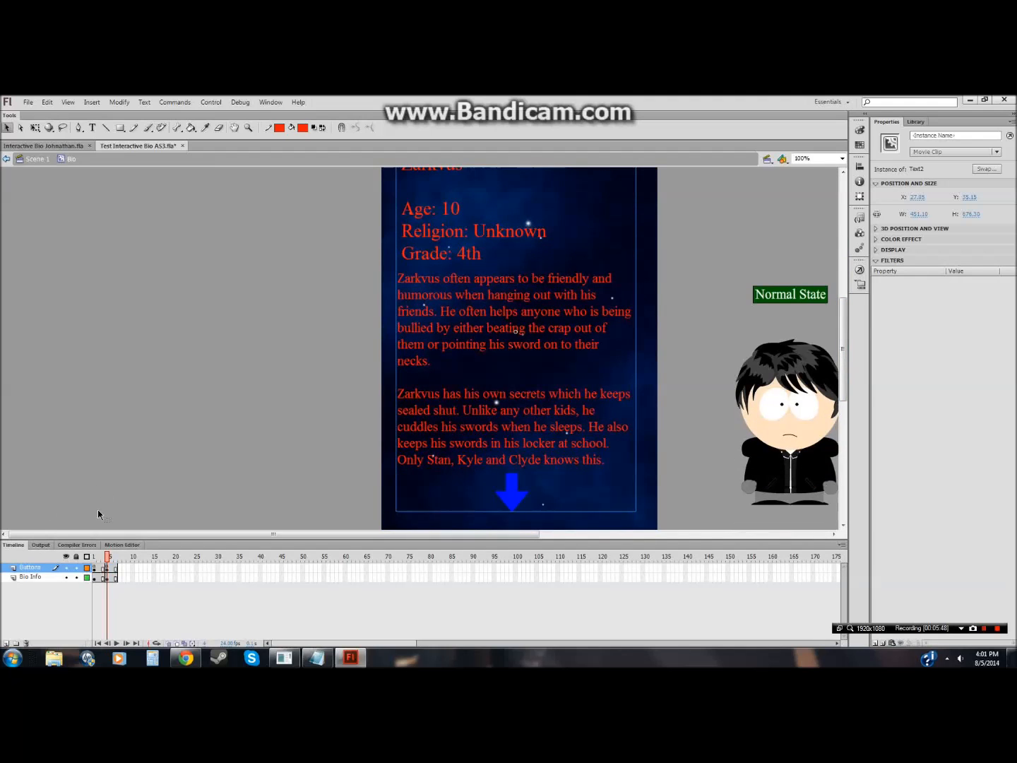
{"action": "left_click", "coordinate": [94, 569]}
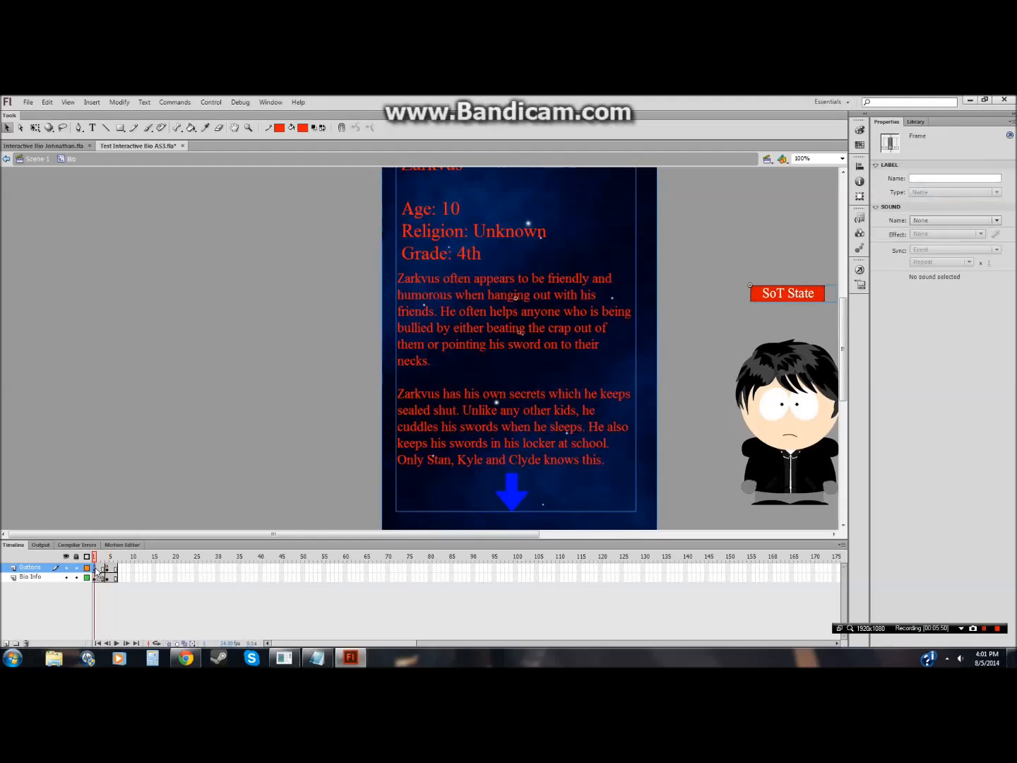
{"action": "double_click", "coordinate": [457, 438]}
{"action": "left_click_drag", "start_coordinate": [294, 533], "coordinate": [386, 539]}
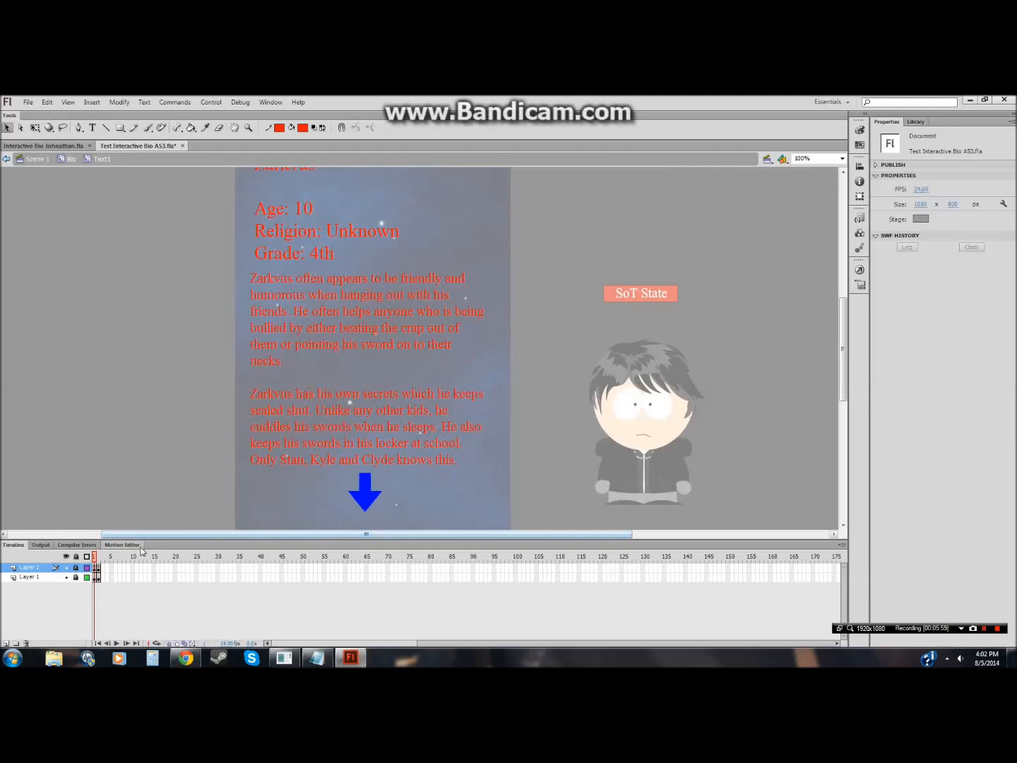
{"action": "left_click", "coordinate": [73, 166]}
Step: Switch to the browser and review the Zarkvus Daedrius wiki page
{"action": "left_click", "coordinate": [187, 659]}
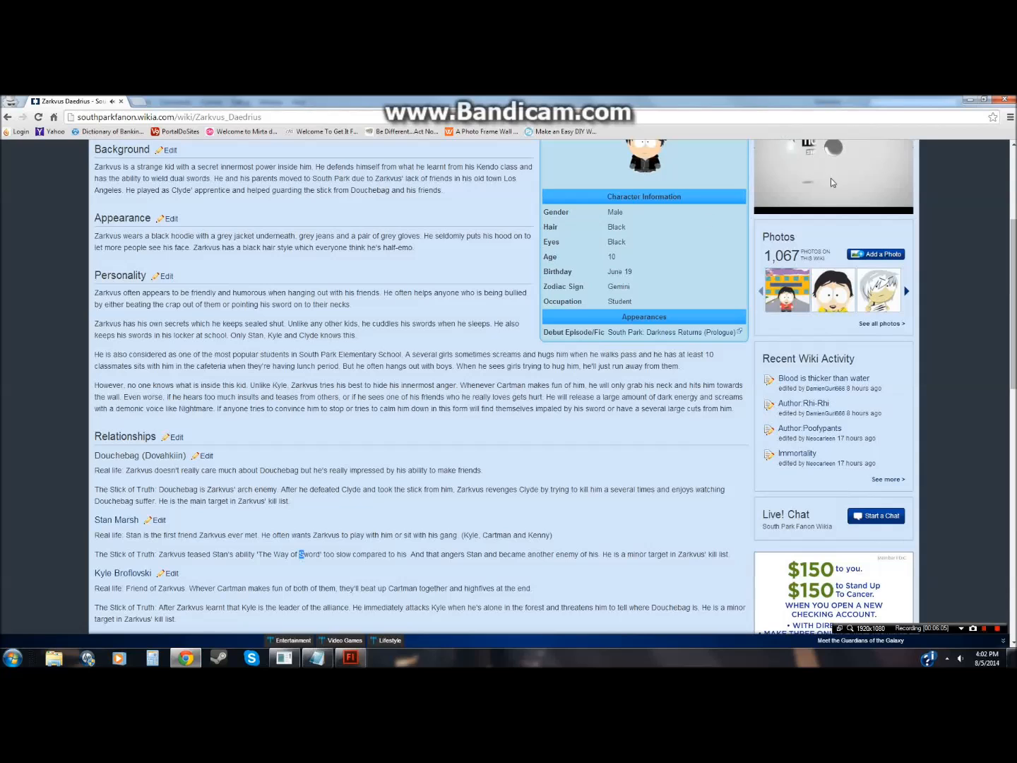
{"action": "scroll", "coordinate": [550, 486], "scroll_direction": "up", "scroll_amount": 3}
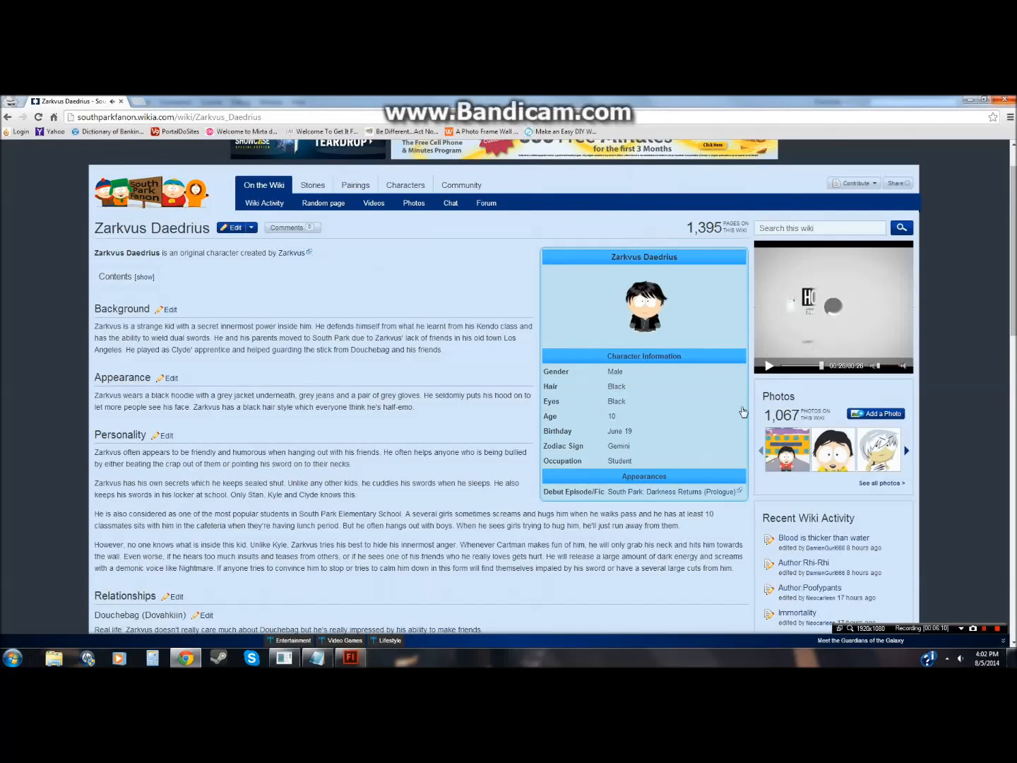
Step: Switch to RPG Maker VX Ace and browse the Character Generator and Sound Test dialogs
{"action": "left_click", "coordinate": [285, 658]}
{"action": "left_click", "coordinate": [363, 126]}
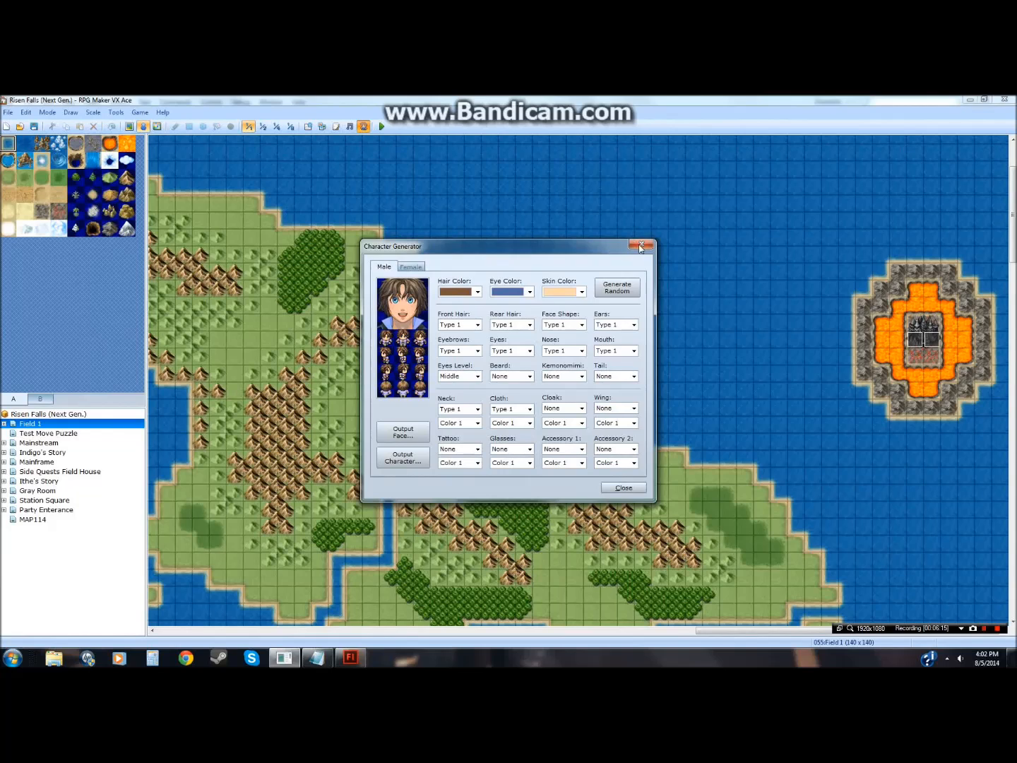
{"action": "left_click", "coordinate": [638, 246]}
{"action": "left_click", "coordinate": [349, 126]}
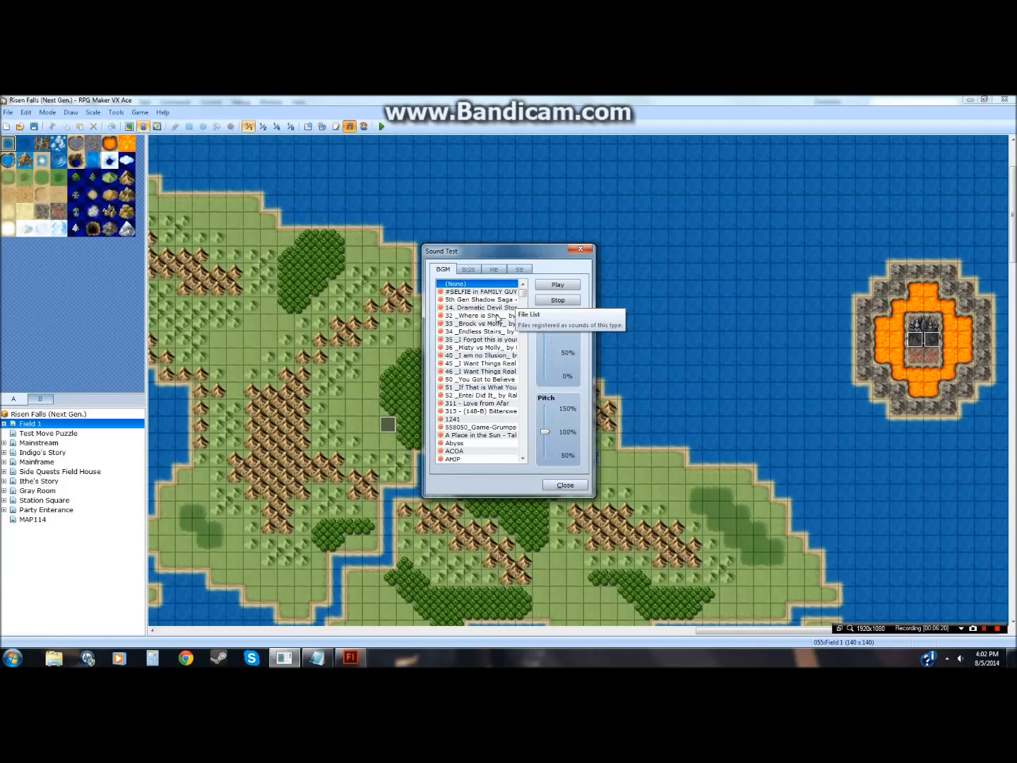
{"action": "left_click", "coordinate": [481, 427]}
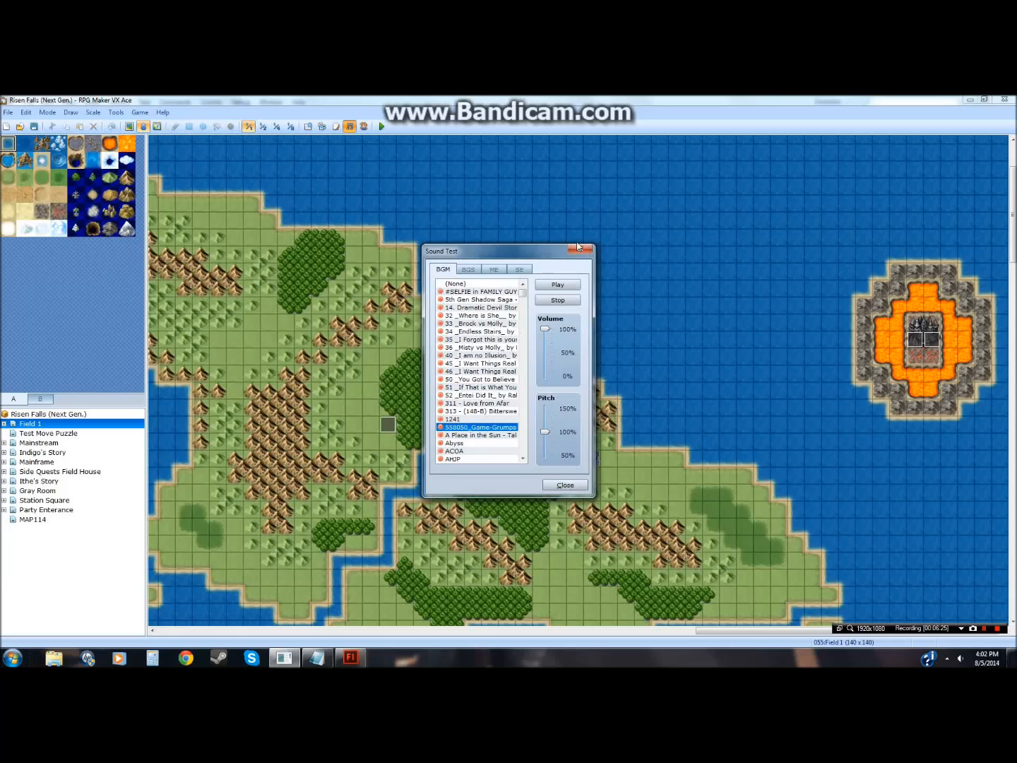
{"action": "left_click_drag", "start_coordinate": [545, 329], "coordinate": [544, 338]}
{"action": "left_click", "coordinate": [579, 250]}
Step: Switch to Notepad and replace the note with "Okay so this might actu"
{"action": "left_click", "coordinate": [318, 659]}
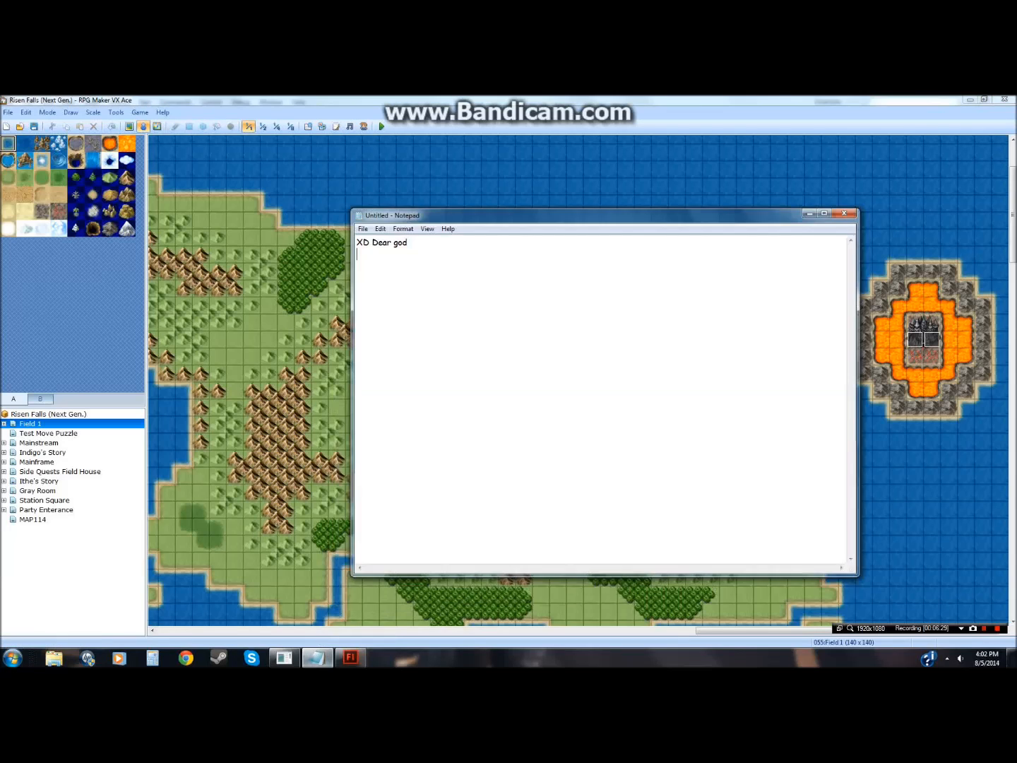
{"action": "left_click_drag", "start_coordinate": [408, 243], "coordinate": [356, 242]}
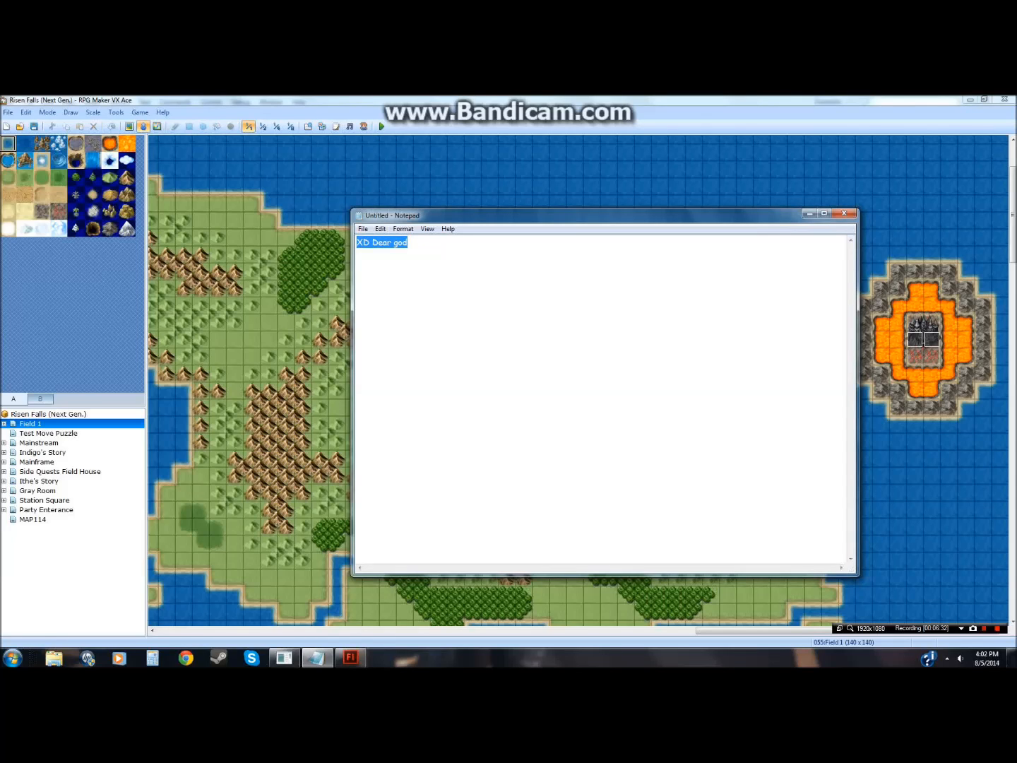
{"action": "type", "text": "Okay so this might"}
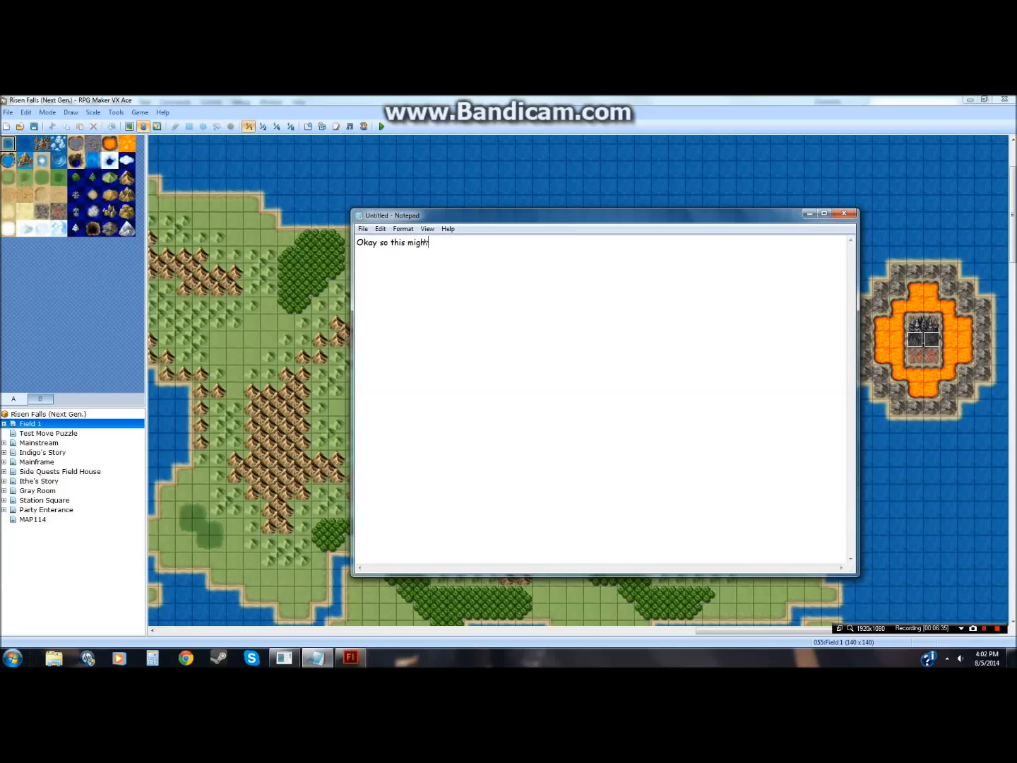
{"action": "type", "text": " actually be a bit harder than I hoped :L"}
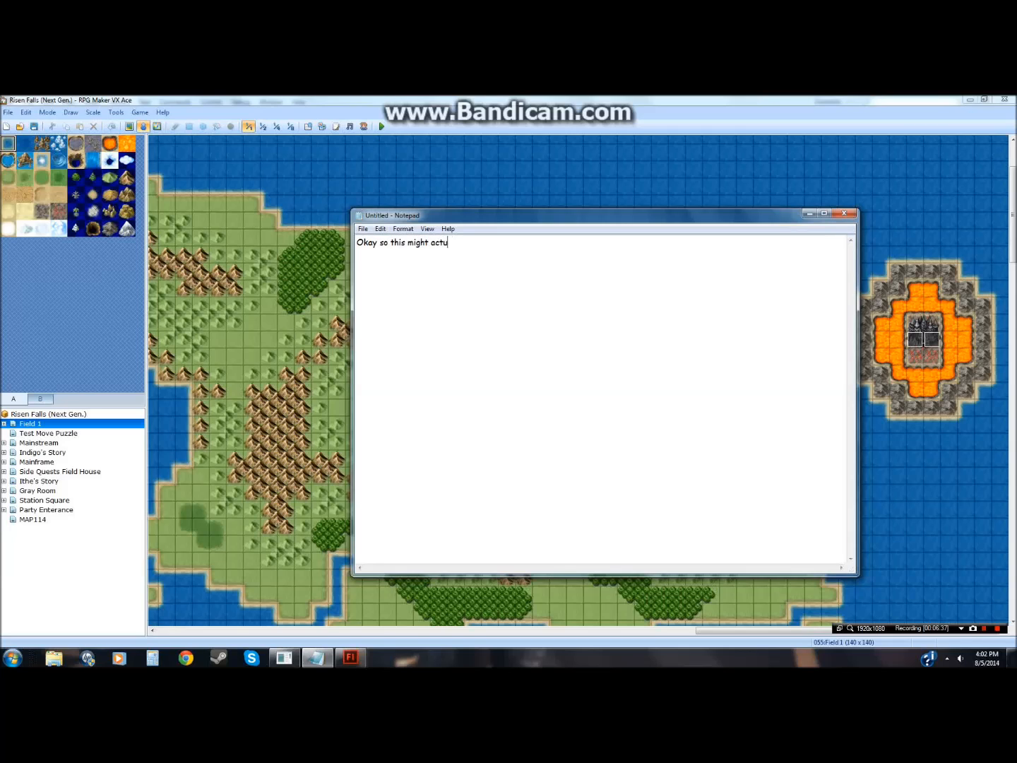
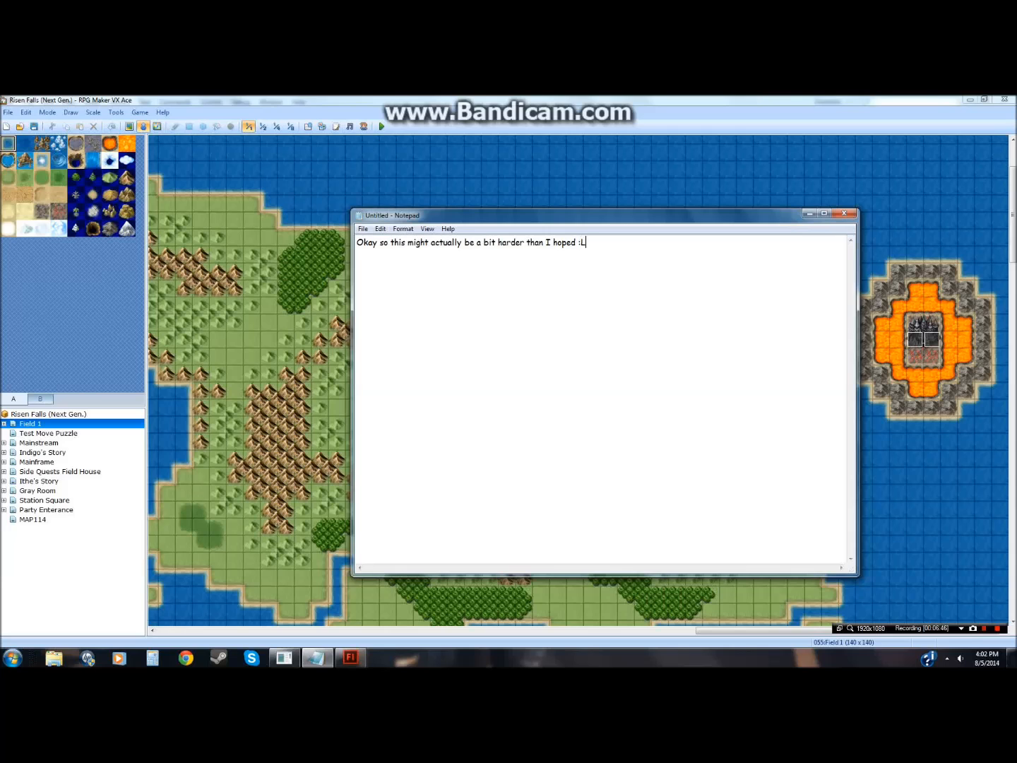
Step: Switch back to Flash and duplicate the Text2 page symbol inside Bio as Text2 copy
{"action": "left_click", "coordinate": [314, 660]}
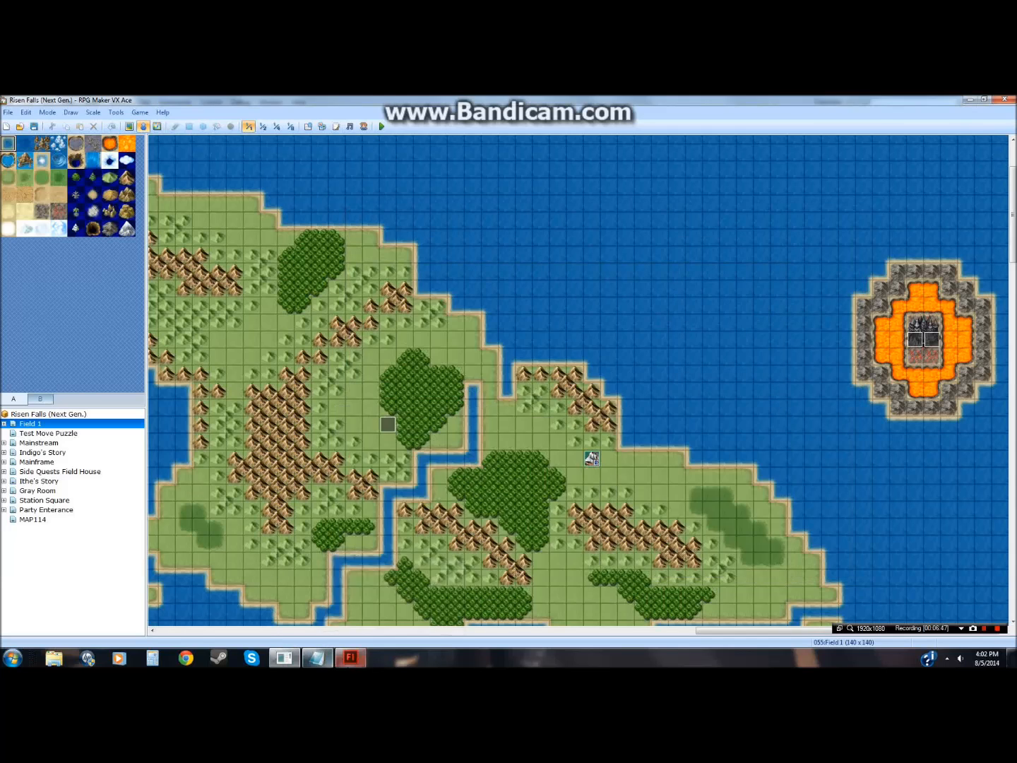
{"action": "left_click", "coordinate": [347, 659]}
{"action": "left_click", "coordinate": [188, 455]}
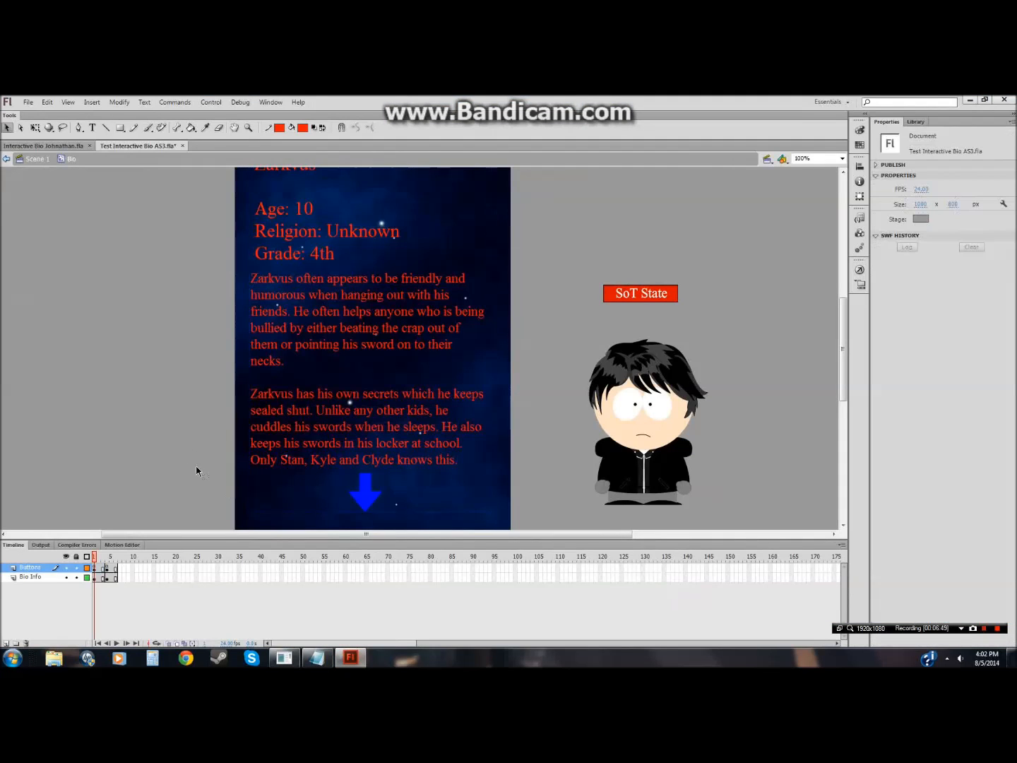
{"action": "right_click", "coordinate": [288, 469]}
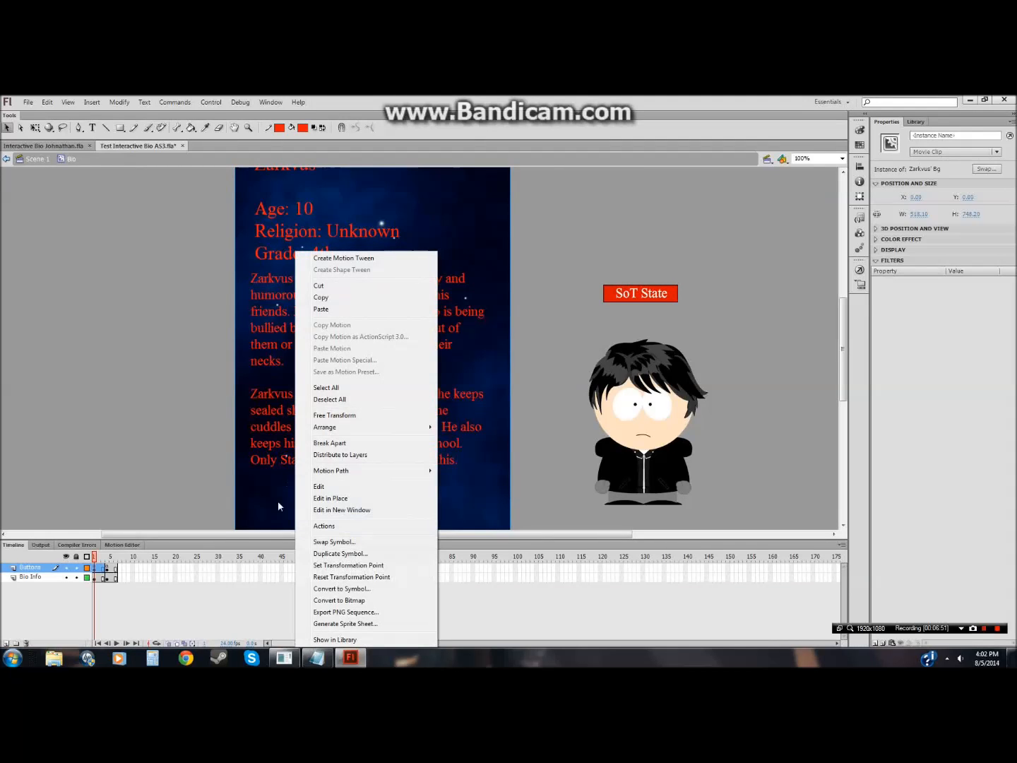
{"action": "left_click", "coordinate": [99, 567]}
{"action": "left_click", "coordinate": [110, 569]}
{"action": "right_click", "coordinate": [260, 473]}
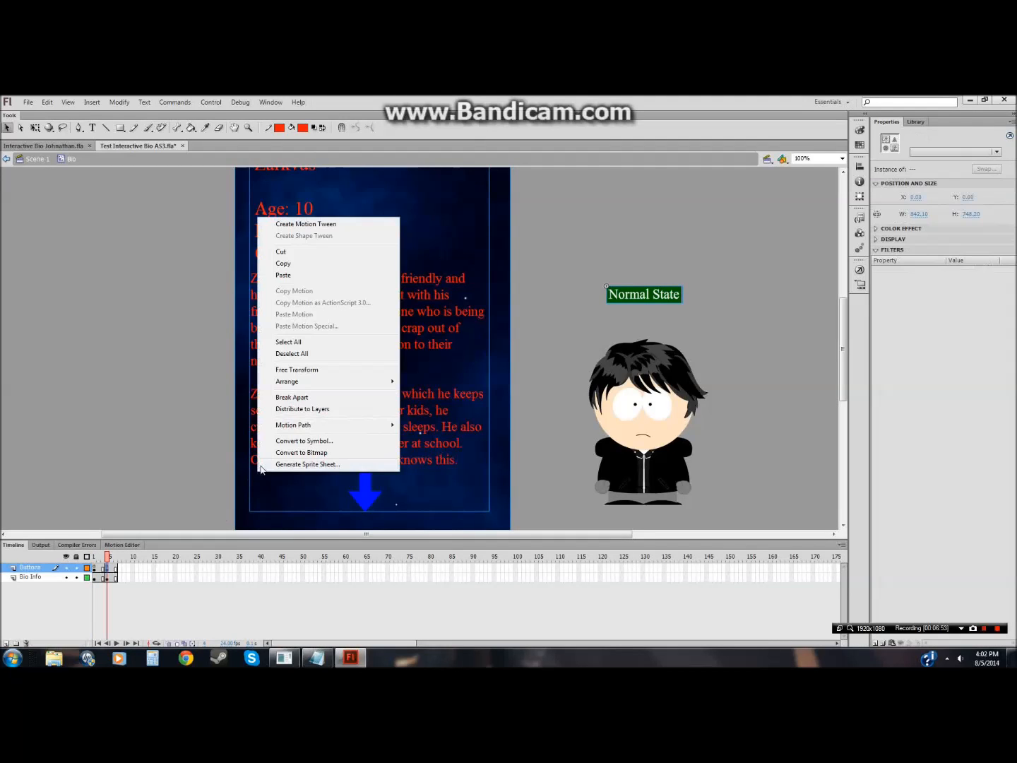
{"action": "left_click", "coordinate": [202, 466]}
{"action": "left_click", "coordinate": [262, 465]}
{"action": "right_click", "coordinate": [258, 464]}
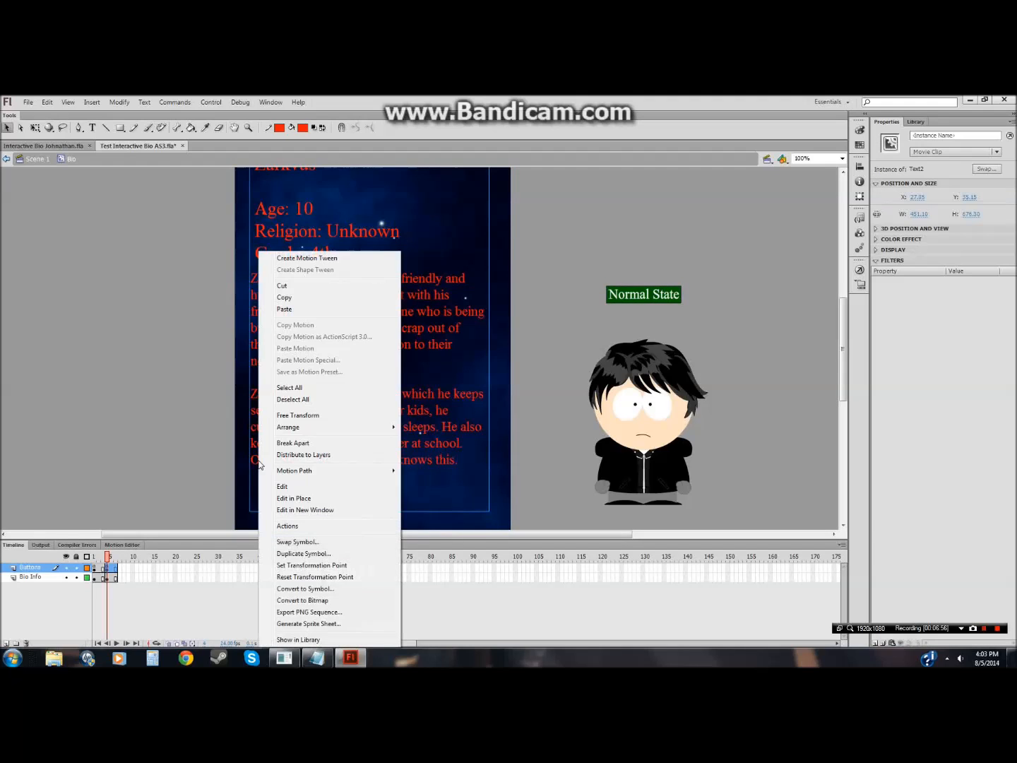
{"action": "left_click", "coordinate": [302, 553]}
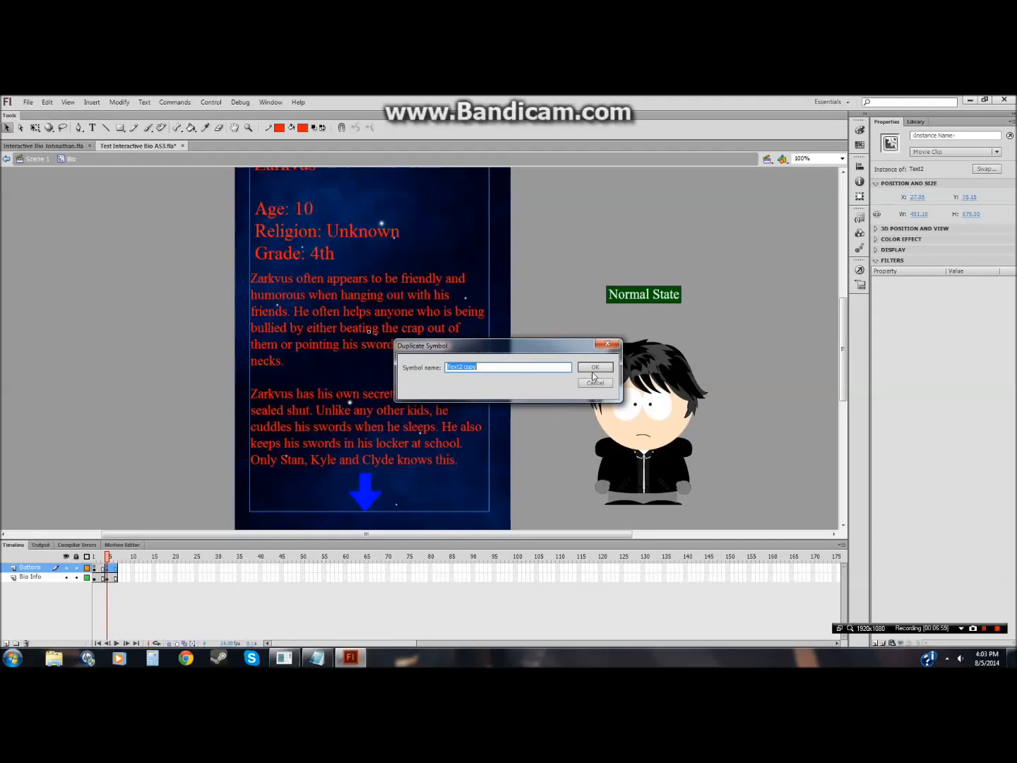
{"action": "left_click", "coordinate": [595, 367]}
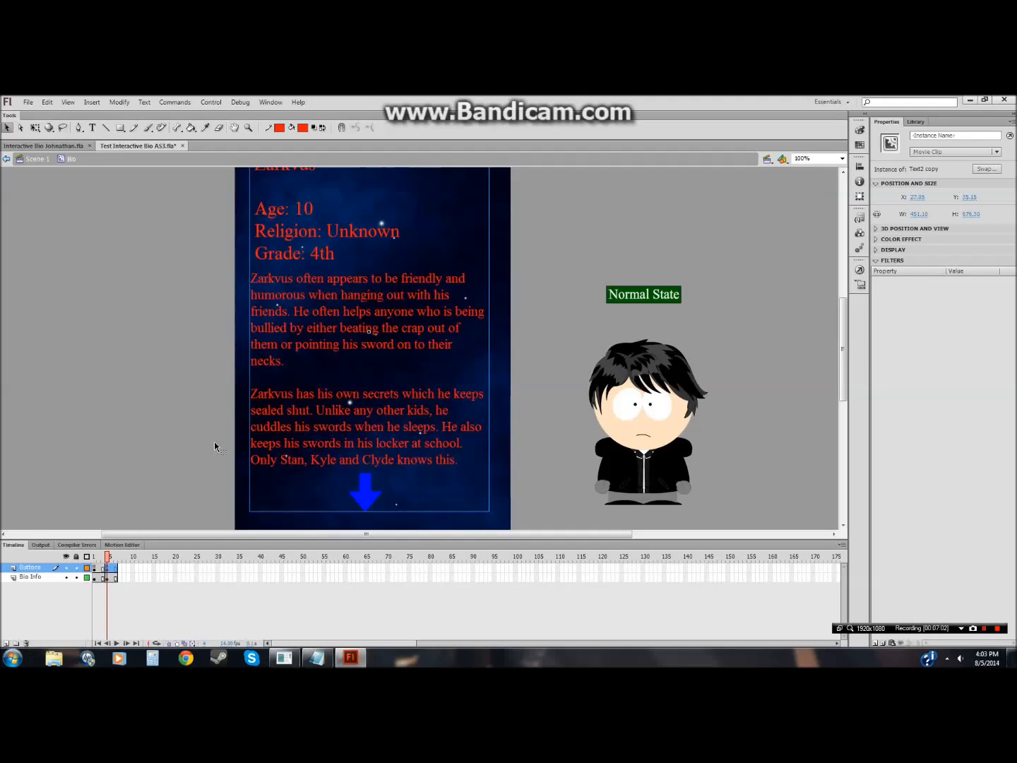
Step: Open the Text2 copy symbol, return to Bio and undo the last two changes
{"action": "double_click", "coordinate": [304, 423]}
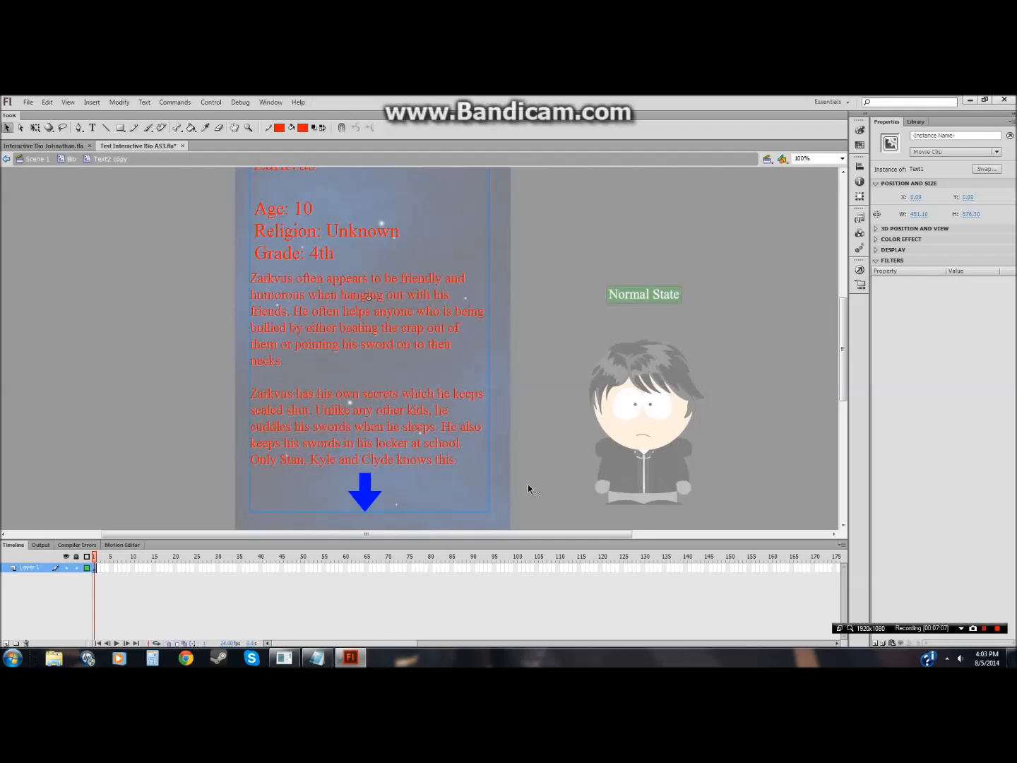
{"action": "left_click", "coordinate": [73, 165]}
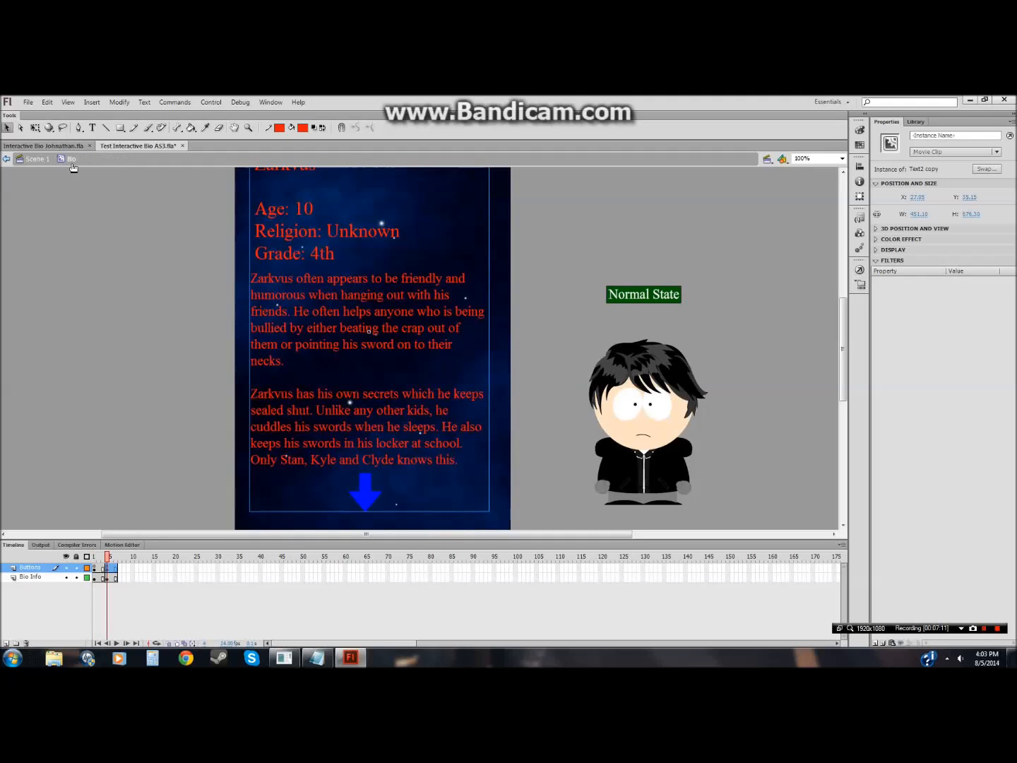
{"action": "key", "text": "ctrl+z"}
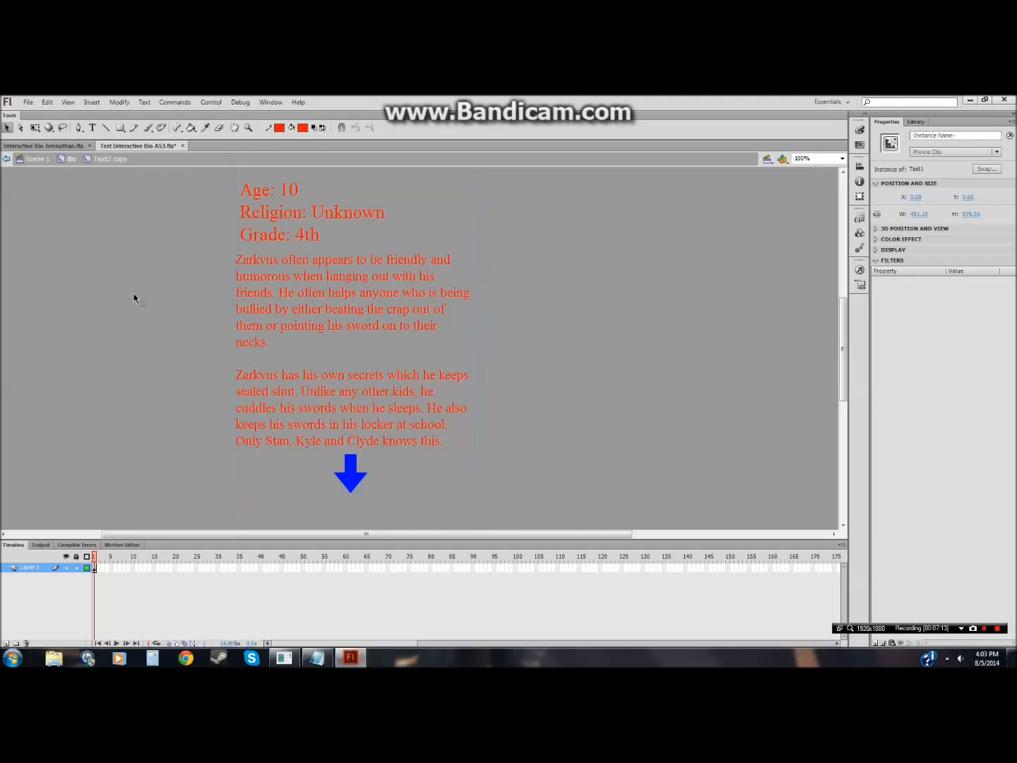
{"action": "key", "text": "ctrl+z"}
{"action": "left_click", "coordinate": [133, 294]}
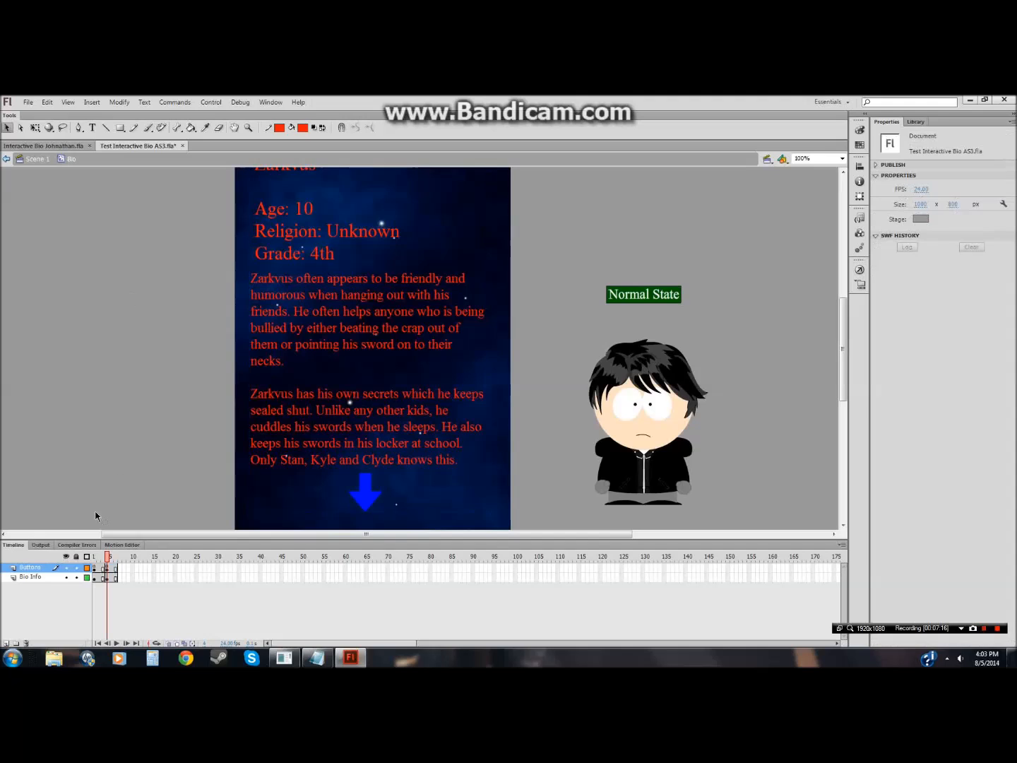
Step: Lock the Buttons and Bio Info layers, return to Scene 1 and save the file
{"action": "left_click", "coordinate": [76, 567]}
{"action": "left_click", "coordinate": [76, 576]}
{"action": "left_click", "coordinate": [37, 159]}
{"action": "left_click", "coordinate": [29, 102]}
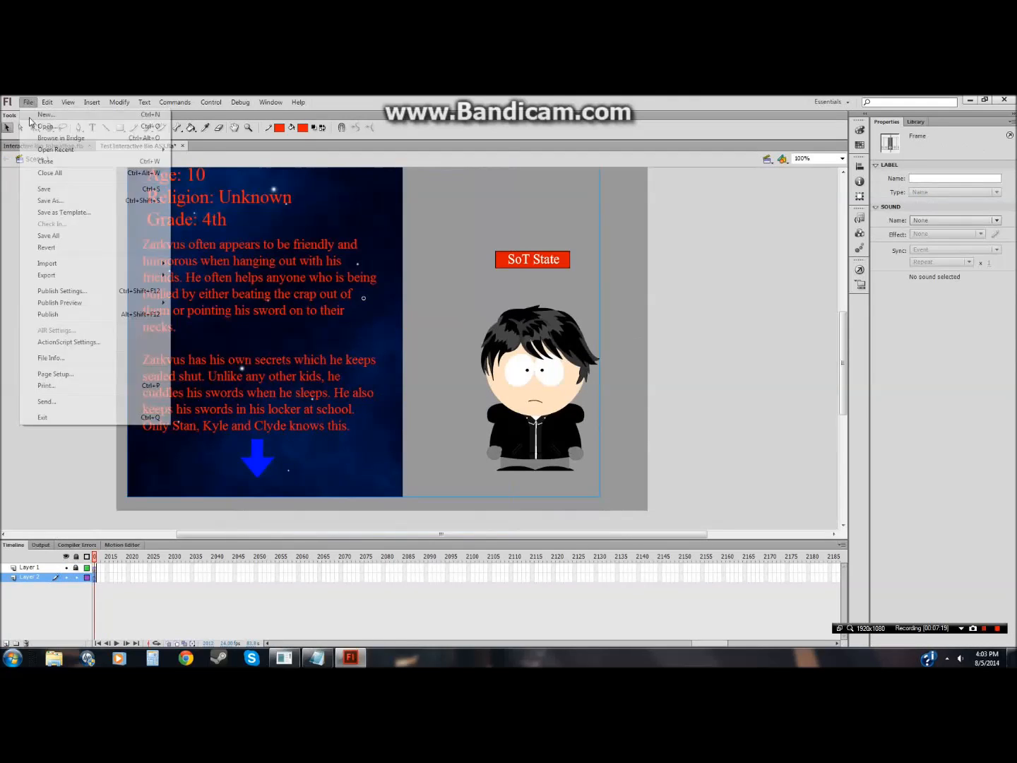
{"action": "left_click", "coordinate": [38, 190]}
Step: Test the movie, trying the state button and the down arrow, then close the preview window
{"action": "left_click", "coordinate": [206, 104]}
{"action": "left_click", "coordinate": [231, 193]}
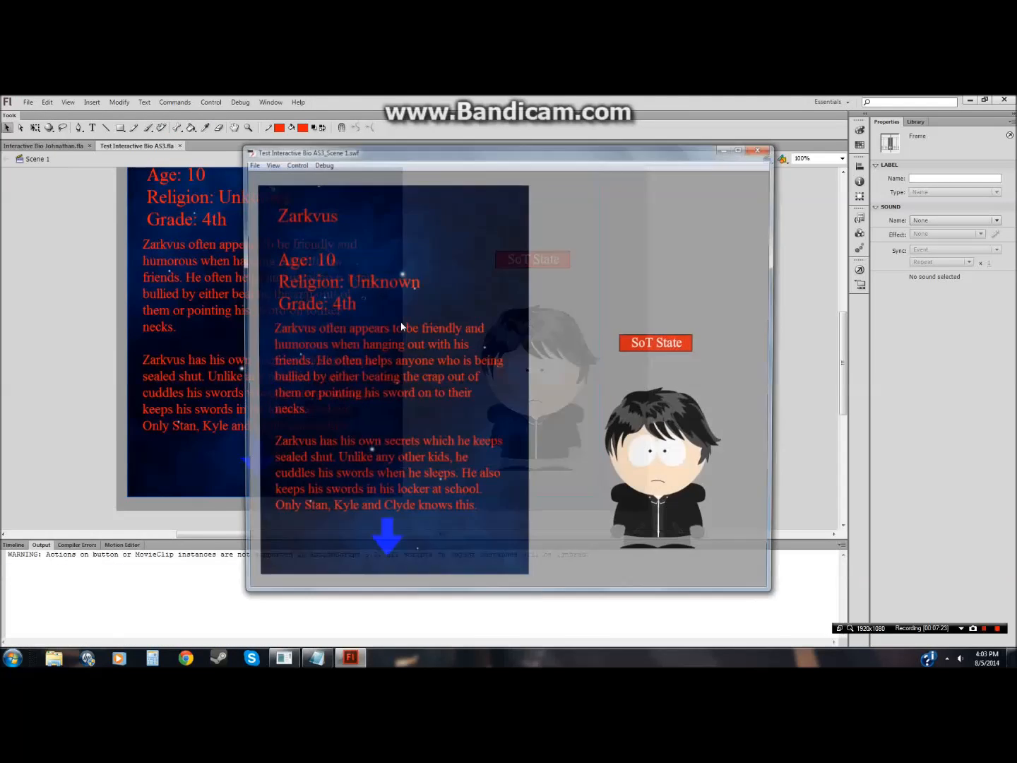
{"action": "left_click", "coordinate": [645, 347]}
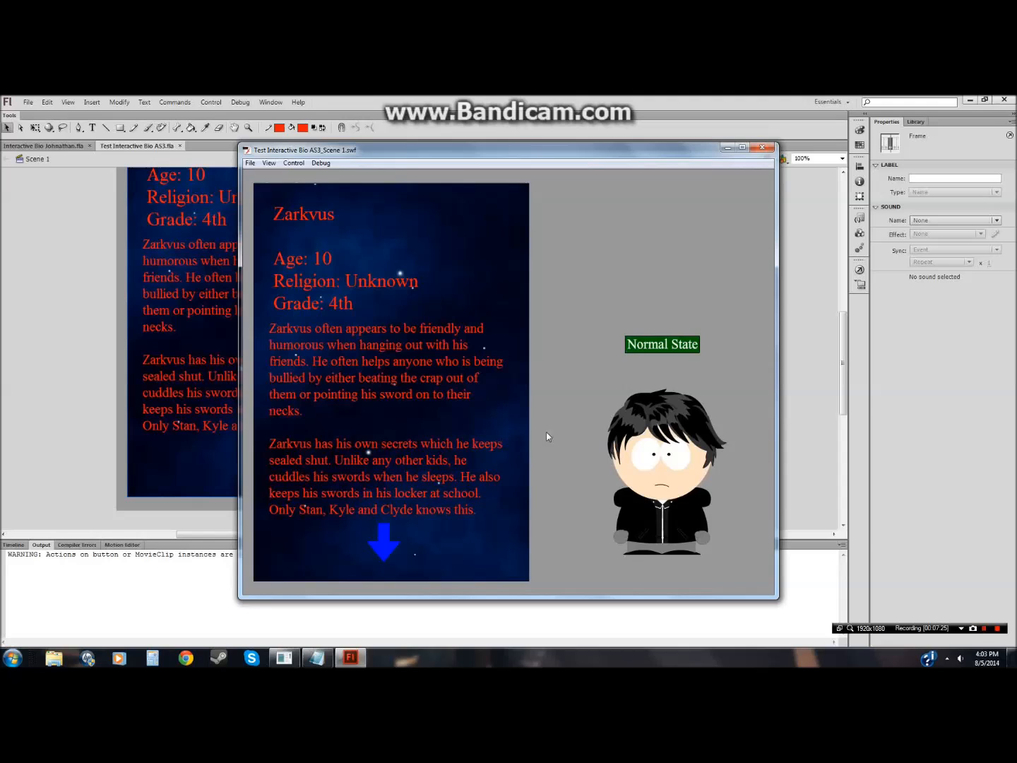
{"action": "left_click", "coordinate": [394, 543]}
{"action": "left_click", "coordinate": [387, 541]}
{"action": "left_click", "coordinate": [630, 351]}
{"action": "left_click", "coordinate": [762, 148]}
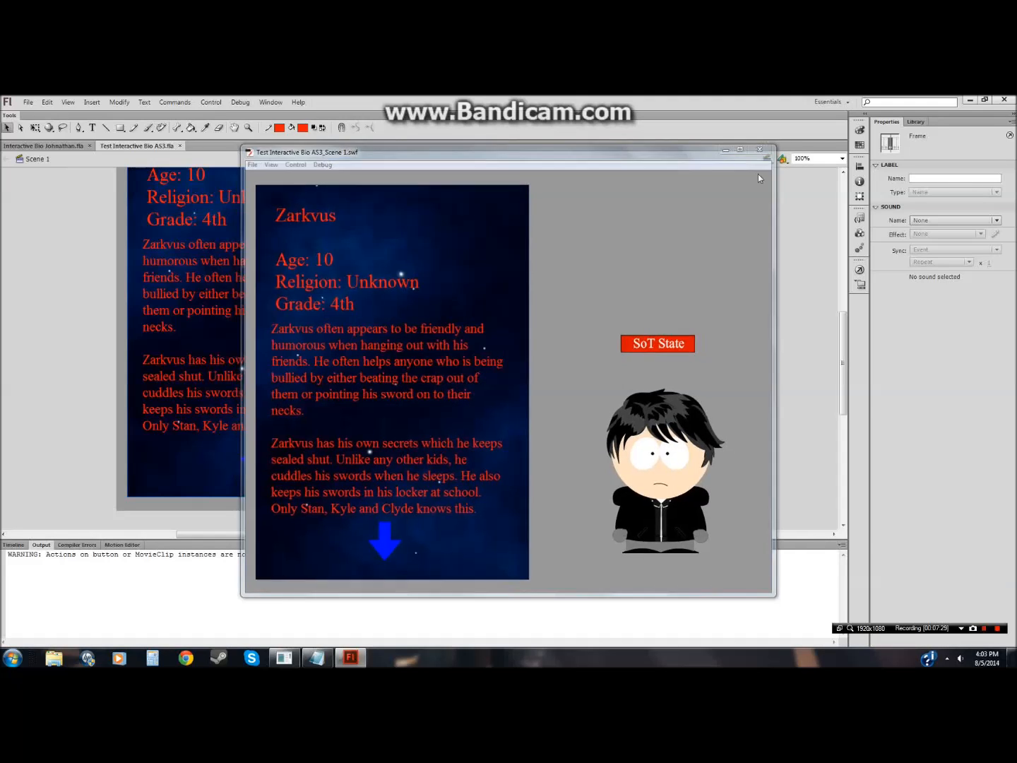
Step: Re-enter the Bio symbol and unlock its Bio Info and Buttons layers
{"action": "left_click", "coordinate": [615, 409]}
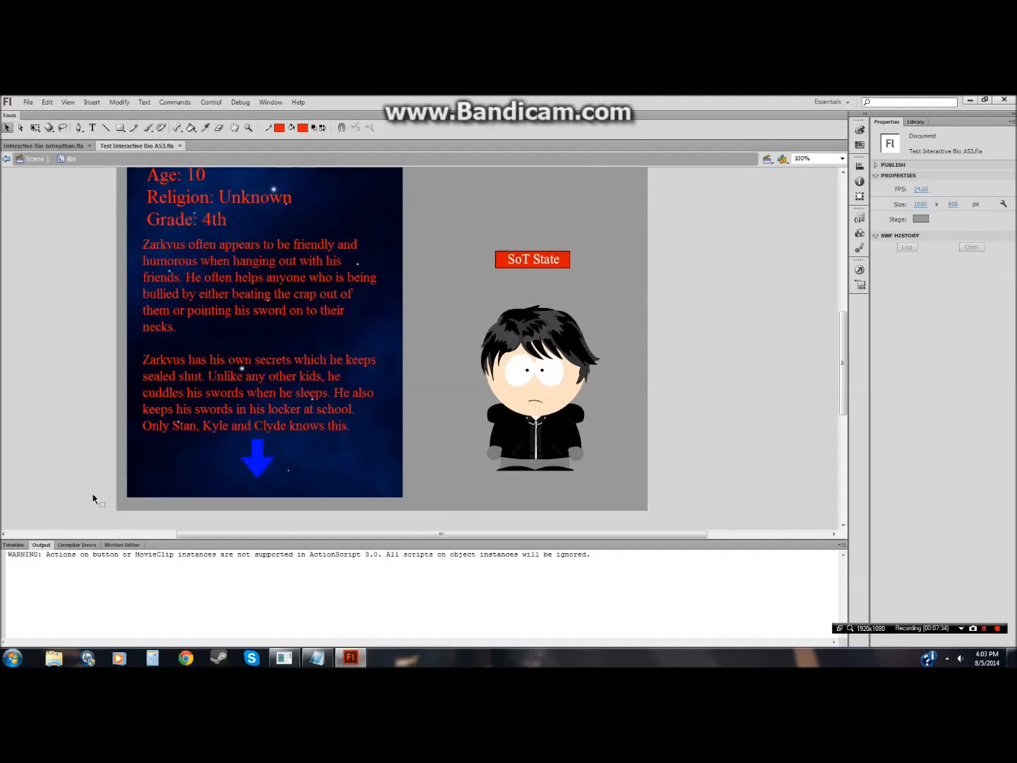
{"action": "left_click", "coordinate": [14, 544]}
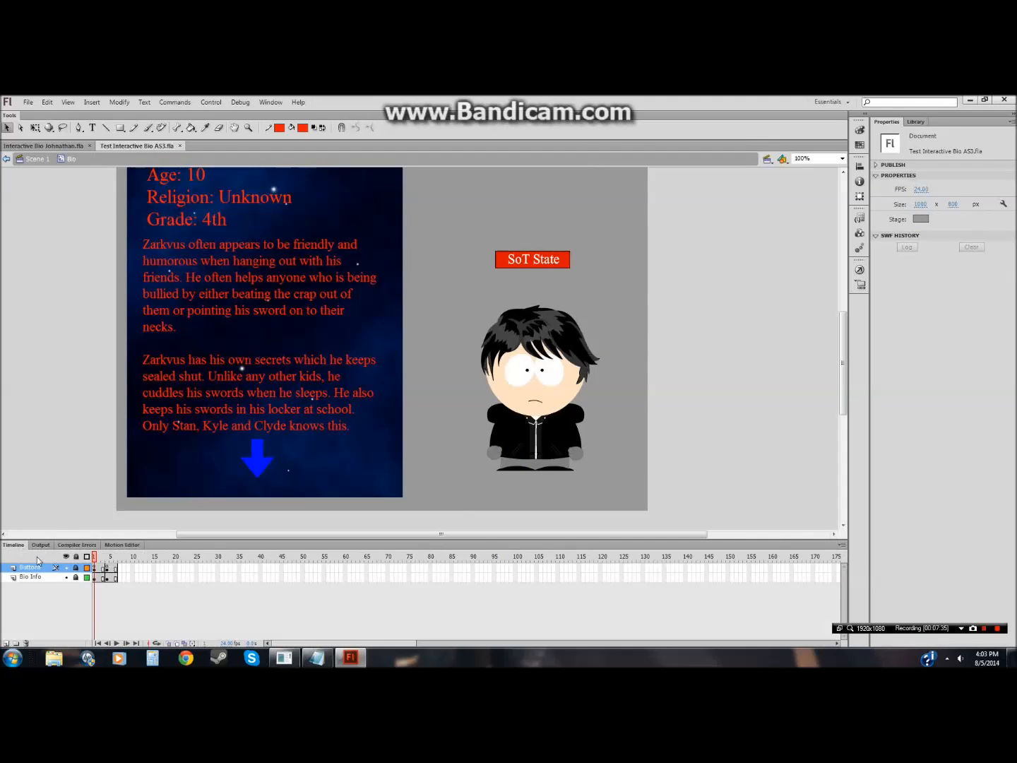
{"action": "left_click", "coordinate": [76, 577]}
{"action": "left_click", "coordinate": [96, 578]}
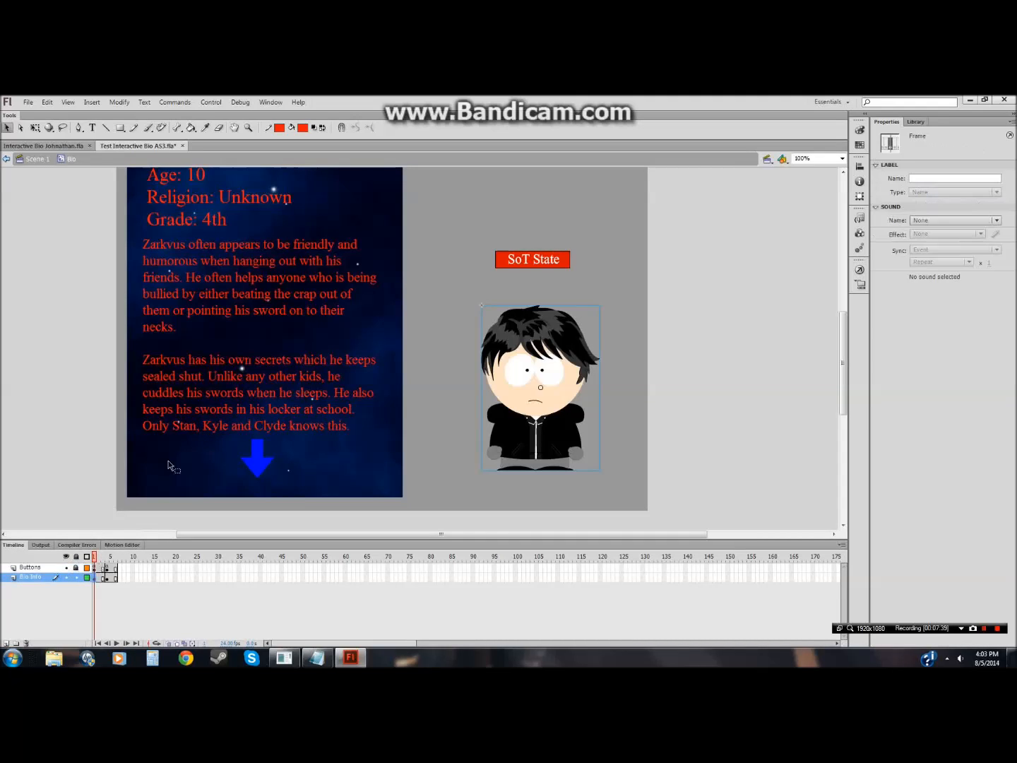
{"action": "double_click", "coordinate": [196, 431]}
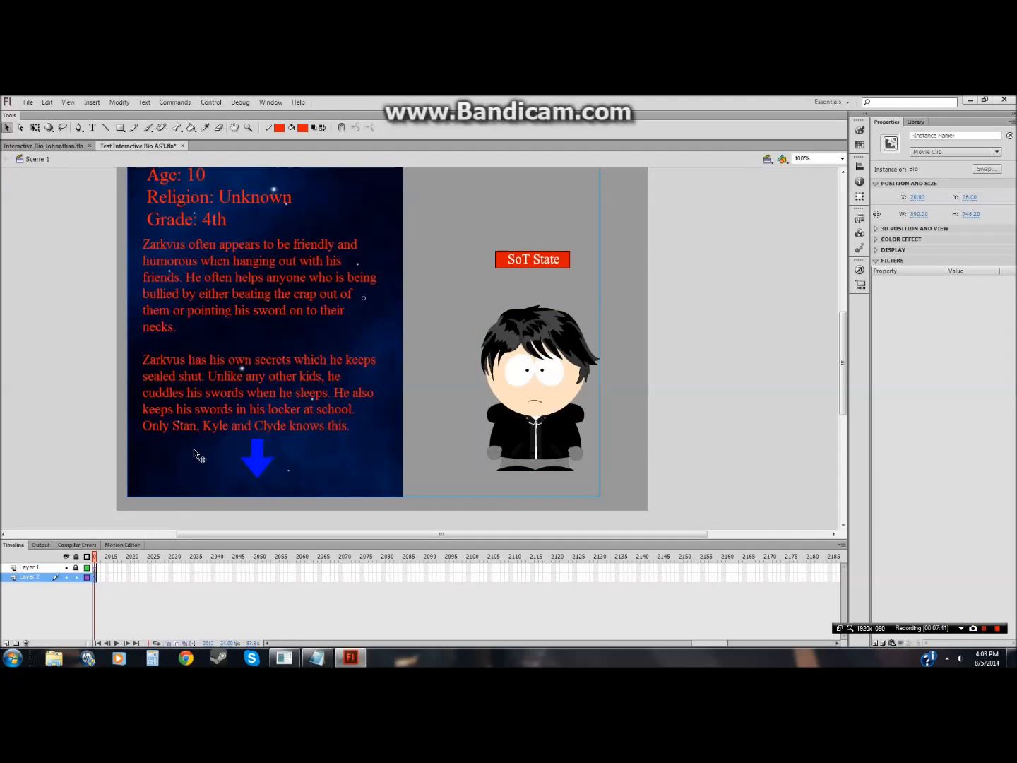
{"action": "double_click", "coordinate": [172, 427]}
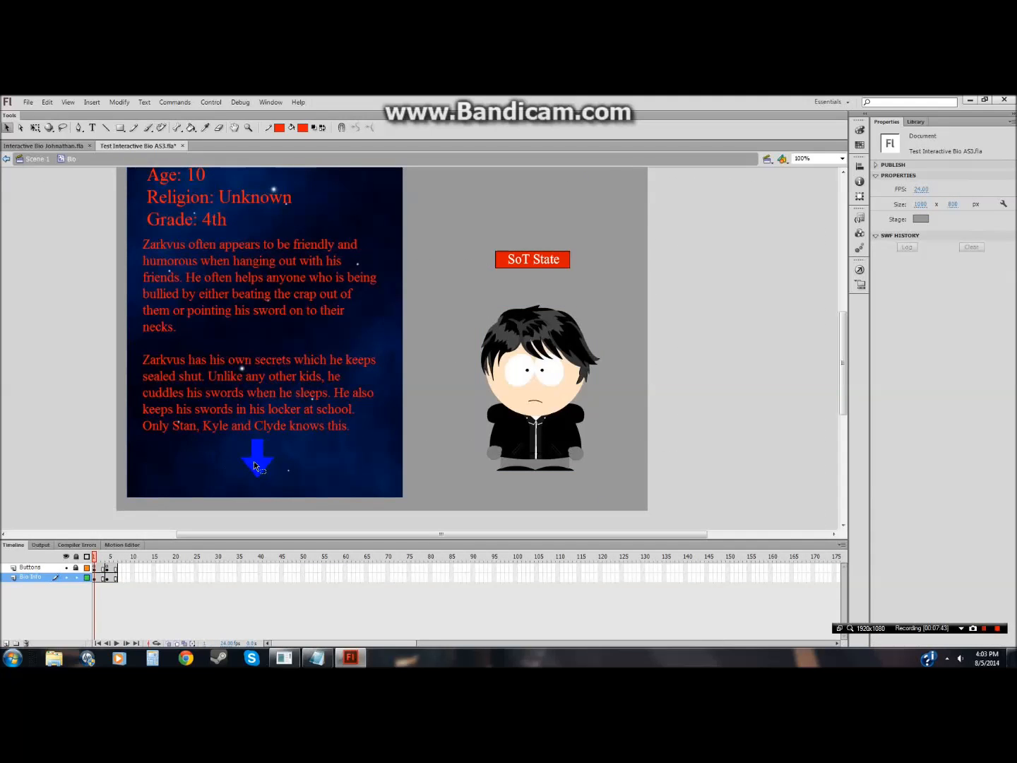
{"action": "double_click", "coordinate": [200, 519]}
{"action": "left_click", "coordinate": [232, 428]}
{"action": "left_click", "coordinate": [94, 577]}
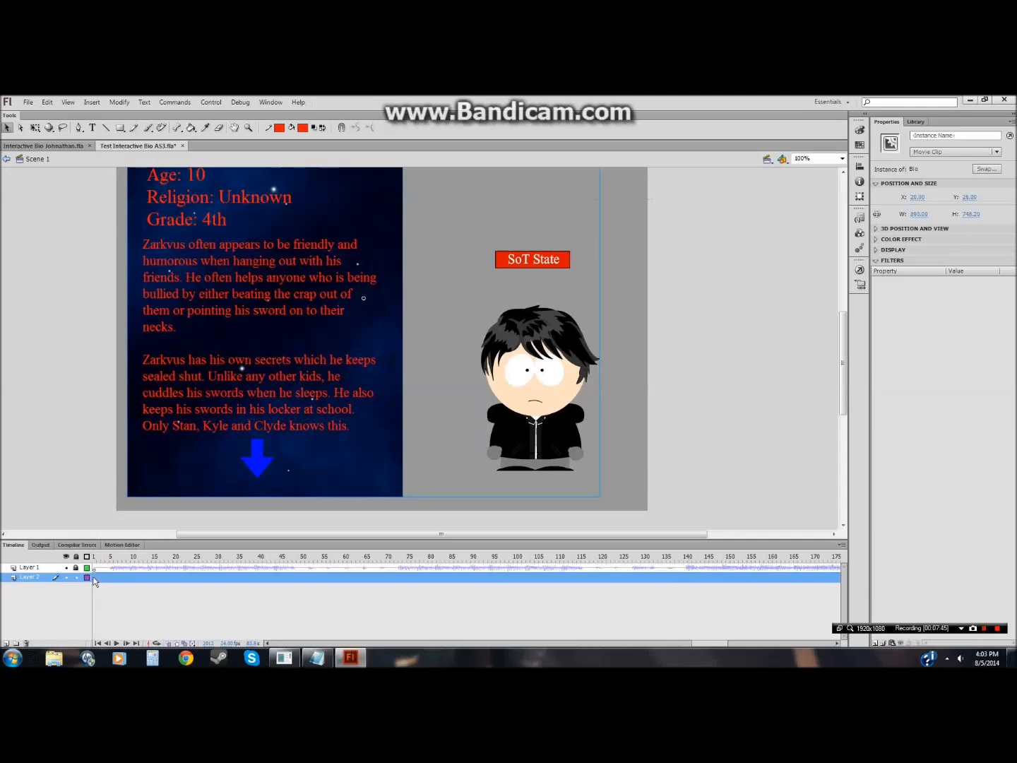
{"action": "left_click", "coordinate": [77, 569]}
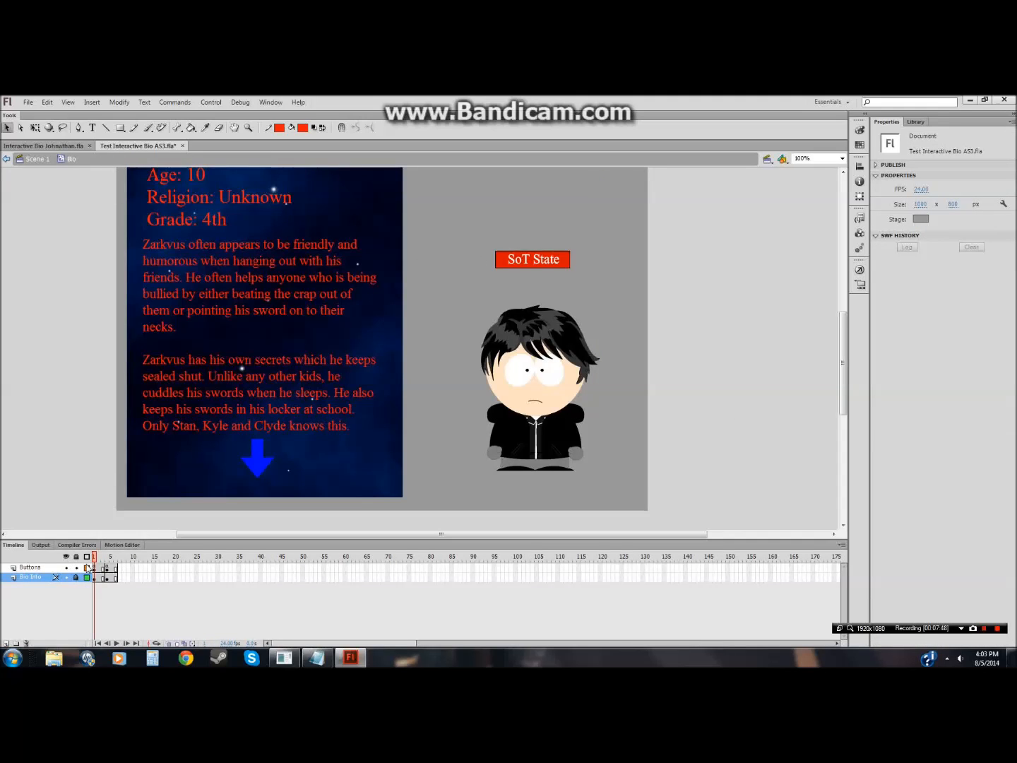
Step: Open the Text1 symbol, unlock Layer 1 and place the Text tool cursor in the description paragraphs
{"action": "double_click", "coordinate": [256, 449]}
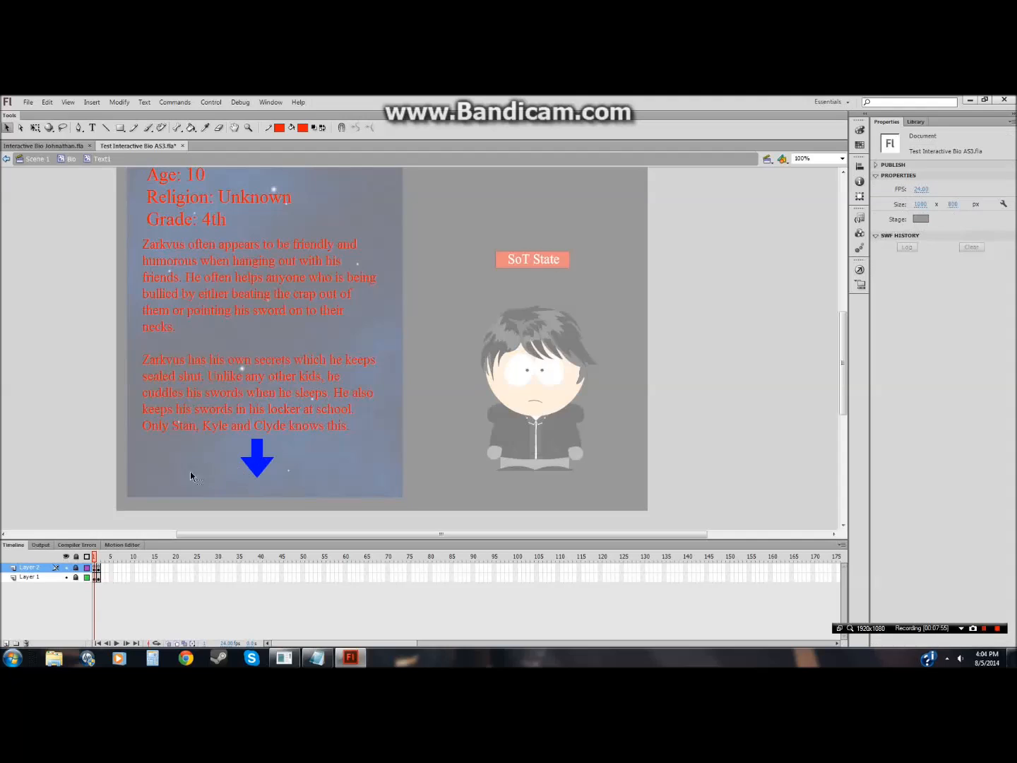
{"action": "left_click", "coordinate": [97, 576]}
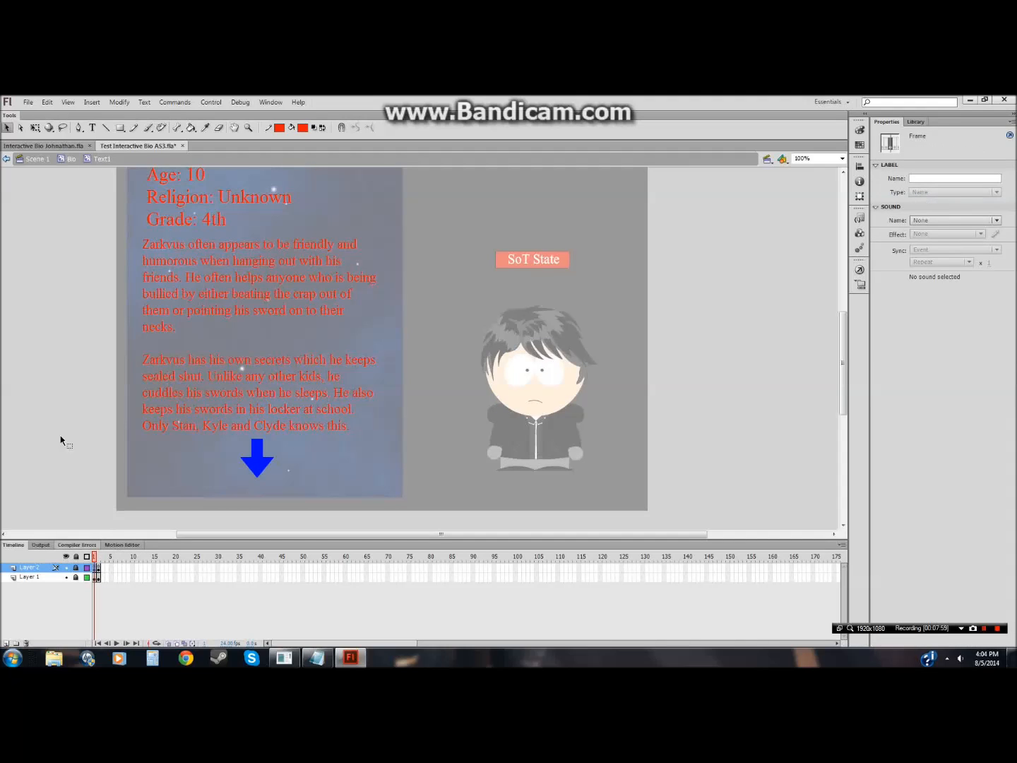
{"action": "left_click", "coordinate": [77, 577]}
{"action": "left_click", "coordinate": [97, 577]}
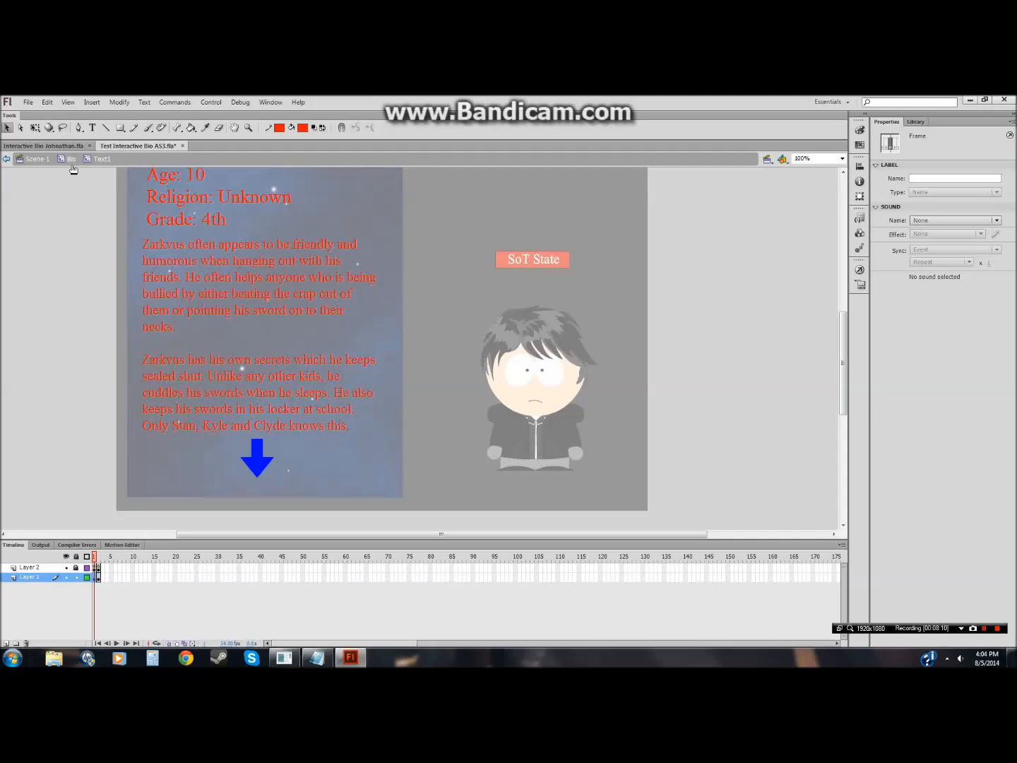
{"action": "left_click", "coordinate": [92, 127]}
{"action": "left_click", "coordinate": [213, 418]}
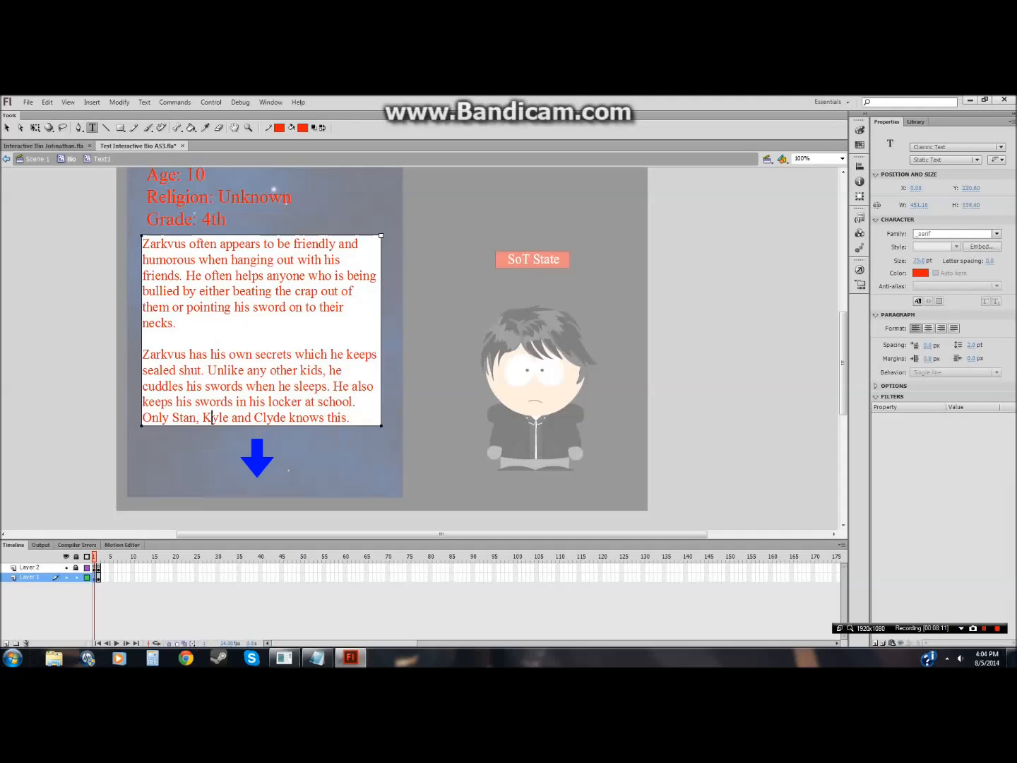
Step: Select the description paragraphs text block inside Text1 with the Selection tool
{"action": "left_click", "coordinate": [7, 128]}
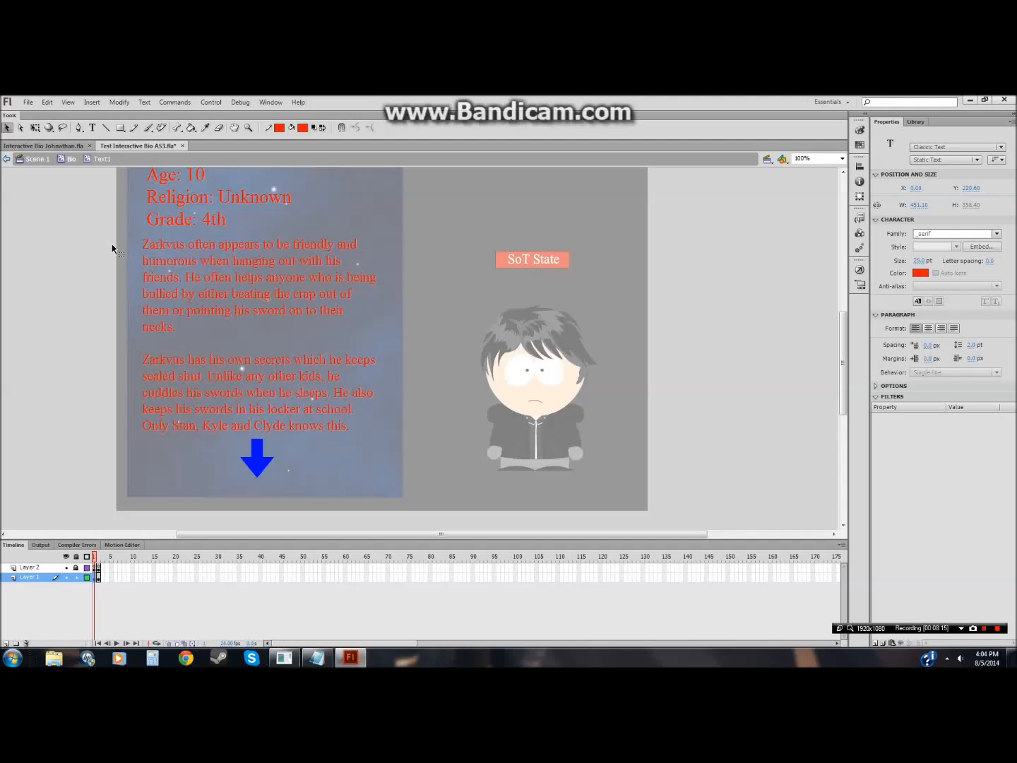
{"action": "left_click_drag", "start_coordinate": [104, 468], "coordinate": [432, 257]}
{"action": "left_click", "coordinate": [344, 658]}
{"action": "left_click", "coordinate": [344, 658]}
{"action": "mouse_move", "coordinate": [238, 364]}
{"action": "left_mouse_down"}
{"action": "mouse_move", "coordinate": [207, 385]}
{"action": "mouse_move", "coordinate": [242, 365]}
{"action": "left_mouse_up"}
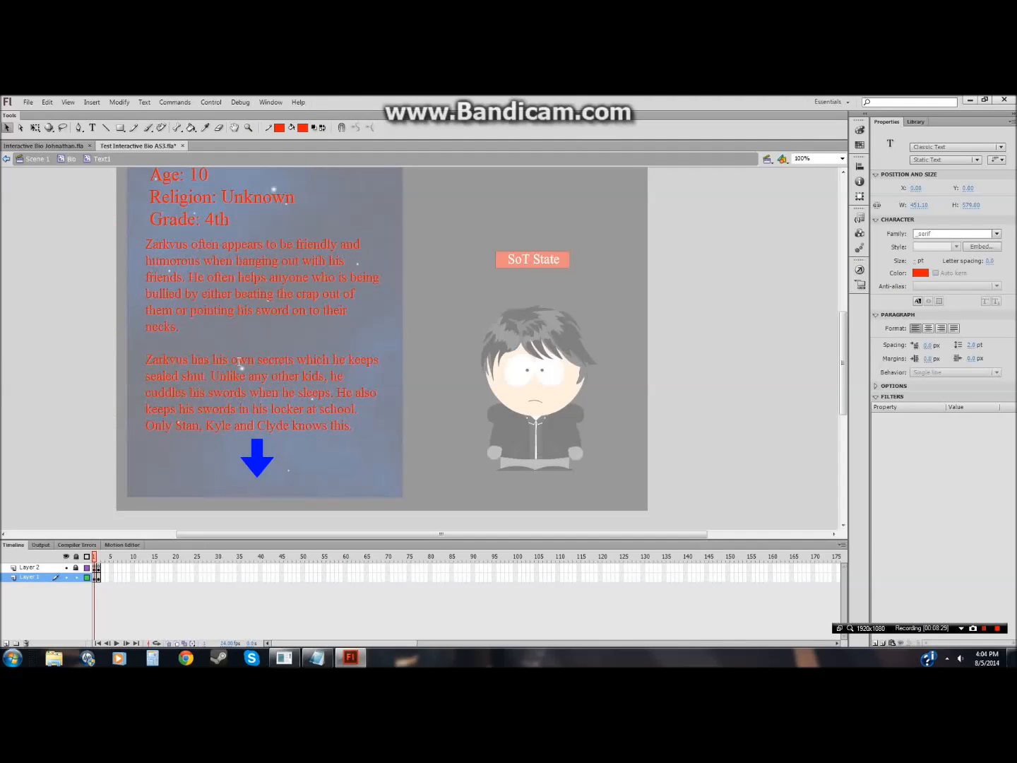
{"action": "double_click", "coordinate": [238, 366]}
{"action": "left_click", "coordinate": [83, 377]}
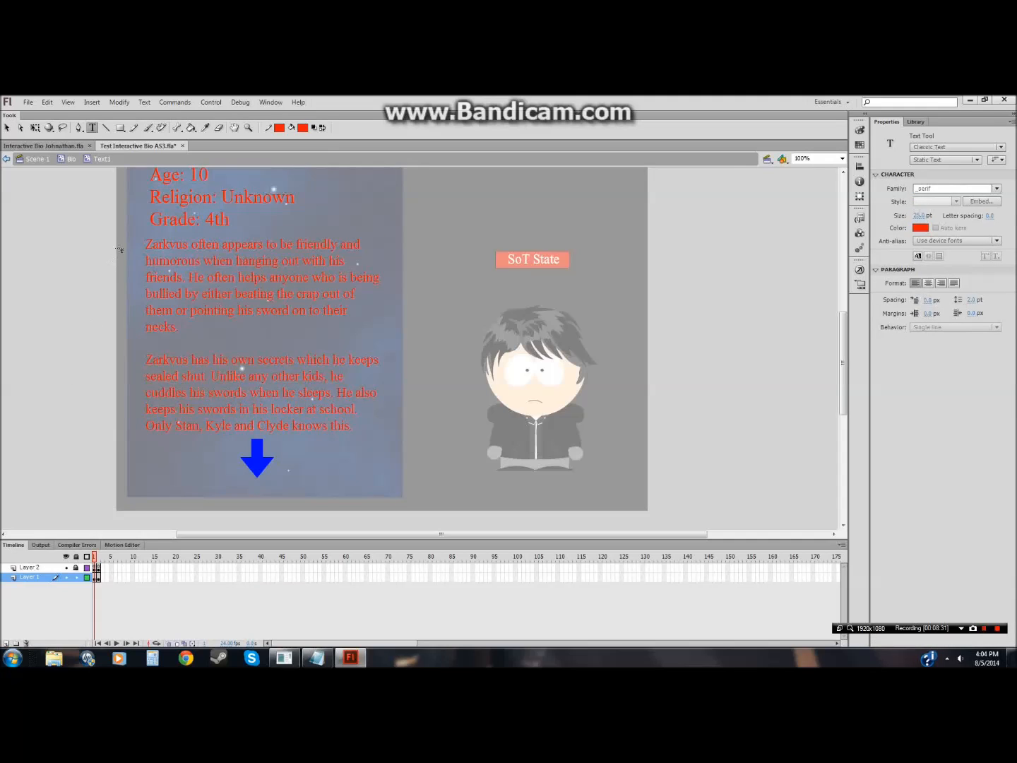
{"action": "left_click", "coordinate": [8, 128]}
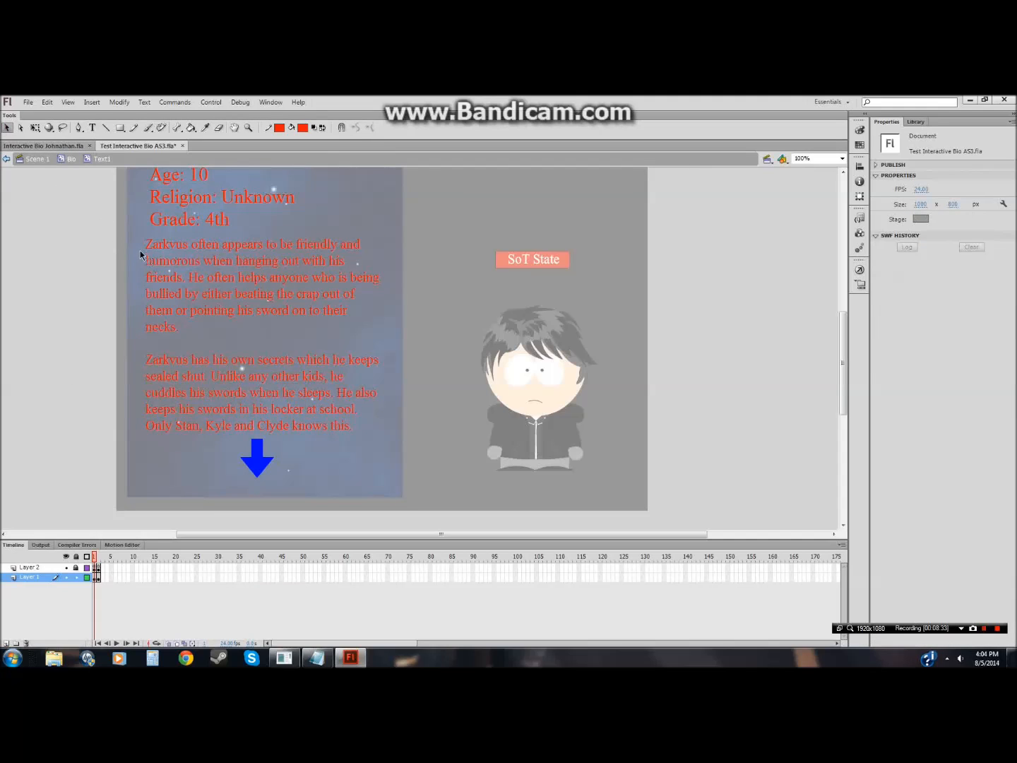
Step: Convert the description paragraphs into a movie clip symbol named Text4
{"action": "right_click", "coordinate": [311, 405]}
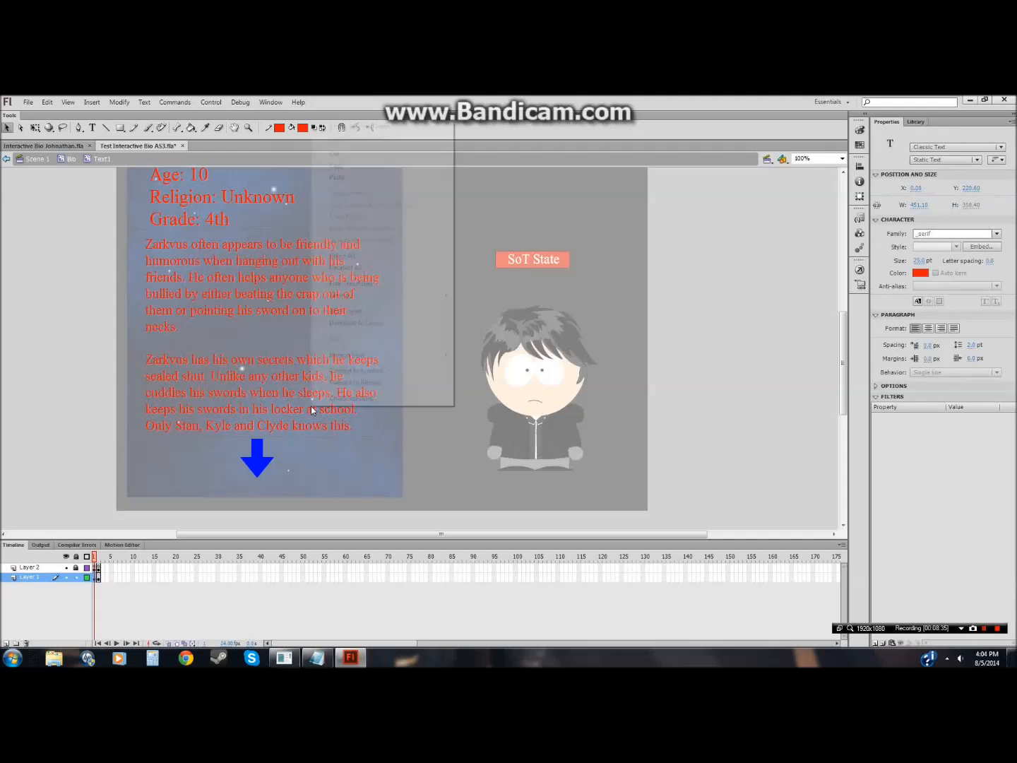
{"action": "left_click", "coordinate": [346, 372]}
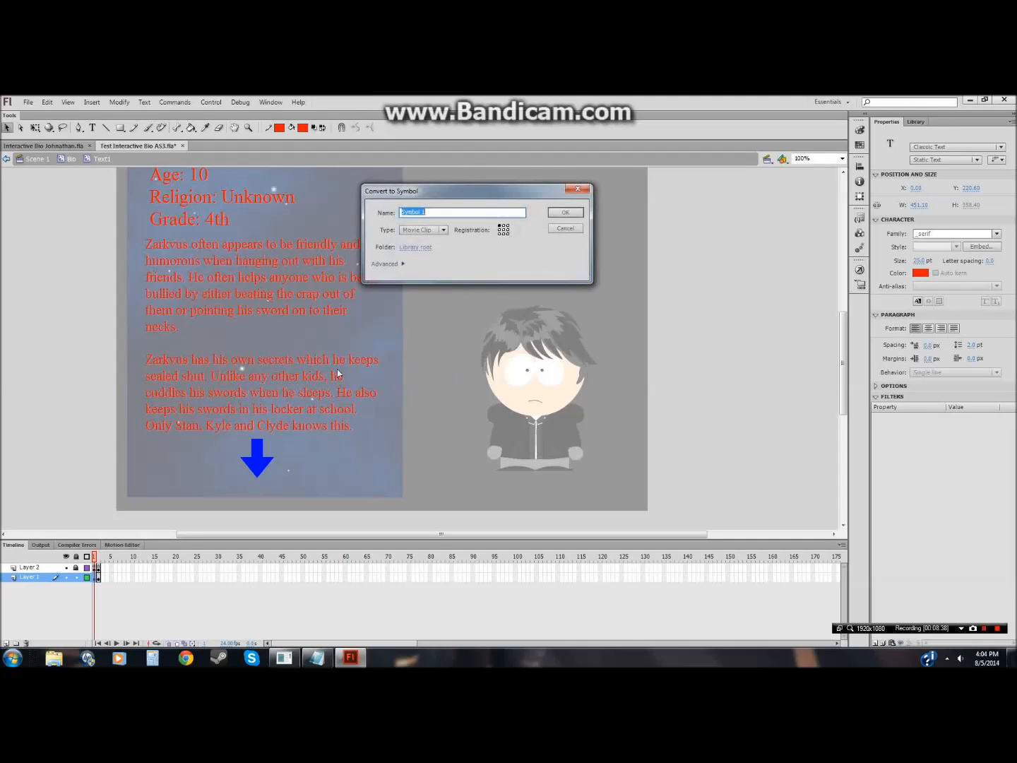
{"action": "type", "text": "Text2"}
{"action": "key", "text": "Return"}
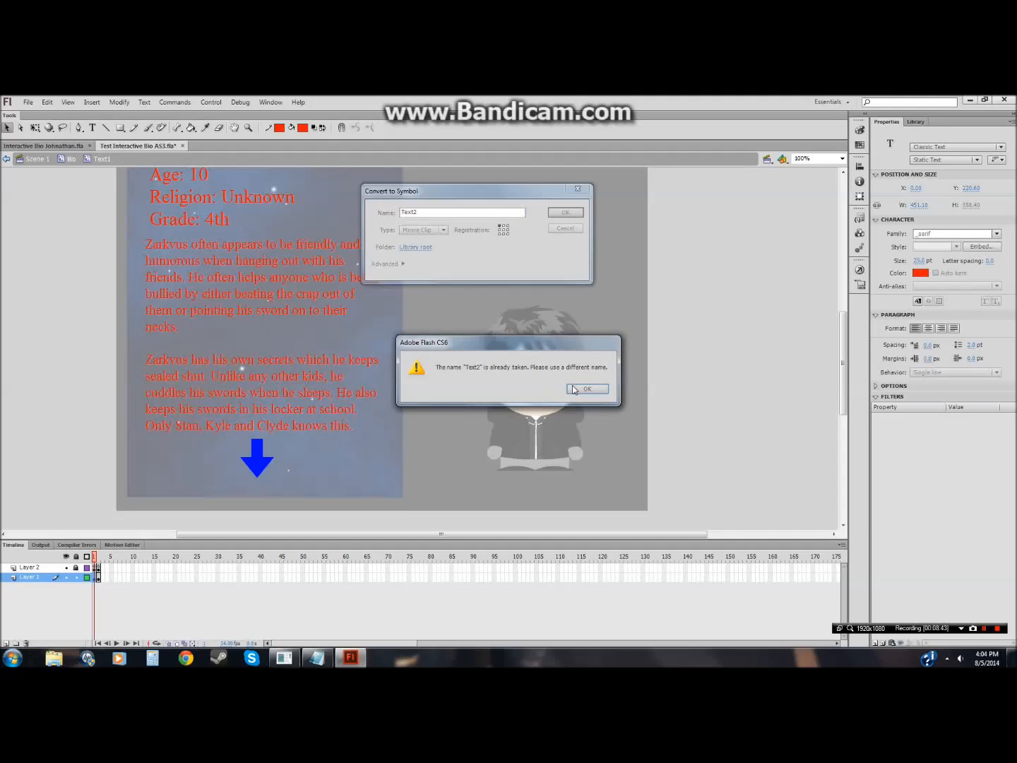
{"action": "left_click", "coordinate": [574, 390]}
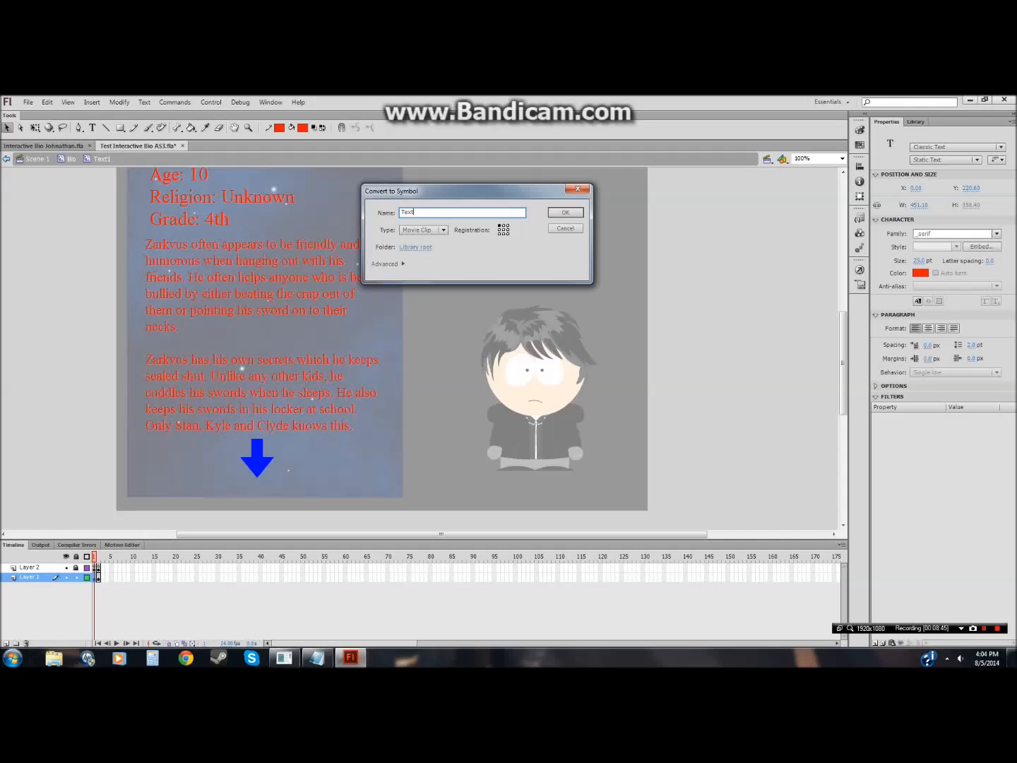
{"action": "key", "text": "Return"}
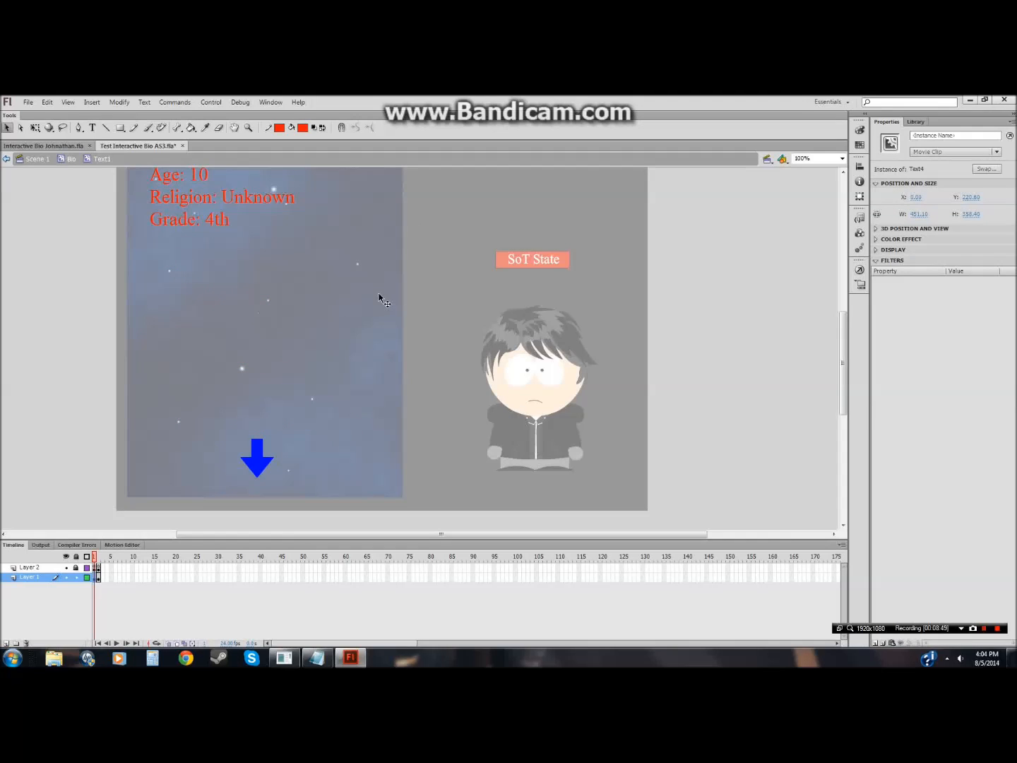
Step: Deselect everything and exit the Text1 symbol back to Scene 1
{"action": "left_click", "coordinate": [110, 308]}
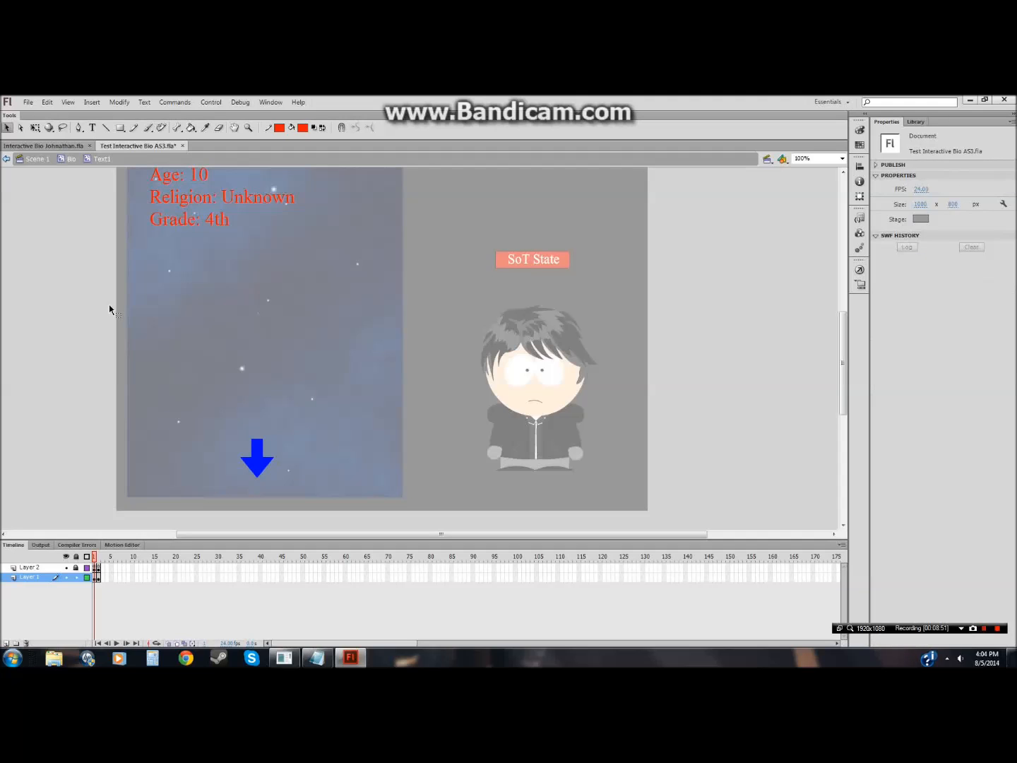
{"action": "left_click", "coordinate": [58, 162]}
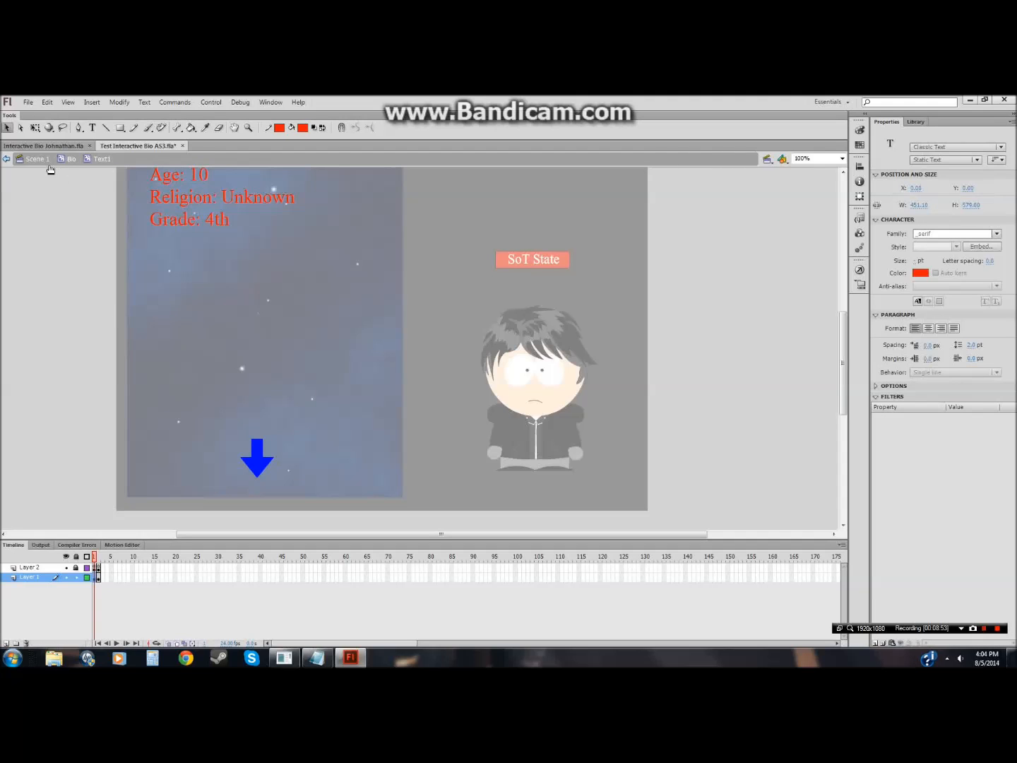
{"action": "left_click", "coordinate": [41, 162]}
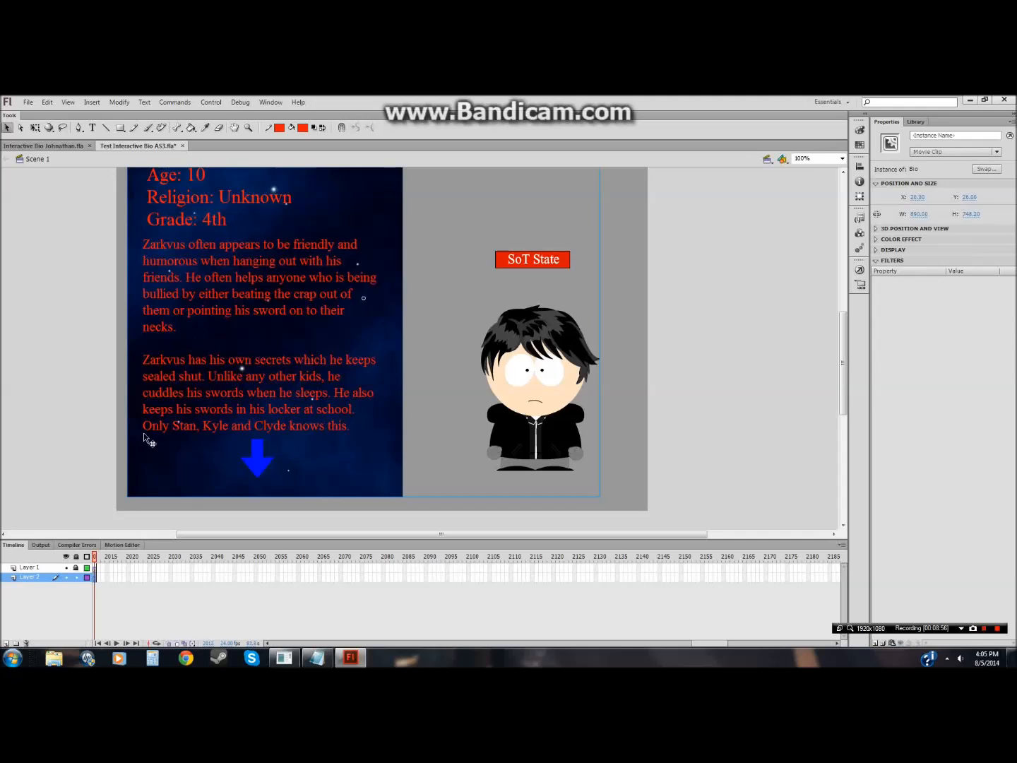
Step: Re-enter the Bio symbol, select the Buttons layer frame and its stage contents, and lock the layers
{"action": "double_click", "coordinate": [187, 404]}
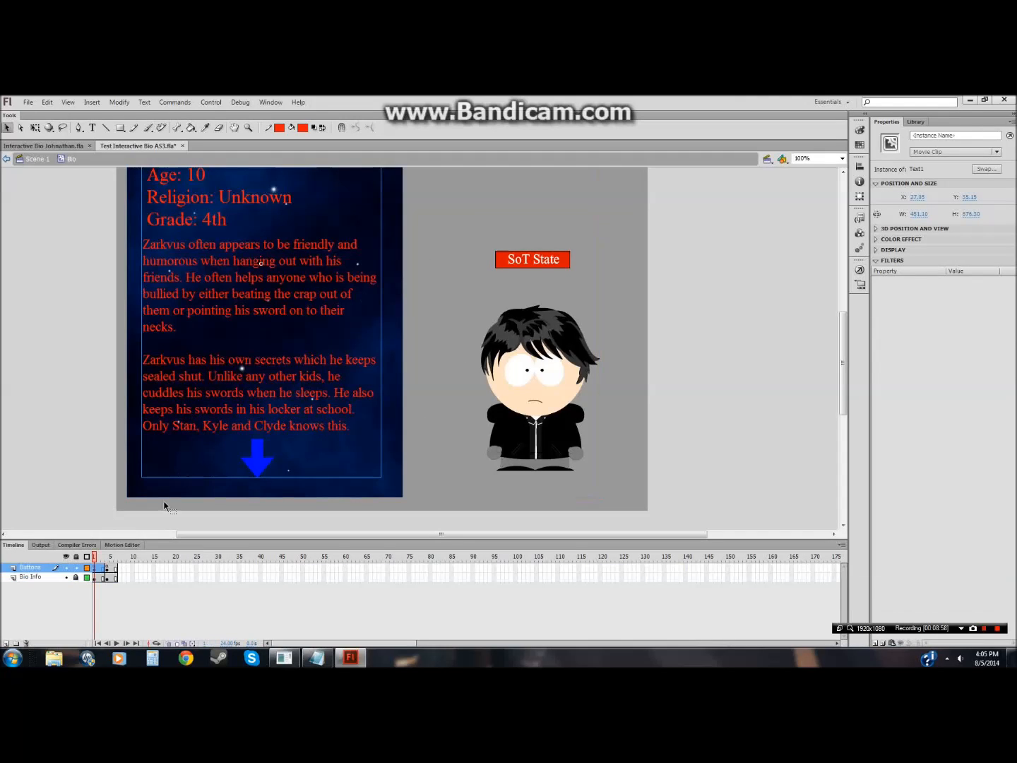
{"action": "left_click", "coordinate": [108, 569]}
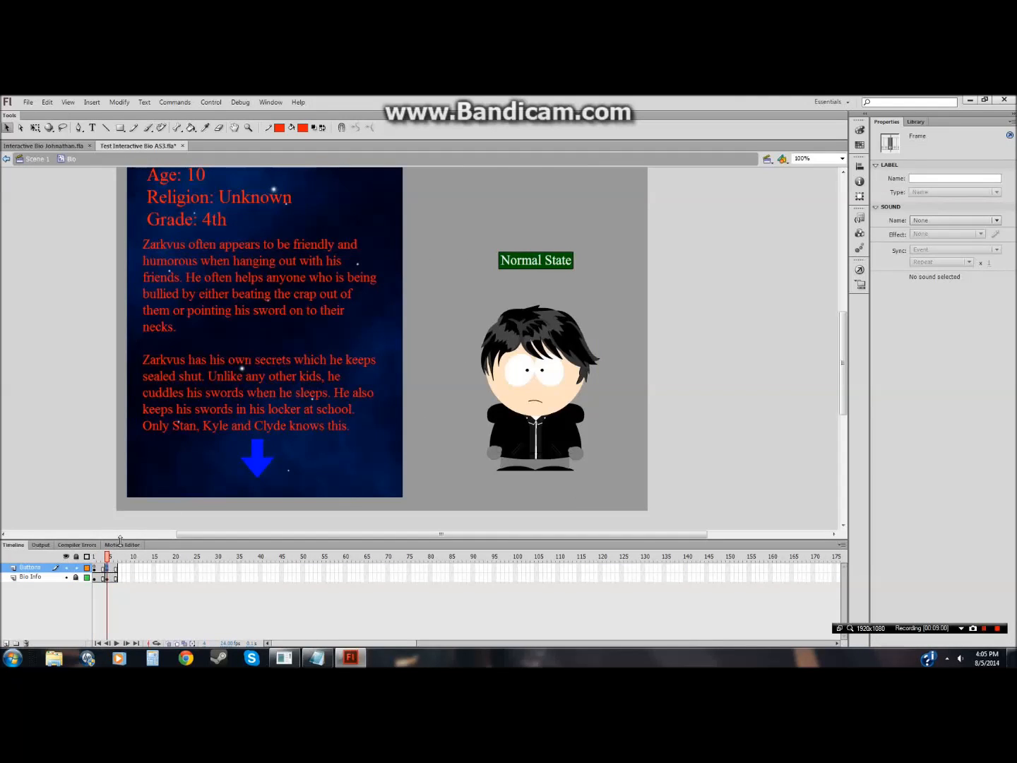
{"action": "left_click_drag", "start_coordinate": [103, 446], "coordinate": [391, 238]}
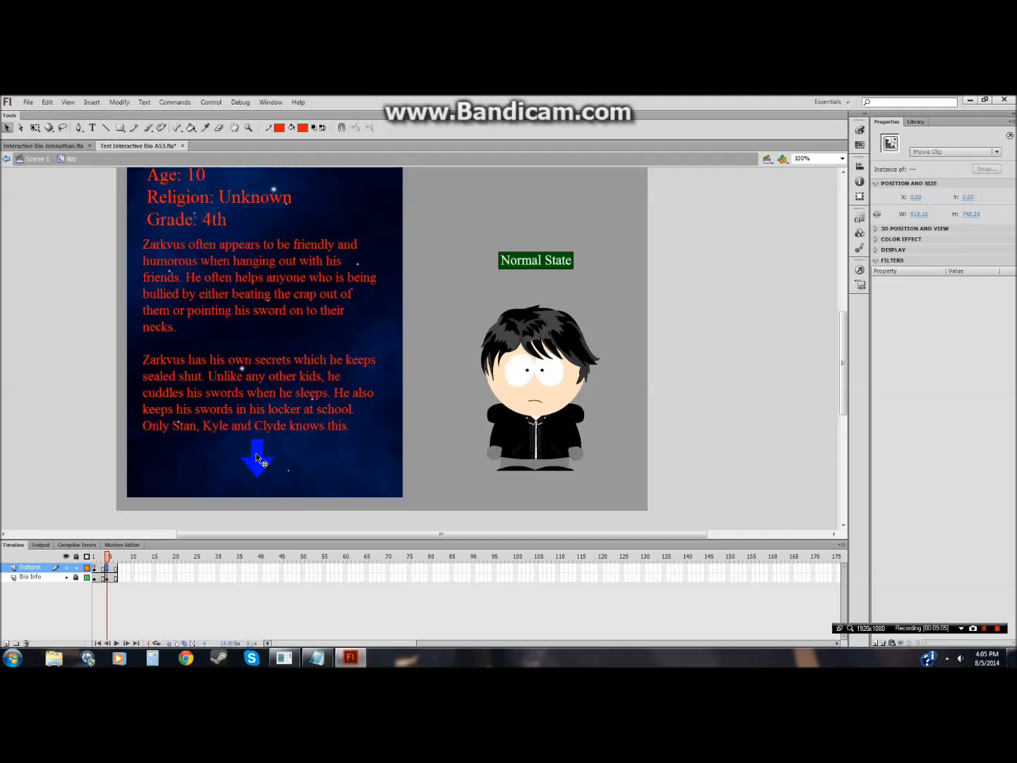
{"action": "left_click", "coordinate": [76, 567]}
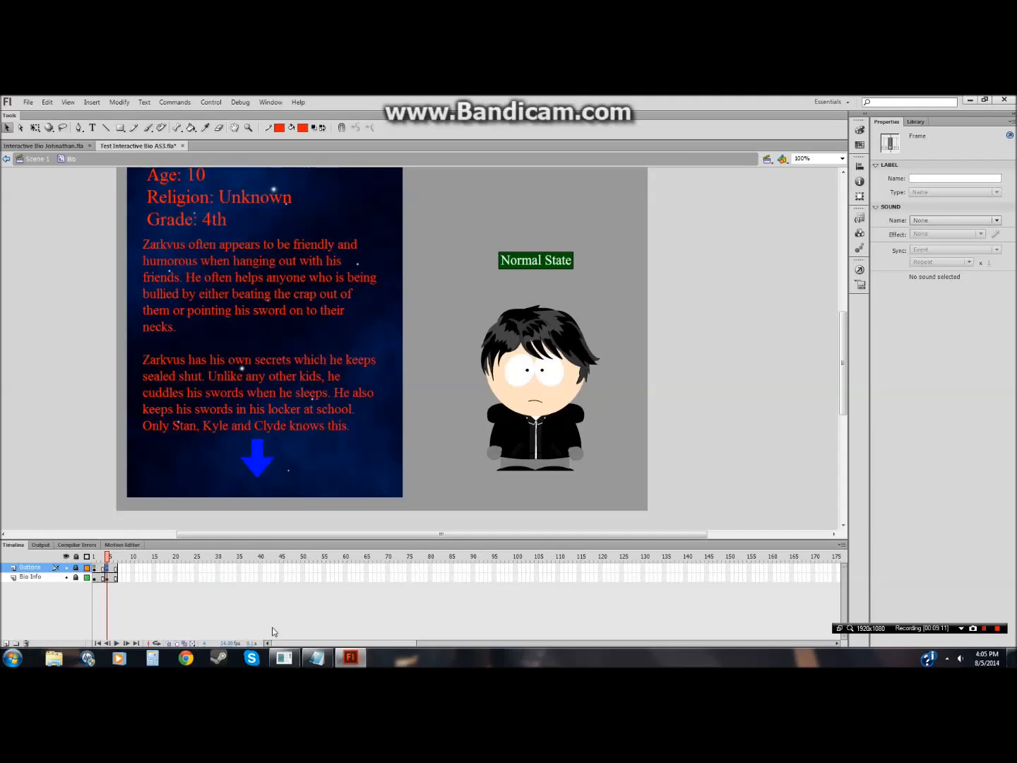
Step: Switch to Notepad and clear all of its existing text
{"action": "left_click", "coordinate": [317, 658]}
{"action": "key", "text": "ctrl+a"}
{"action": "left_click", "coordinate": [358, 255]}
{"action": "key", "text": "Delete"}
{"action": "key", "text": "Delete"}
{"action": "key", "text": "Delete"}
{"action": "key", "text": "Delete"}
{"action": "key", "text": "Delete"}
{"action": "key", "text": "Delete"}
{"action": "key", "text": "Delete"}
{"action": "key", "text": "Delete"}
{"action": "key", "text": "Delete"}
{"action": "key", "text": "Delete"}
{"action": "key", "text": "Delete"}
{"action": "key", "text": "Delete"}
{"action": "key", "text": "Delete"}
{"action": "key", "text": "Delete"}
{"action": "key", "text": "Delete"}
{"action": "key", "text": "Delete"}
{"action": "key", "text": "Delete"}
{"action": "key", "text": "Delete"}
{"action": "key", "text": "Delete"}
{"action": "key", "text": "Delete"}
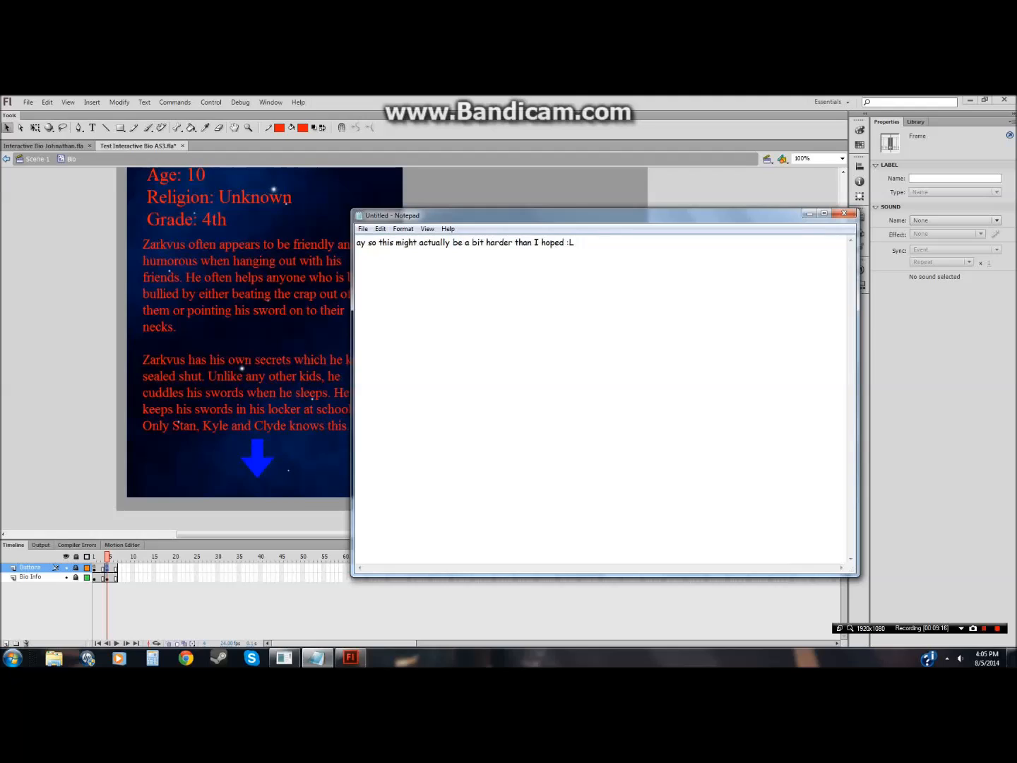
{"action": "key", "text": "Delete"}
{"action": "key", "text": "Delete"}
{"action": "key", "text": "Delete"}
{"action": "key", "text": "Delete"}
{"action": "key", "text": "Delete"}
{"action": "key", "text": "Delete"}
{"action": "key", "text": "Delete"}
{"action": "key", "text": "Delete"}
{"action": "key", "text": "Delete"}
{"action": "key", "text": "Delete"}
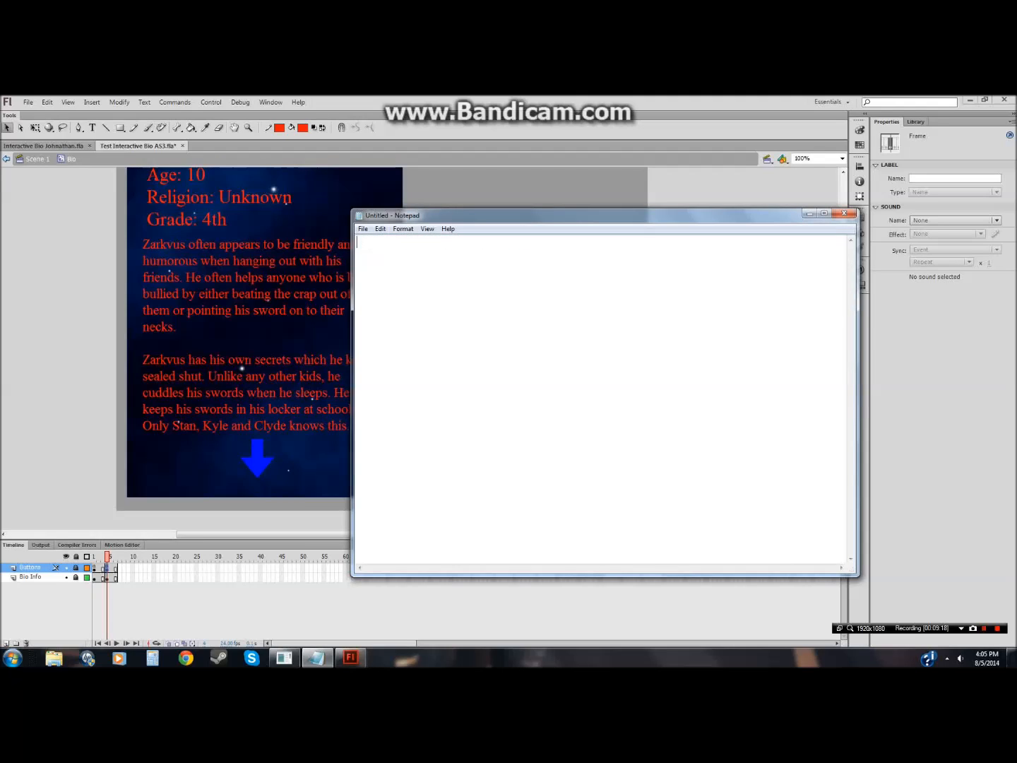
Step: Write the closing note "You get the idea. Hopefully I helped a bit. Bye guys" in Notepad
{"action": "type", "text": "You get the idea."}
{"action": "key", "text": "Return"}
{"action": "type", "text": "Hopefully I help"}
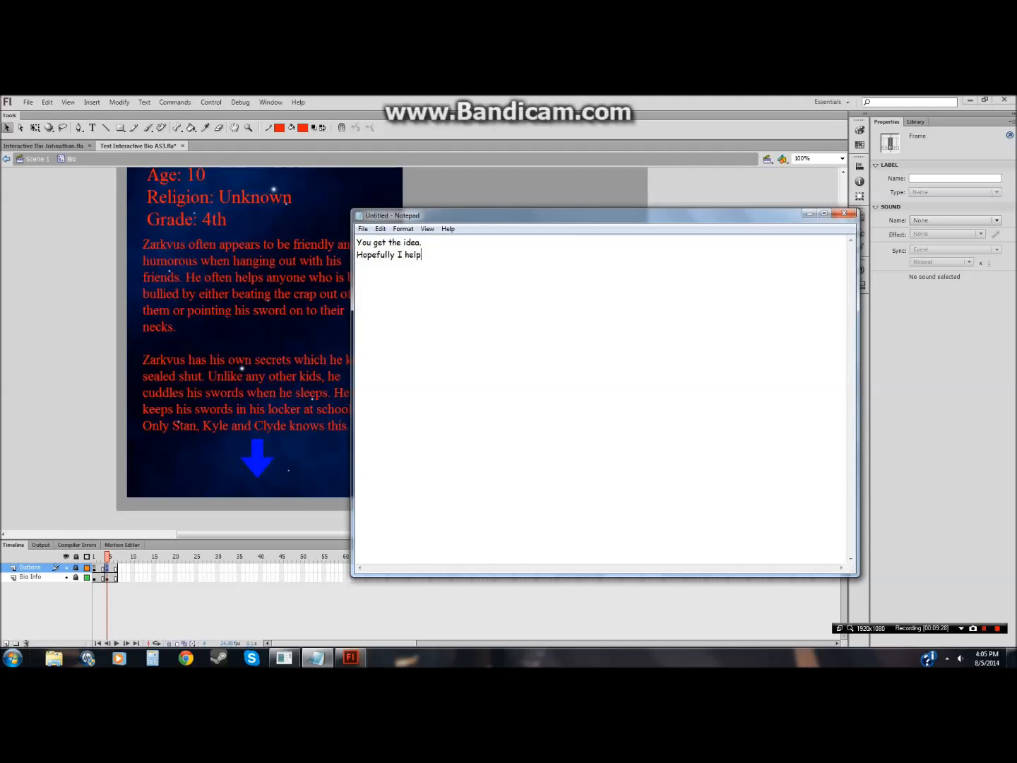
{"action": "type", "text": "ed a bit.  Bye guys :3"}
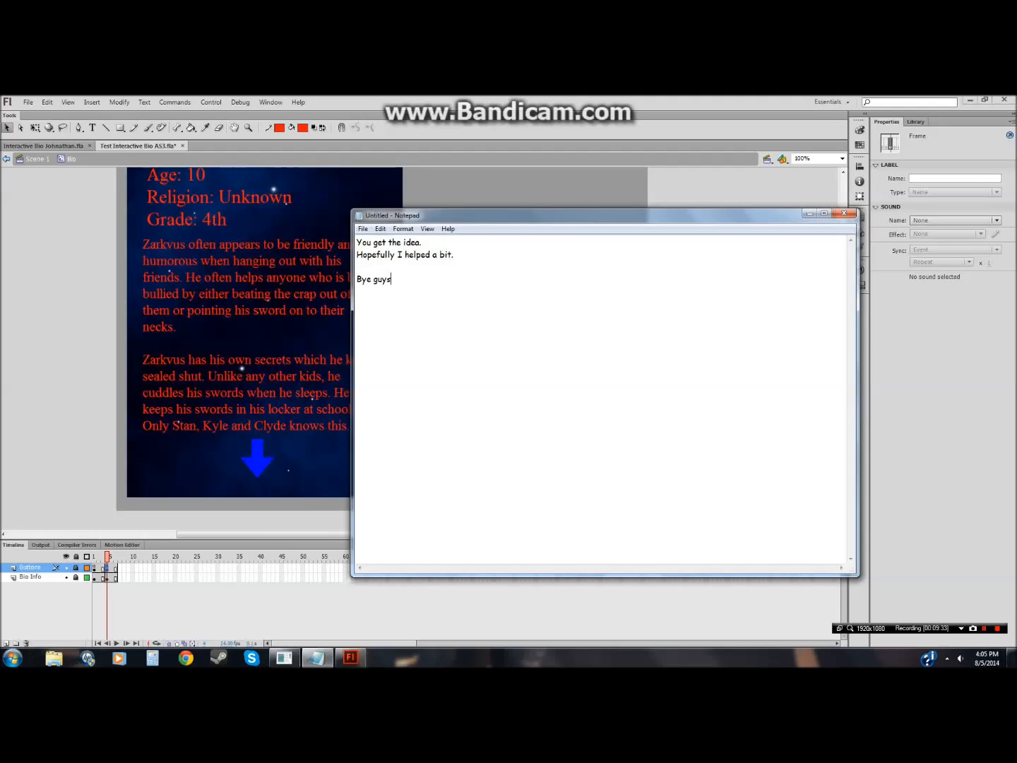